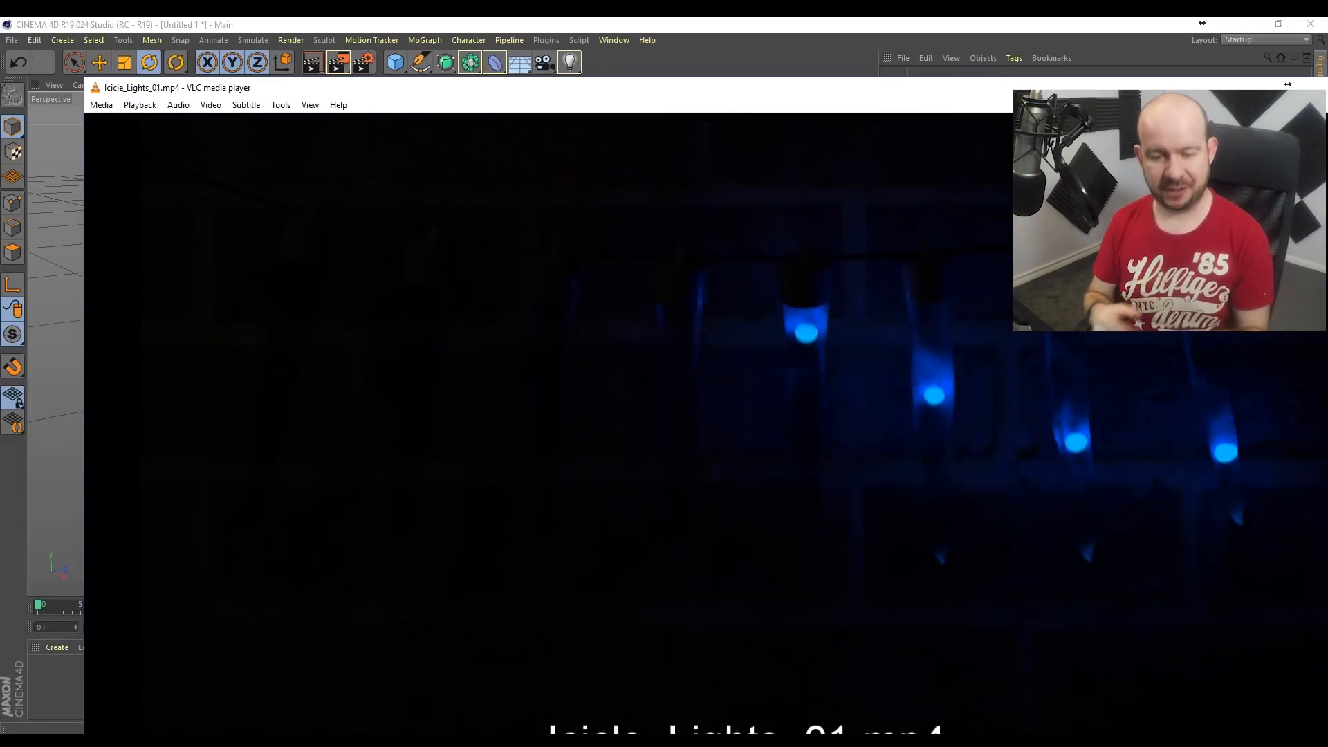
Step: Watch the Icicle_Lights_01.mp4 reference video in full screen, and close the player
double_click(993, 373)
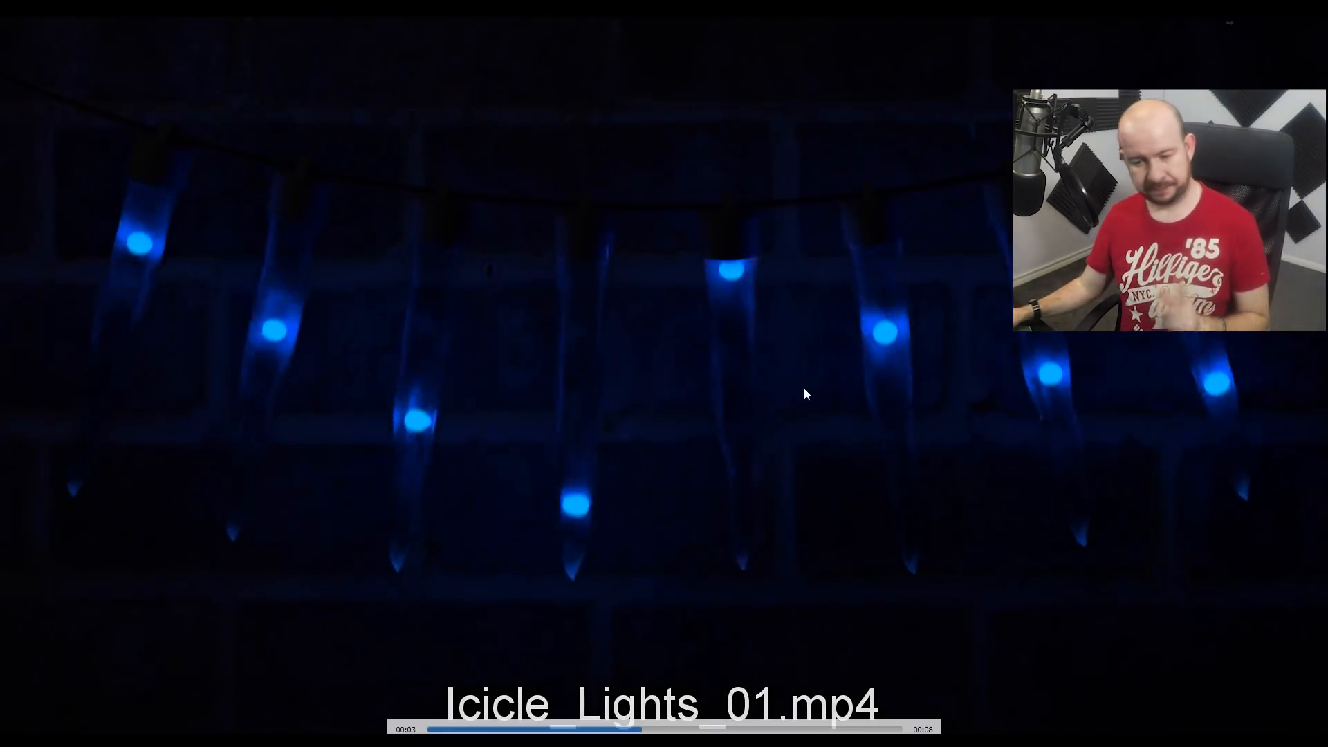
double_click(825, 388)
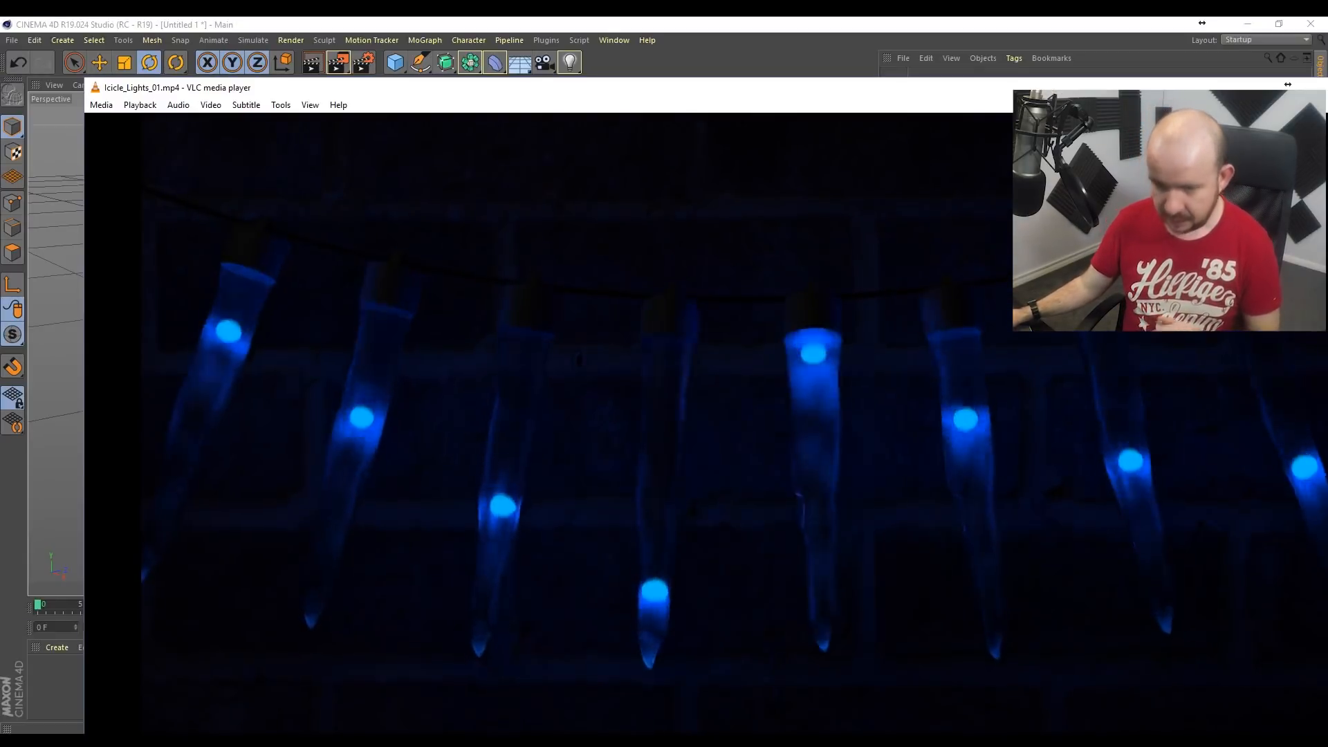
key(alt+F4)
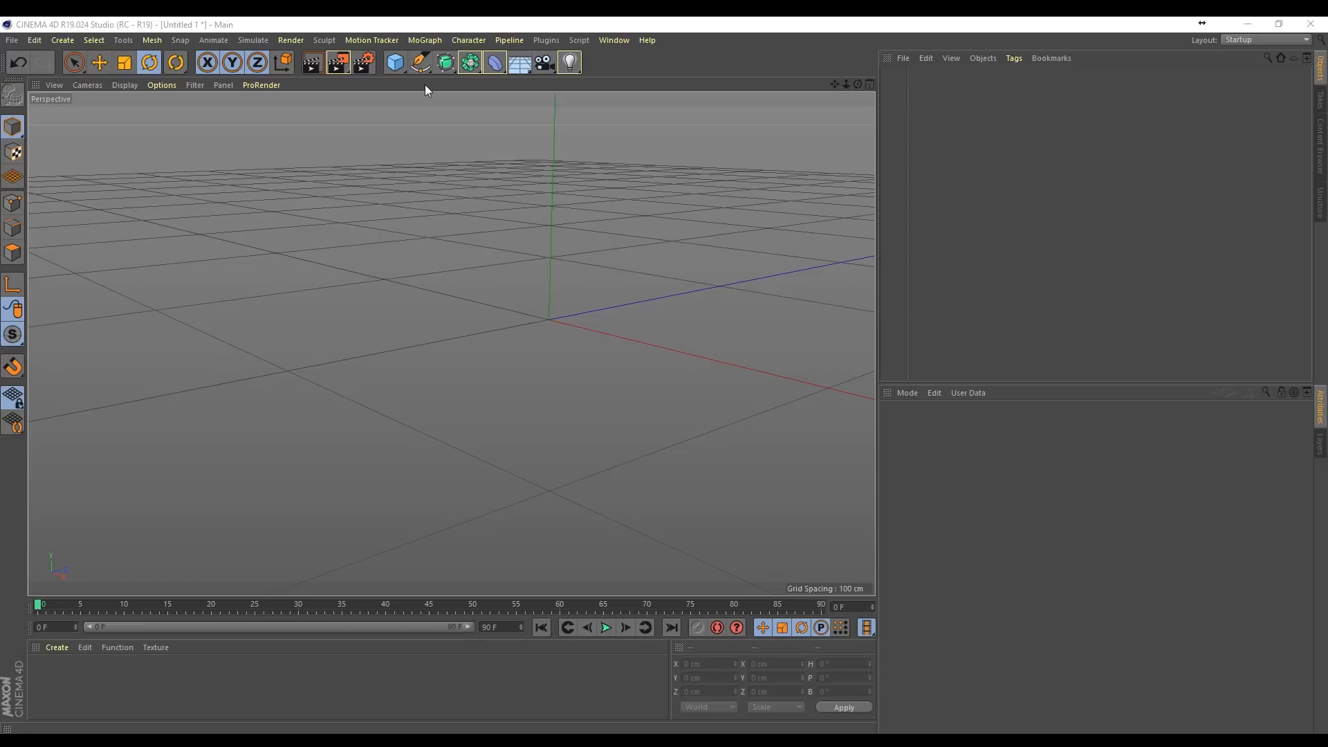
Step: Add a Tube primitive and reshape it into a thin ring about 77 cm across and 15 cm high
click(392, 66)
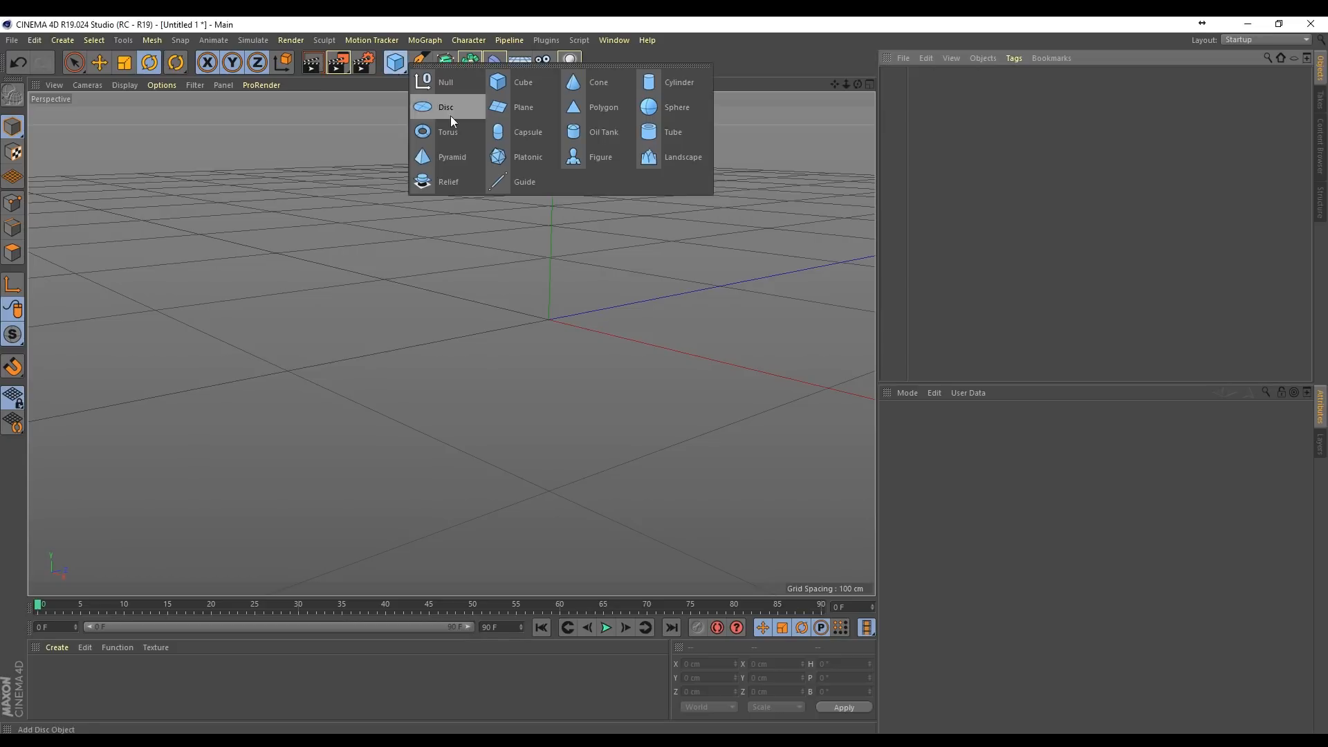
click(674, 135)
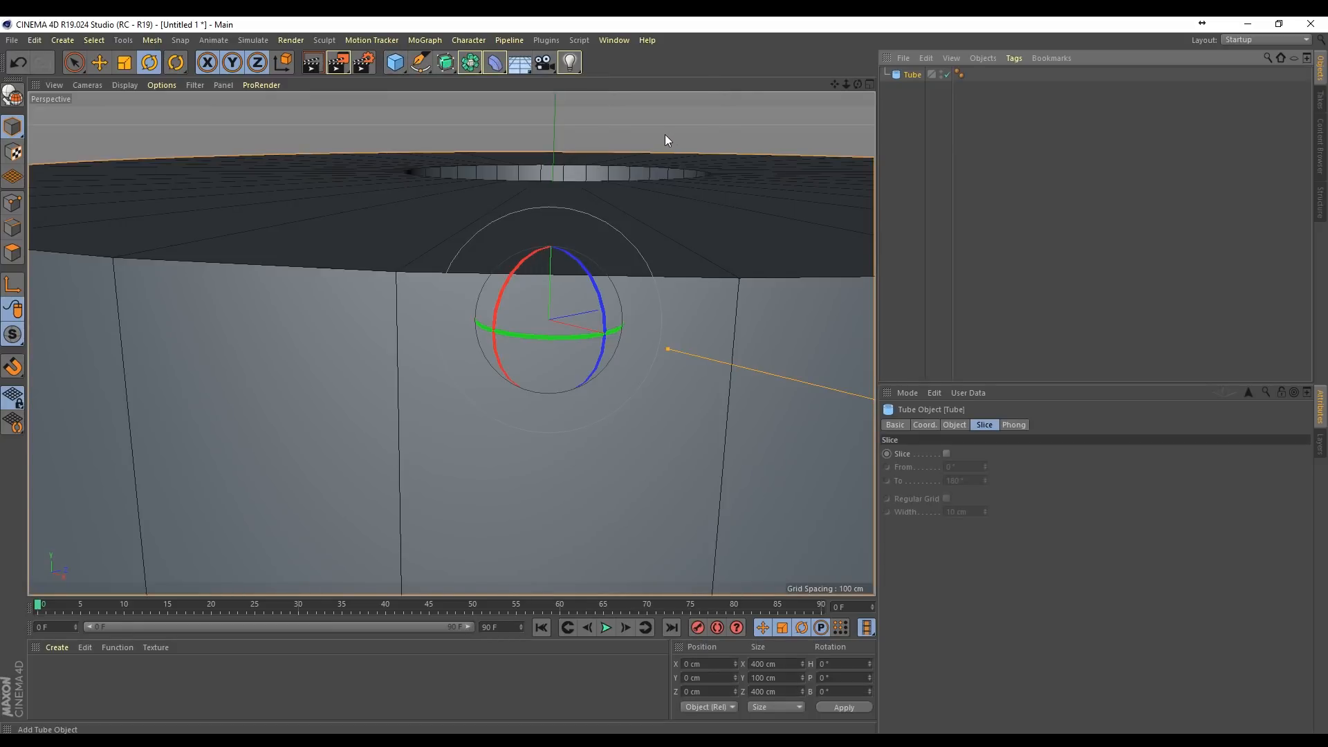
key(h)
drag(857, 86, 768, 84)
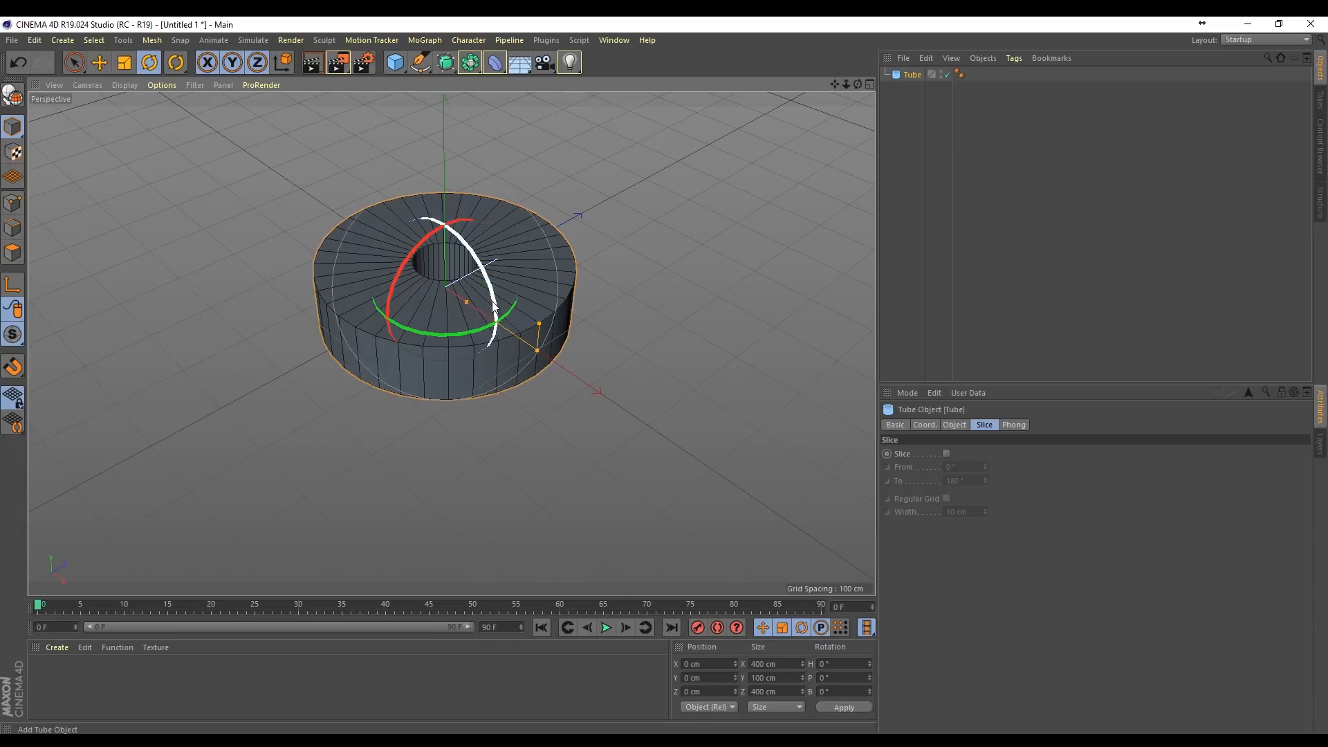
alt+middle_drag(452, 254, 480, 306)
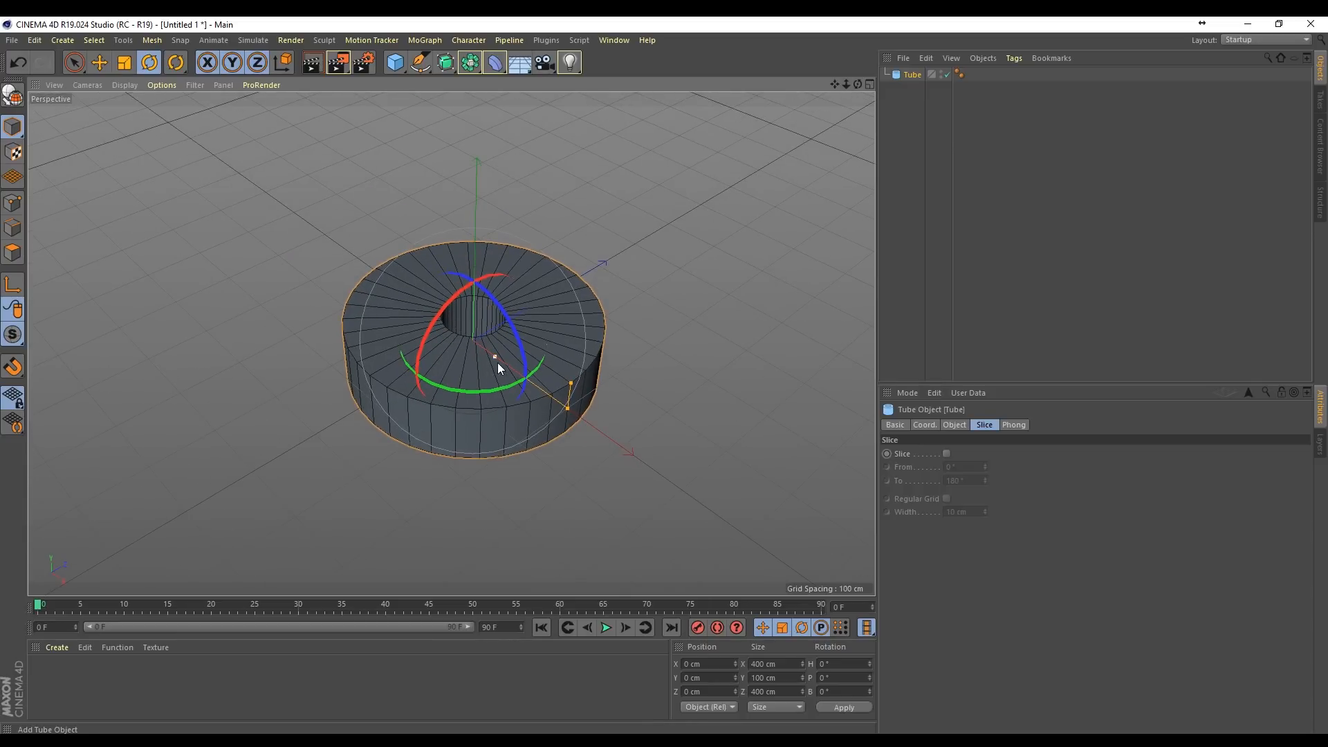
drag(566, 407, 494, 364)
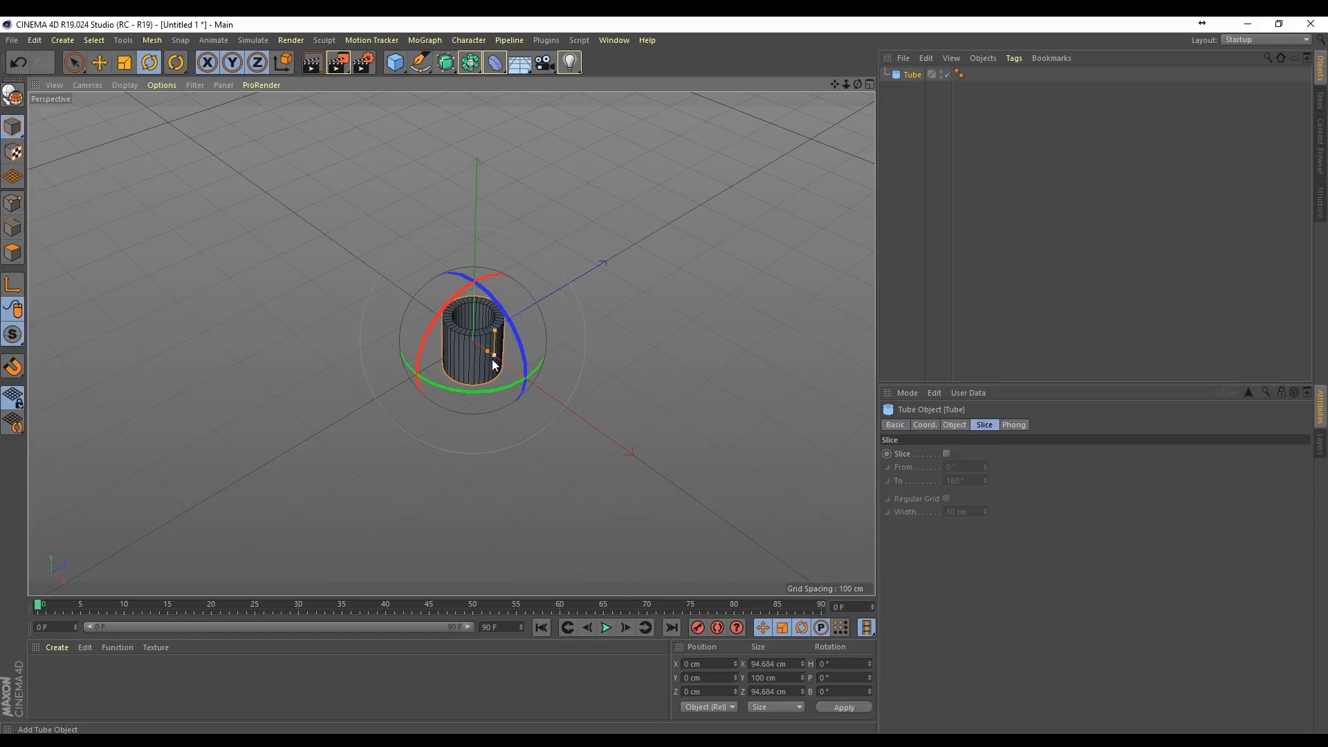
scroll(512, 368, up, 5)
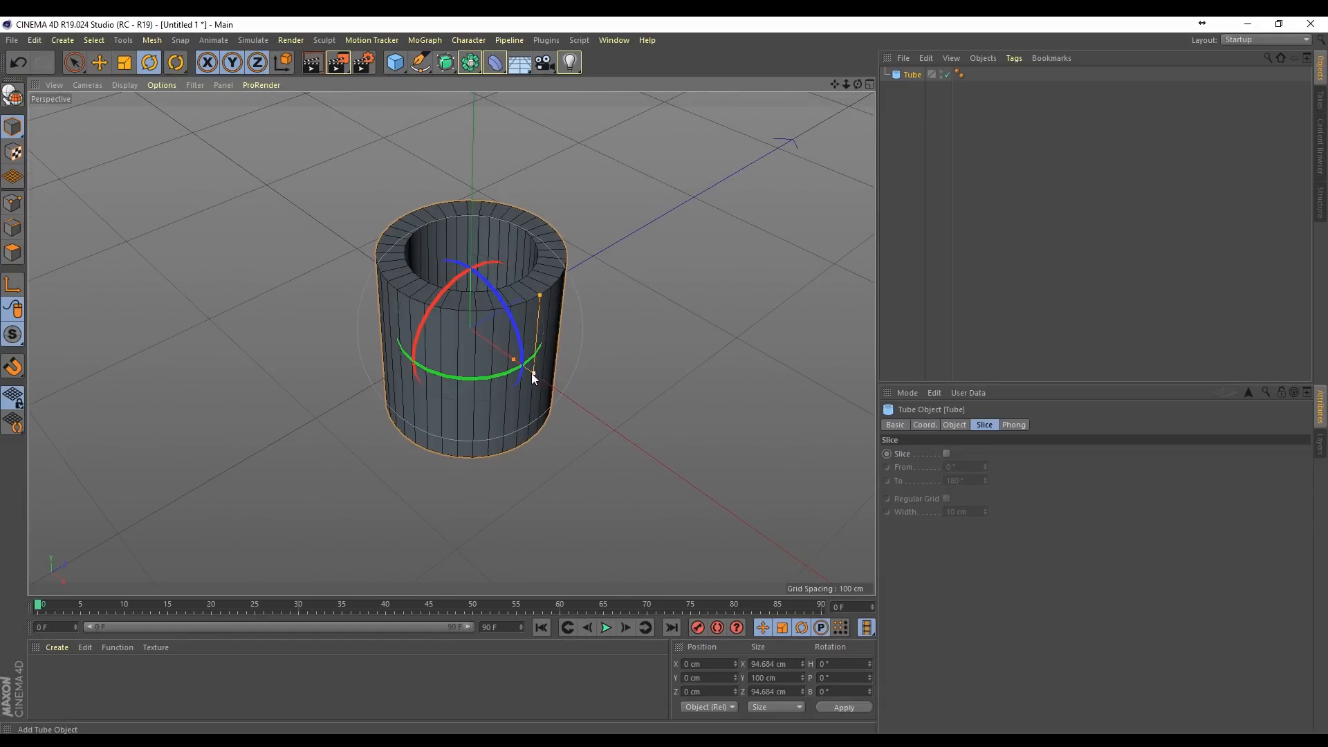
drag(533, 374, 520, 367)
drag(526, 310, 528, 357)
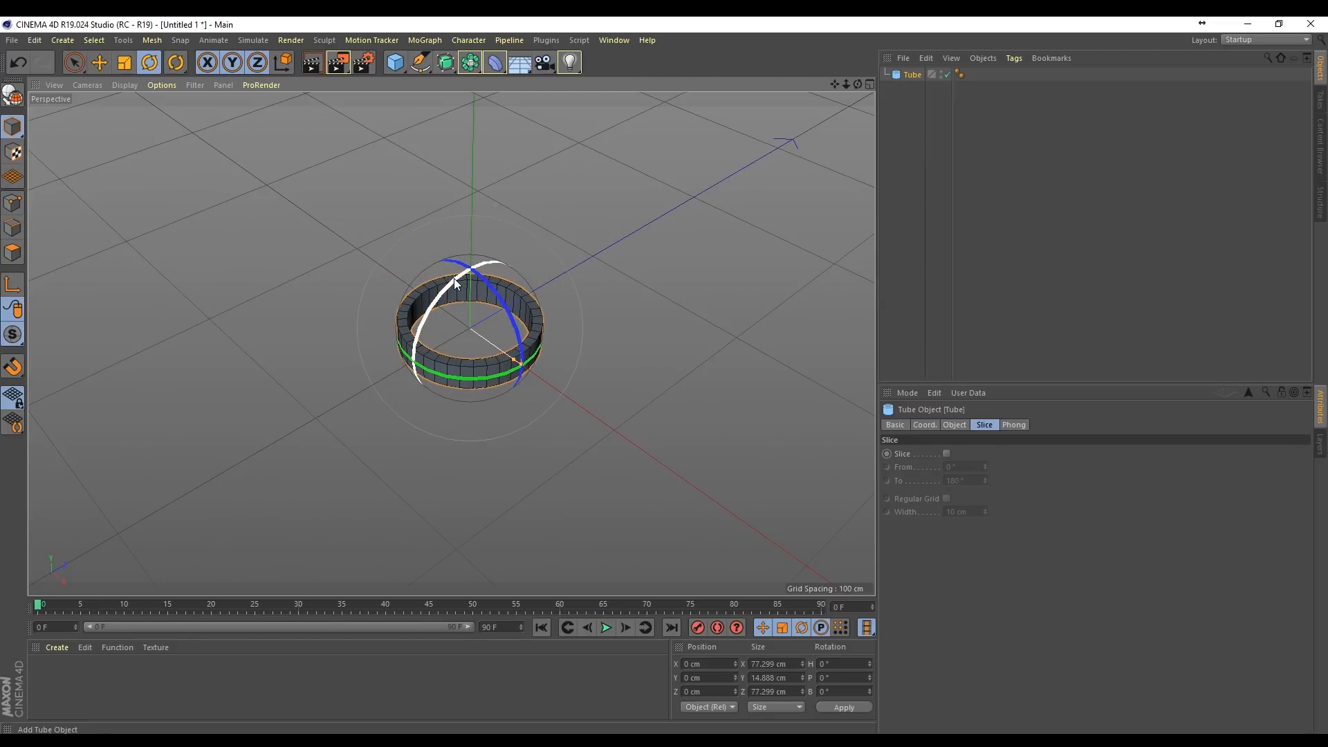
Step: Rotate the ring 90° in pitch so it stands upright
drag(454, 278, 388, 400)
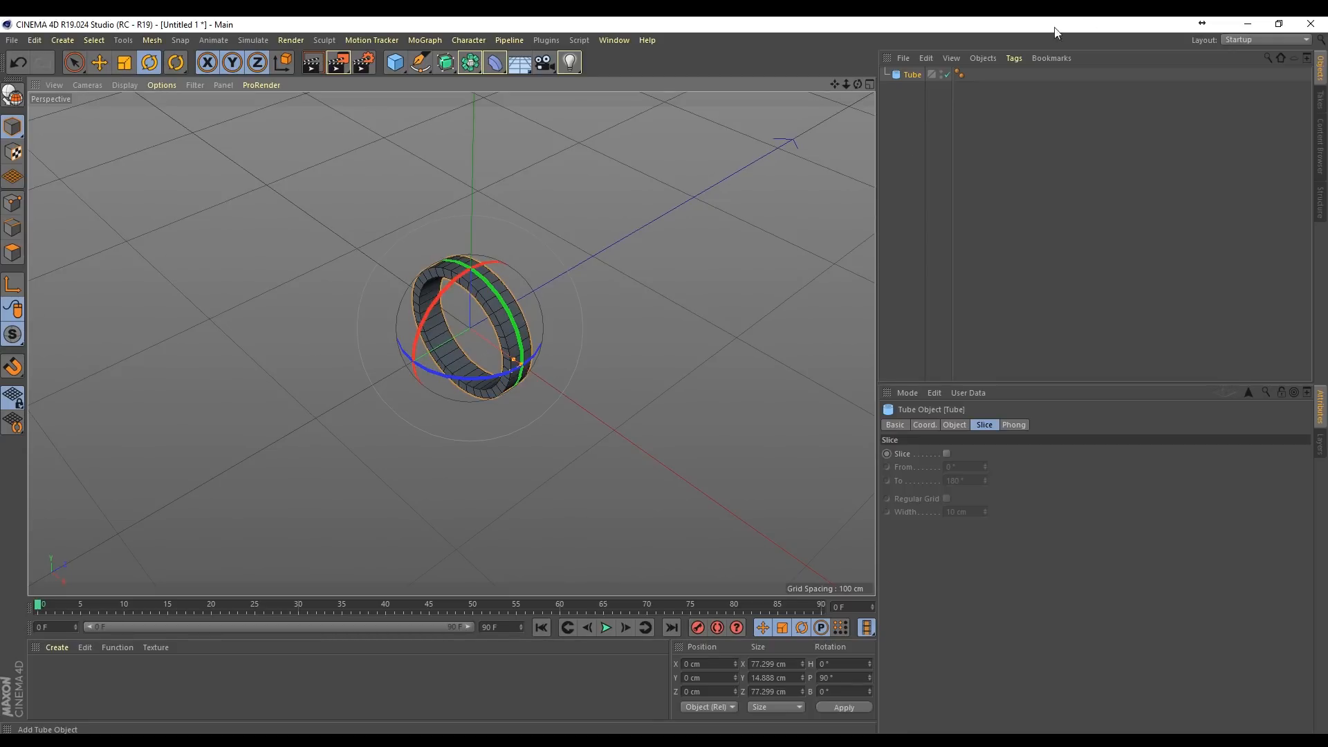
click(903, 97)
click(909, 75)
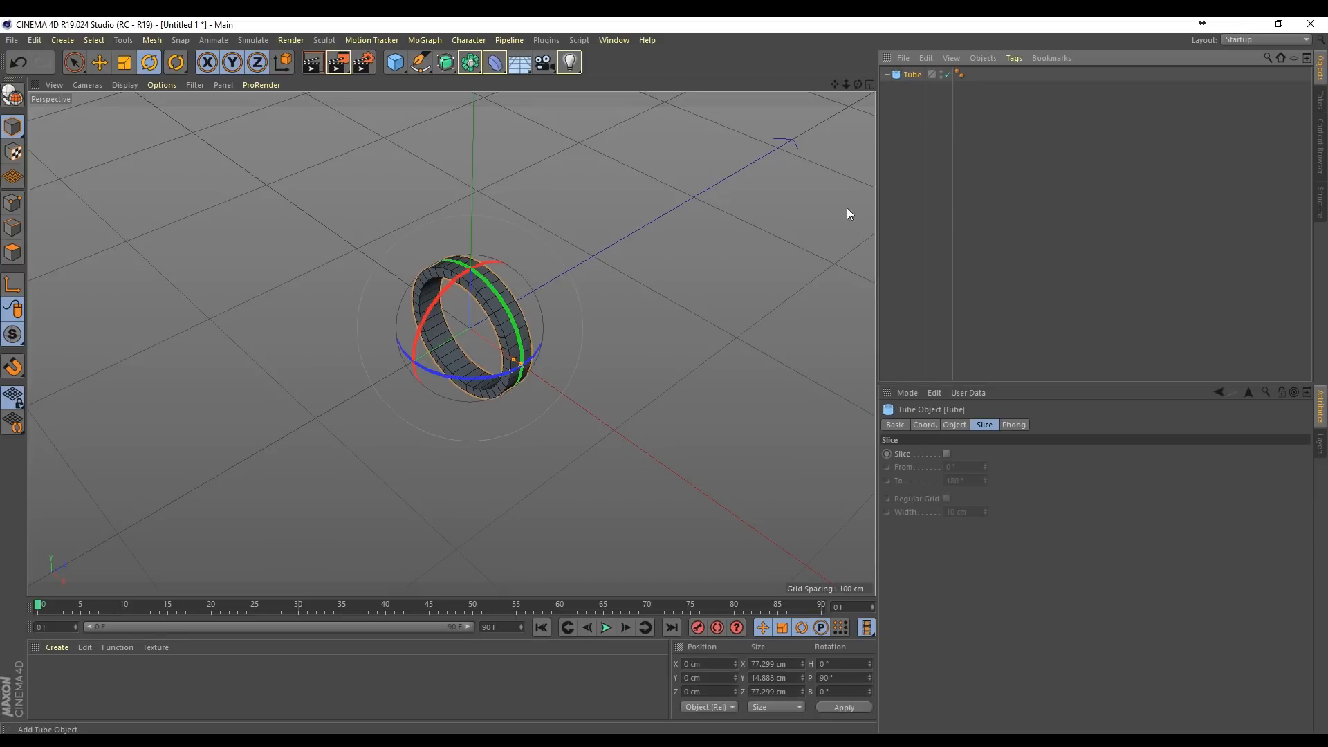
Step: Duplicate the ring about 37 cm downward and rotate the copy 90° about the vertical axis, perpendicular to the original
drag(857, 88, 739, 244)
key(space)
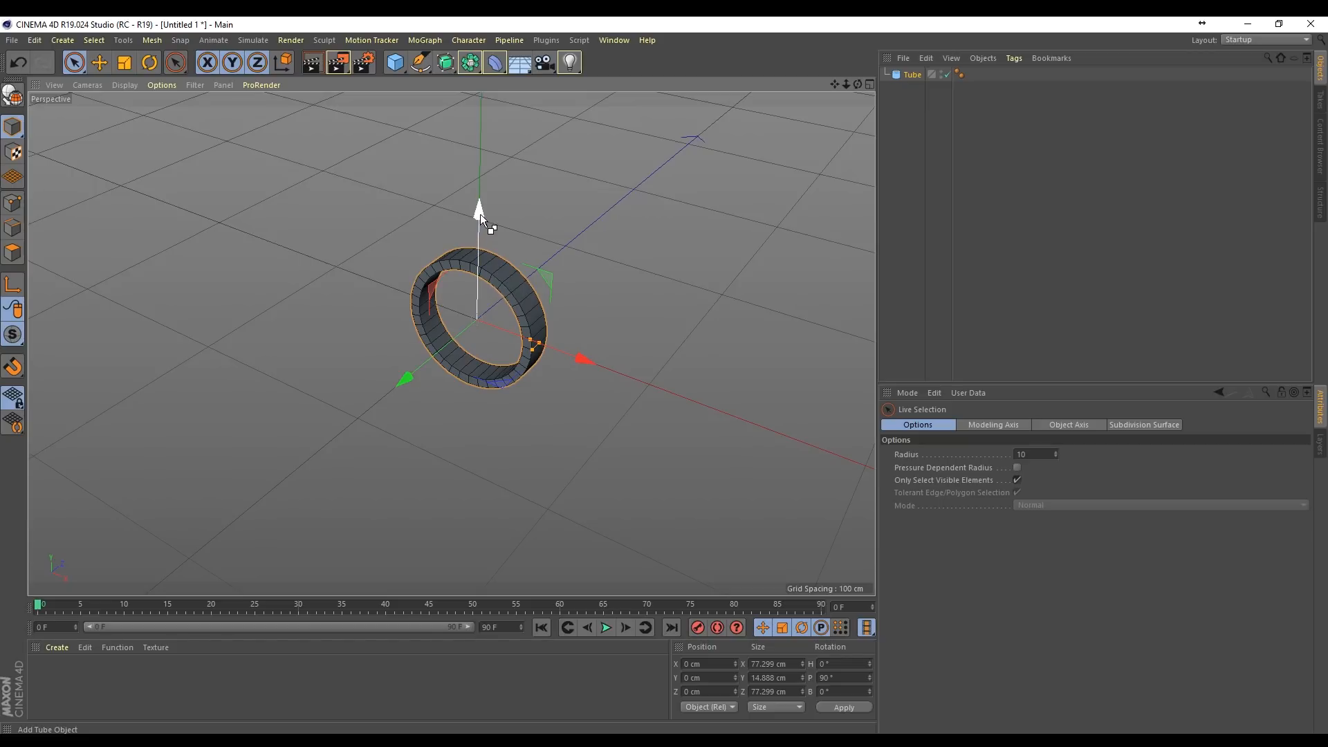
ctrl+drag(480, 213, 487, 273)
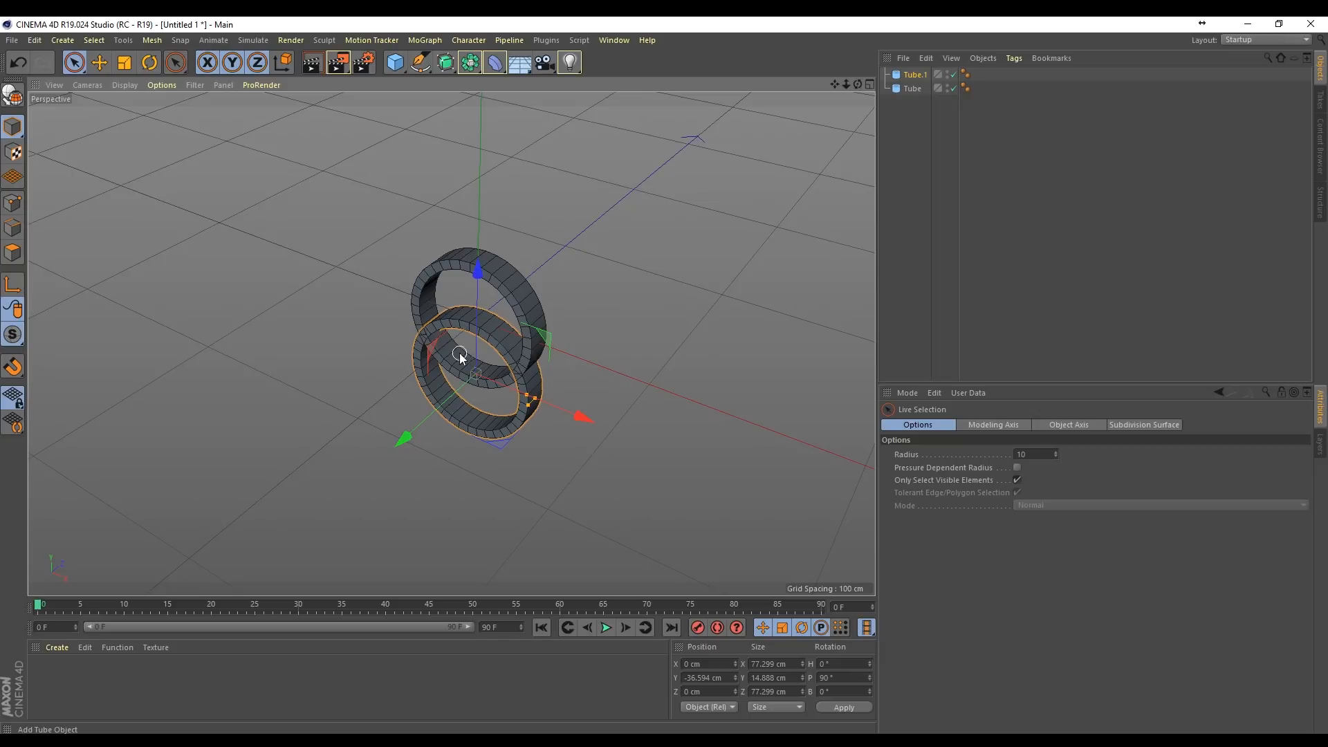
key(r)
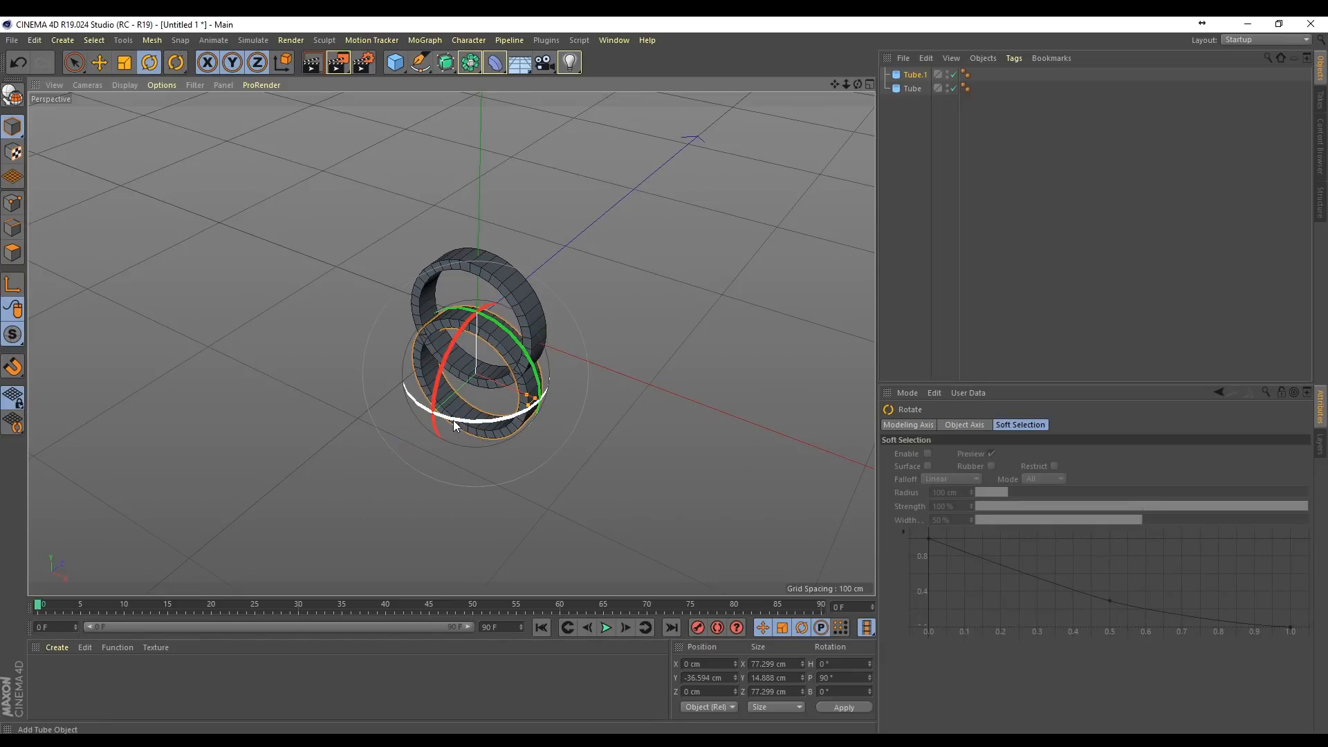
drag(454, 424, 534, 386)
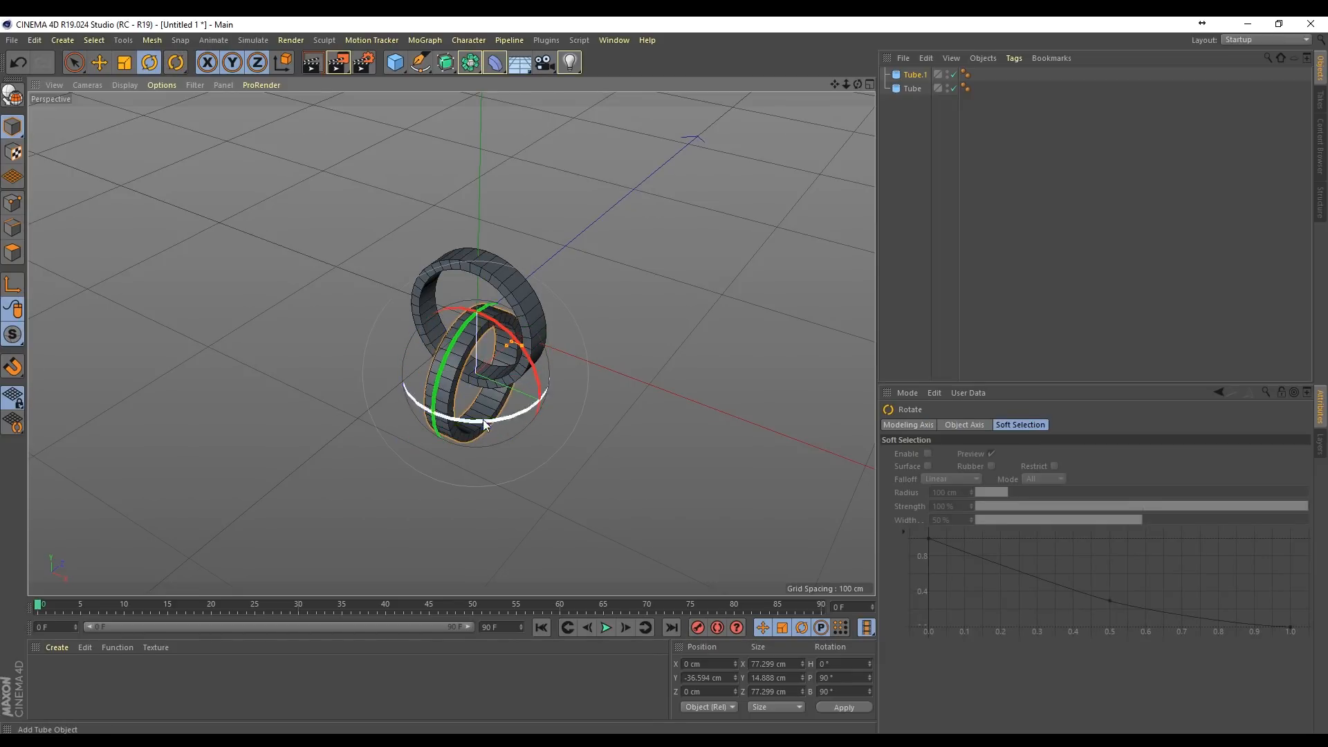
Step: Lower the duplicated ring to about Y -51 cm so it hangs linked through the upper ring
scroll(484, 421, up, 4)
alt+drag(629, 329, 499, 288)
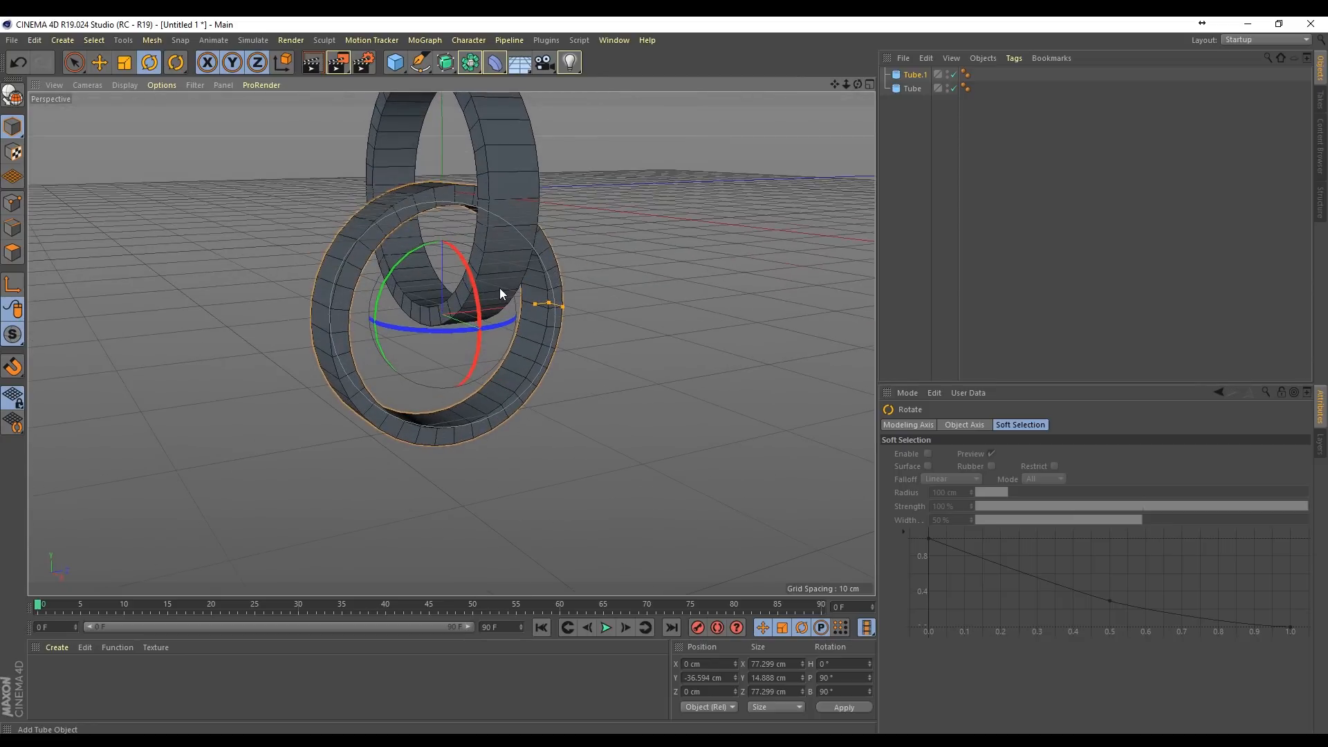
alt+middle_drag(500, 287, 575, 359)
key(space)
drag(513, 301, 514, 342)
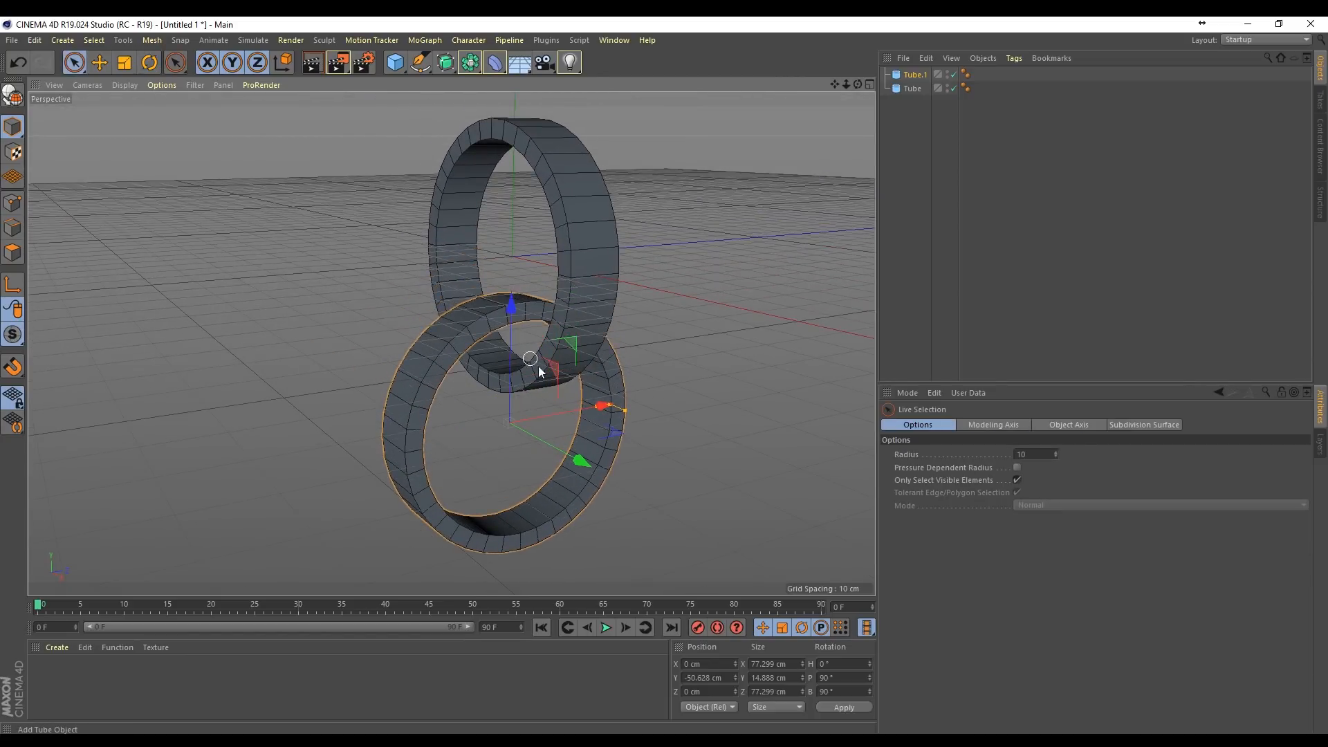
Step: Place the duplicated tube below the original in the hierarchy and enable Slice on it to leave a half ring
drag(920, 74, 915, 124)
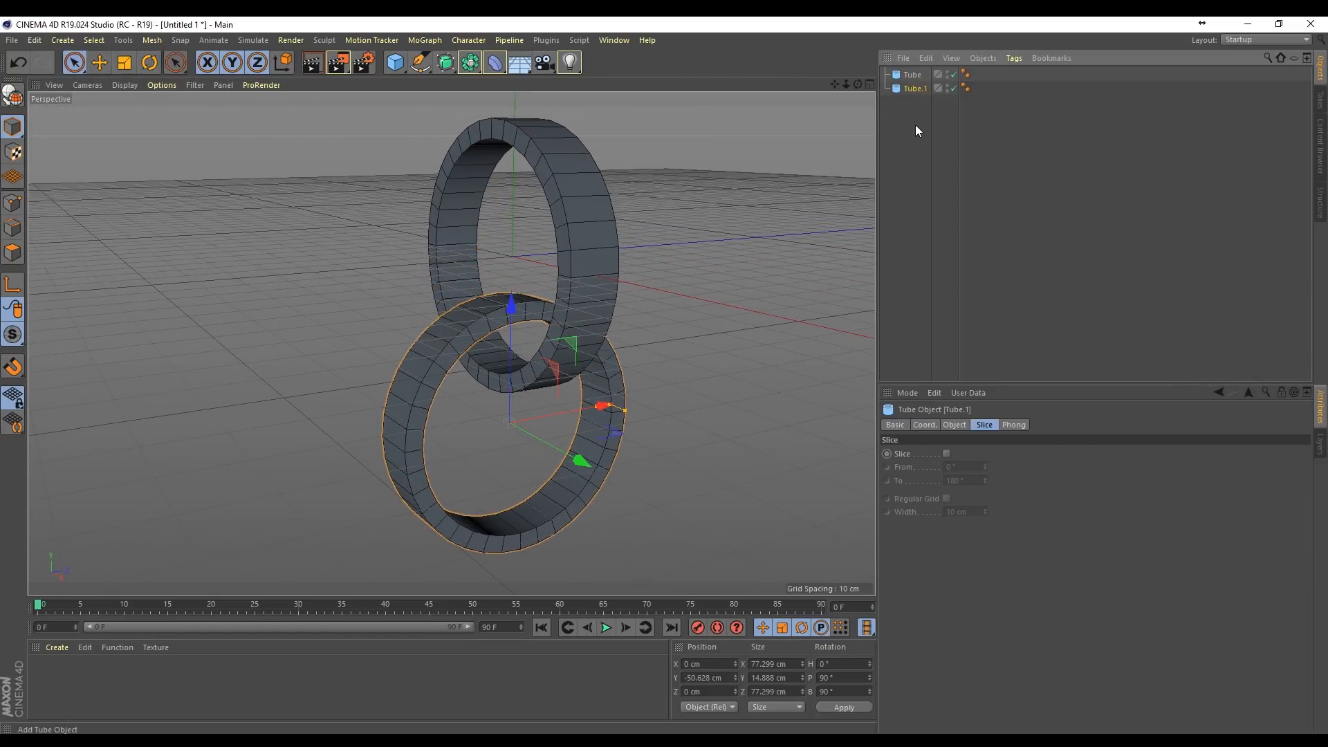
click(946, 453)
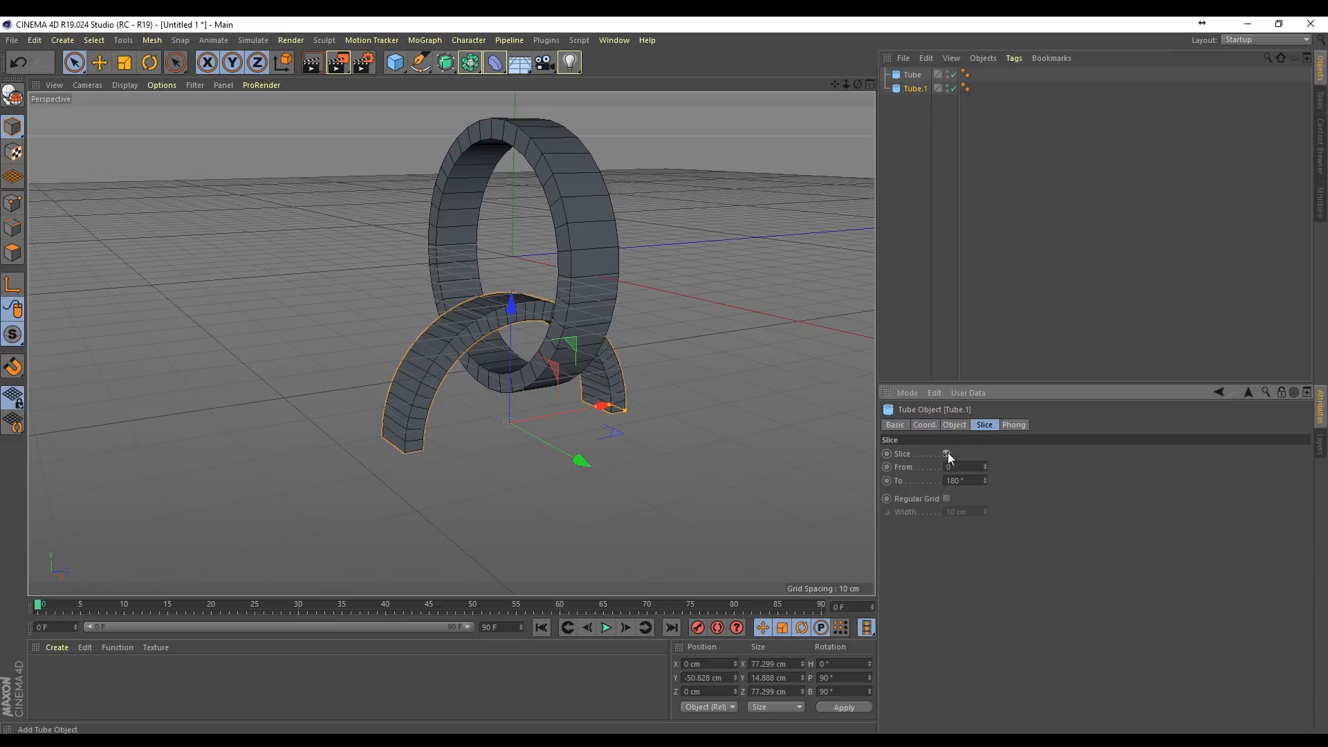
drag(856, 86, 451, 344)
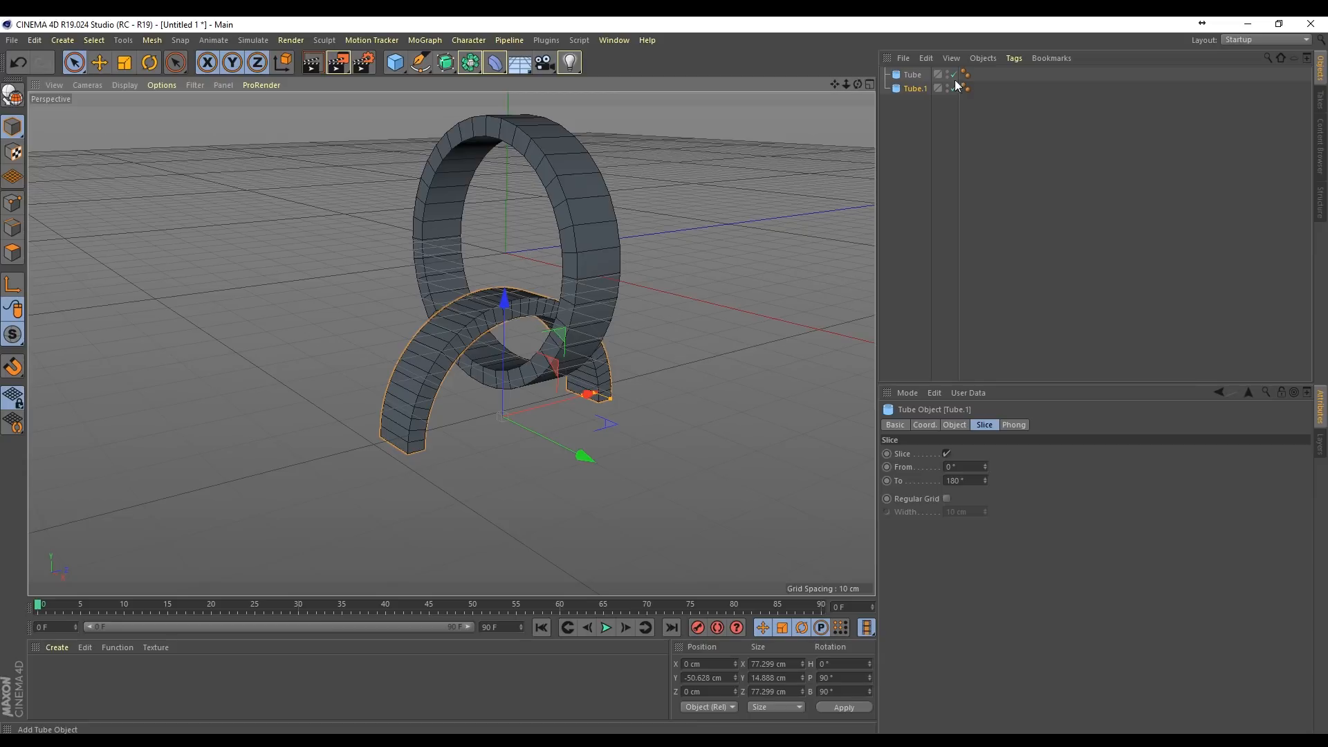
Step: Rename the sliced lower tube as Loop
double_click(917, 89)
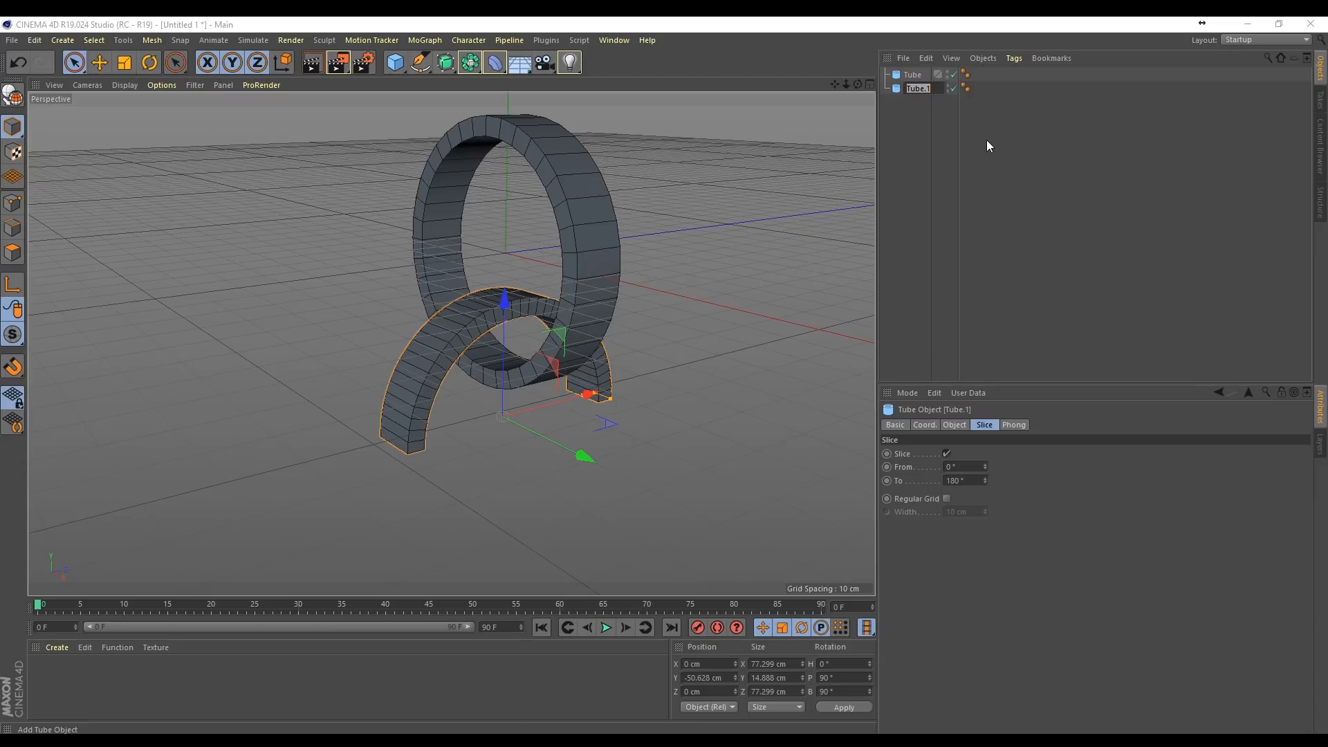
key(BackSpace)
text(Loop)
key(Return)
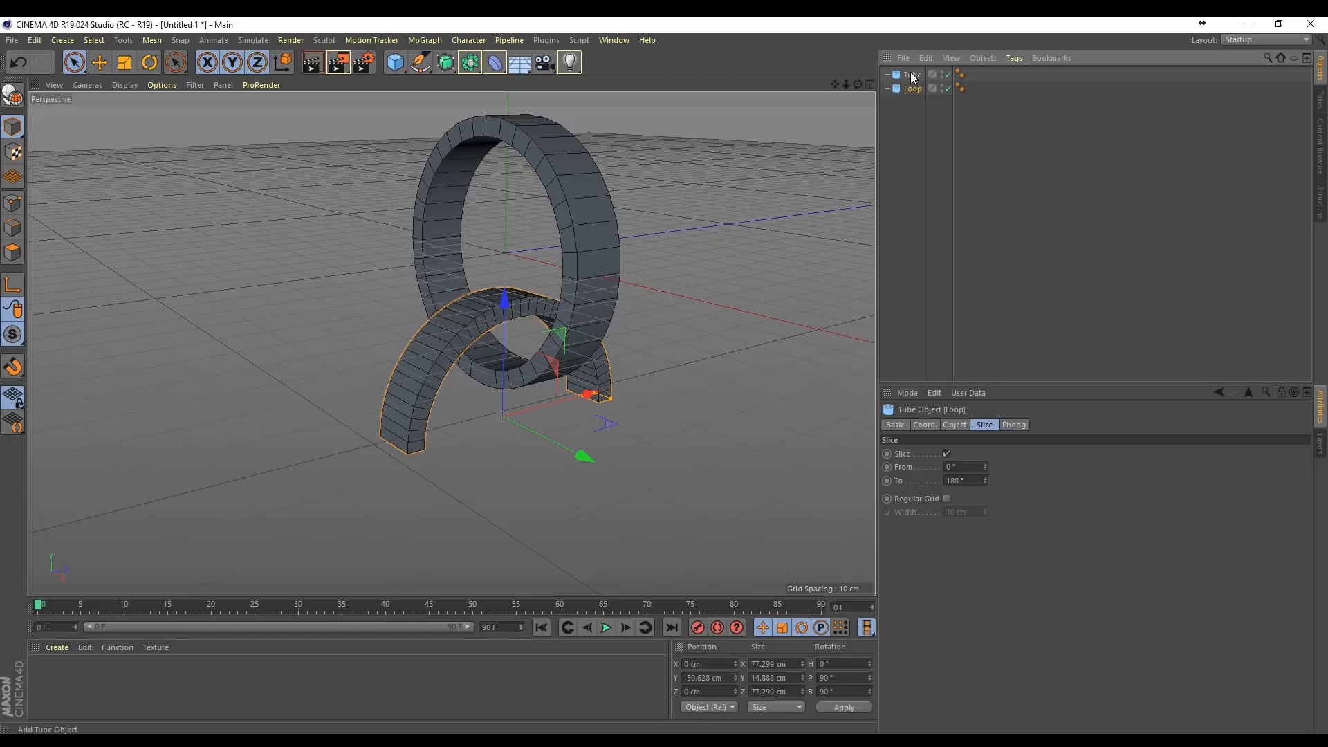
Step: Rename the upper full tube as Top Ring
double_click(913, 75)
text(T)
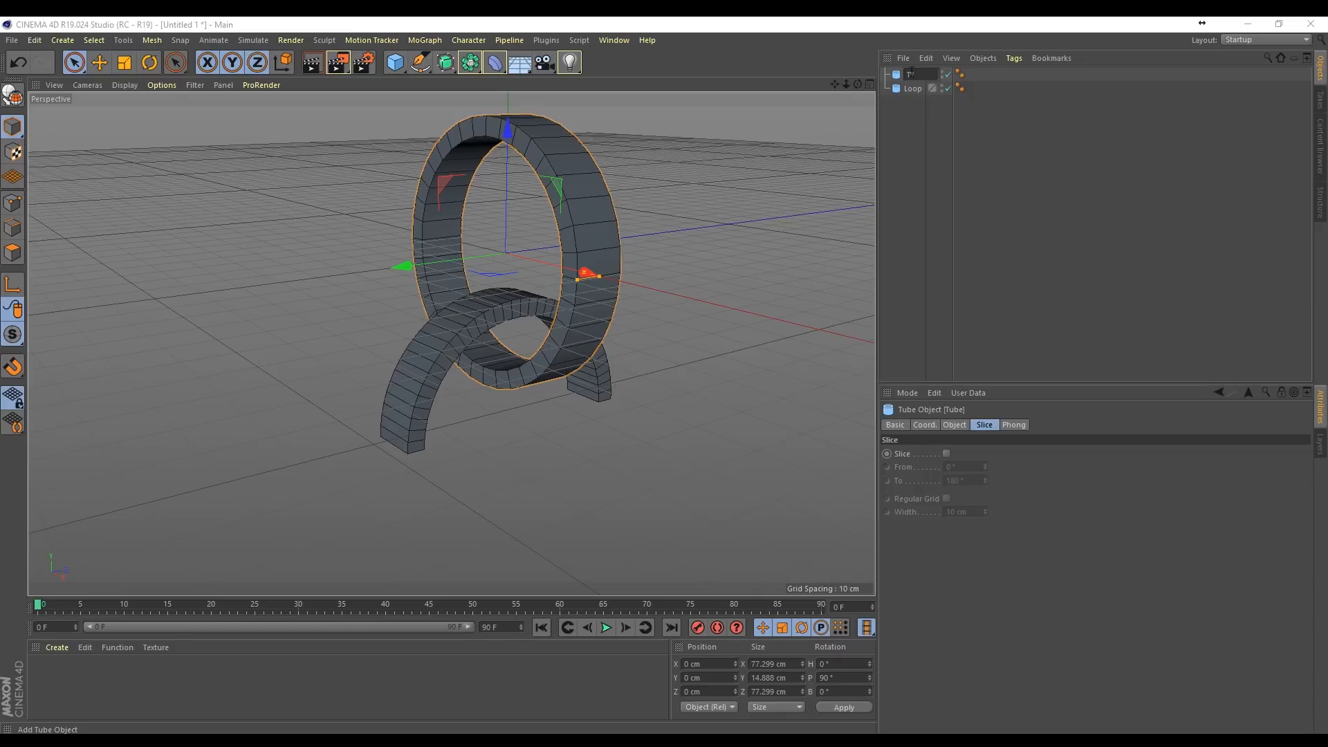
text(op Fing)
key(Return)
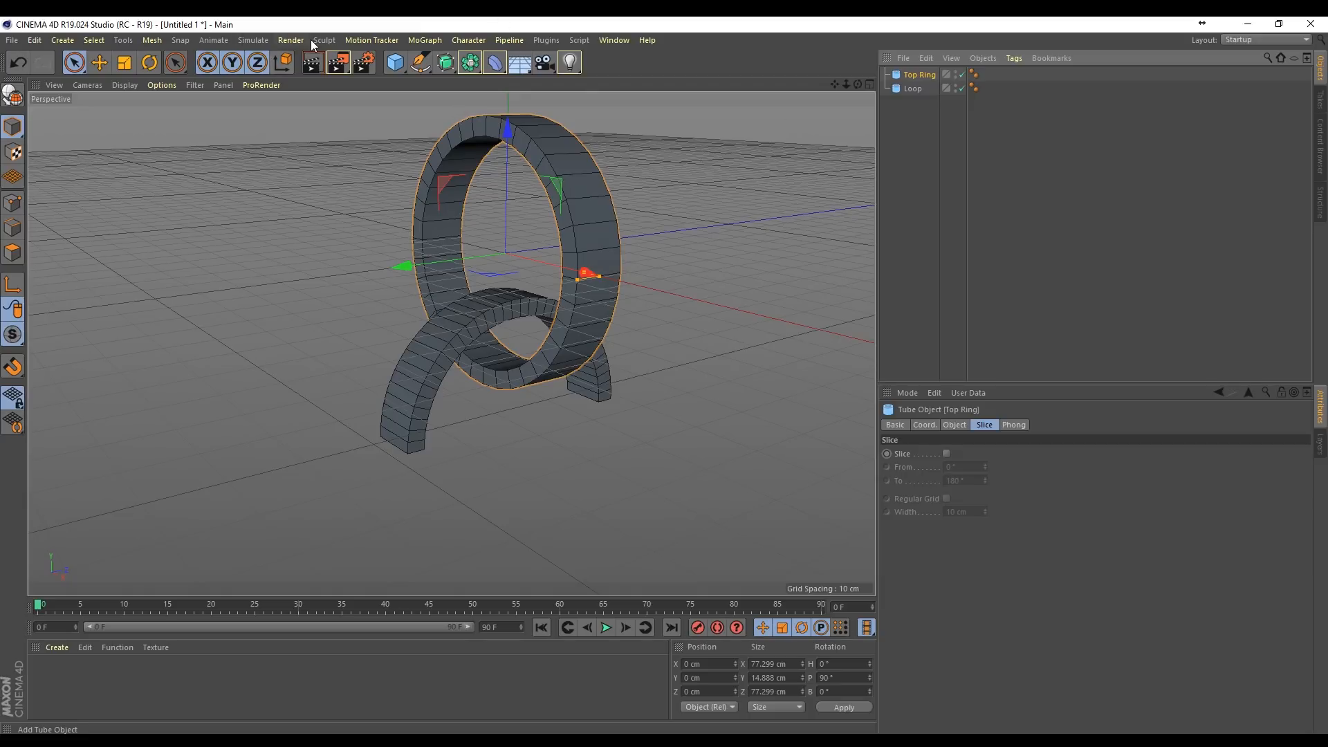
Step: Add a dynamics Connector object and rotate its heading to 90°
click(255, 40)
mouse_move(277, 67)
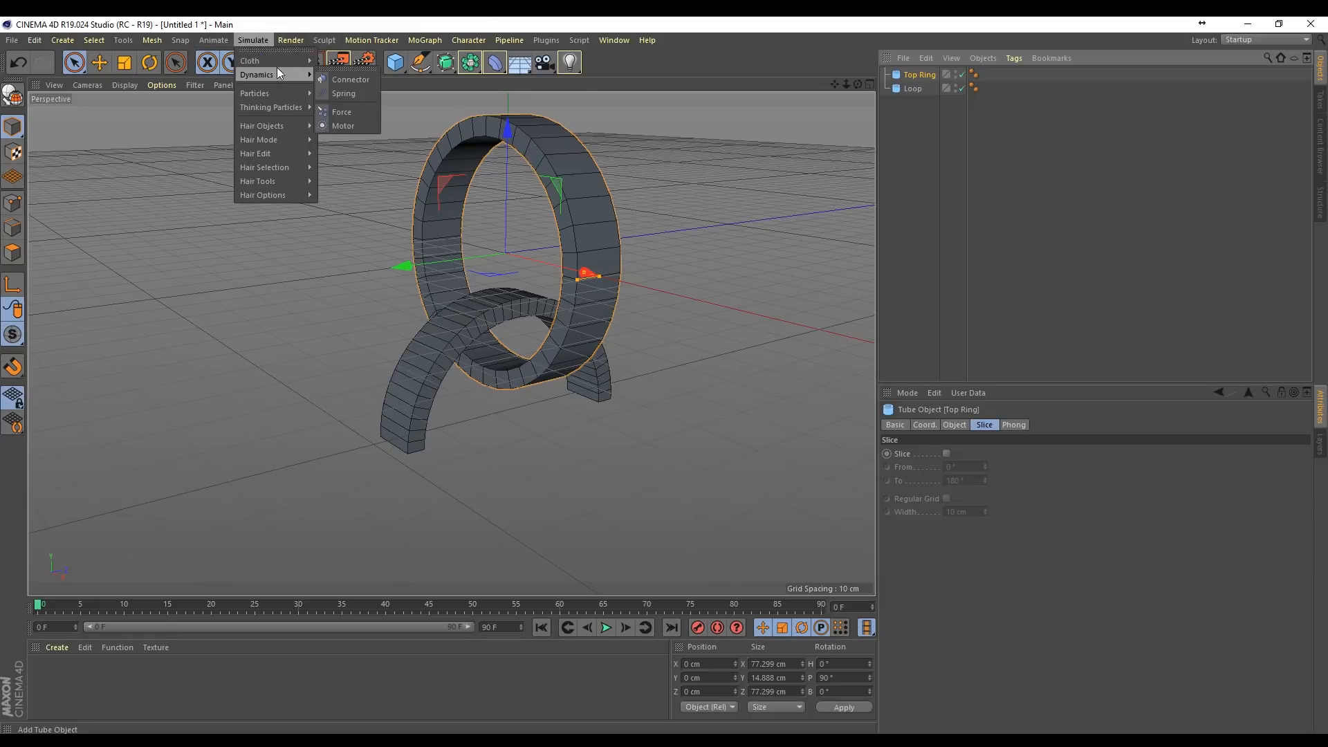
click(339, 81)
key(r)
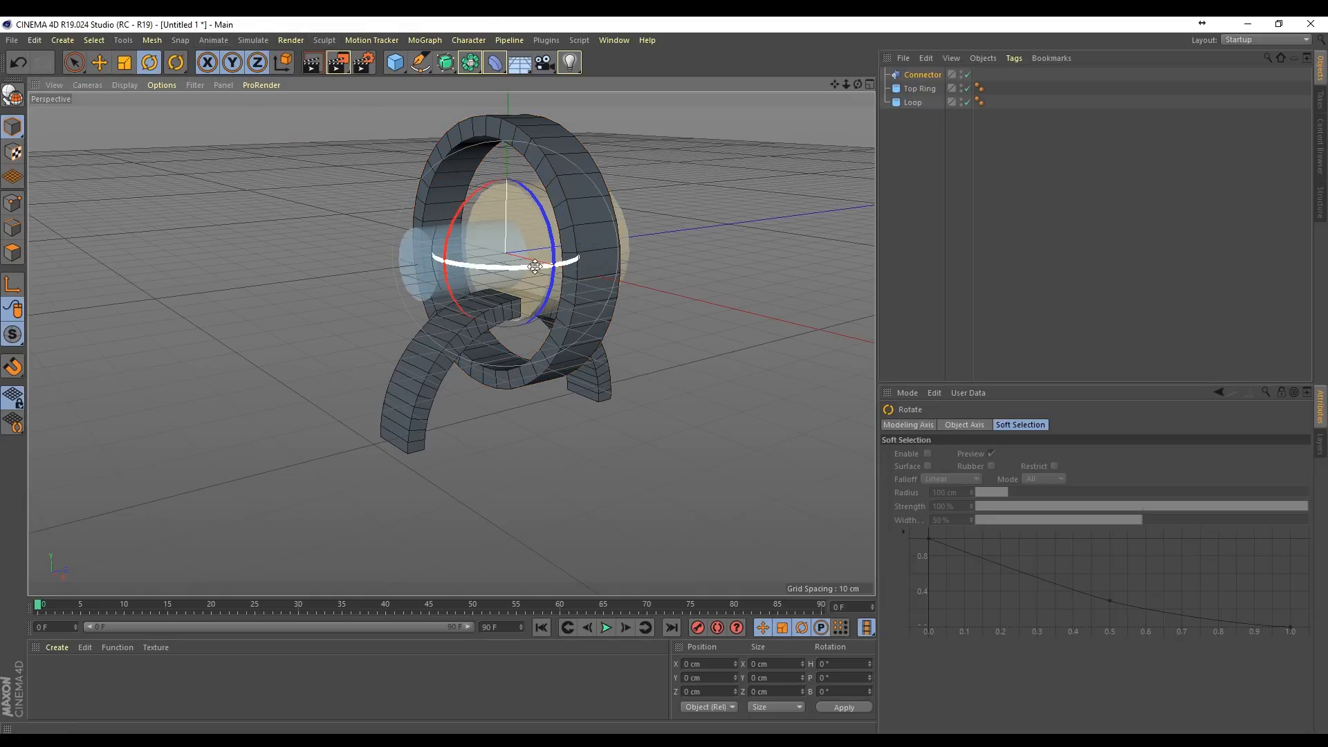
drag(482, 270, 636, 260)
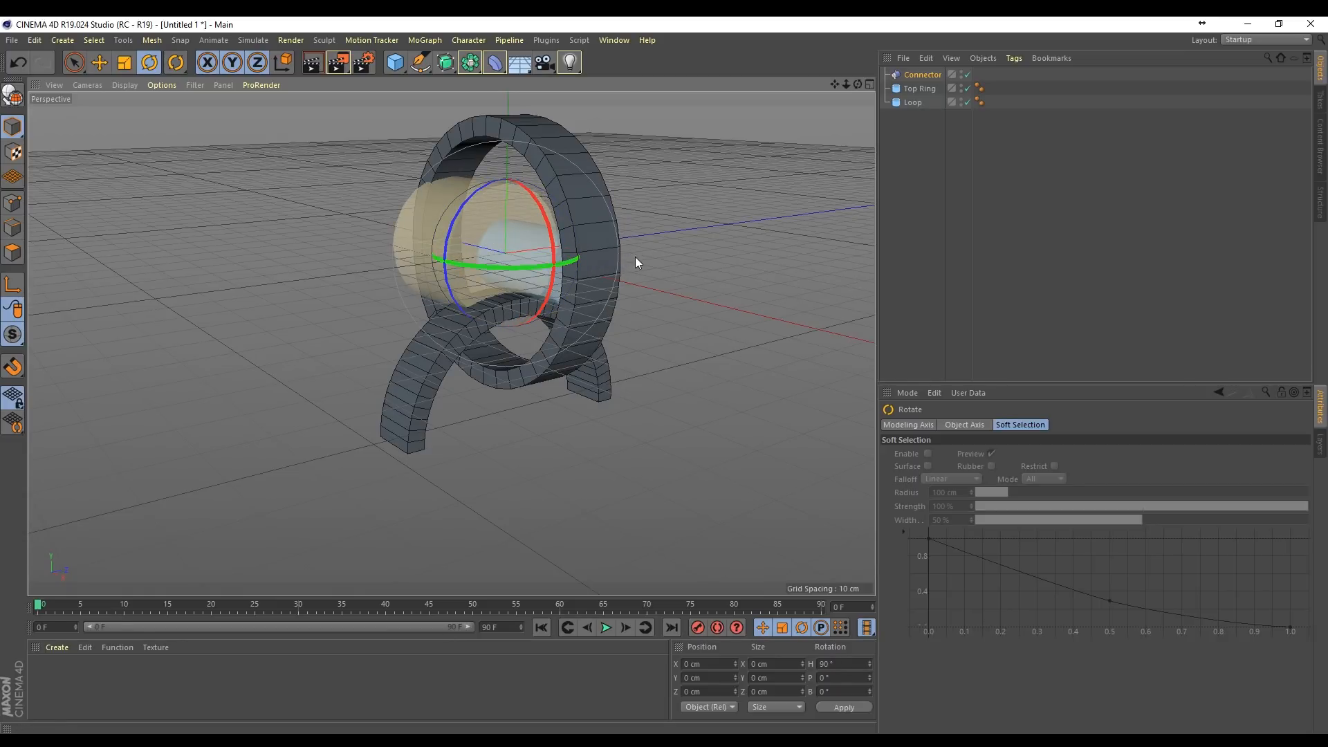
Step: Set the connector's type to Ball and Socket and move it down to about Y -23 cm, where the rings meet
click(923, 76)
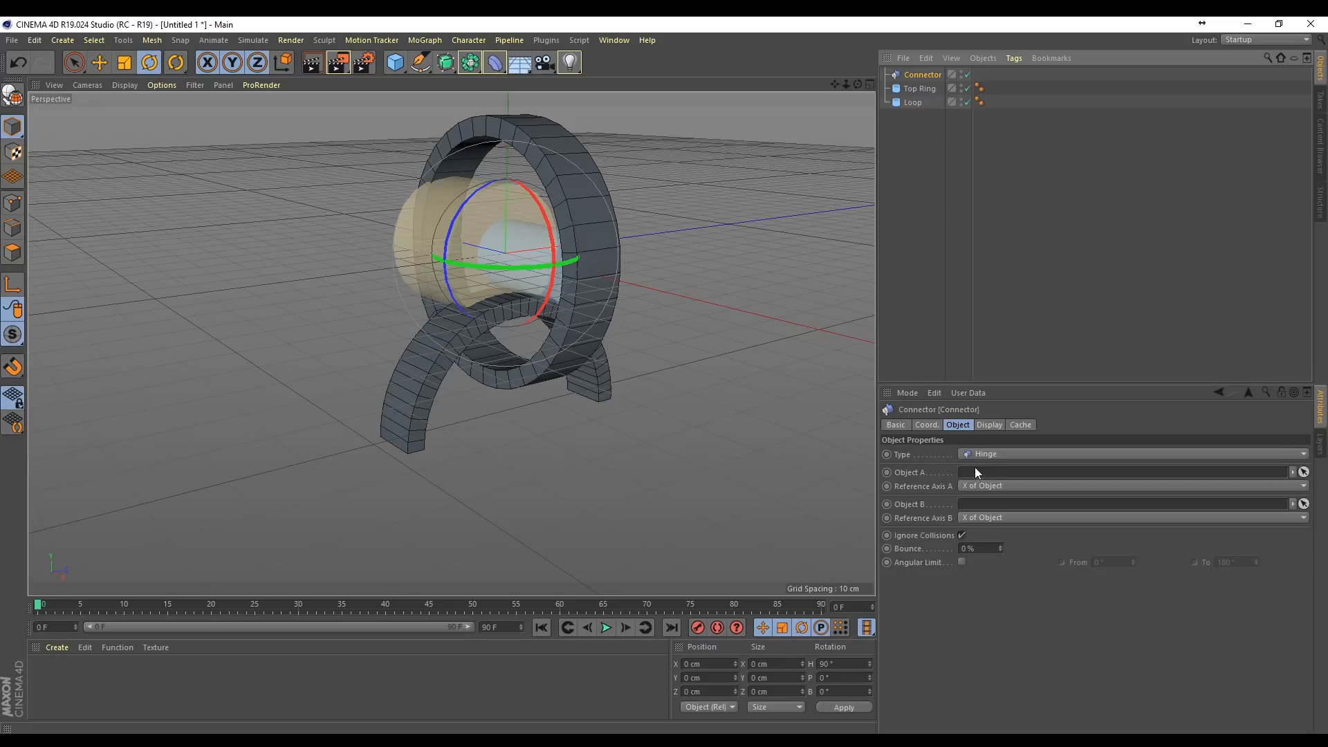
click(989, 454)
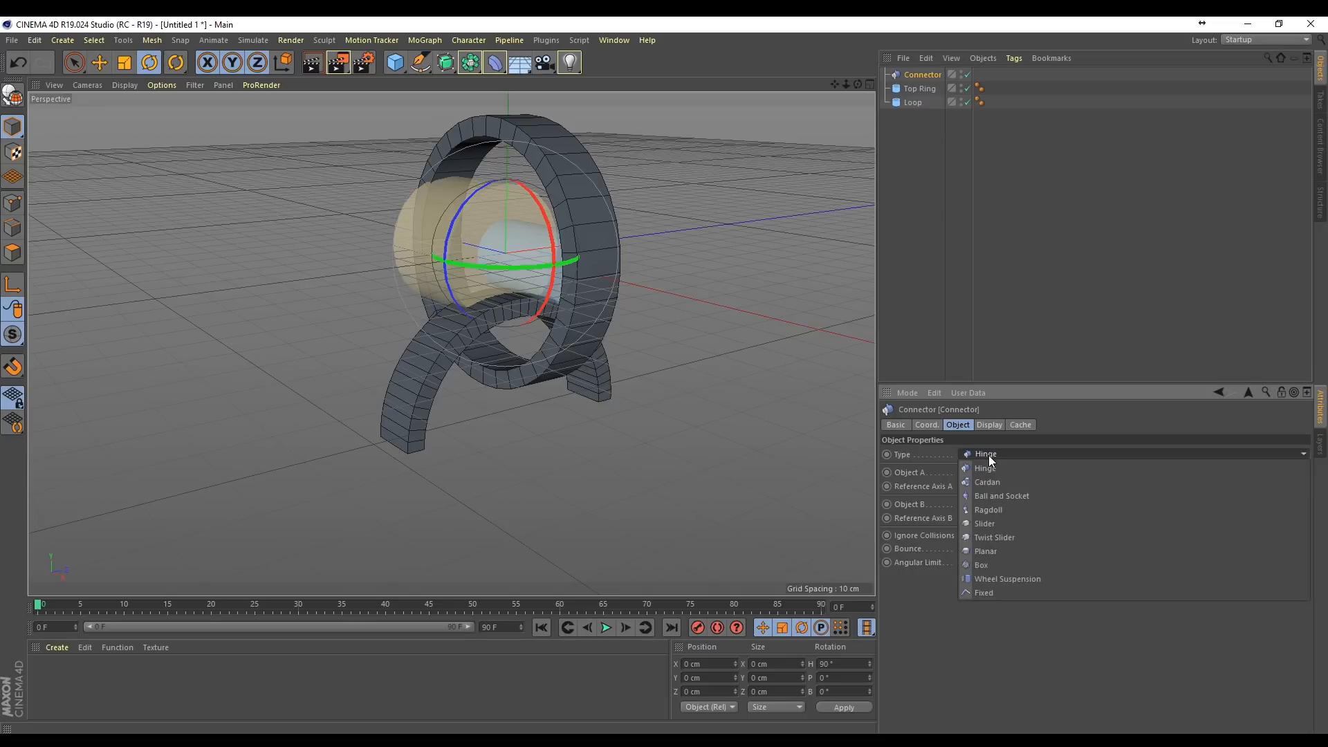
click(1010, 496)
key(space)
drag(513, 211, 514, 249)
Step: Place Top Ring above the connector in the hierarchy, and assign Top Ring as the connector's Object A and Loop as Object B
drag(920, 90, 919, 69)
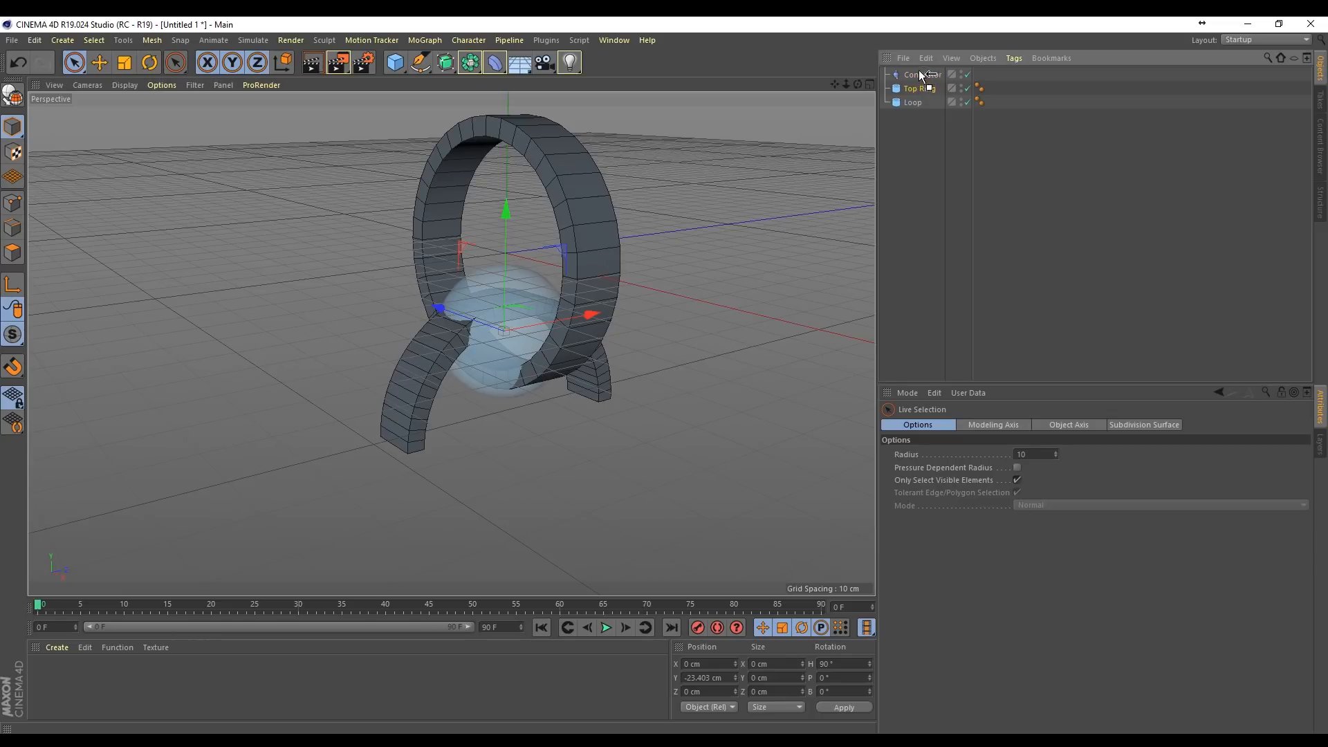
click(920, 89)
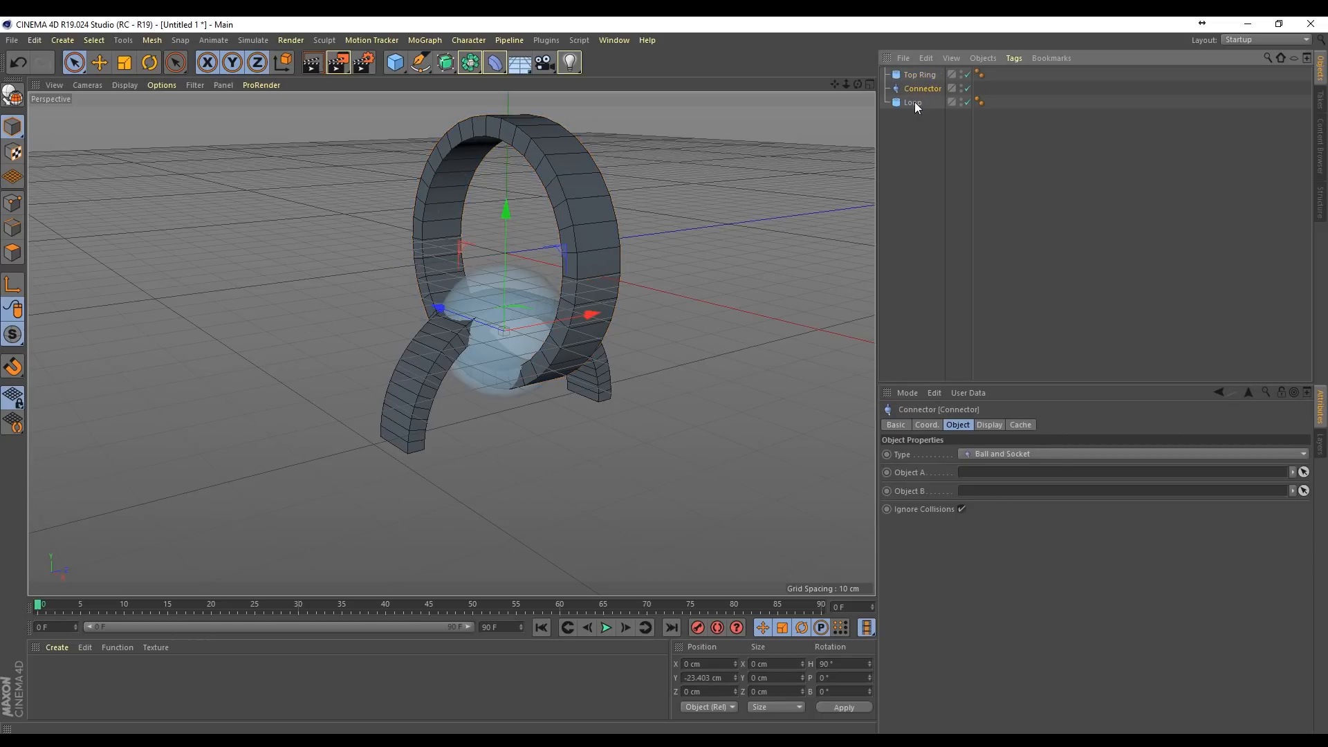
drag(919, 75, 971, 476)
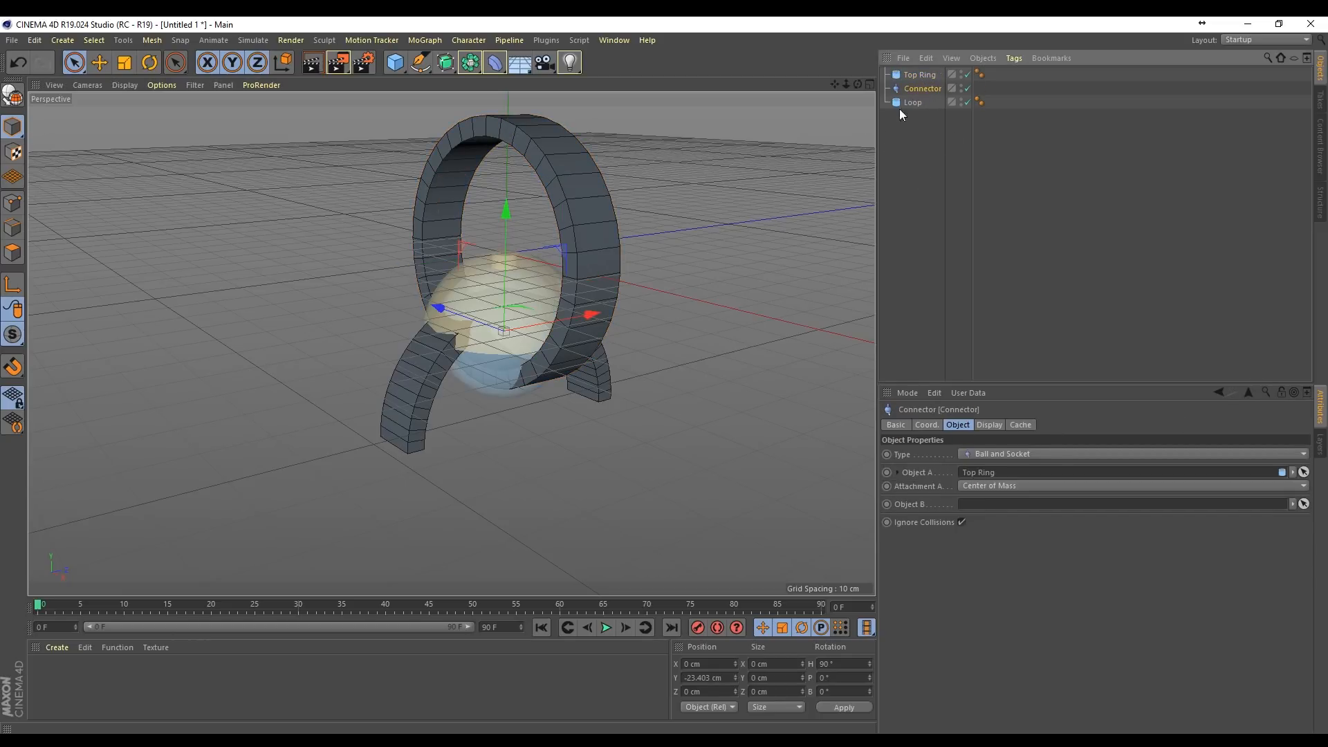
drag(912, 103, 976, 504)
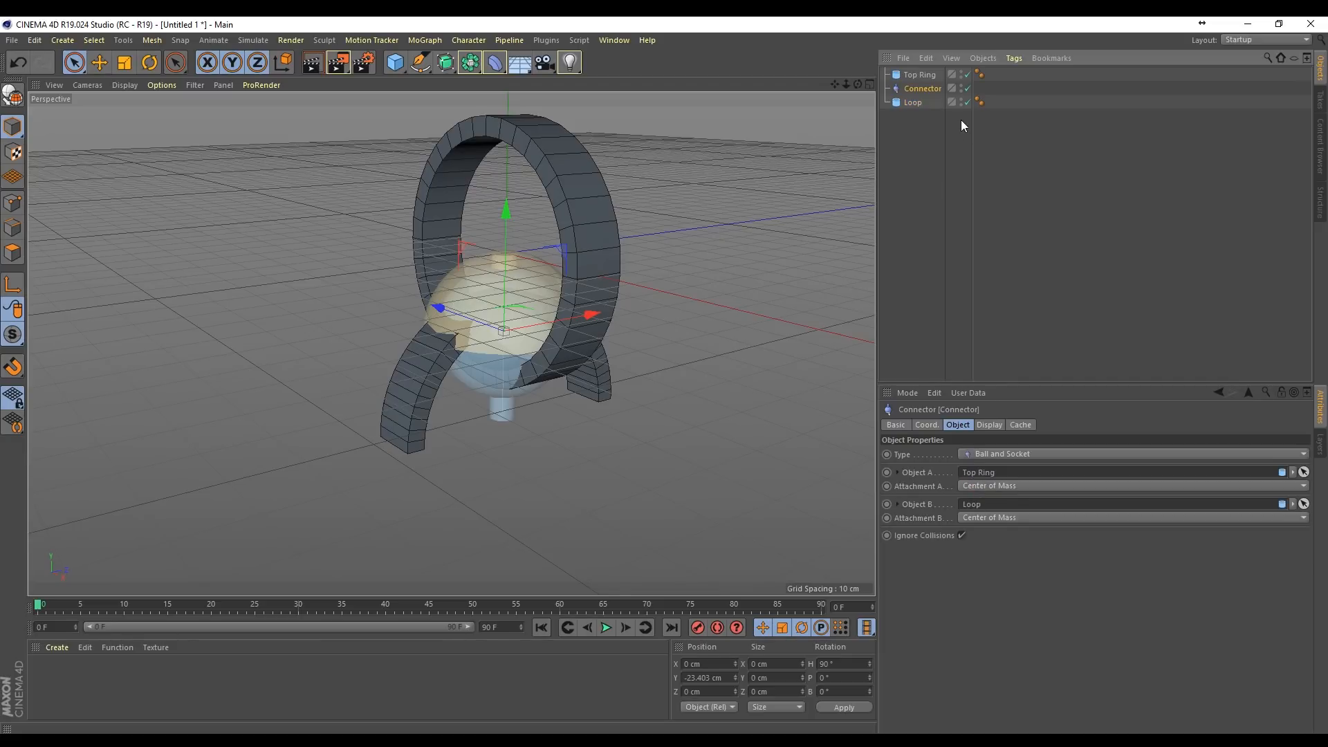
Step: Add a Collider Body tag to Top Ring and a Rigid Body tag to Loop
right_click(922, 76)
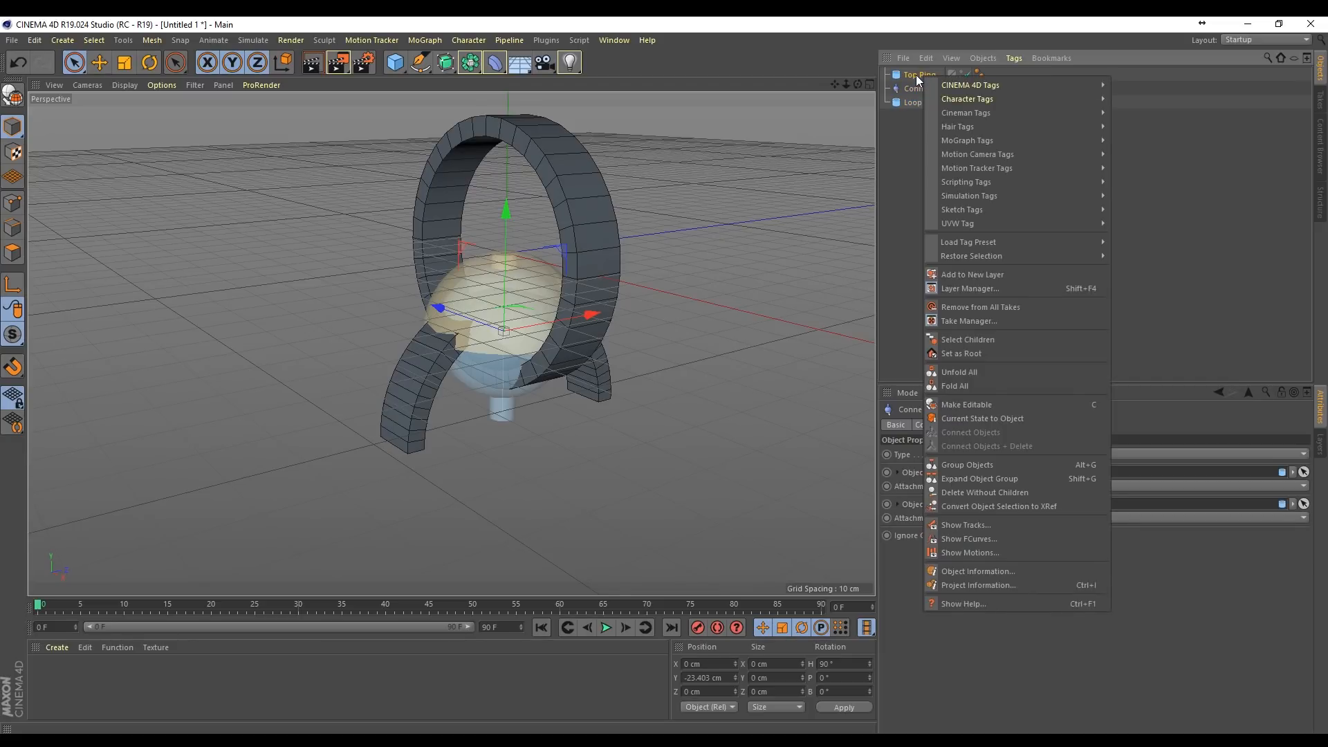
mouse_move(976, 196)
click(1140, 227)
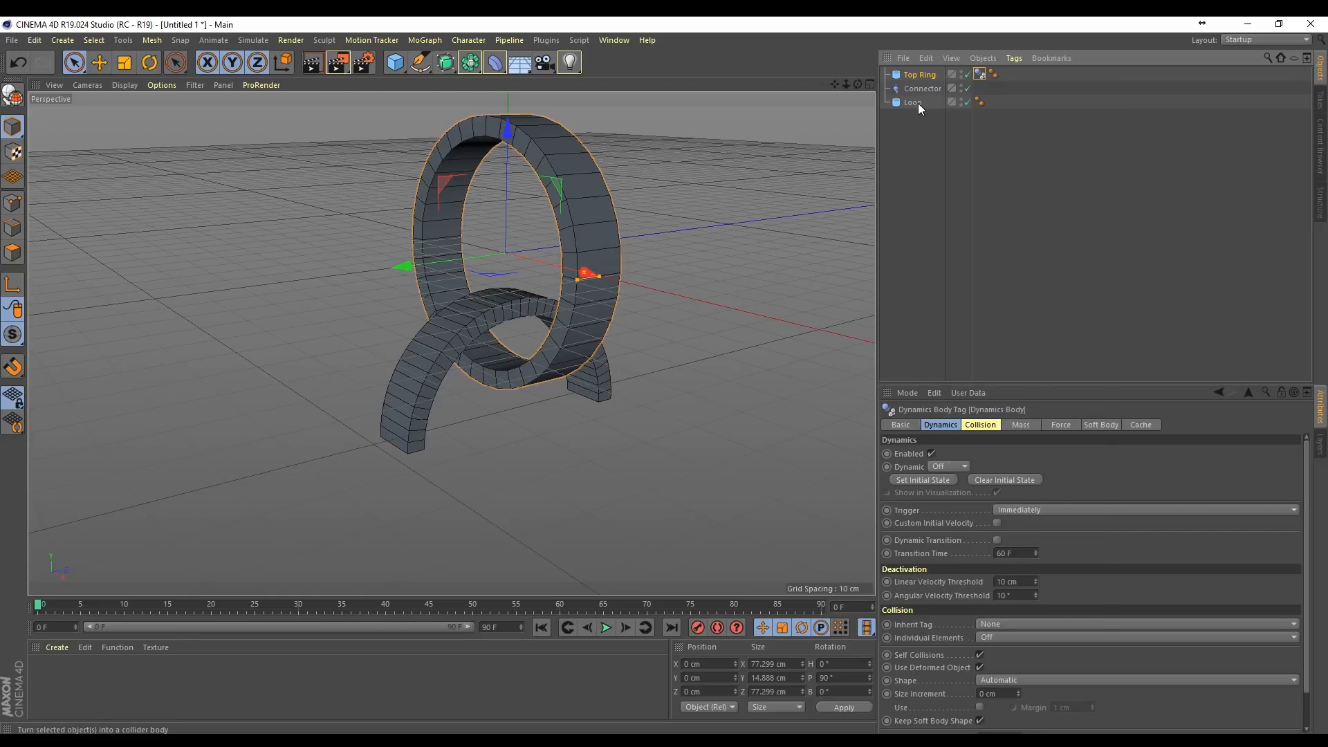
right_click(918, 102)
mouse_move(1016, 224)
click(1141, 224)
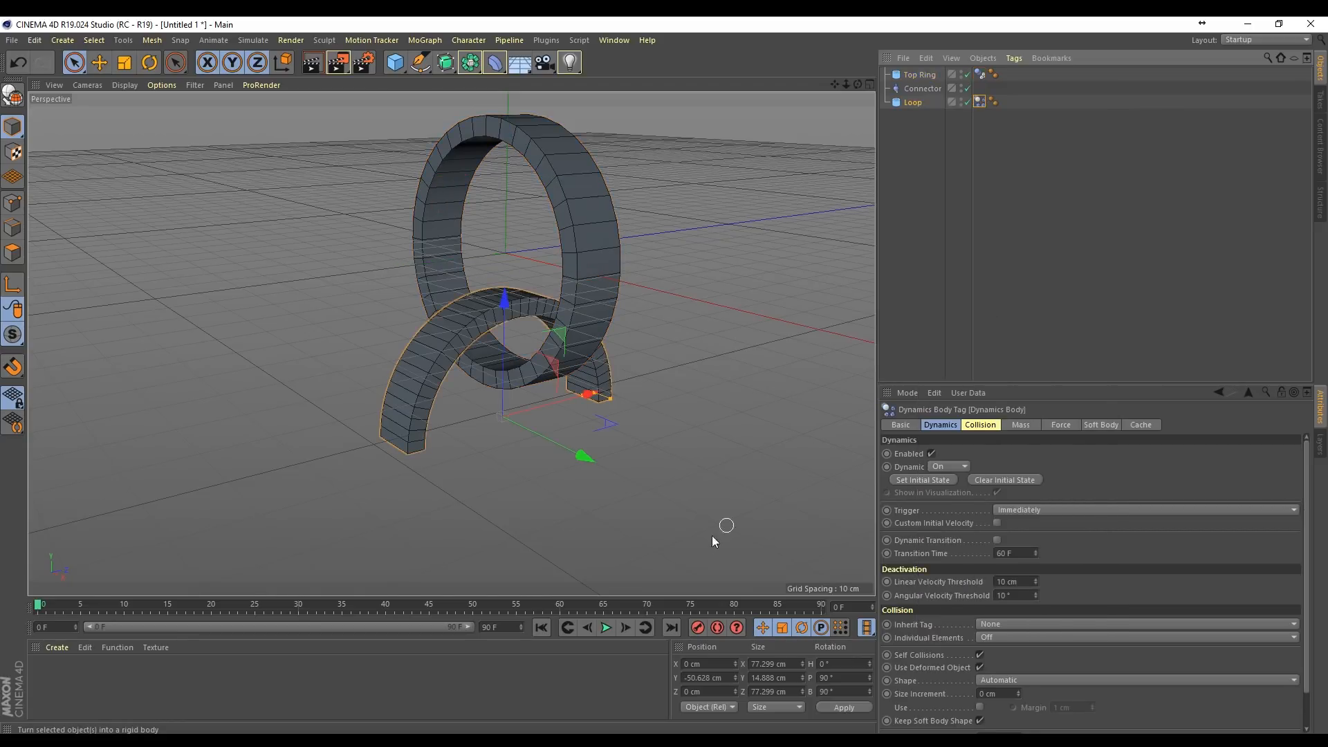
Step: Play the dynamics simulation to check how Loop behaves against Top Ring, and return to the first frame
click(600, 631)
click(603, 630)
click(536, 628)
Step: Set the collision shape of Top Ring's dynamics tag to Static Mesh and test-play the simulation
click(980, 75)
click(998, 679)
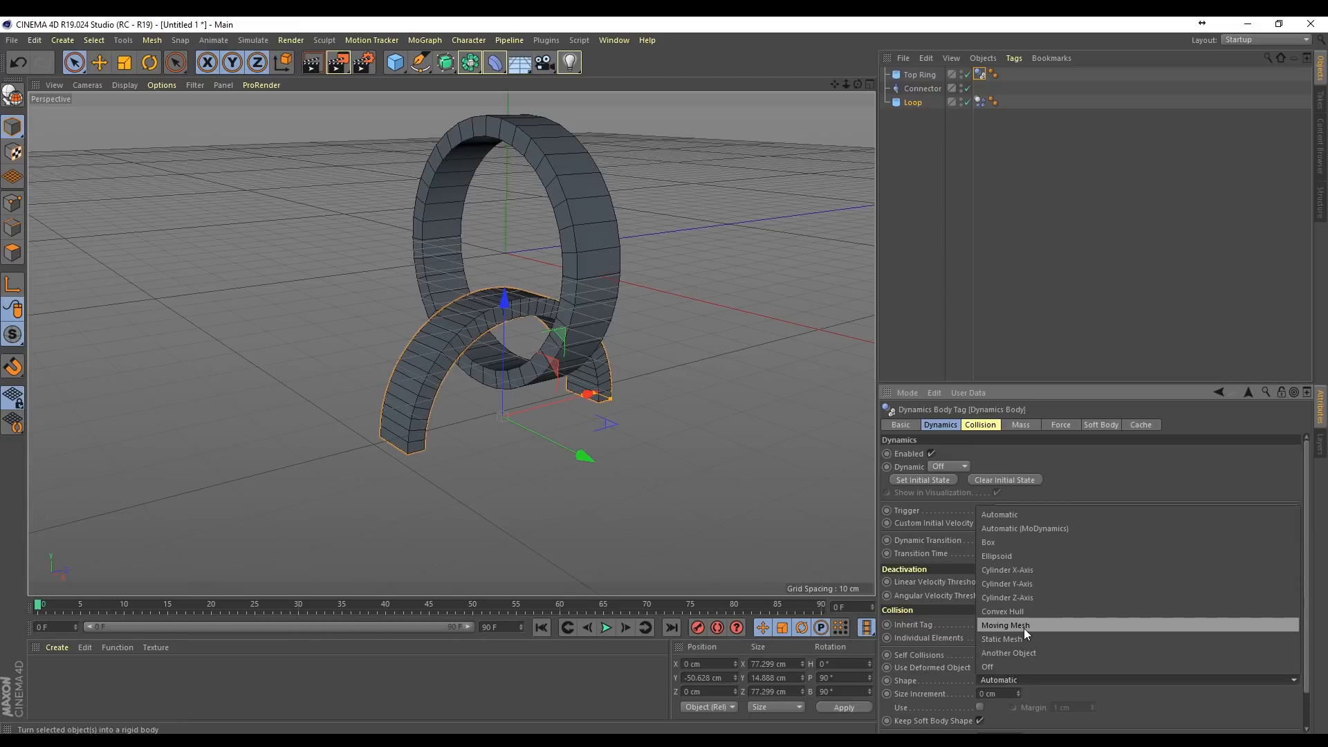
click(1022, 638)
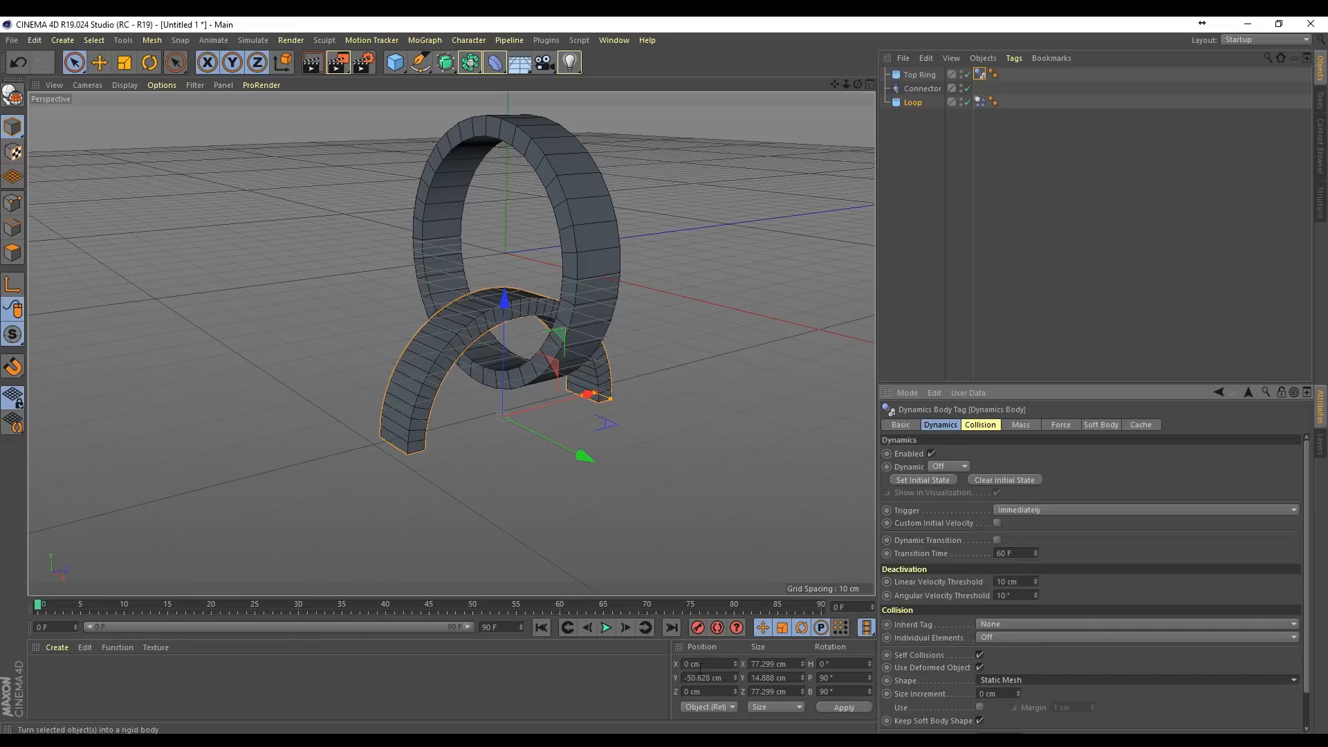
click(605, 627)
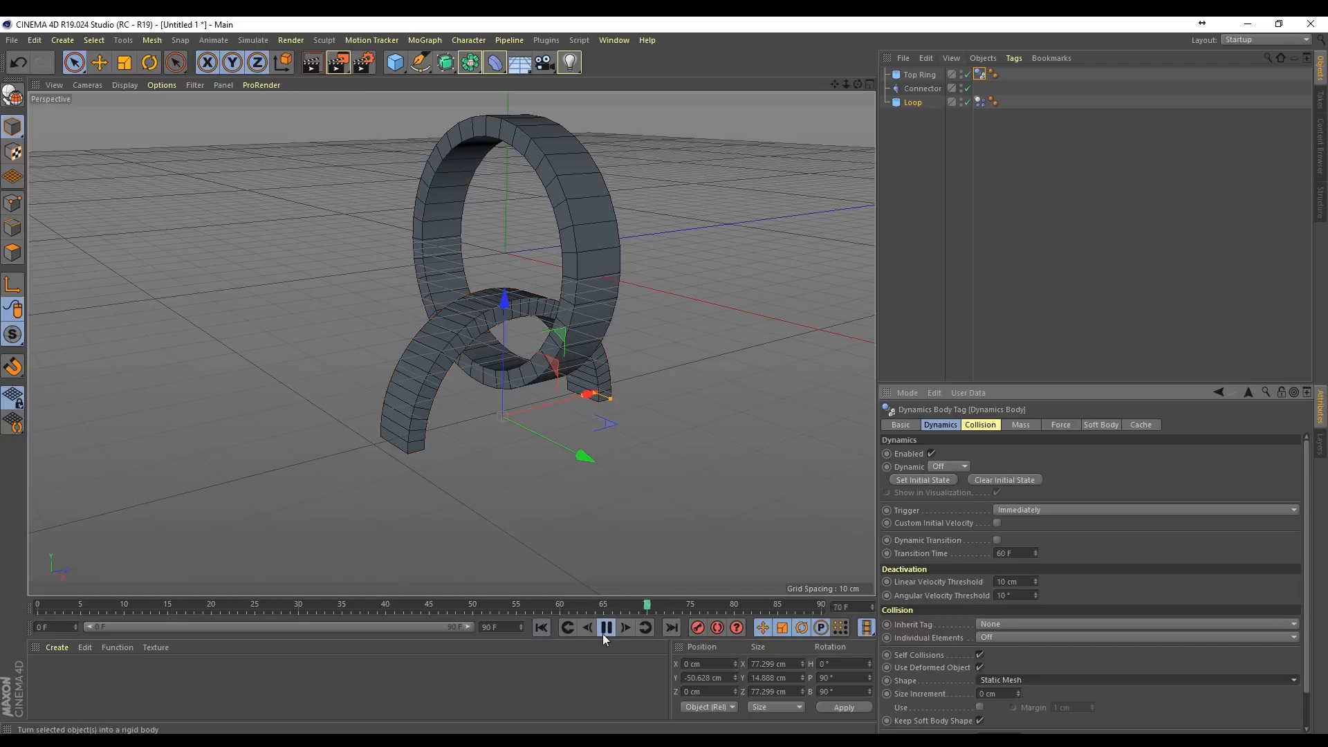
click(604, 629)
click(575, 630)
Step: Lower Loop to about Y -62.6 cm, play the simulation briefly and reopen Top Ring's dynamics tag settings
click(917, 103)
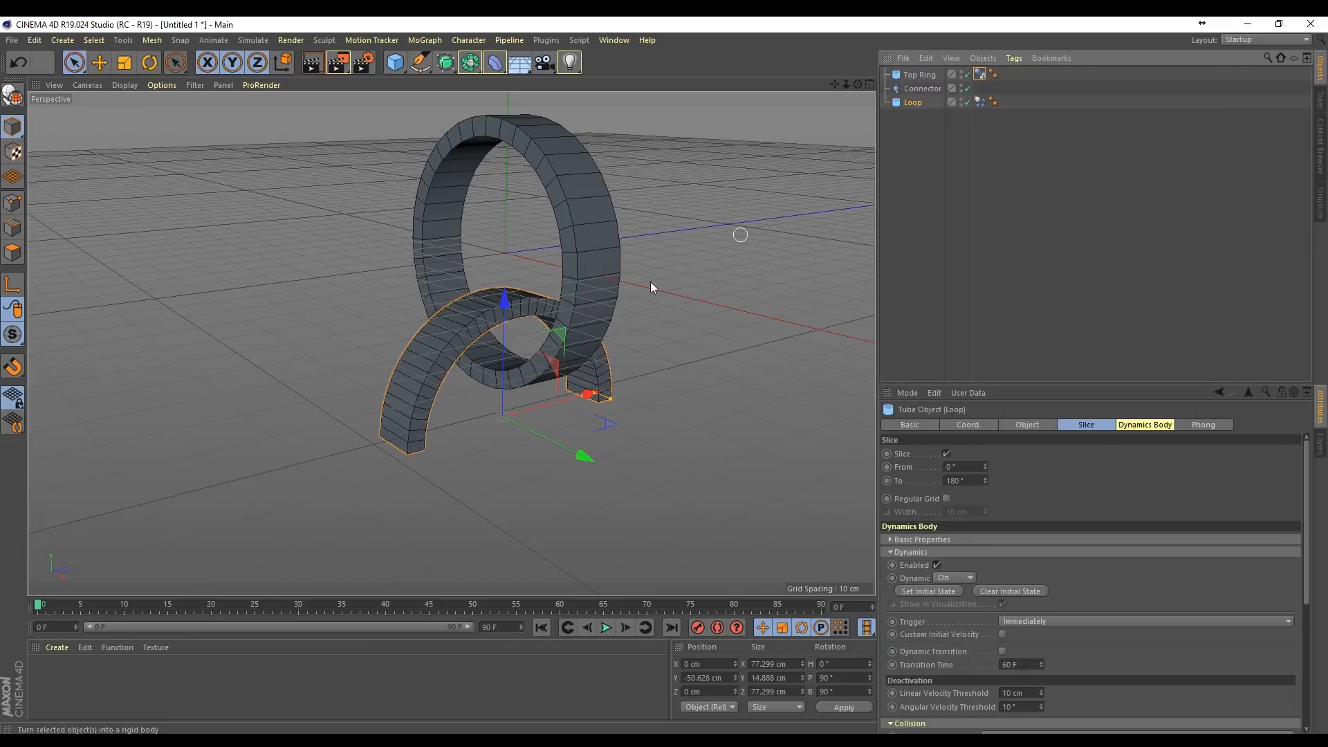
click(606, 628)
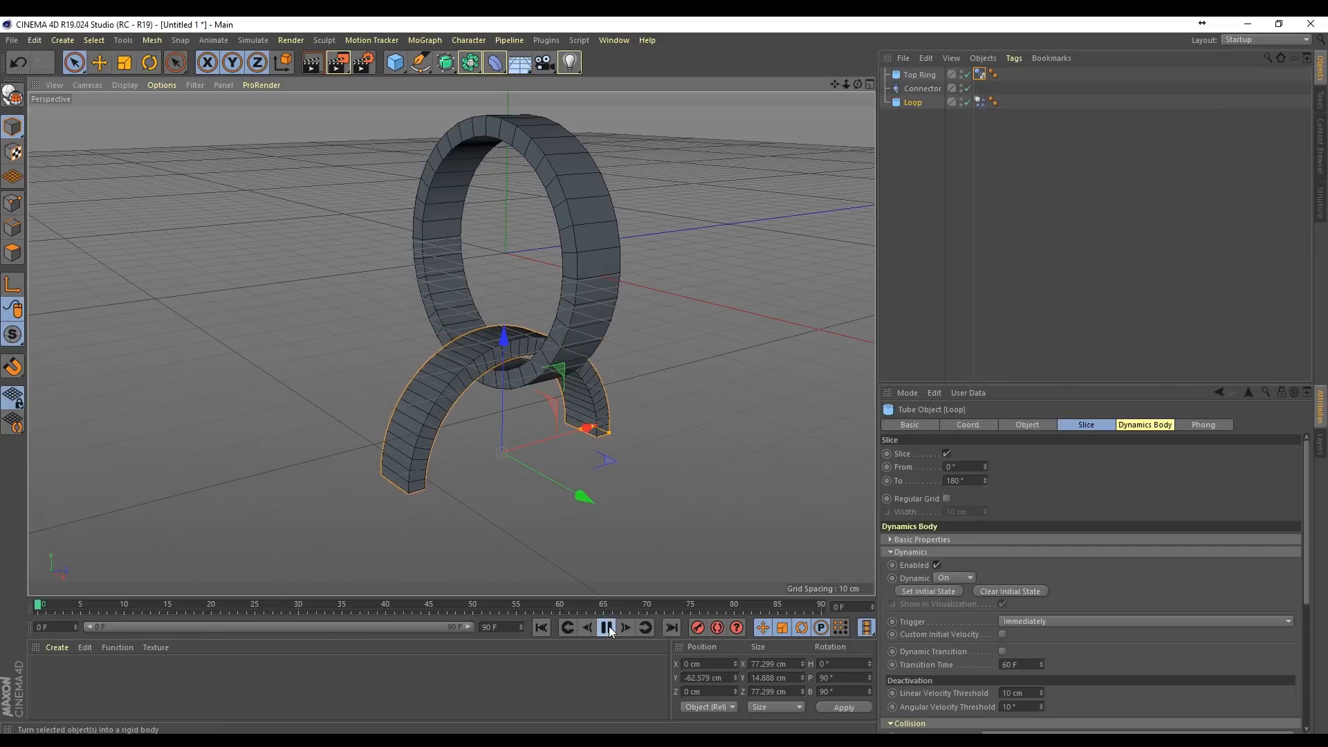
click(608, 627)
click(981, 75)
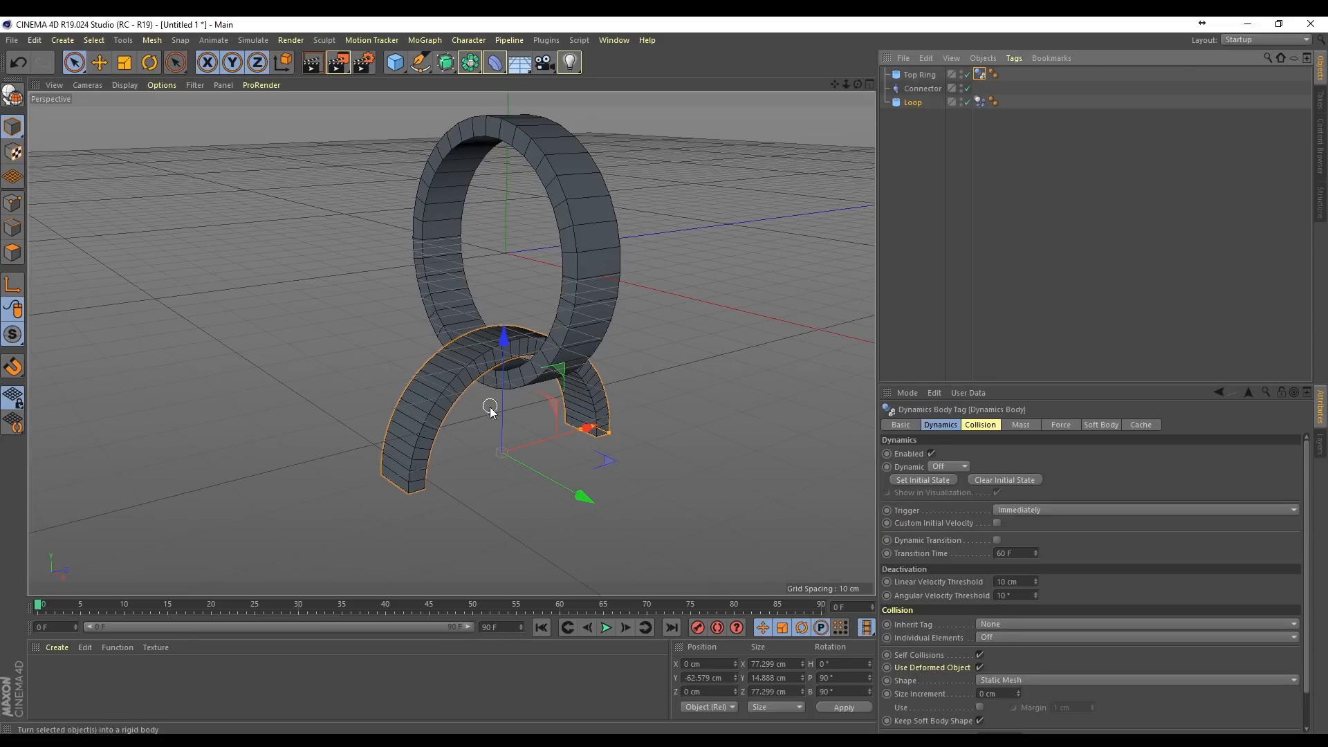
Step: Try tilting Loop to a pitch of about 77.3° and play the simulation to test its swing
key(r)
drag(462, 413, 475, 404)
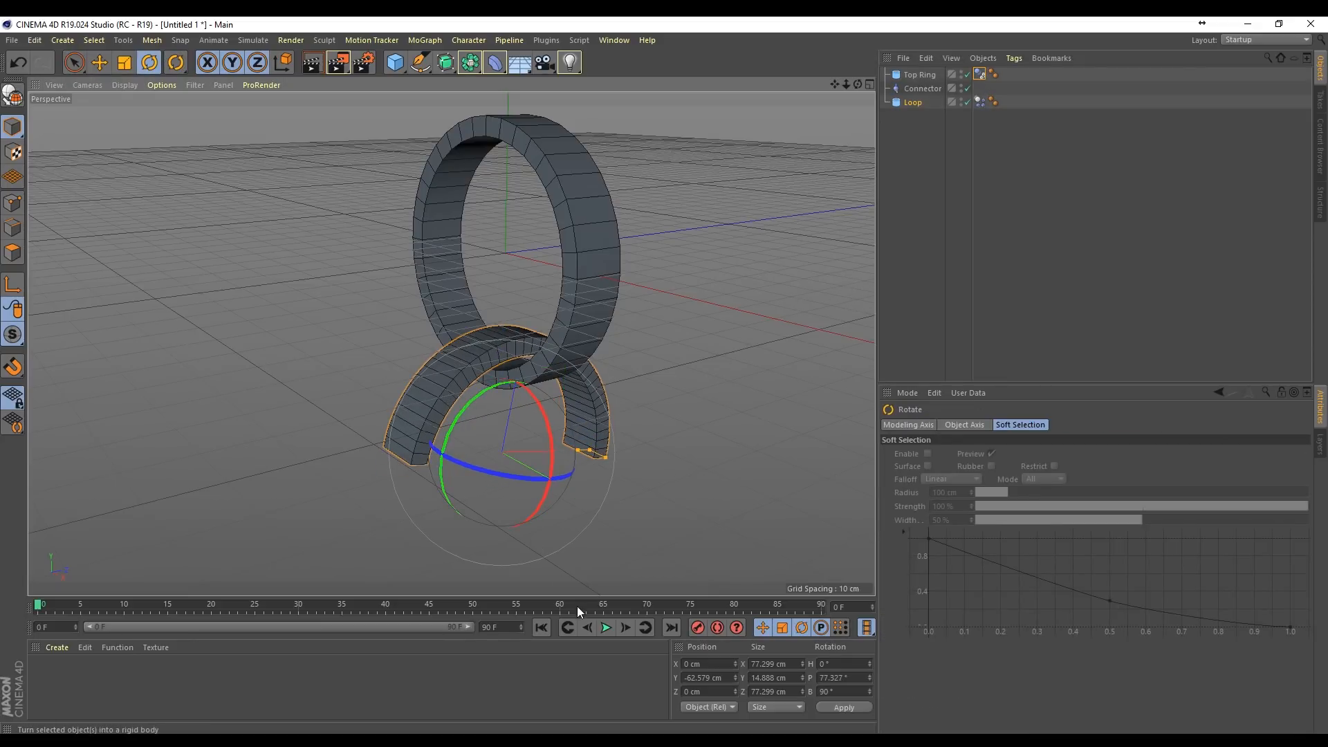
click(605, 627)
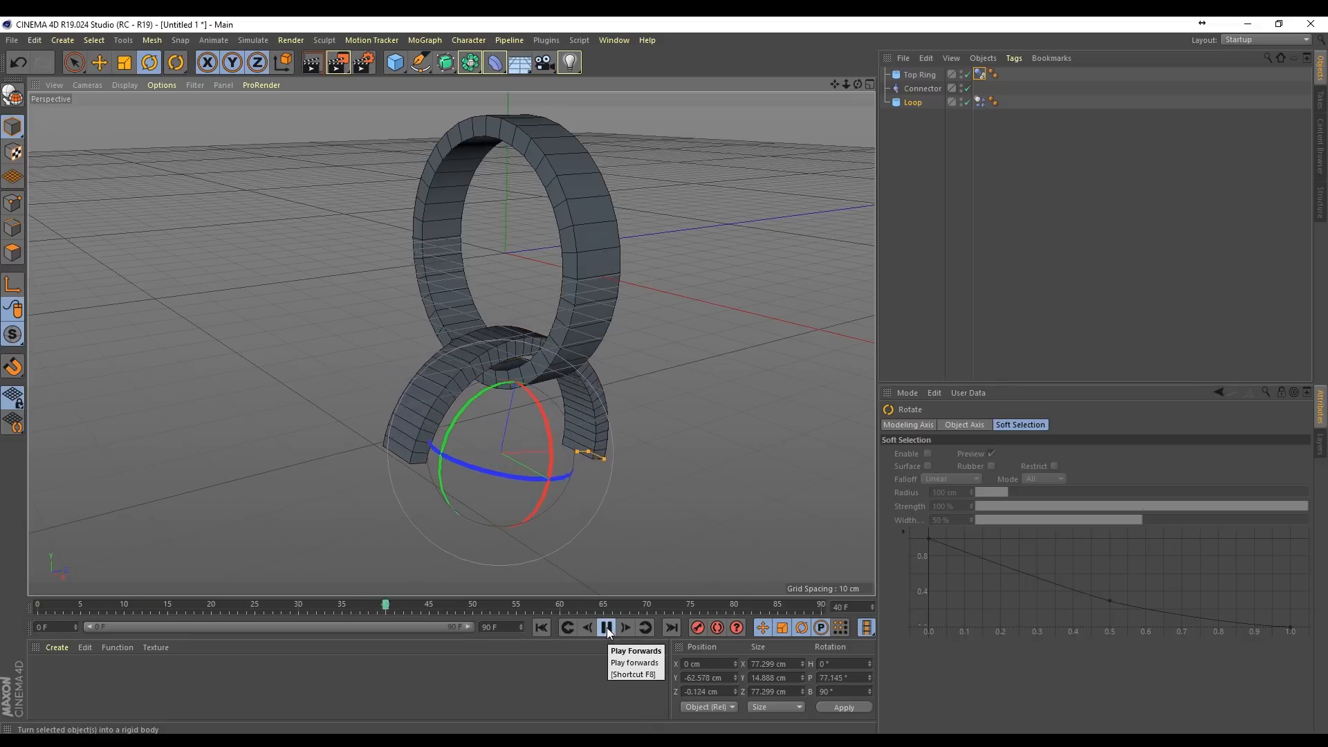
click(607, 628)
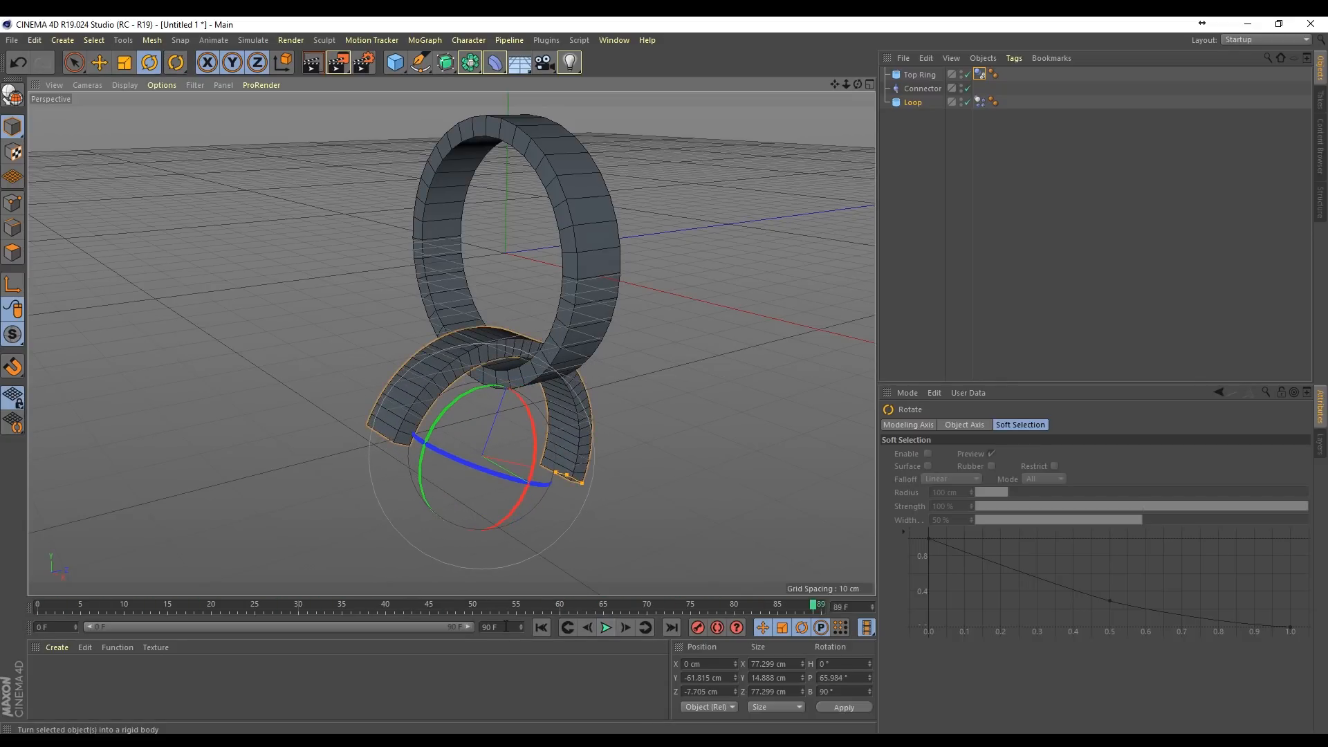
click(541, 628)
Step: Try shifting the tilted Loop to about Y -60.9 cm, Z -3.7 cm, replay the simulation and undo the tilt and shift
key(space)
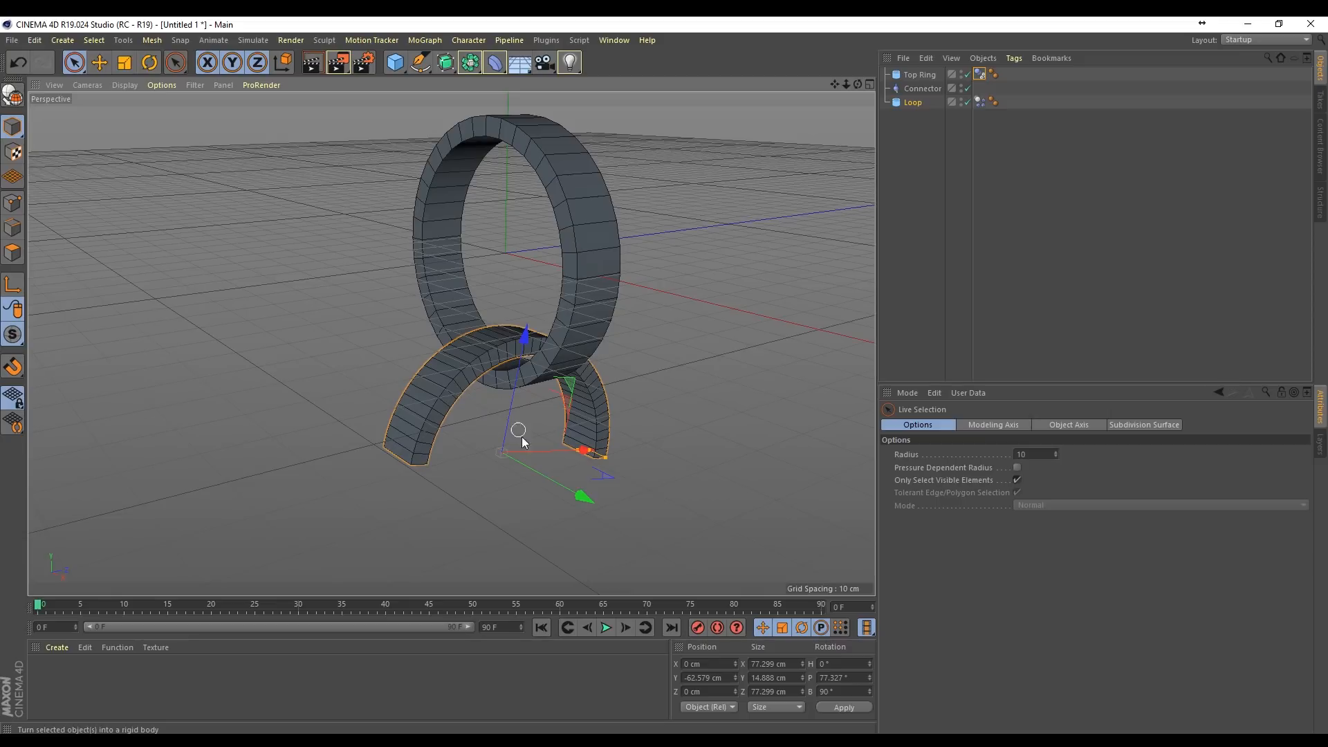
click(606, 627)
click(542, 627)
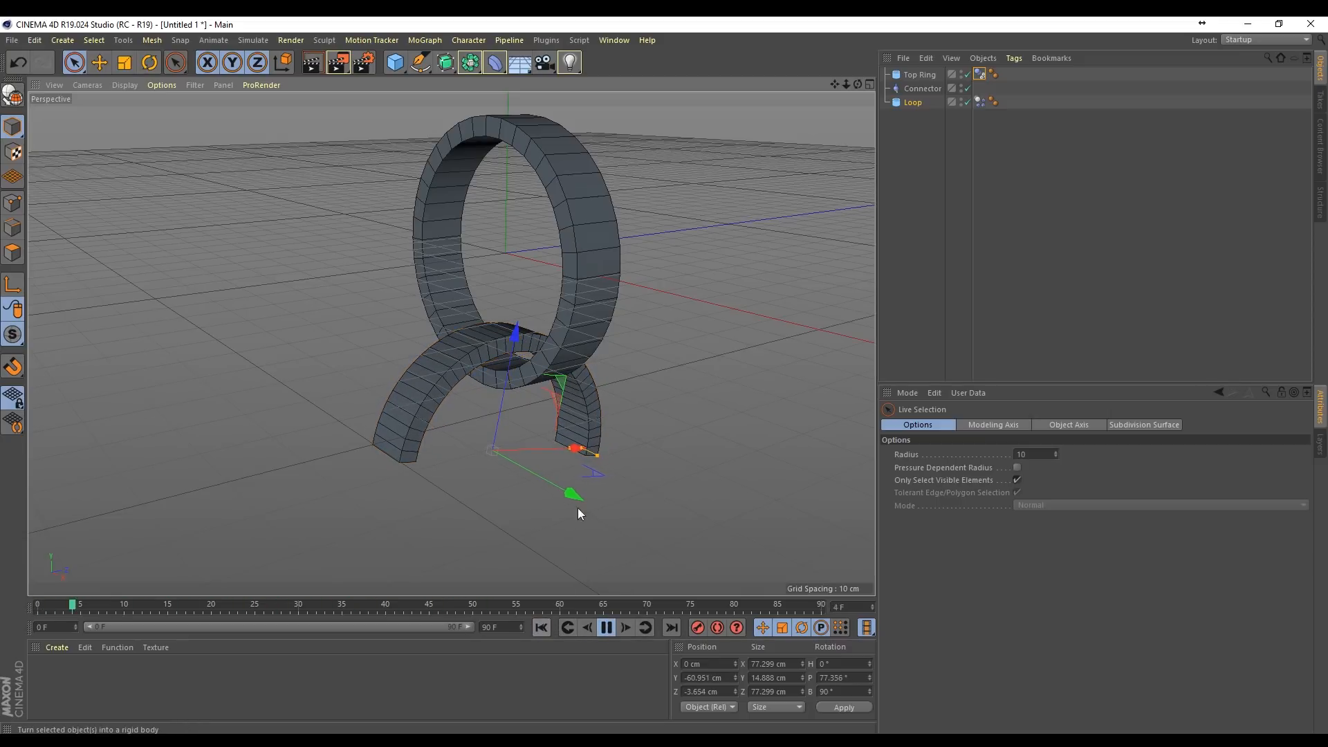
click(606, 628)
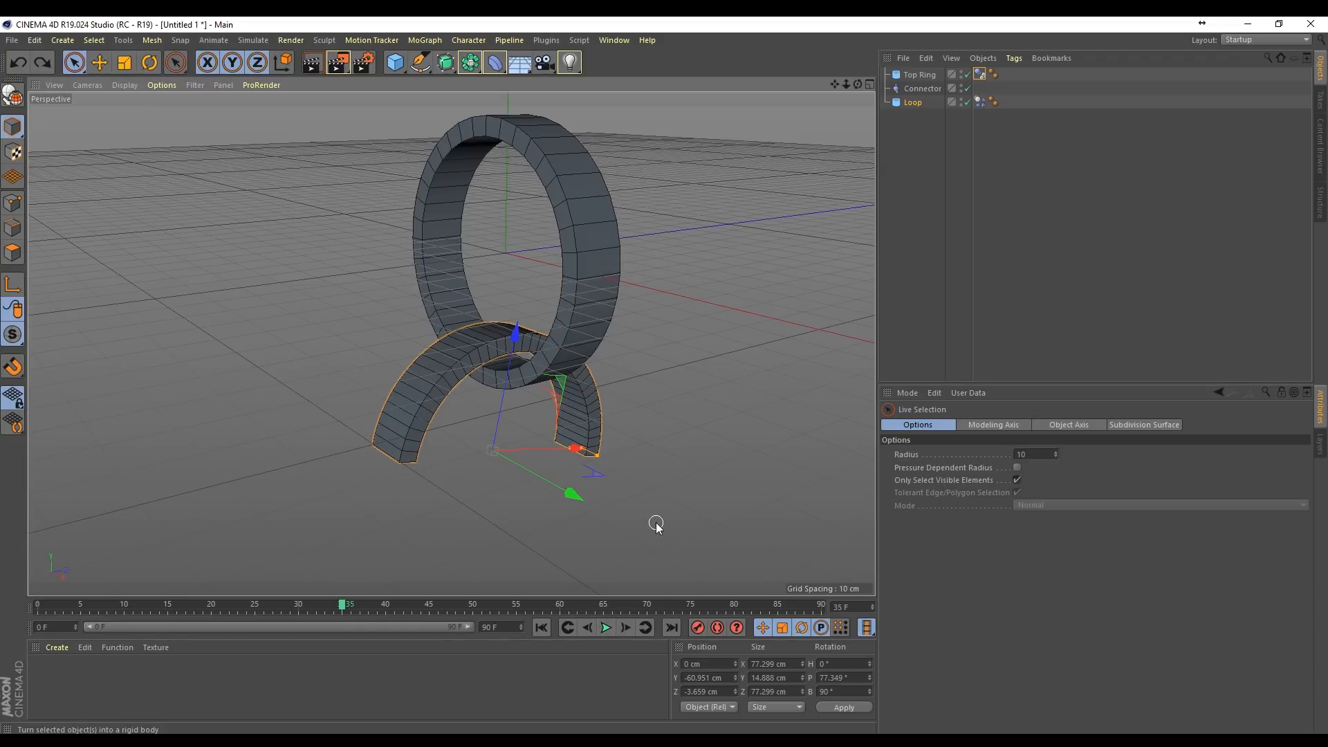
click(541, 627)
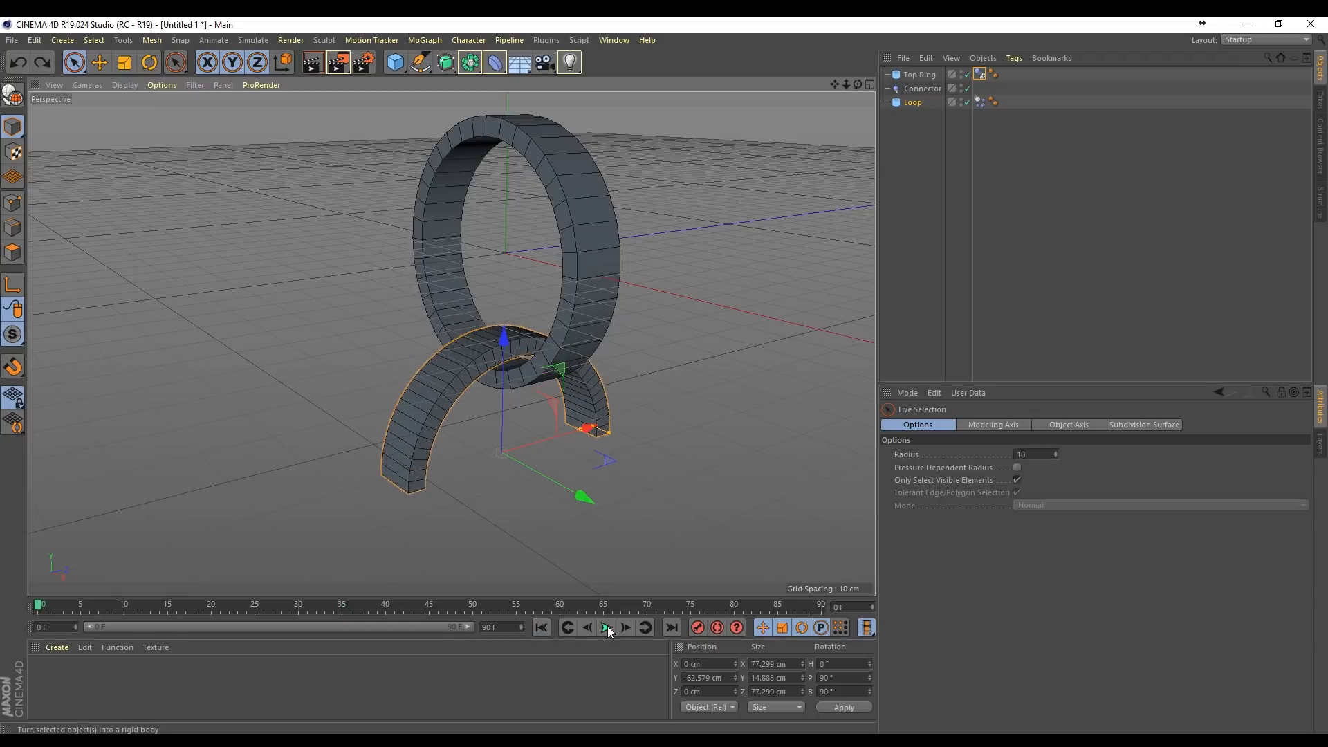
Step: Replay the simulation with Loop upright and return to frame 0
click(607, 627)
click(607, 628)
click(540, 628)
Step: Make Connector and Loop children of Top Ring and test-play the simulation with the new hierarchy
drag(918, 144, 918, 76)
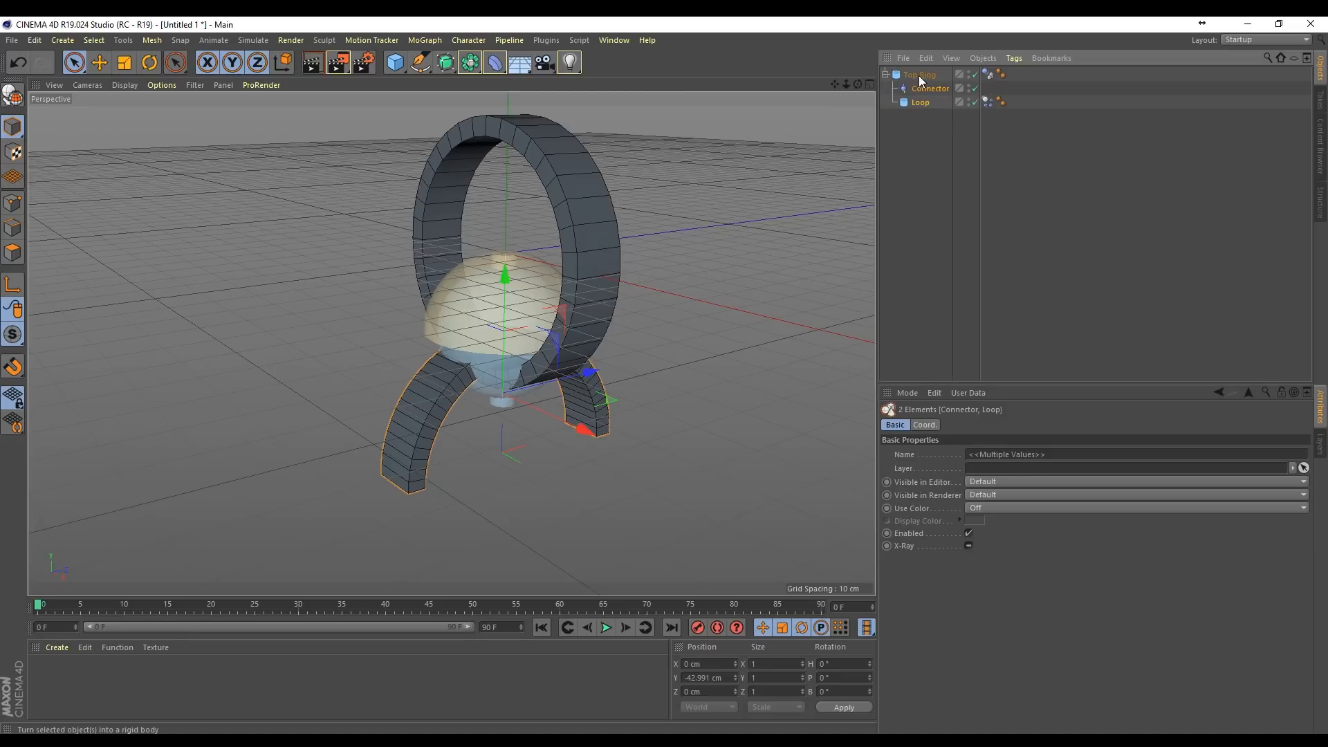
click(918, 75)
click(606, 628)
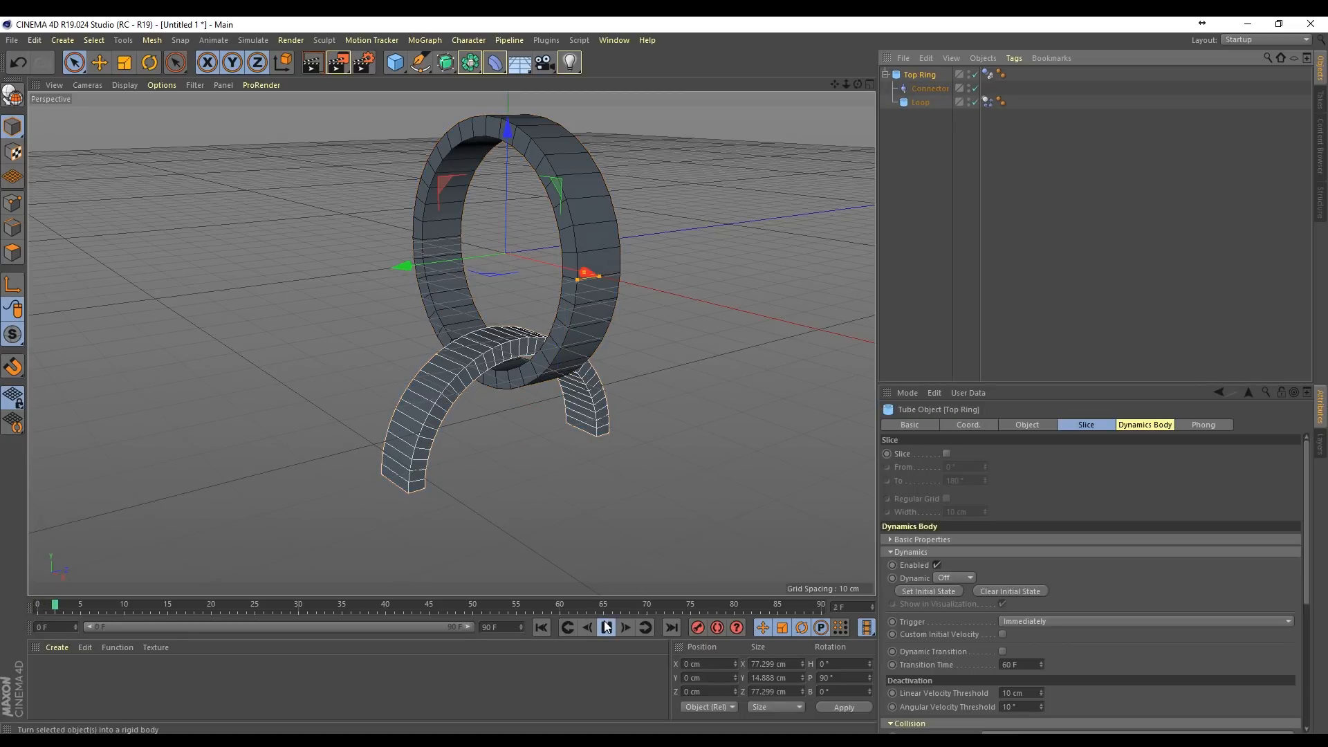
click(541, 627)
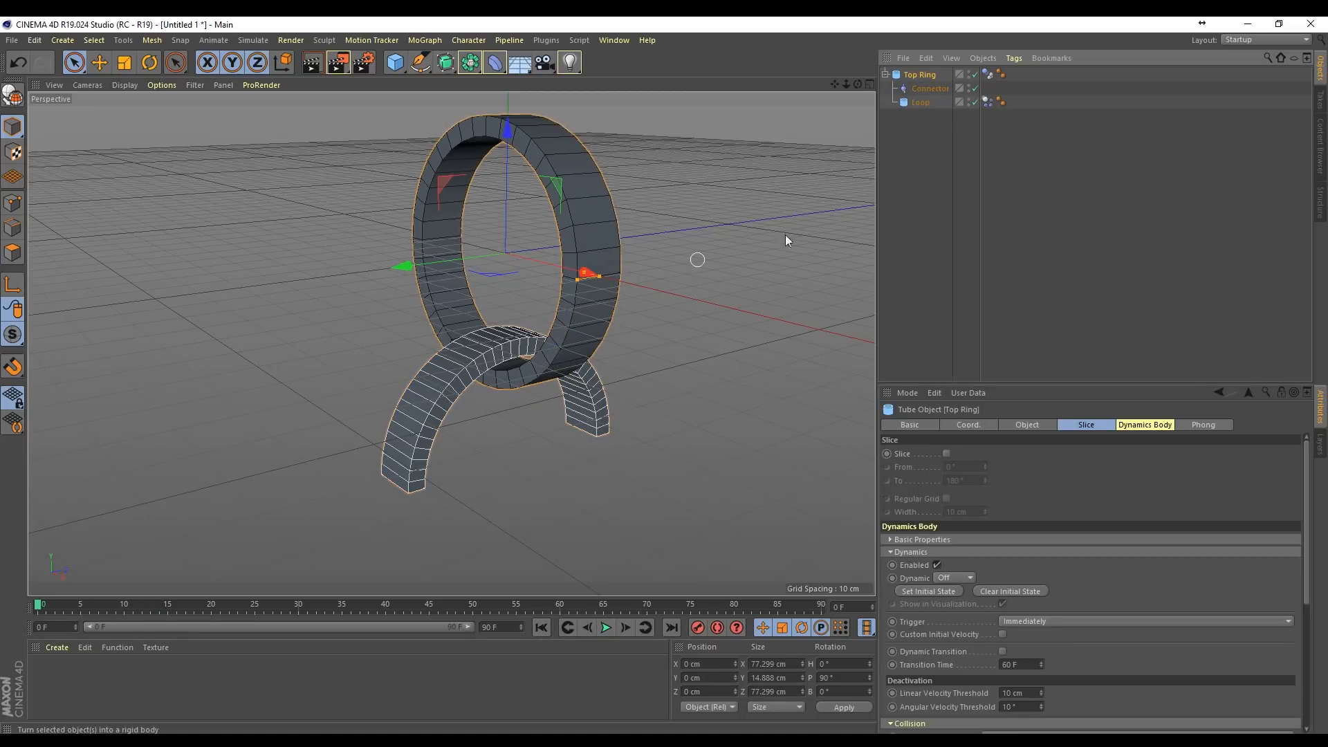
click(920, 161)
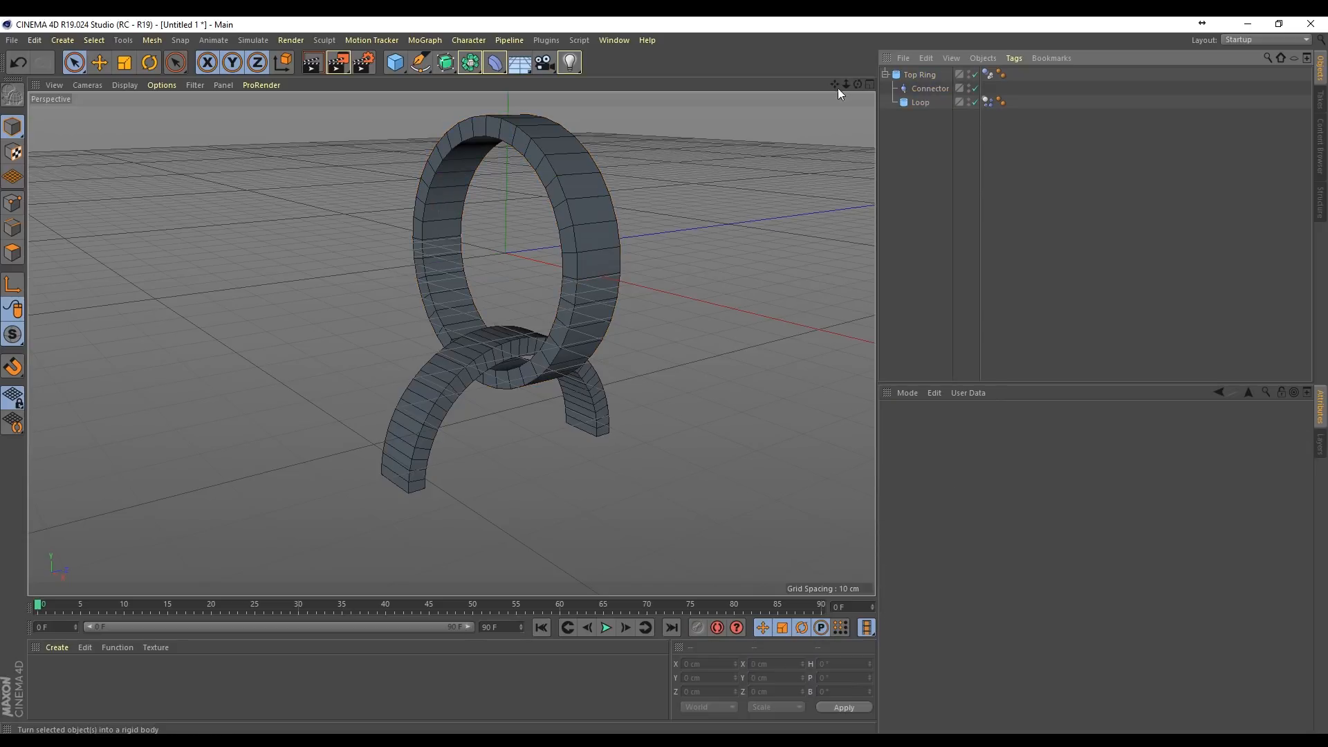
Step: Add a Capsule, move it down to about Y -109 cm and narrow it to about 84 cm in diameter
drag(836, 87, 450, 340)
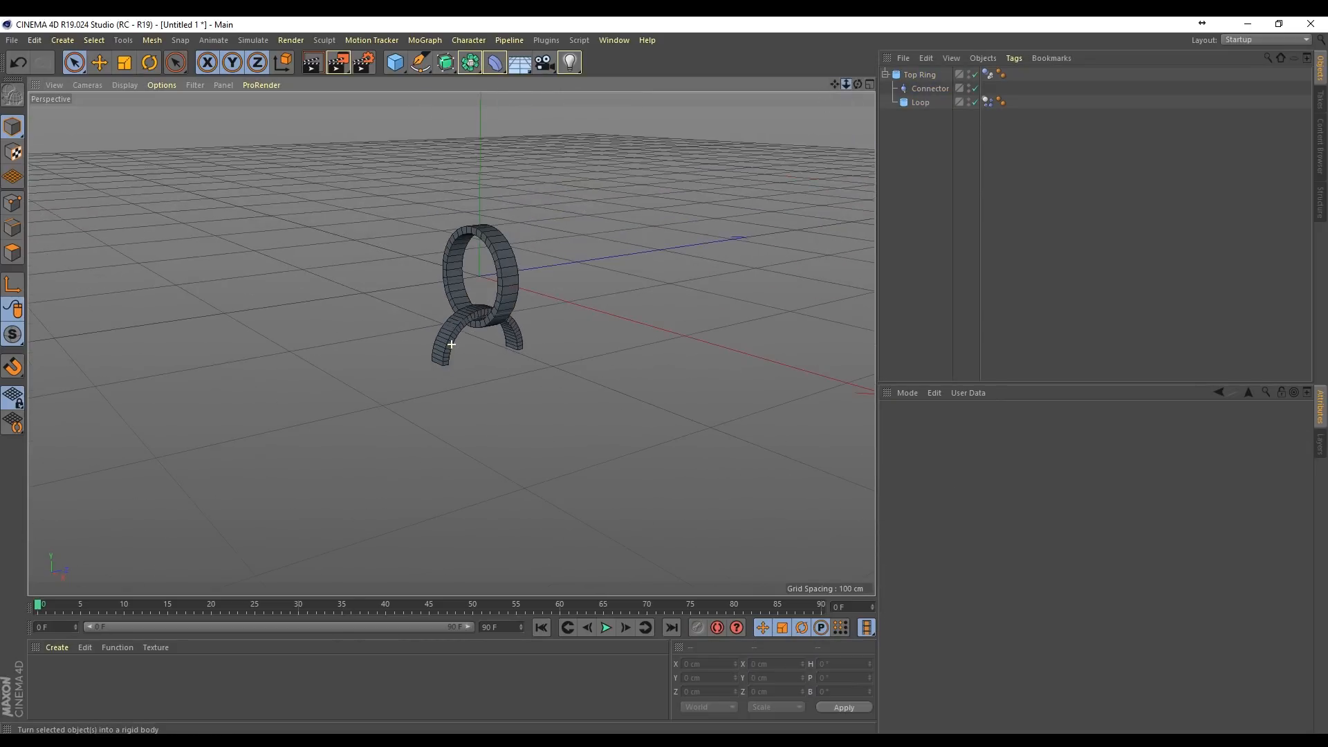
click(397, 64)
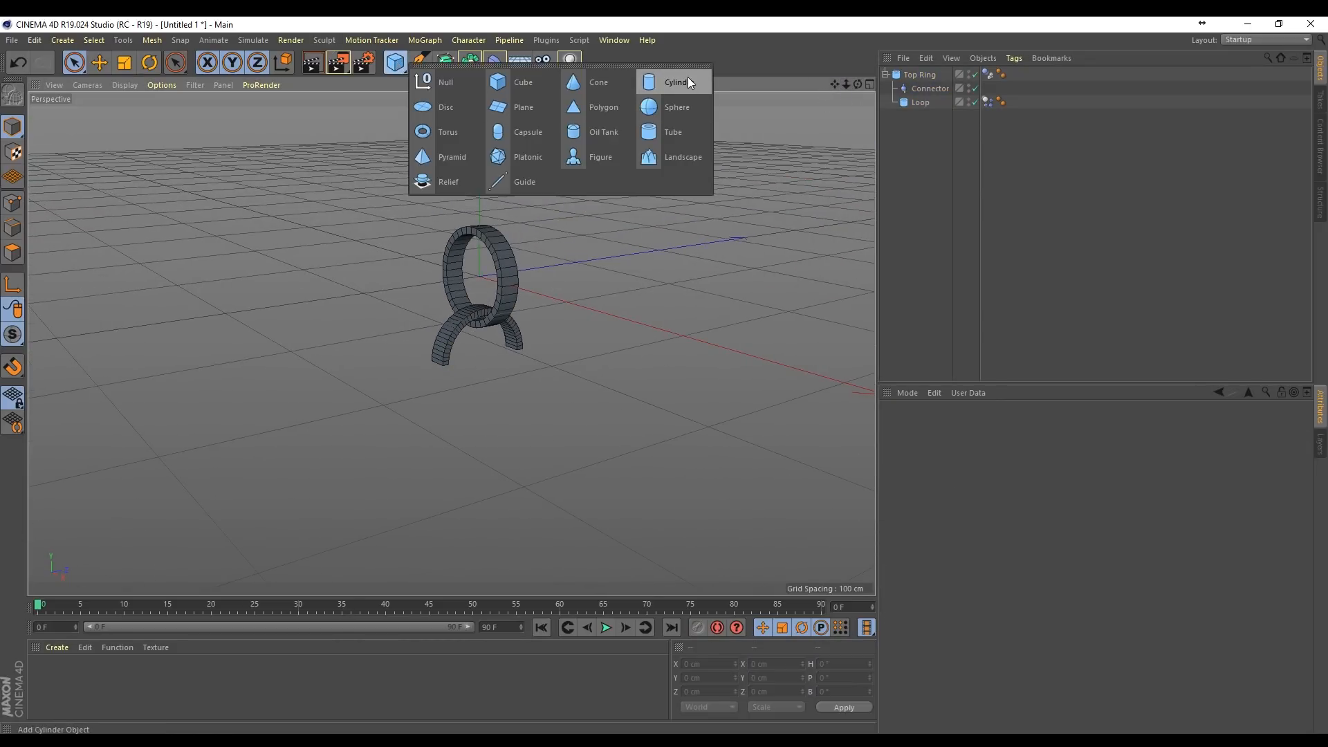
click(529, 131)
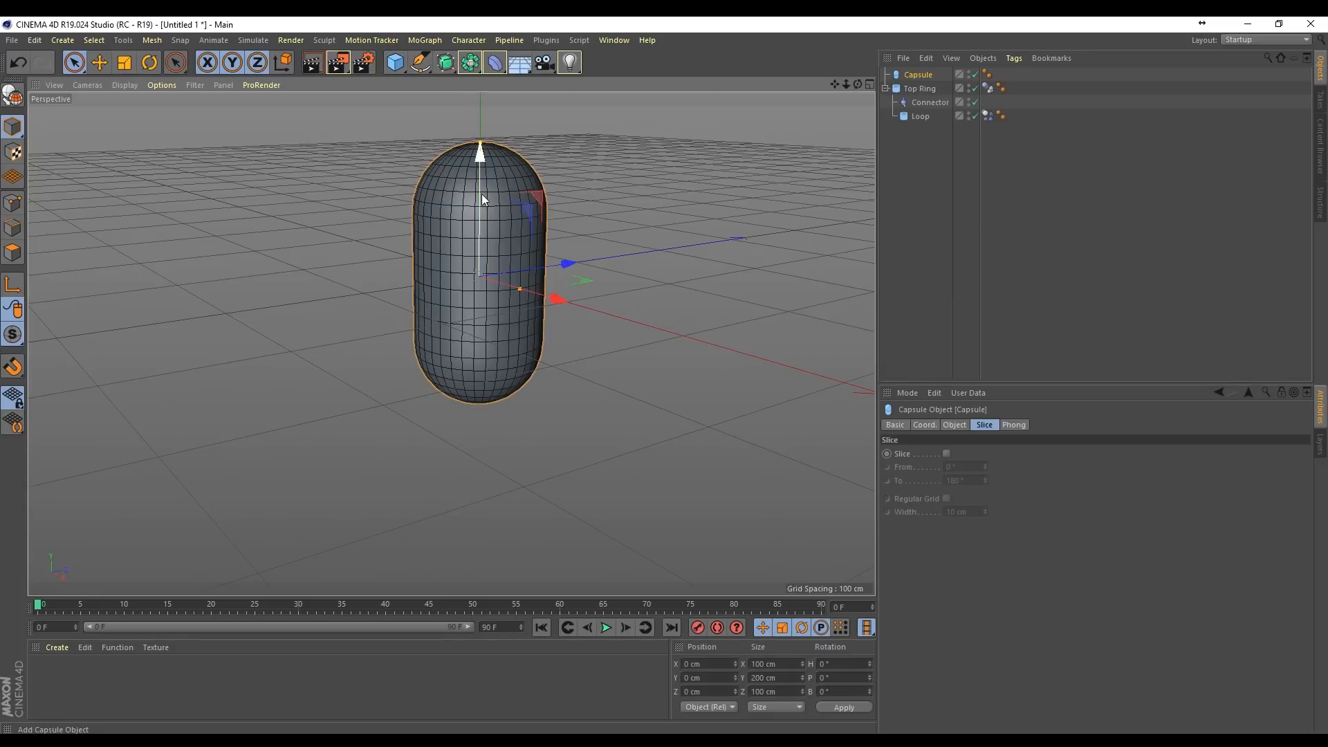
drag(478, 170, 485, 306)
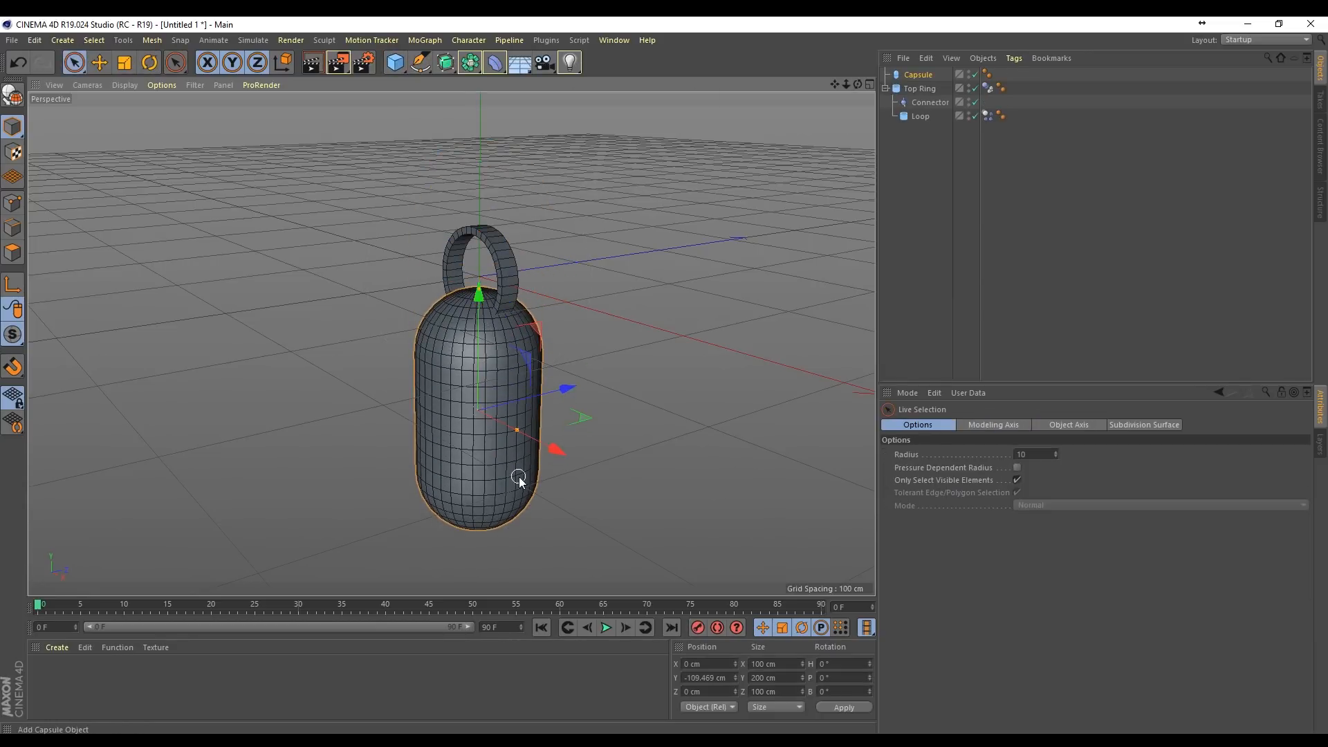
mouse_move(518, 430)
mouse_down()
mouse_move(500, 422)
mouse_move(512, 424)
mouse_up()
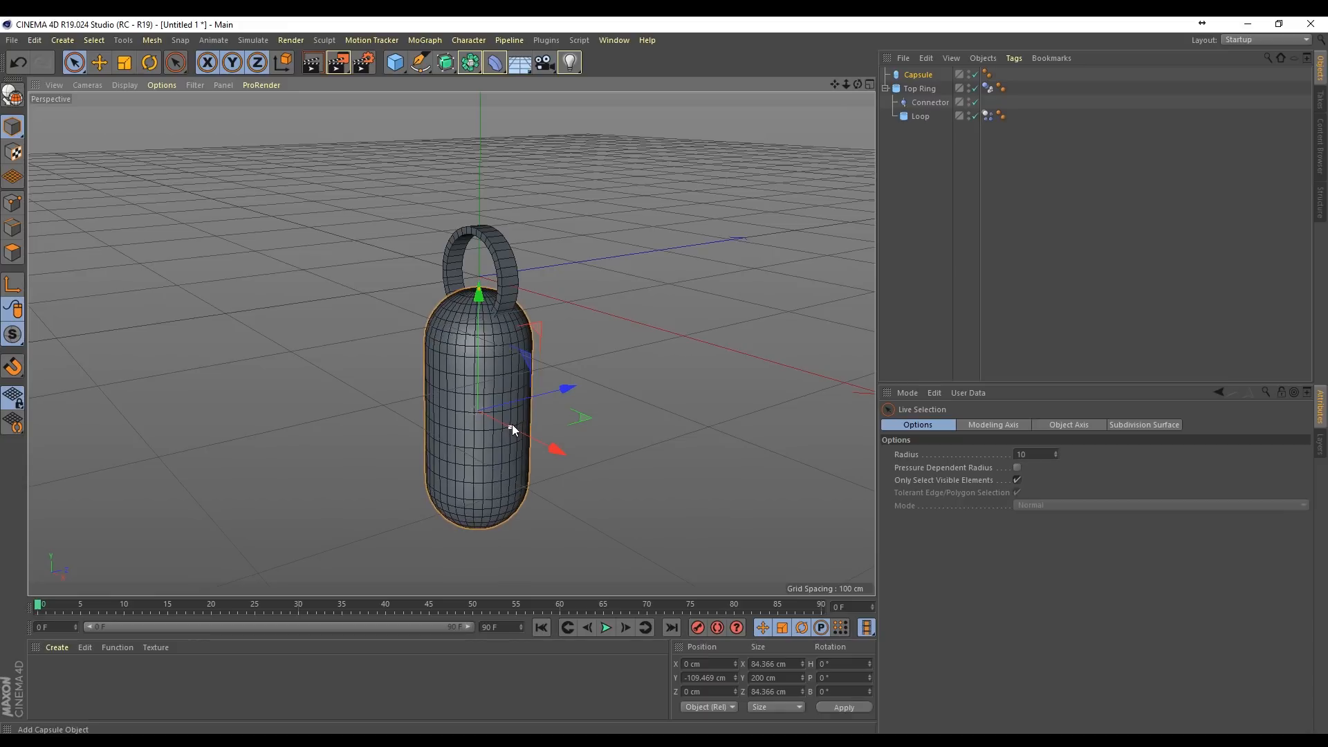
Step: Stretch the capsule to about 479 cm high and move it below the loop, to about Y -318 cm
drag(479, 294, 483, 102)
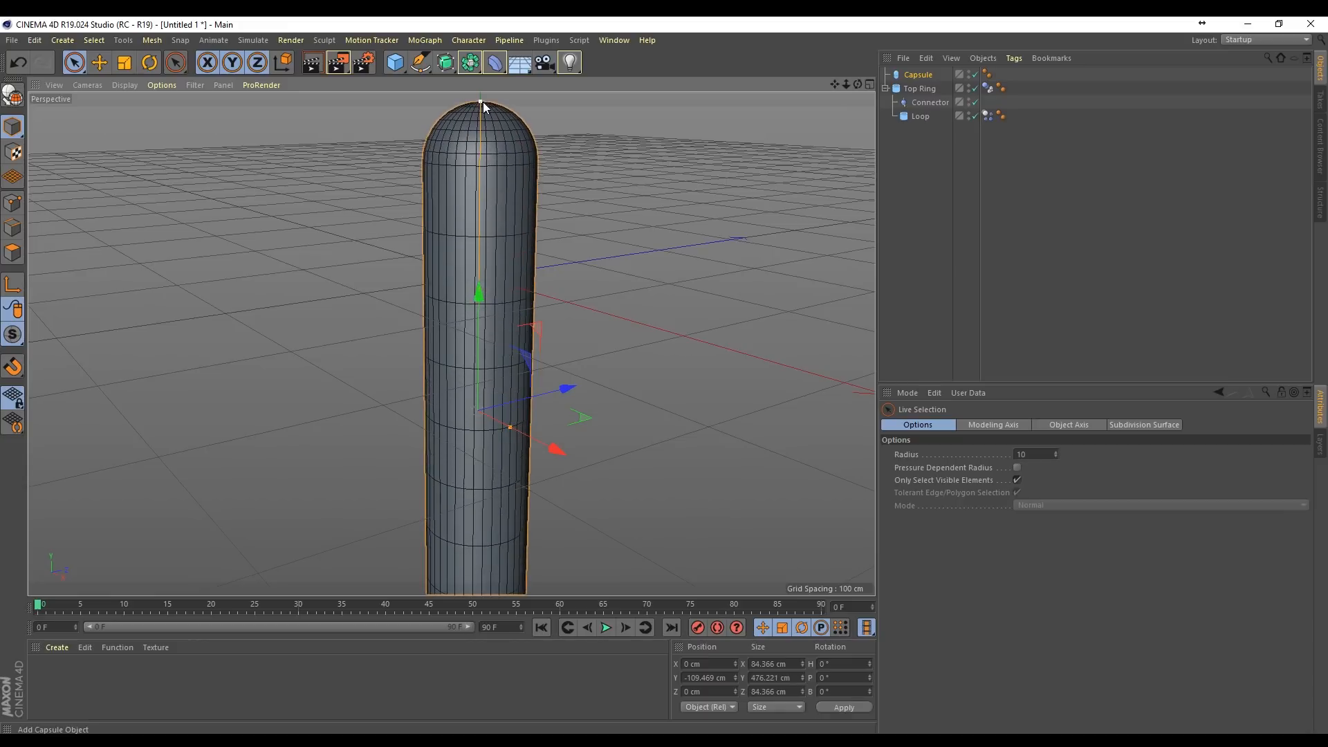
drag(485, 294, 490, 487)
scroll(490, 487, down, 5)
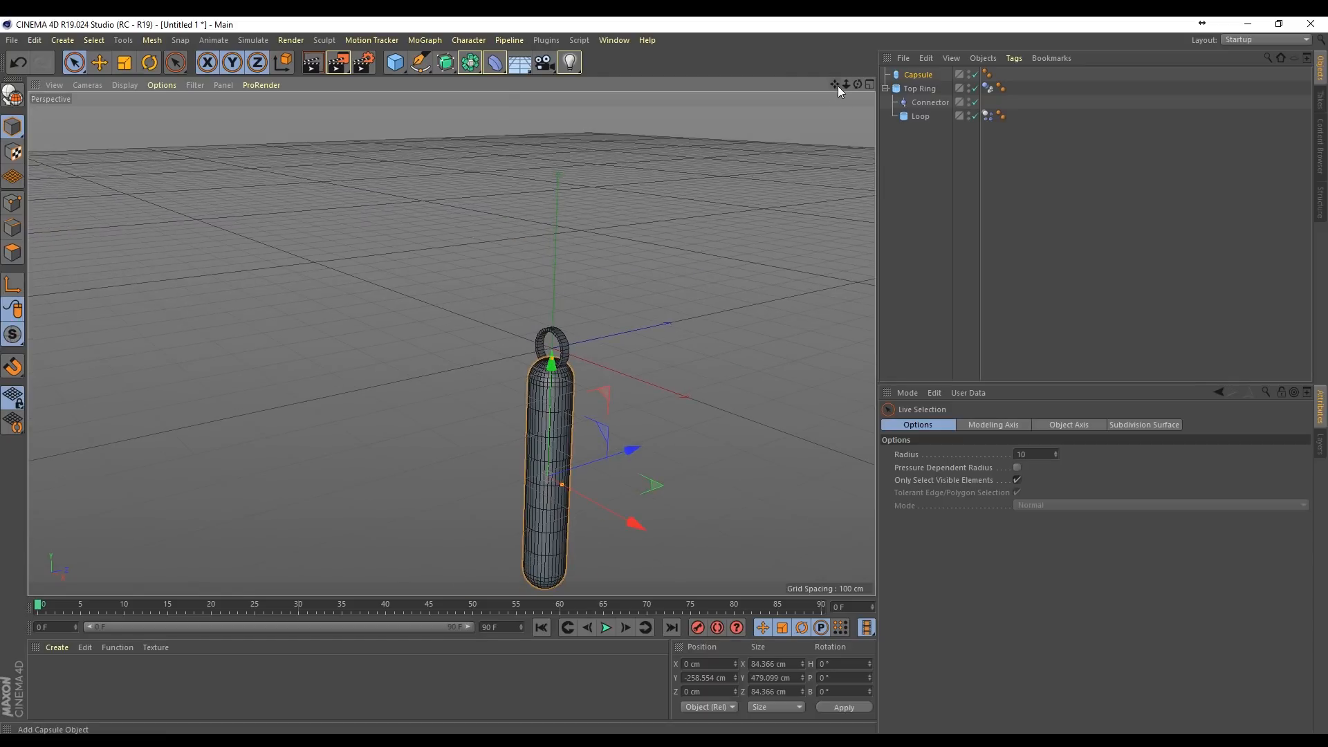
drag(836, 87, 814, 42)
drag(528, 230, 531, 262)
scroll(512, 243, up, 5)
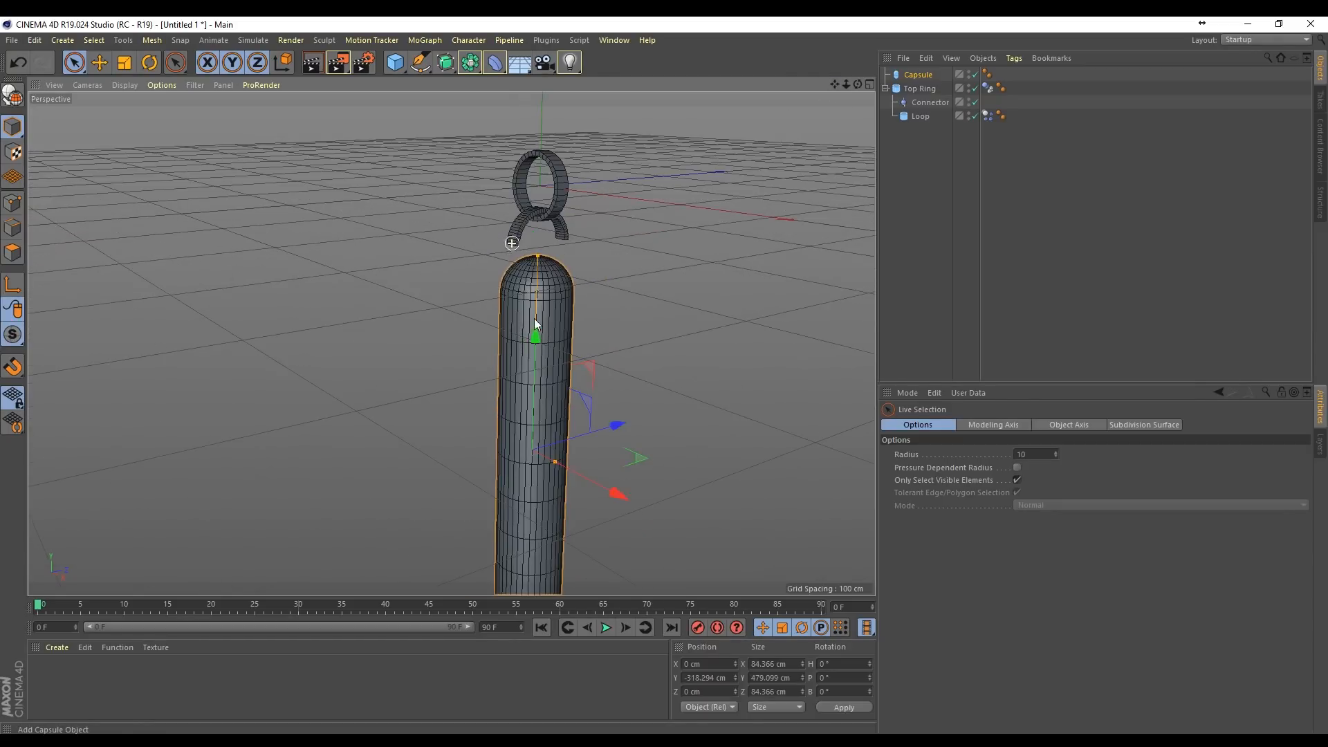
Step: Set the capsule's height segments to 12
drag(839, 85, 847, 2)
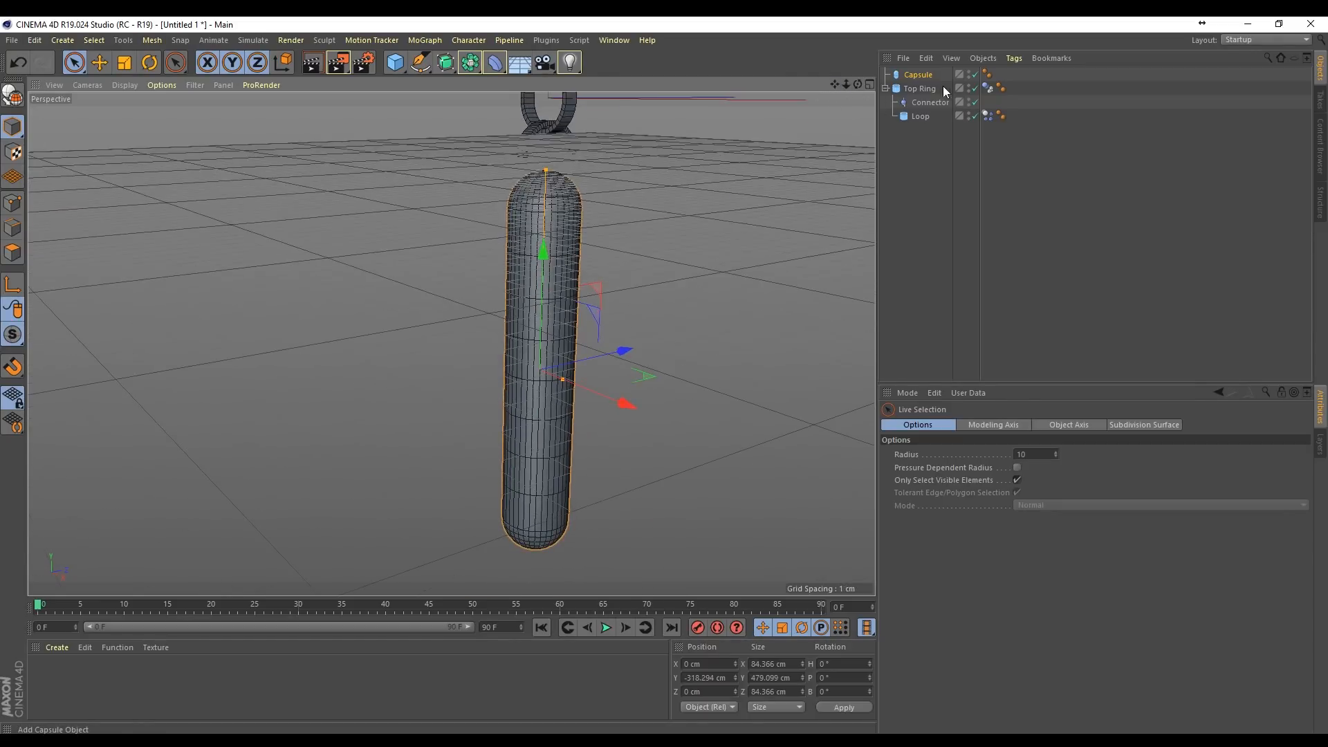
click(917, 74)
click(955, 424)
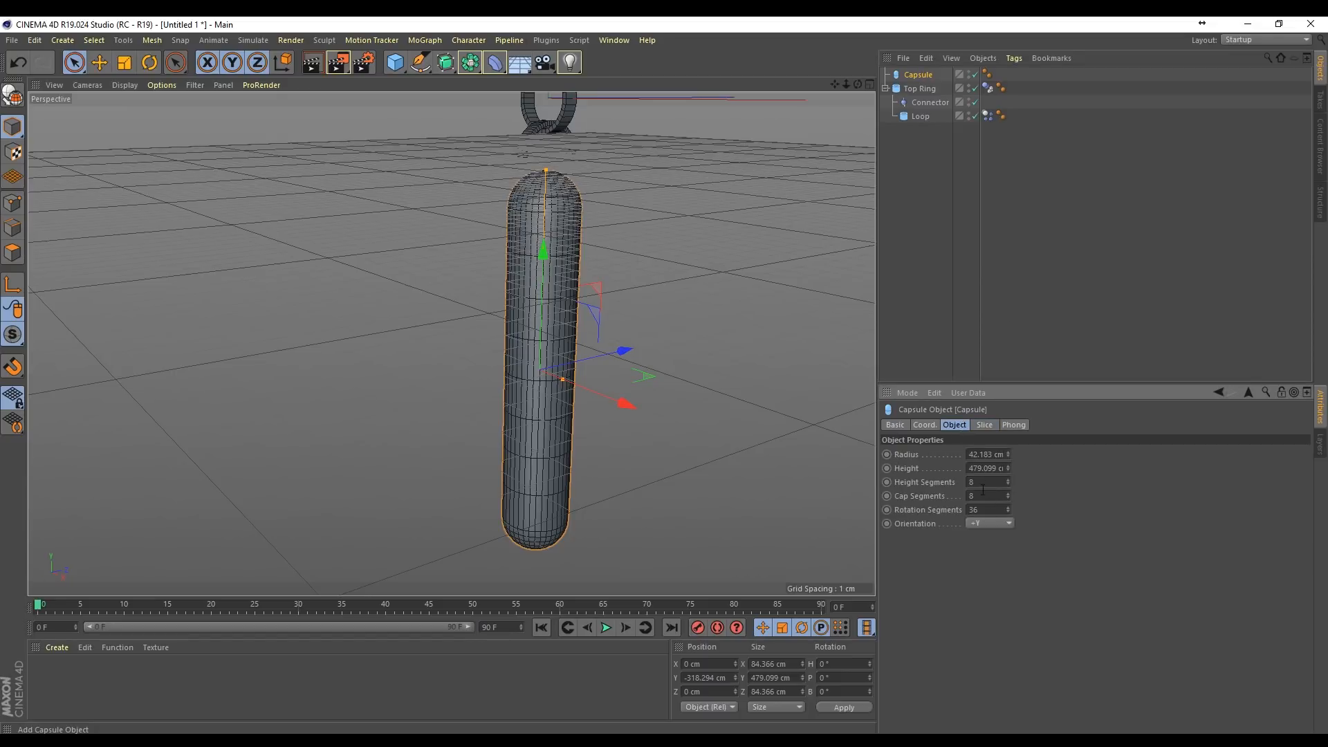
key(Up)
key(Up)
key(Up)
key(Up)
click(916, 75)
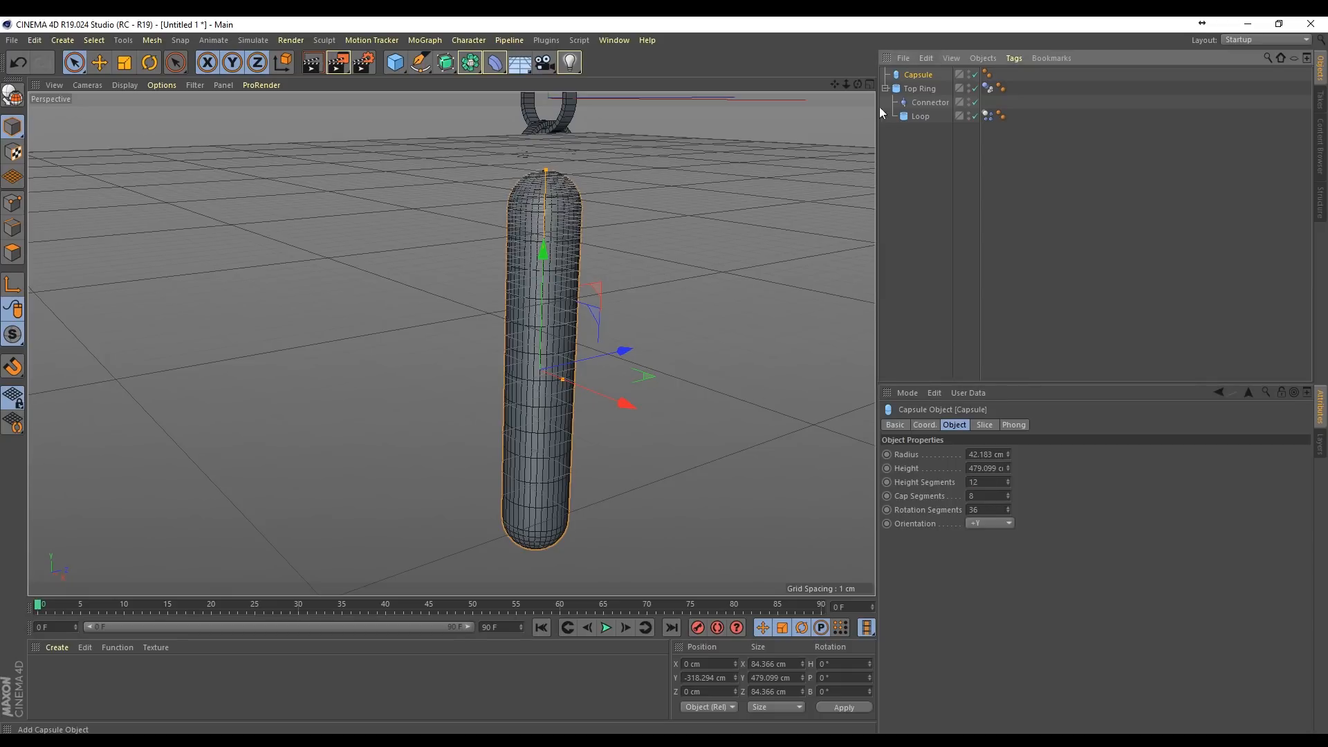
Step: Make the capsule editable and delete the polygons of its rounded top cap, using a rectangle selection in the front view
key(c)
click(13, 254)
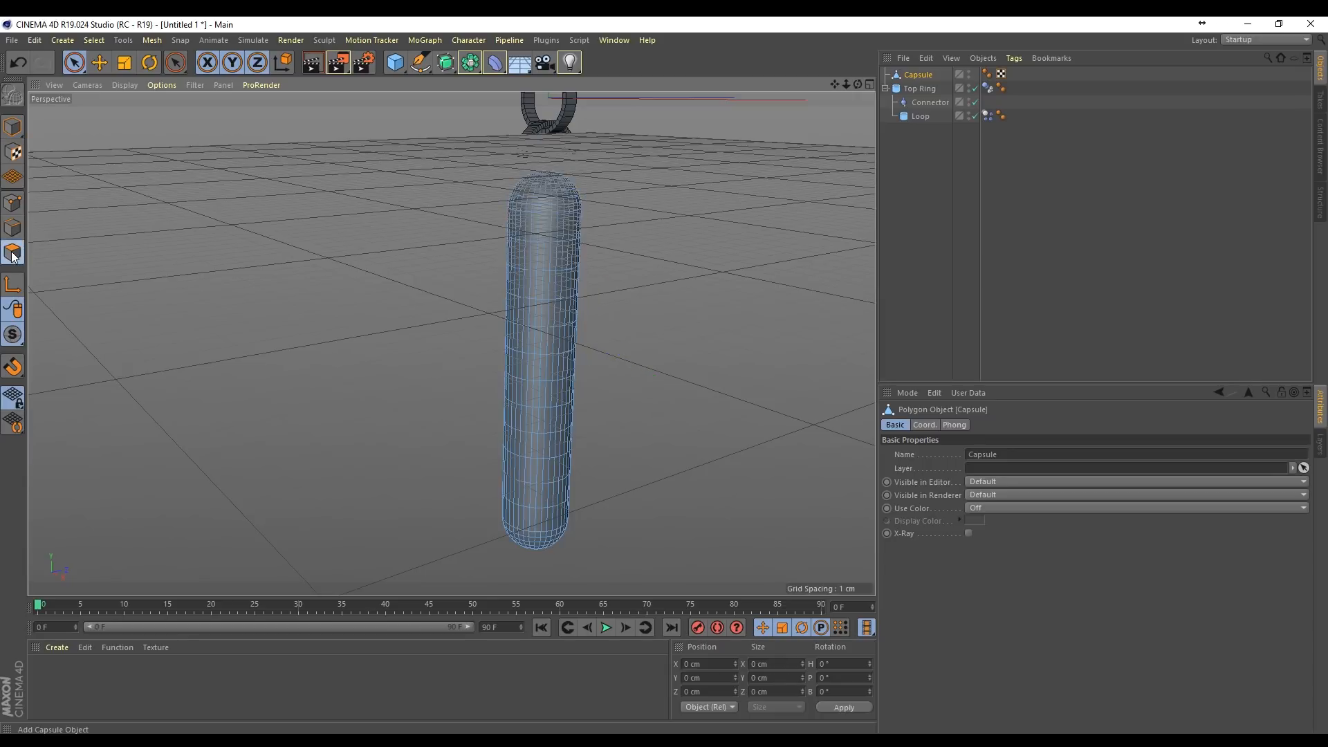
click(870, 84)
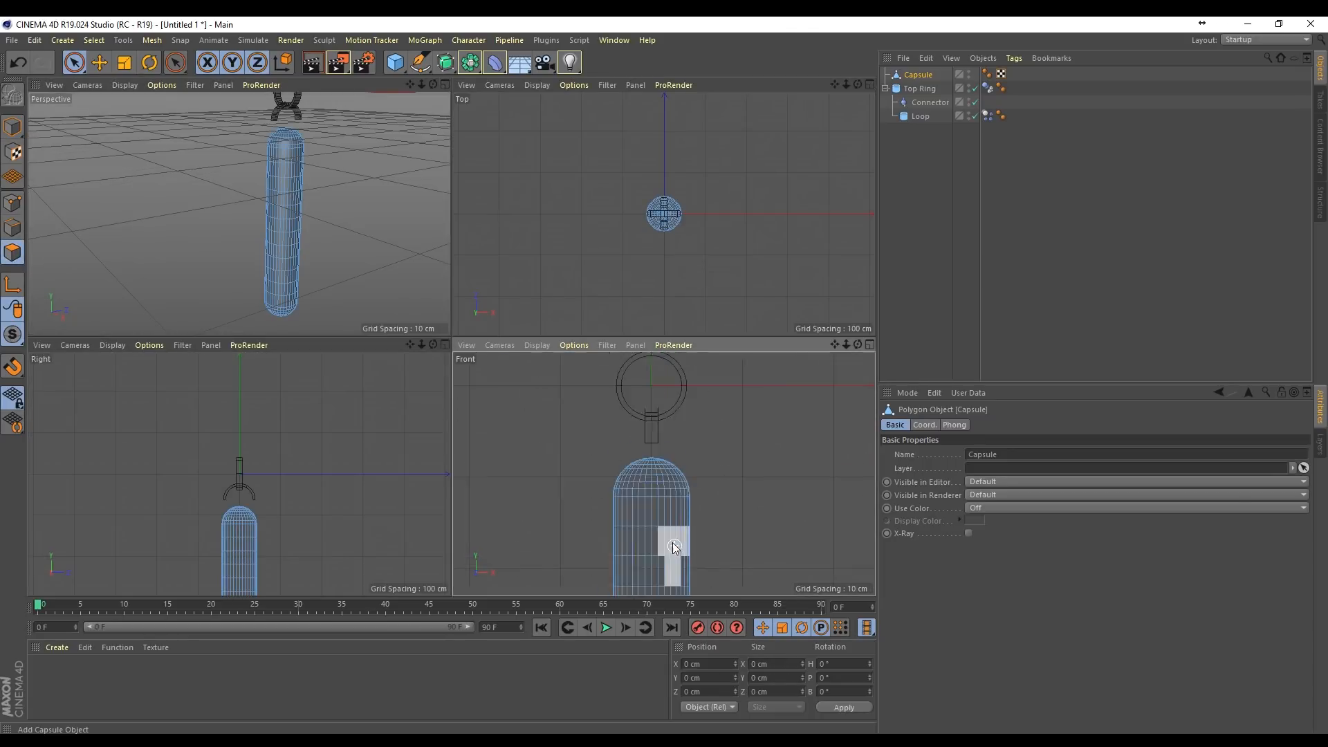
scroll(674, 548, up, 2)
drag(74, 62, 137, 97)
drag(542, 384, 754, 482)
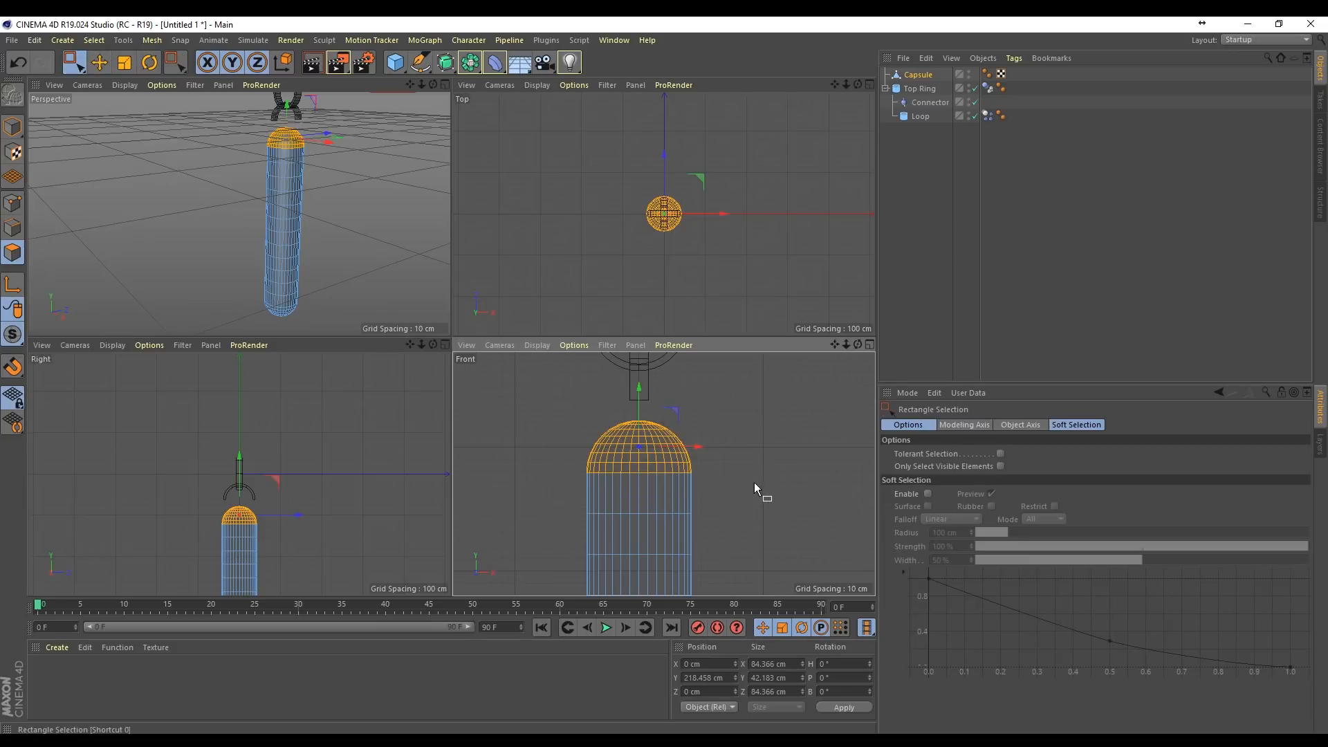
key(Delete)
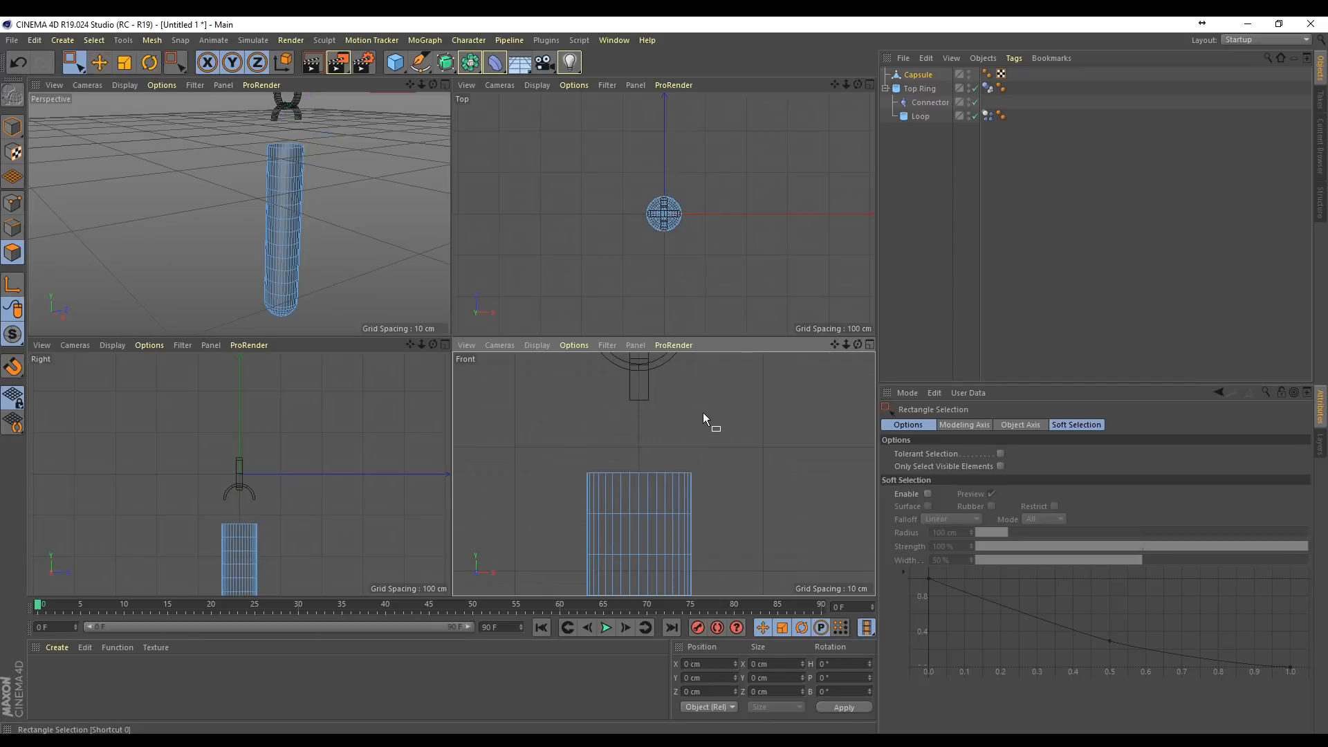
Step: Optimize all of the capsule's points to remove the stray points left from the deleted top cap
click(13, 206)
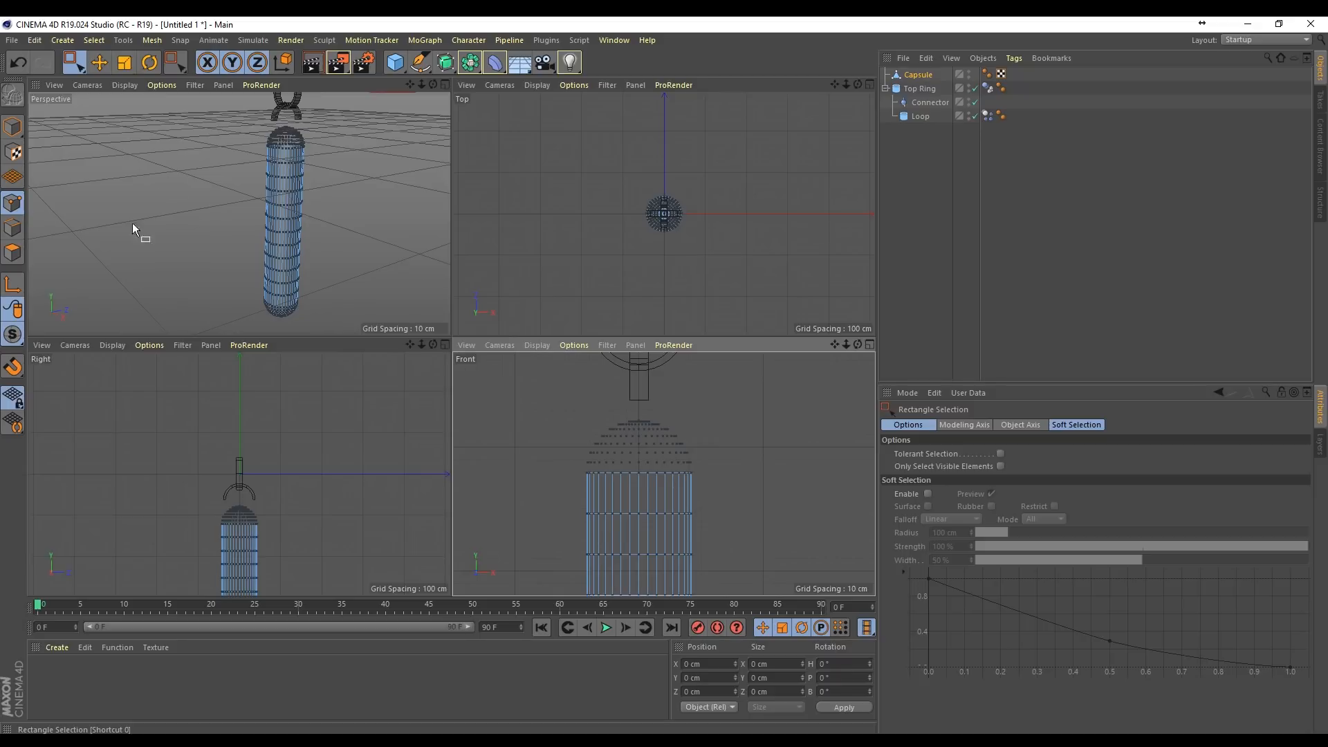
key(ctrl+a)
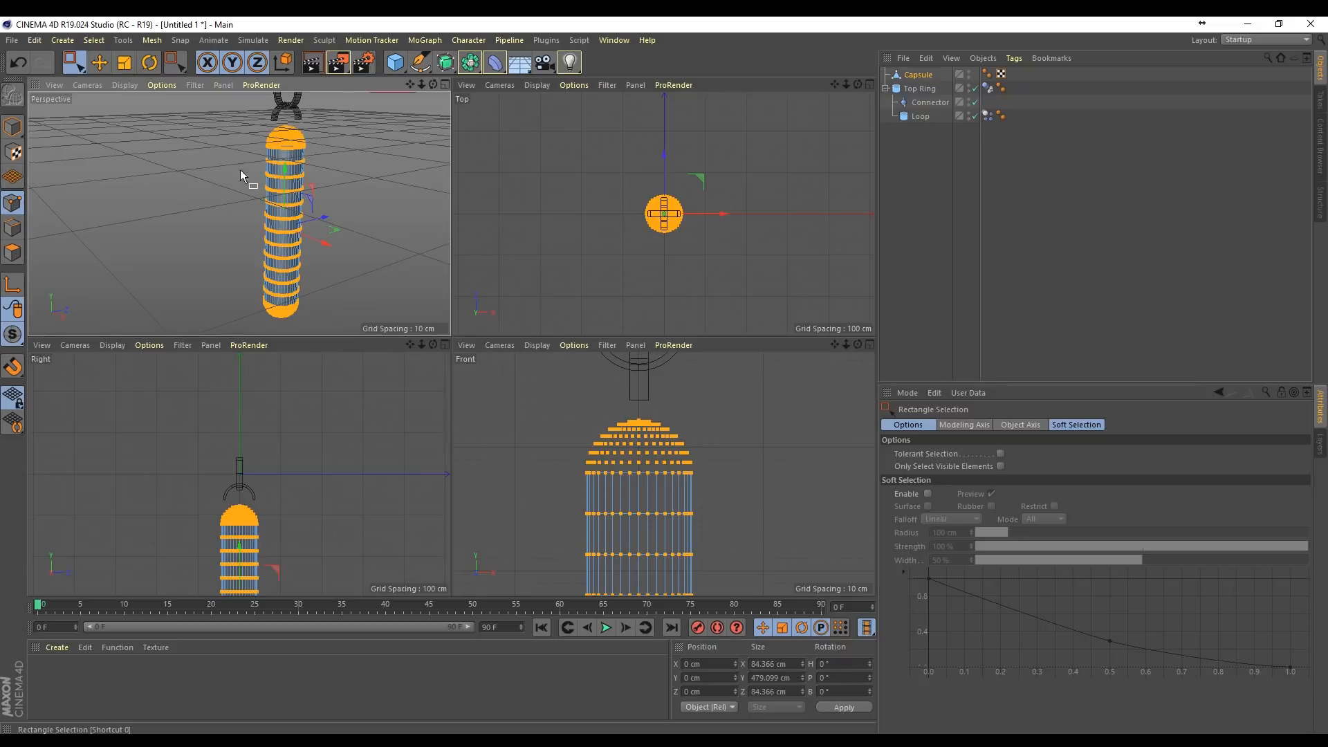
right_click(296, 156)
click(378, 525)
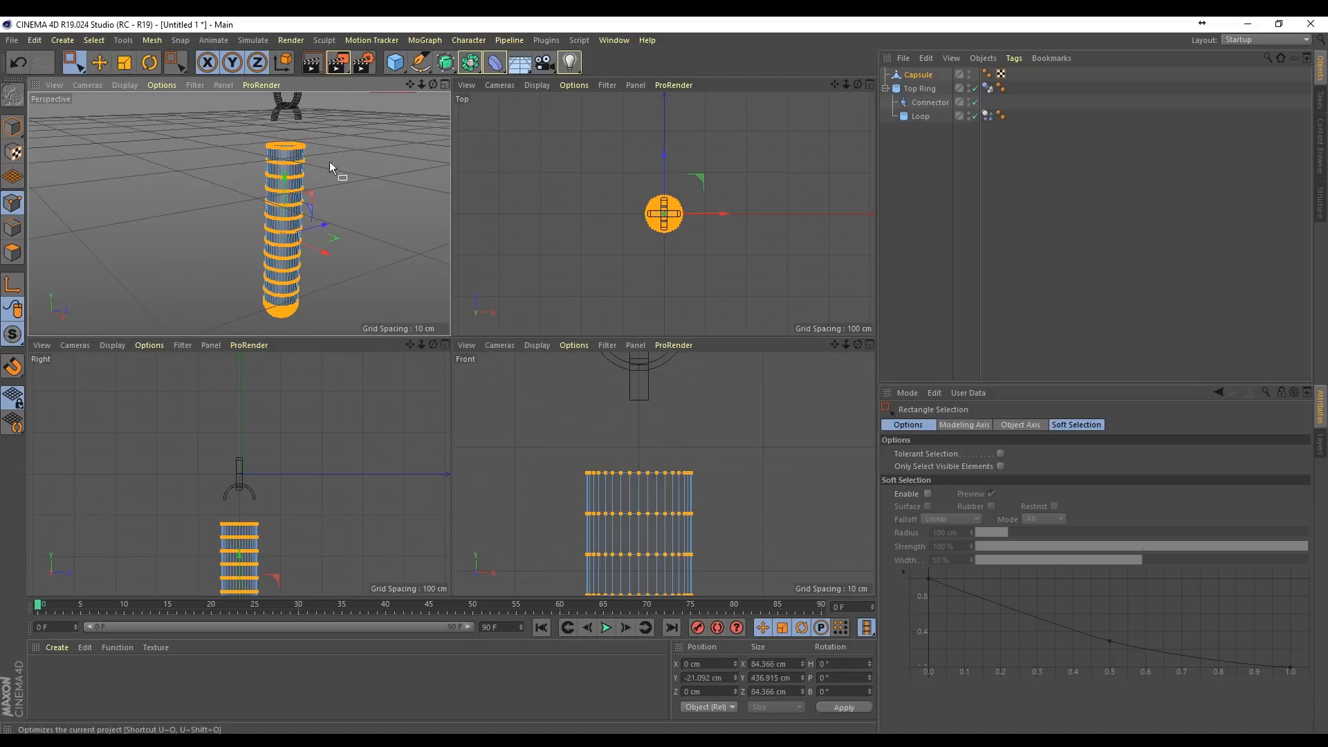
scroll(402, 118, up, 1)
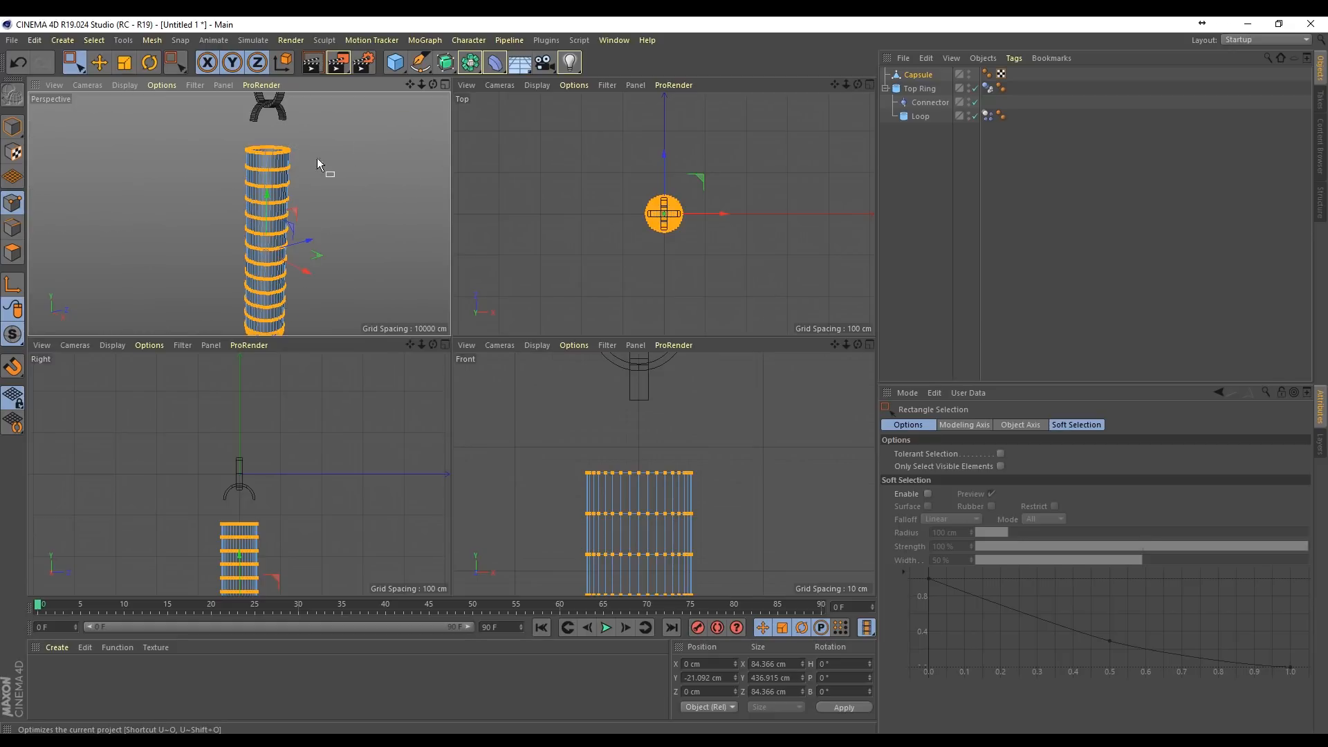
scroll(252, 184, down, 2)
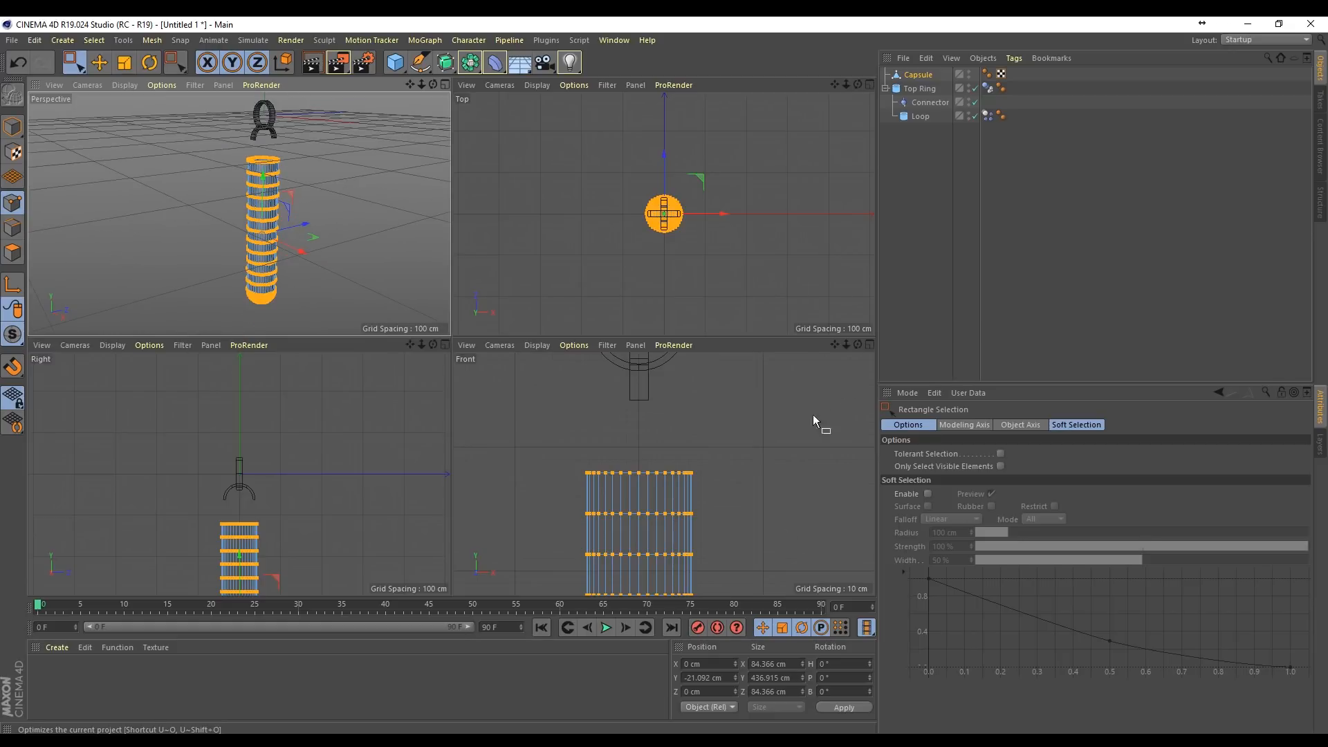
Step: Pull the single pole point at the capsule's lower end down to about Y -274 cm to form a tip
drag(834, 345, 885, 180)
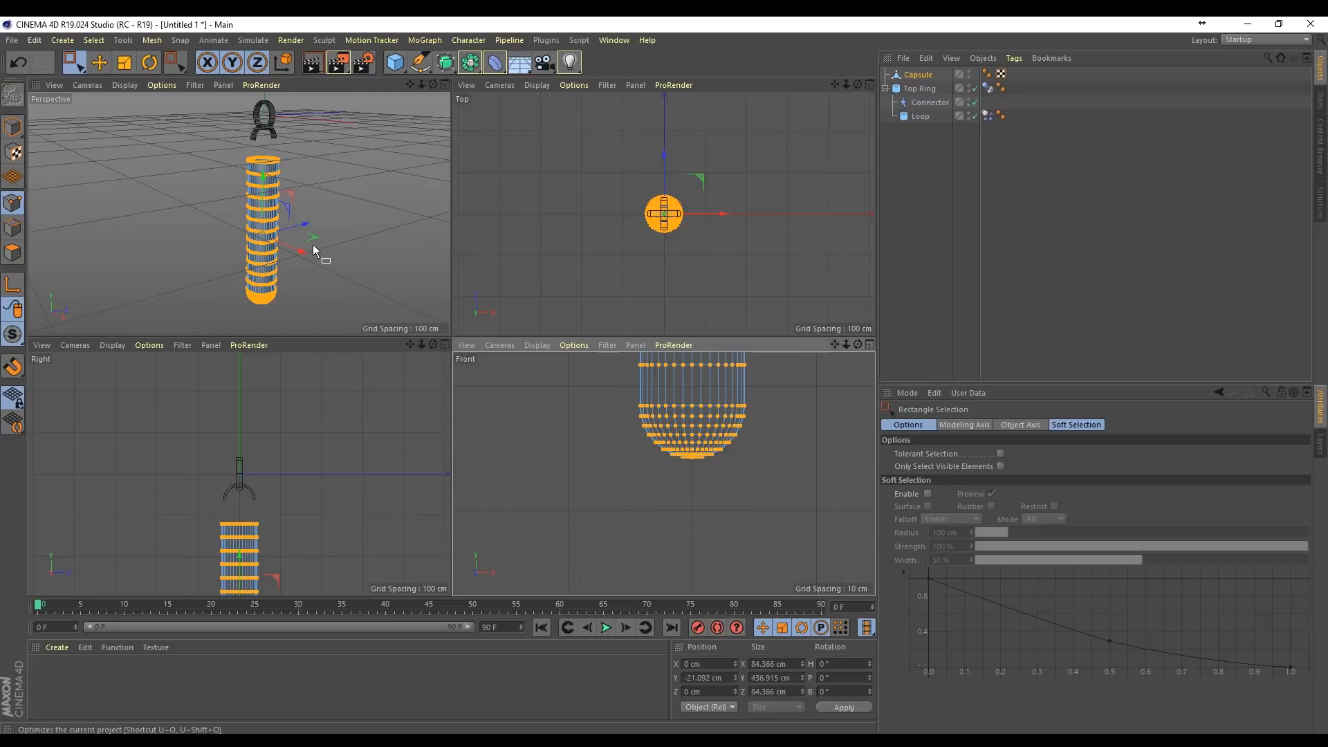
drag(411, 85, 502, 75)
mouse_move(433, 84)
mouse_down()
mouse_move(423, 24)
mouse_move(409, 84)
mouse_up()
click(14, 228)
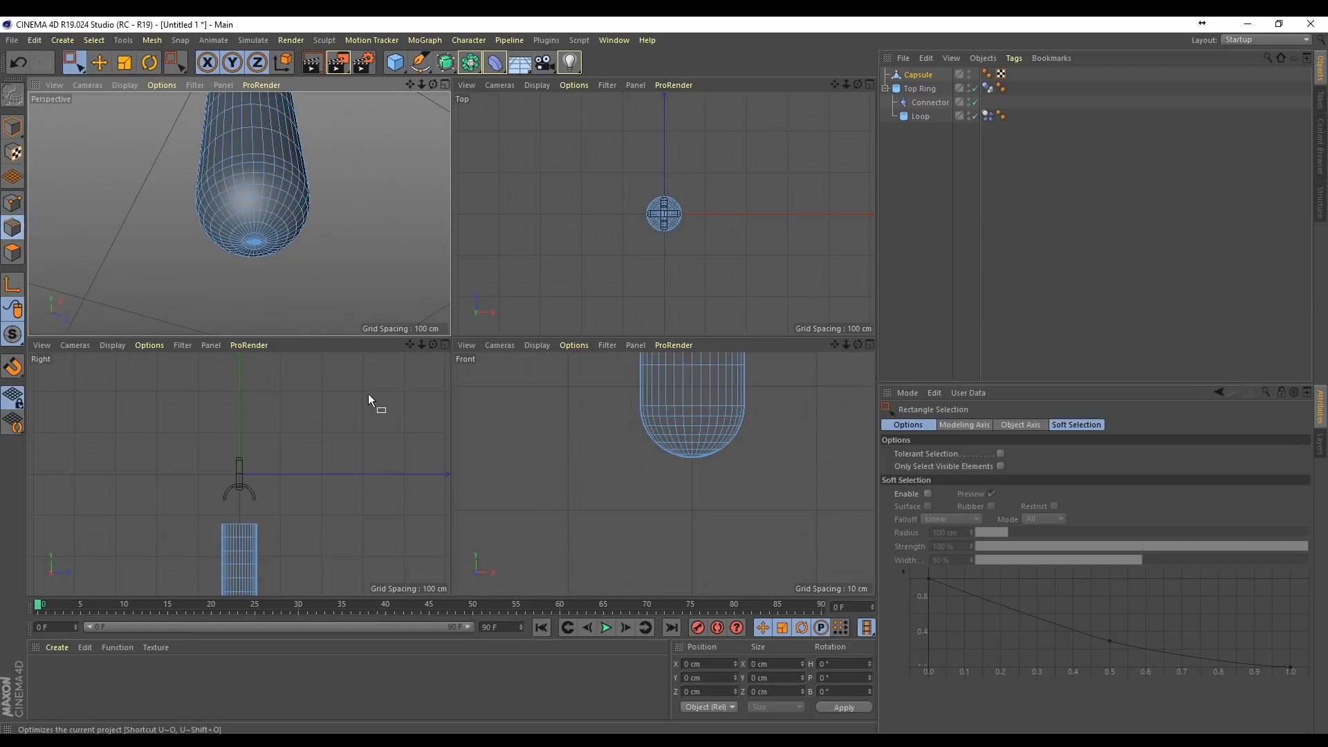
click(13, 202)
key(r)
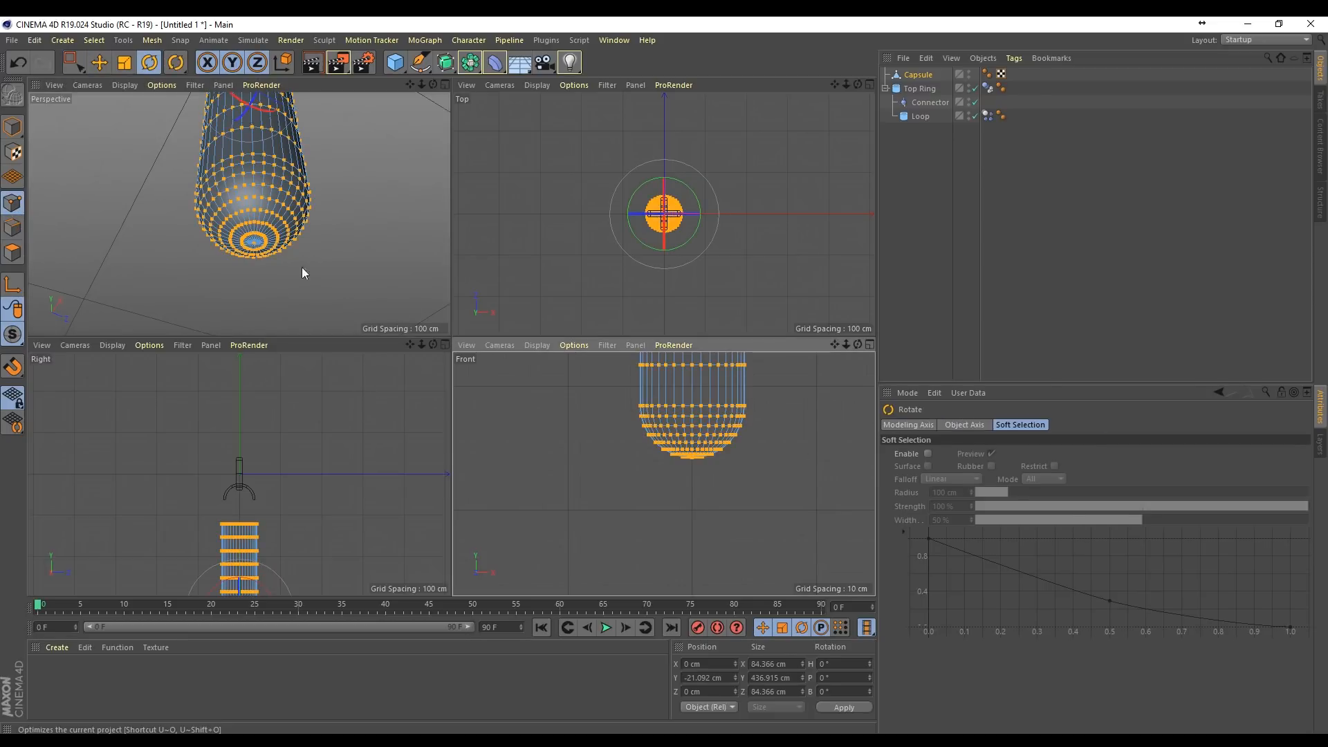
drag(74, 62, 132, 81)
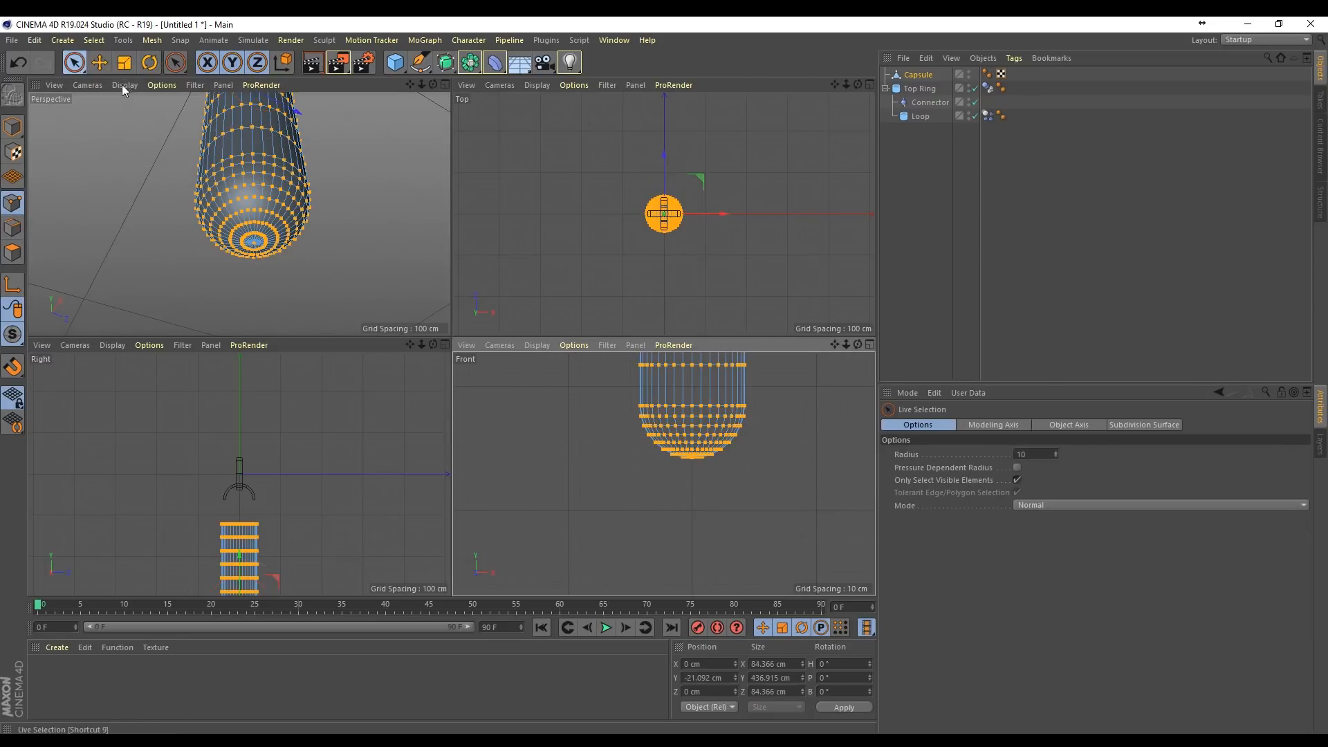
scroll(257, 245, up, 5)
click(251, 244)
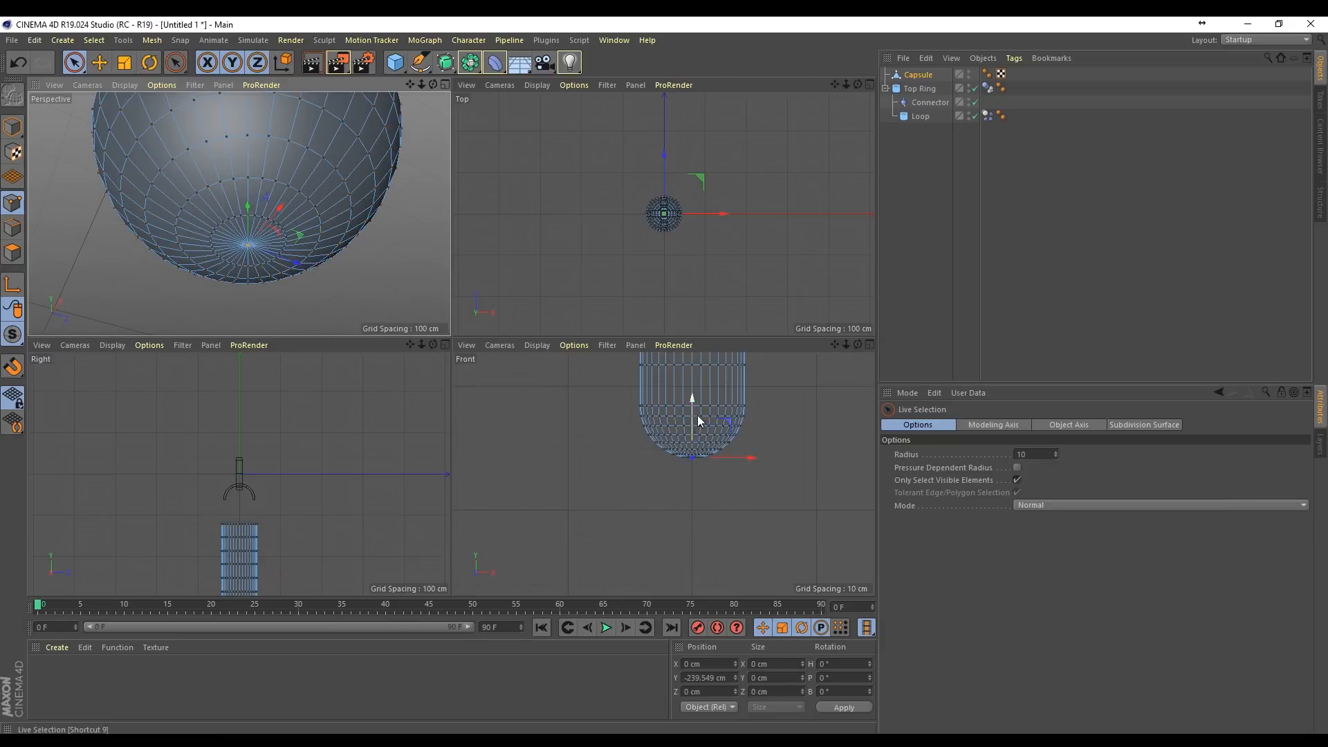
drag(698, 417, 698, 442)
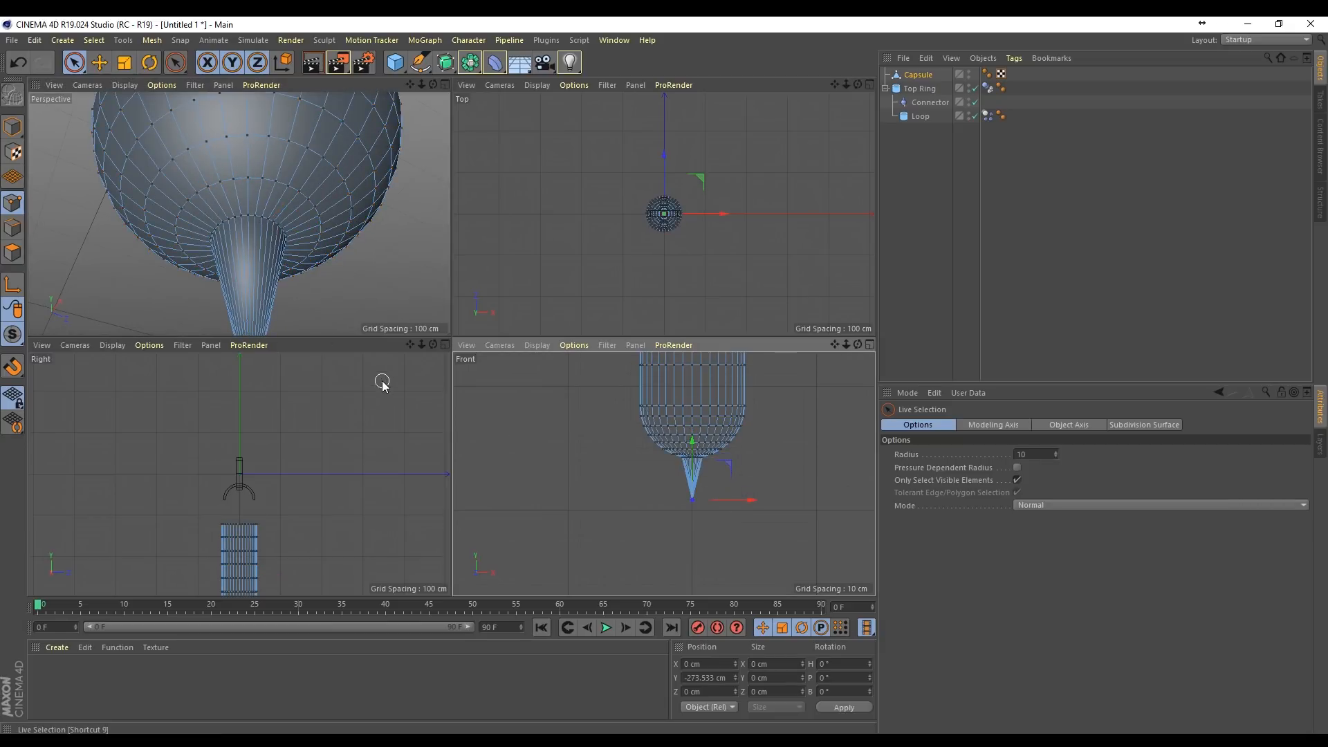
Step: Loop-select the two point rings nearest the tip one at a time, moving them down to about Y -261 cm and Y -253 cm
key(u)
key(l)
click(283, 233)
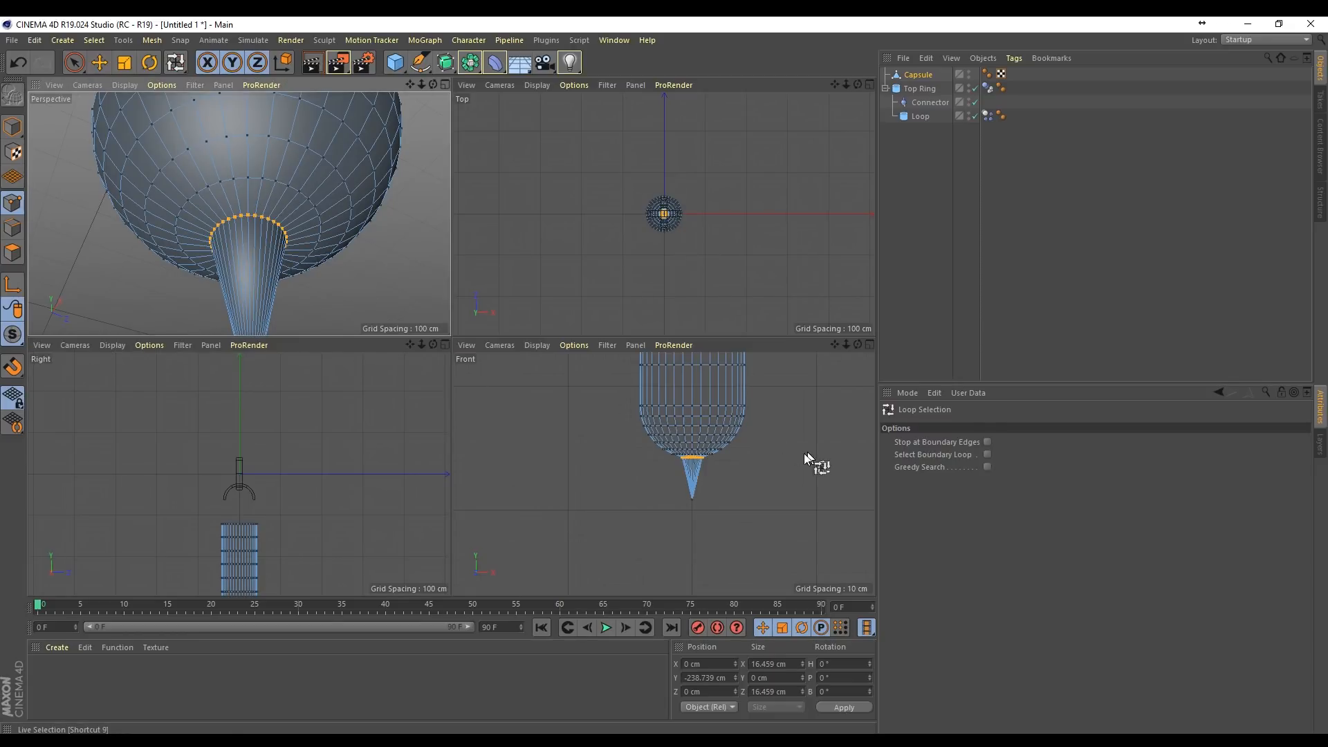
key(space)
drag(691, 400, 695, 429)
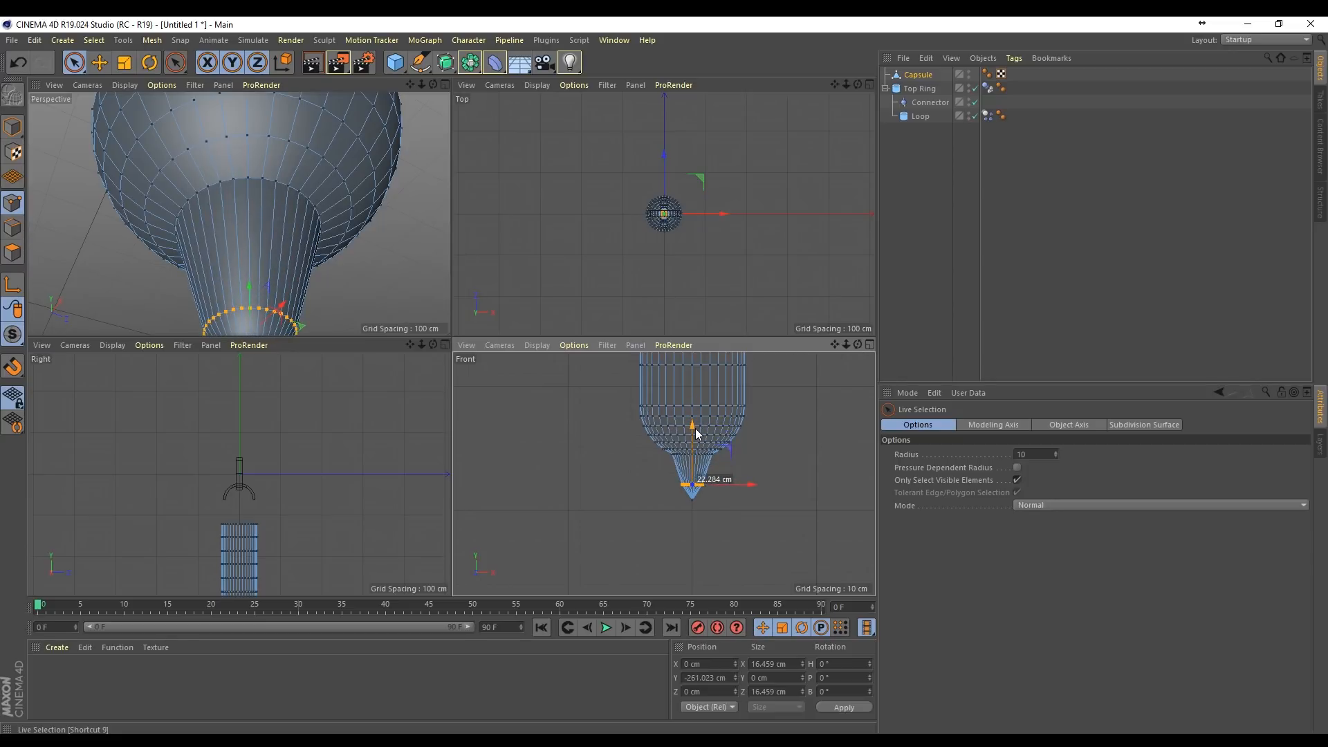
key(space)
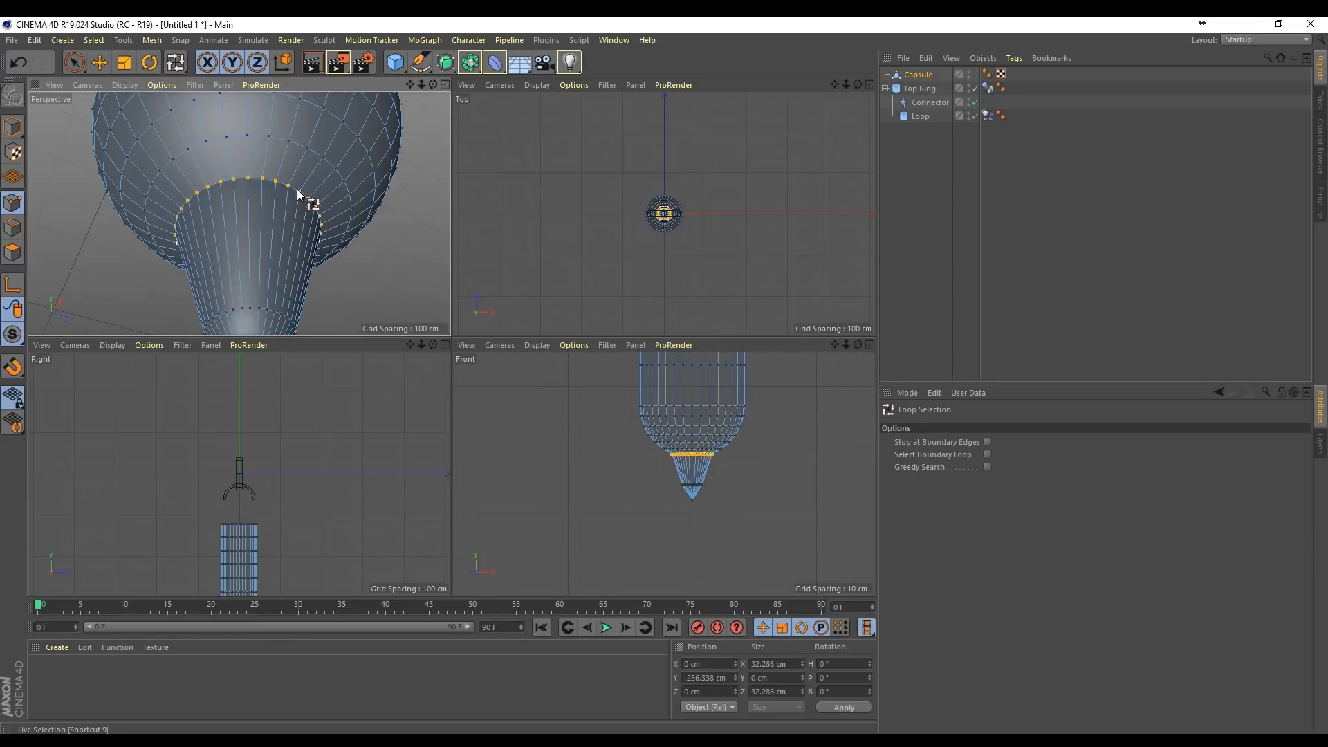
click(310, 201)
key(space)
drag(251, 196, 260, 254)
Step: Move the third and fourth point rings above the tip down to about Y -244 cm and Y -235 cm
key(space)
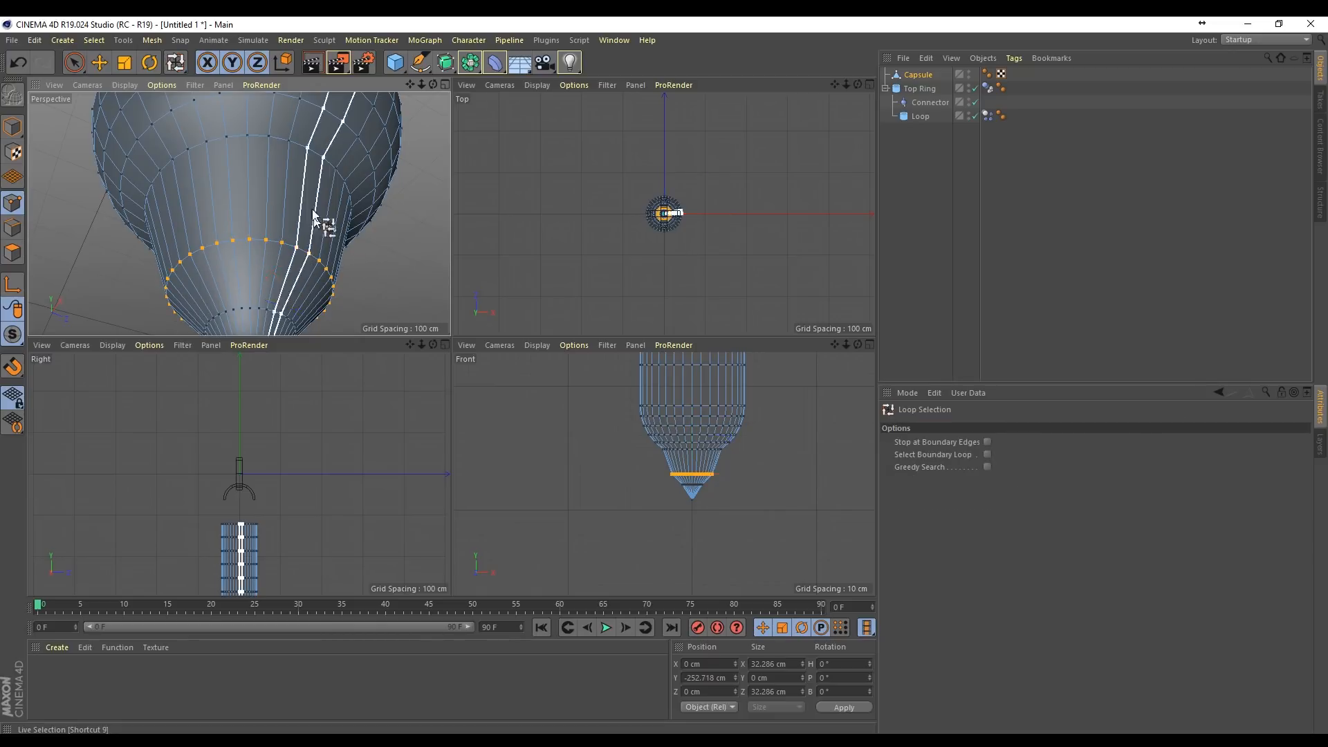
click(309, 164)
key(space)
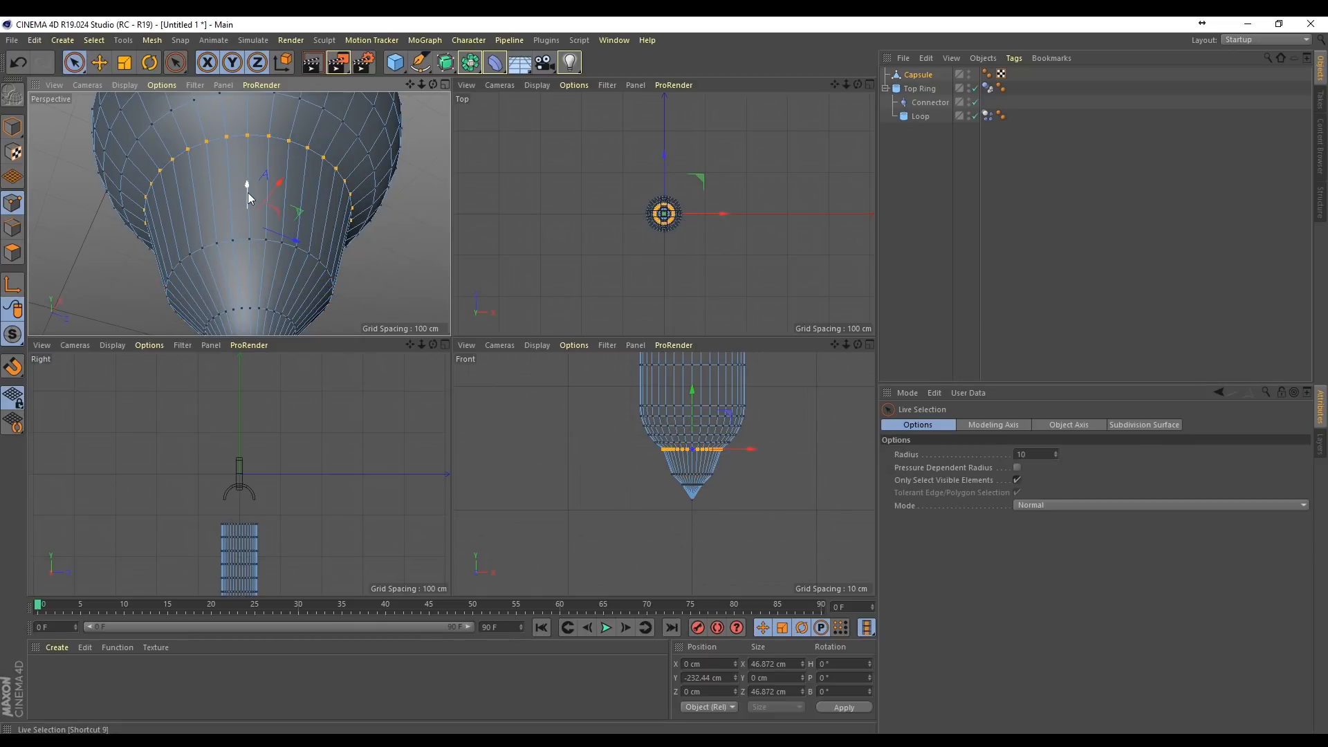
drag(252, 196, 255, 227)
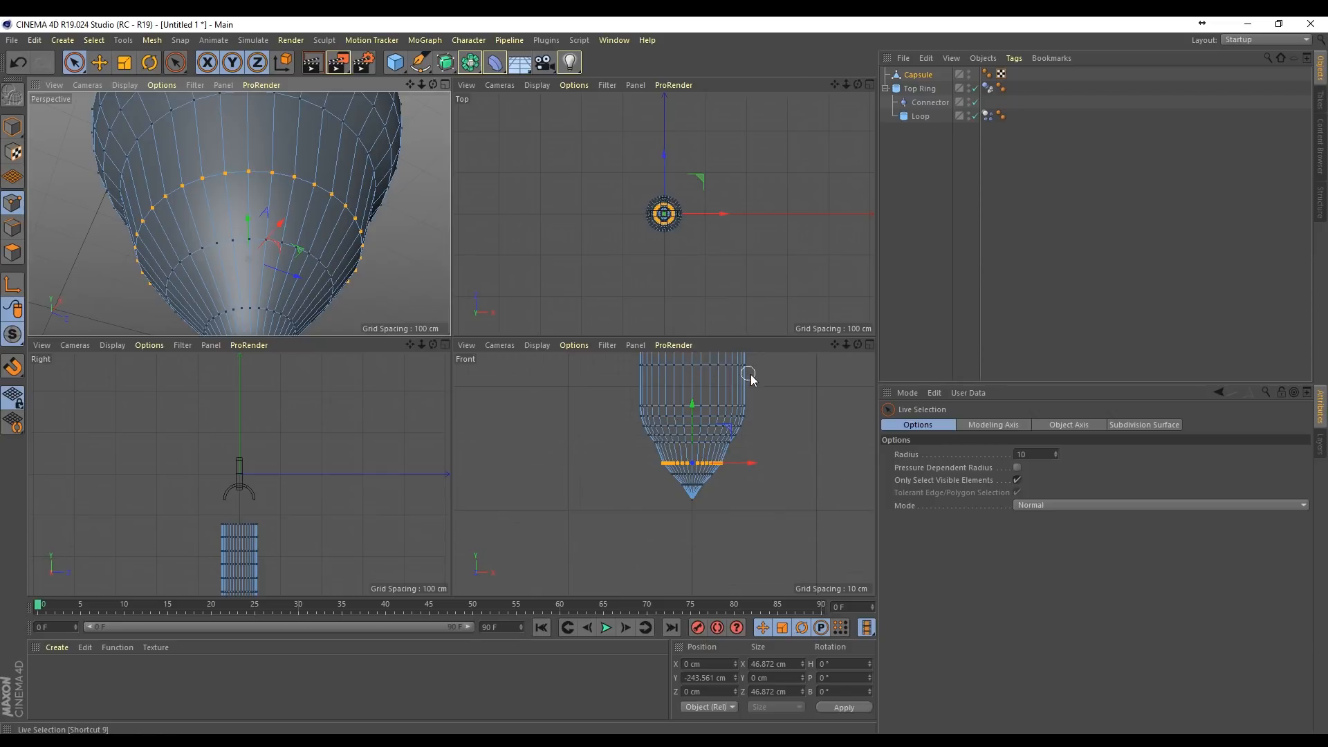
key(space)
click(702, 442)
key(space)
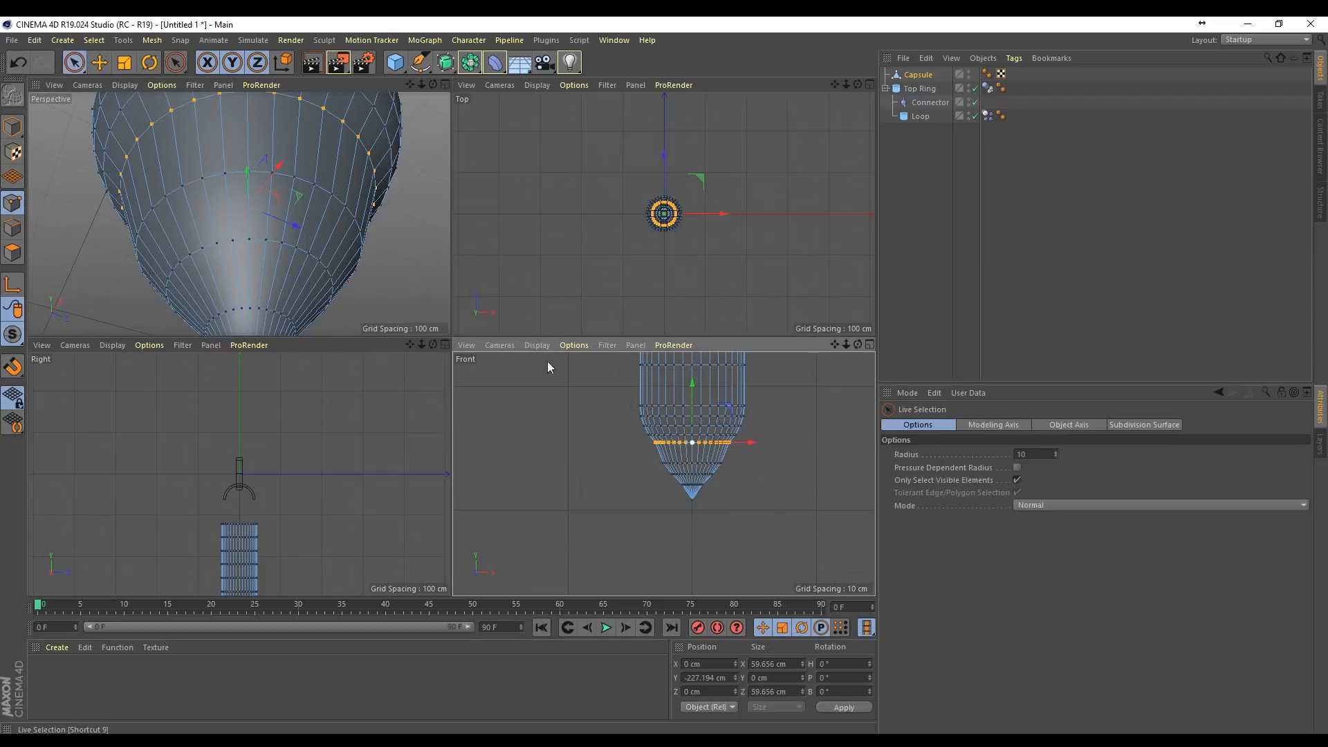
drag(251, 187, 253, 199)
Step: Move the fifth point ring above the tip down to about Y -226 cm to smooth the taper
key(space)
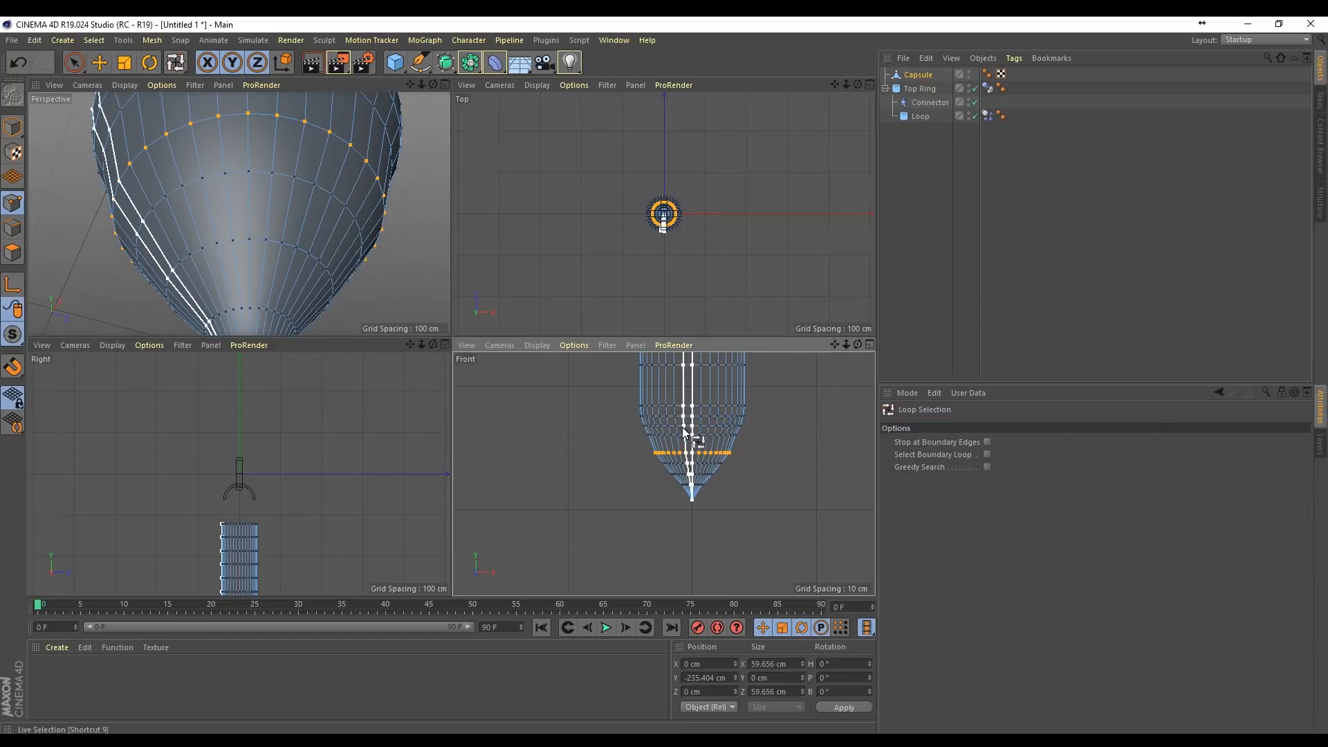
click(689, 435)
key(space)
drag(692, 377, 691, 384)
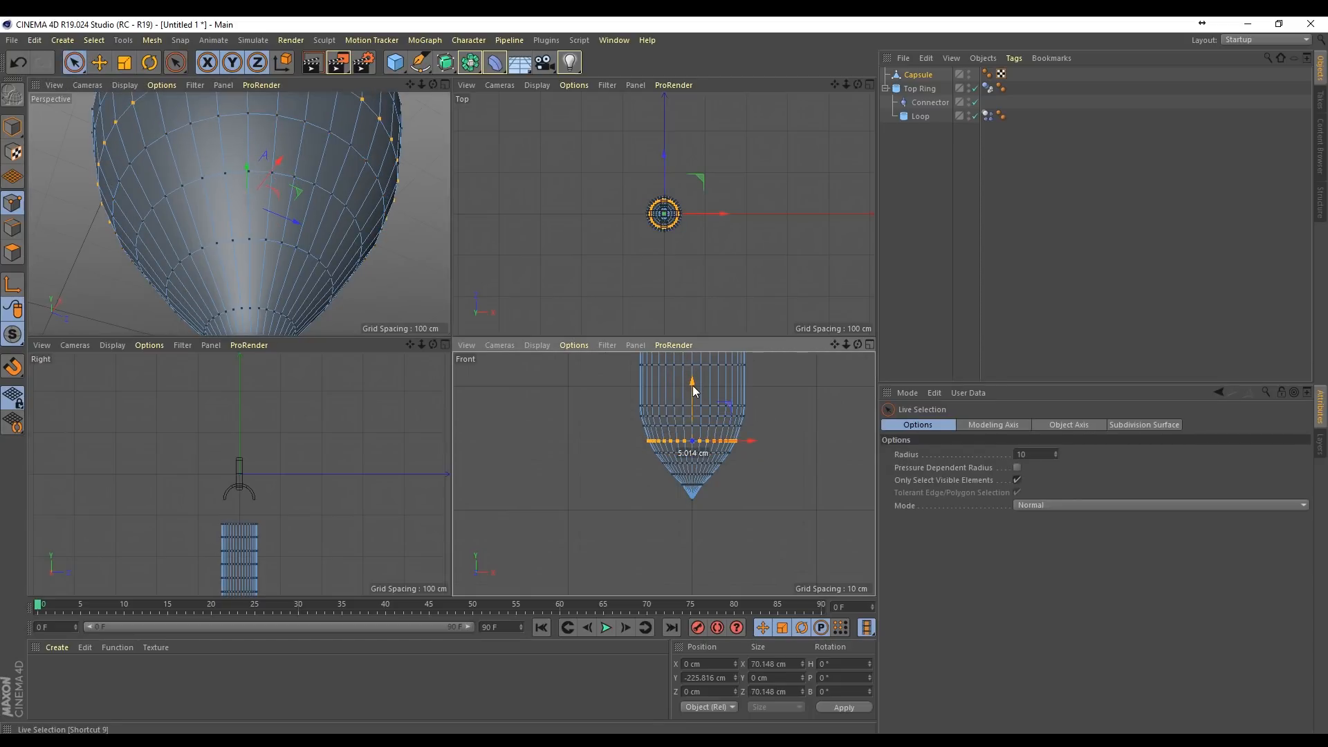
Step: Add a Taper deformer as a child of the capsule, fitted to it, and set its strength to 63 %
drag(421, 85, 345, 81)
click(16, 128)
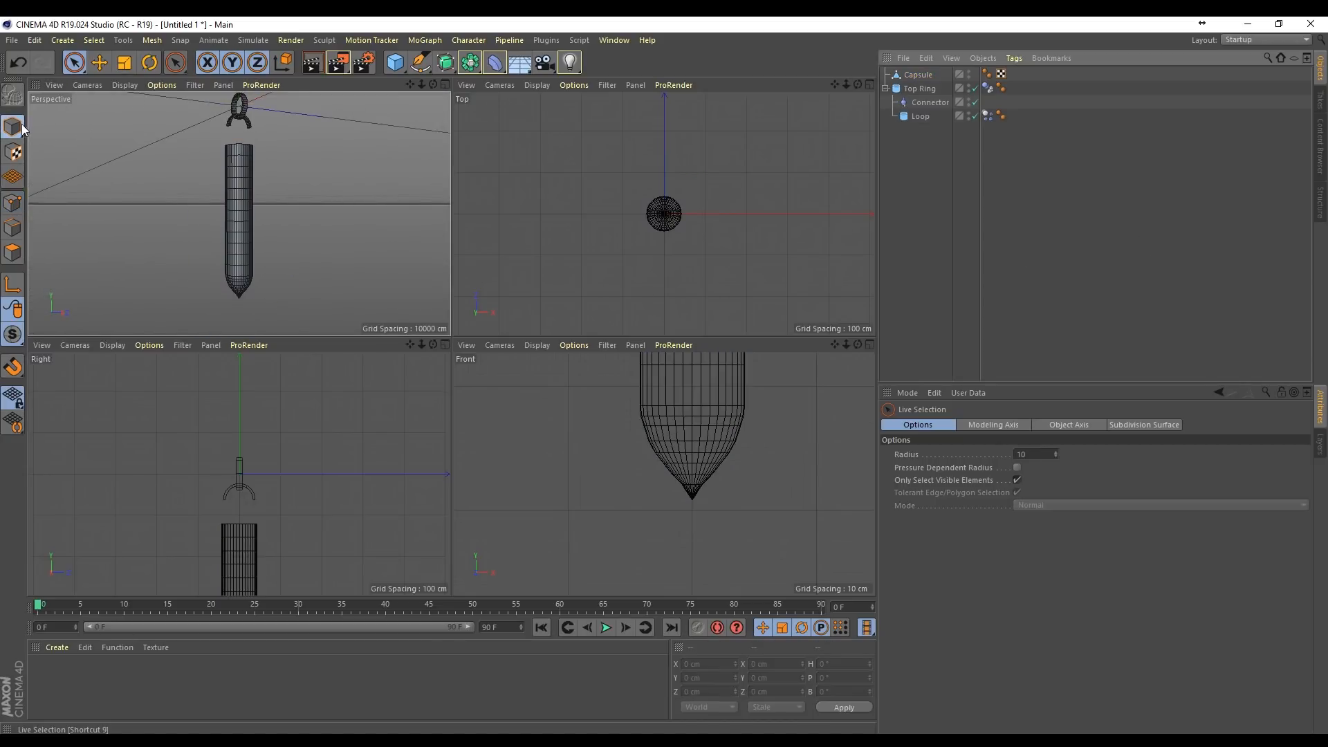
click(918, 75)
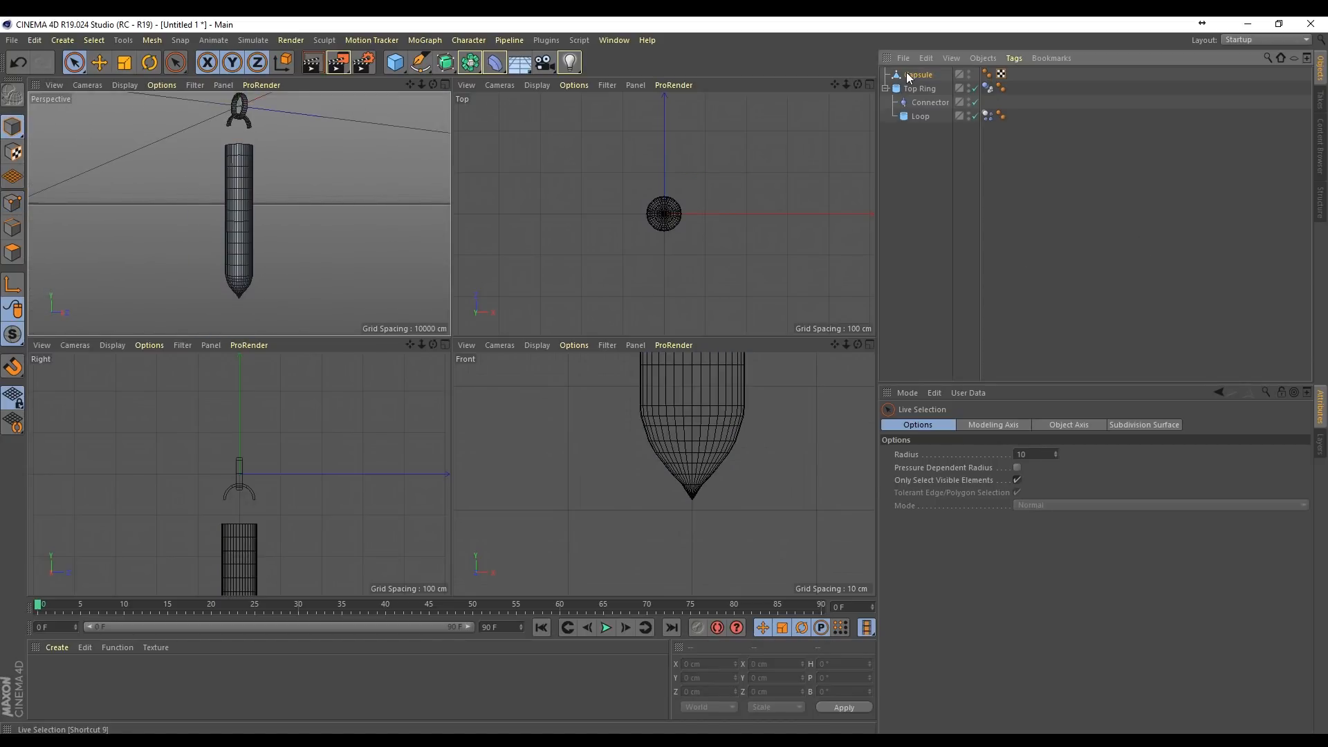
click(489, 67)
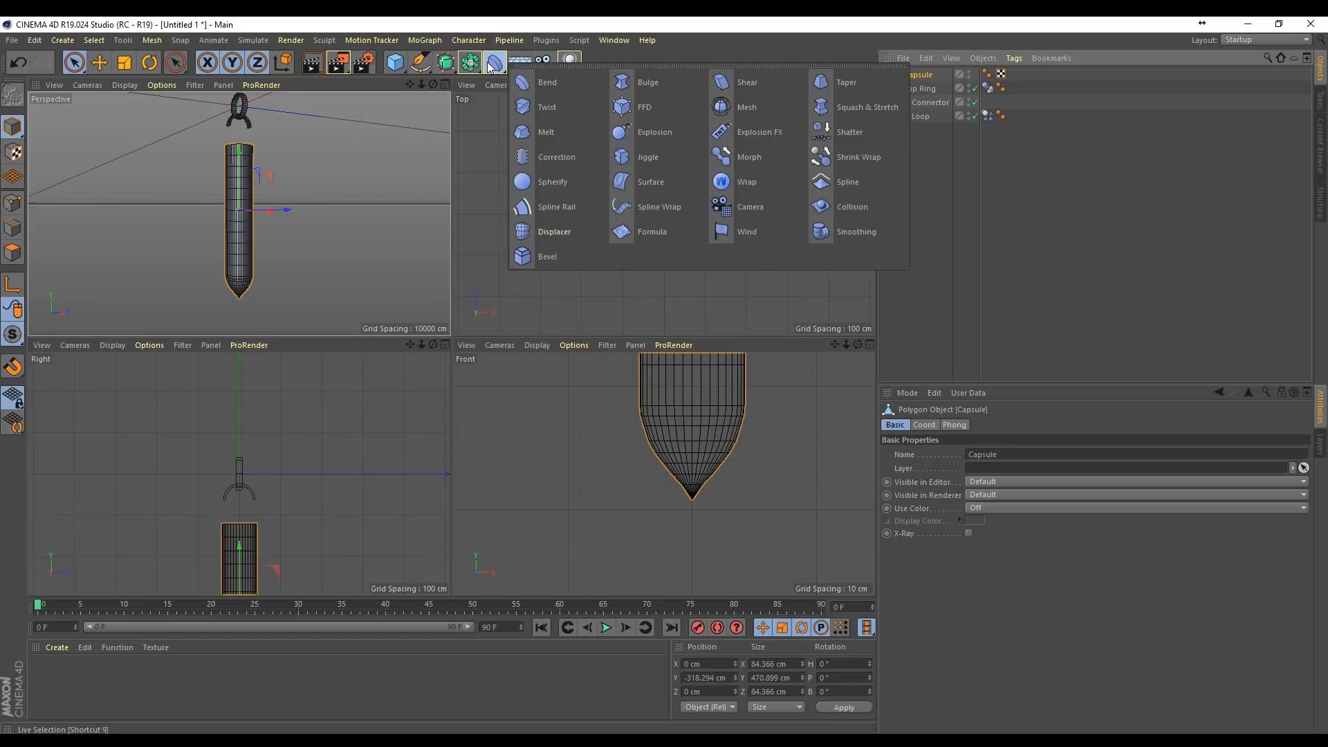
shift+click(840, 82)
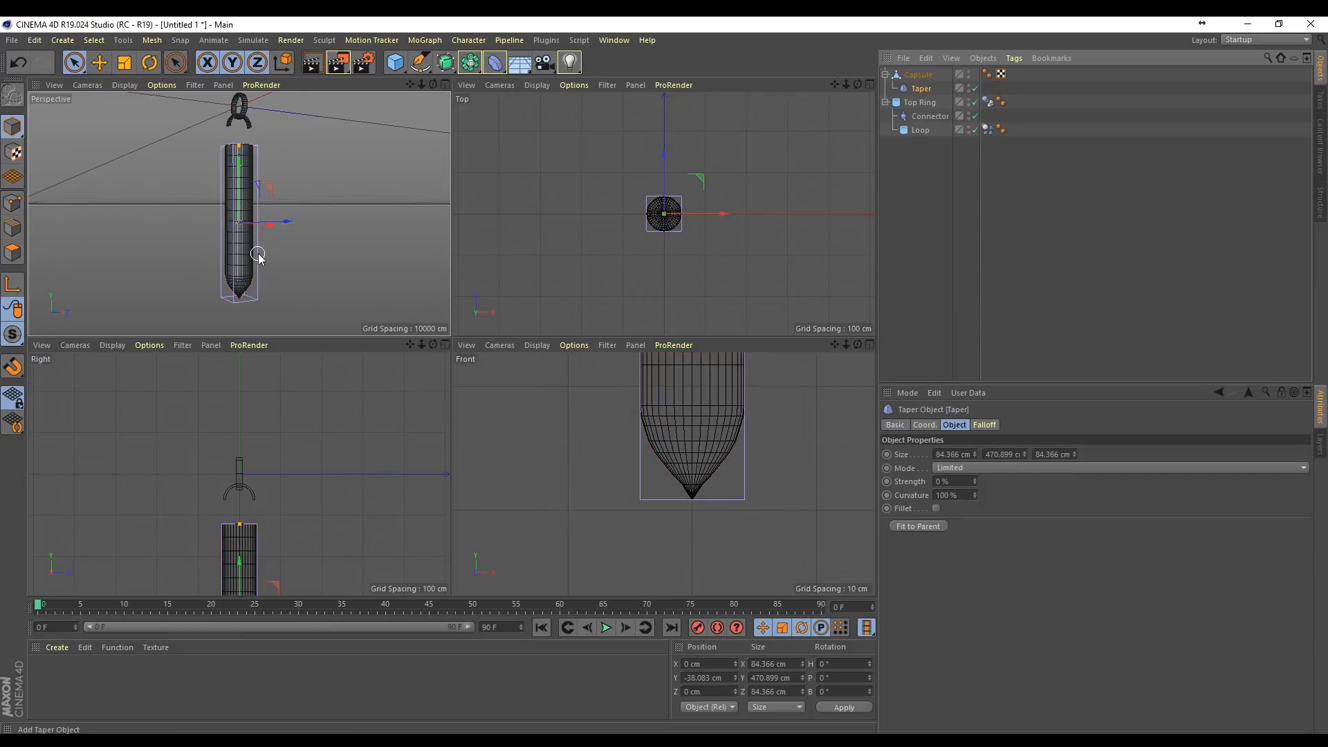
drag(974, 483, 1021, 482)
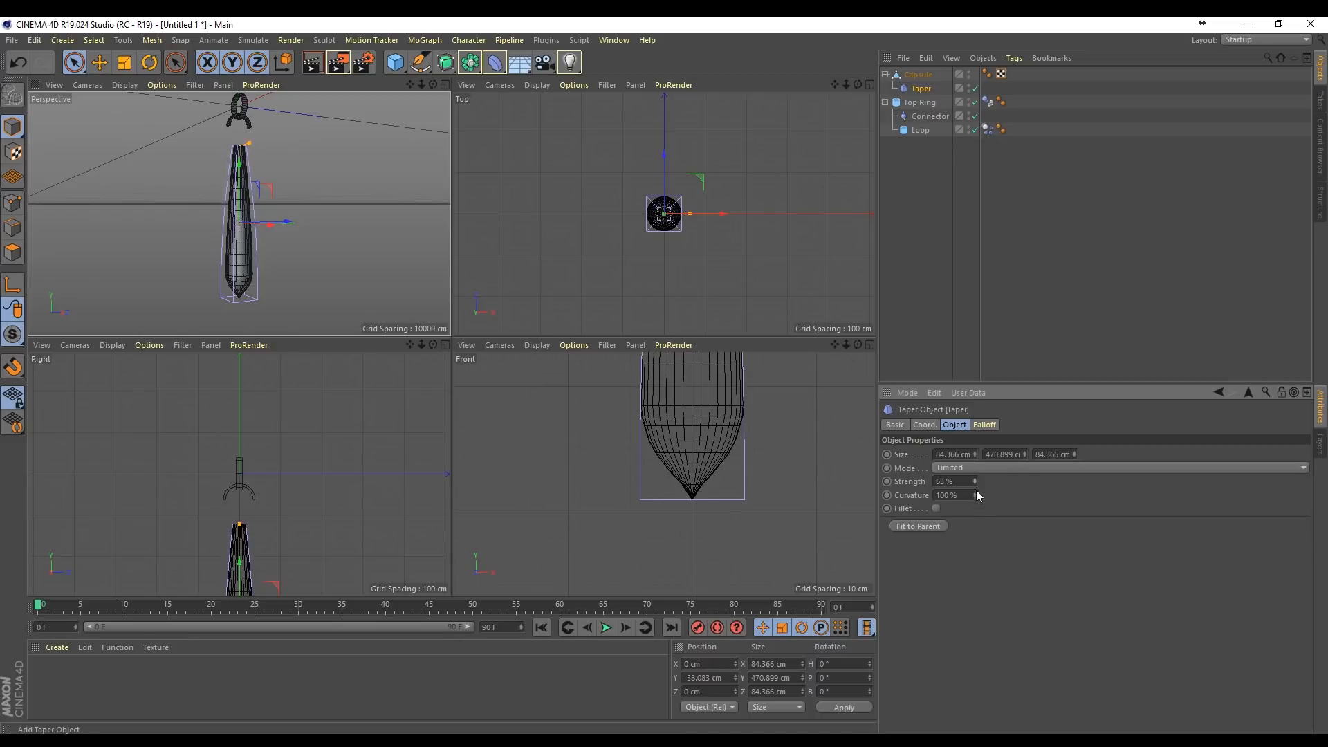
Step: Rotate the Taper deformer to a bank of -180° so the capsule narrows toward its pointed lower end
key(r)
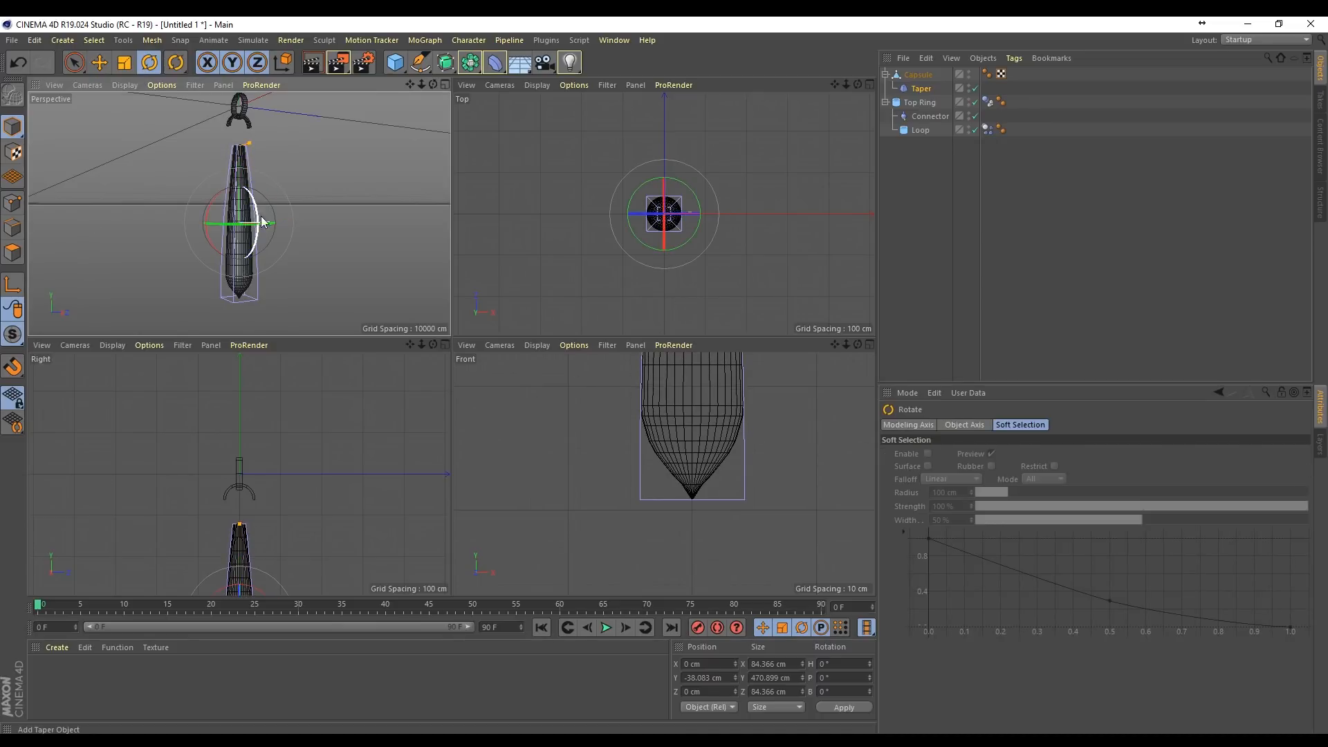
drag(260, 216, 211, 255)
alt+drag(205, 184, 263, 170)
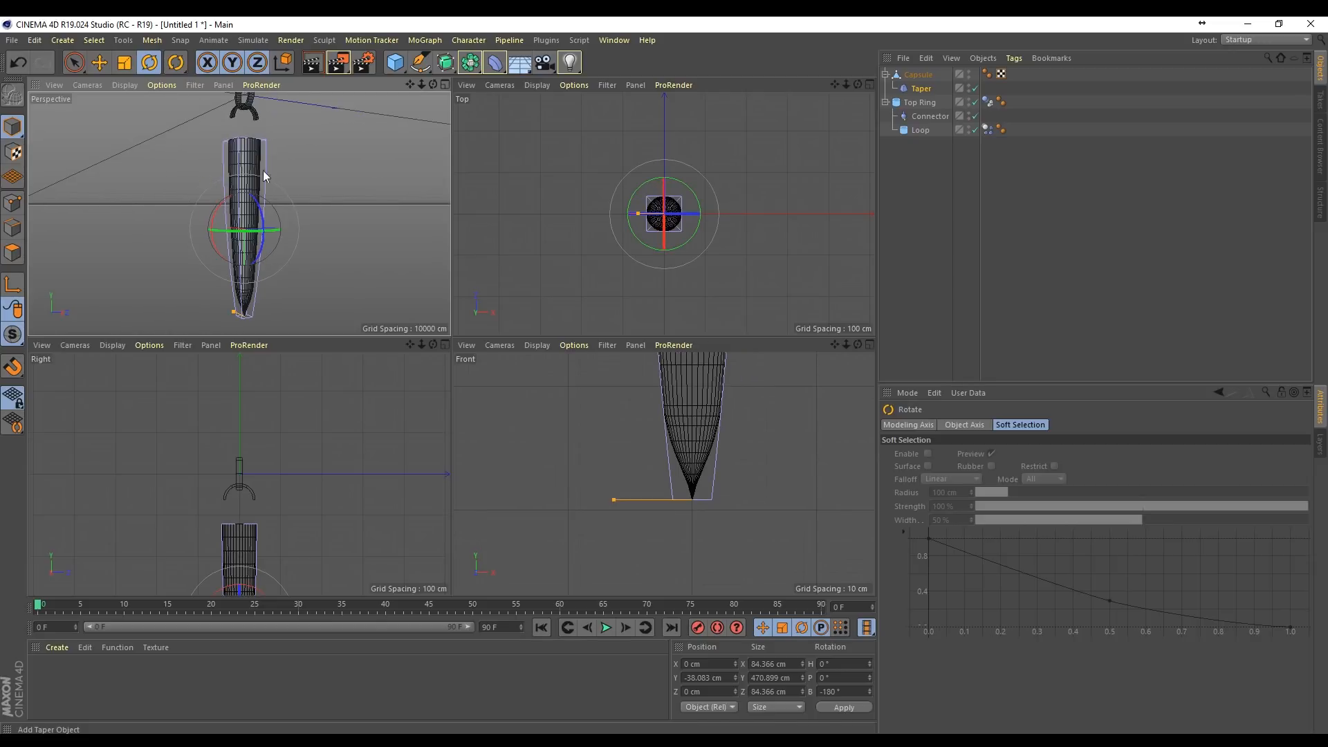
Step: Set the Taper deformer's curvature to 11 %
click(921, 89)
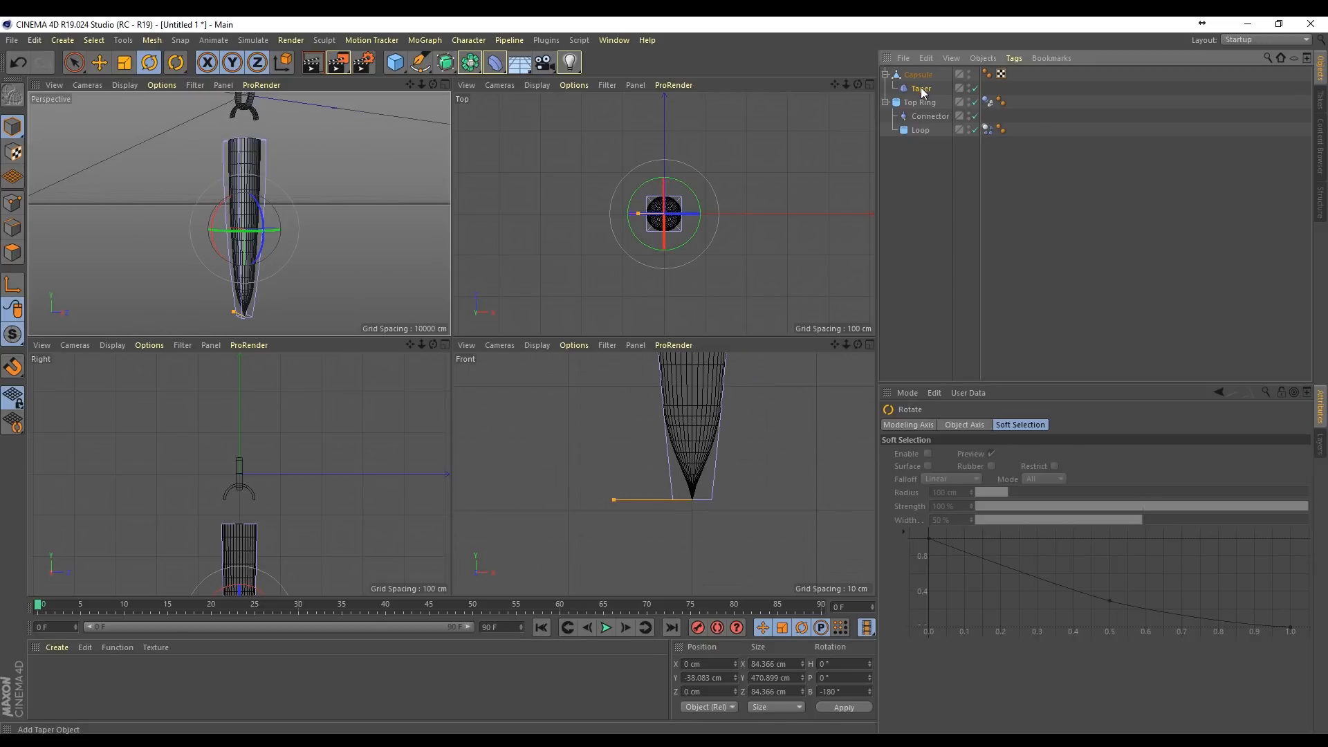
mouse_move(974, 496)
mouse_down()
mouse_move(906, 496)
mouse_move(981, 496)
mouse_up()
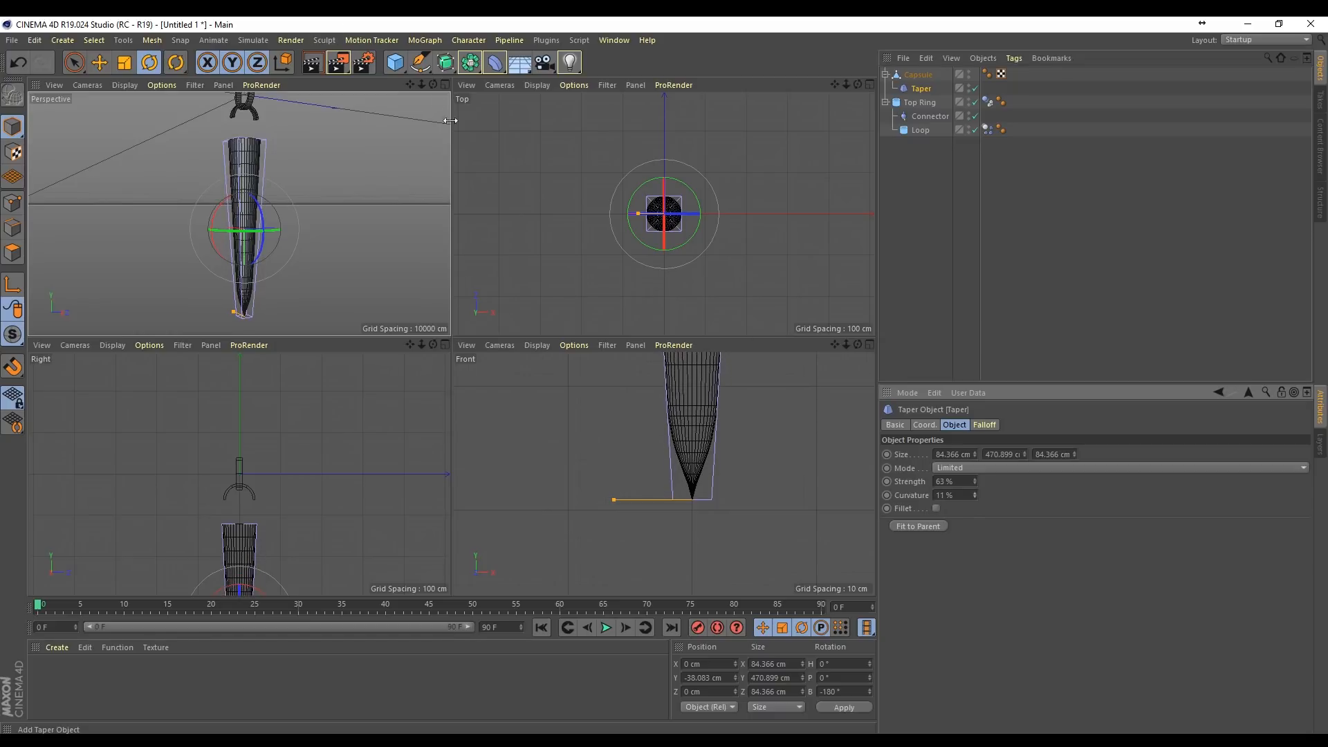
drag(433, 85, 470, 76)
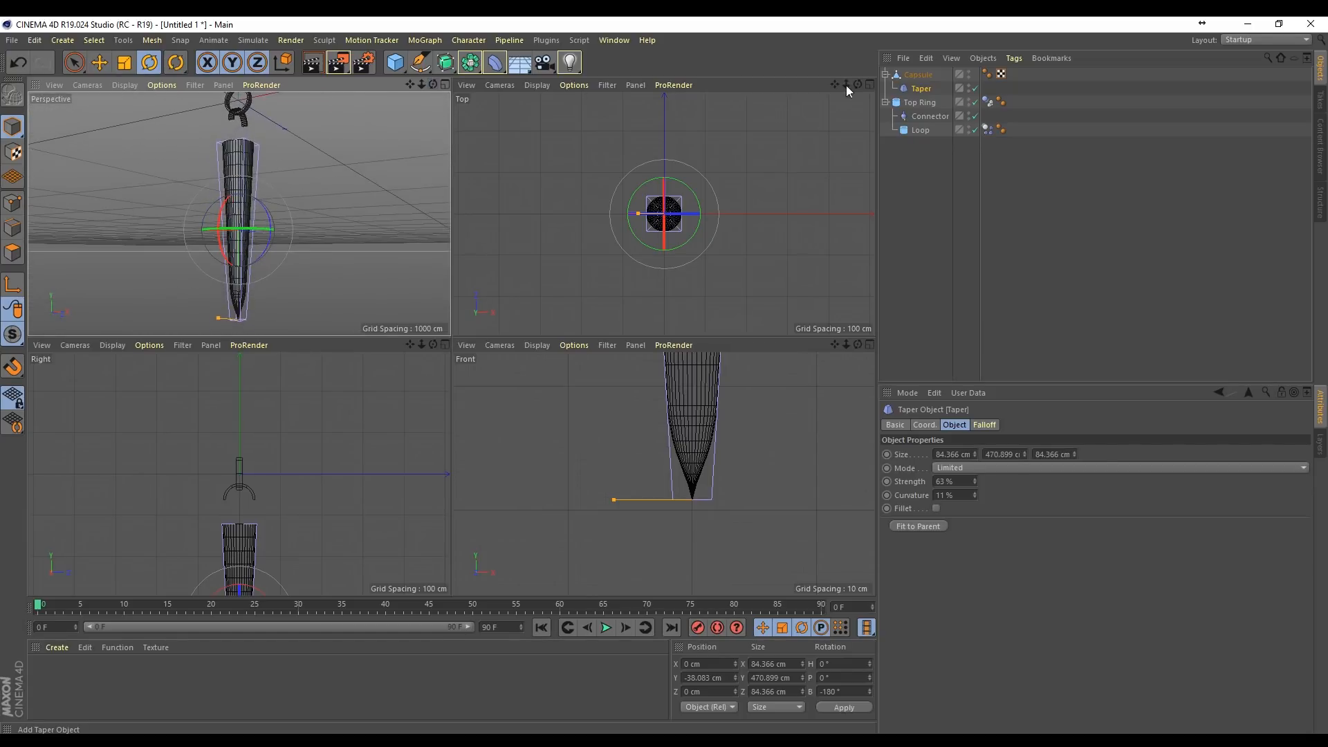
Step: Add a Displacer deformer as a child of the capsule and assign a Noise shader to it
click(919, 75)
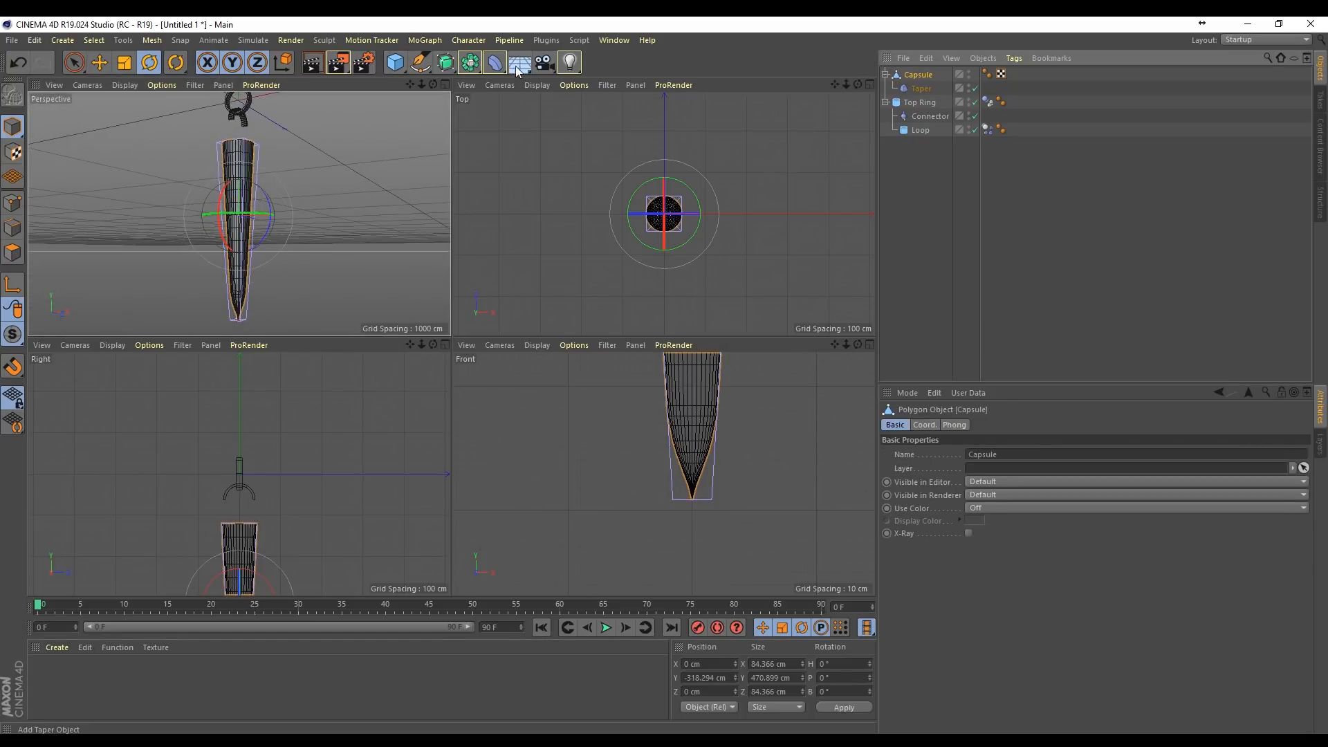
click(504, 71)
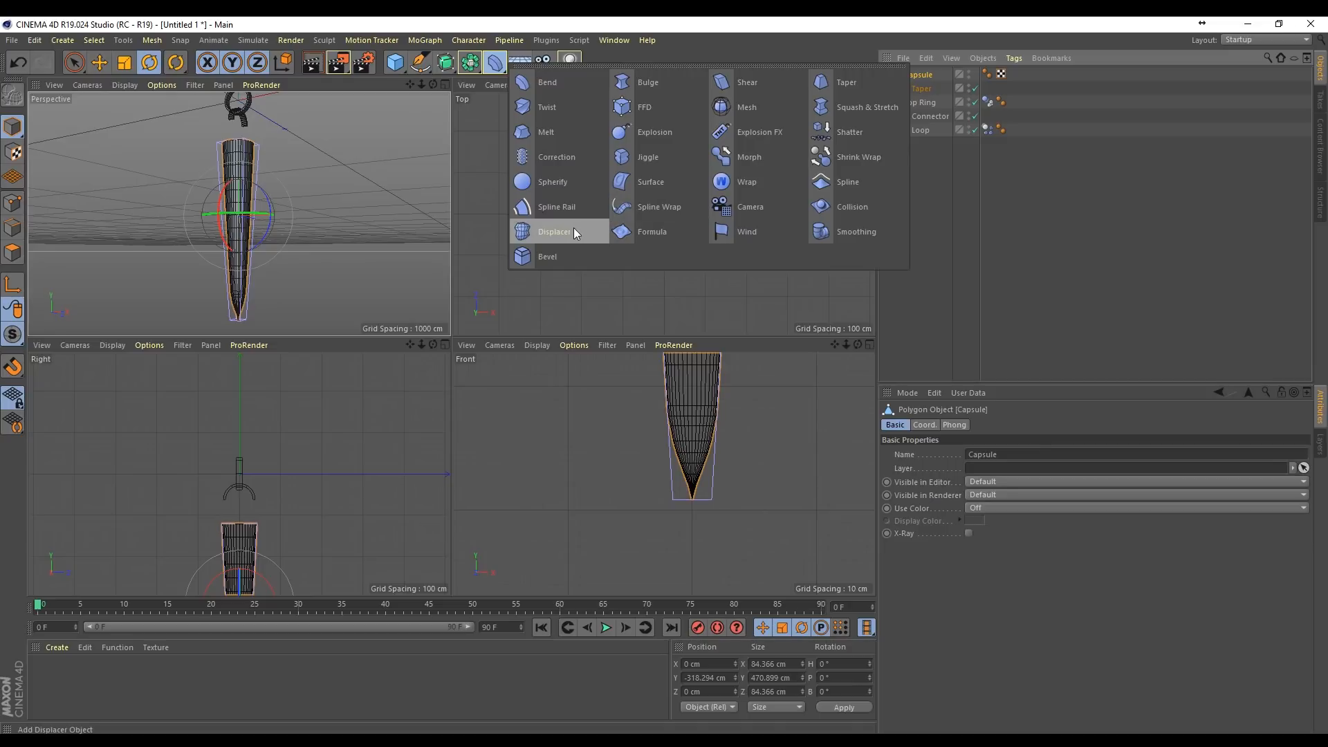
click(556, 230)
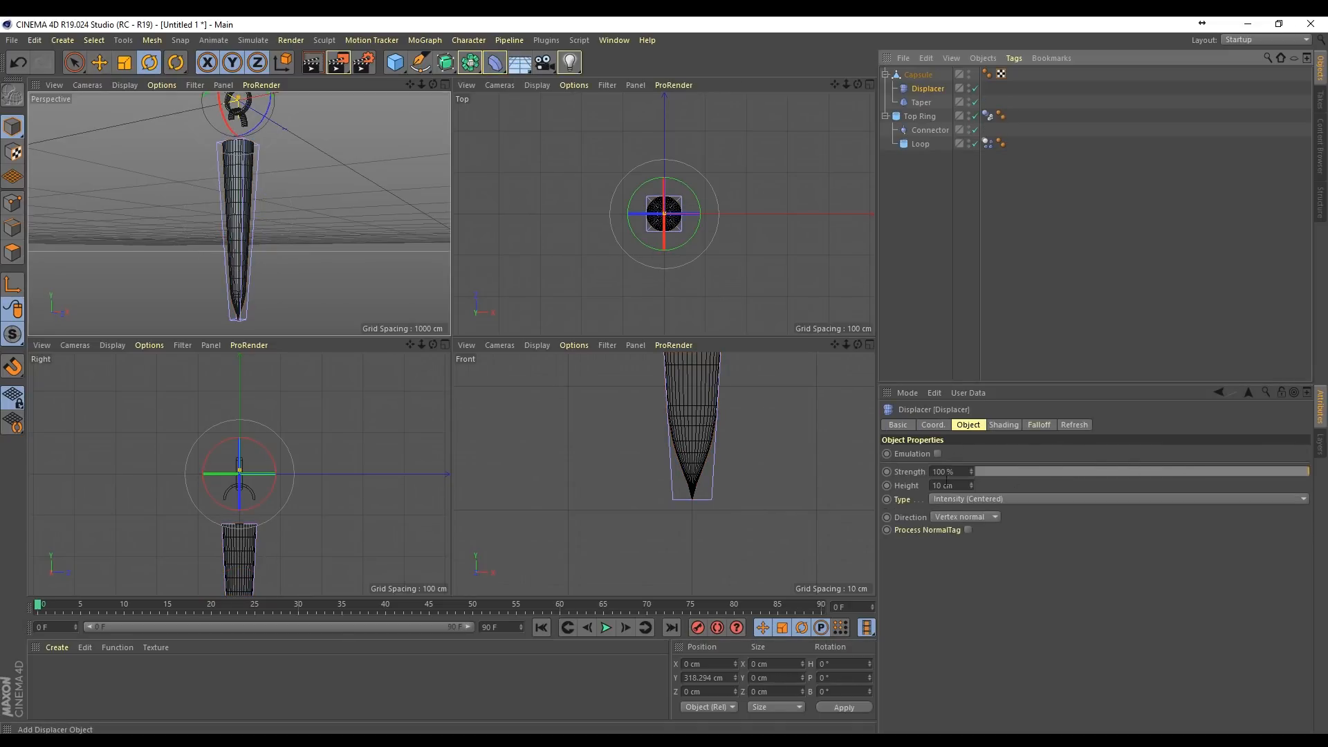
click(1000, 425)
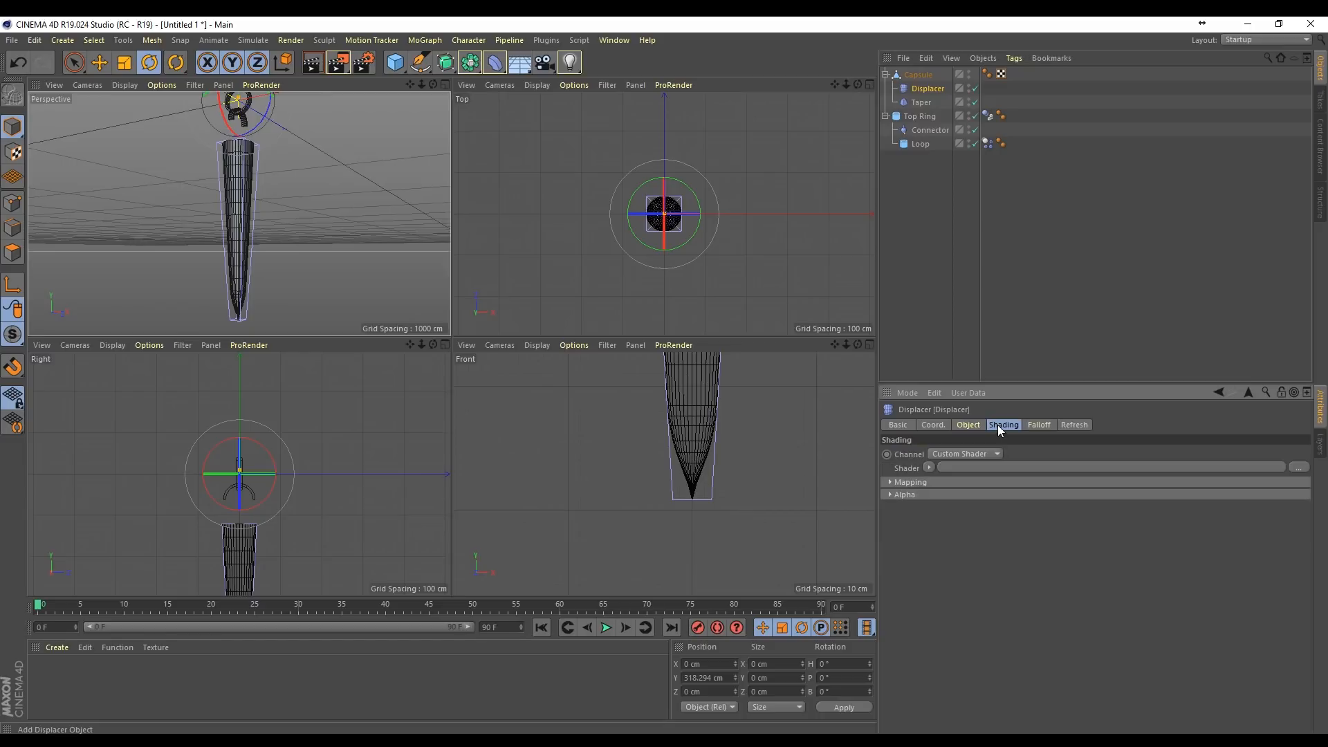
click(927, 469)
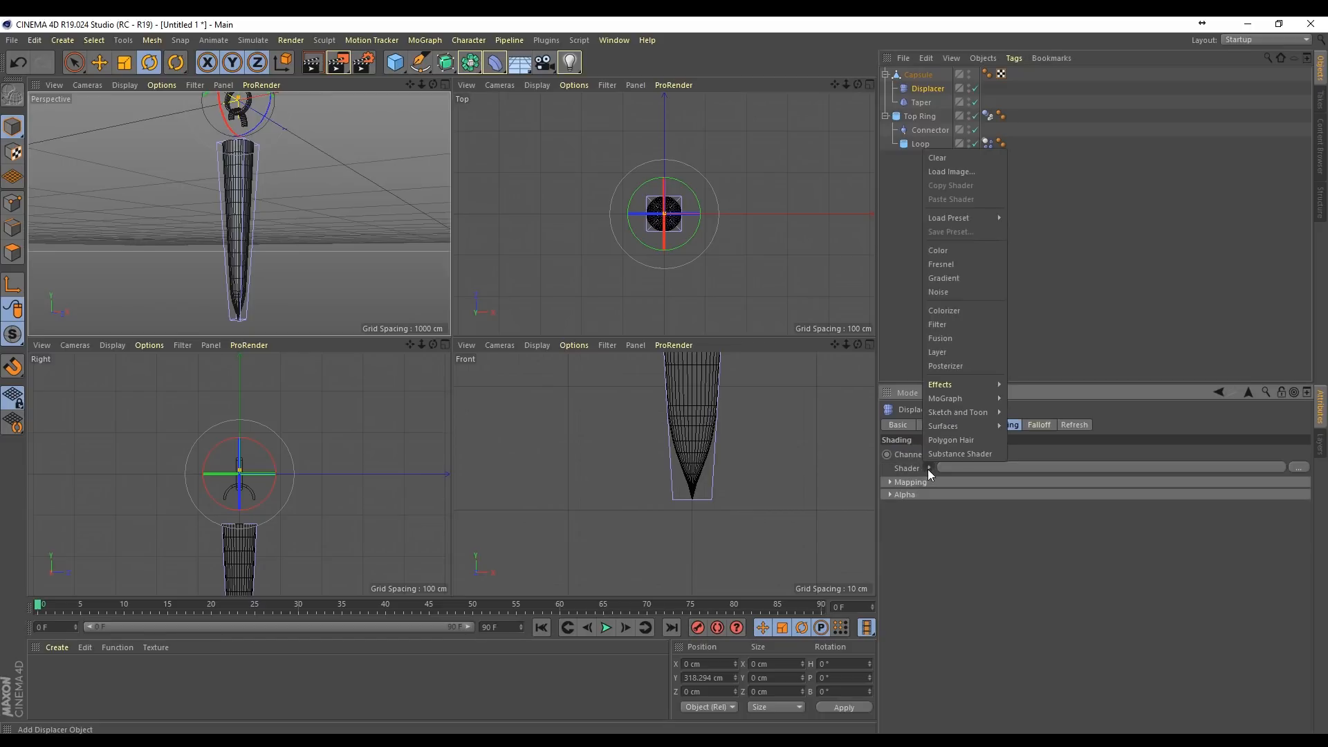
click(961, 292)
Step: Maximize the perspective view and frame the displaced icicle in it
alt+drag(239, 201, 238, 216)
scroll(201, 214, up, 5)
alt+drag(411, 113, 373, 46)
scroll(418, 109, down, 3)
drag(422, 84, 420, 79)
click(445, 84)
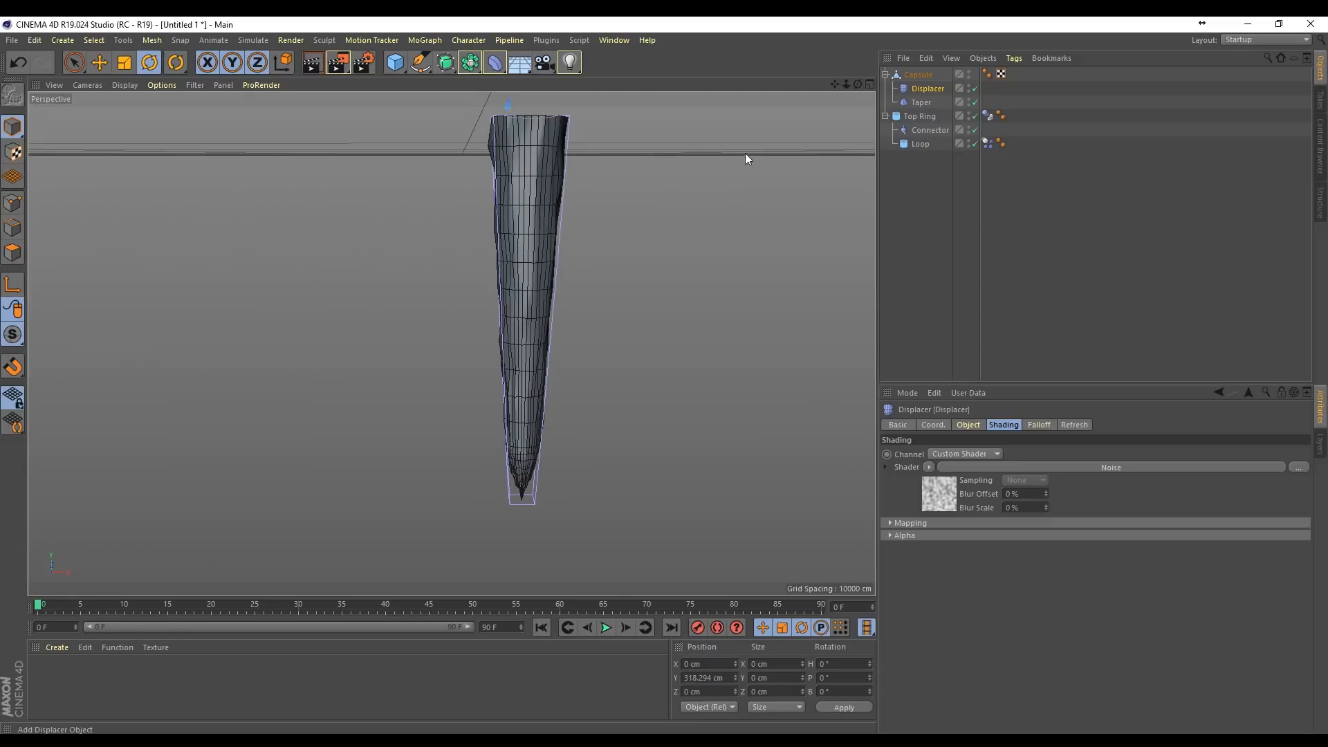
drag(836, 83, 772, 137)
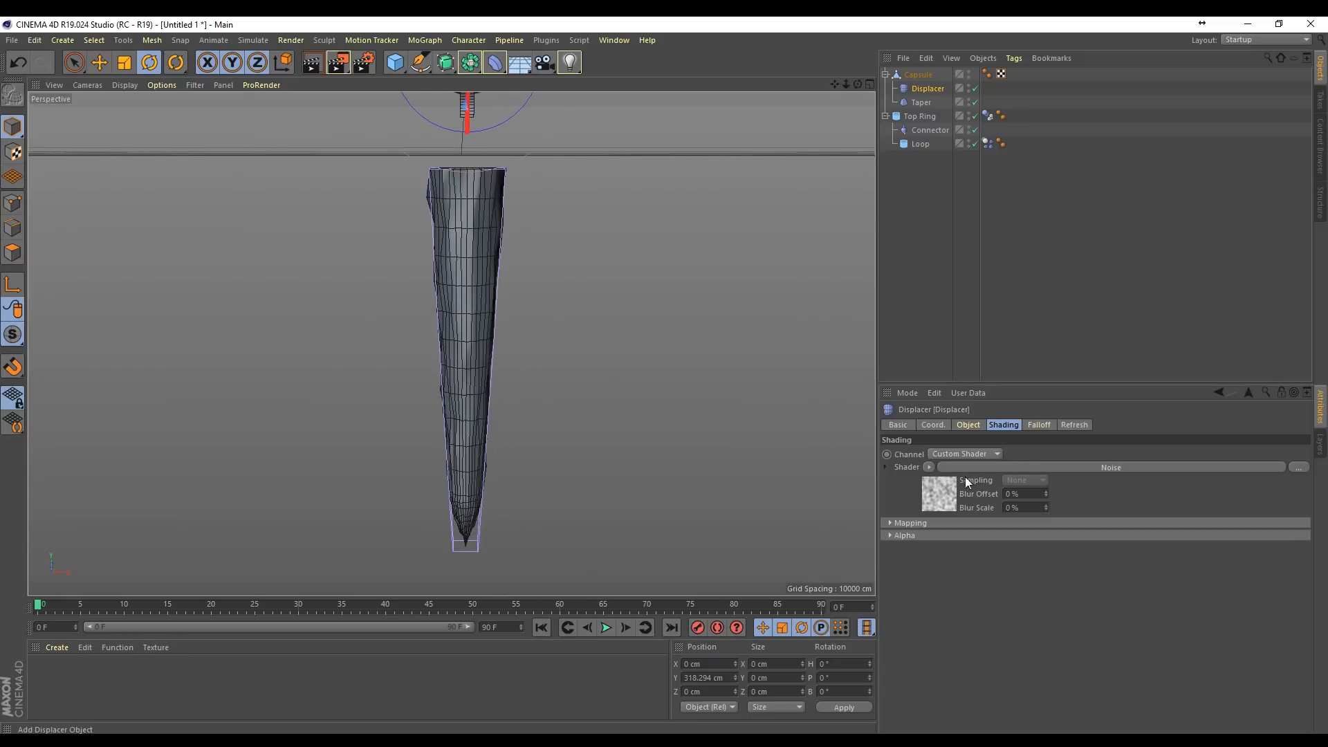
Step: Try a global scale of 58 % for the Displacer's noise and a different displacement height
click(945, 497)
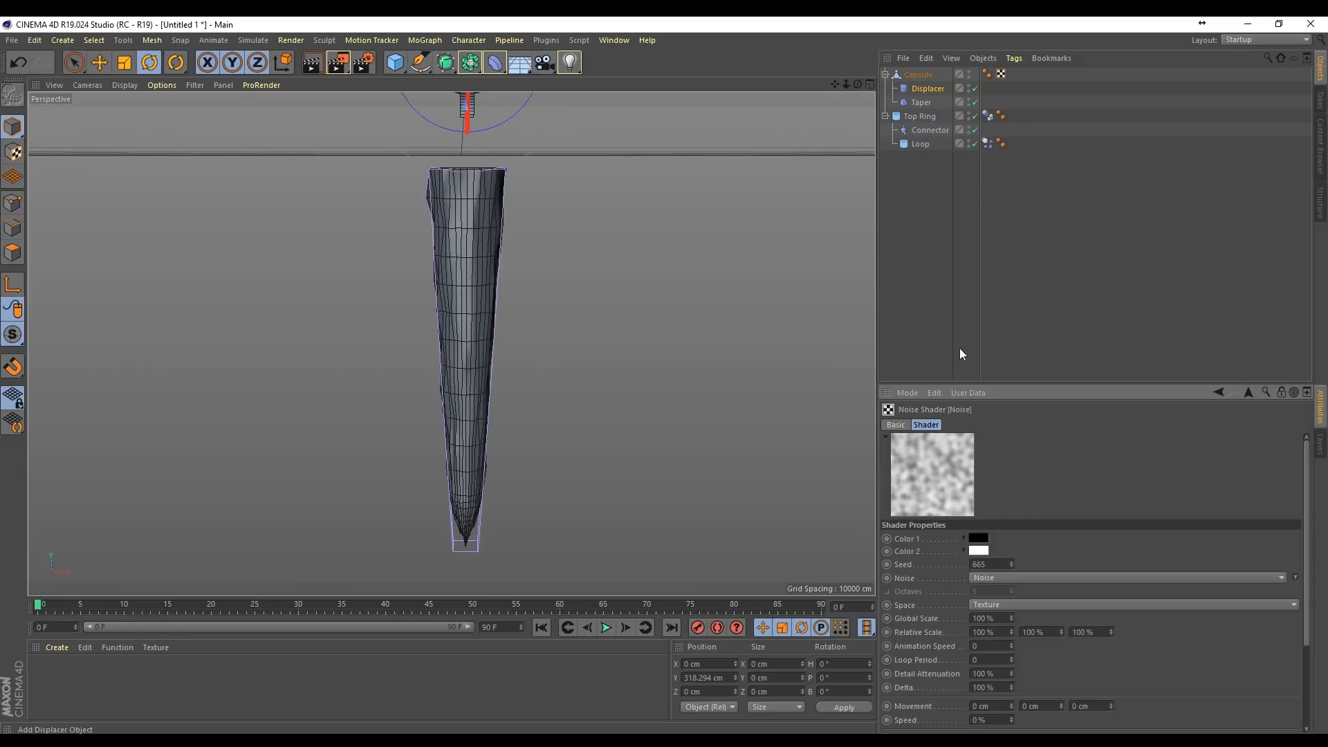
mouse_move(1011, 617)
mouse_down()
mouse_move(986, 631)
mouse_move(992, 619)
mouse_up()
key(ctrl+z)
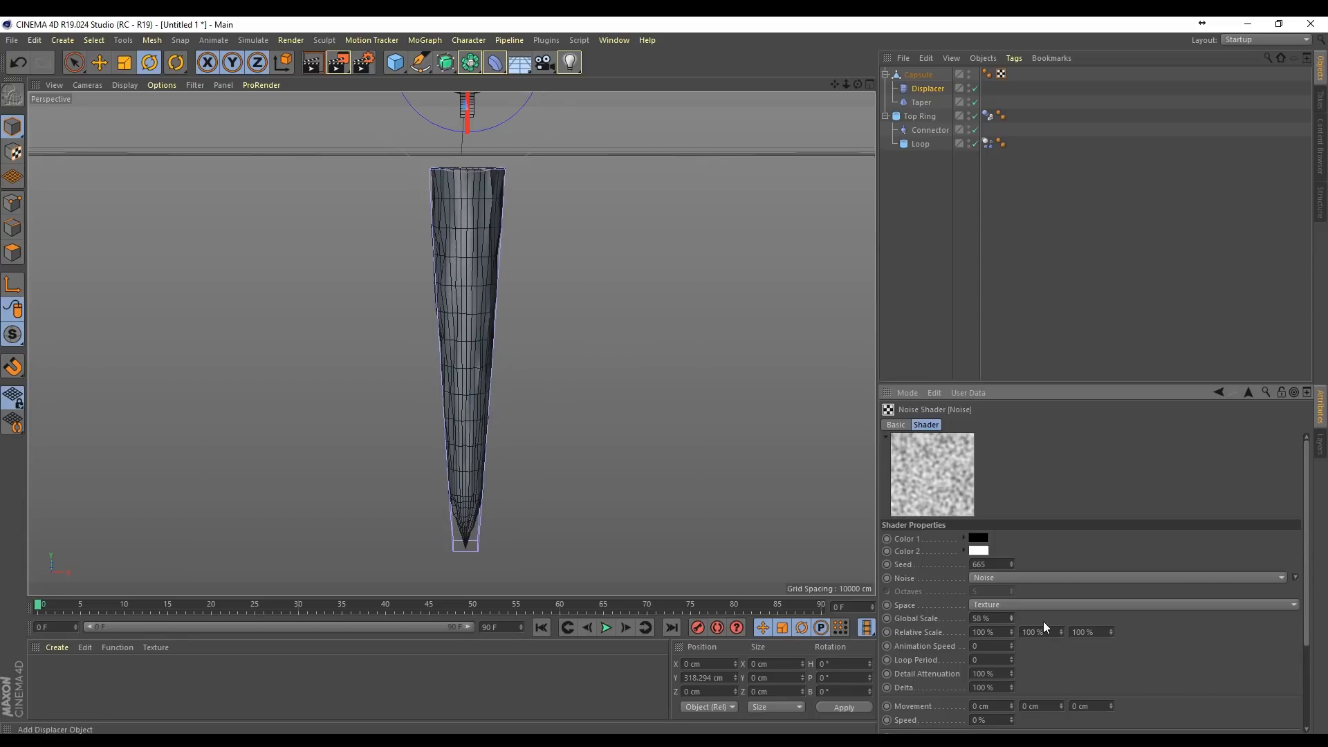
click(919, 92)
click(976, 426)
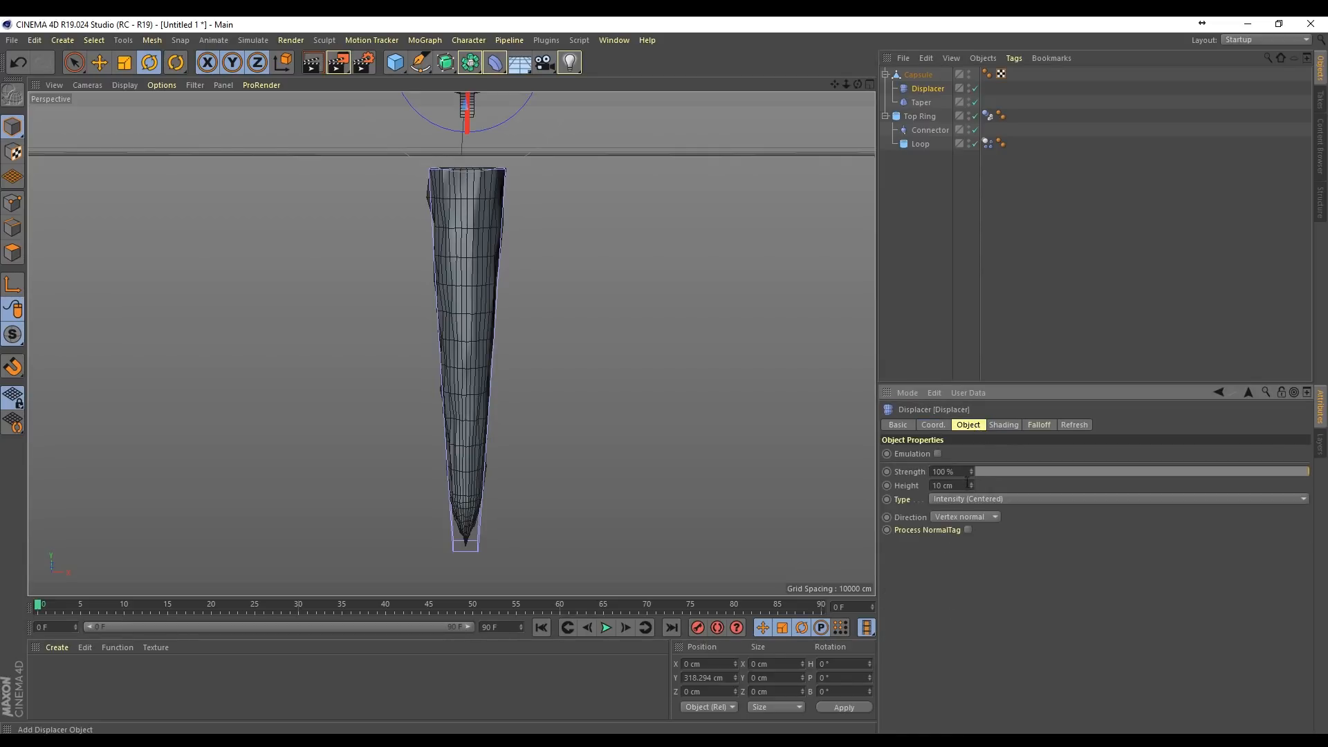
drag(971, 484, 971, 538)
key(ctrl+z)
Step: Lower the Displacer's strength to 95 %, preview-render the icicle, and adjust the strength to 97 %
drag(971, 472, 784, 481)
click(312, 63)
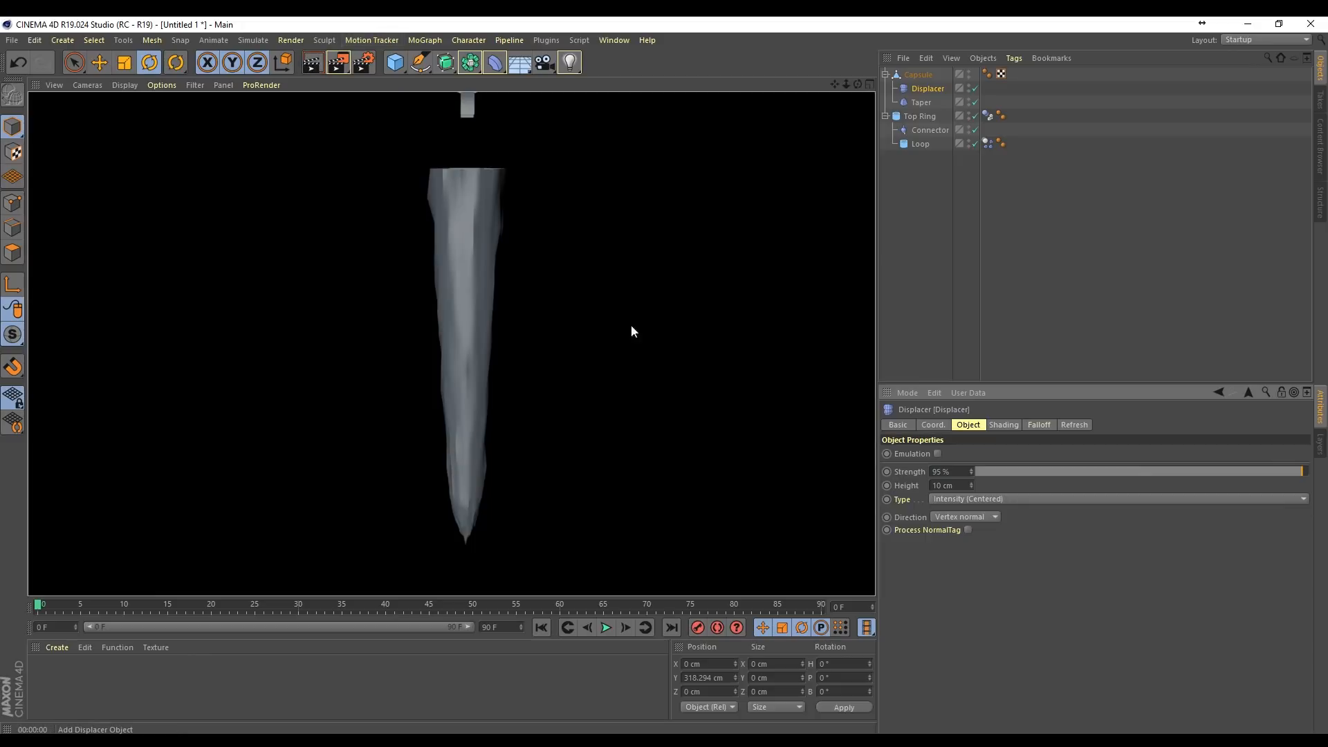
click(939, 188)
click(924, 89)
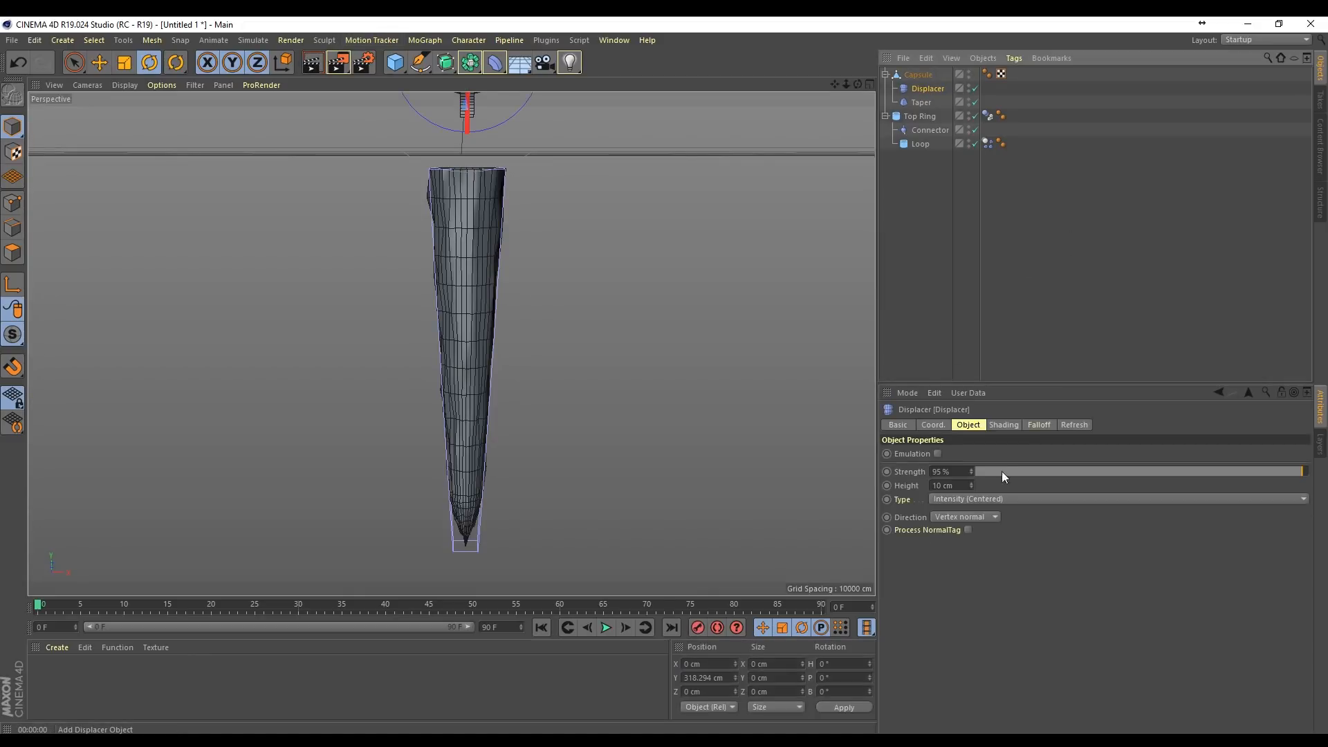
drag(972, 472, 973, 465)
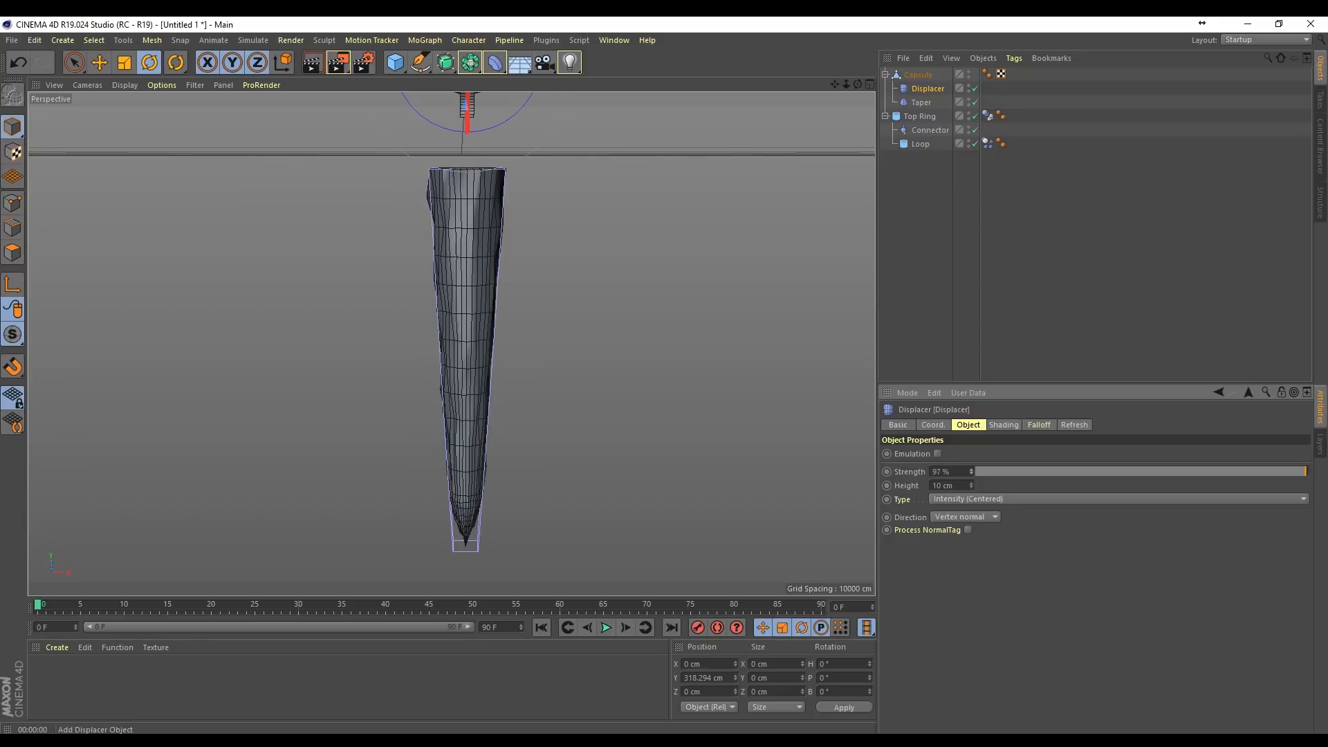
Step: Set the global scale of the Displacer's noise shader to 407 %
click(1002, 425)
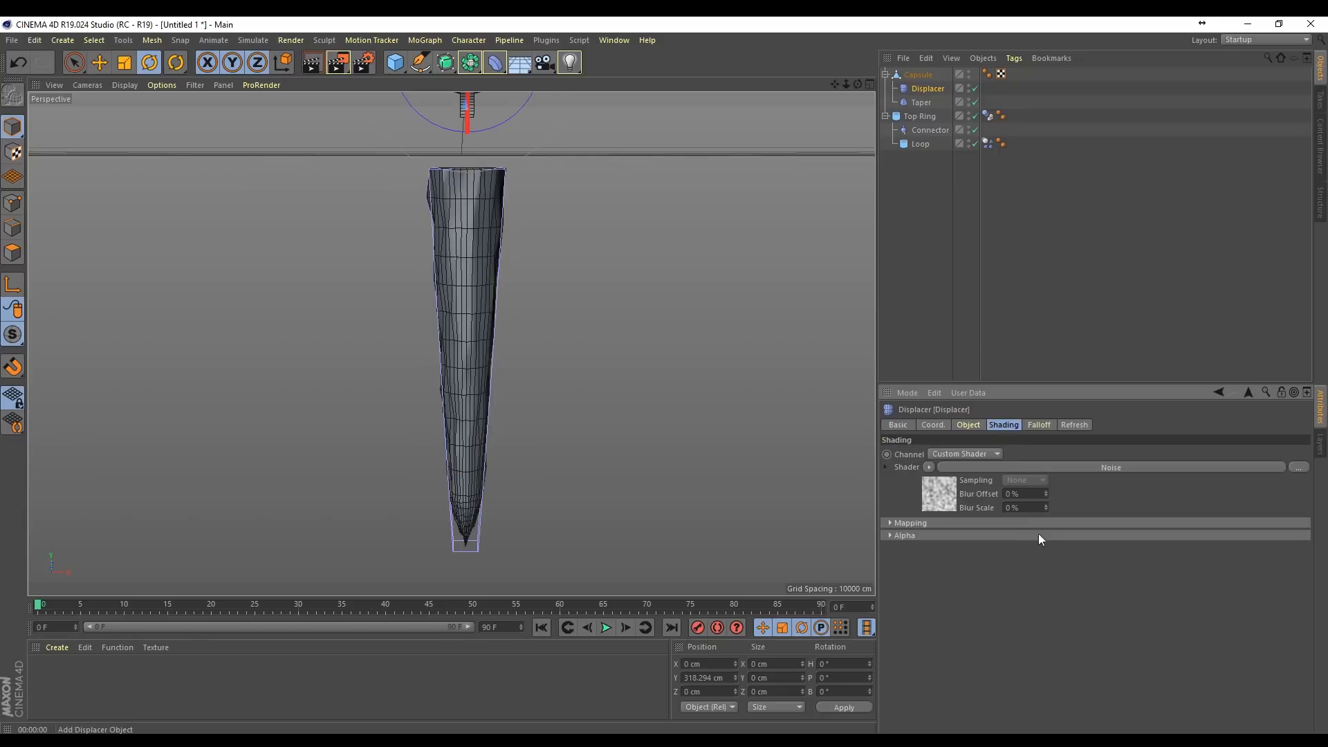
click(940, 496)
drag(1011, 618, 1011, 562)
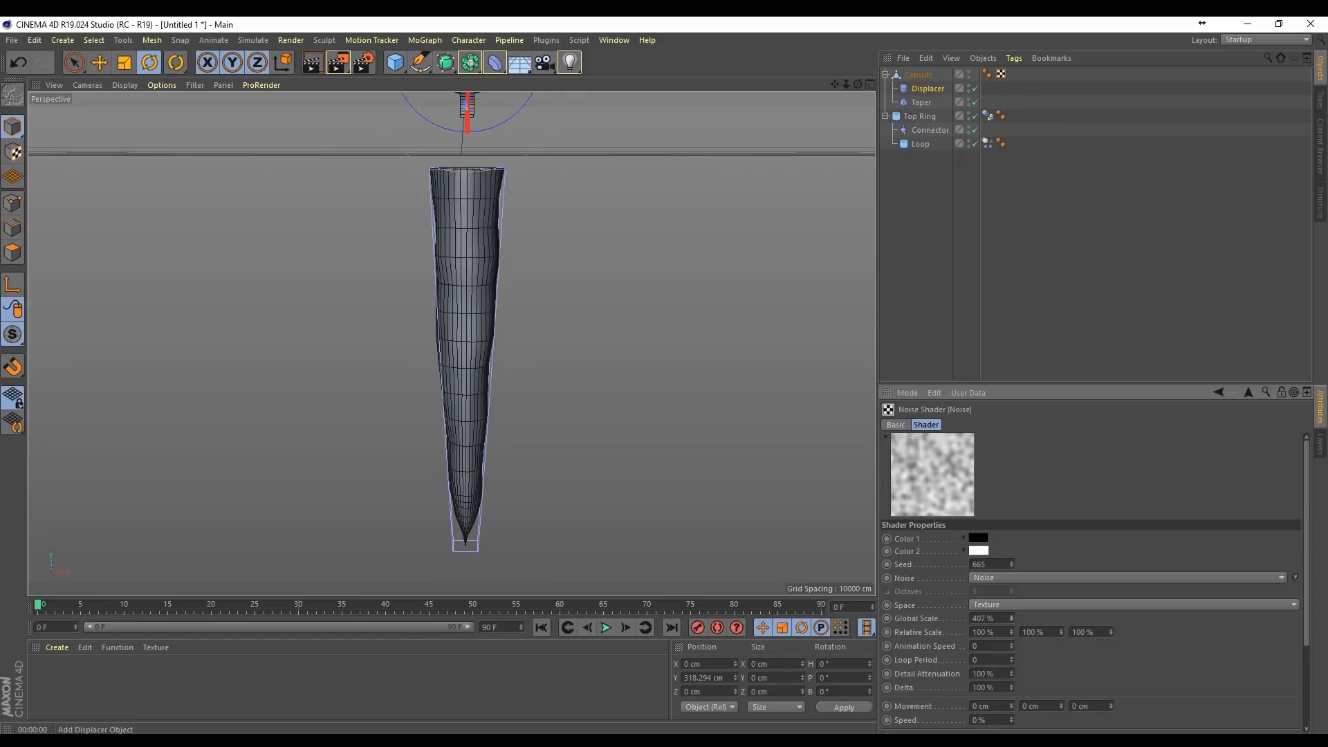
Step: Set the Displacer's strength to 103 % and its height to 19 cm, and preview-render the icicle
click(934, 90)
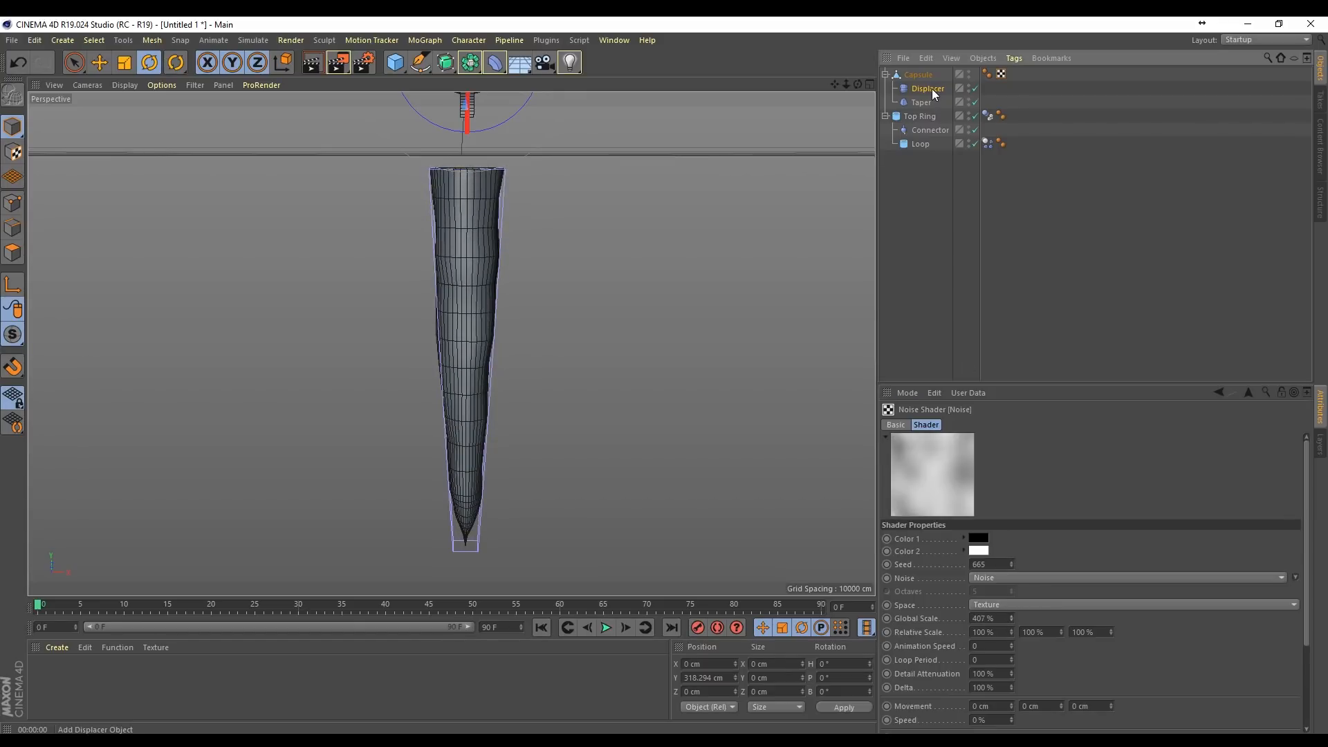
click(975, 426)
mouse_move(973, 476)
mouse_down()
mouse_move(972, 439)
mouse_move(971, 473)
mouse_up()
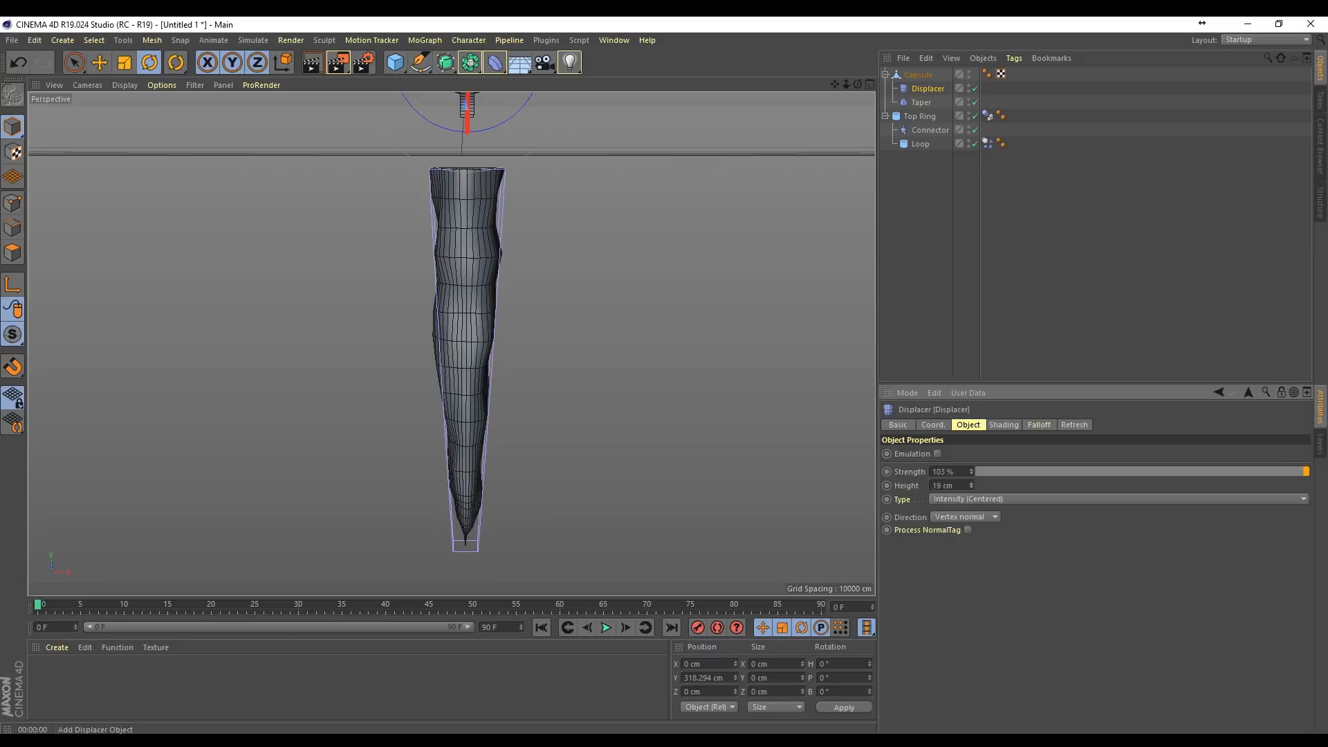
click(312, 62)
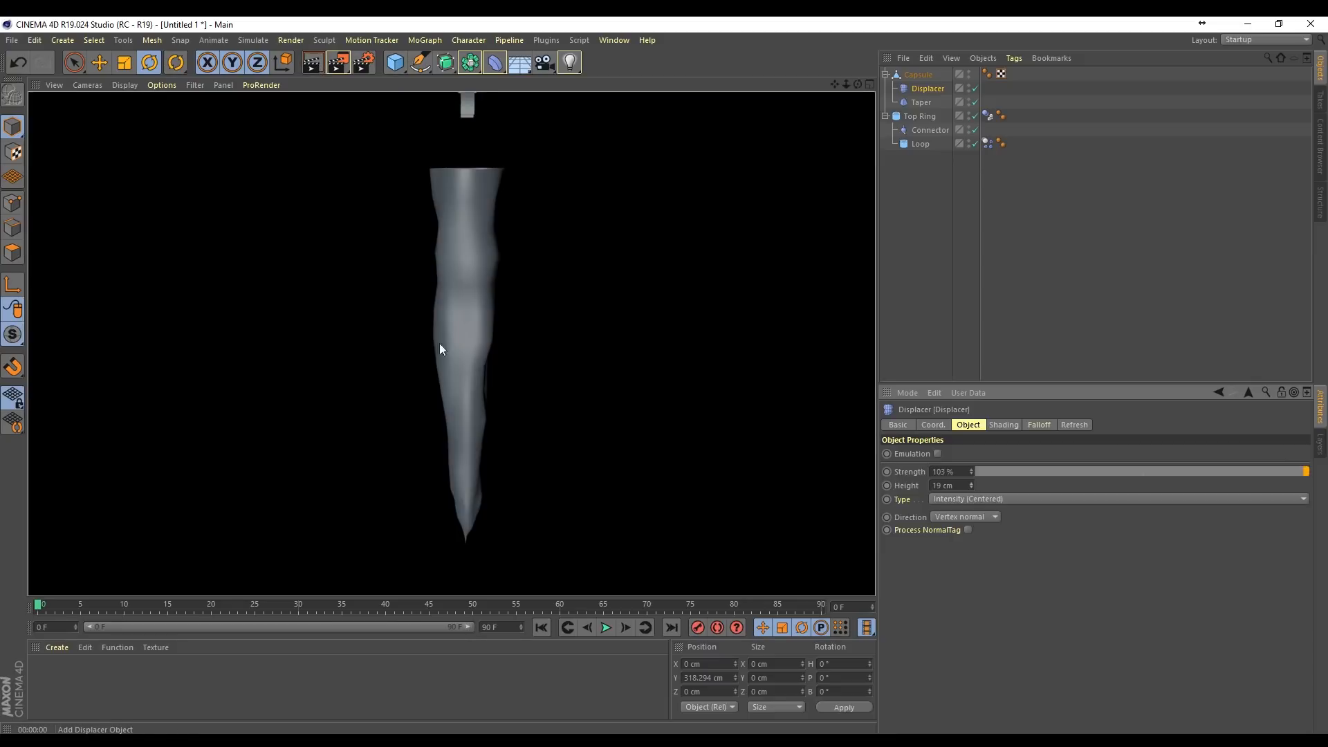
click(1068, 247)
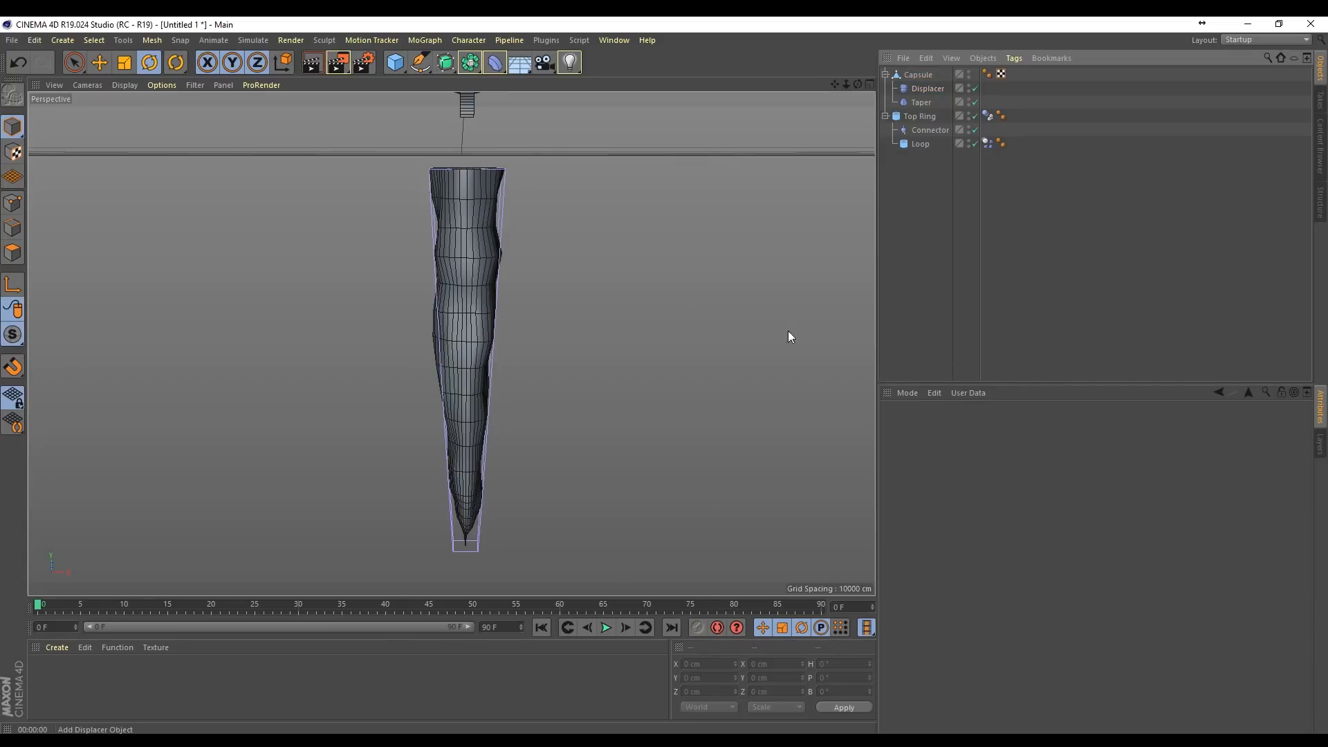
Step: Give the Displacer a Box-shaped falloff and set the falloff value to 0 %
click(927, 88)
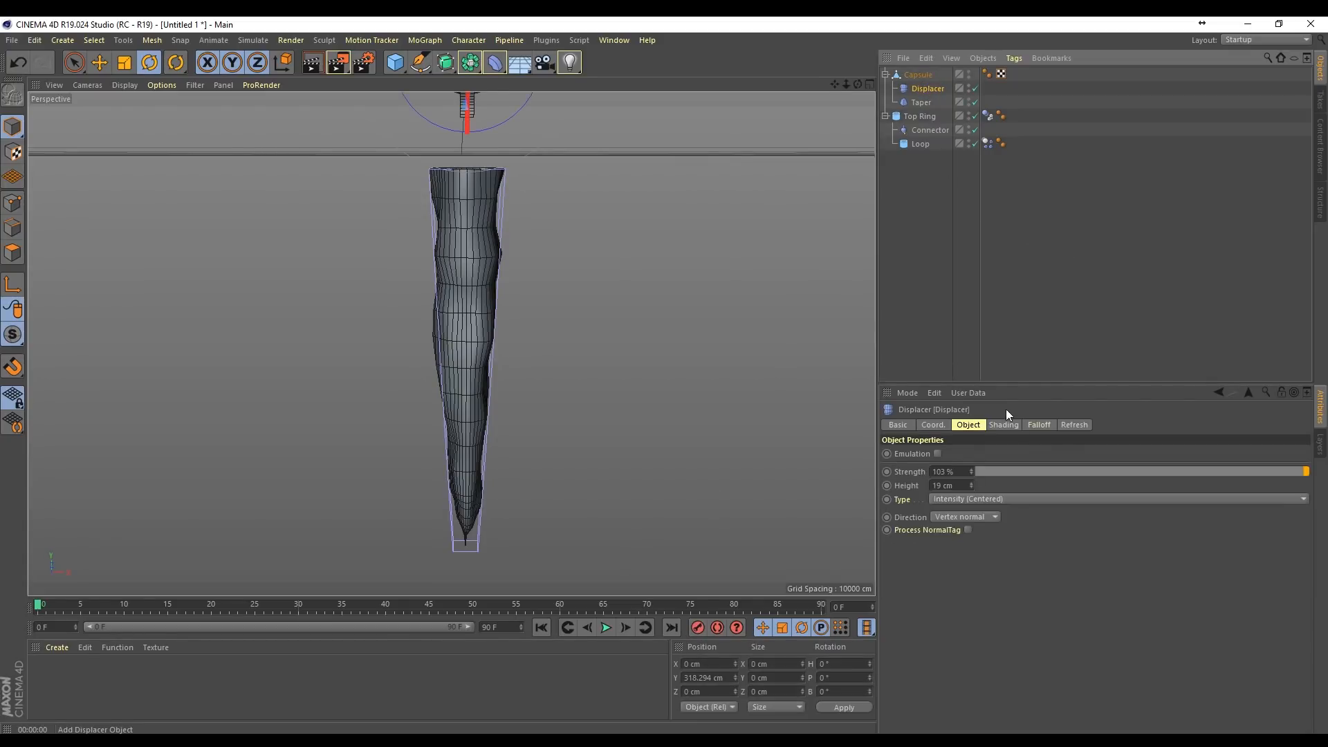
click(1039, 425)
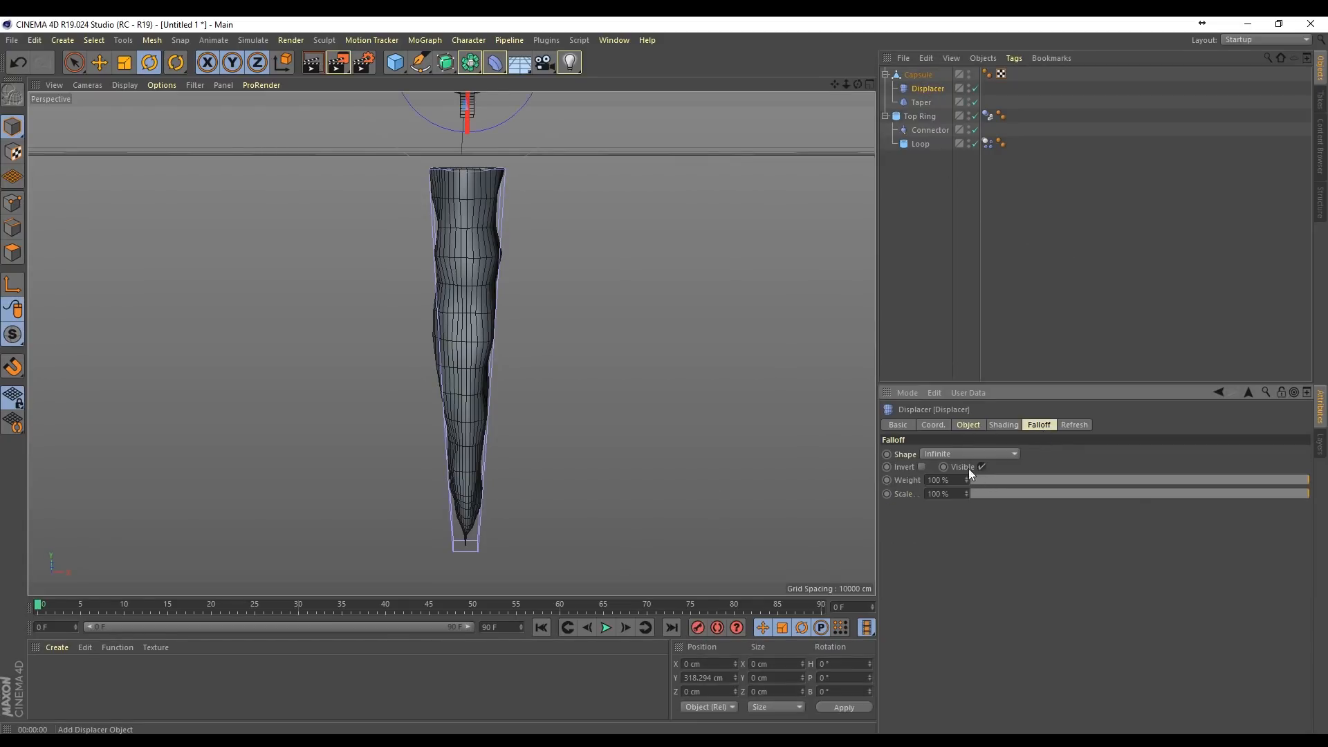
click(958, 453)
click(939, 483)
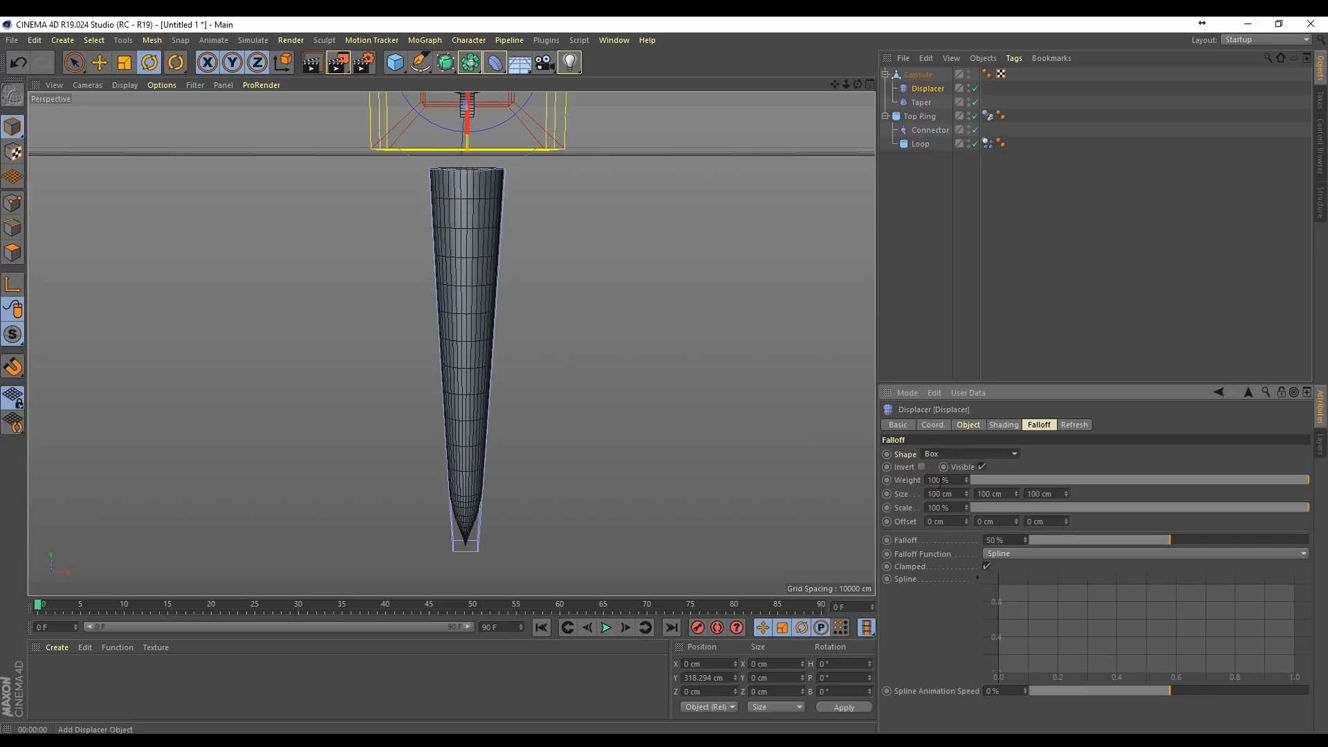
drag(835, 86, 846, 158)
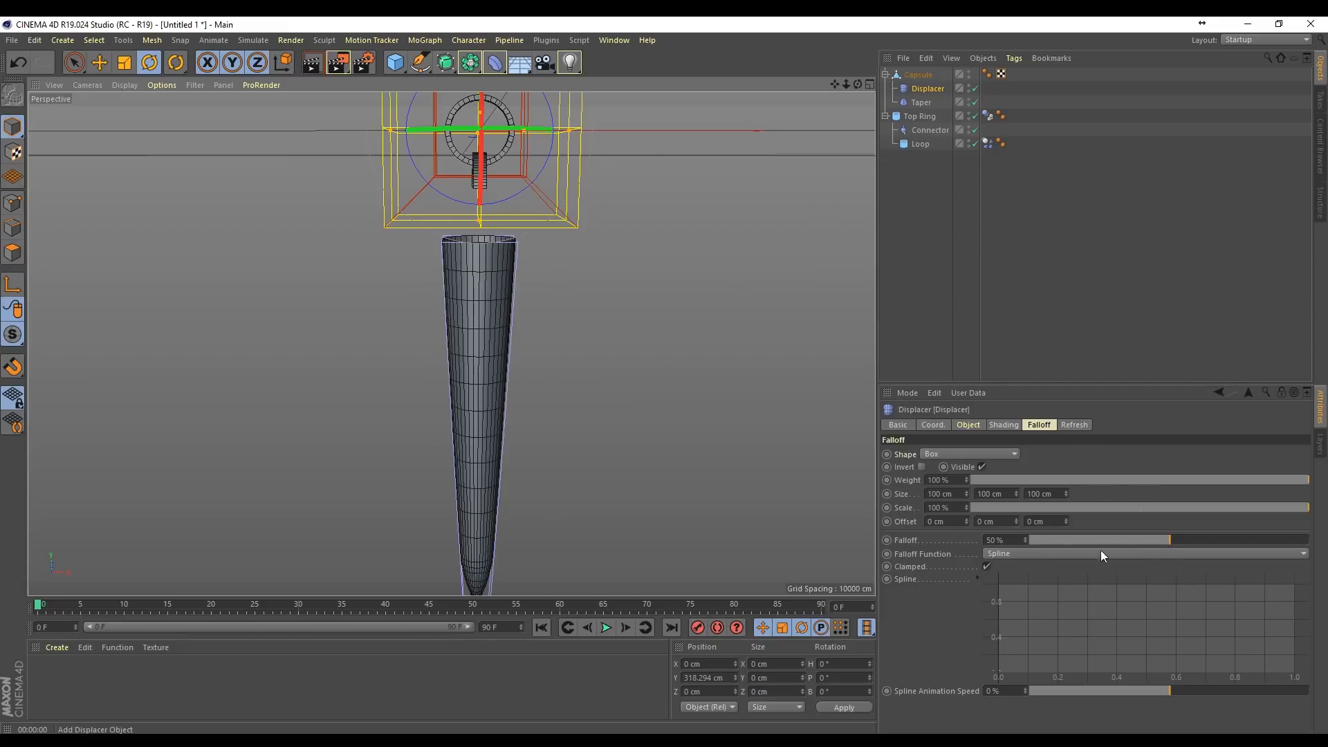
drag(1173, 546, 930, 544)
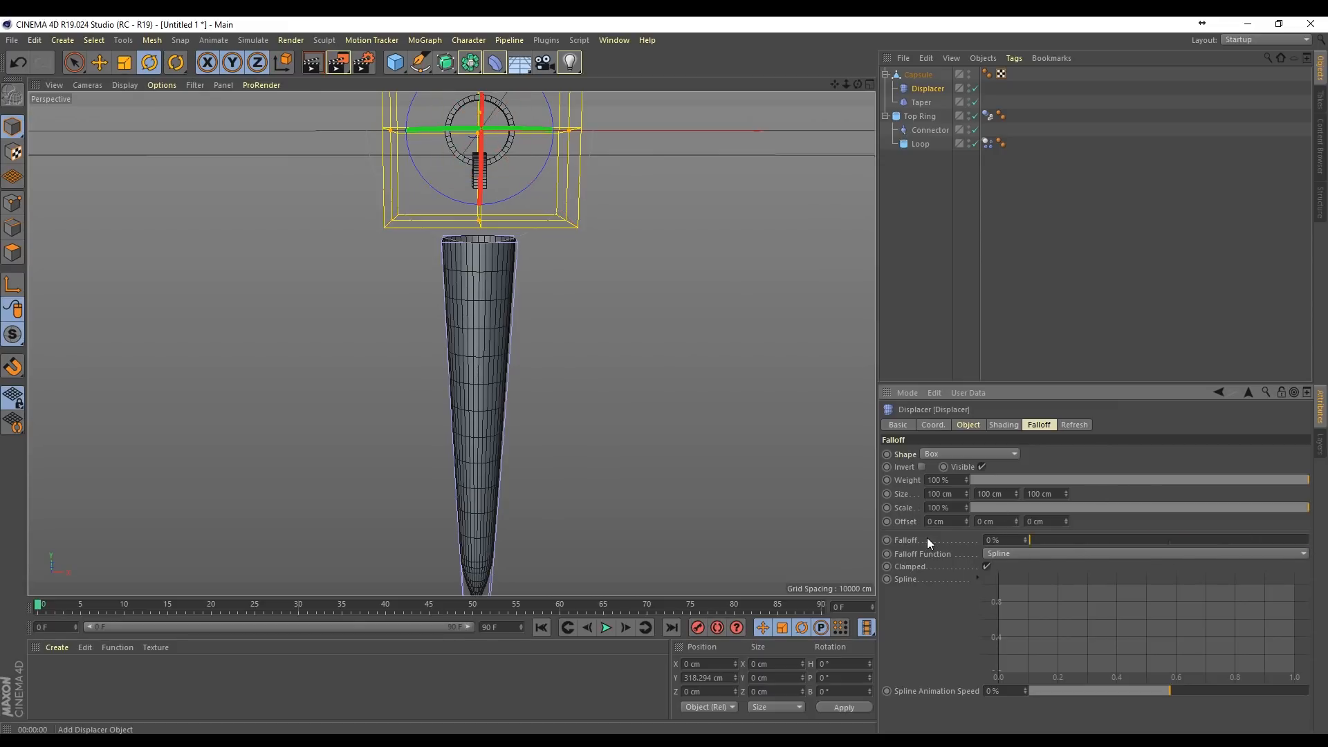
Step: Stretch the falloff box vertically and move the Displacer down to about Y -122 cm, leaving the icicle's top edge outside the box
drag(480, 225, 482, 385)
key(space)
drag(483, 104, 463, 478)
mouse_move(350, 267)
alt+mouse_down()
mouse_move(304, 263)
mouse_move(360, 297)
mouse_move(351, 267)
alt+mouse_up()
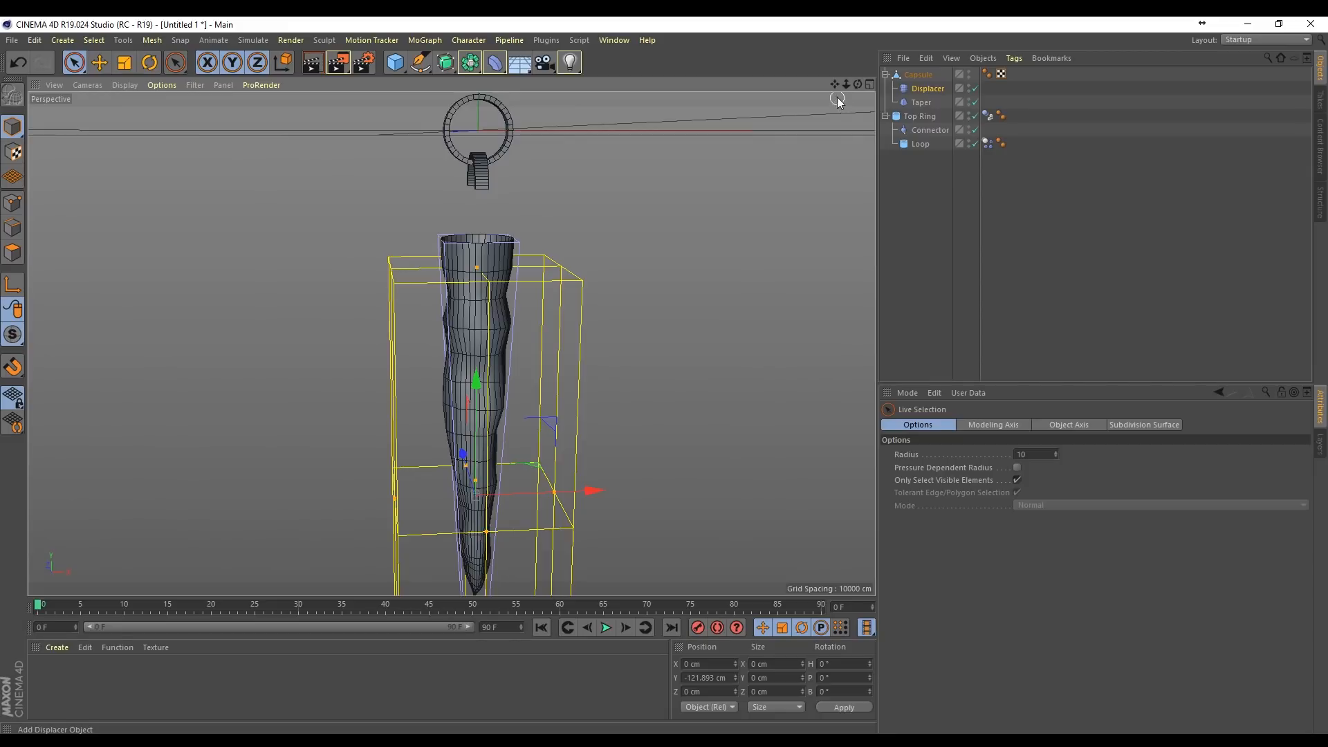
Step: Hide the Displacer and Taper deformer outlines in the editor view, keeping both deformers enabled
drag(834, 83, 837, 1)
drag(834, 84, 844, 242)
click(924, 185)
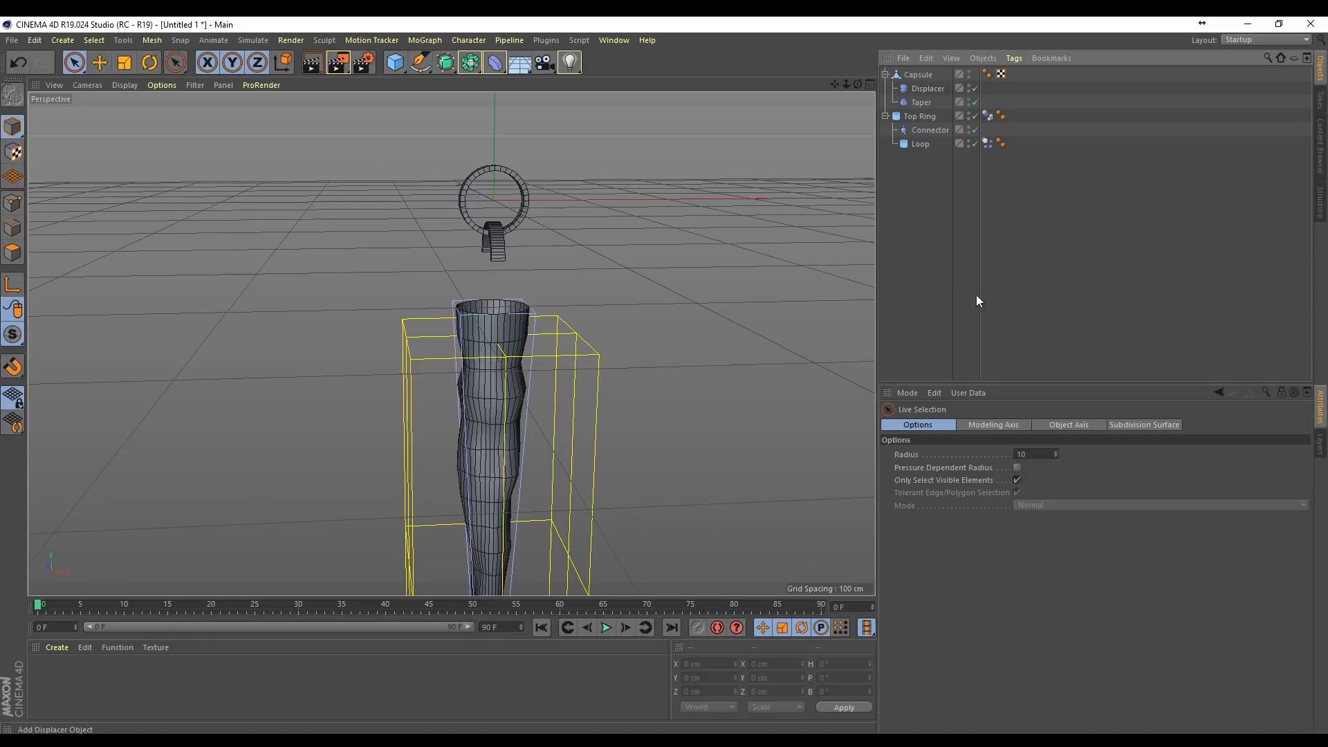
click(972, 89)
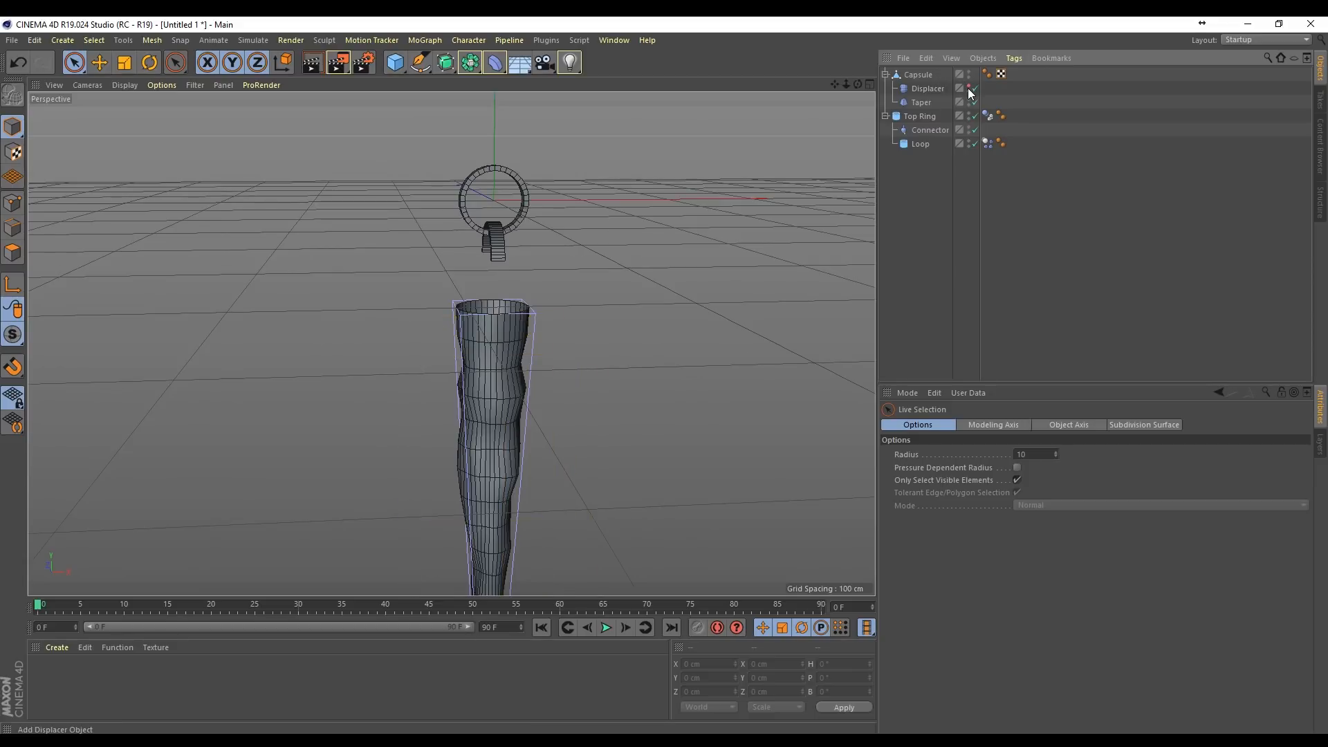
click(973, 104)
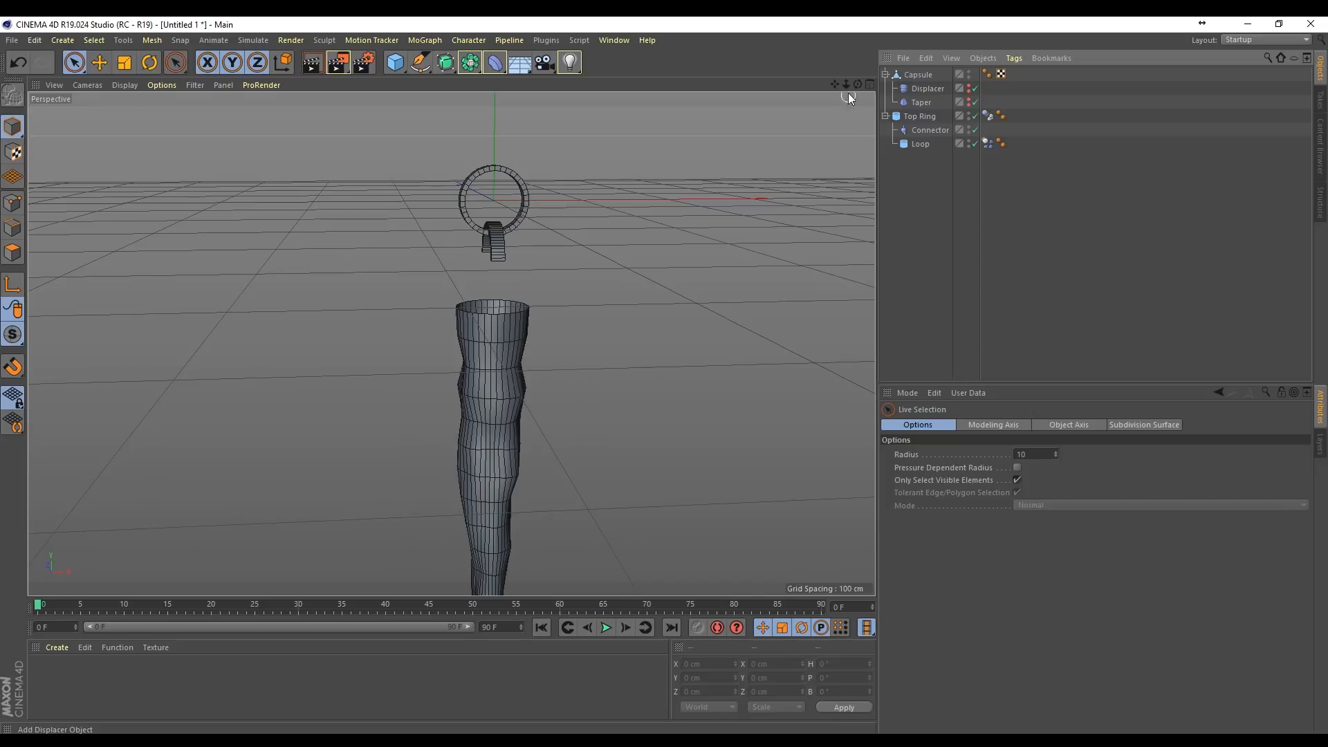
Step: Put the capsule under a Subdivision Surface and preview-render the smoothed icicle
click(914, 70)
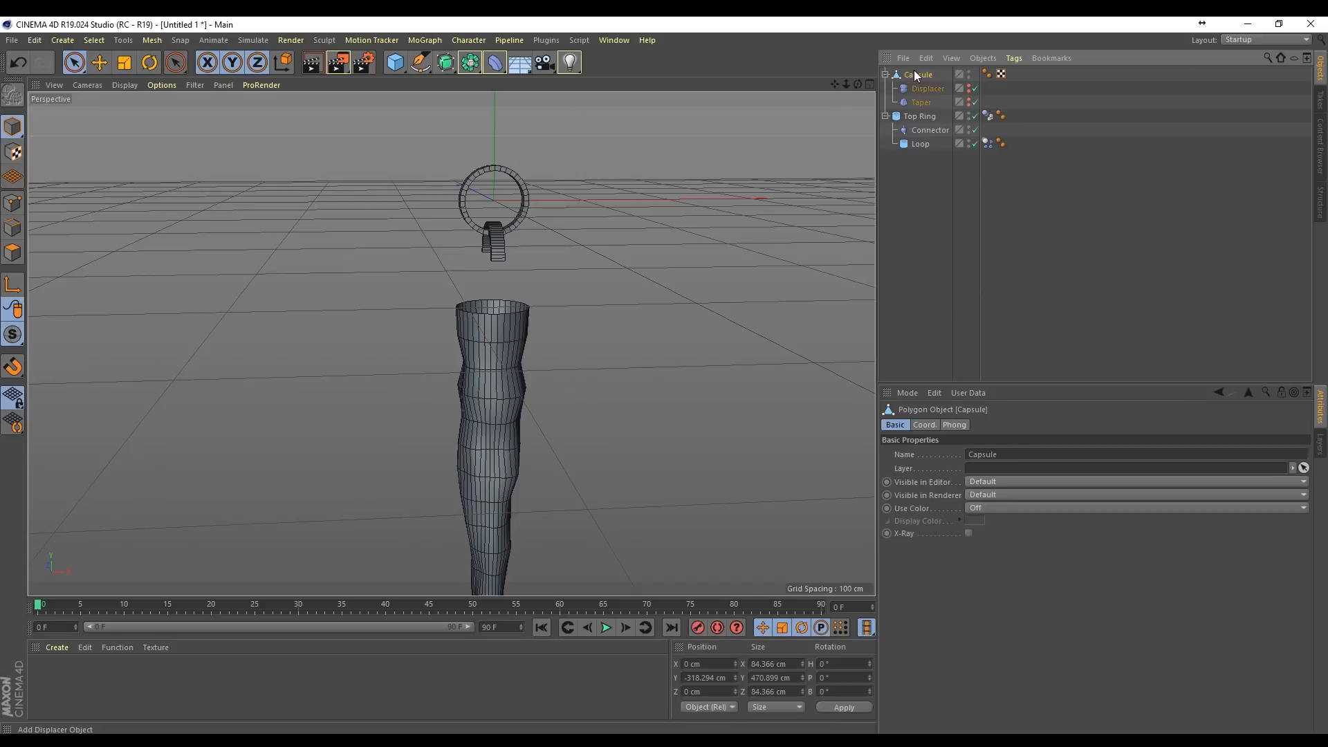
alt+click(445, 63)
alt+middle_drag(418, 453, 455, 346)
click(330, 62)
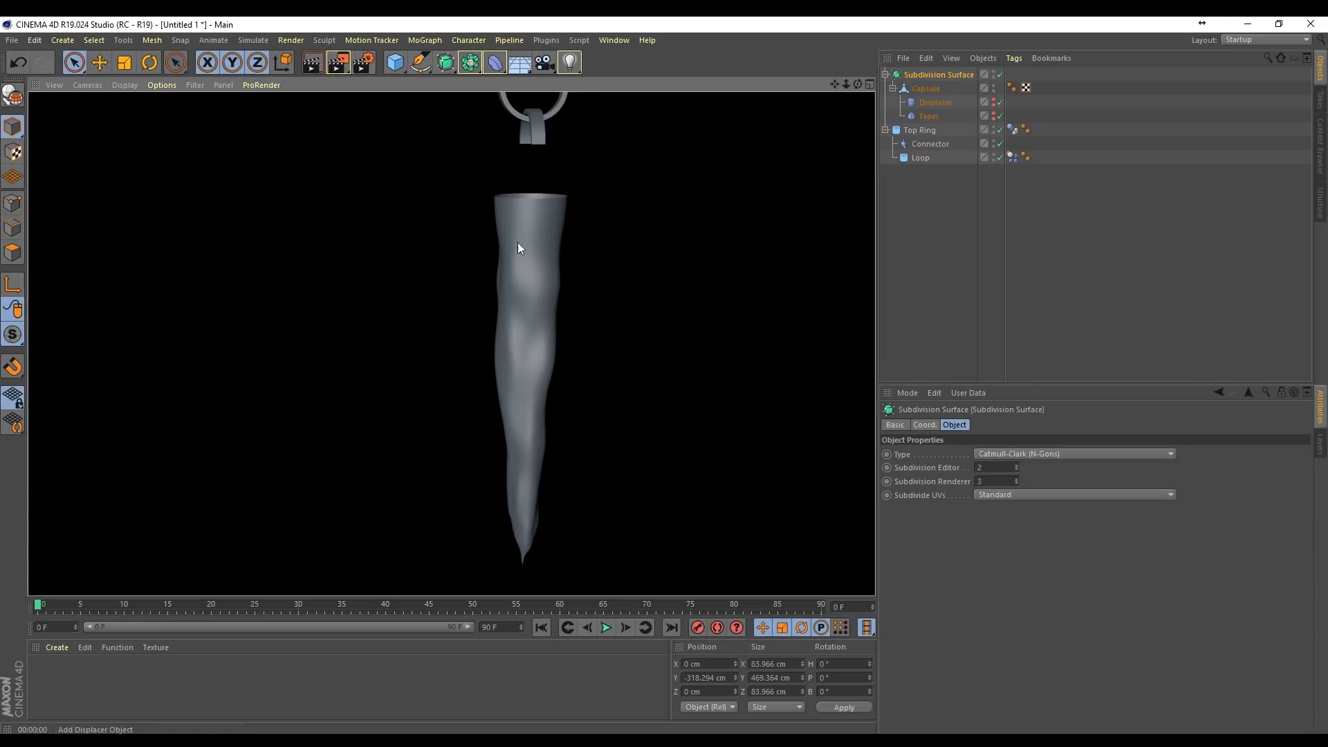
click(1125, 256)
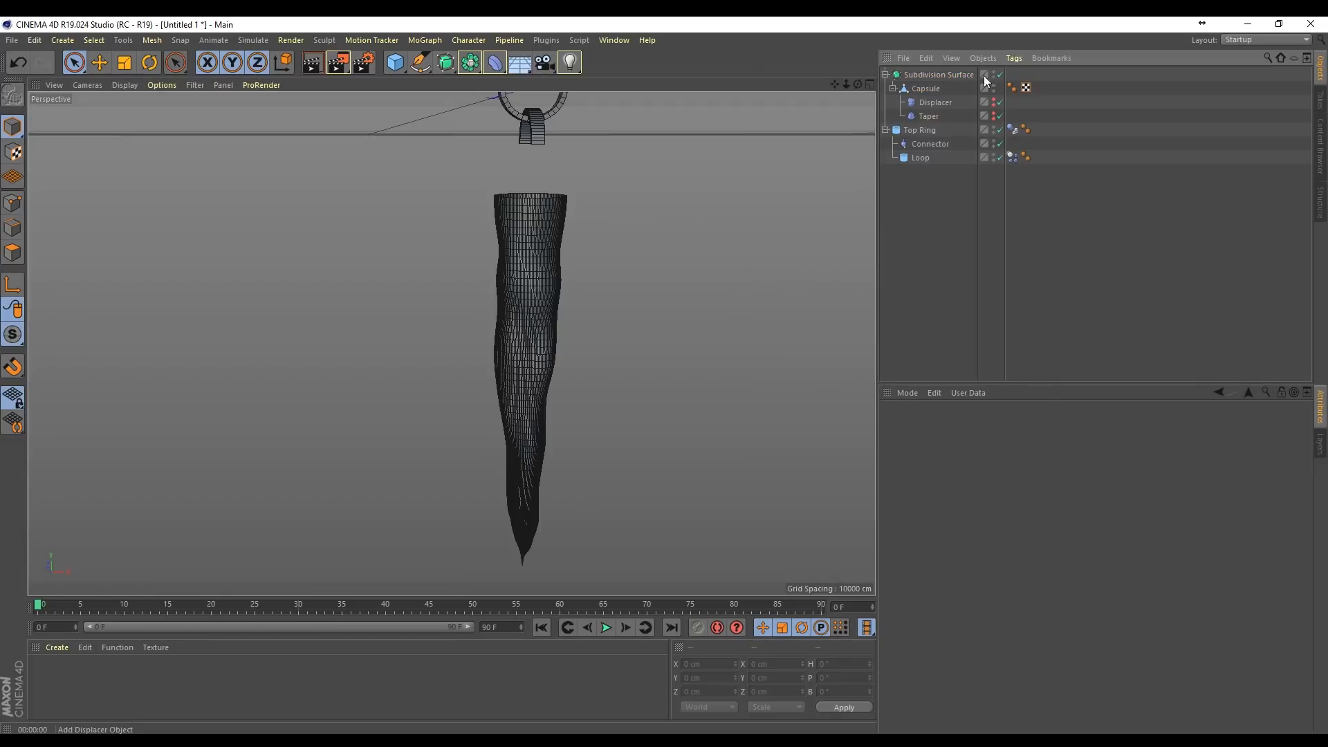
Step: Set the Subdivision Surface's editor subdivision to 0
click(933, 78)
click(1002, 468)
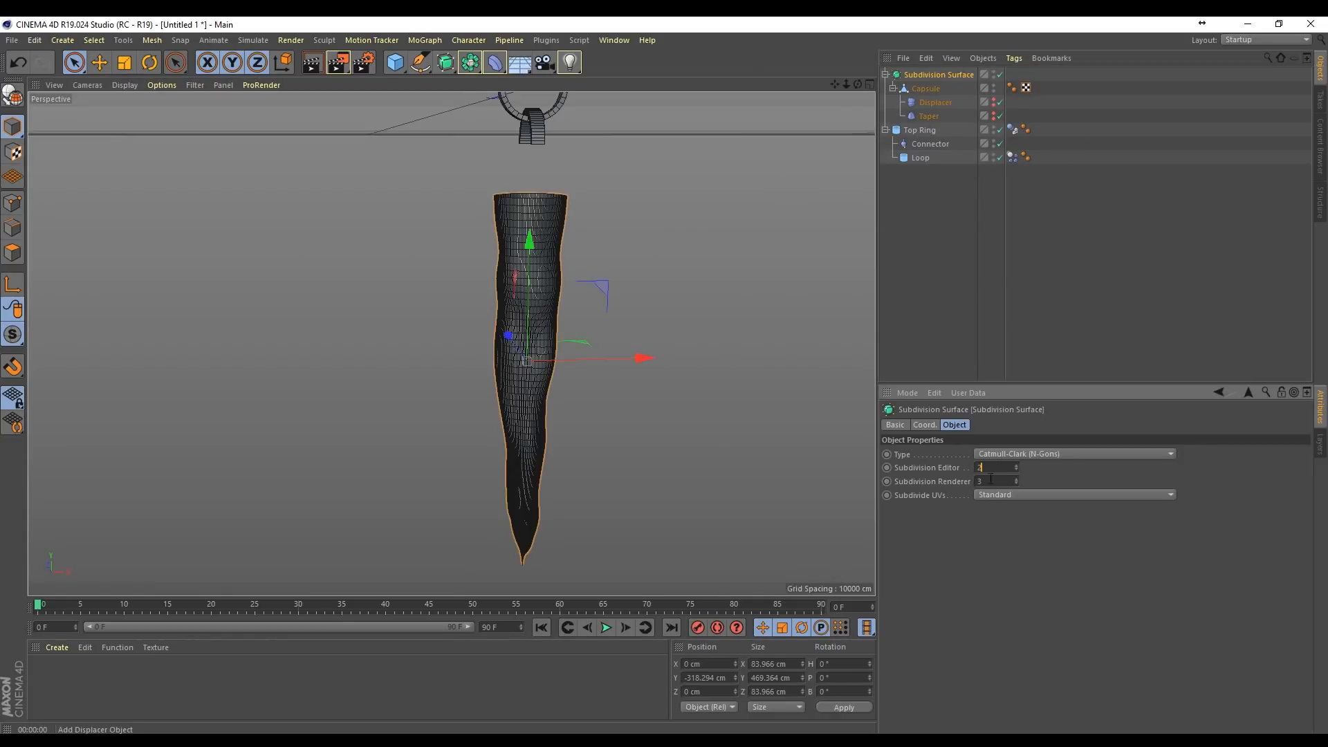
text(0)
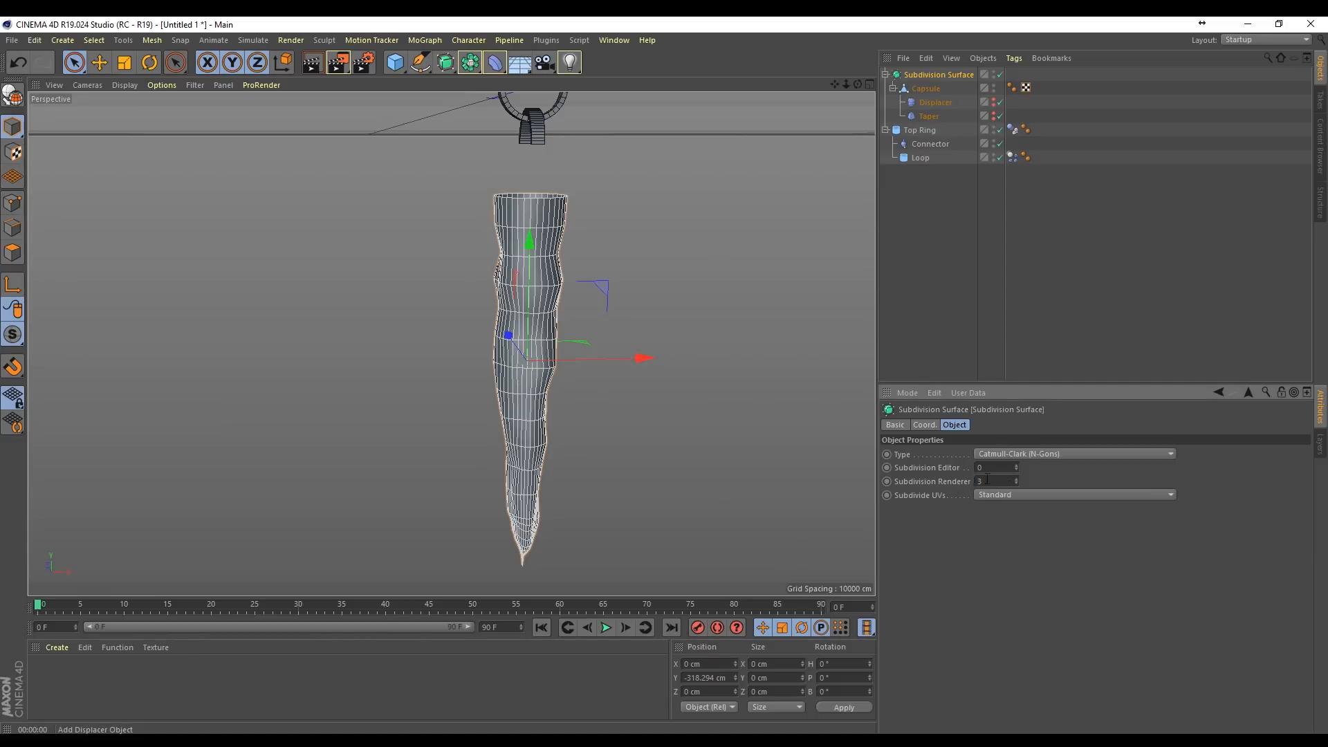
Step: Raise the Subdivision Surface's editor subdivision to 3 and preview-render the icicle
click(982, 480)
key(Up)
key(Up)
key(Up)
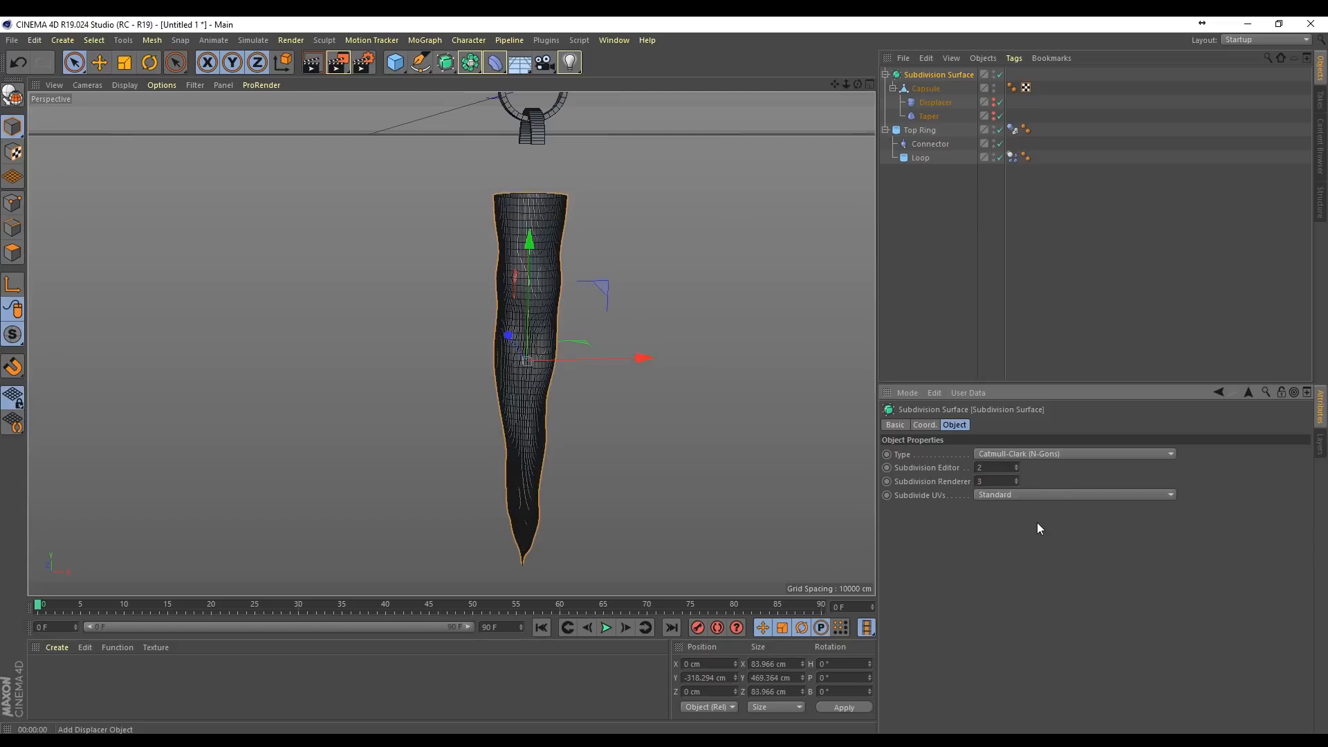
click(314, 64)
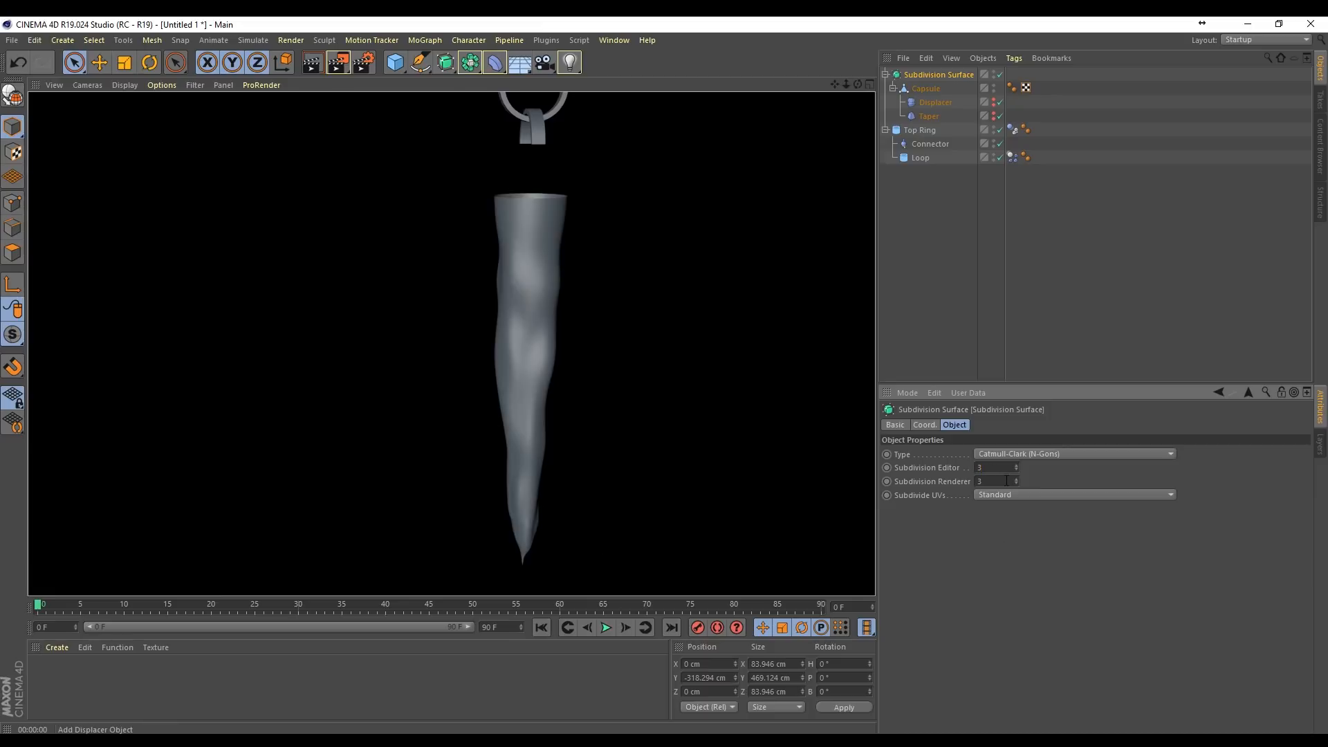
Step: Set the Subdivision Surface's editor subdivision to 0, preview-render the icicle and collapse the object's hierarchy
drag(993, 468, 959, 473)
text(0)
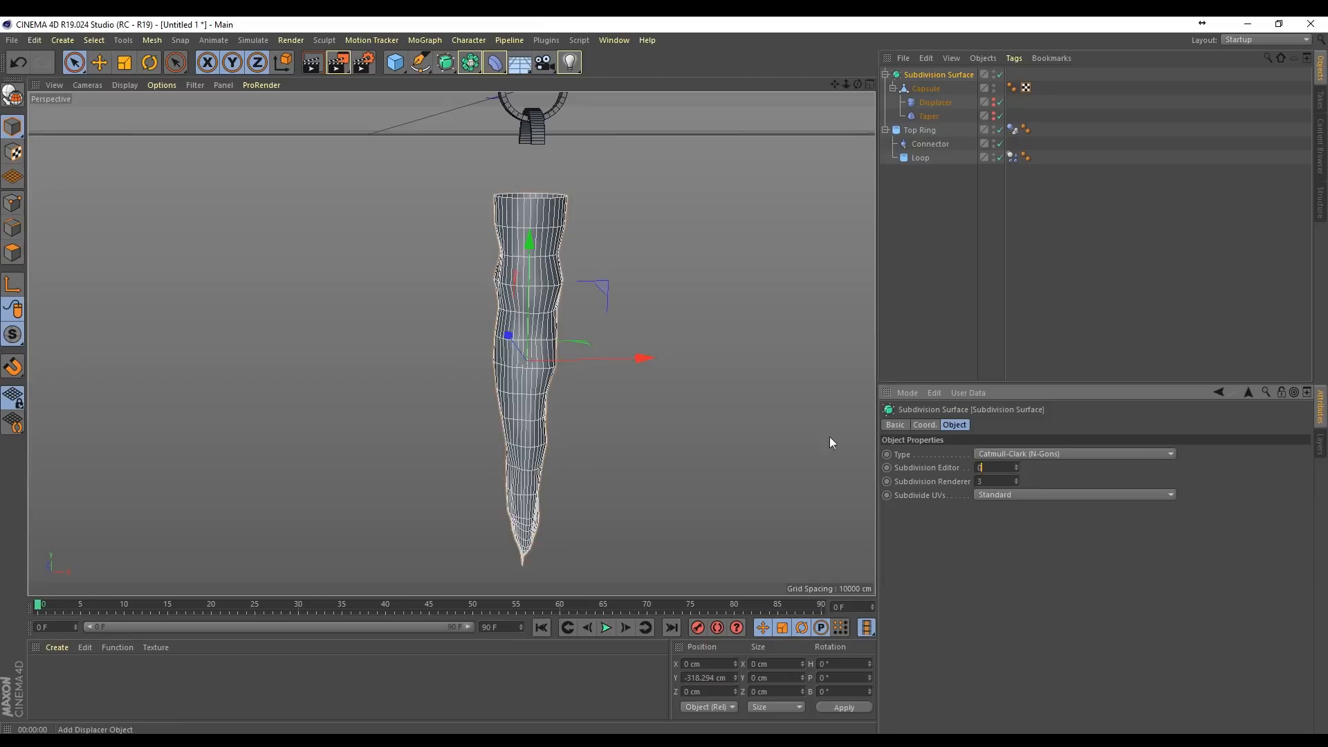
click(314, 65)
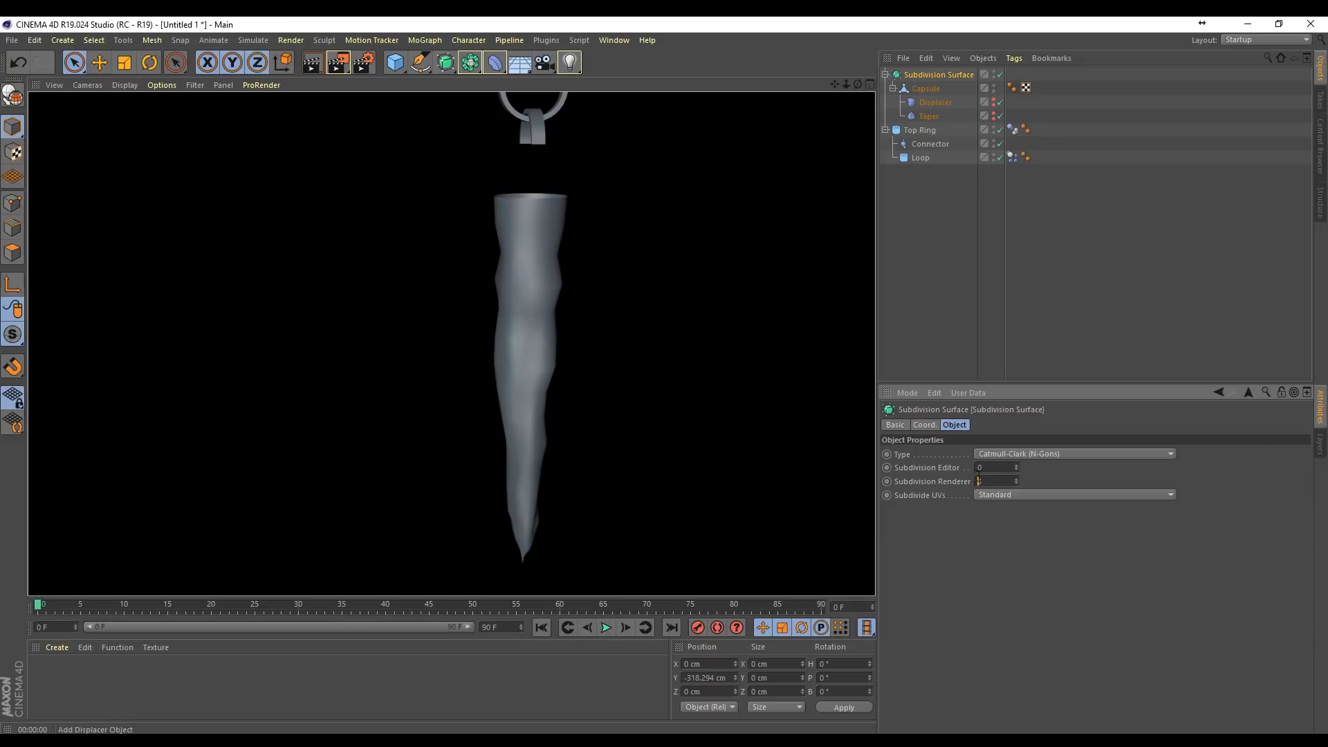
click(1034, 317)
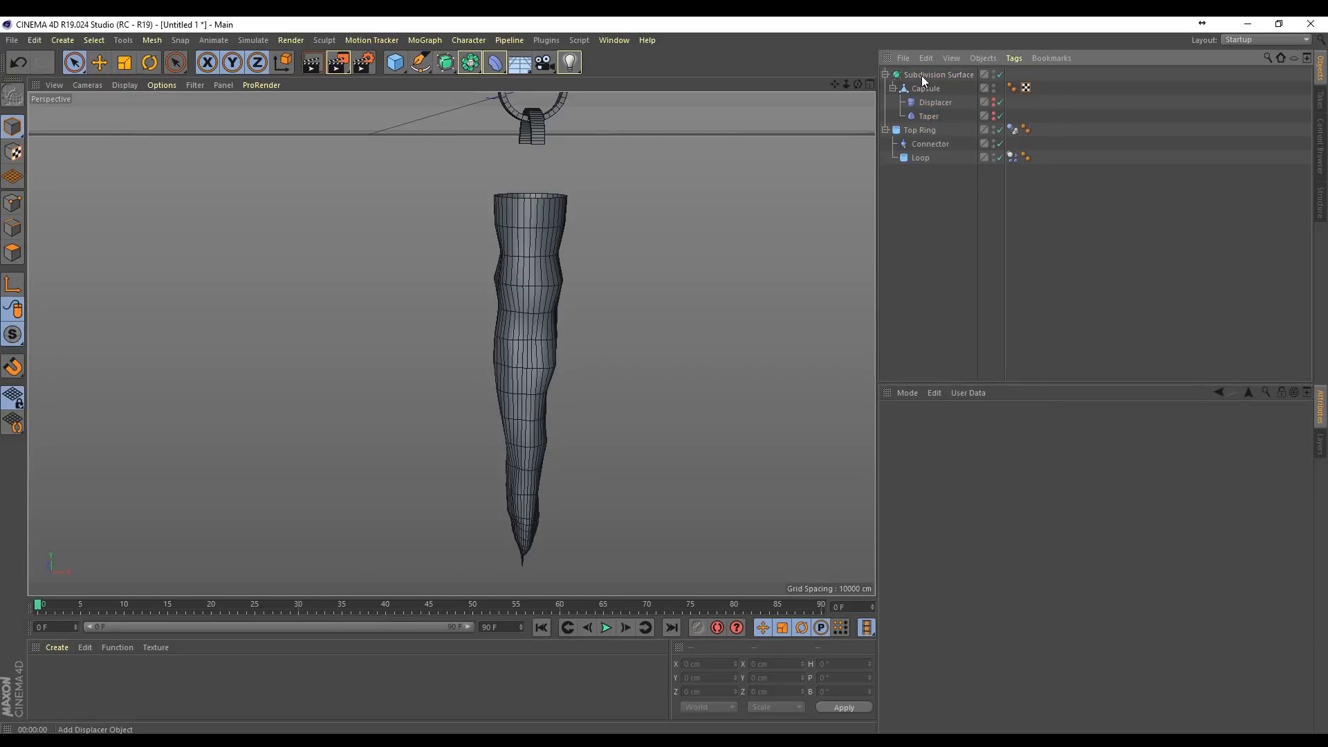
click(933, 74)
click(885, 75)
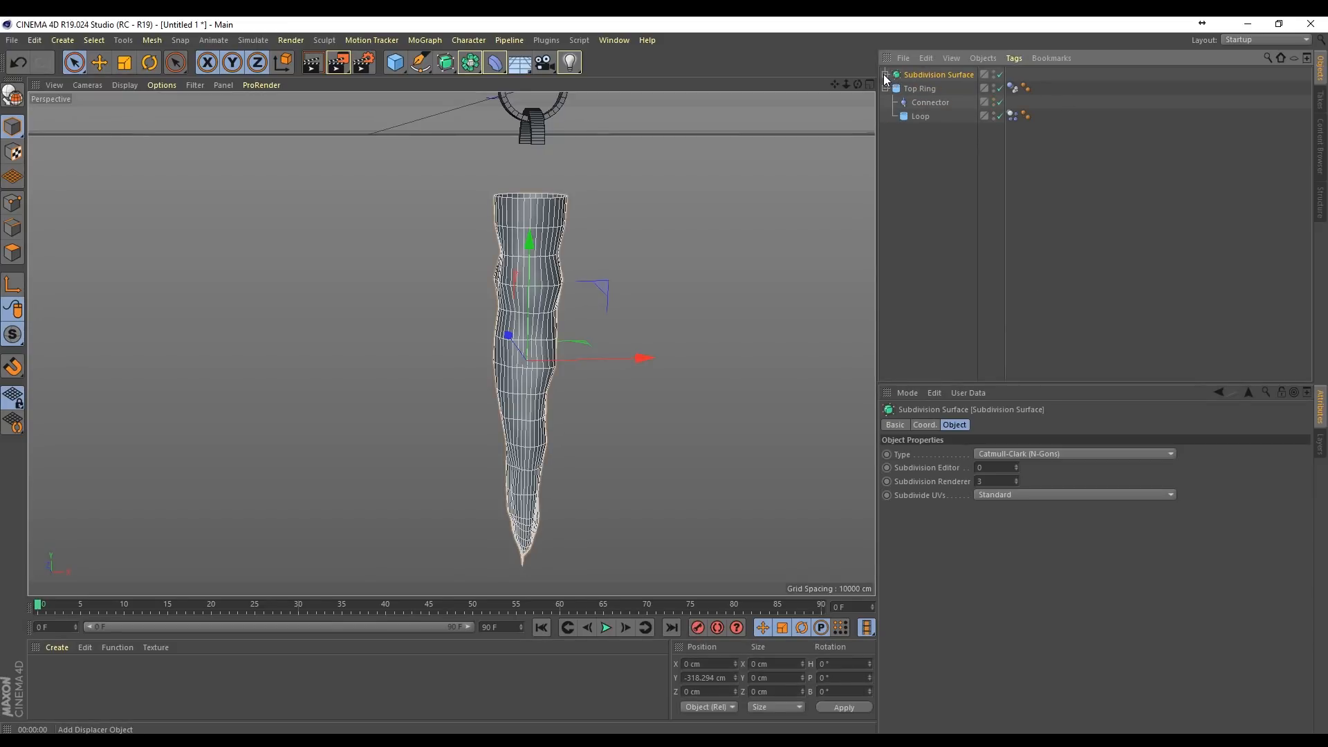
Step: Add a cylinder, shorten it to about 53 cm high and lower it to about Y -103 cm at the icicle's upper end
click(395, 62)
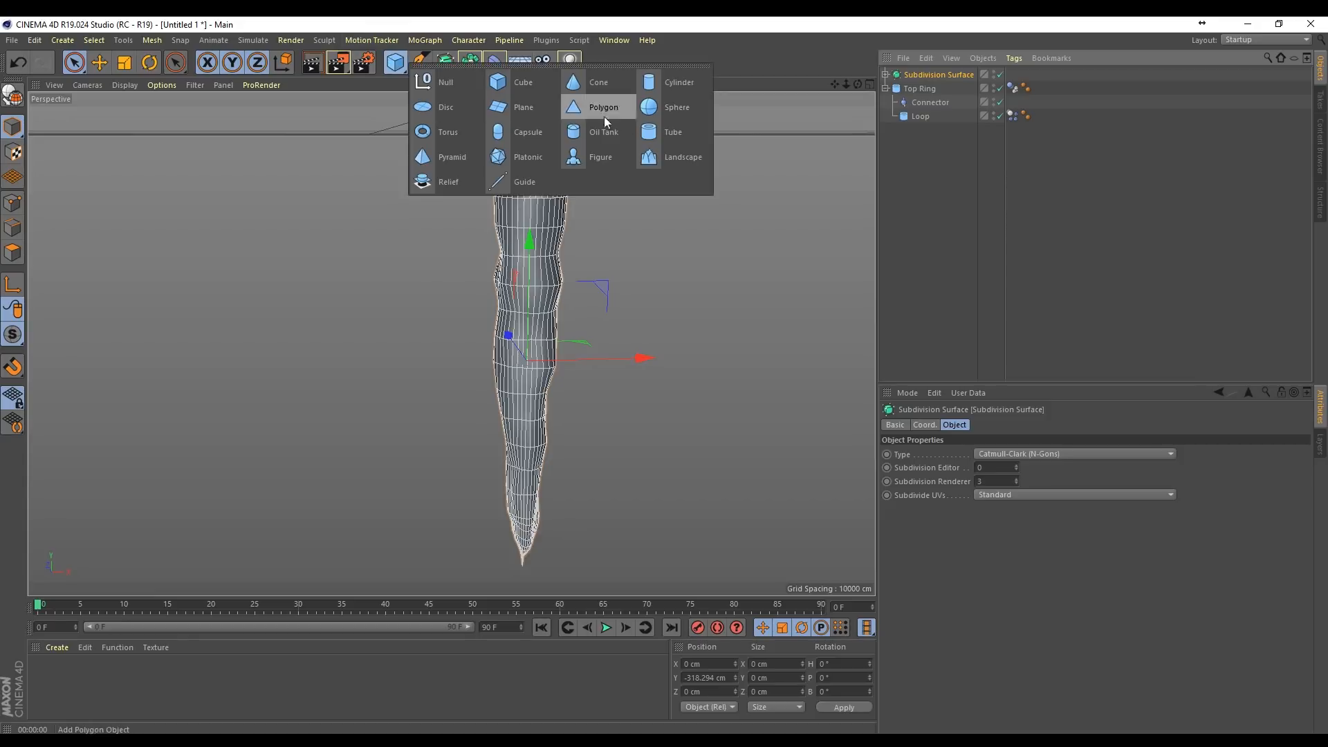
click(672, 84)
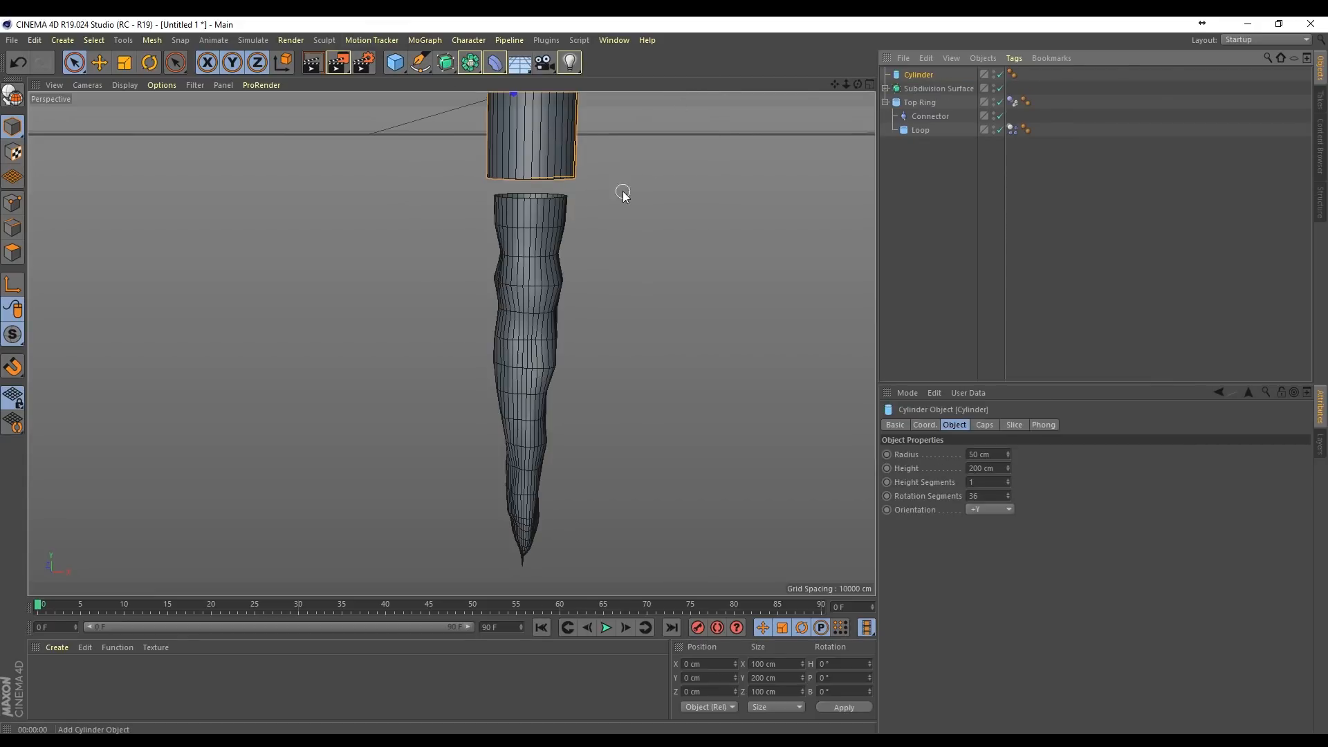
drag(835, 84, 857, 260)
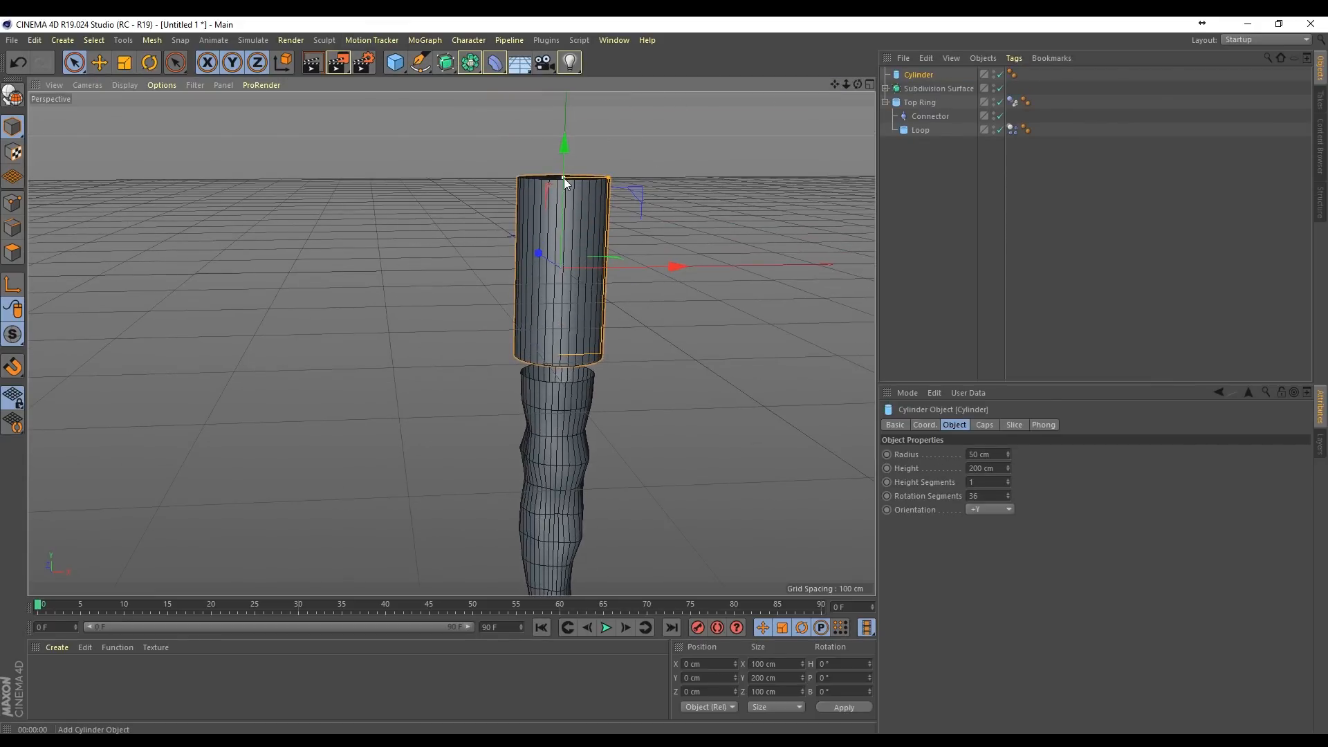
drag(563, 177, 572, 271)
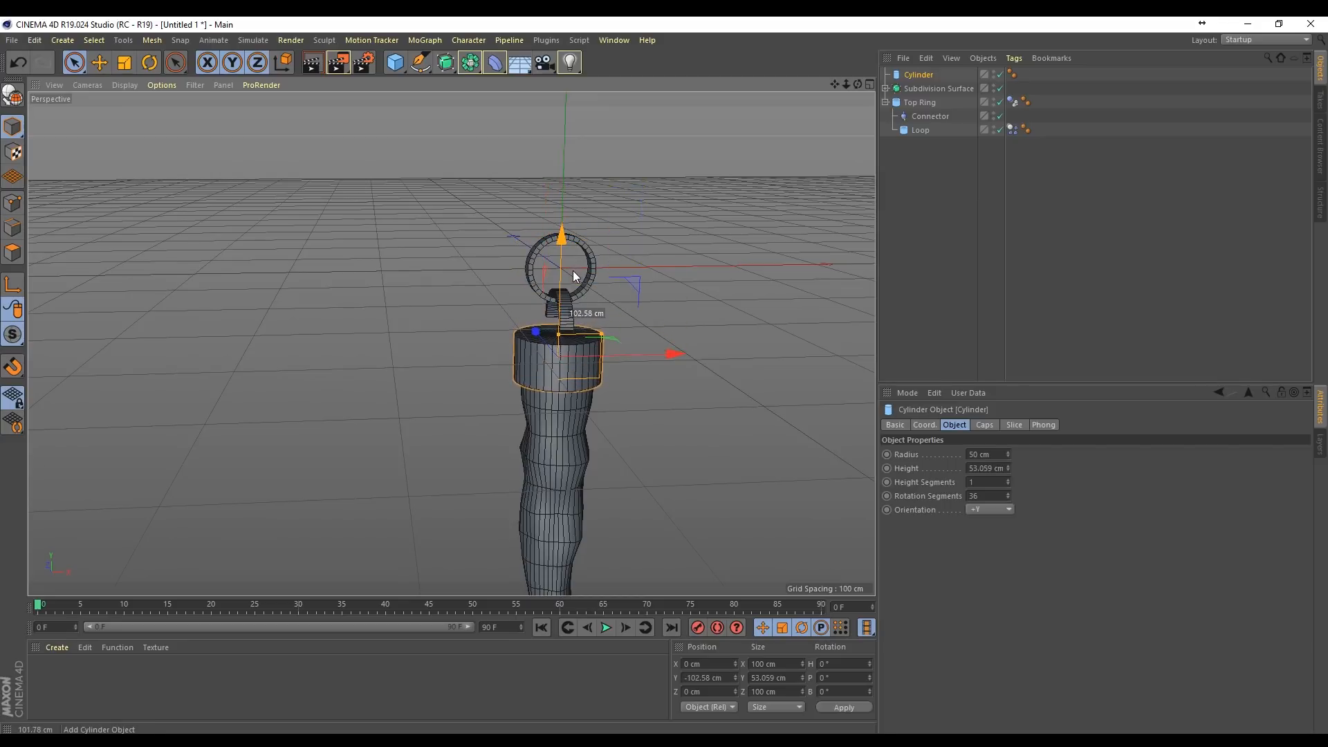
Step: Reduce the cap cylinder's radius to about 43.8 cm and lower it to about Y -117 cm over the icicle's upper end
scroll(554, 313, up, 6)
mouse_move(857, 84)
mouse_down()
mouse_move(867, 74)
mouse_move(854, 97)
mouse_up()
alt+drag(444, 470, 528, 400)
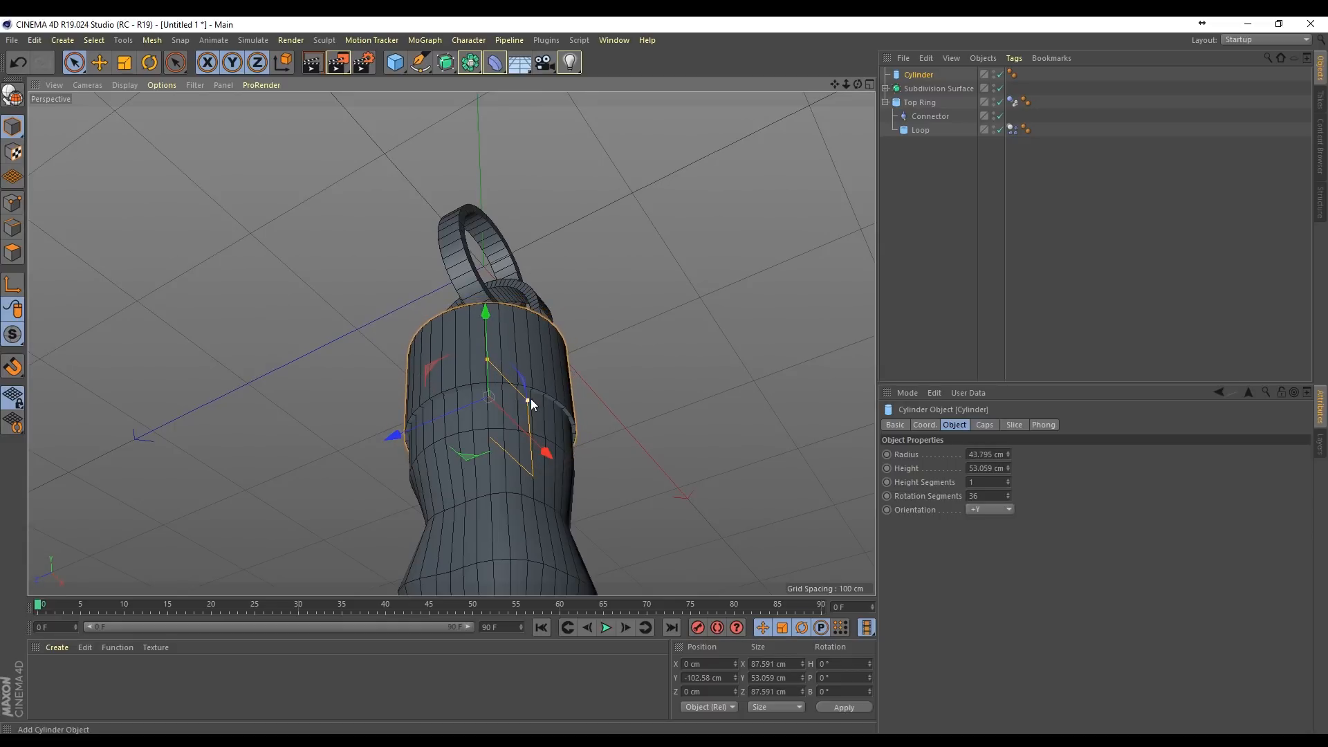
drag(483, 308, 489, 334)
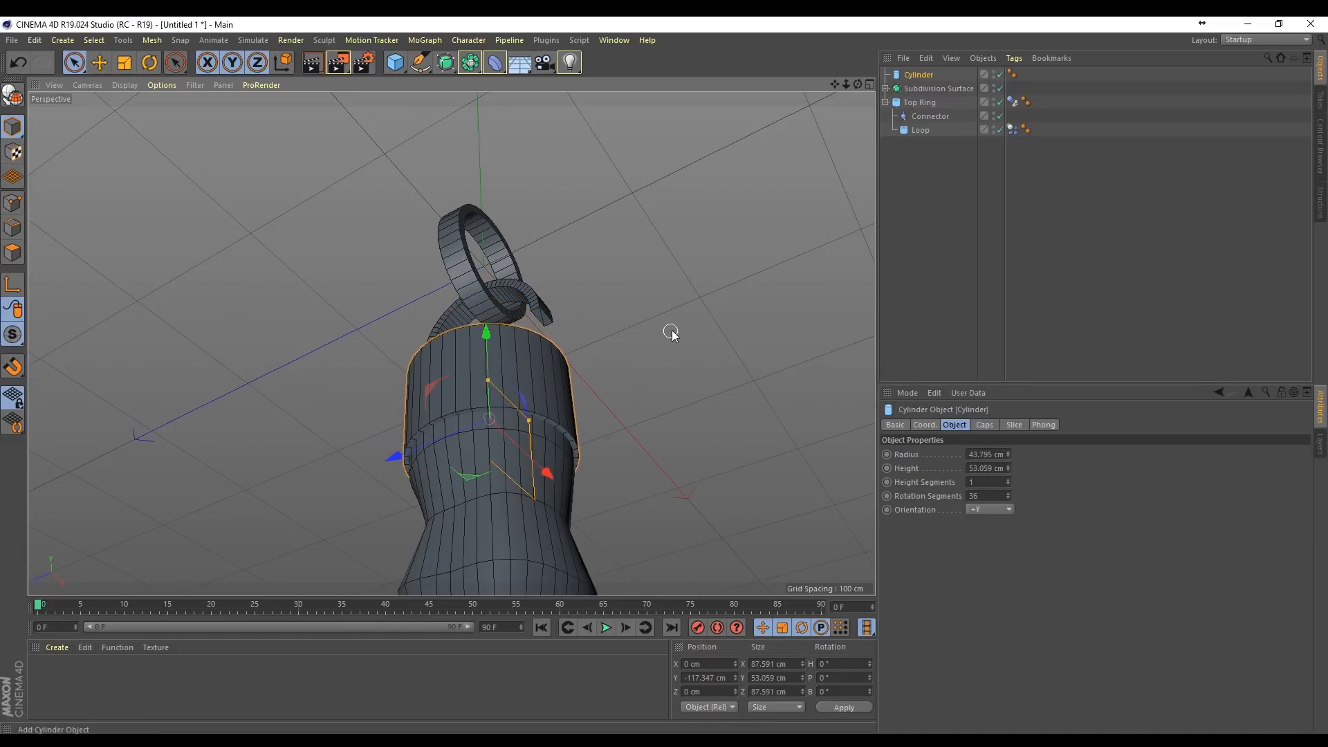
Step: Move the Cylinder and Subdivision Surface up together by about 34 cm to meet the loop, and nest both under Top Ring
alt+drag(671, 335, 617, 441)
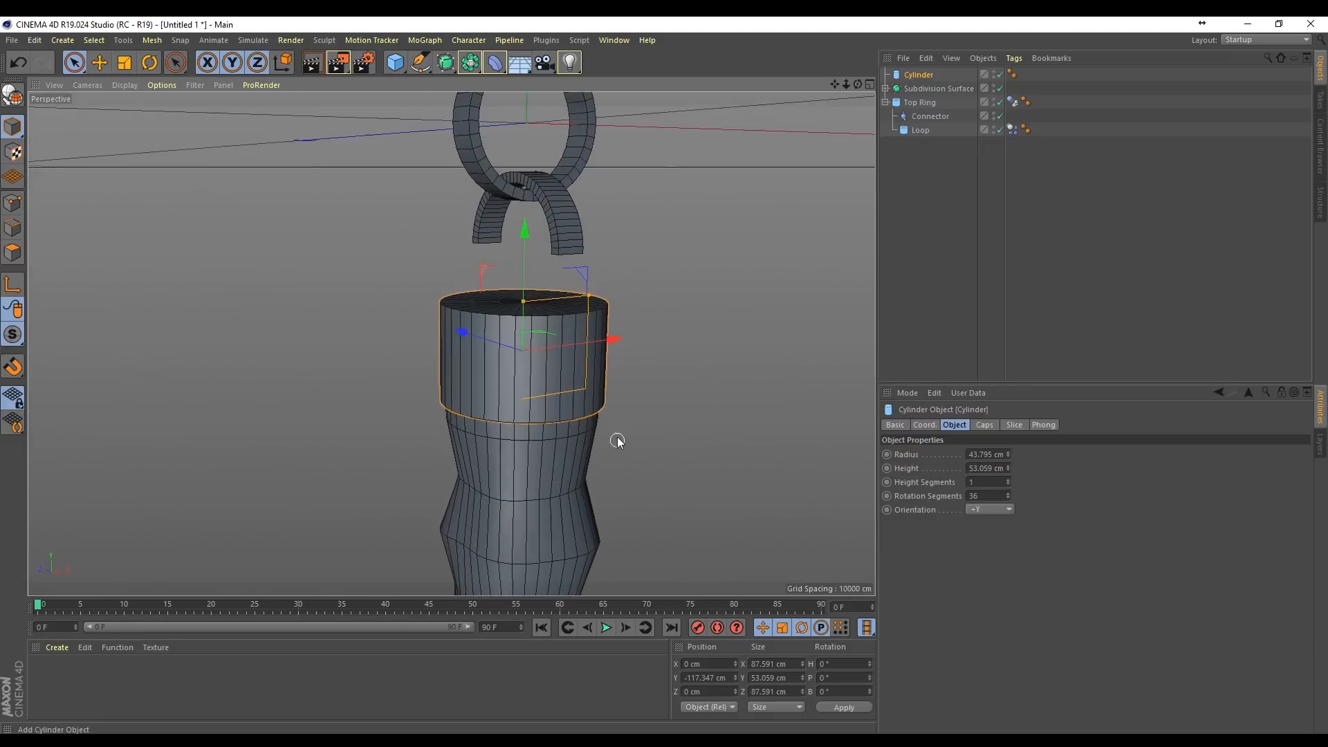
ctrl+click(918, 89)
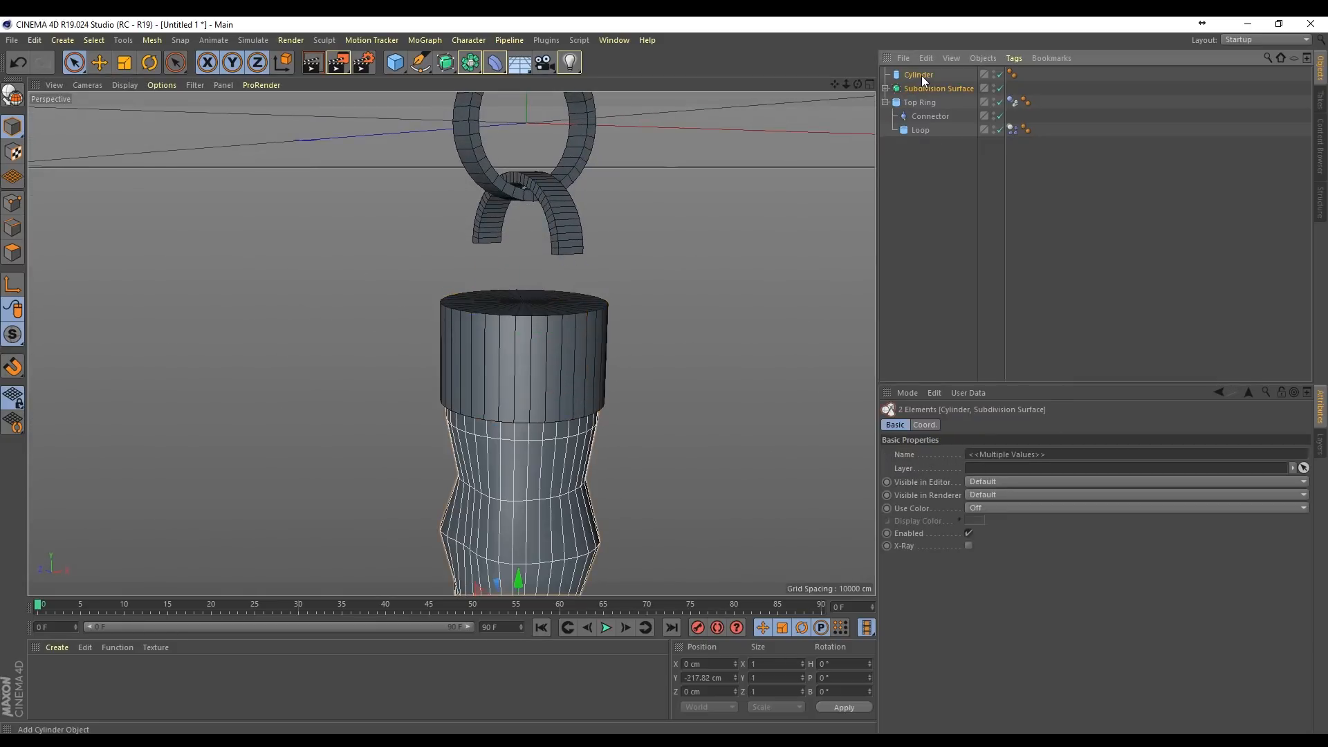
drag(523, 415, 526, 363)
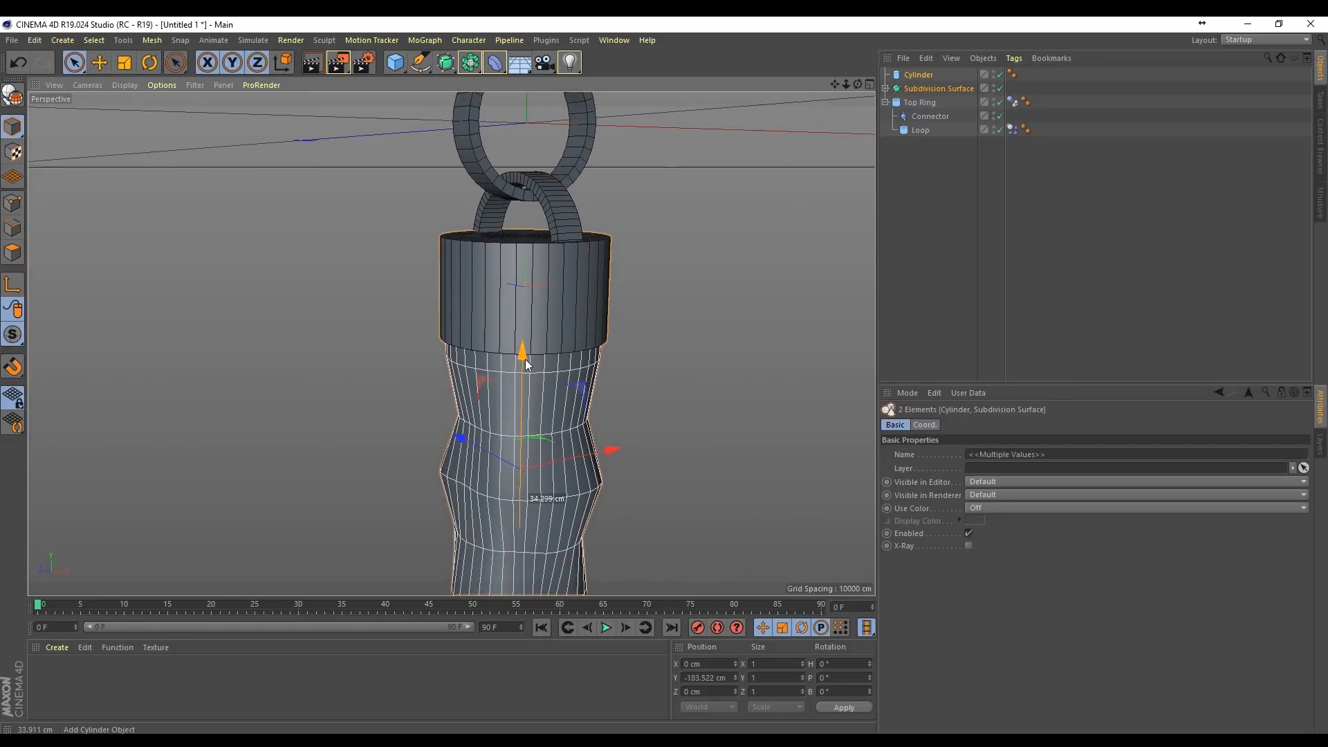
drag(922, 90, 919, 135)
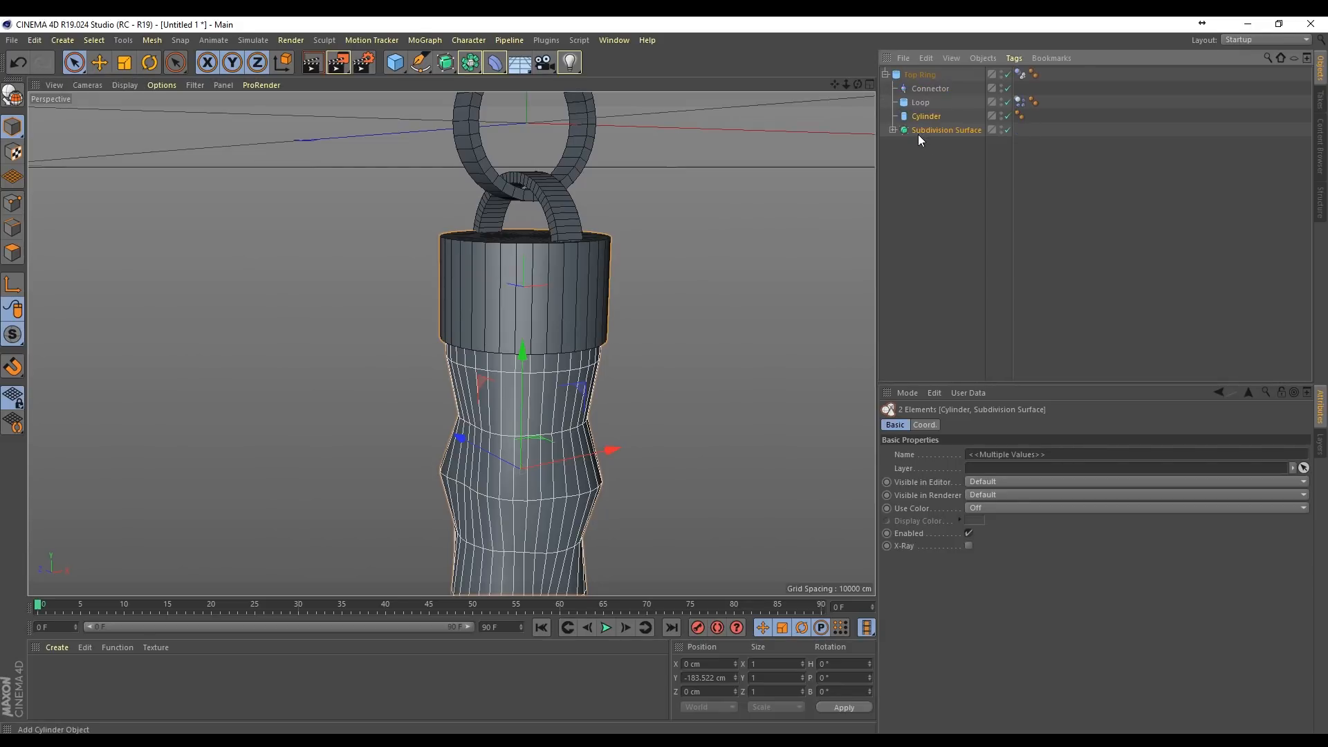
click(964, 209)
Step: Play the dynamics simulation with the cap and icicle under Top Ring, and rewind to the first frame
alt+right_drag(677, 443, 657, 599)
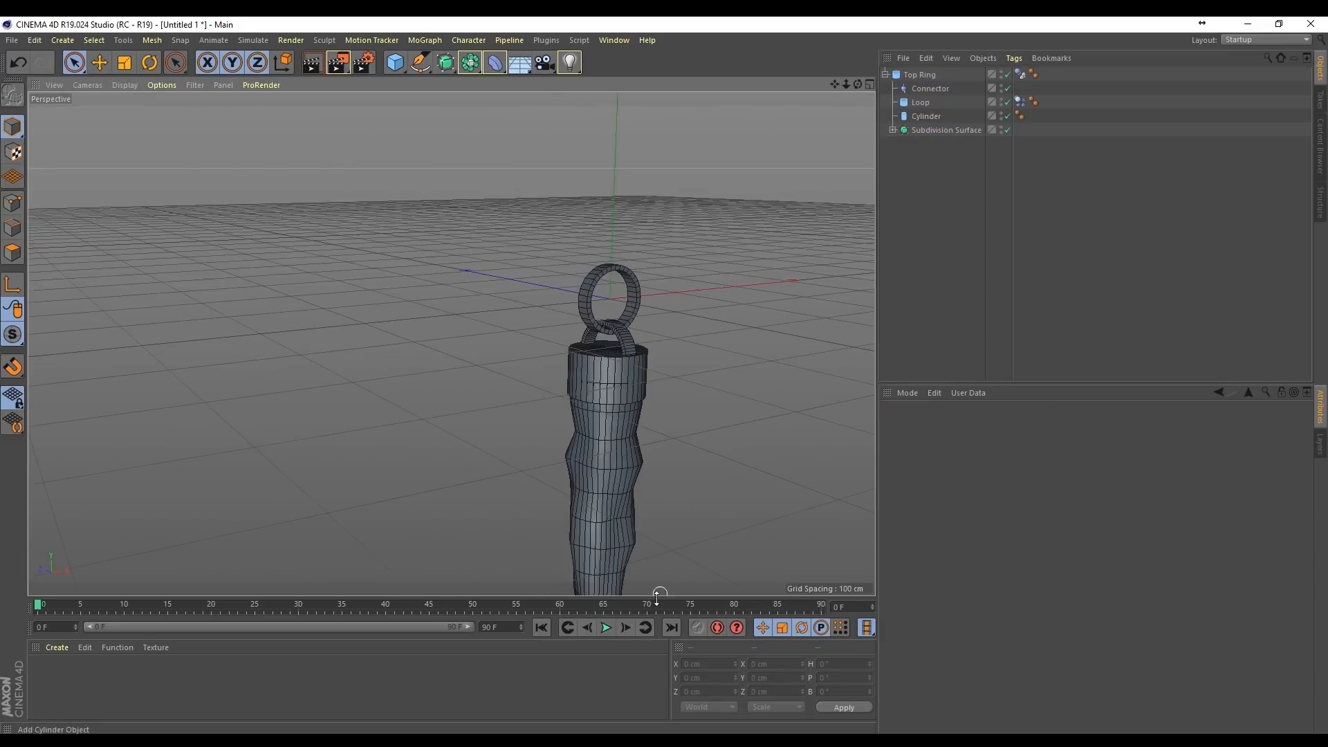
click(606, 627)
click(607, 626)
click(542, 628)
Step: Tilt the Connector, Loop, Cylinder and Subdivision Surface together to a pitch of about 4.6°
drag(855, 84, 785, 243)
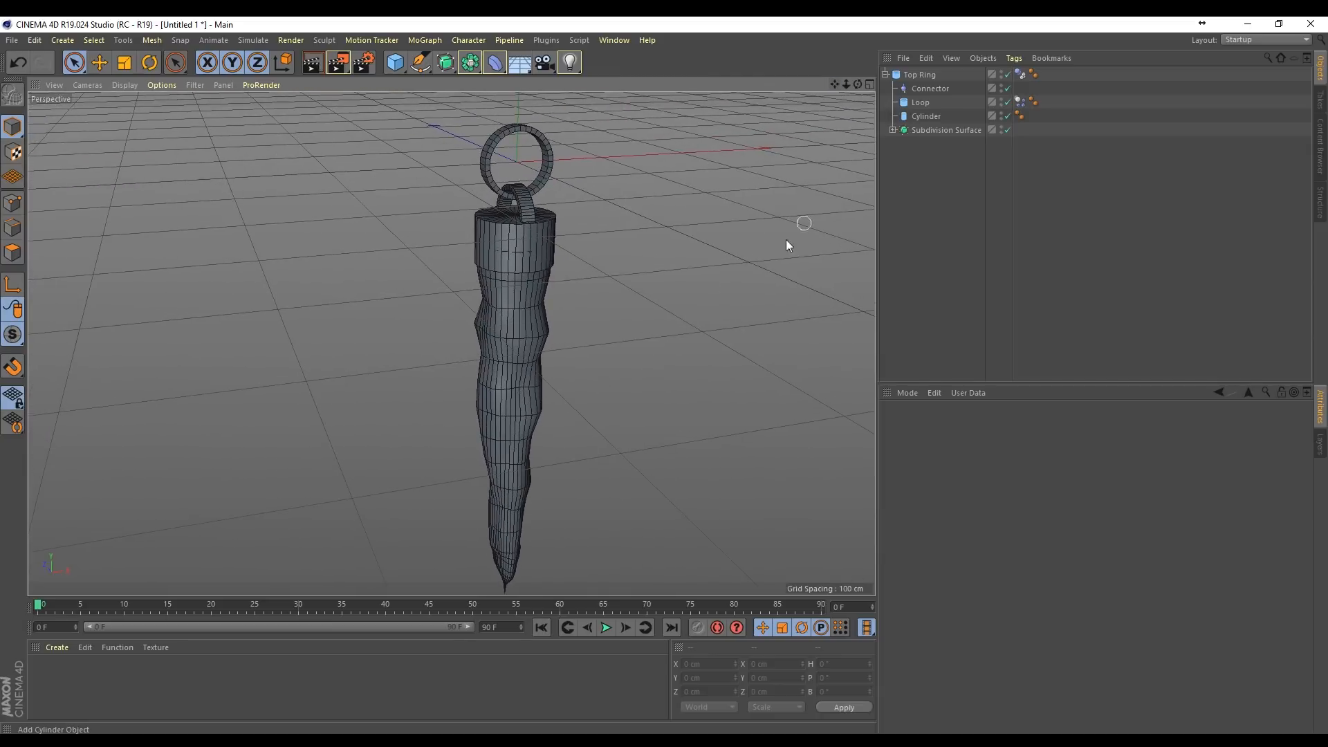
click(885, 74)
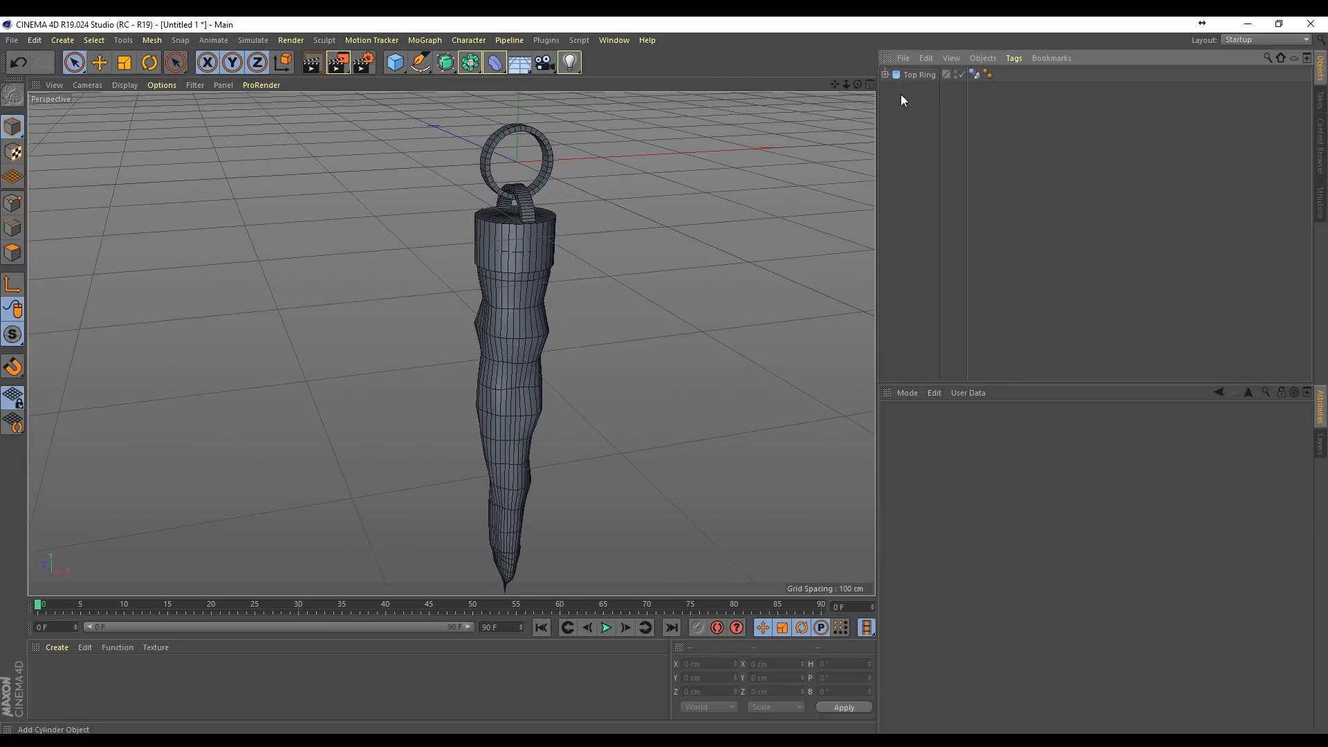
click(904, 75)
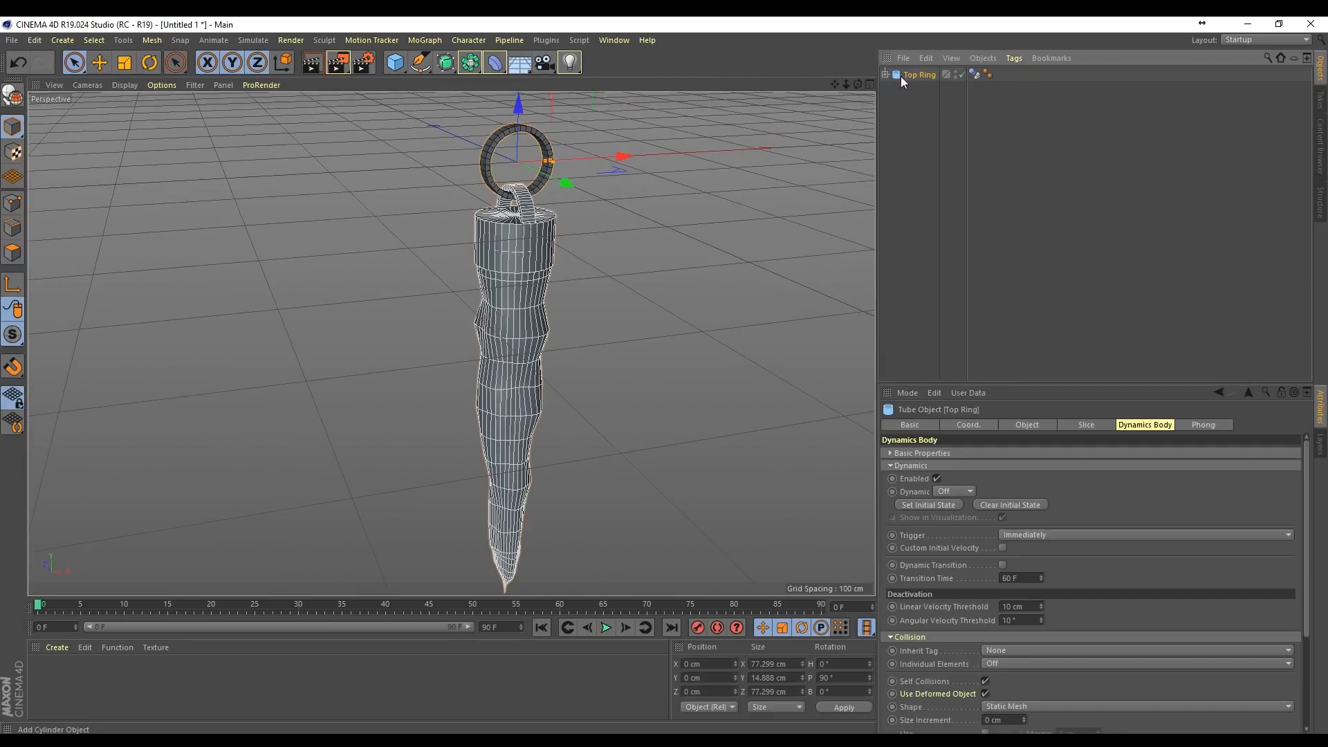
click(885, 74)
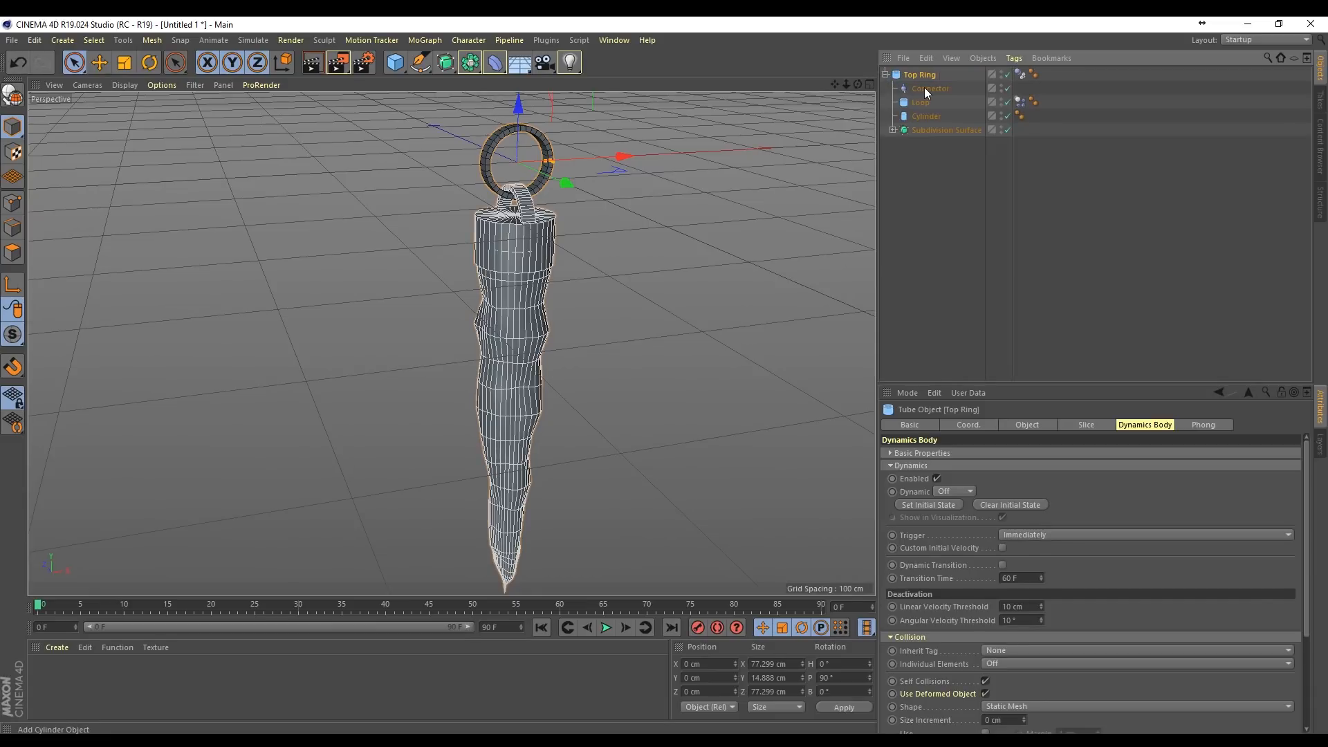
click(926, 89)
shift+click(932, 130)
key(r)
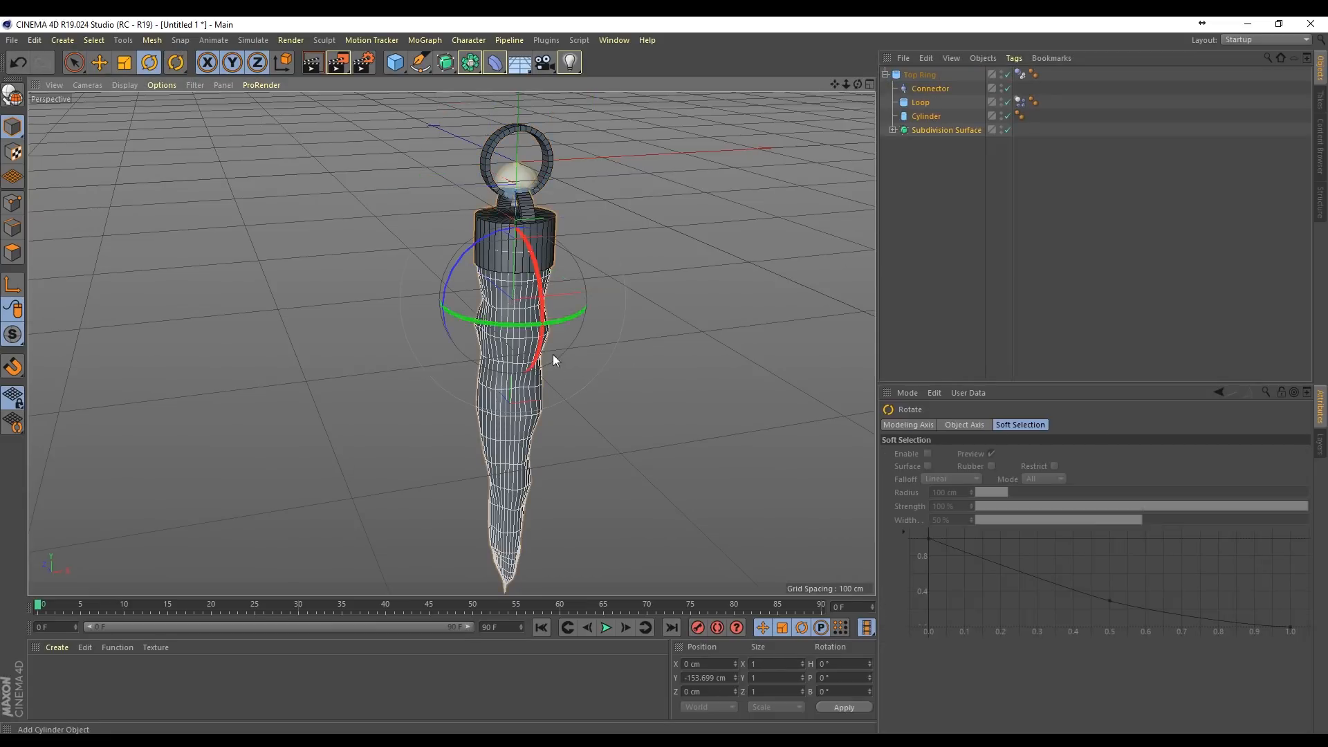
drag(539, 302, 538, 307)
key(space)
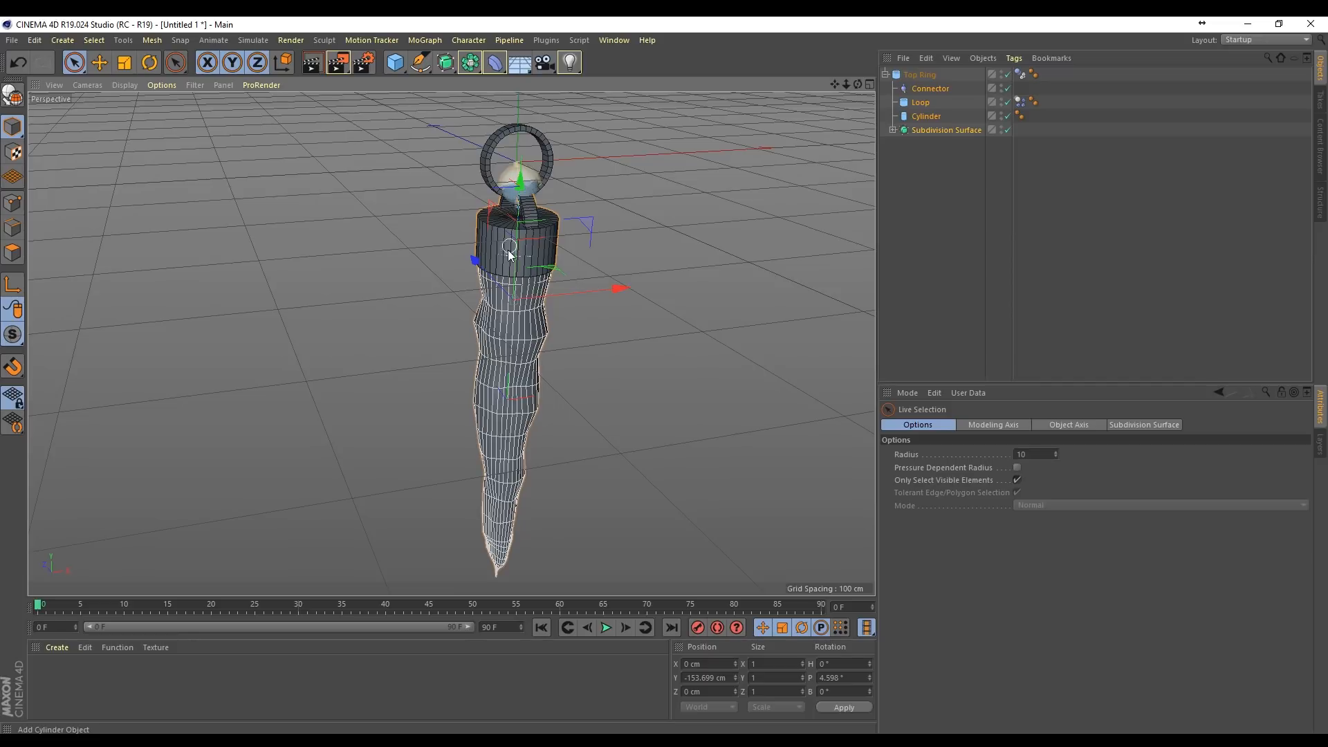
Step: Play the simulation of the jointly tilted connector, loop, cap and icicle, and rewind to the first frame
click(606, 628)
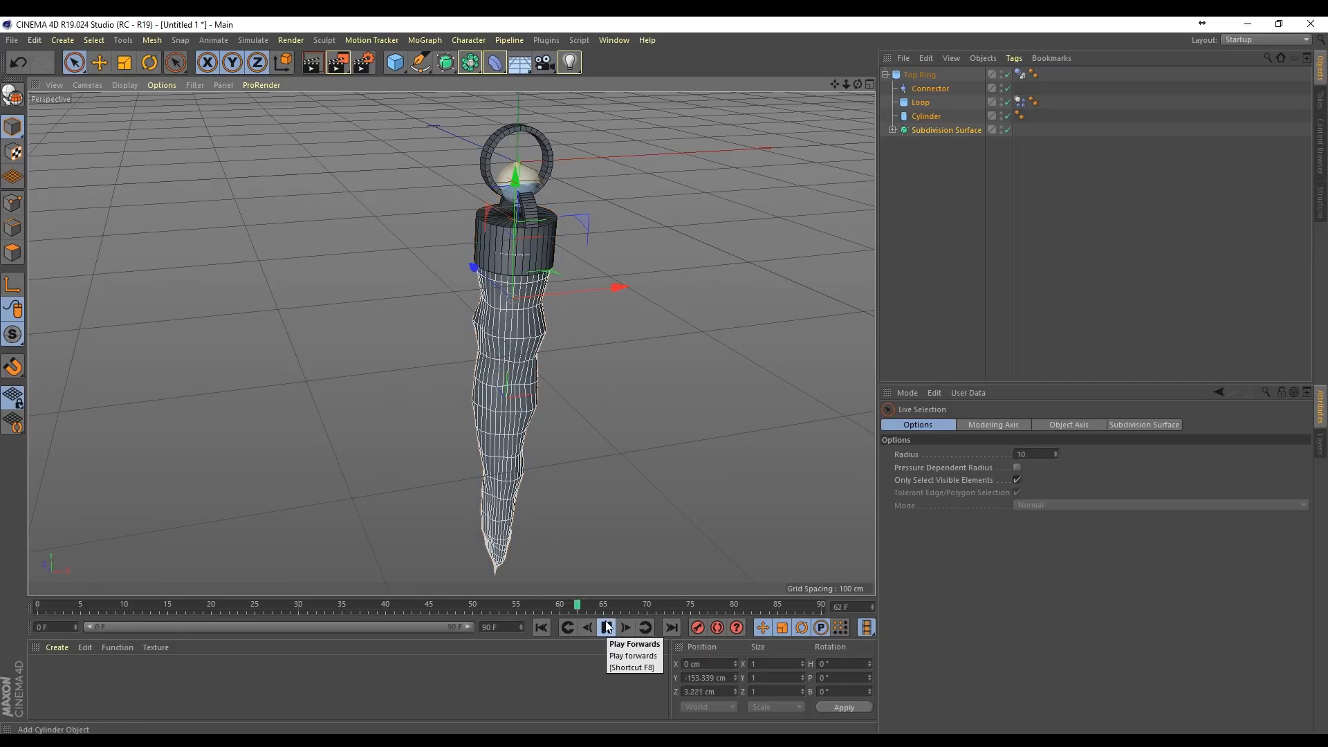
click(606, 627)
click(564, 628)
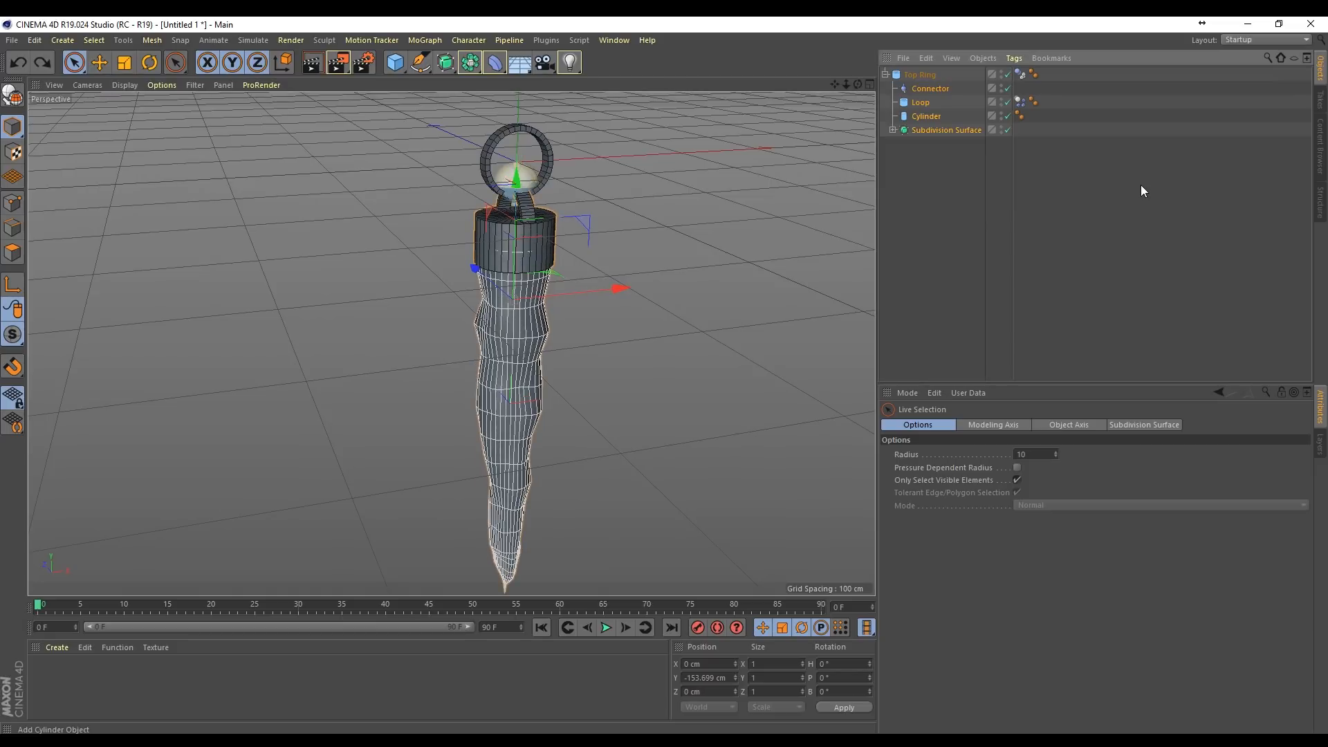
Step: Nest the Cylinder and Subdivision Surface under the Loop, test-play the simulation and rewind to the first frame
click(932, 131)
shift+click(925, 121)
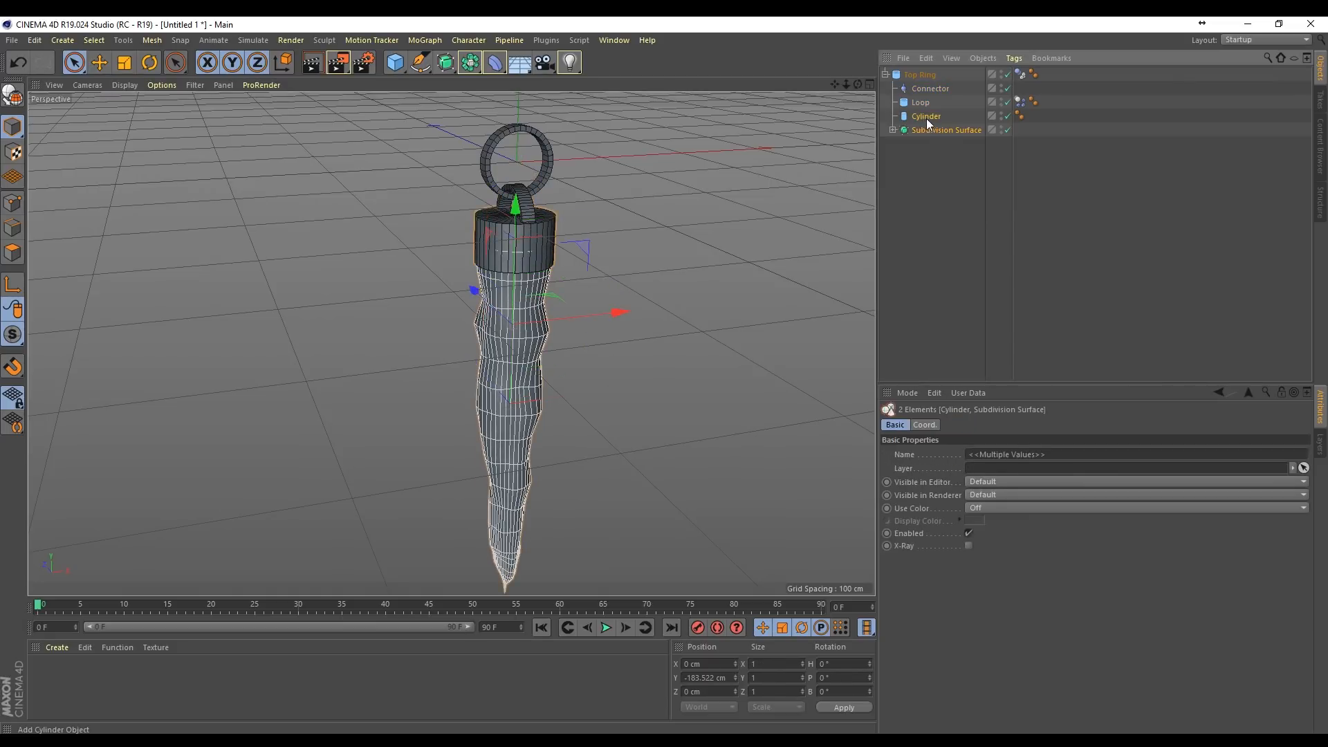
drag(927, 106, 928, 103)
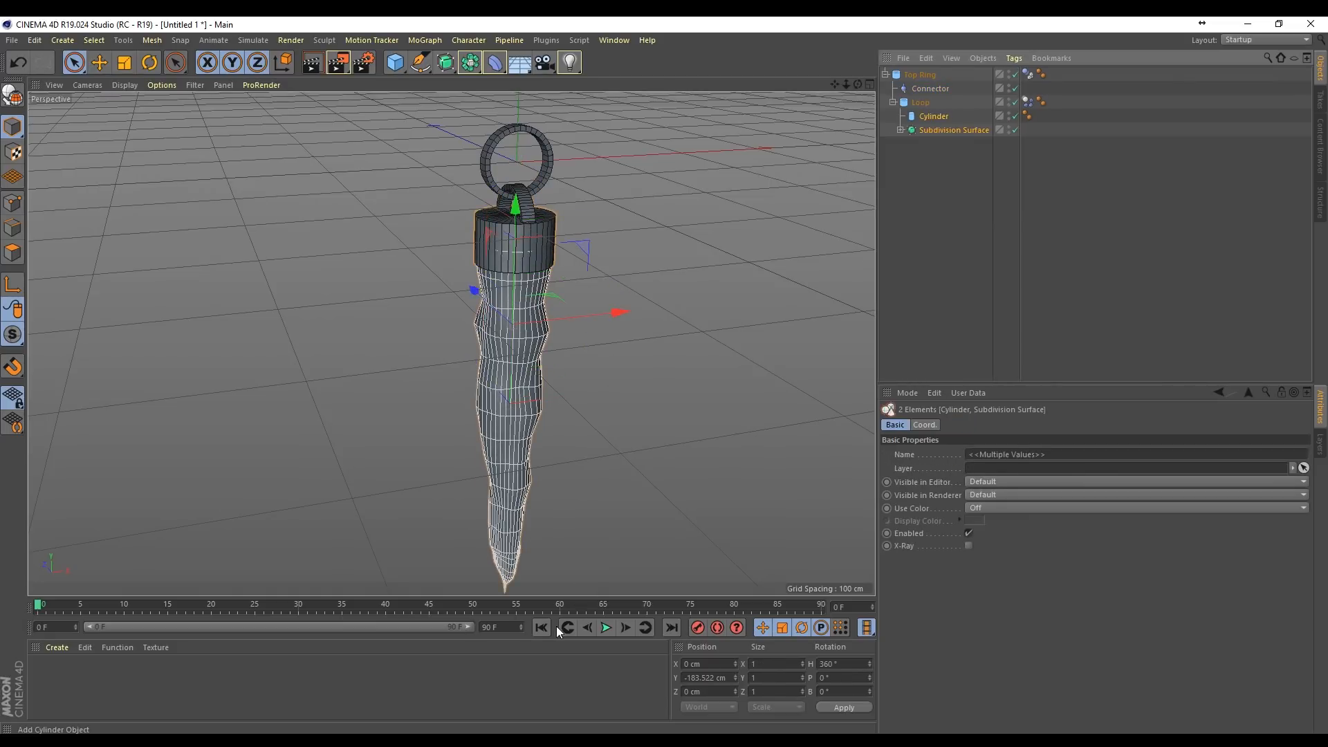
click(606, 628)
key(r)
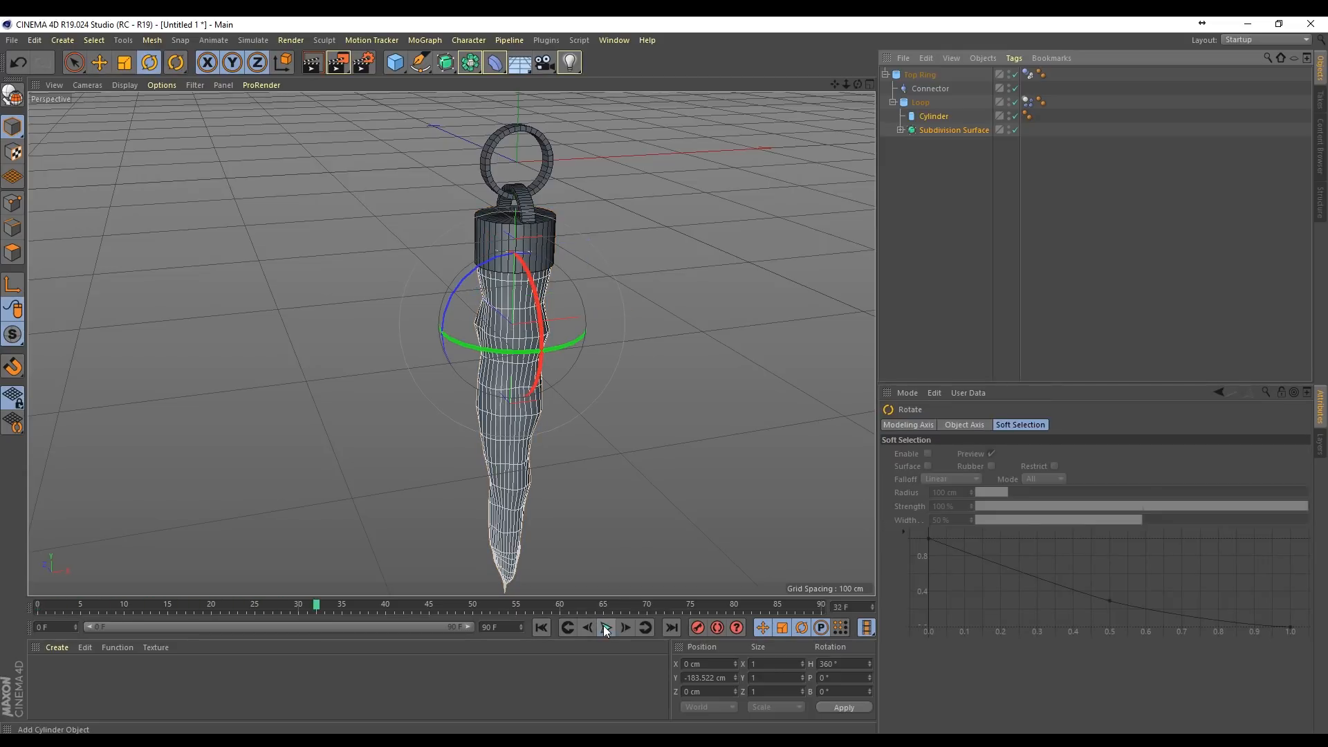
click(606, 631)
click(542, 627)
Step: Tilt the Loop with its cap and icicle children to a pitch of about 10°
drag(535, 291, 533, 284)
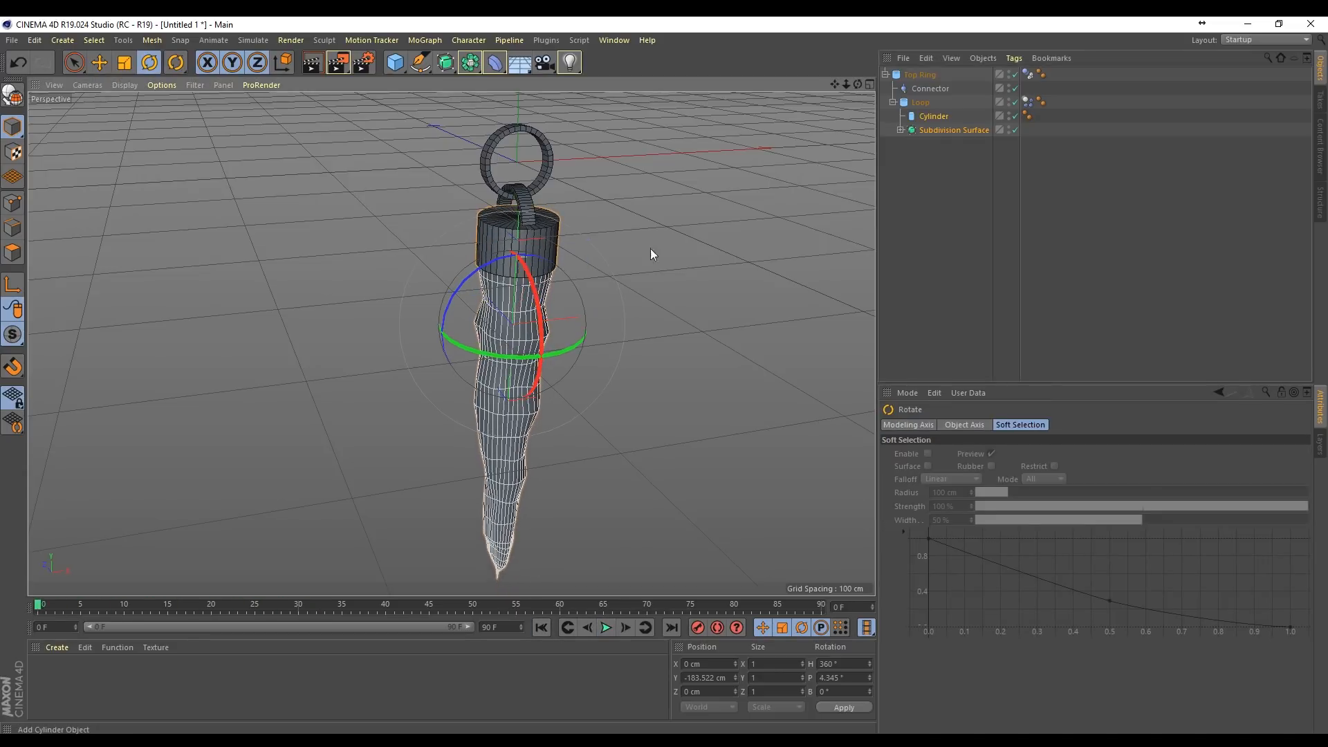
click(921, 100)
drag(545, 188, 548, 202)
key(space)
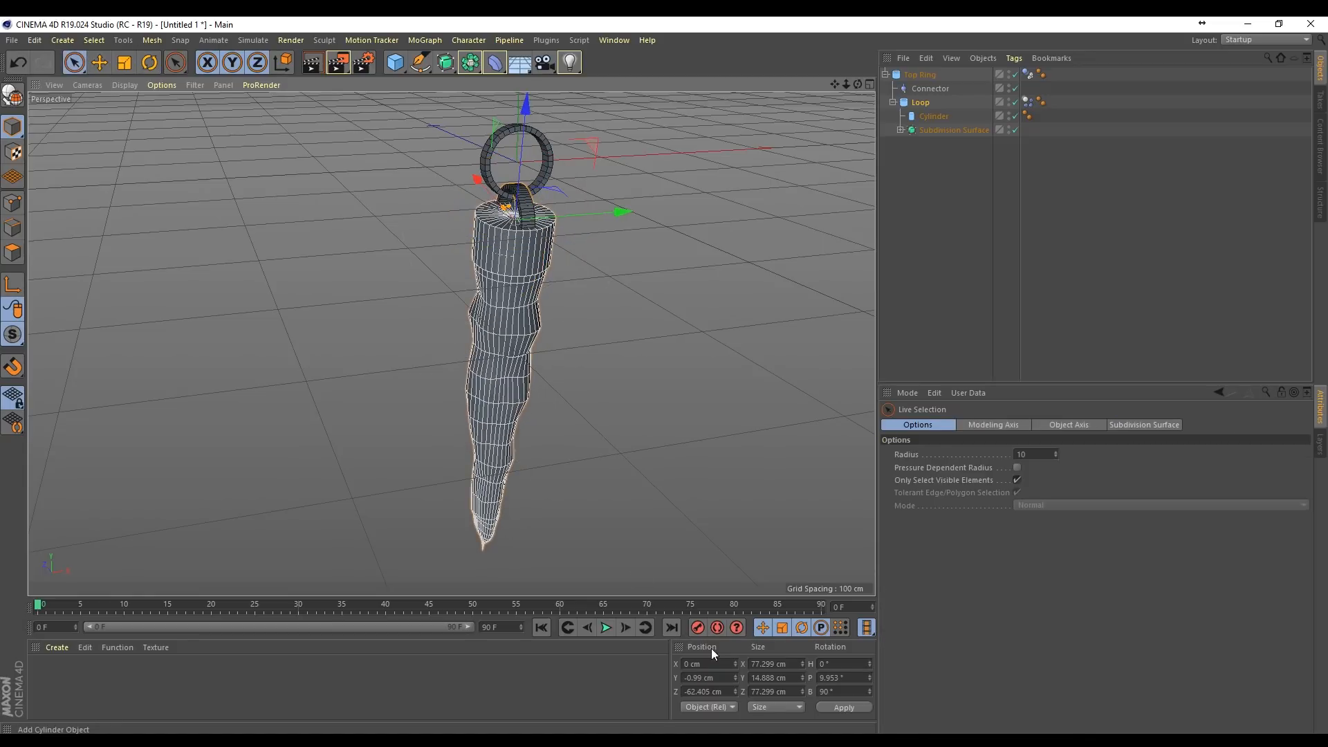
Step: Play the simulation of the tilted Loop with its children and rewind to the first frame
click(605, 628)
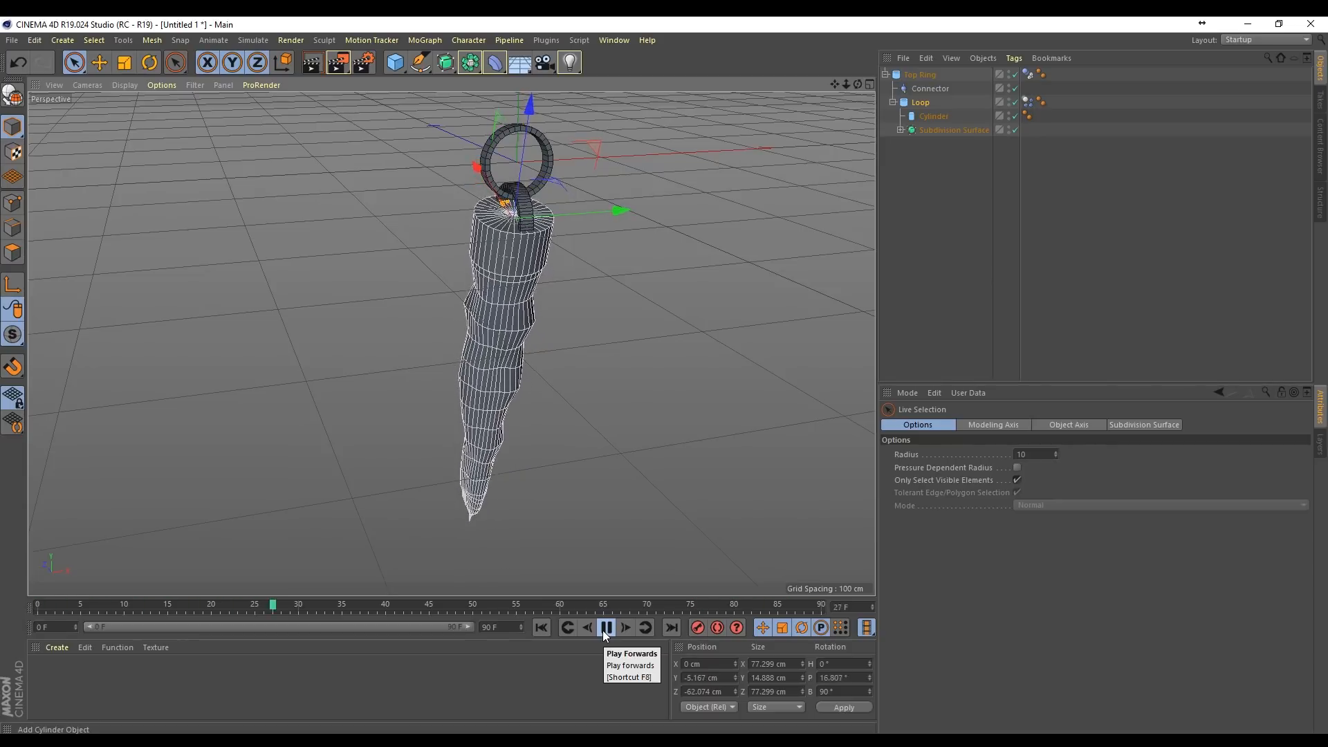
click(606, 628)
click(542, 628)
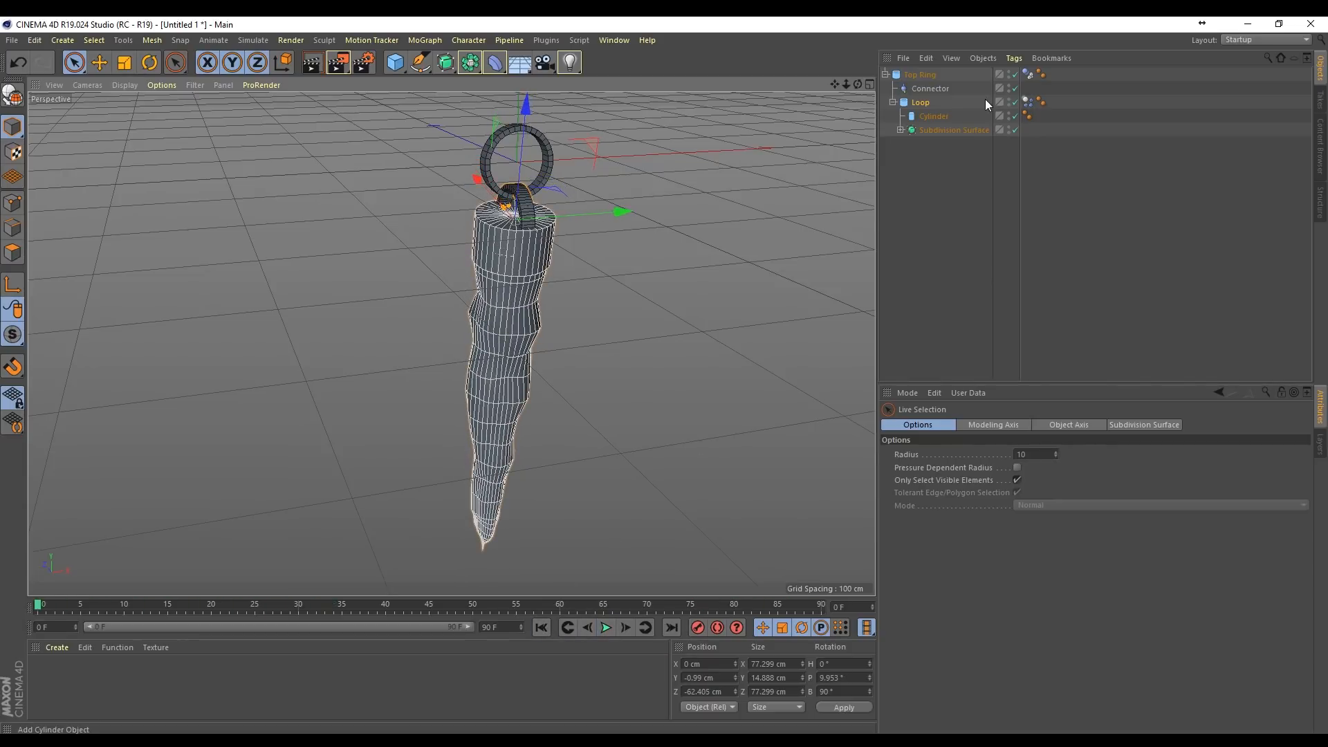
Step: Set the collision shape in the Loop's Dynamics Body tag to Moving Mesh and reduce the Loop's tilt to about 3.7° pitch
click(1026, 103)
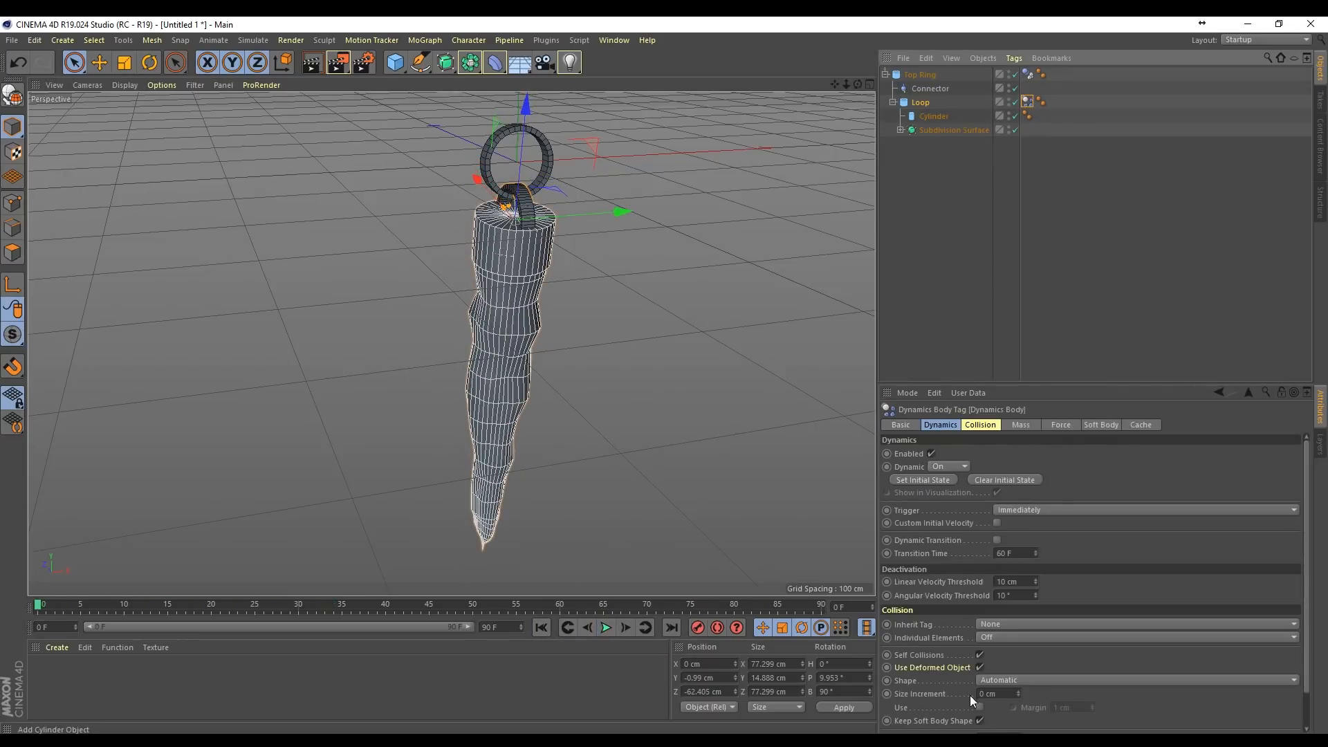
click(997, 679)
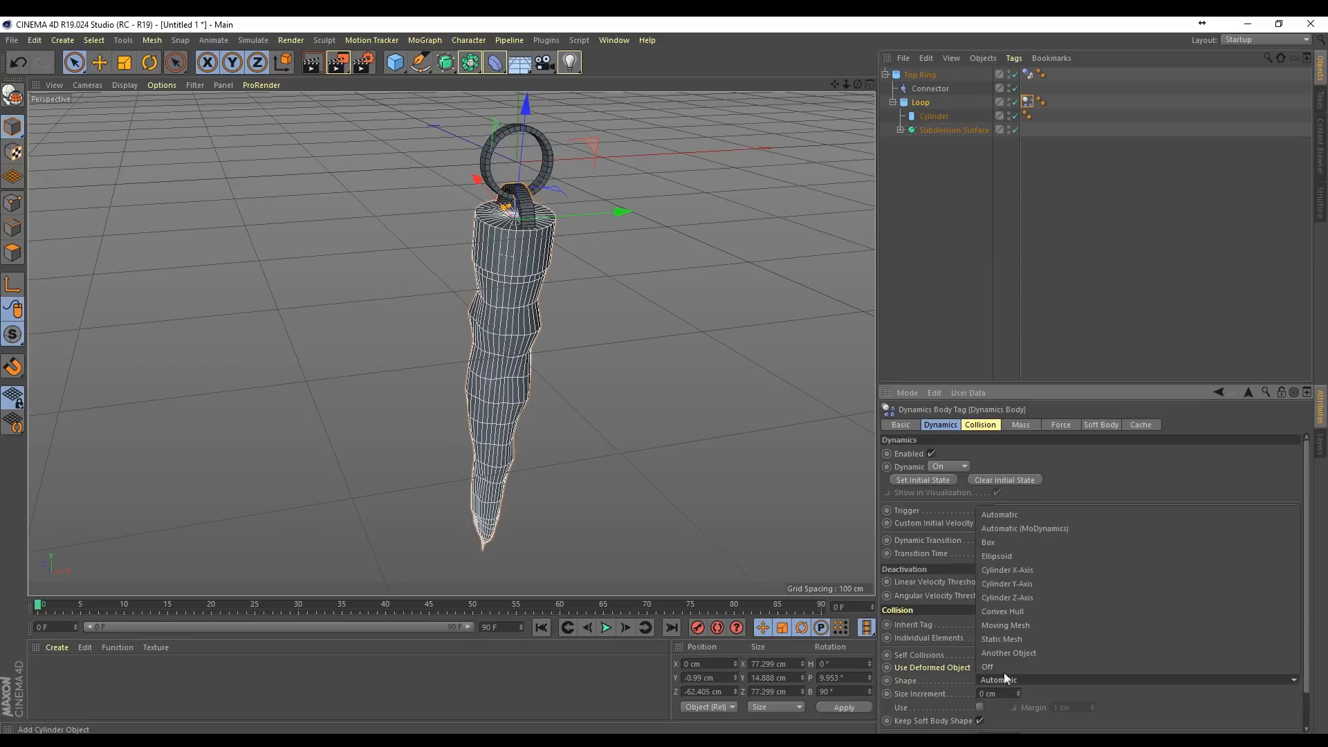
click(1006, 625)
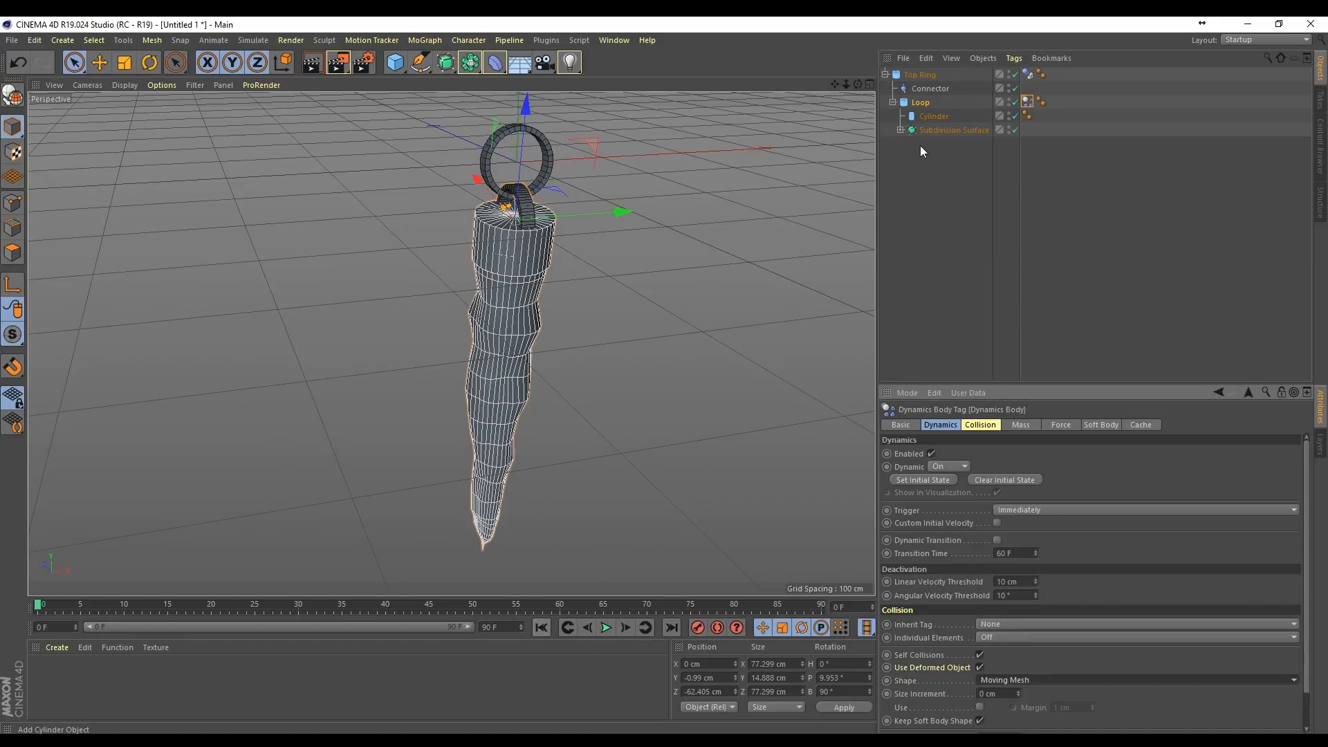
key(r)
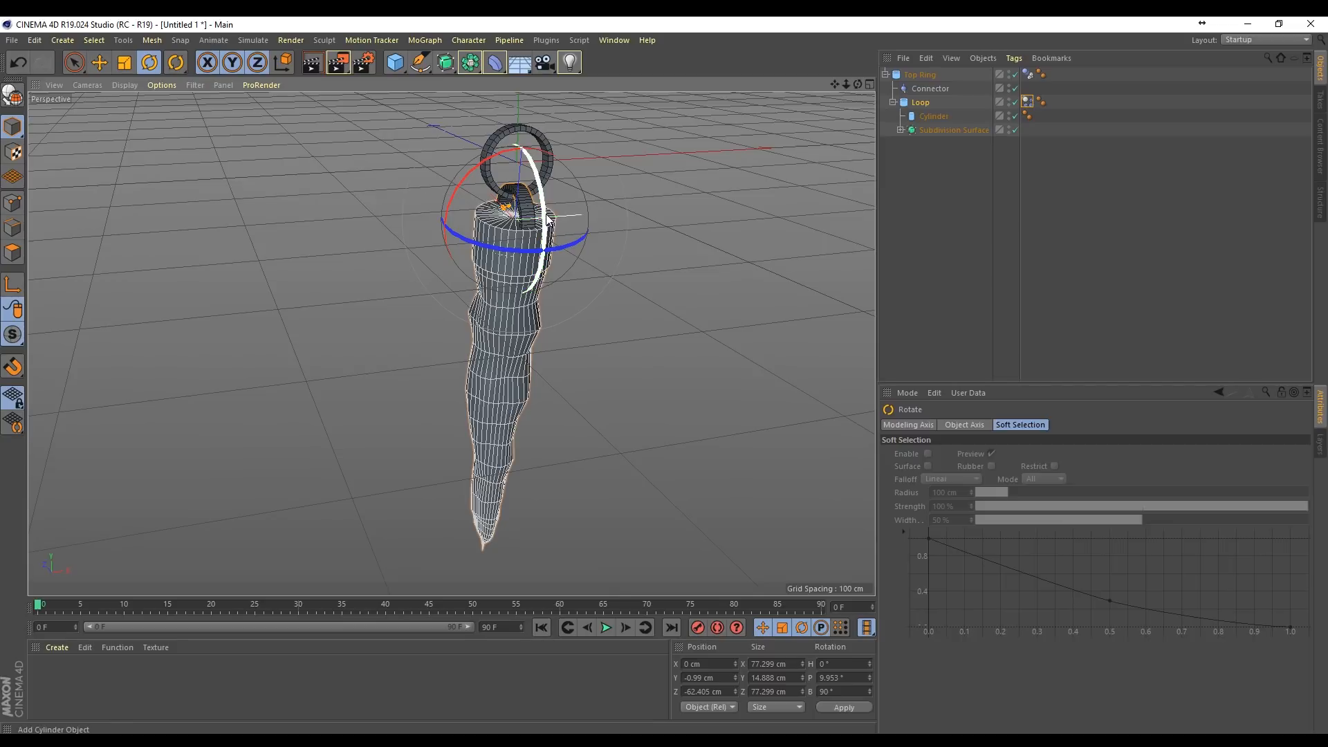
drag(547, 219, 544, 227)
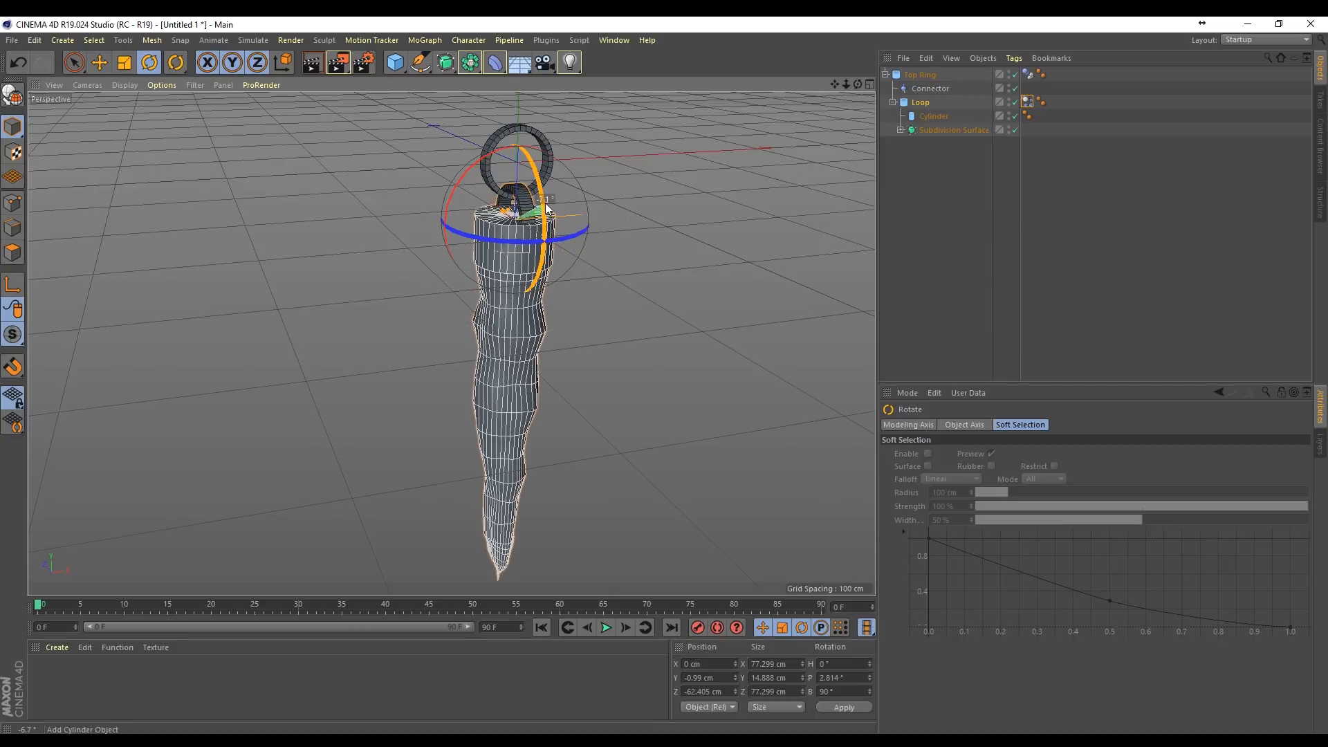
Step: Play the simulation with the Loop's reduced tilt and rewind to the first frame
click(606, 628)
click(607, 628)
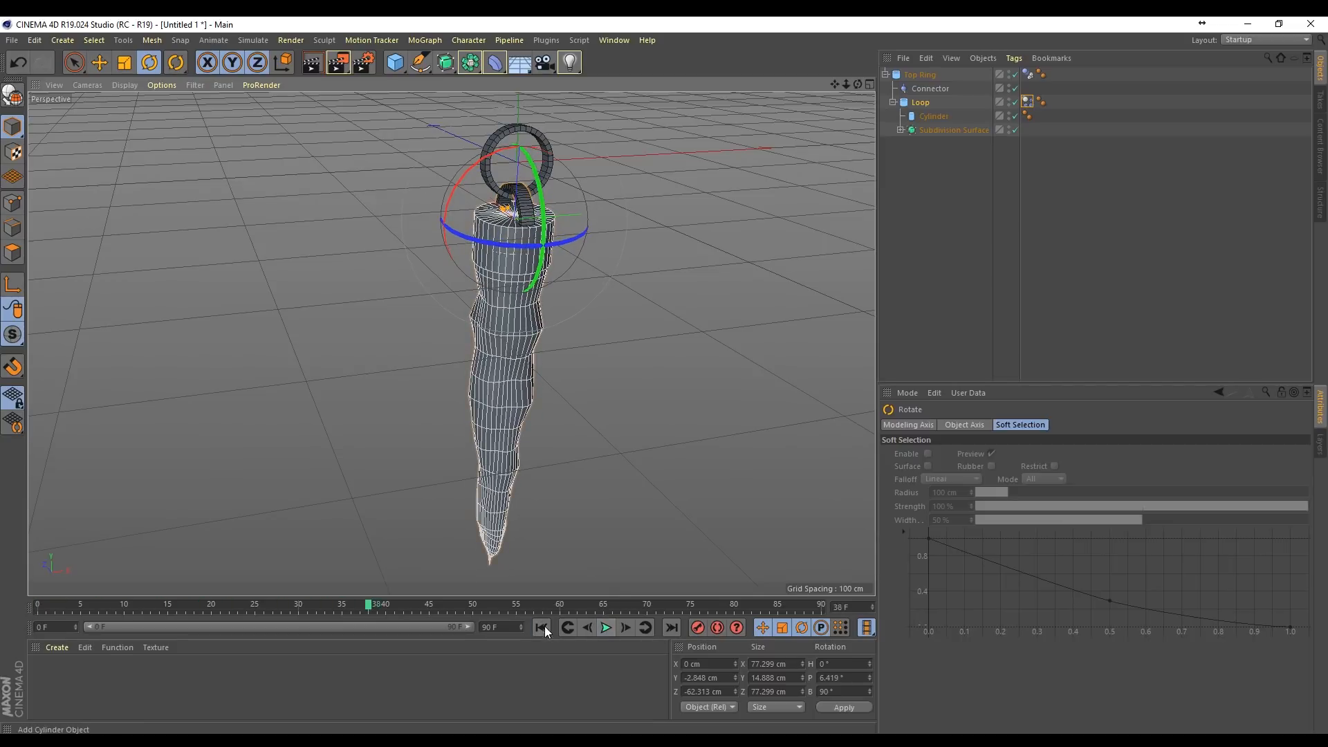
click(541, 627)
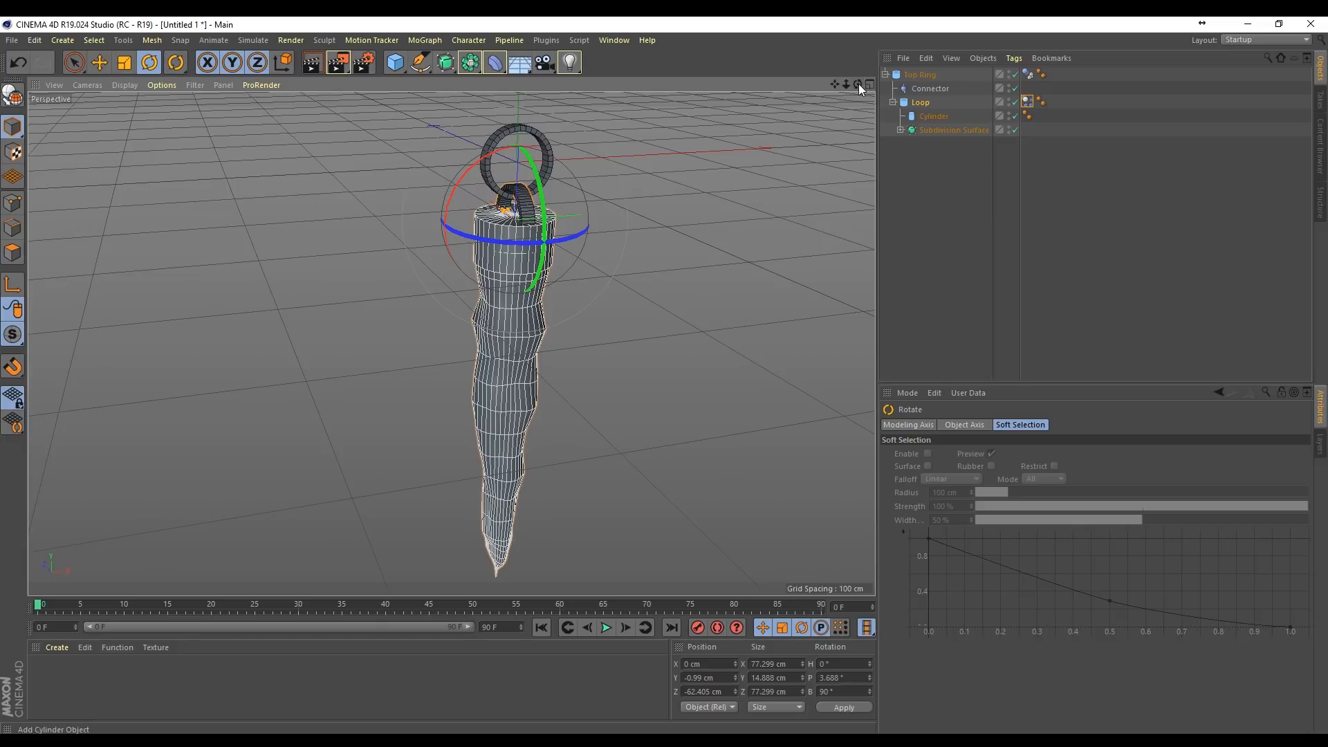
Step: Hide the Top Ring in the viewport while forcing the Loop with its cap and icicle to show
drag(858, 84, 887, 89)
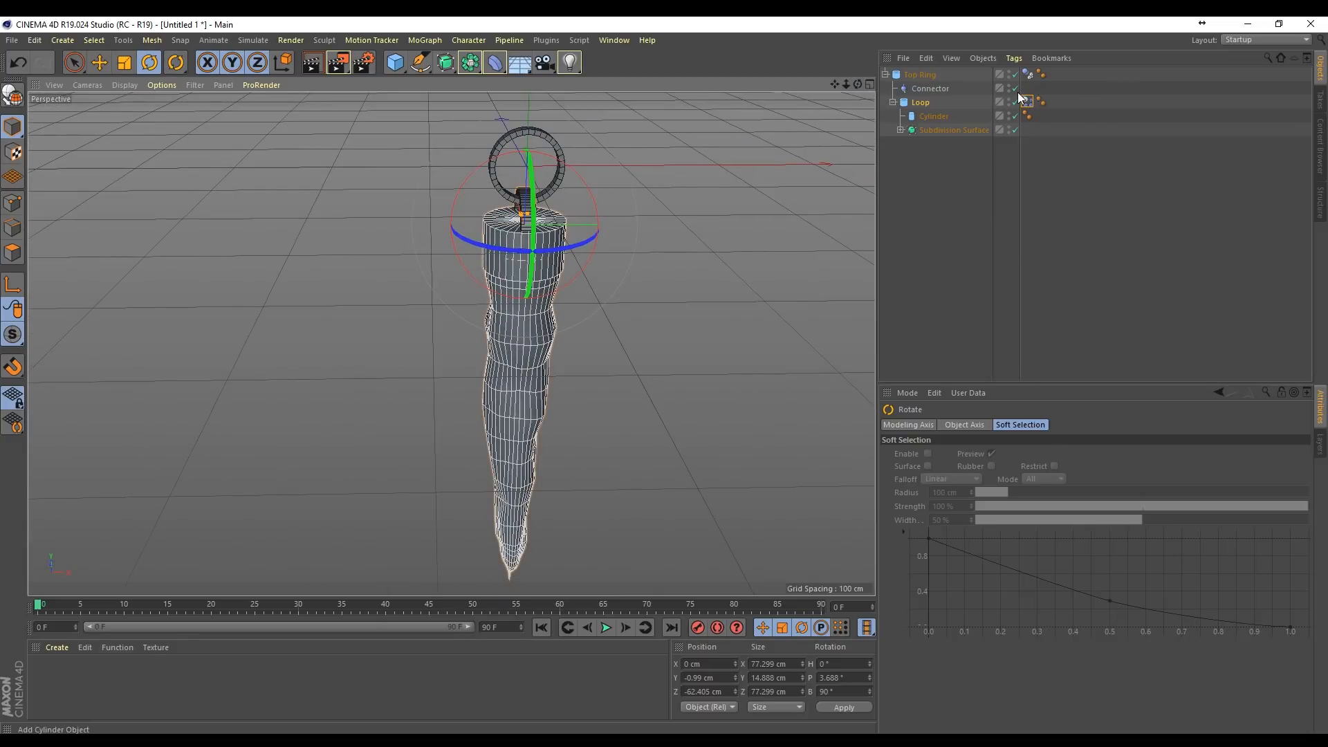
click(1008, 75)
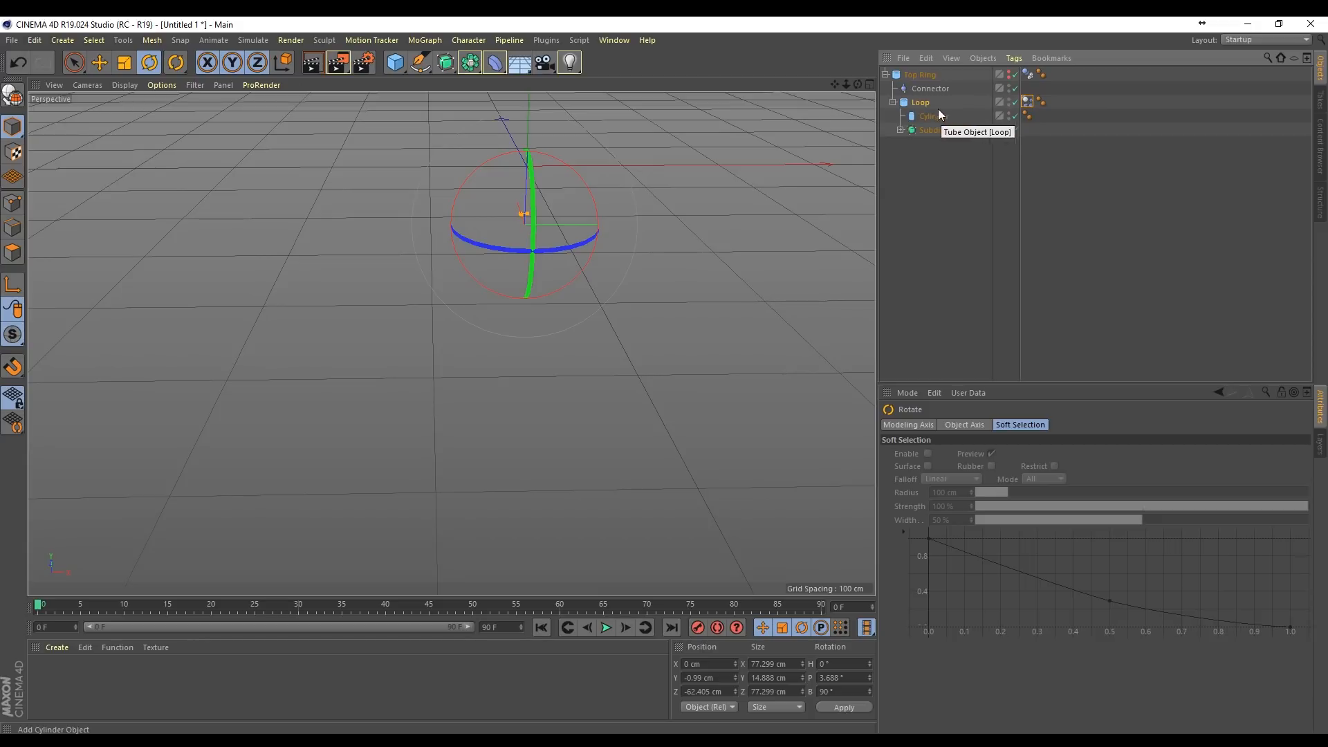
click(1011, 104)
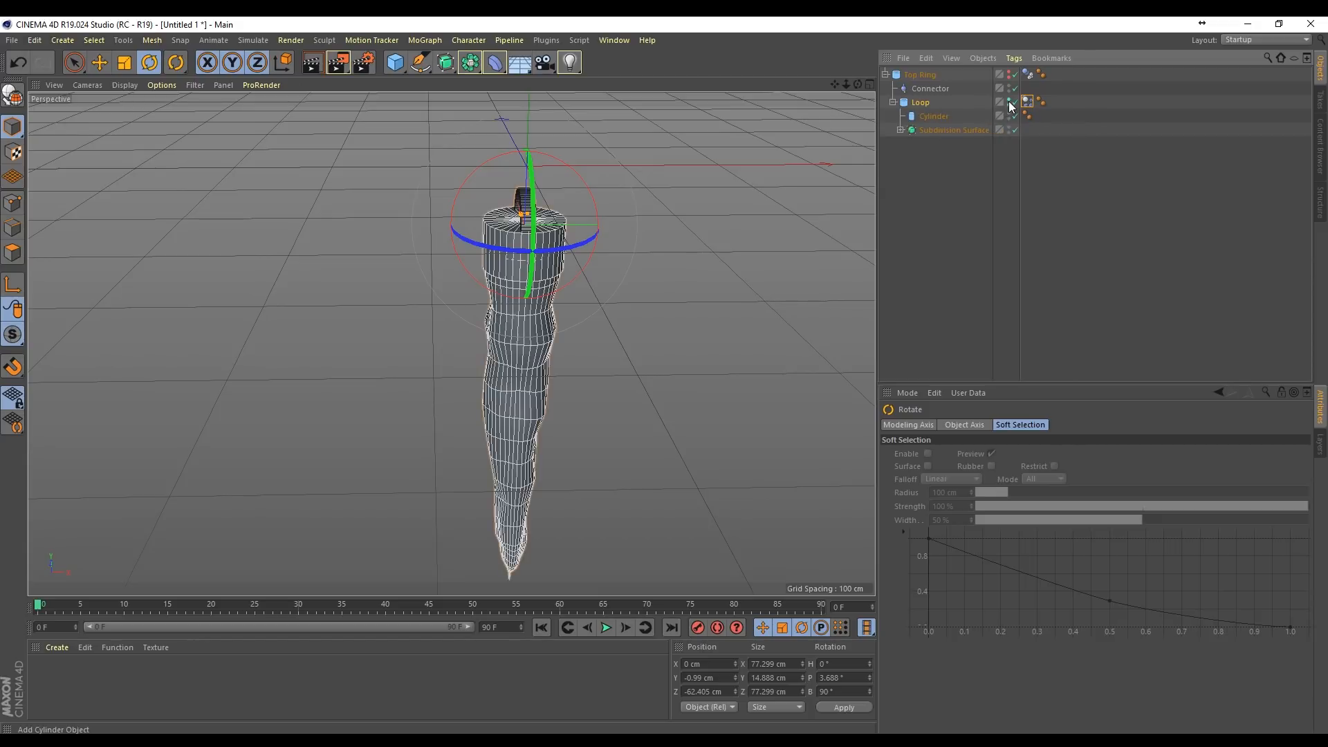
drag(861, 88, 424, 220)
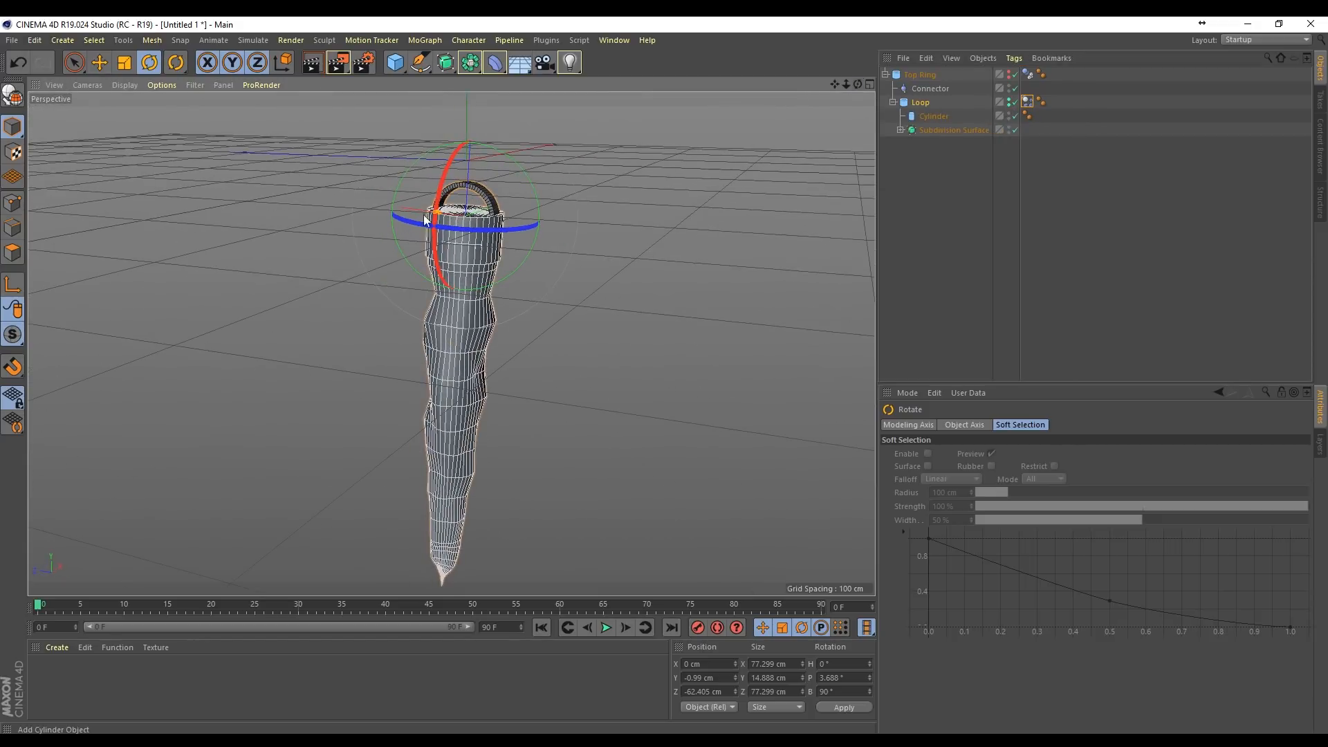
mouse_move(857, 85)
mouse_down()
mouse_move(698, 142)
mouse_move(699, 97)
mouse_move(868, 83)
mouse_move(848, 80)
mouse_up()
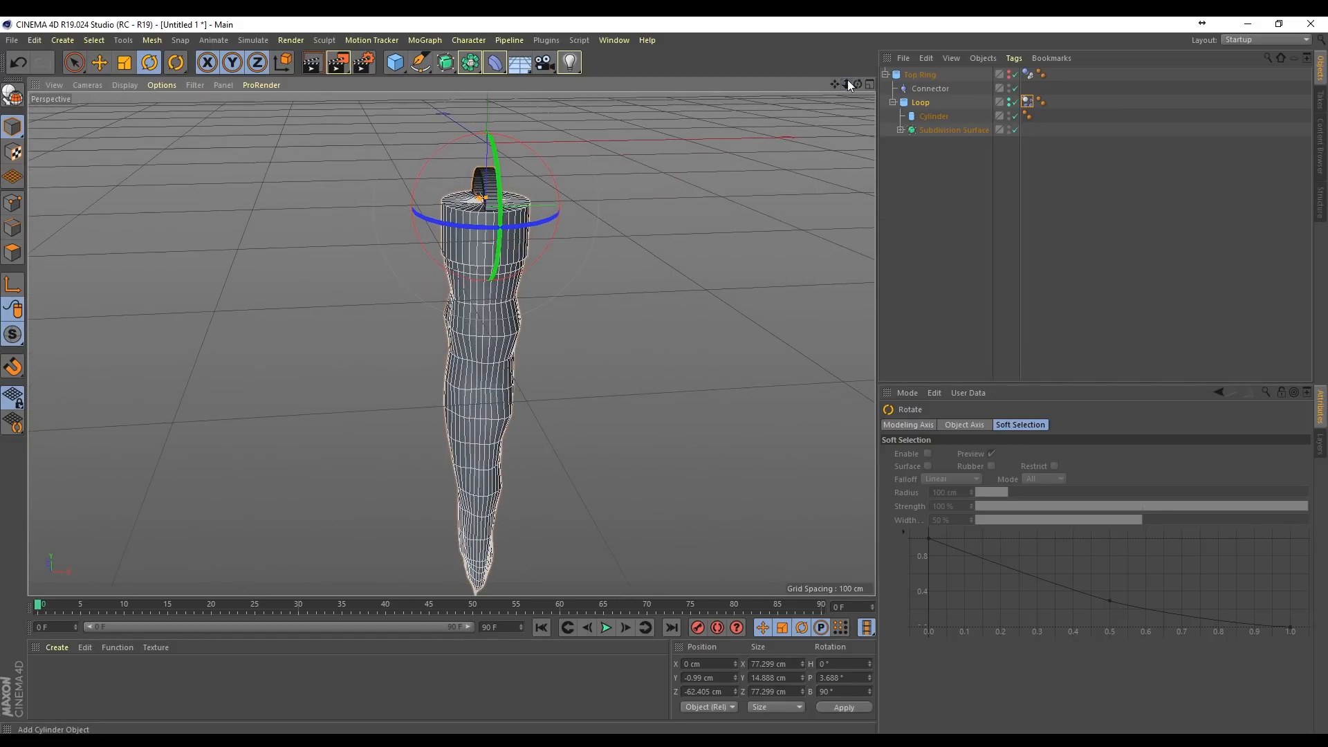
click(953, 153)
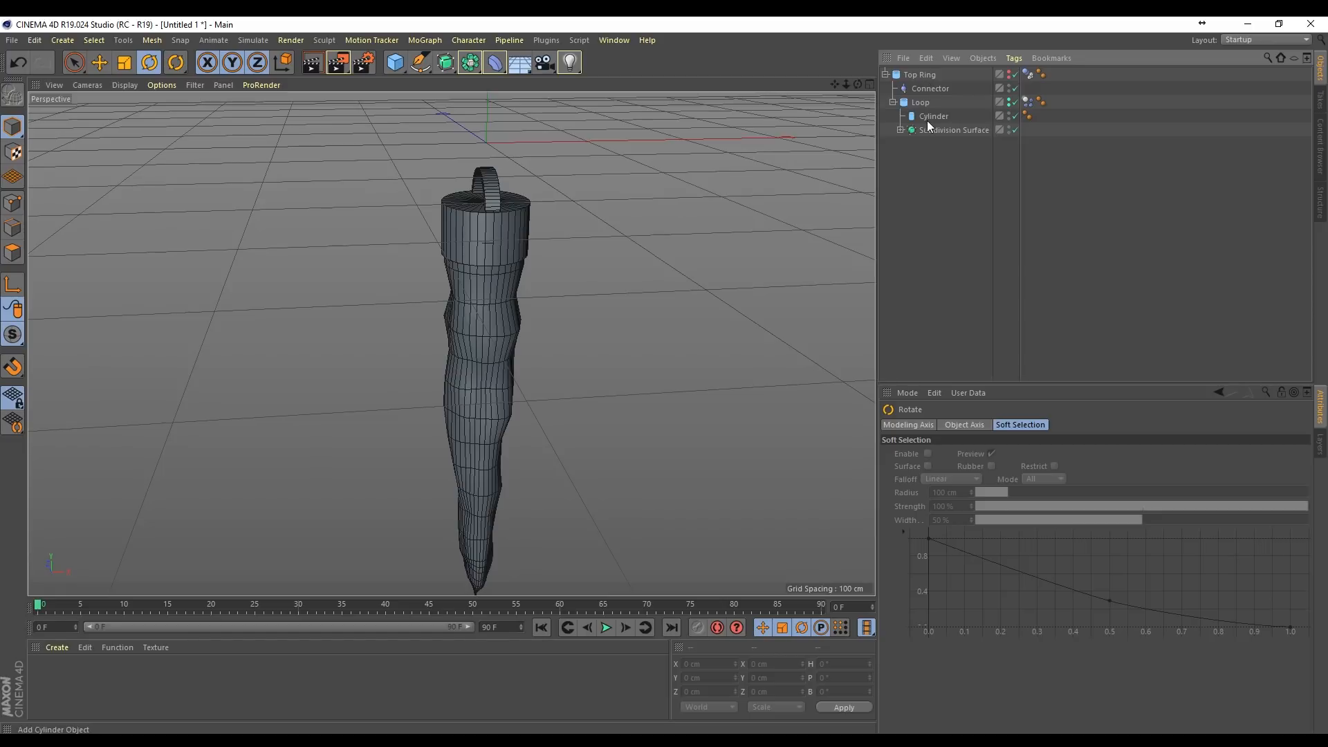
Step: Enable X-Ray display for the Capsule inside the Subdivision Surface
click(900, 130)
click(942, 143)
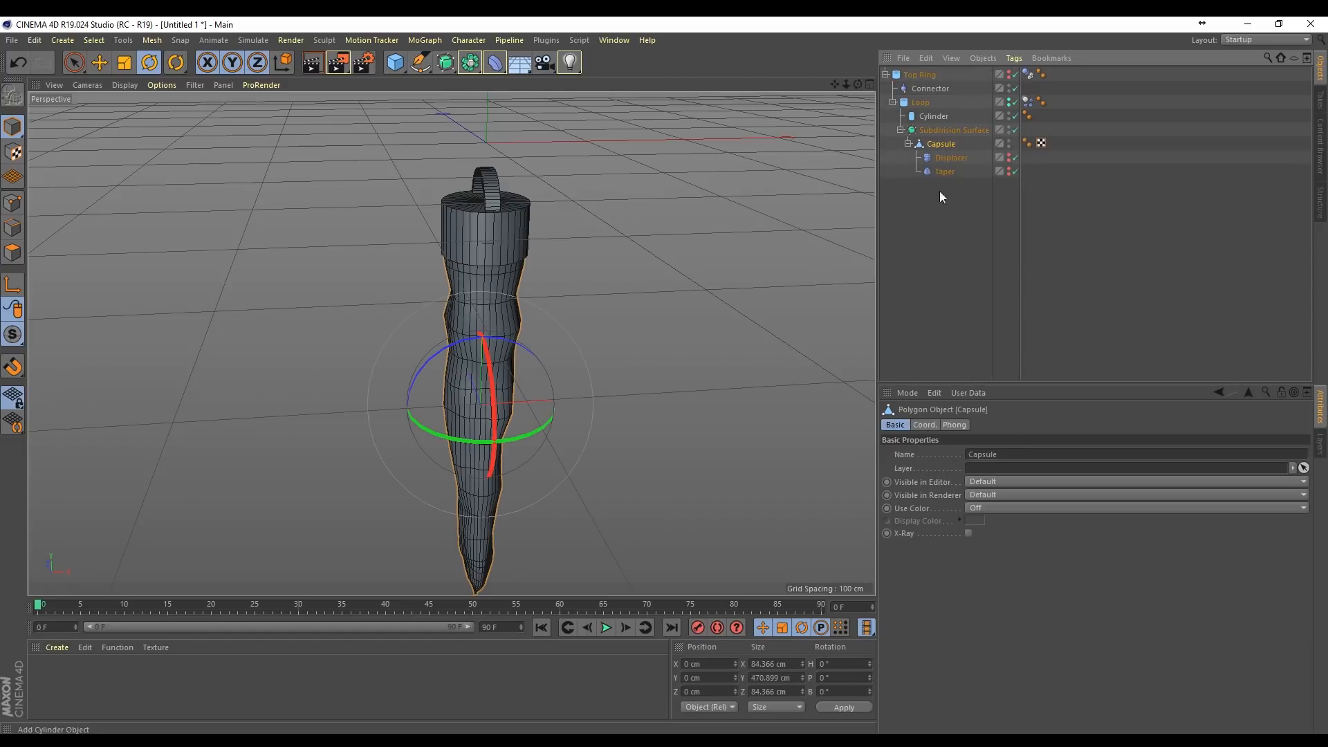
click(968, 534)
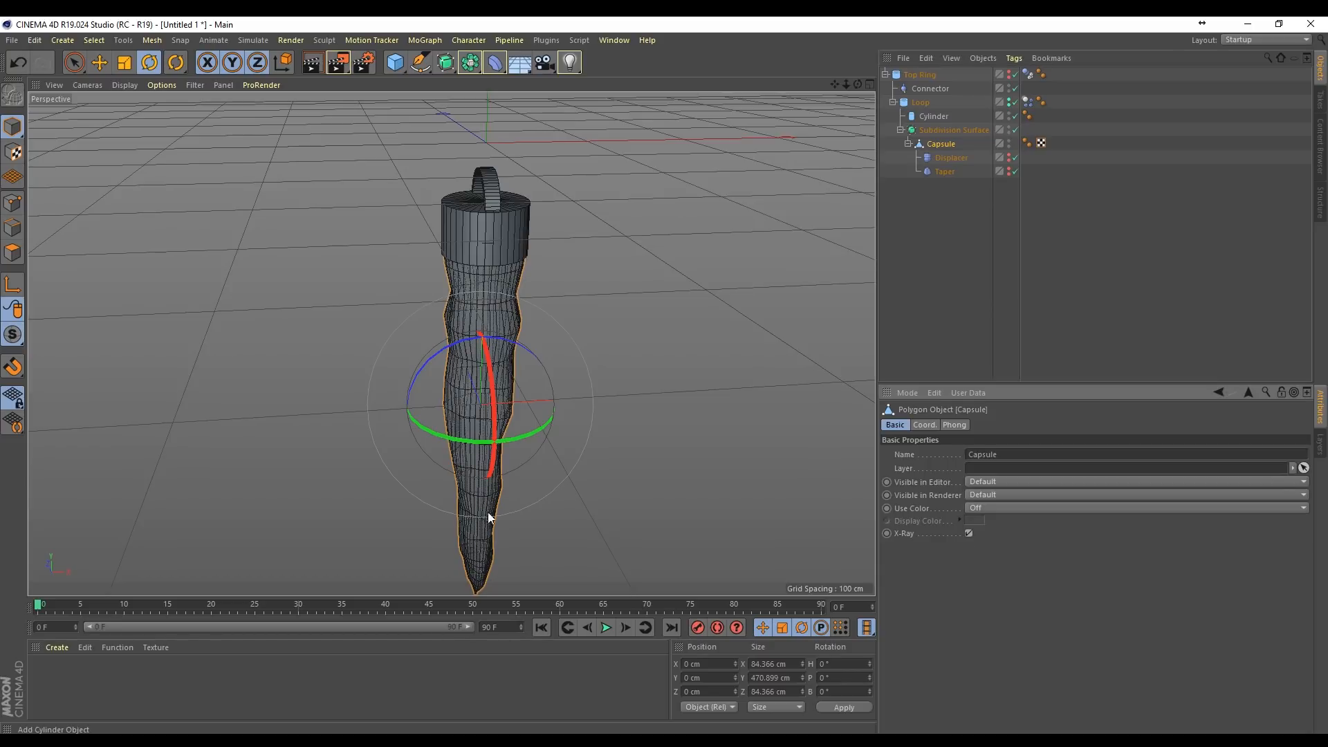
Step: Add a Sphere, scale it down to about 33.6 cm across and lower it to about Y -461 cm near the icicle's tip
click(395, 62)
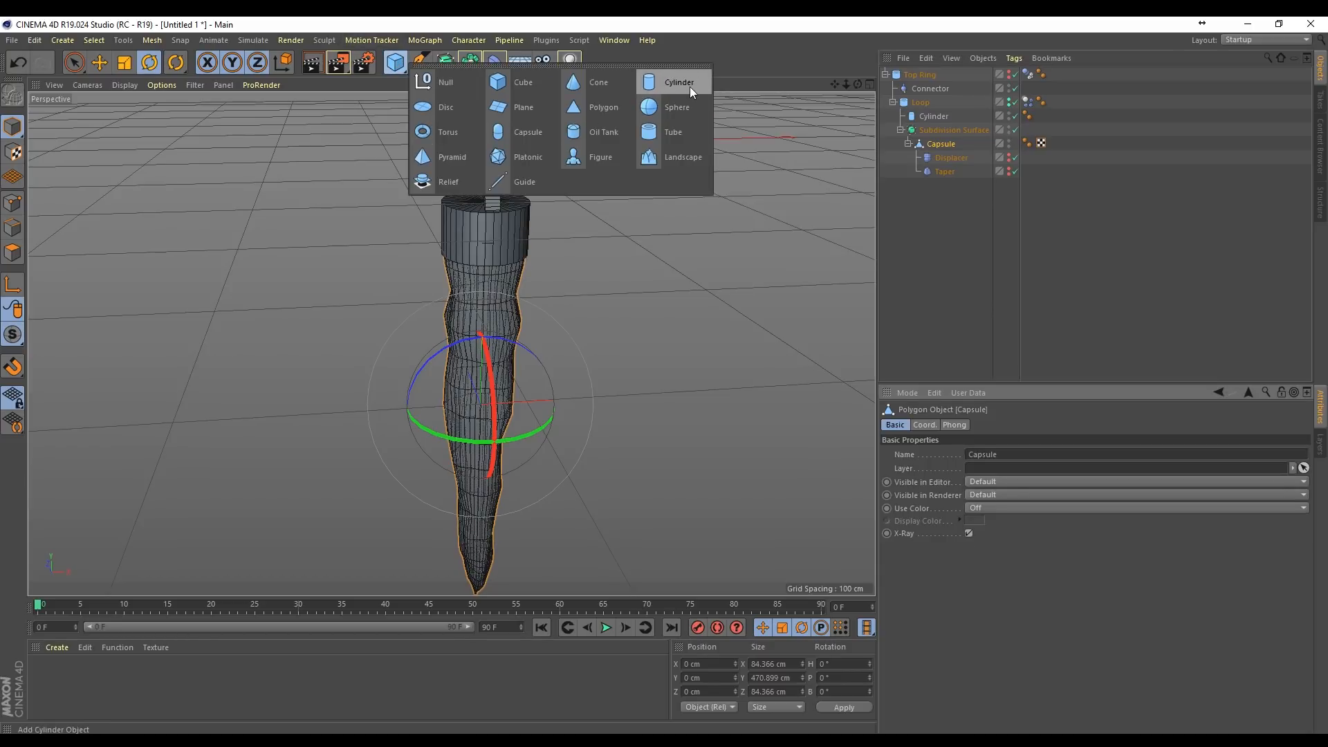
click(678, 107)
key(space)
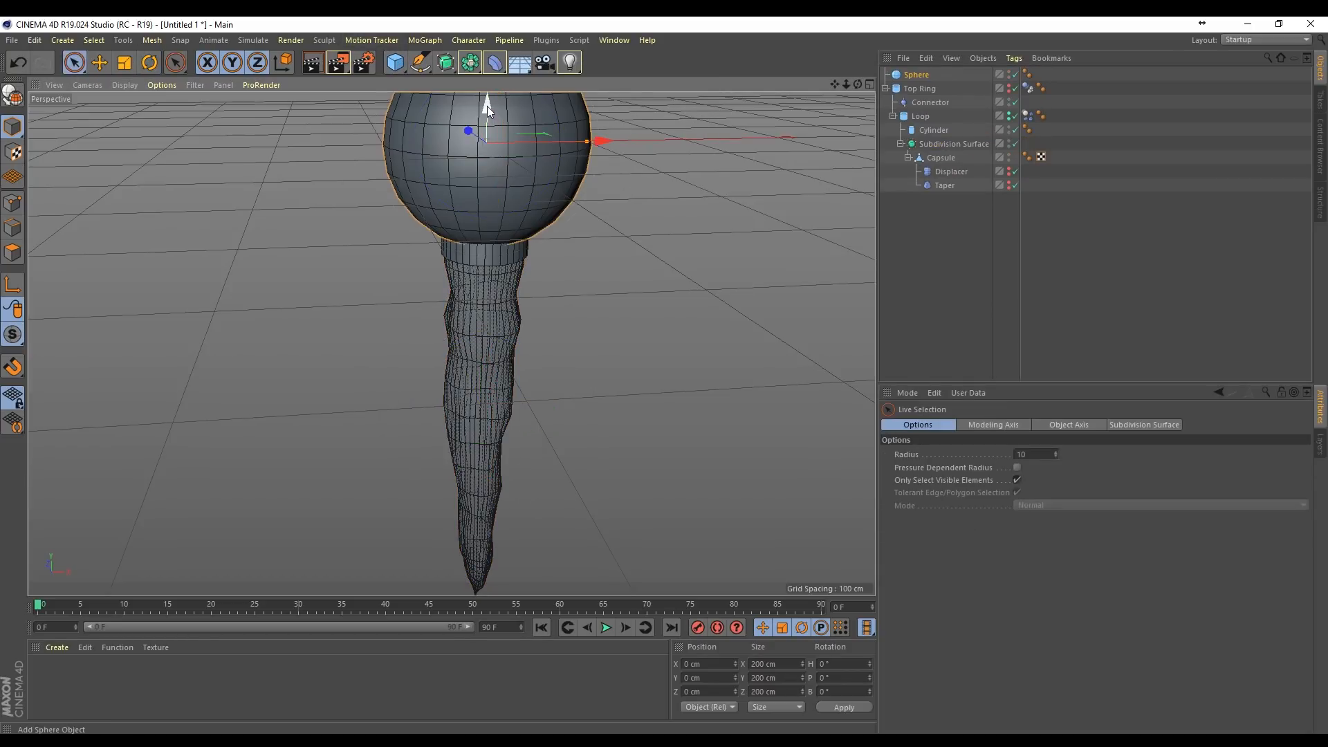
drag(487, 106, 593, 299)
key(t)
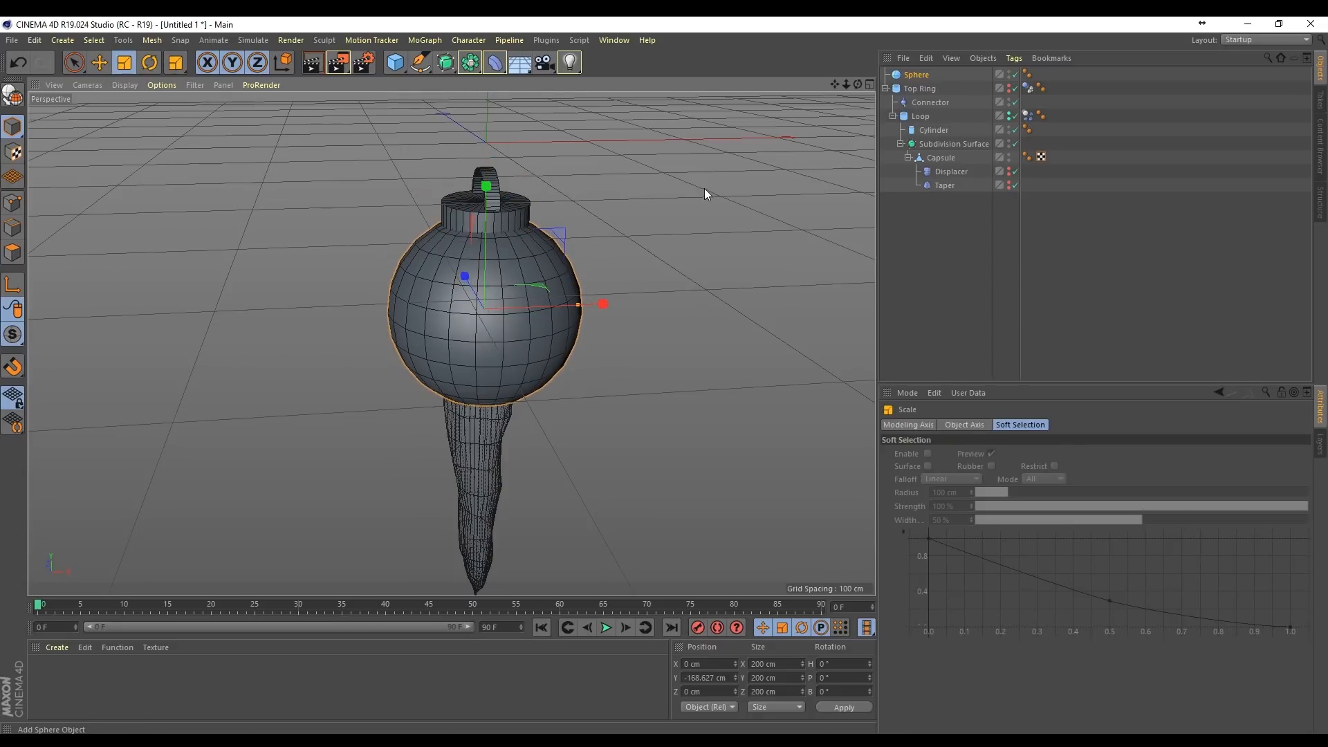
drag(705, 195, 450, 479)
key(space)
drag(482, 201, 670, 442)
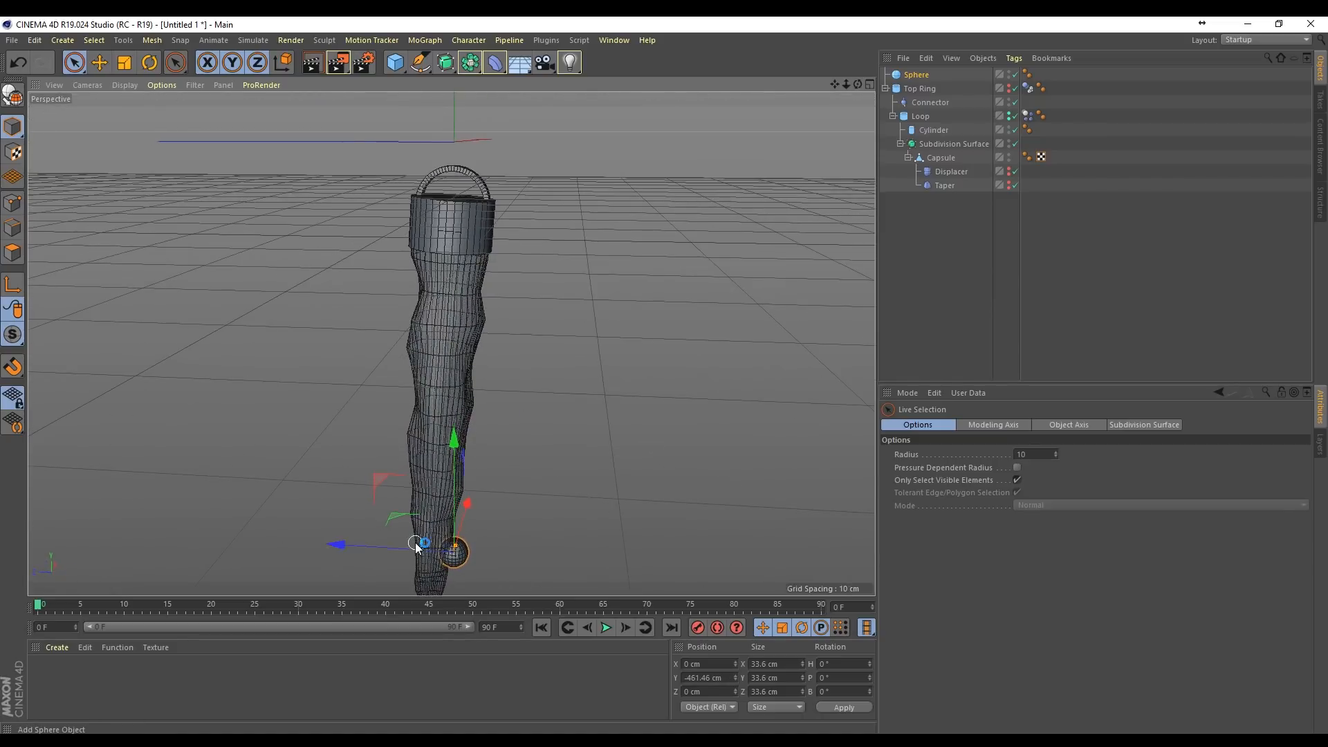
Step: Fit the Sphere inside the icicle by shifting it to about Z 25 cm, scaling it to about 30.6 cm and raising it to about Y -189 cm
drag(404, 547, 384, 550)
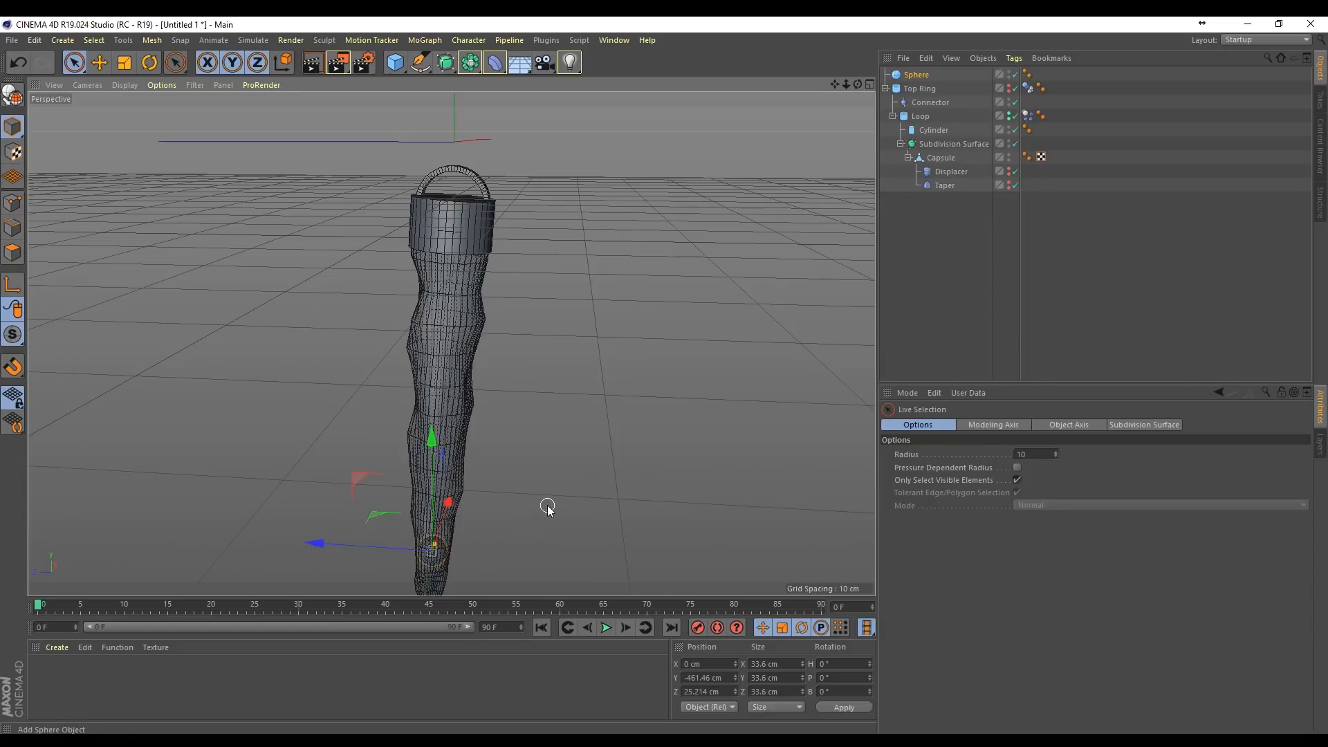
key(t)
drag(561, 495, 537, 528)
key(space)
drag(433, 450, 478, 225)
Step: Straighten the Loop with its cap and icicle by setting its pitch rotation to 0°
click(928, 115)
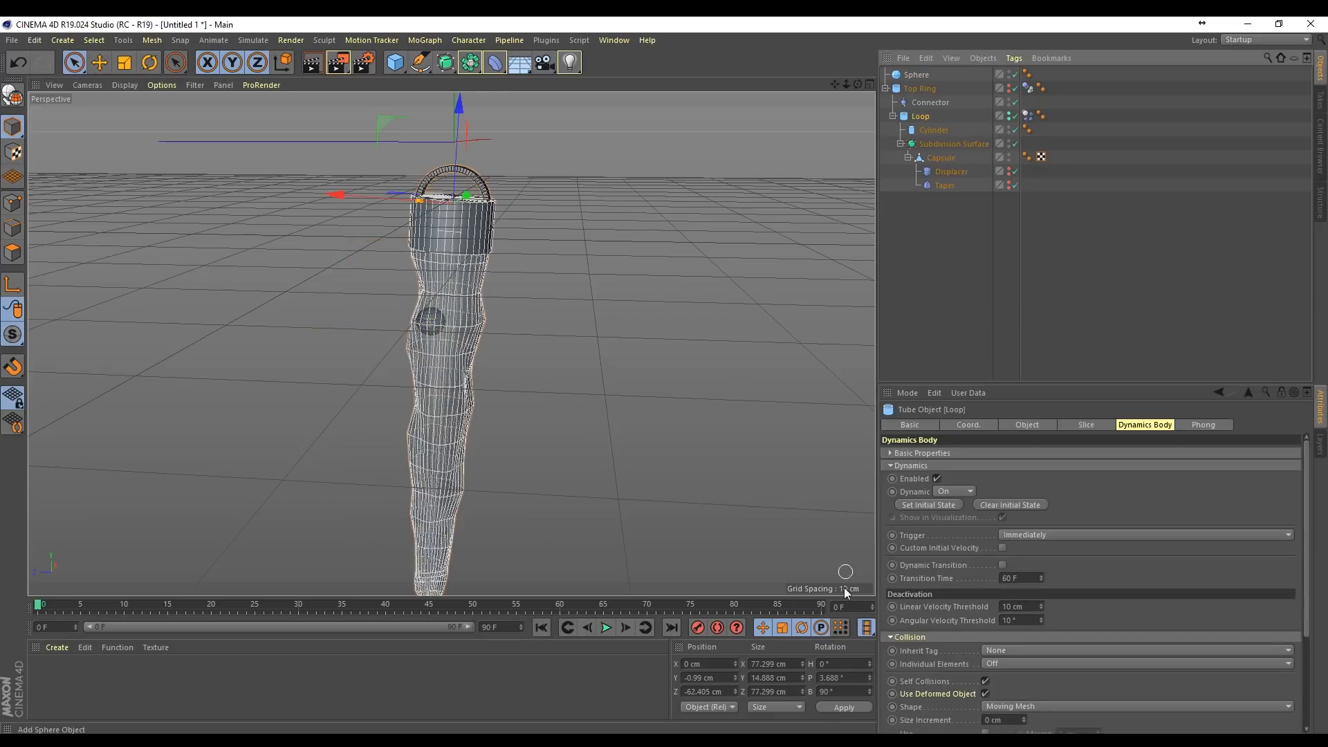
drag(852, 682, 733, 667)
text(0)
key(Return)
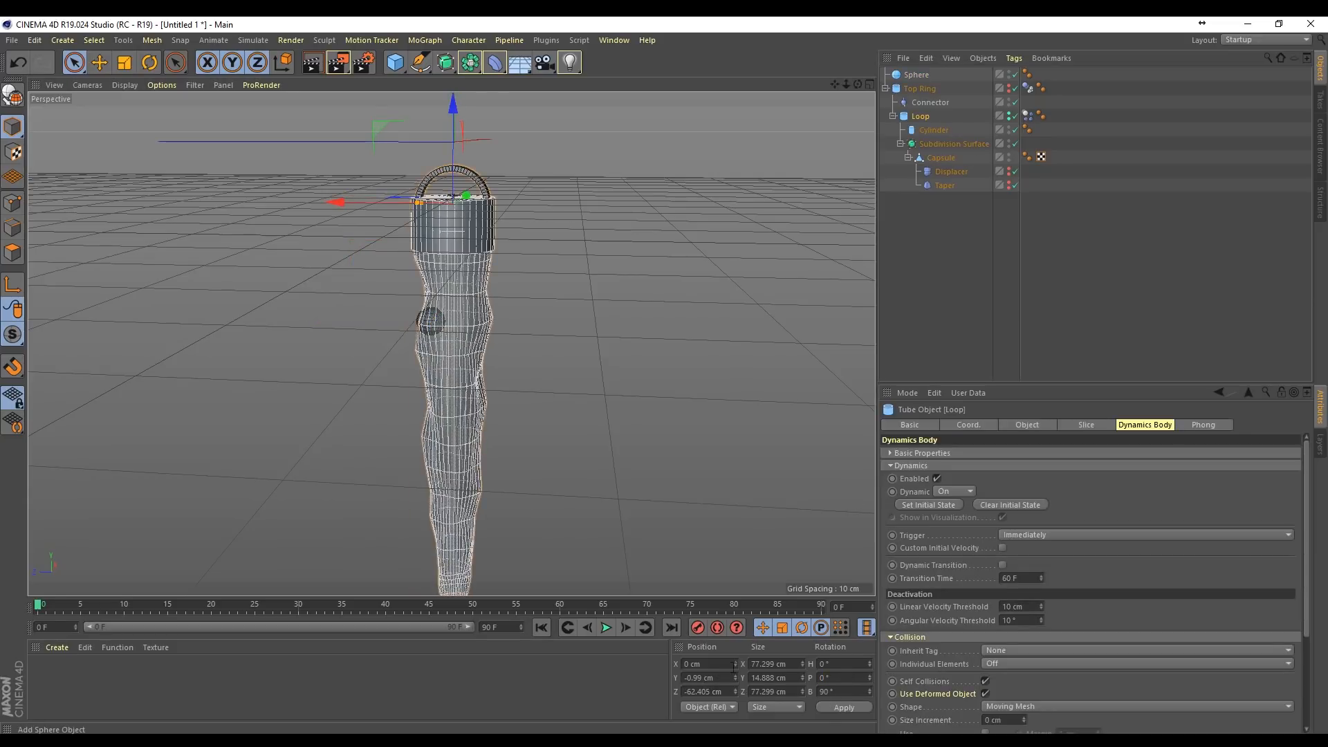
Step: Centre the Sphere in the icicle at about Z -1.1 cm and raise it into the cap at about Y -86 cm
click(916, 74)
drag(314, 325, 335, 318)
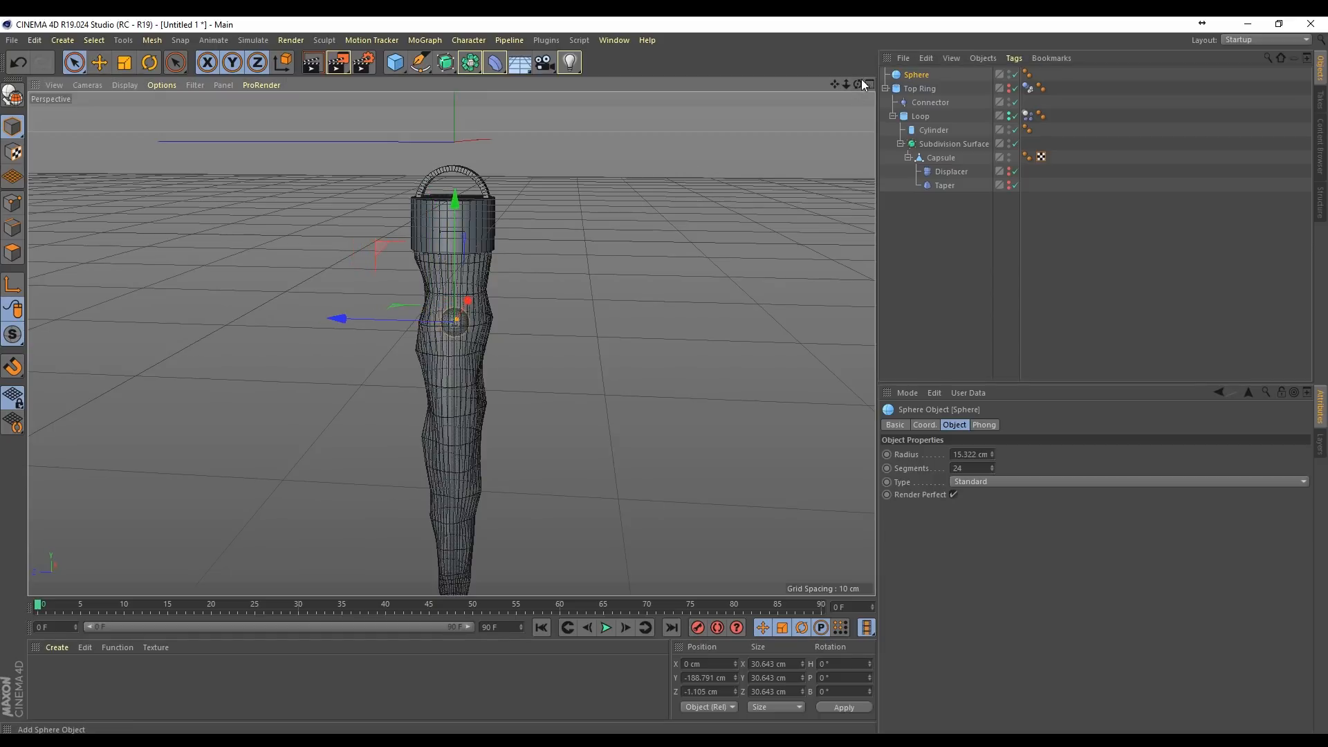
drag(860, 84, 1024, 85)
drag(492, 207, 512, 110)
drag(858, 84, 828, 90)
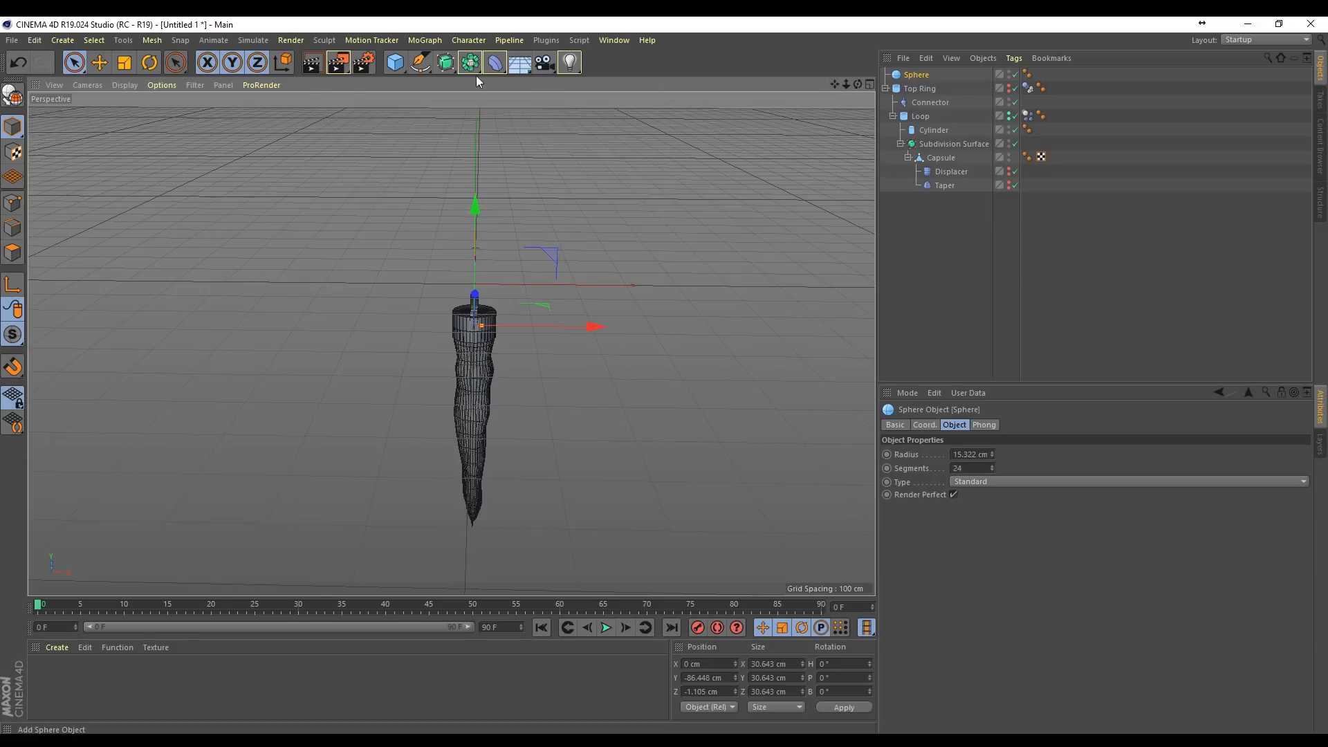
Step: Try putting the Sphere in a Cloner with a count of 1 and check the Cloner's effector list
click(422, 41)
mouse_move(436, 63)
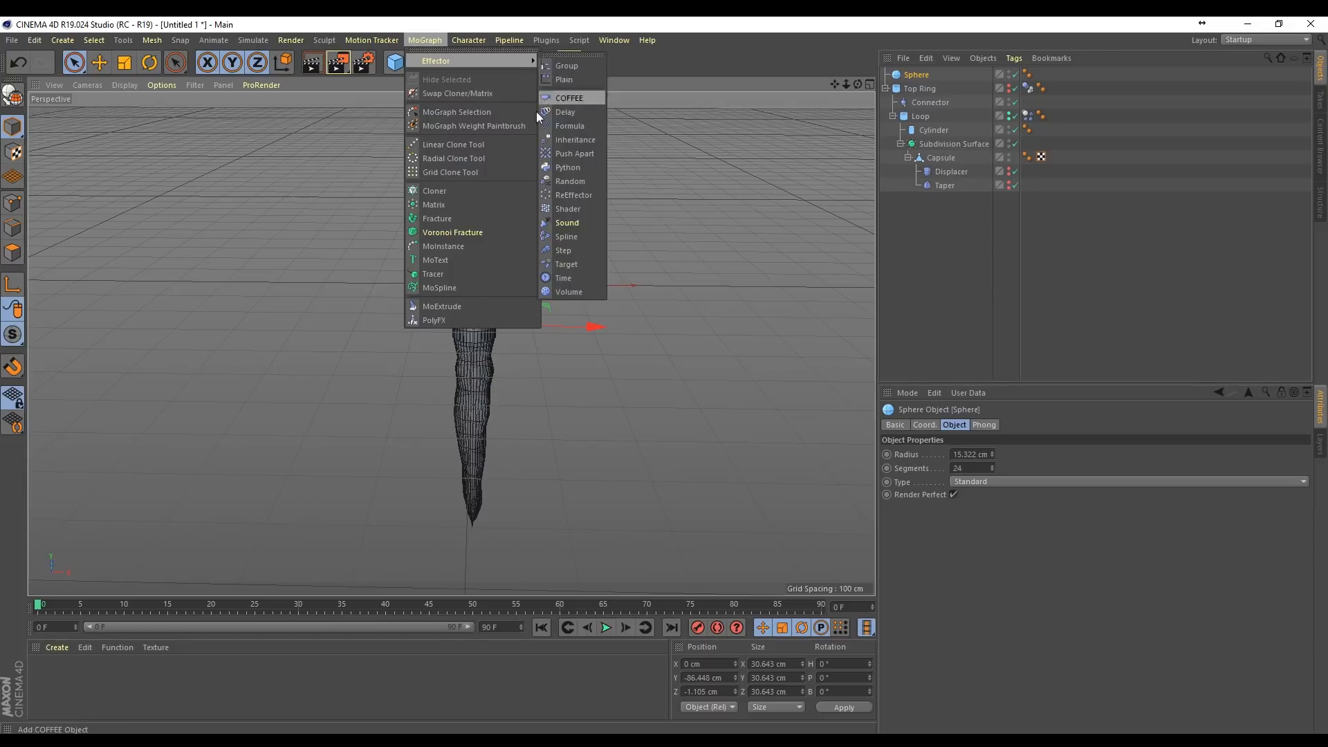
click(426, 42)
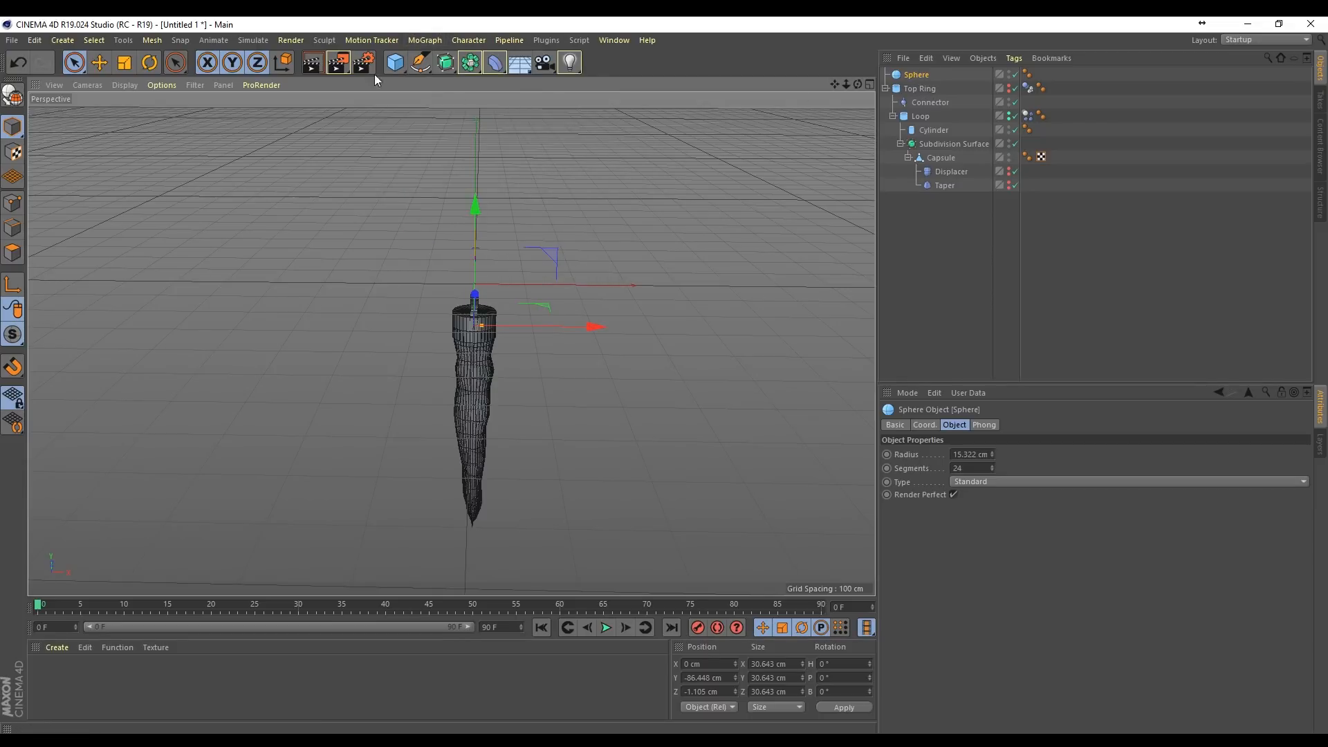
click(430, 42)
alt+click(449, 202)
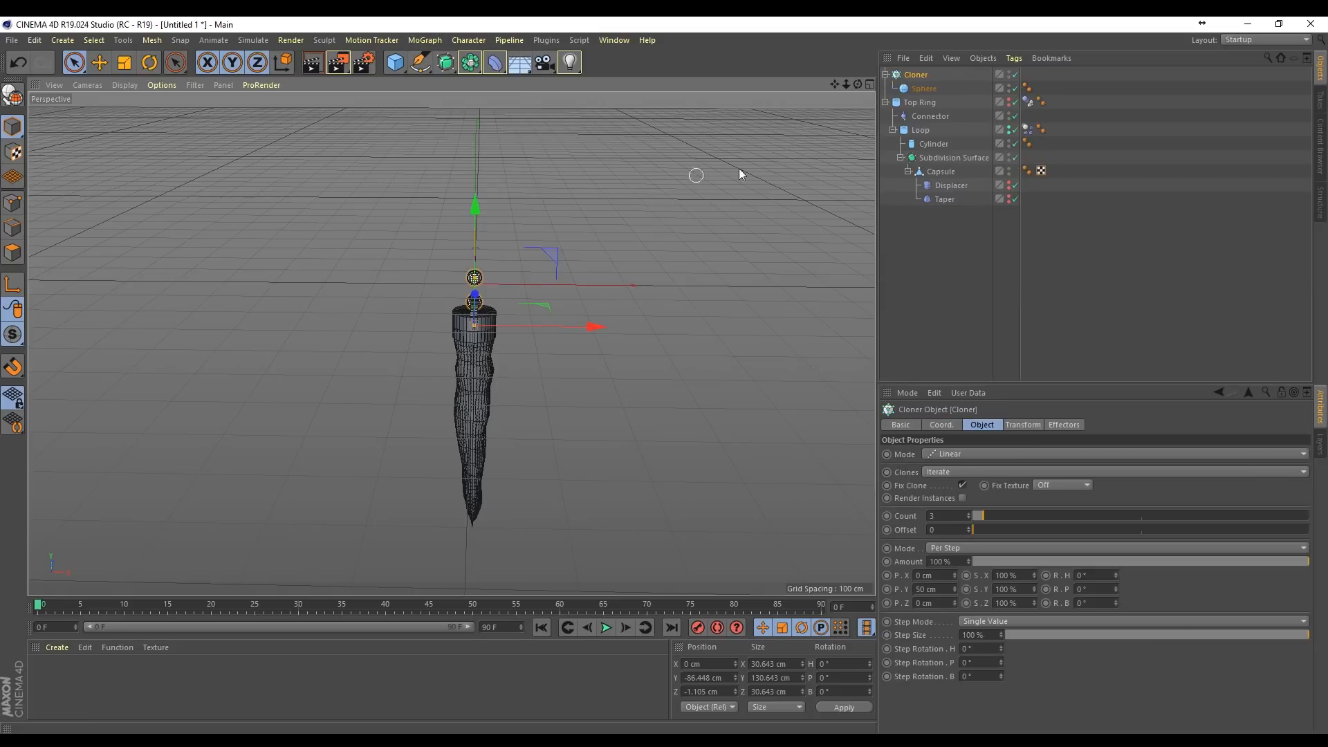
click(969, 518)
click(968, 518)
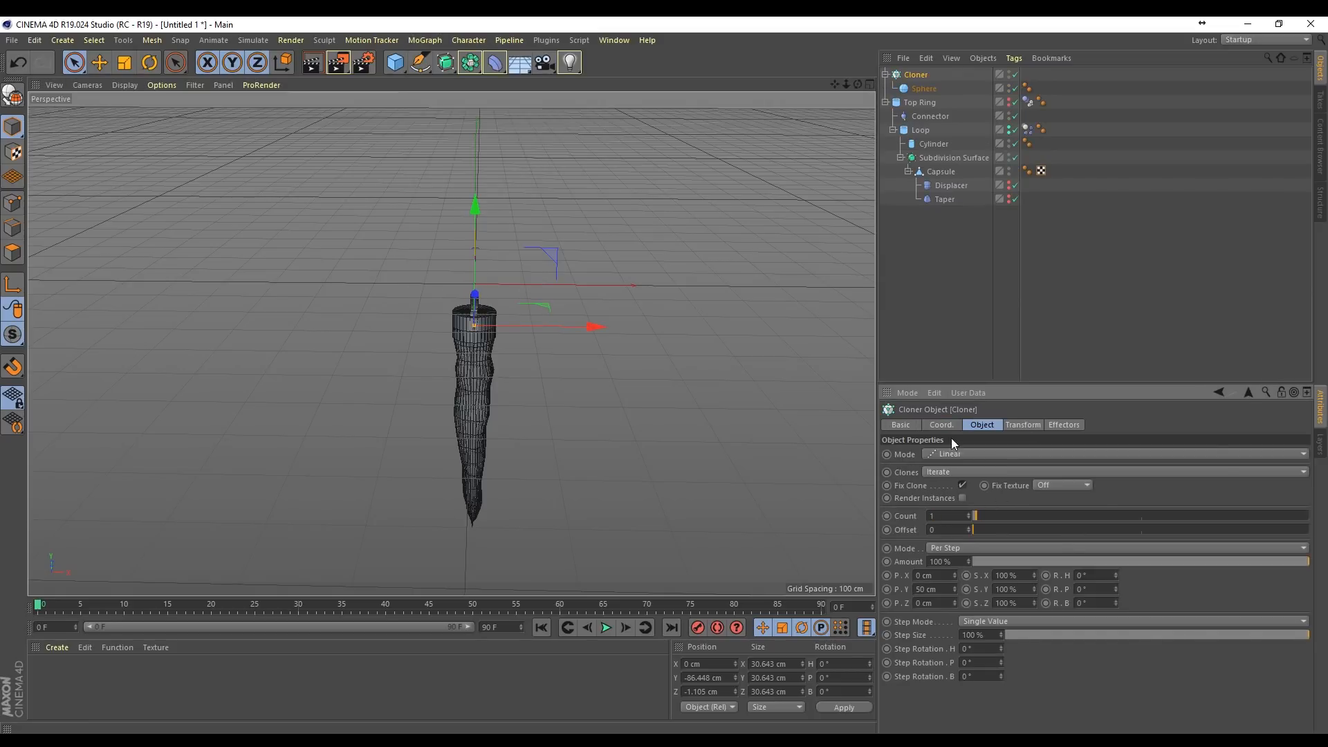
click(1063, 428)
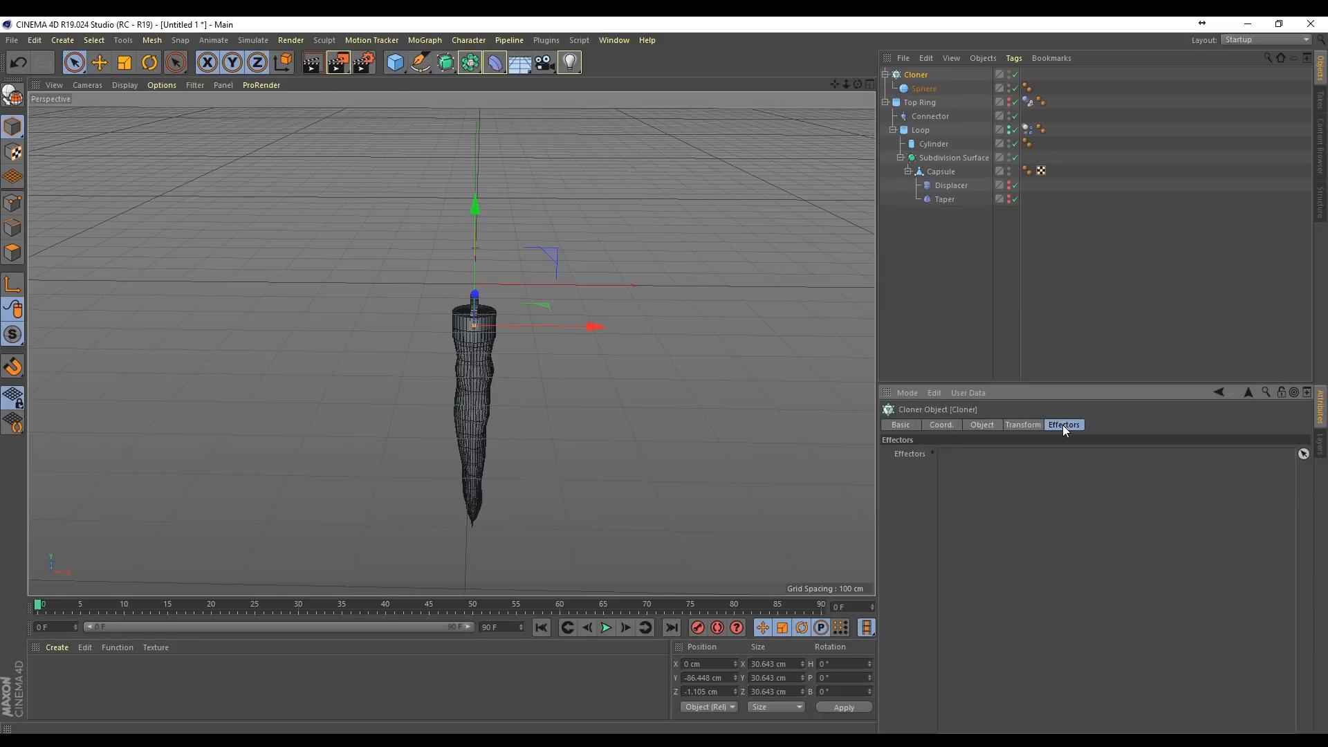
click(981, 425)
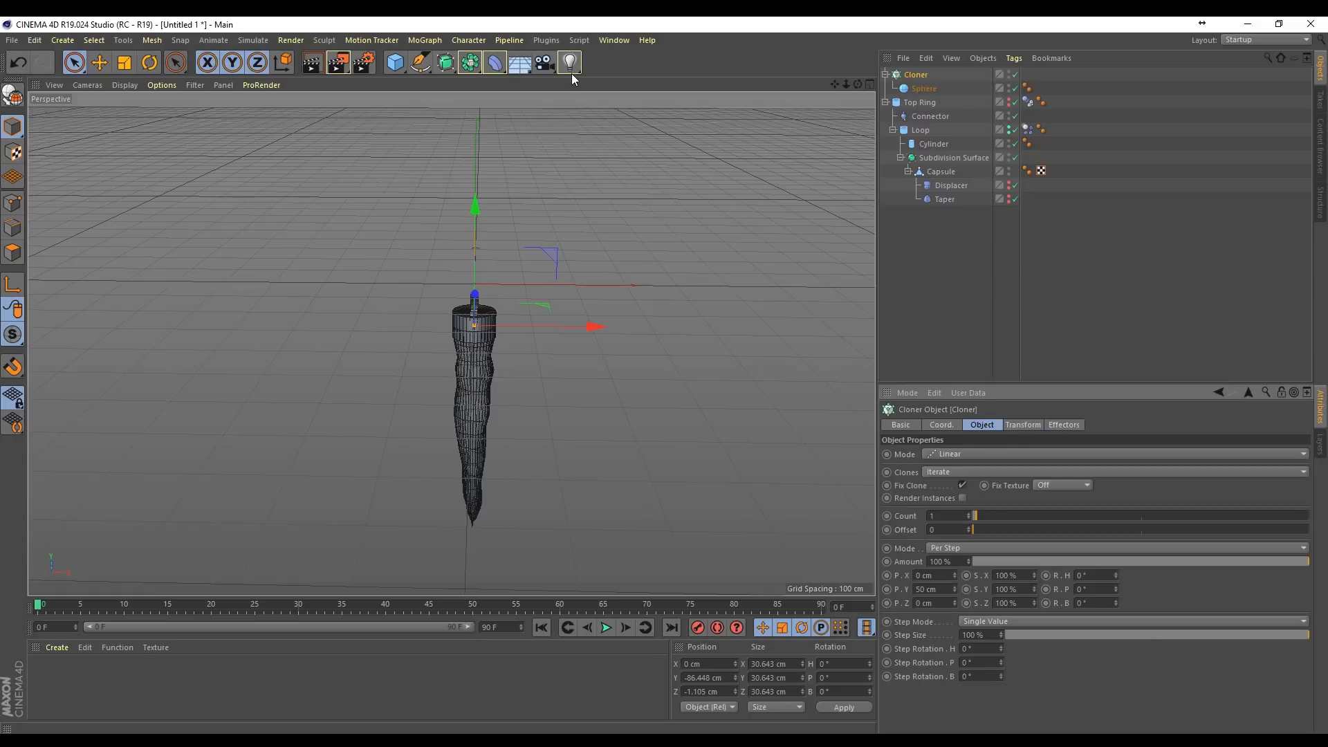
Step: Take the Sphere out of the Cloner and delete the Cloner
click(919, 90)
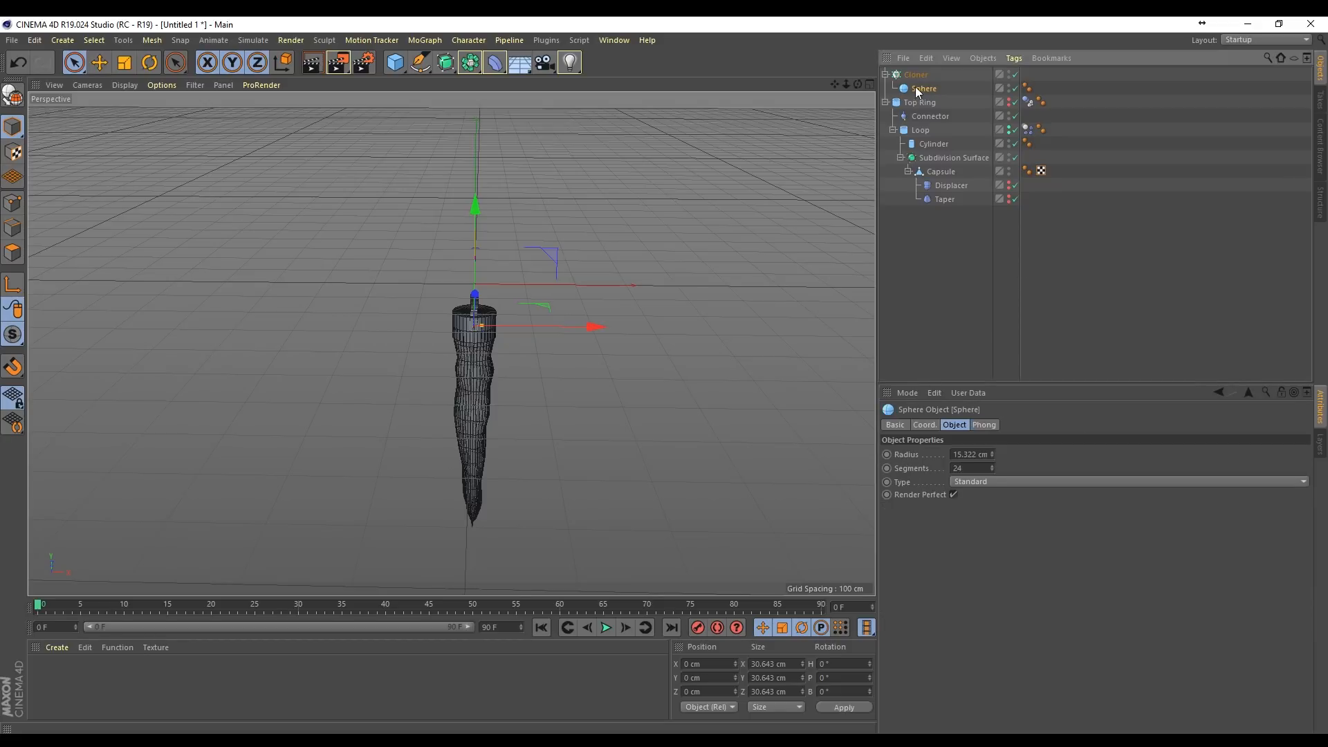
click(917, 75)
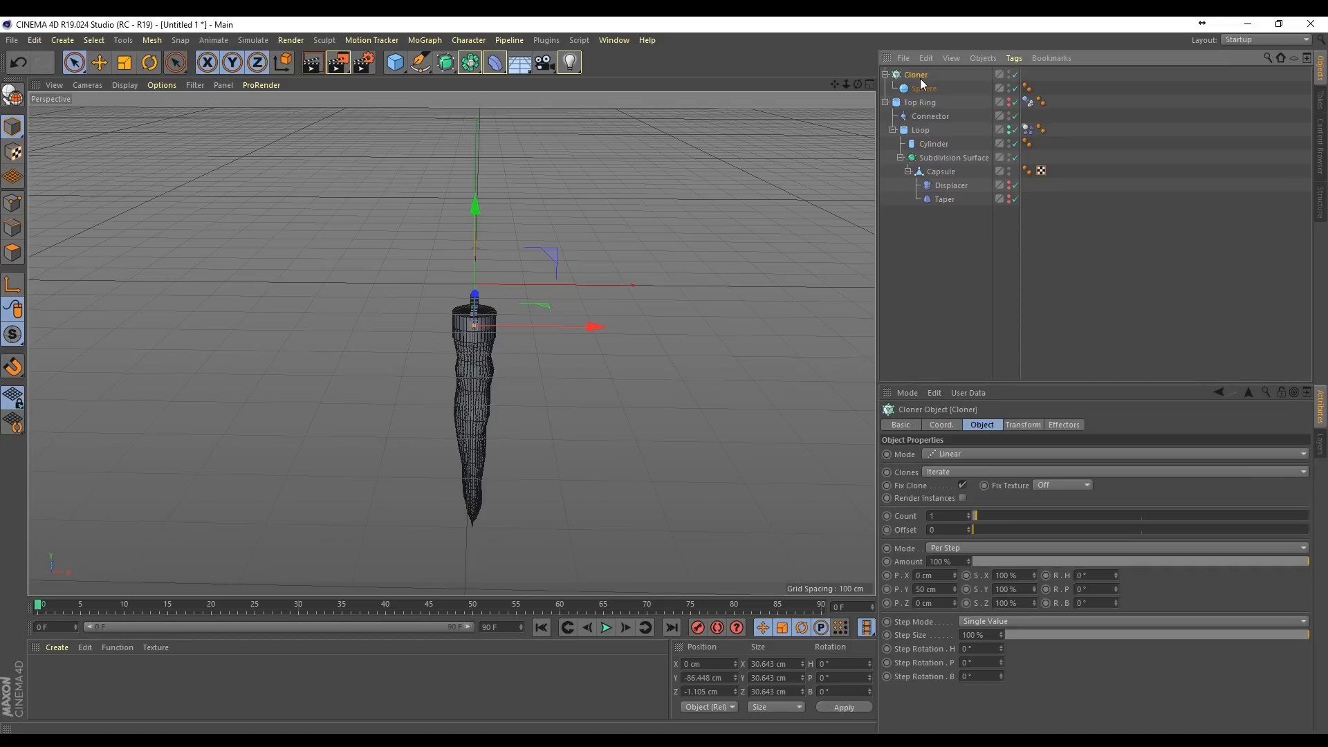
click(927, 88)
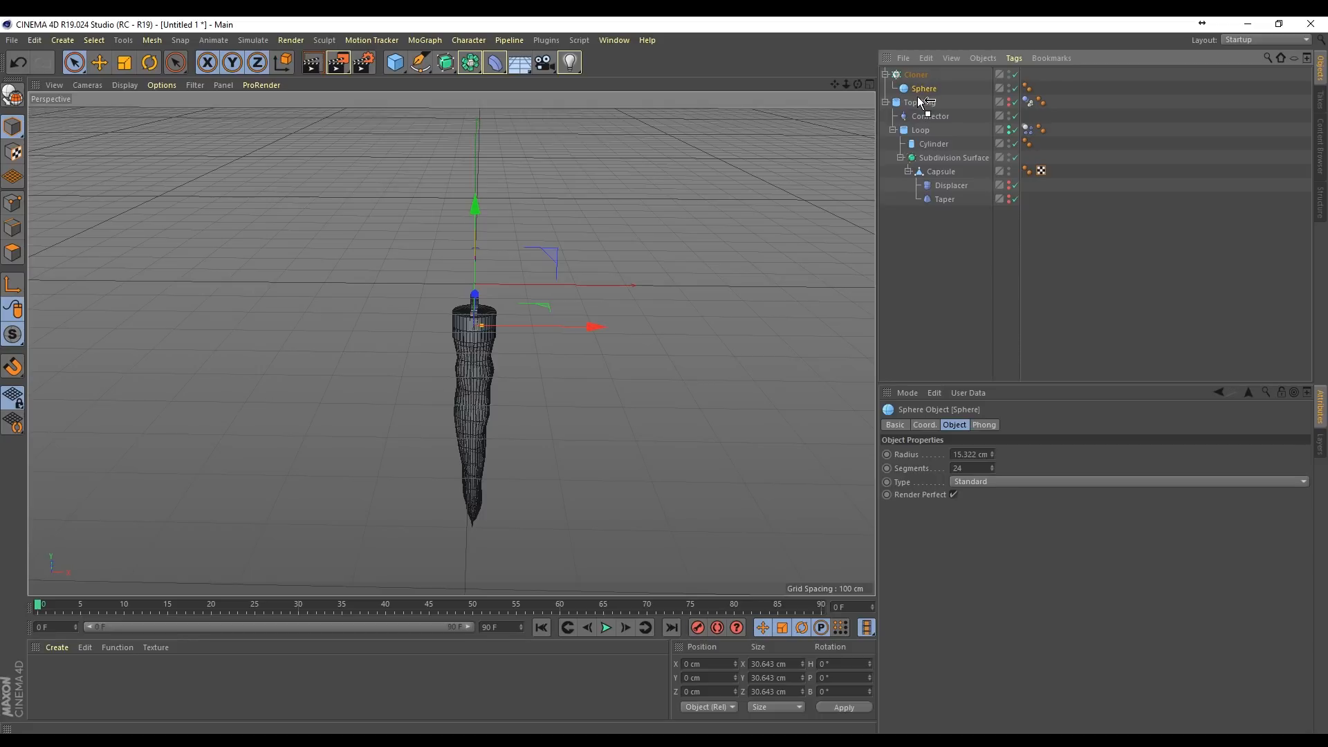
drag(918, 97, 917, 96)
click(919, 73)
key(Delete)
click(911, 74)
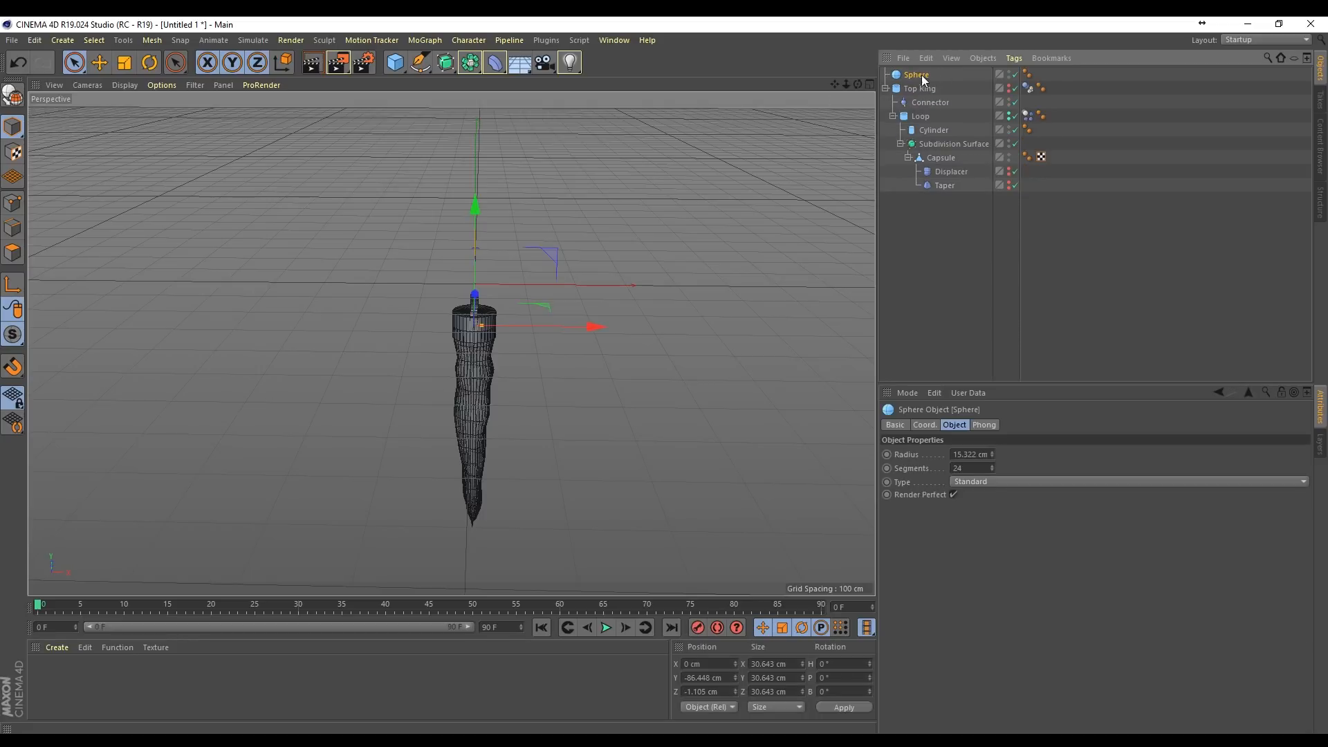
Step: Put the Sphere in a new Cloner with a count of 1 and a Y position step of 0 cm
click(425, 40)
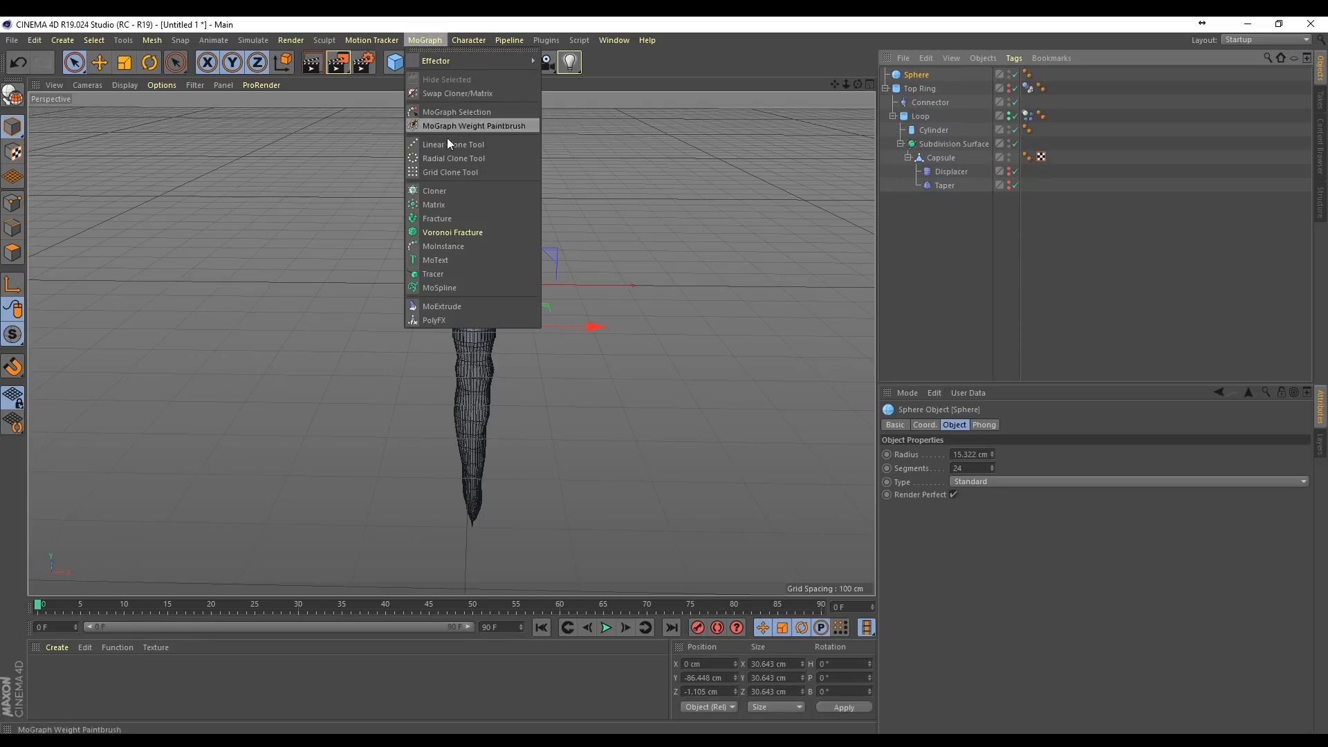
click(455, 190)
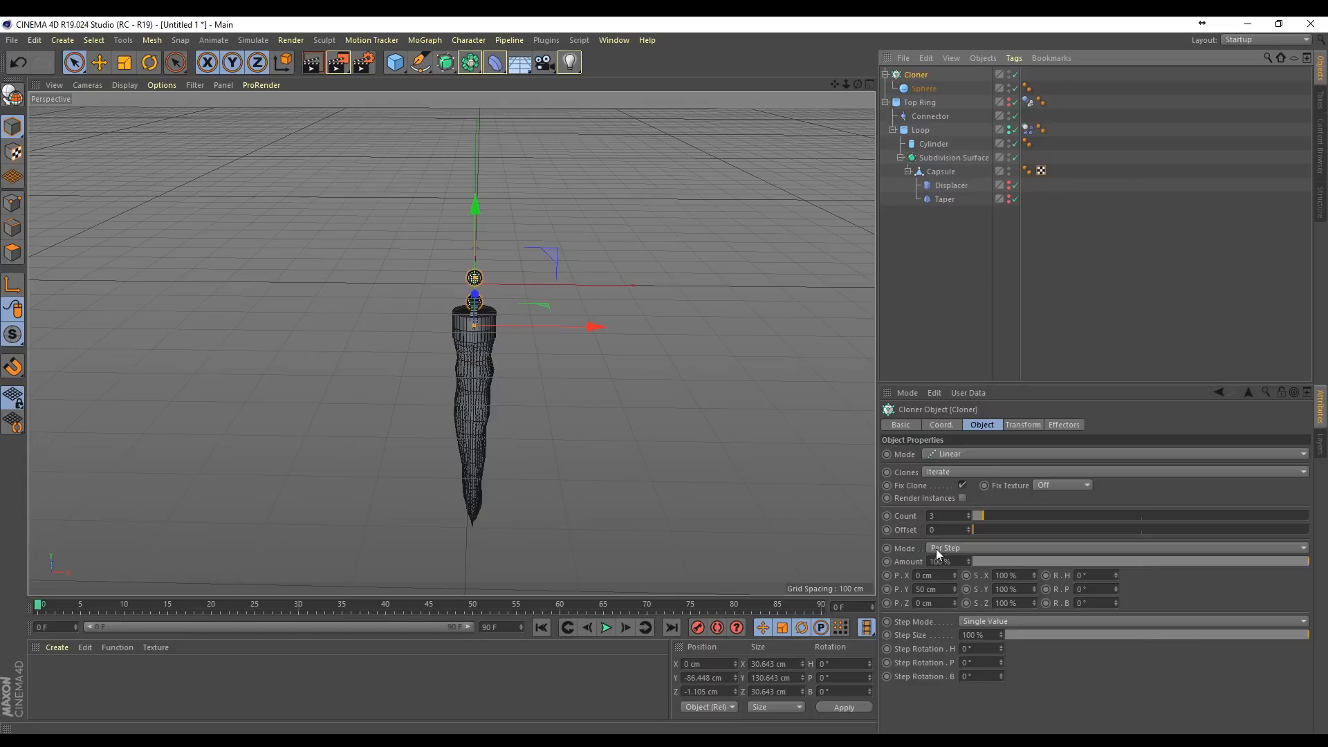
double_click(955, 515)
key(Down)
key(Down)
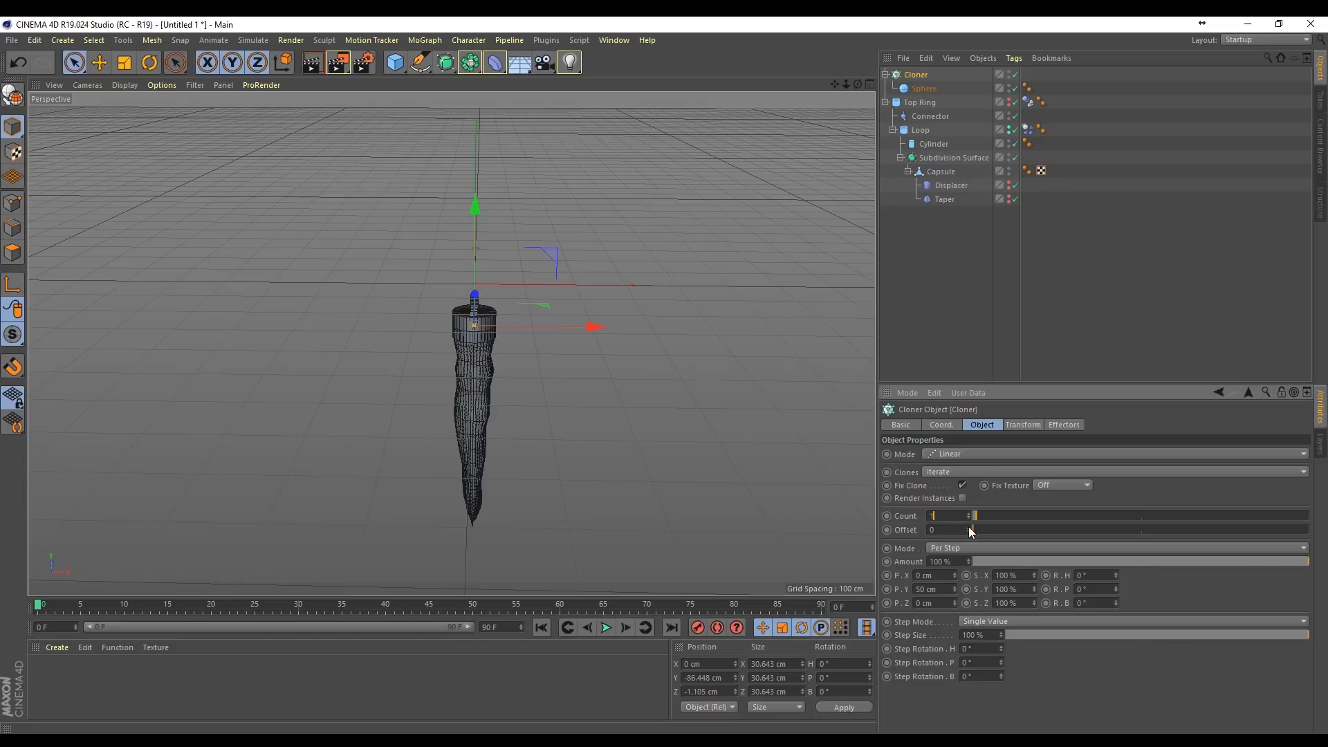
double_click(948, 589)
text(0)
Step: Add a Plain effector to the Cloner that holds the Sphere
click(924, 74)
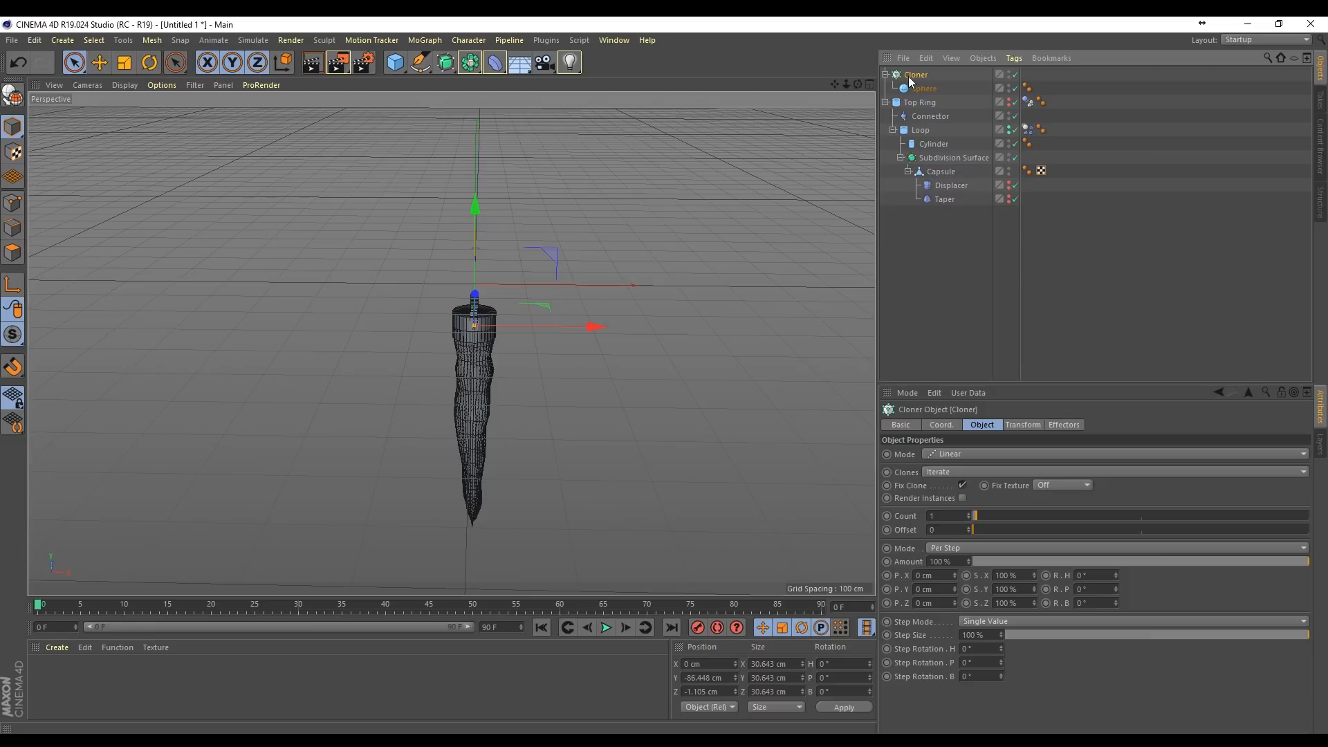
click(420, 39)
mouse_move(437, 62)
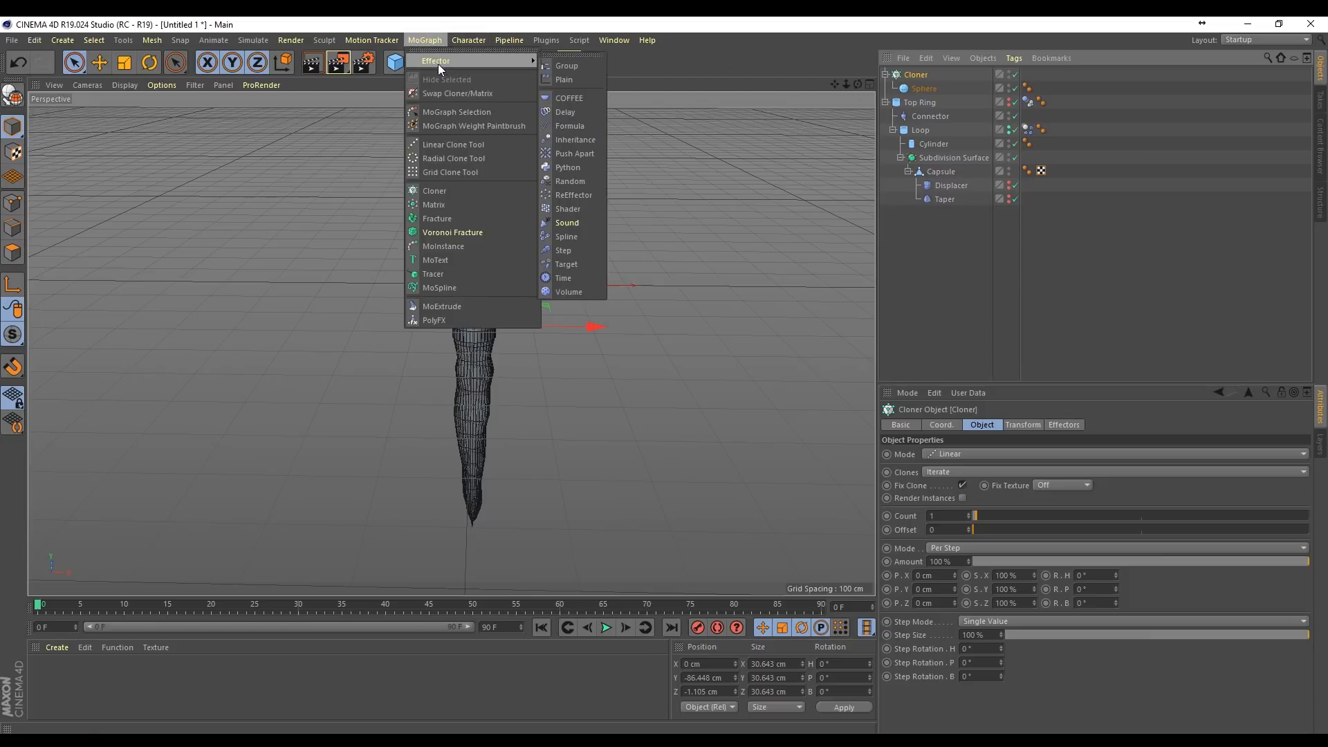
click(563, 80)
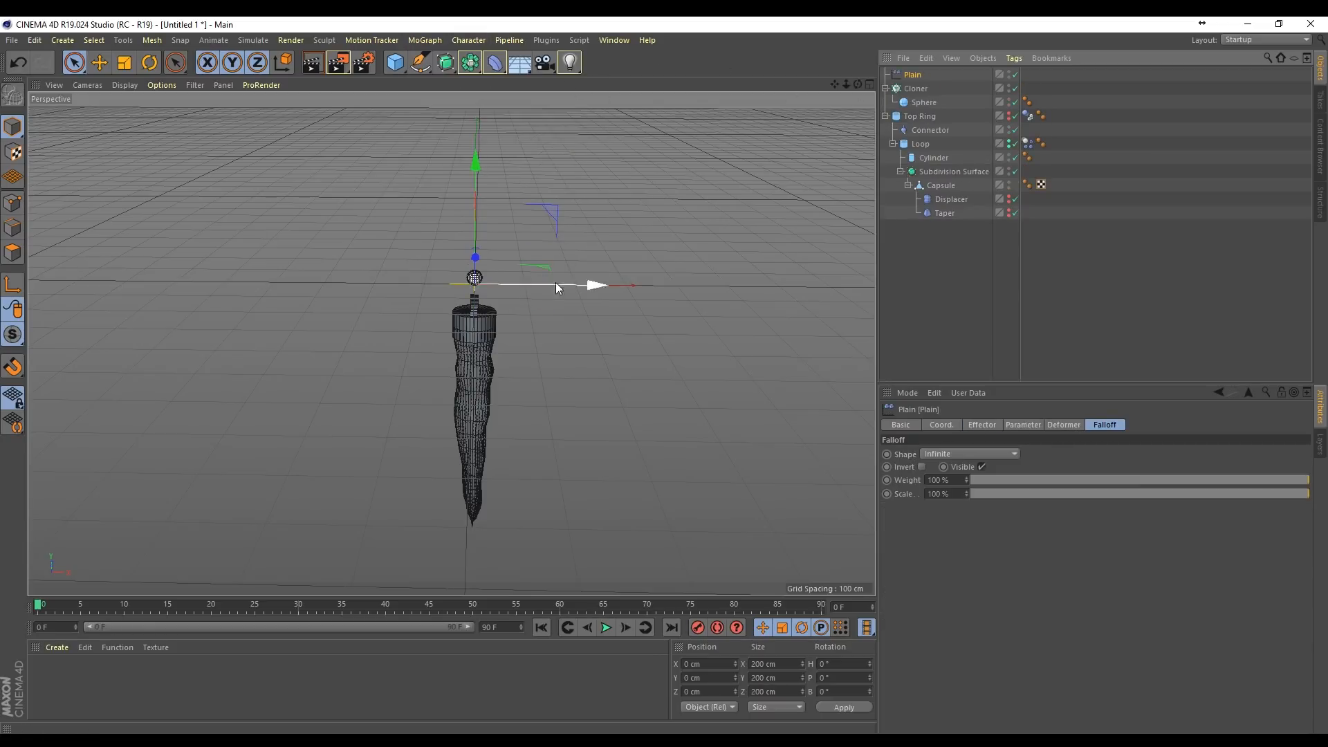
Step: Lower the Plain effector's Y position parameter until the cloned sphere sits near the icicle's tip
click(986, 424)
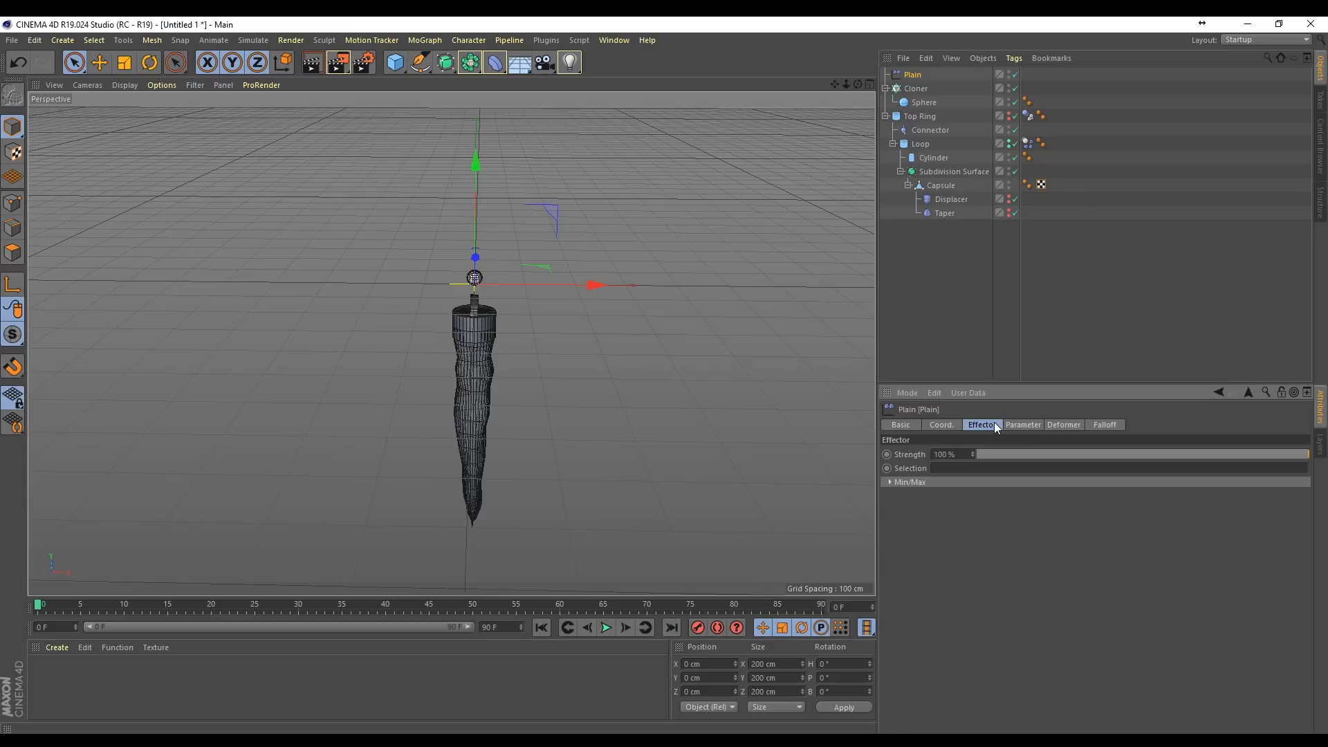
click(1022, 425)
drag(973, 505, 973, 531)
double_click(961, 509)
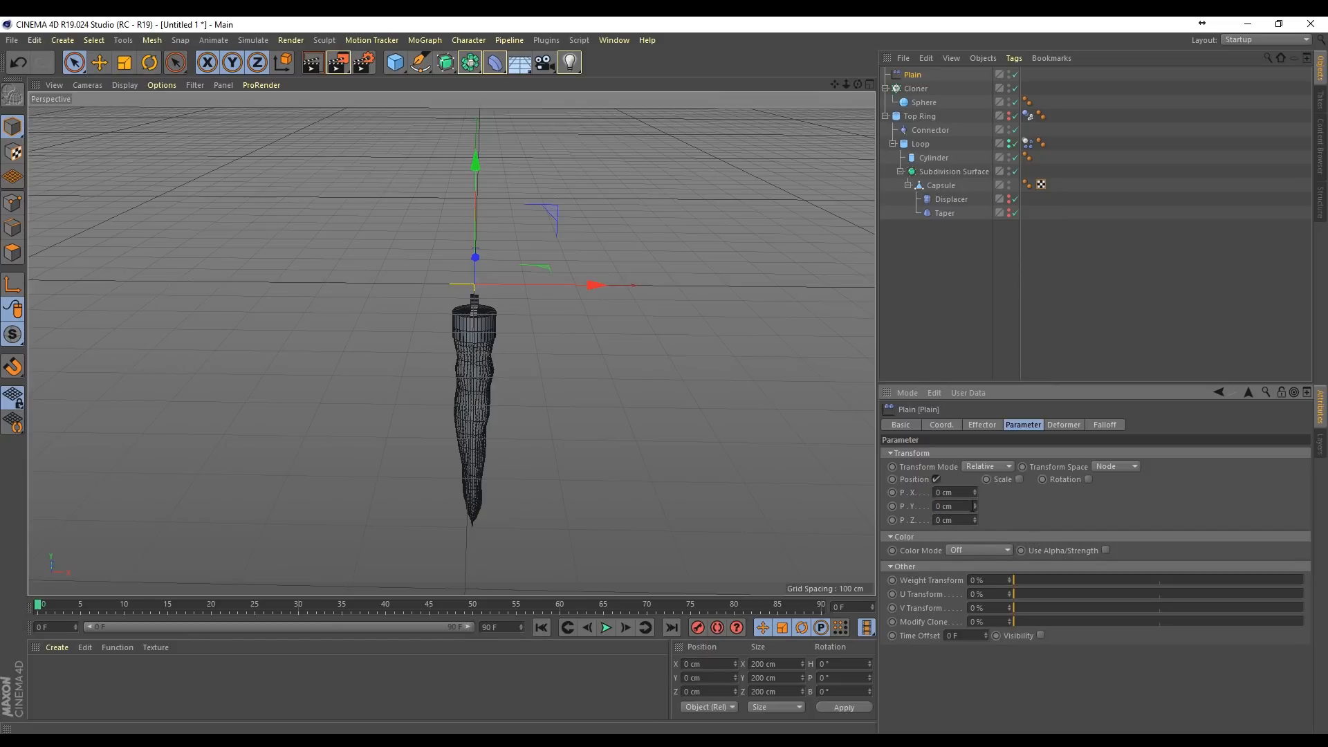
drag(974, 506, 975, 649)
Step: Give the Plain effector a Linear falloff, rotate it to a -90° heading and move it to about -104 cm in X
click(1096, 425)
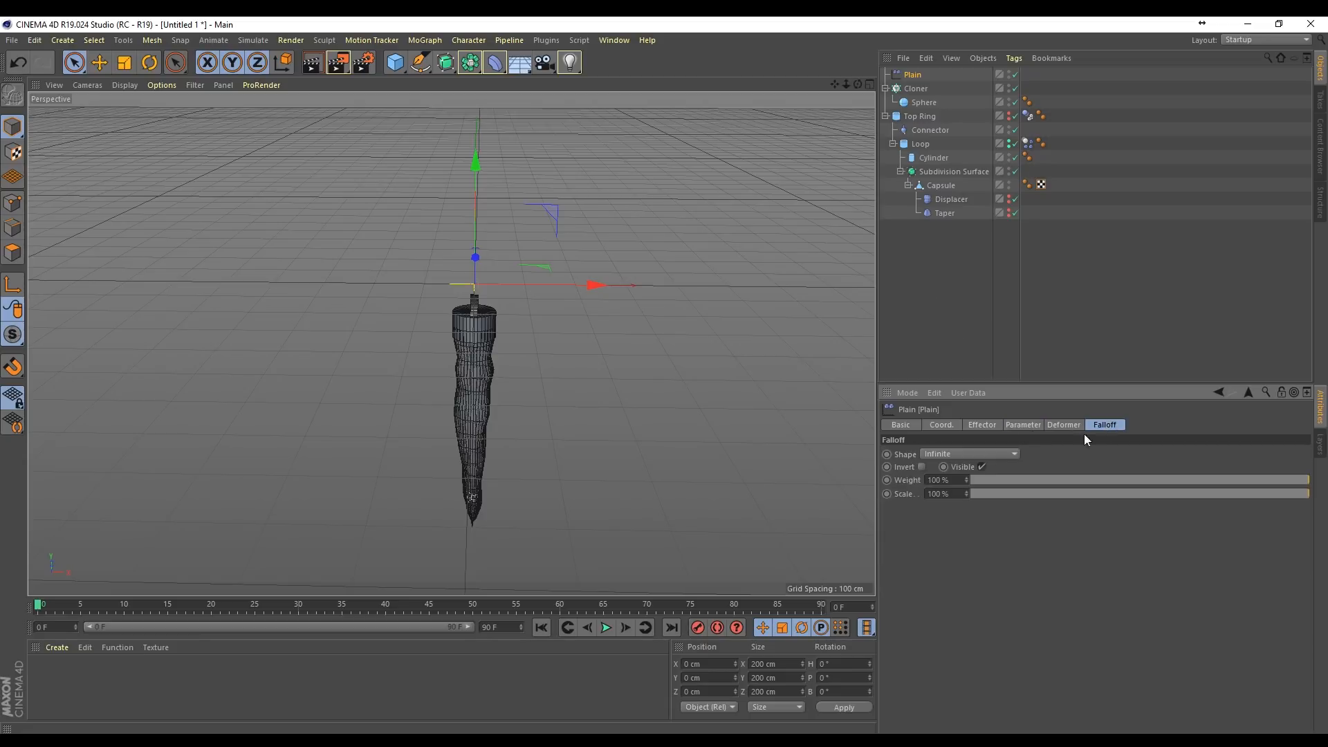
click(949, 456)
click(940, 534)
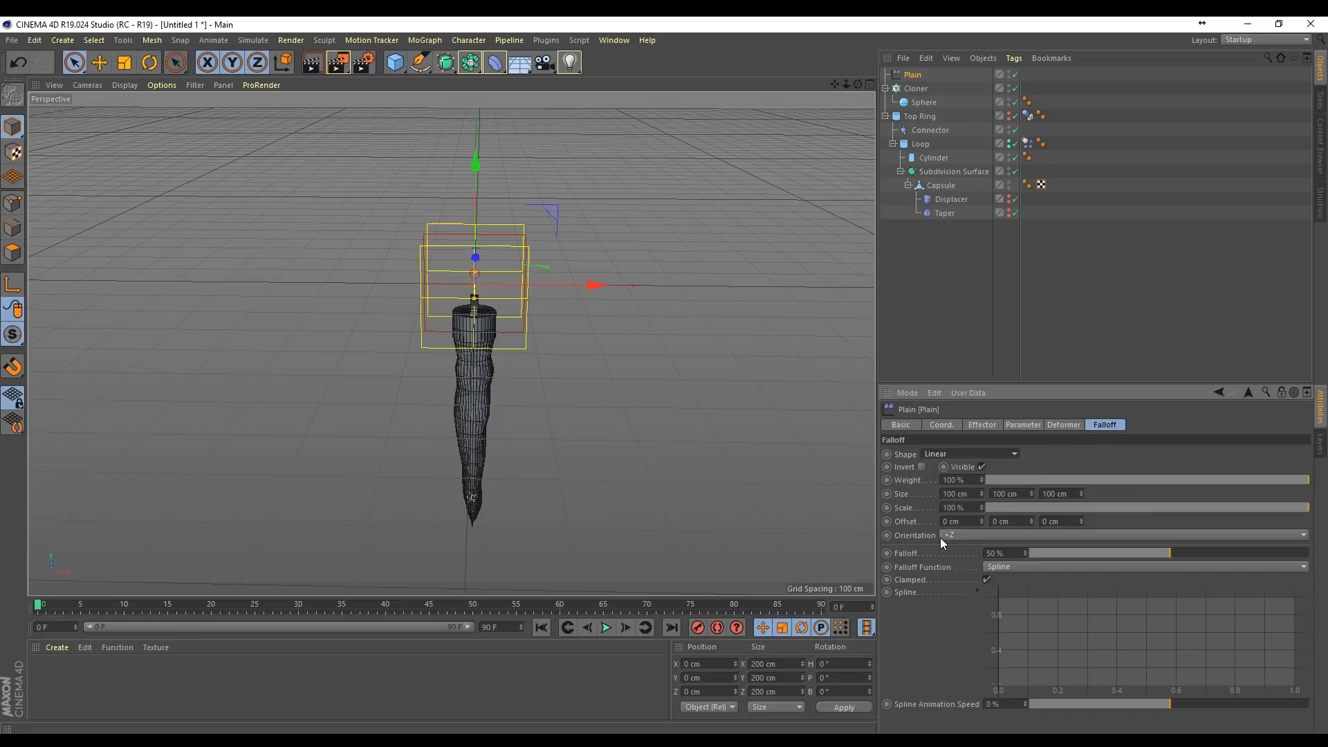
key(r)
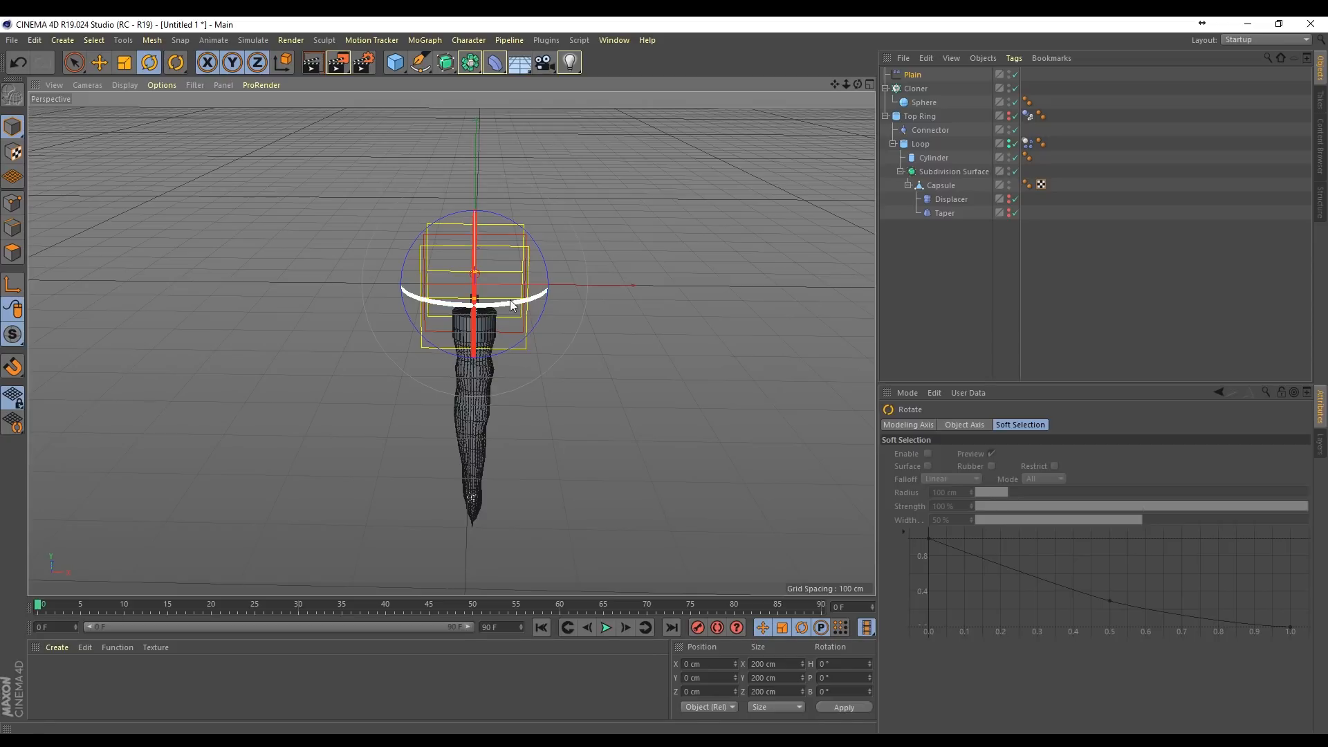
drag(518, 304, 345, 306)
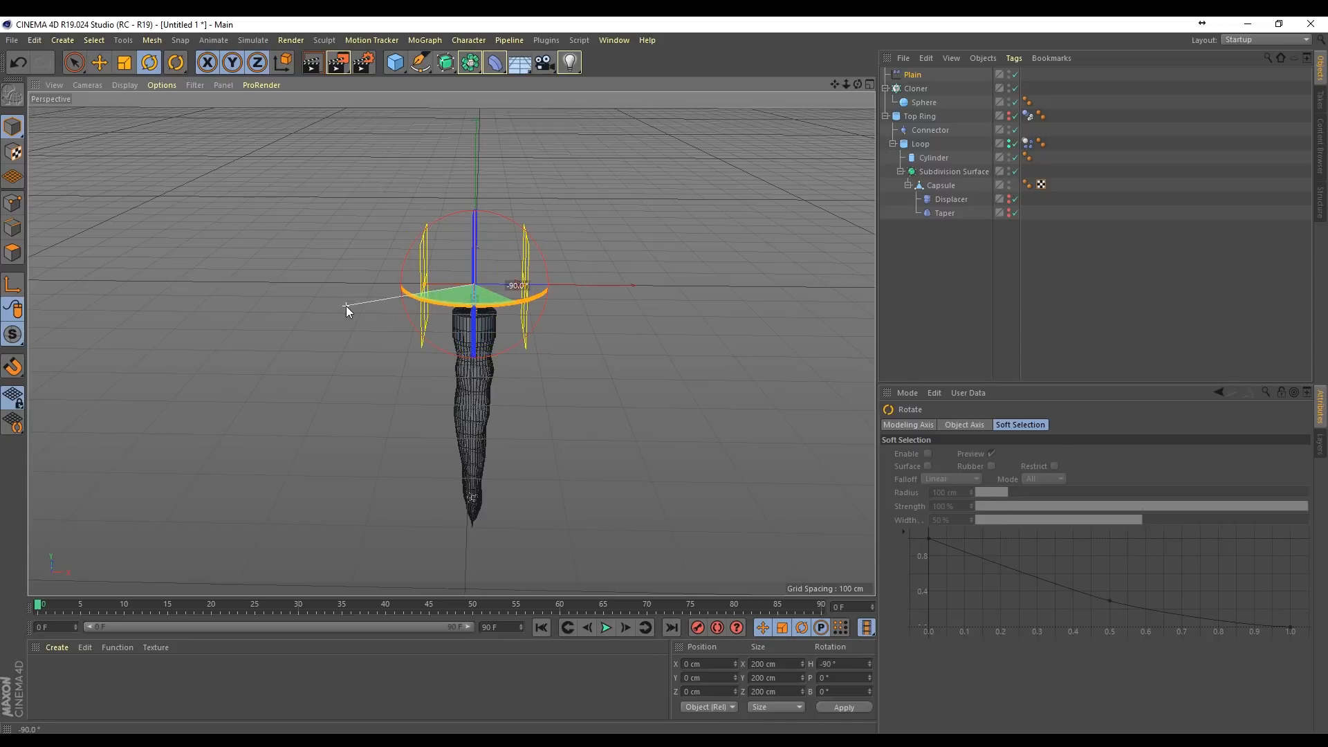
key(space)
drag(580, 289, 525, 315)
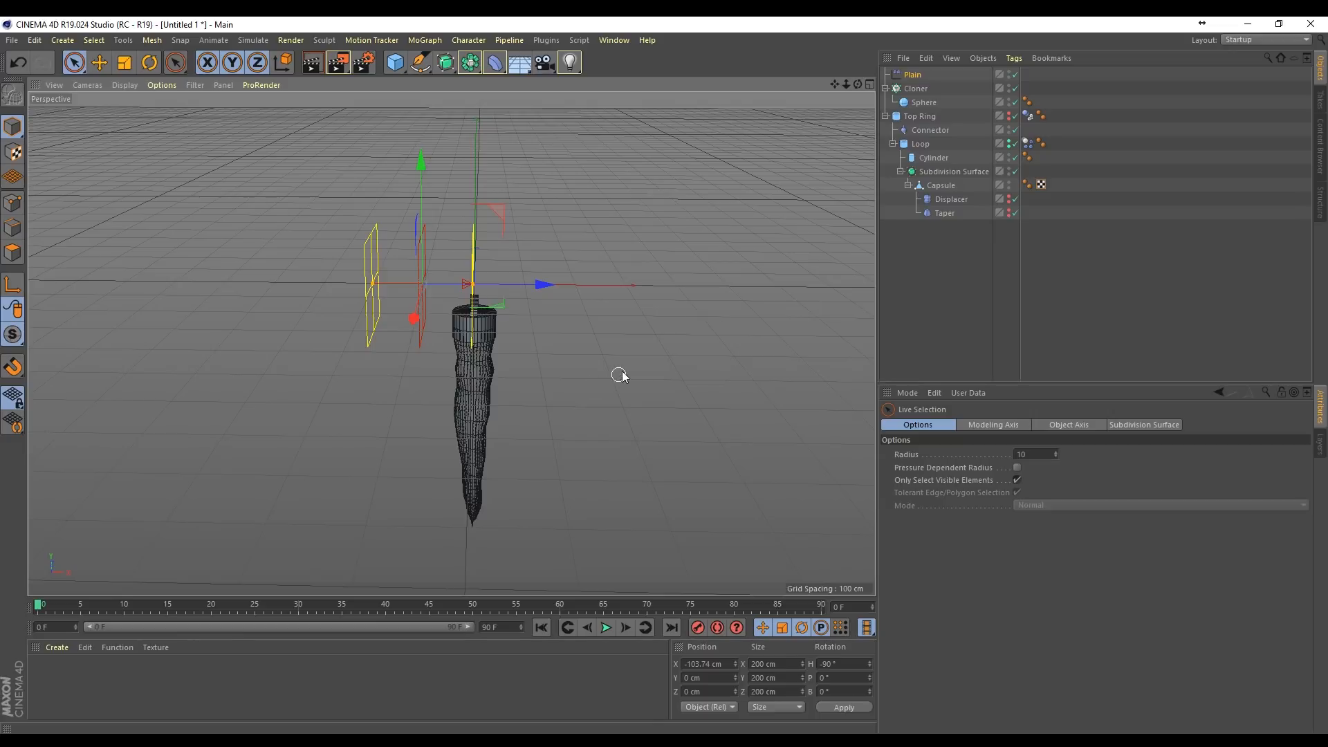
Step: Keyframe the Plain effector's position at frame 0 and at about X 0.7 cm on frame 25, and play the animation back
click(917, 75)
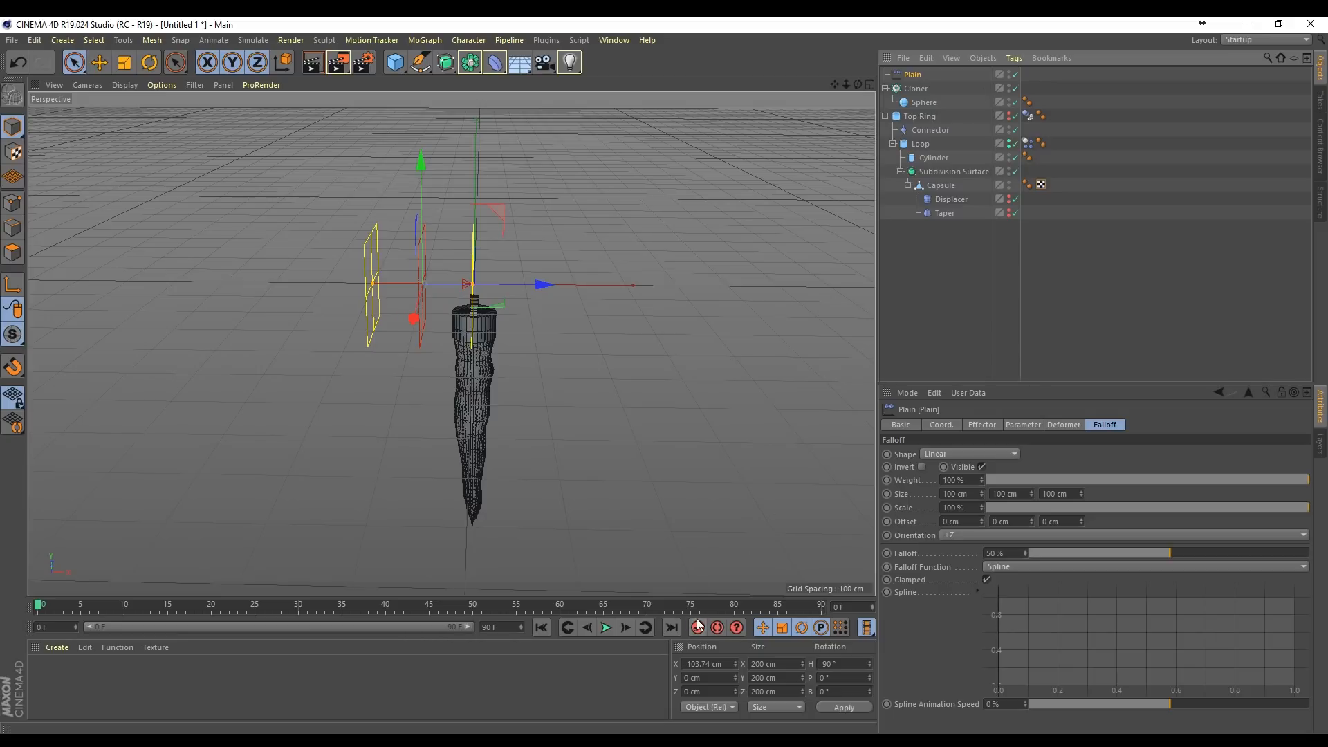
drag(38, 611, 258, 611)
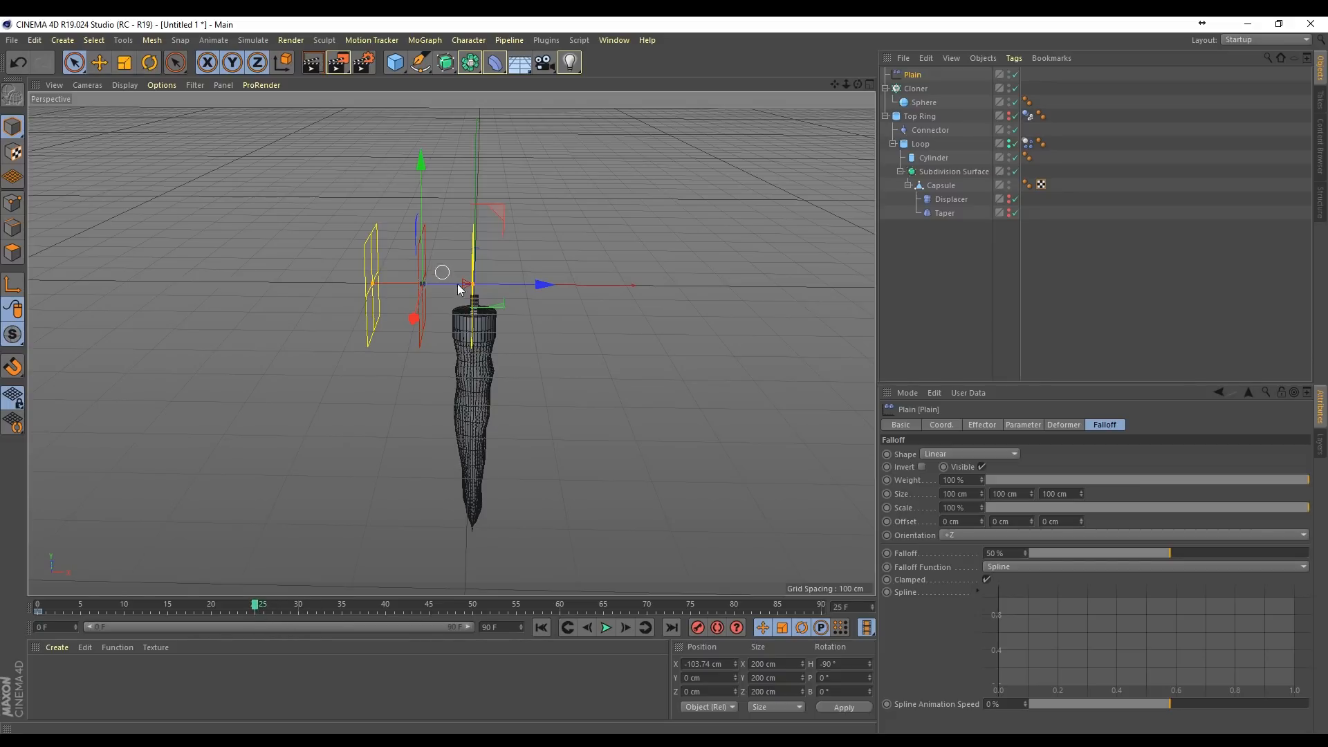
drag(540, 284, 580, 302)
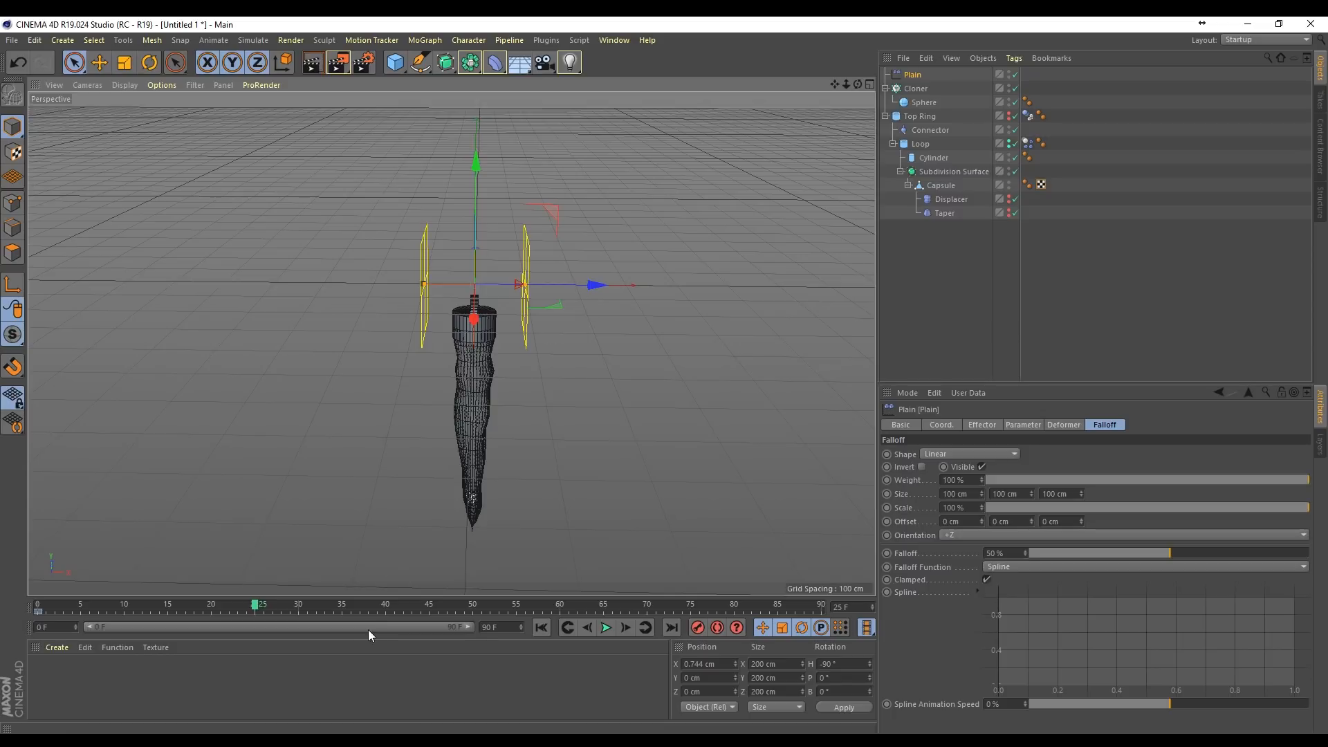
click(542, 627)
click(607, 628)
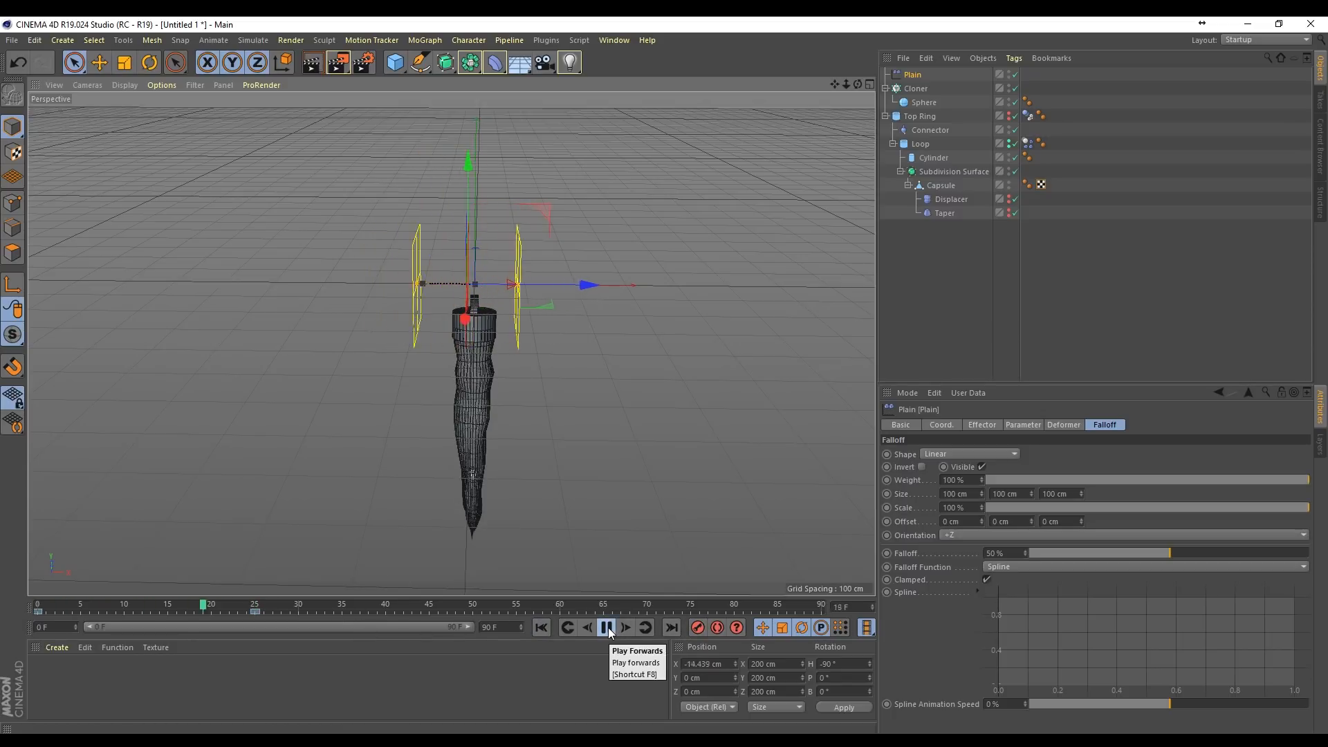
click(608, 628)
click(542, 627)
click(607, 628)
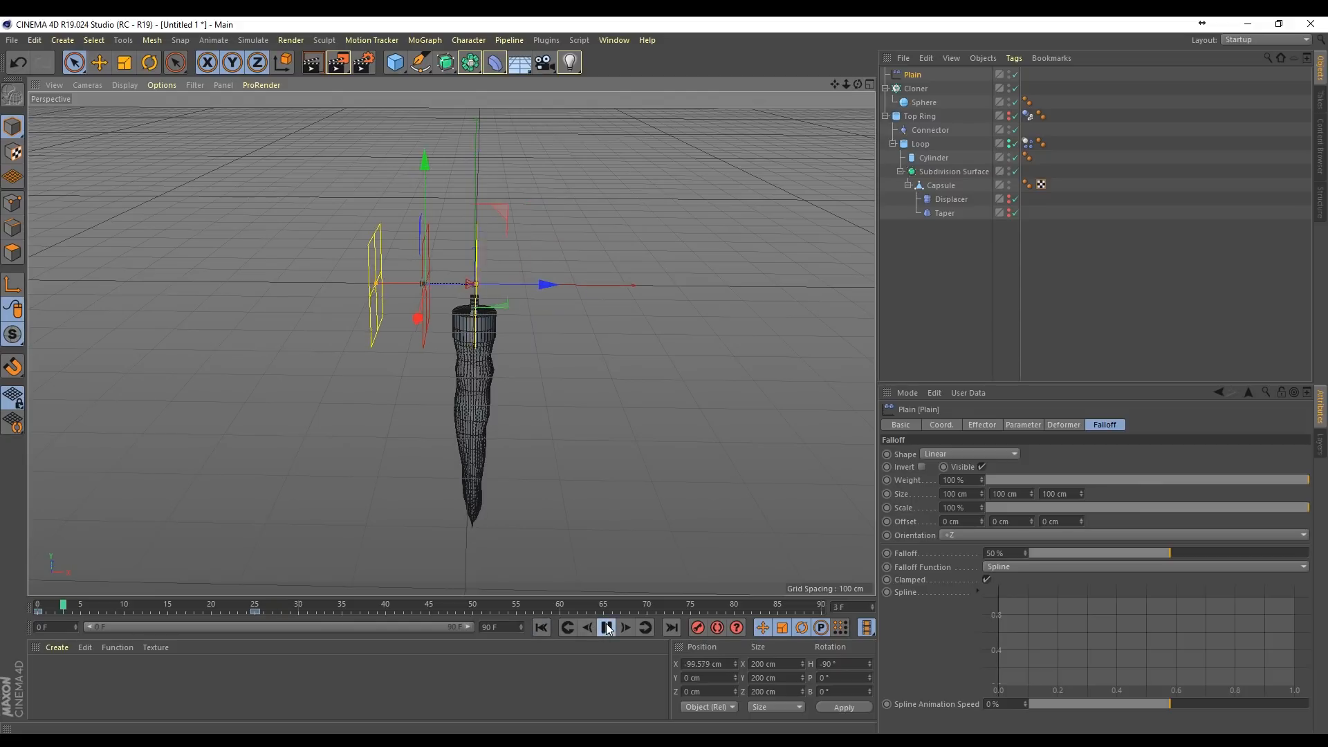
click(541, 628)
Step: Make the Cloner a child of Loop, above the Cylinder, and play the animation to check it
click(917, 90)
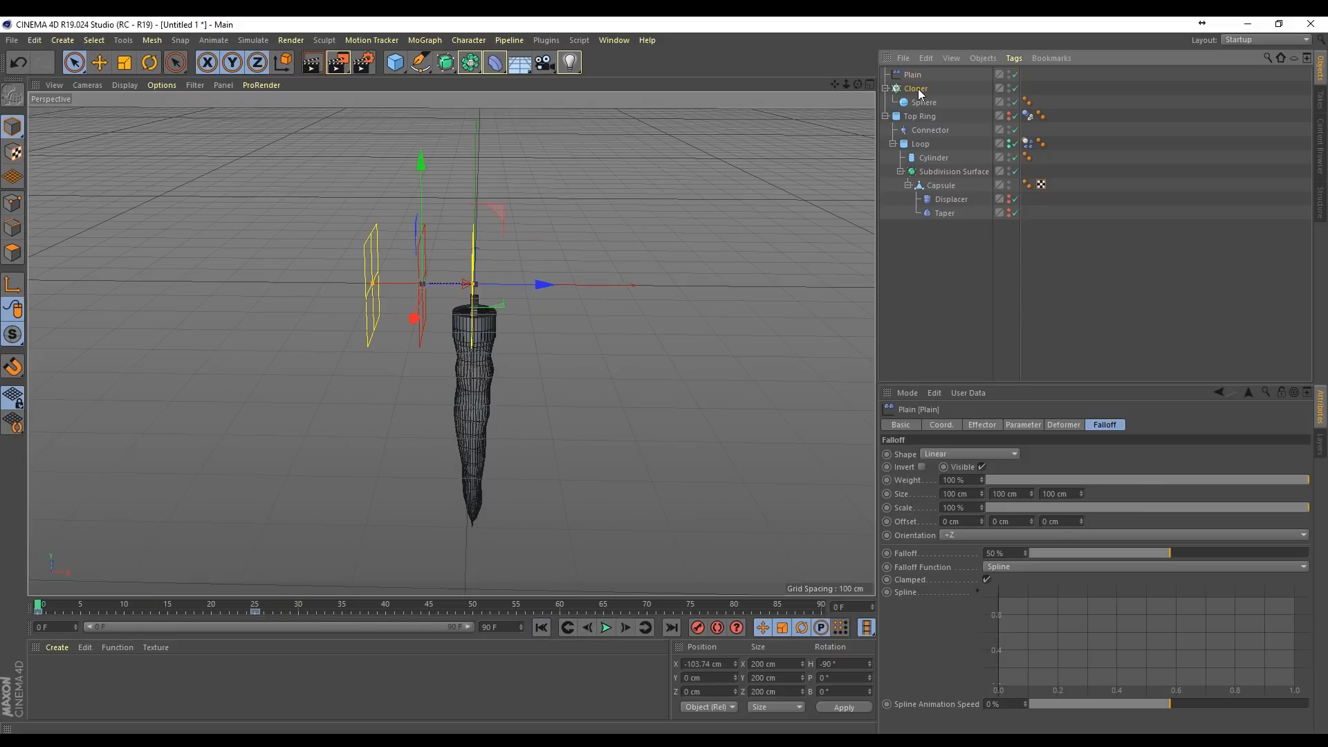
drag(919, 95, 925, 157)
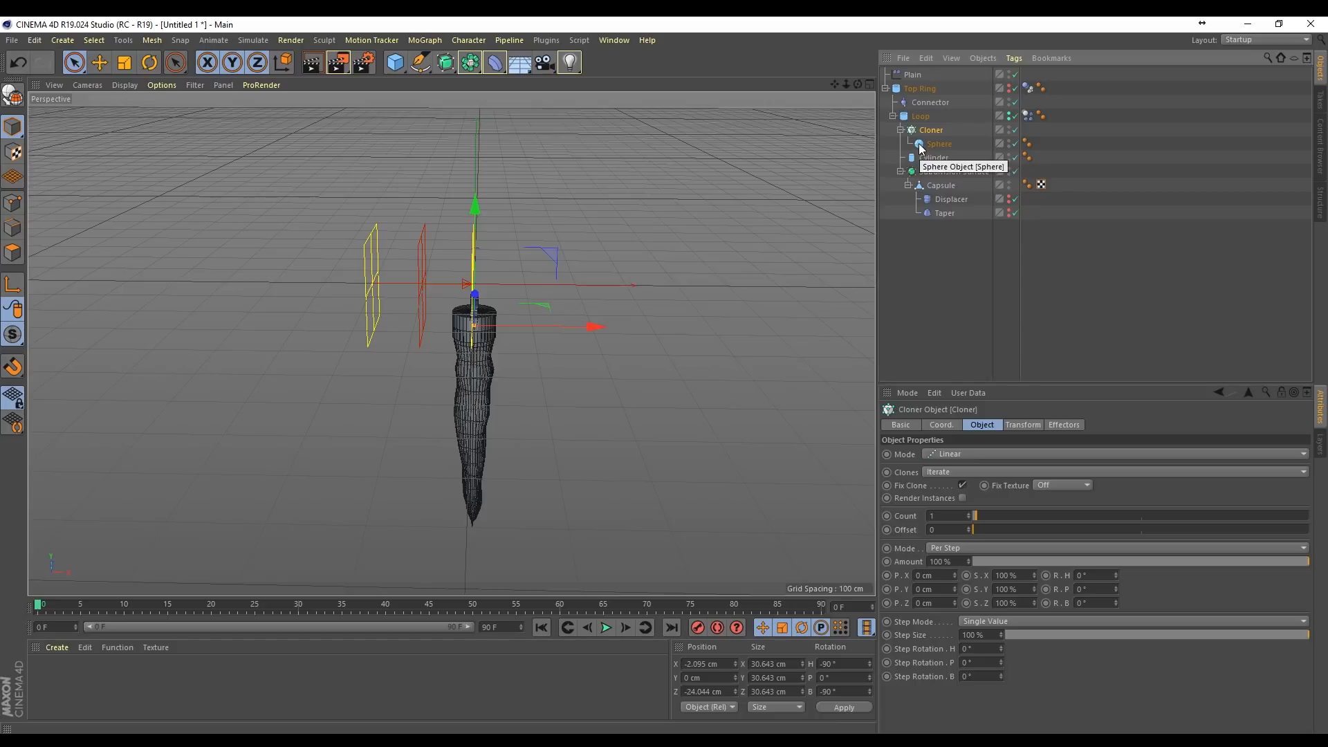
click(609, 627)
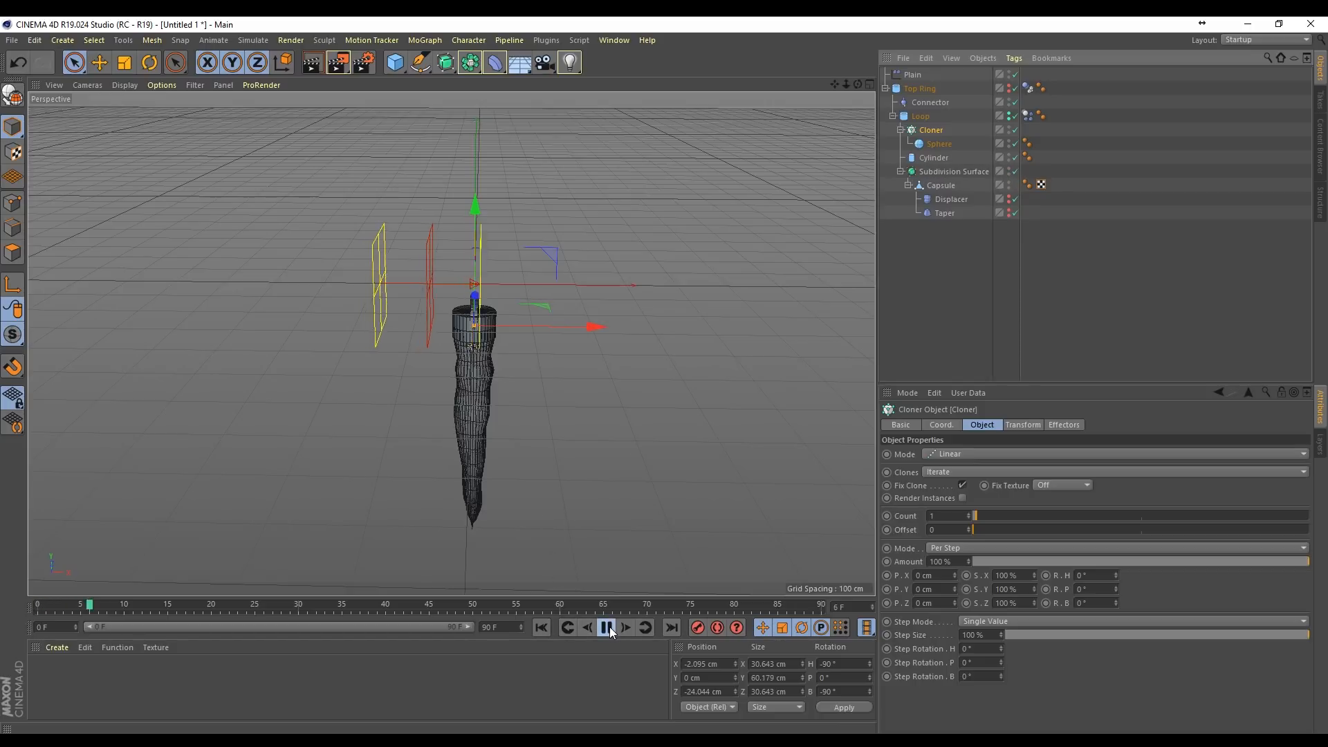
click(608, 627)
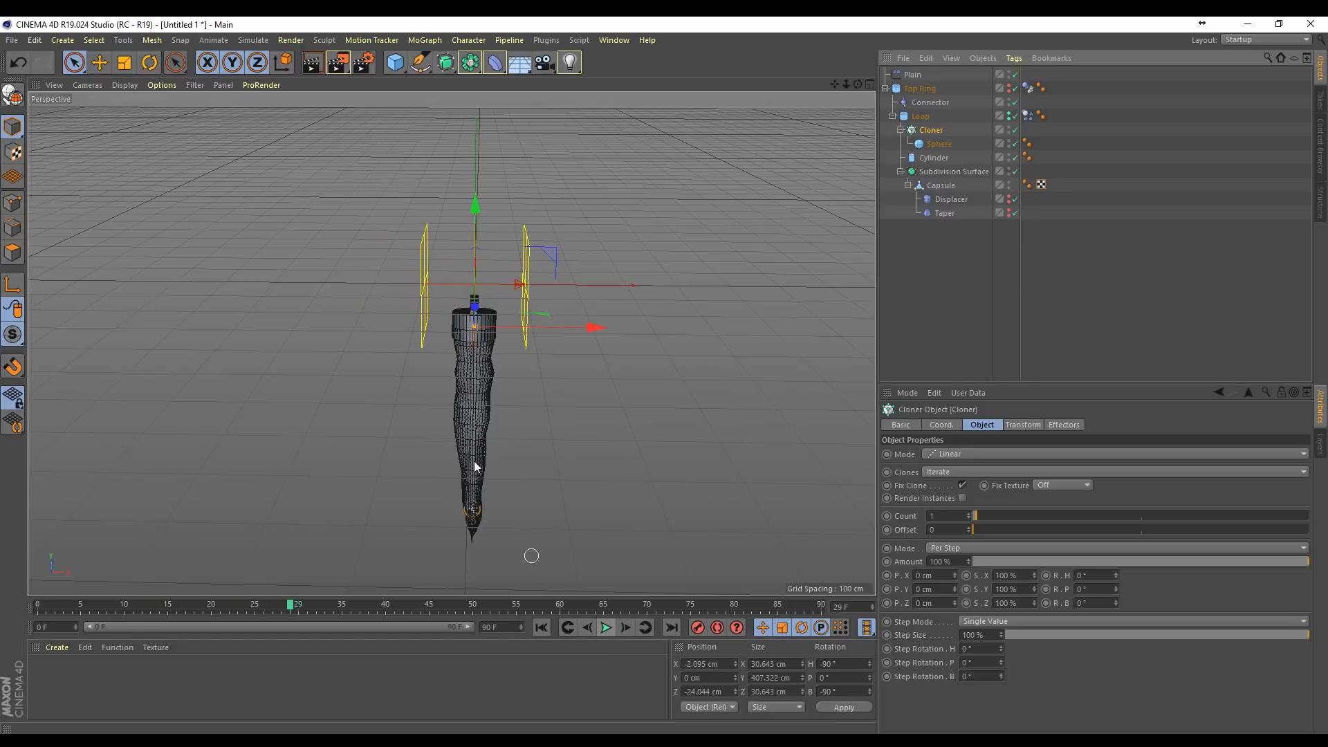
click(541, 627)
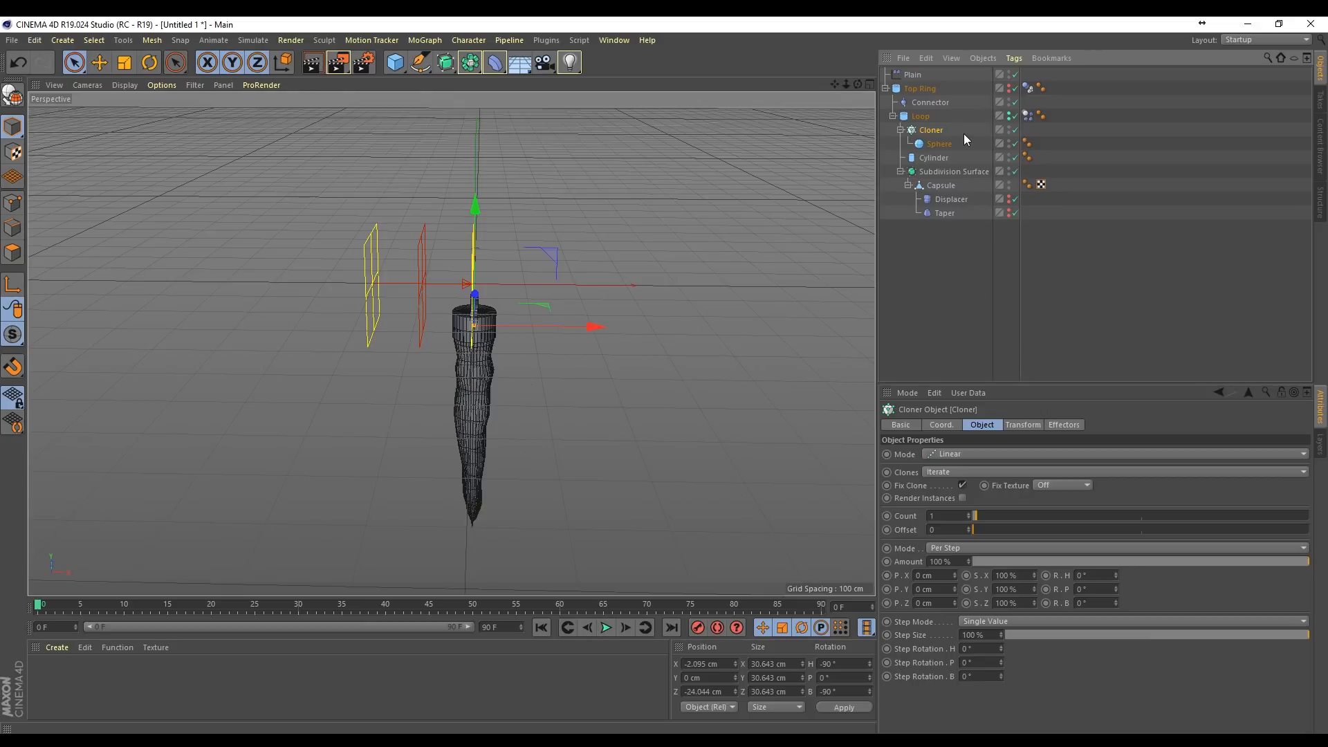
Step: Switch to the Animate layout and set the Plain effector's tracks to Oscillate after the last key with 100 repetitions
click(1237, 42)
click(1253, 51)
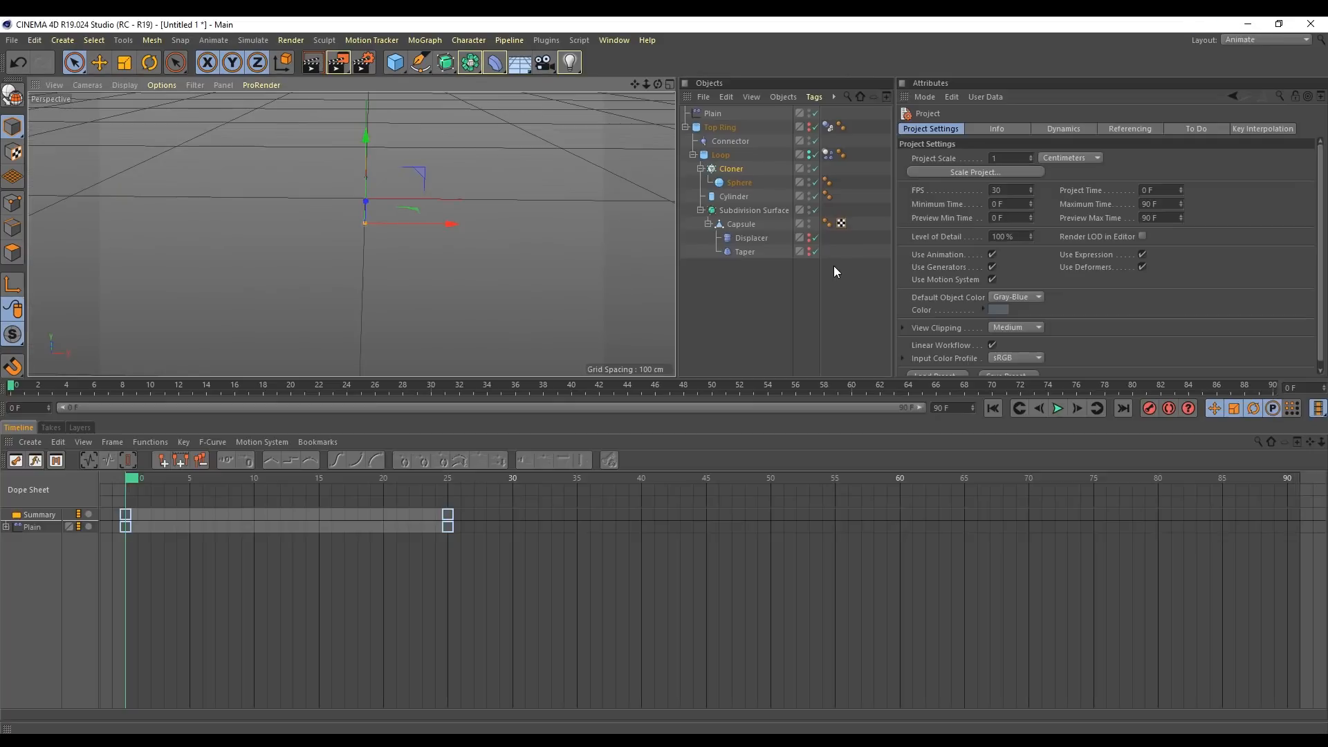
click(31, 527)
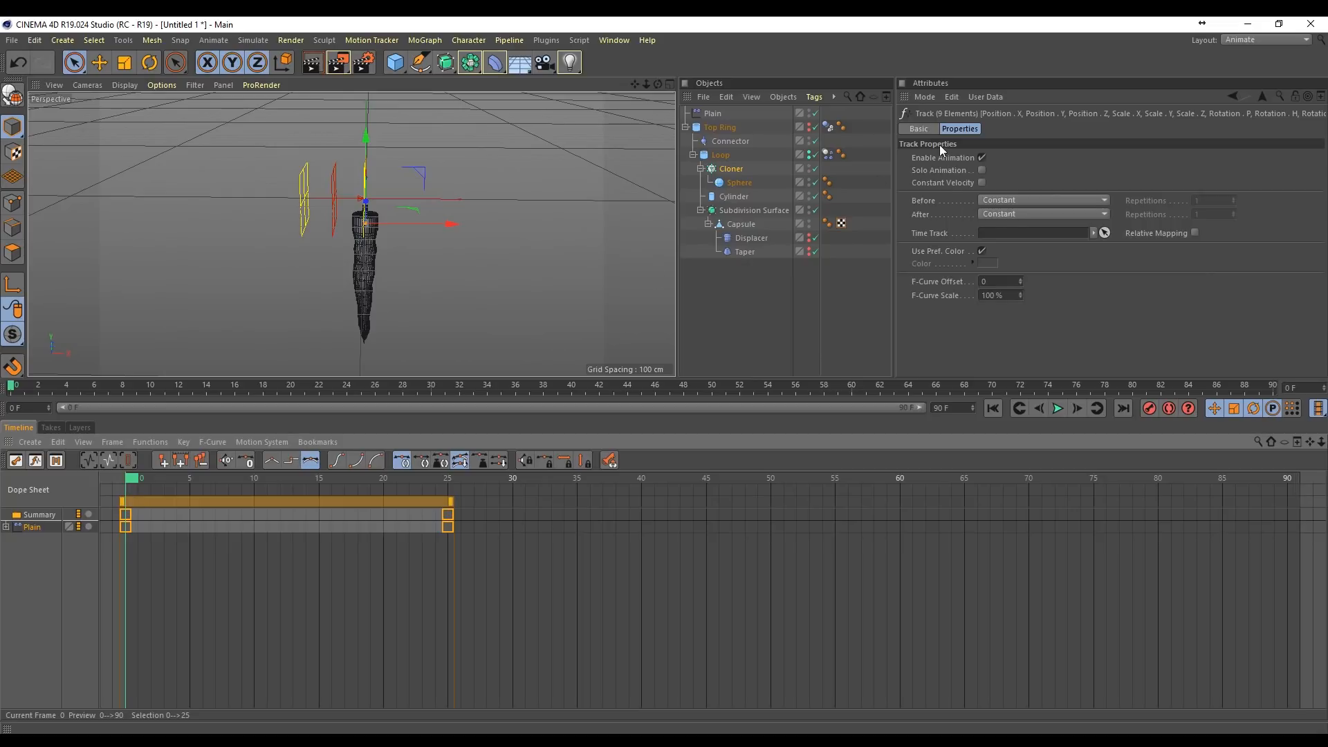
click(1010, 215)
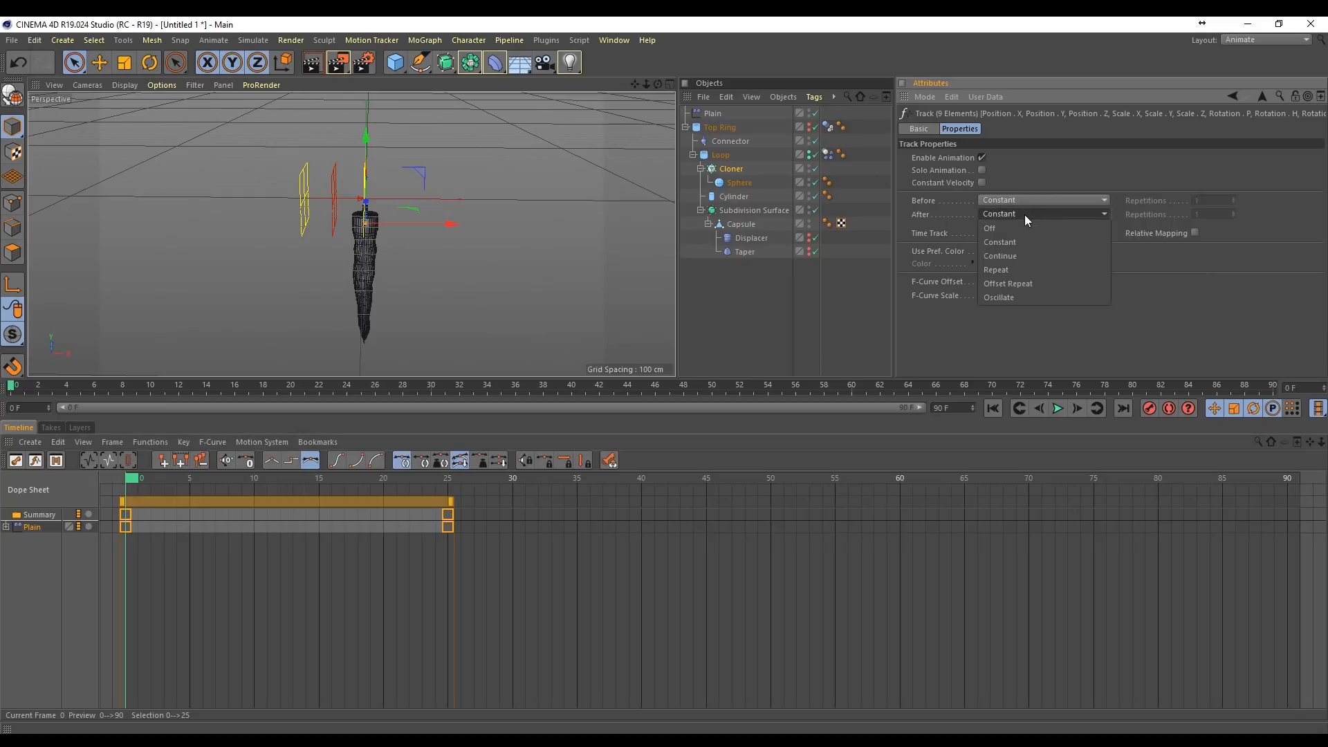
click(1015, 296)
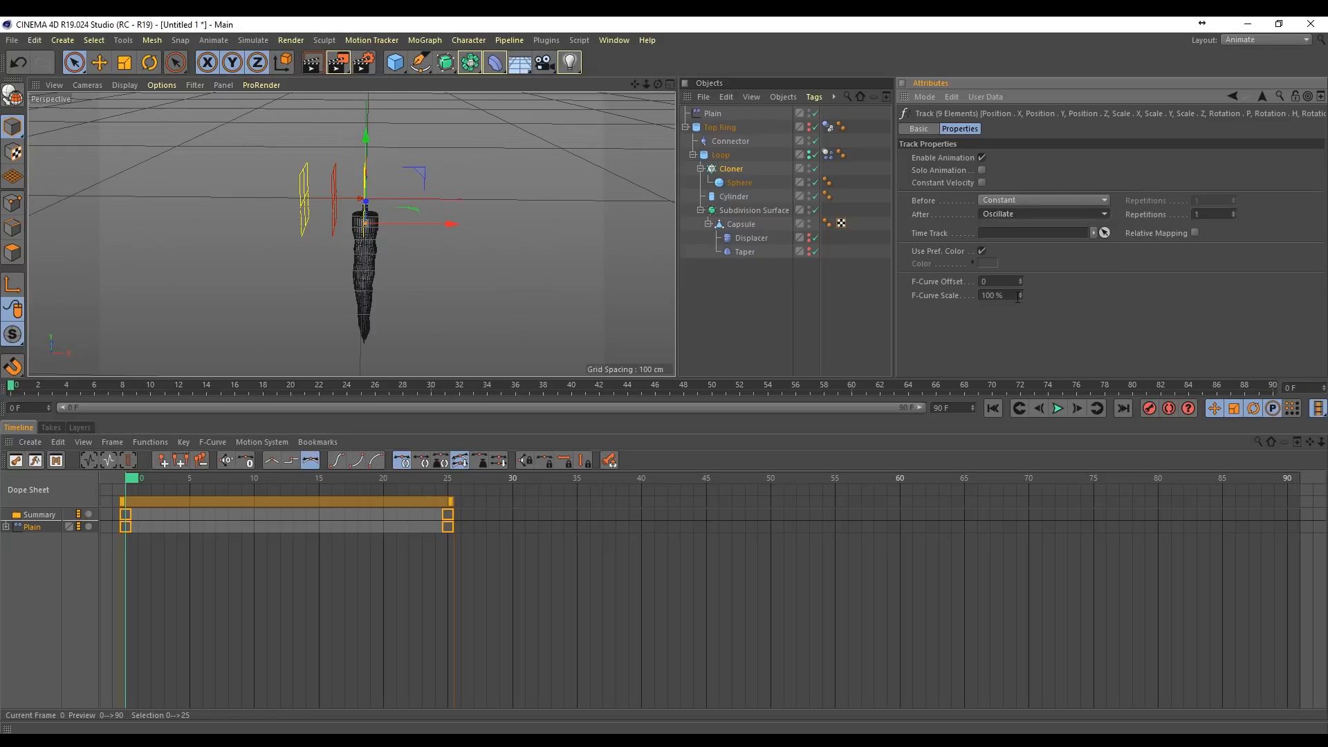
click(1056, 409)
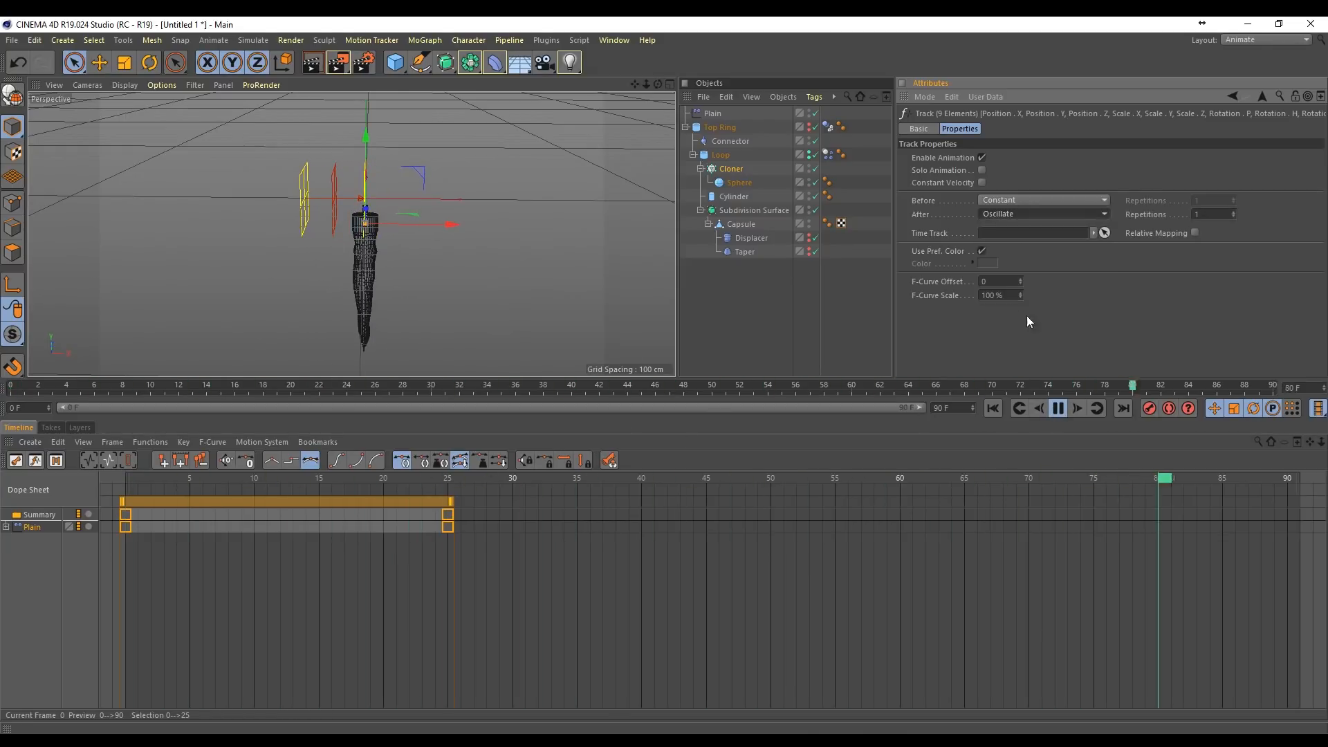
drag(1204, 216, 1117, 229)
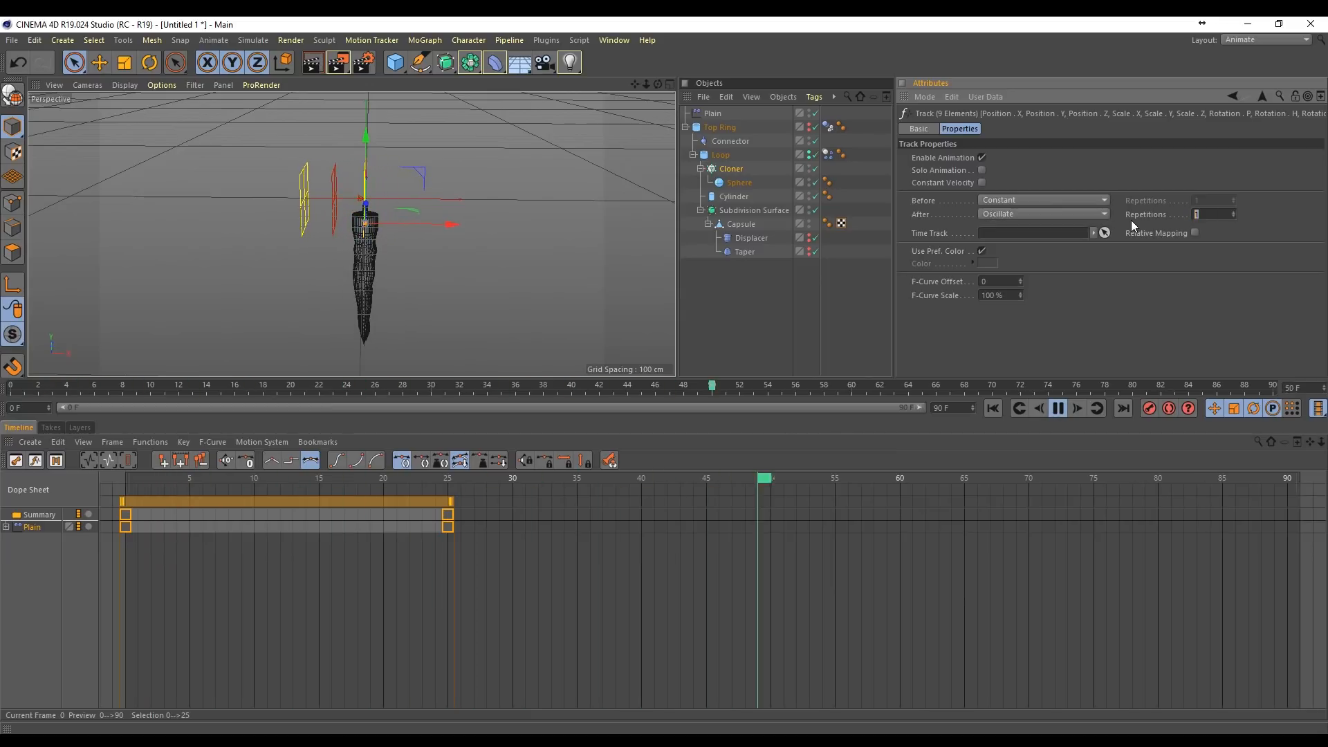
text(100)
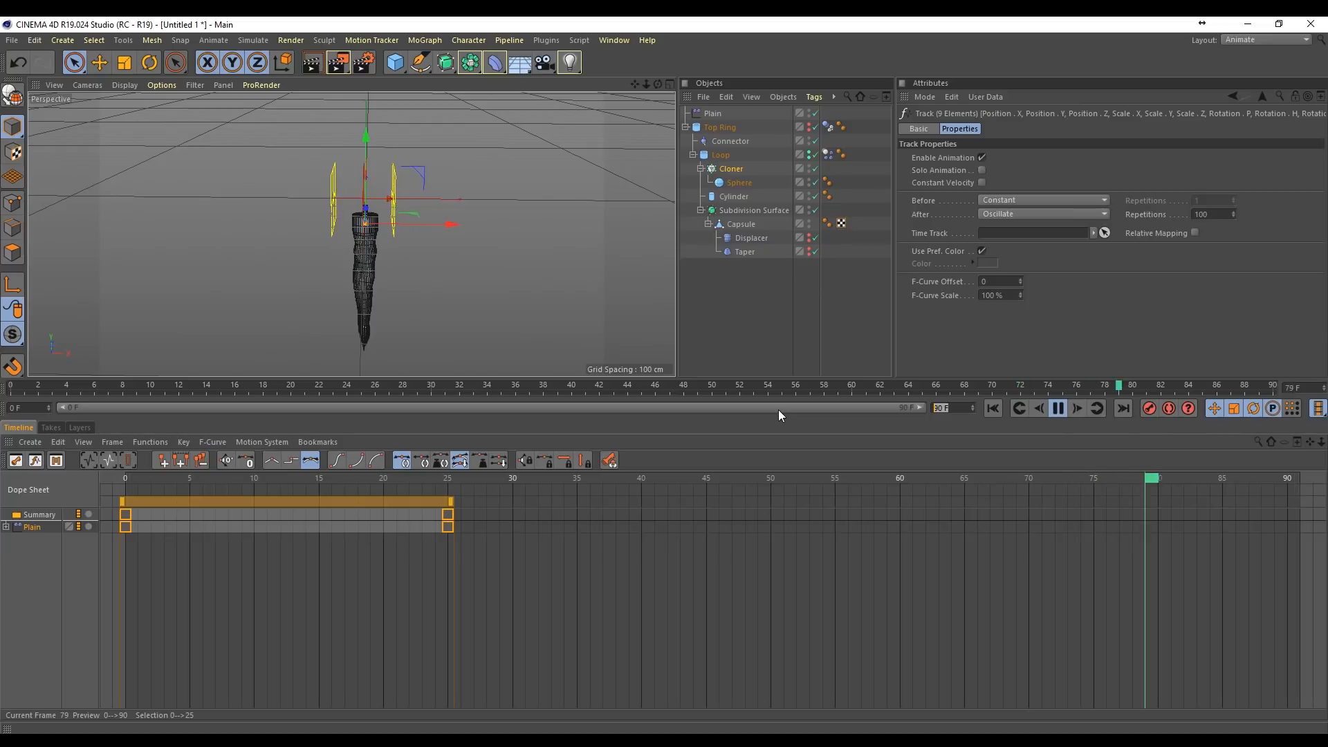
text(250)
Step: Set the project end to frame 250, extend the preview range to match, and return to the first frame
key(Return)
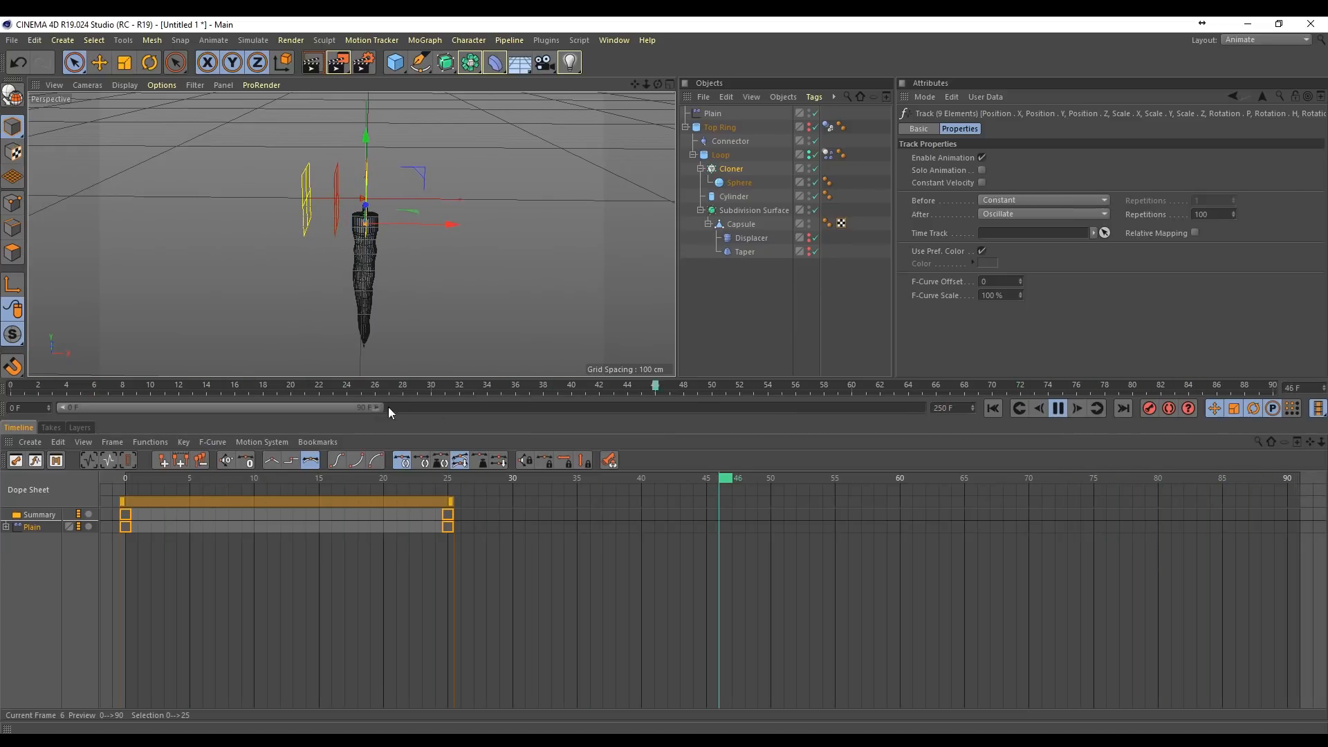
drag(388, 407, 923, 408)
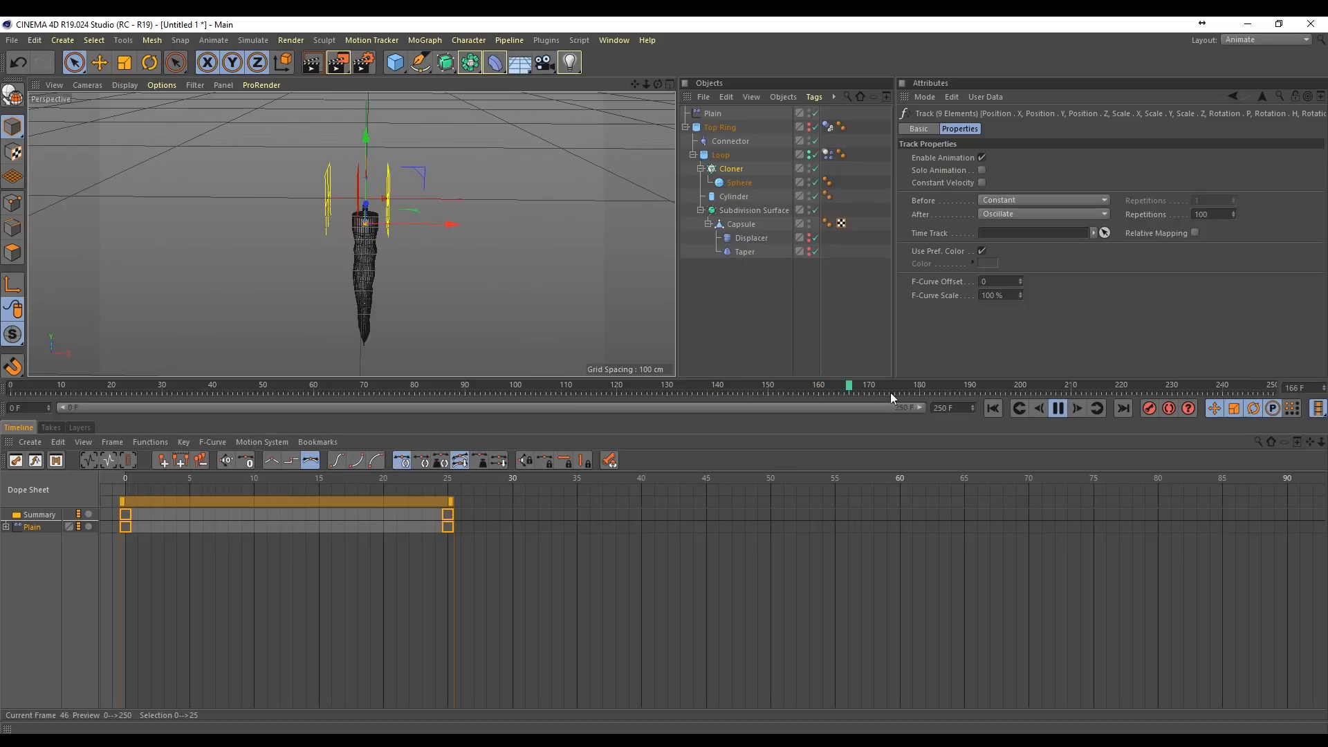
click(1060, 409)
click(996, 407)
Step: Change the Plain tracks' After behaviour to Repeat and set all their keys to Linear interpolation
click(1034, 213)
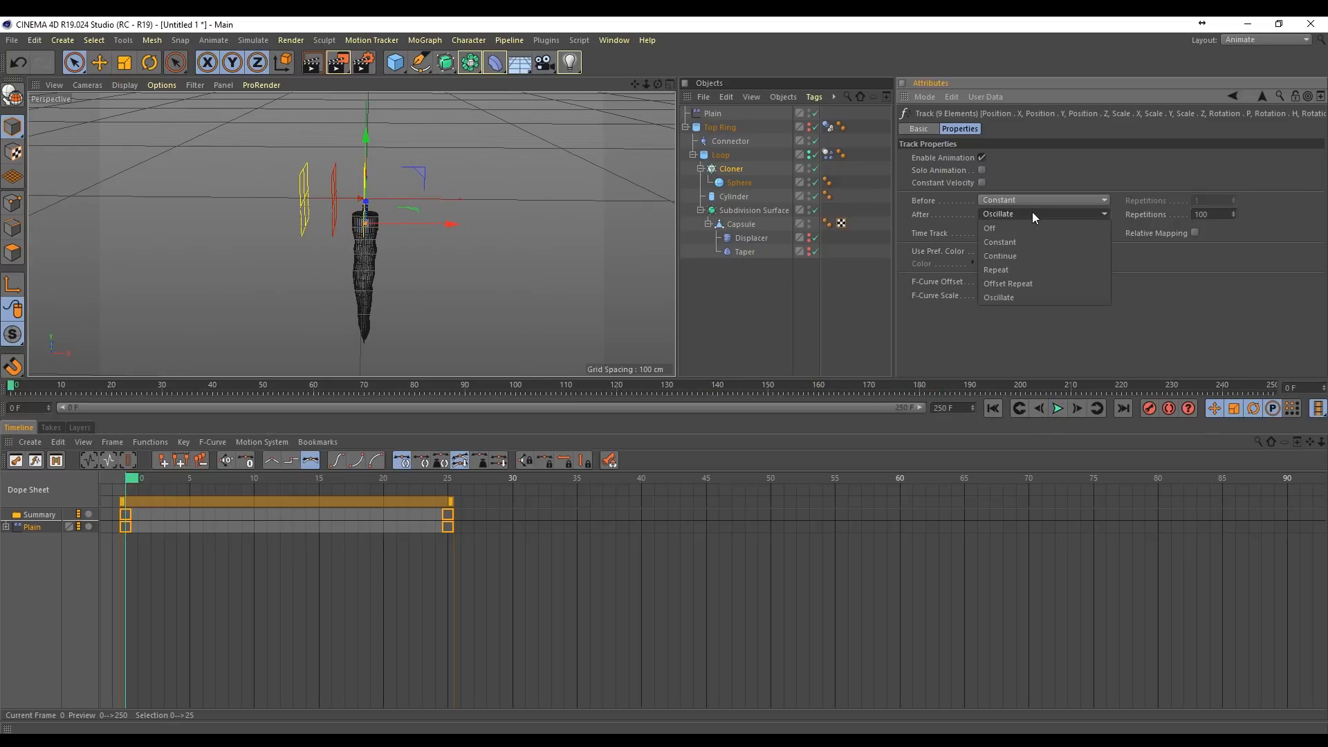
click(1010, 270)
click(1058, 408)
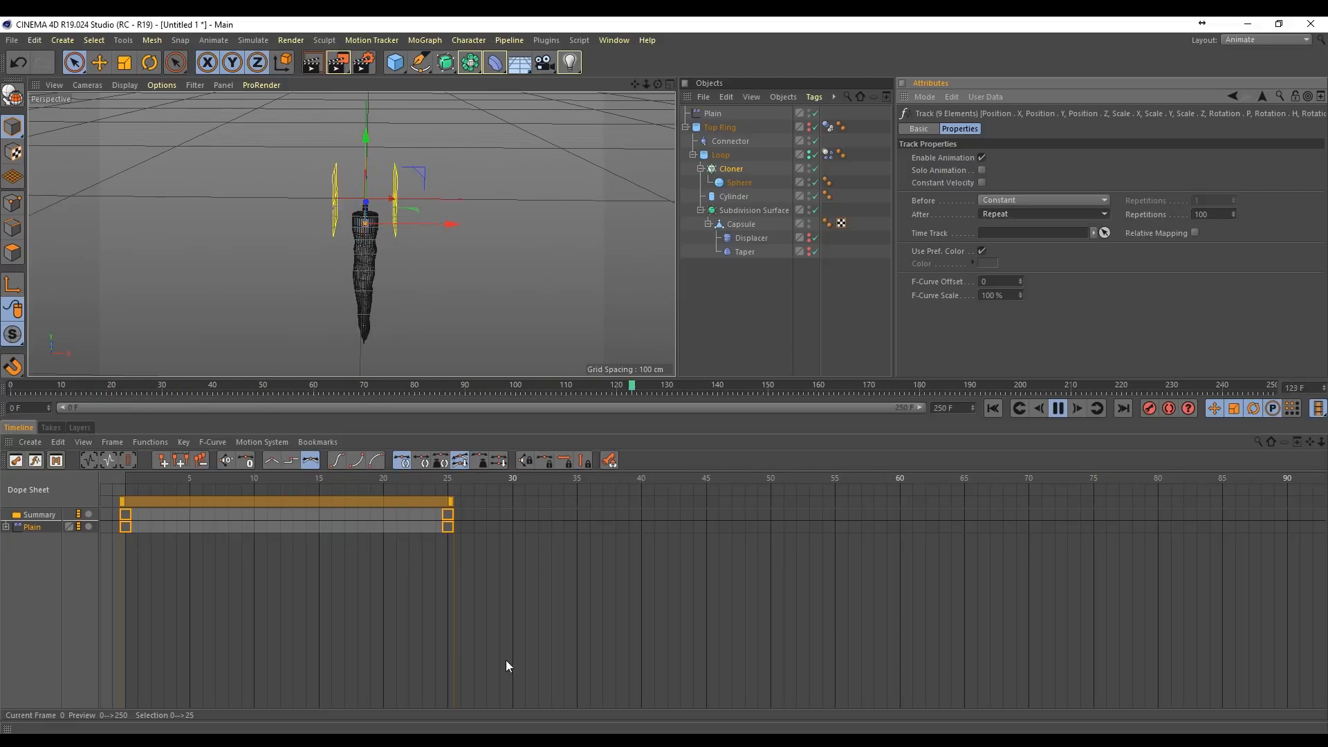
drag(537, 619, 111, 498)
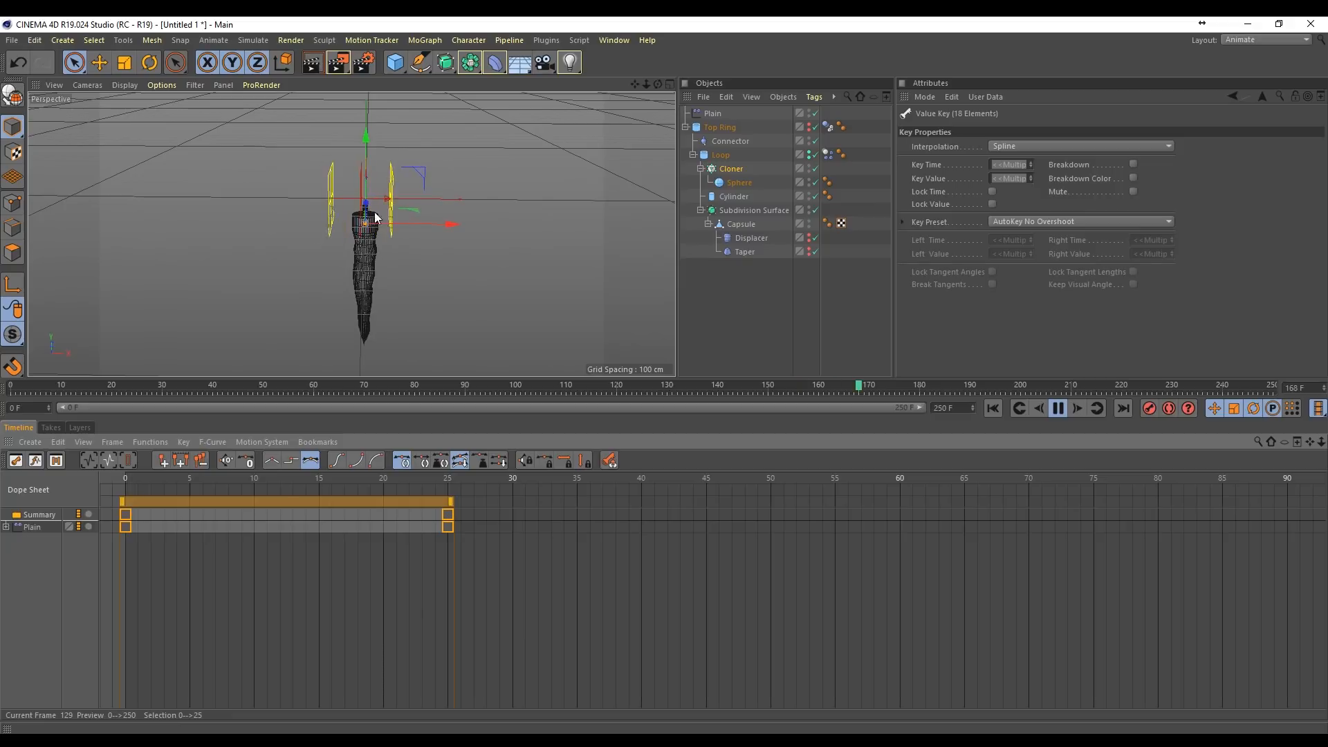
click(273, 459)
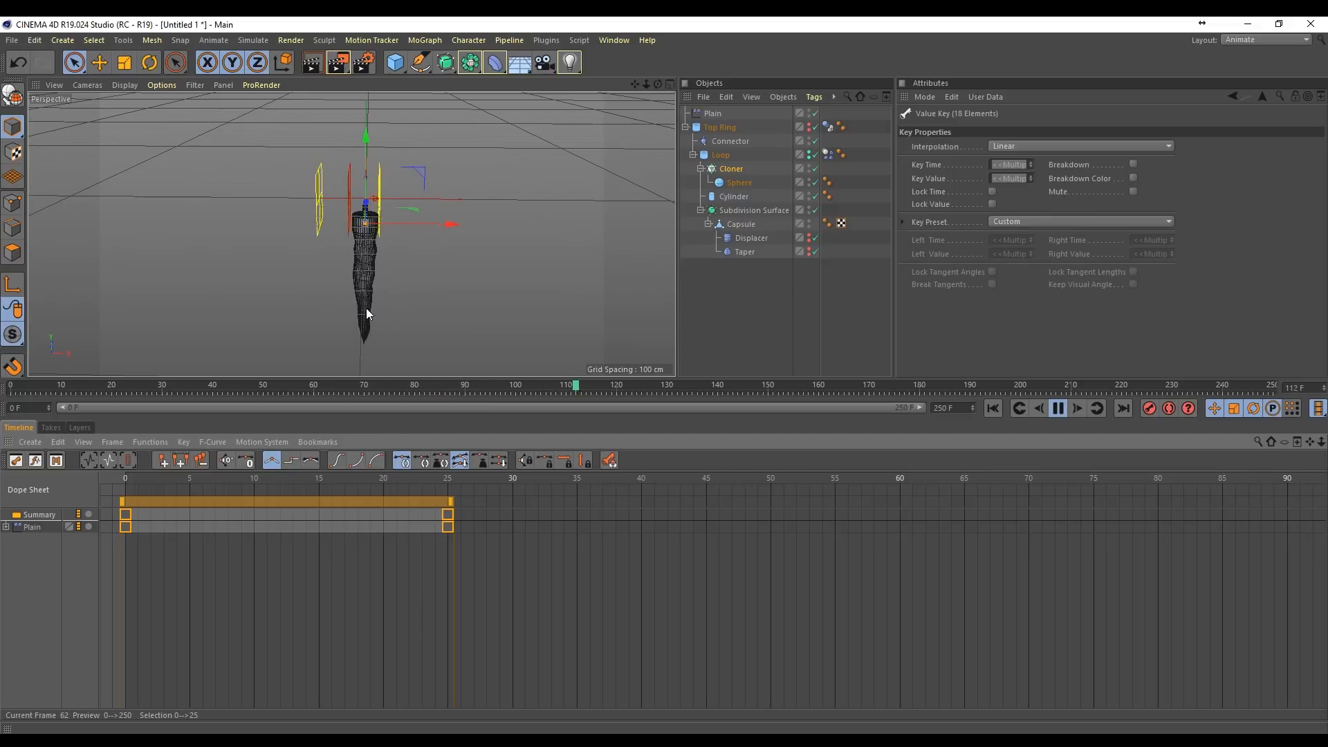
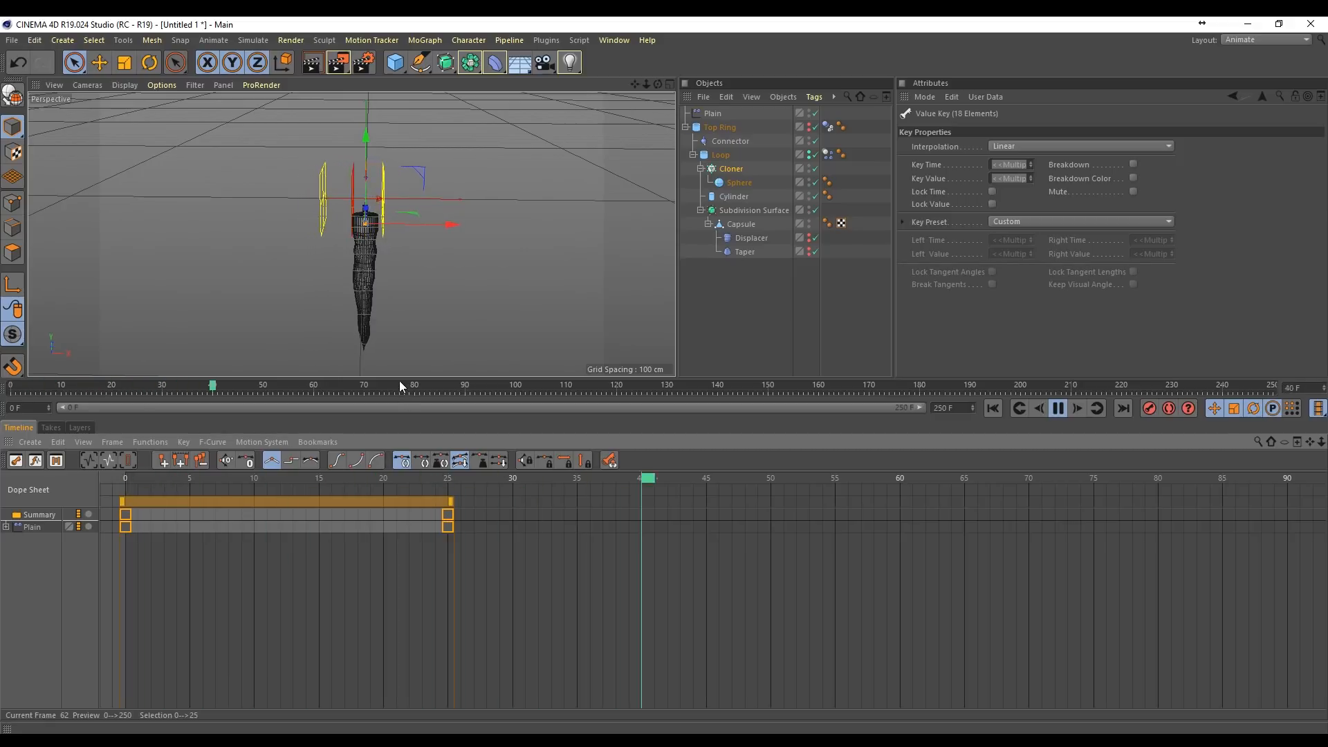
Step: Stop the playback, return to the first frame and switch back to the Standard layout
click(1058, 409)
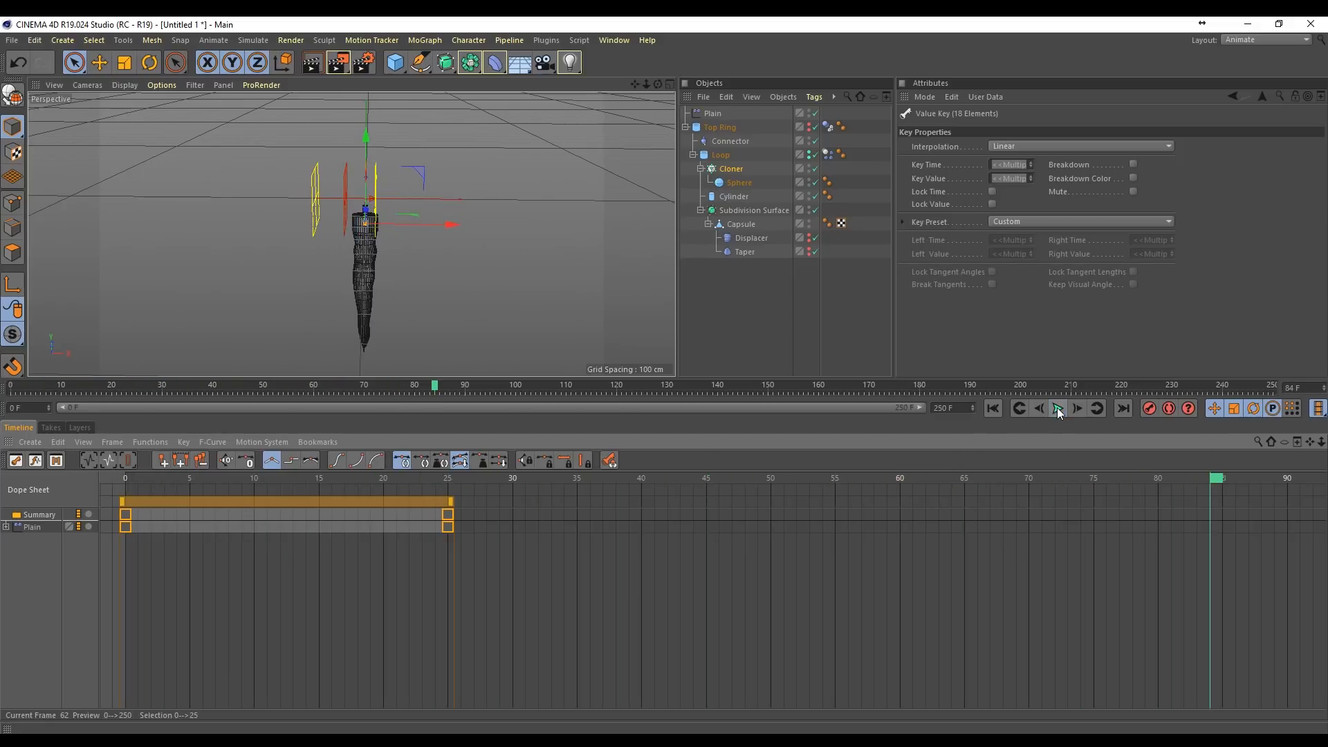
click(994, 409)
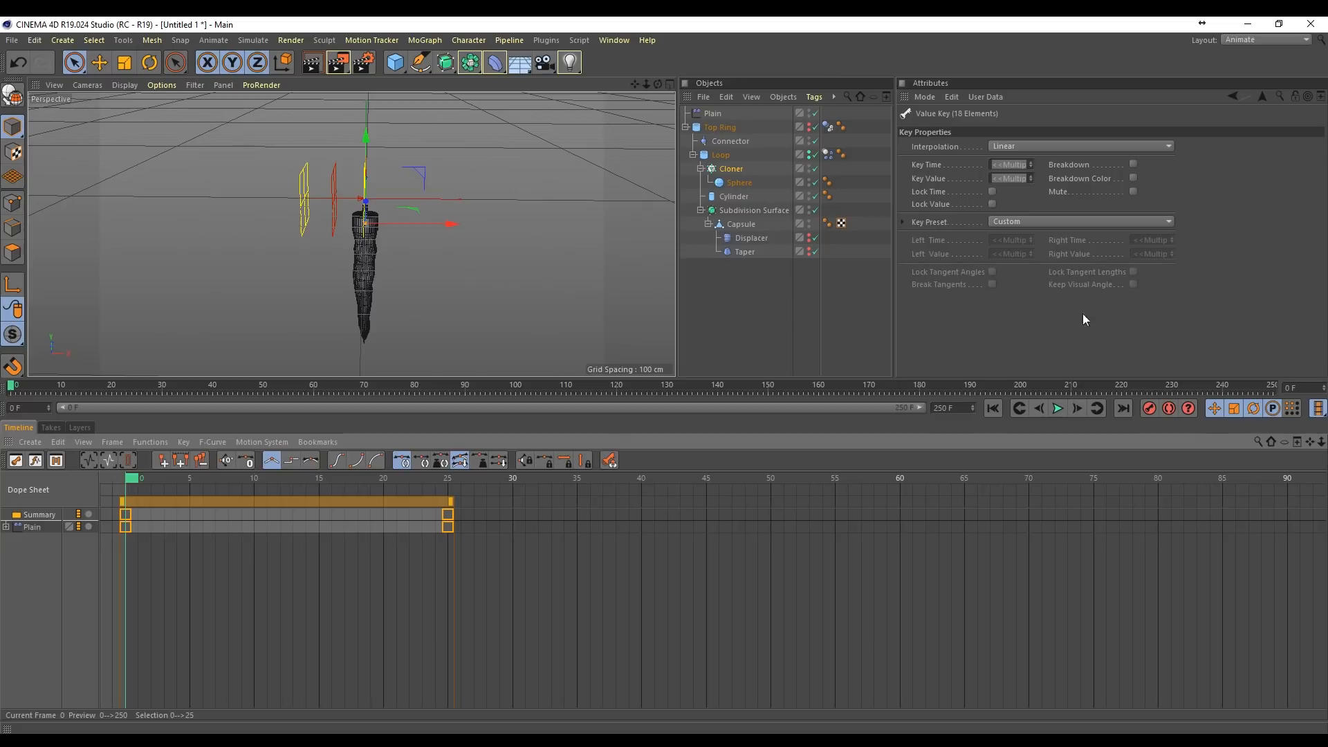
click(1252, 38)
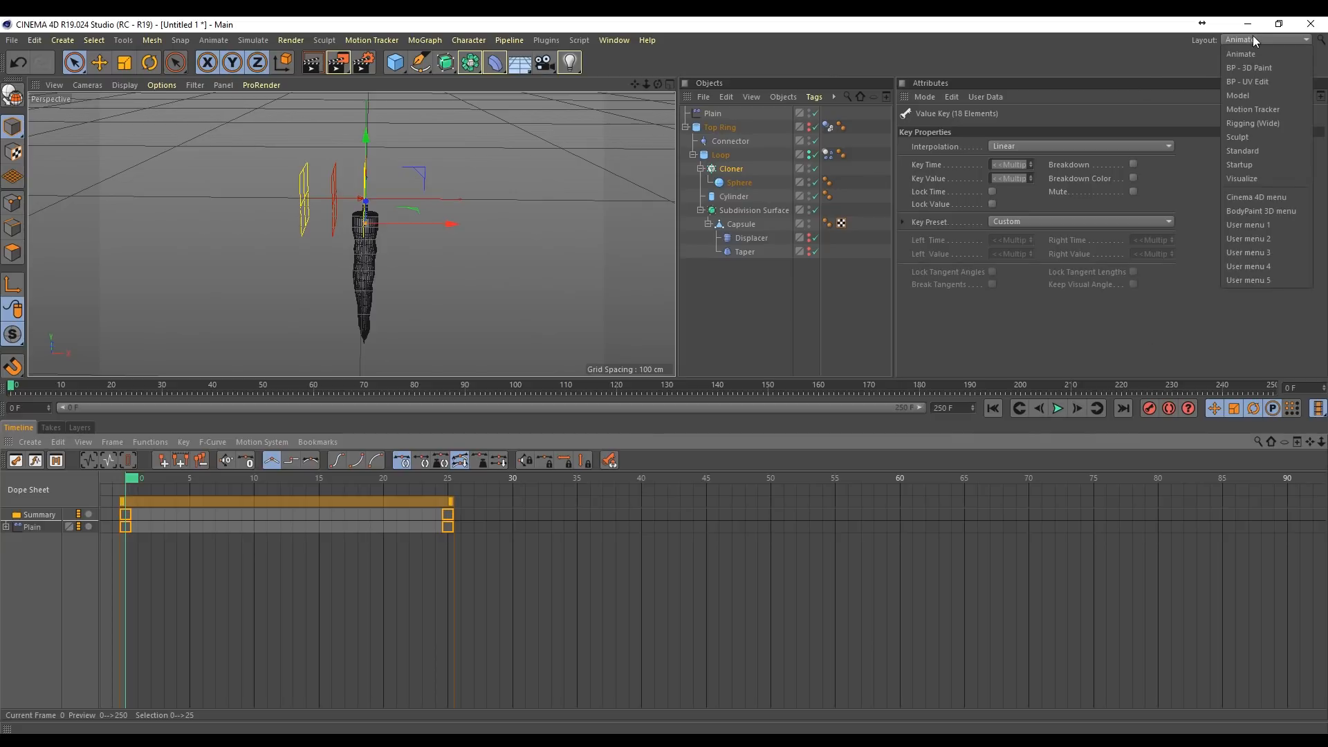
click(1259, 150)
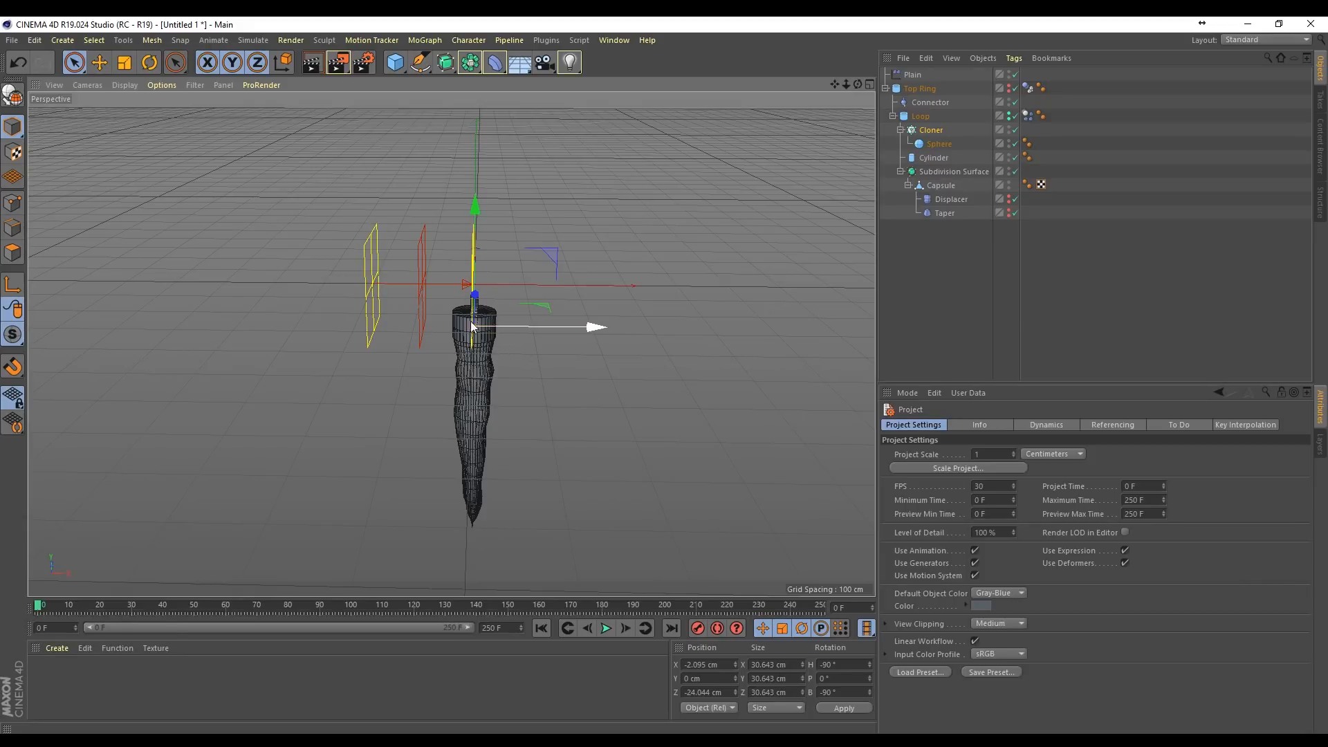
Step: Play the animation twice to check the looping light, returning to the first frame each time
click(606, 629)
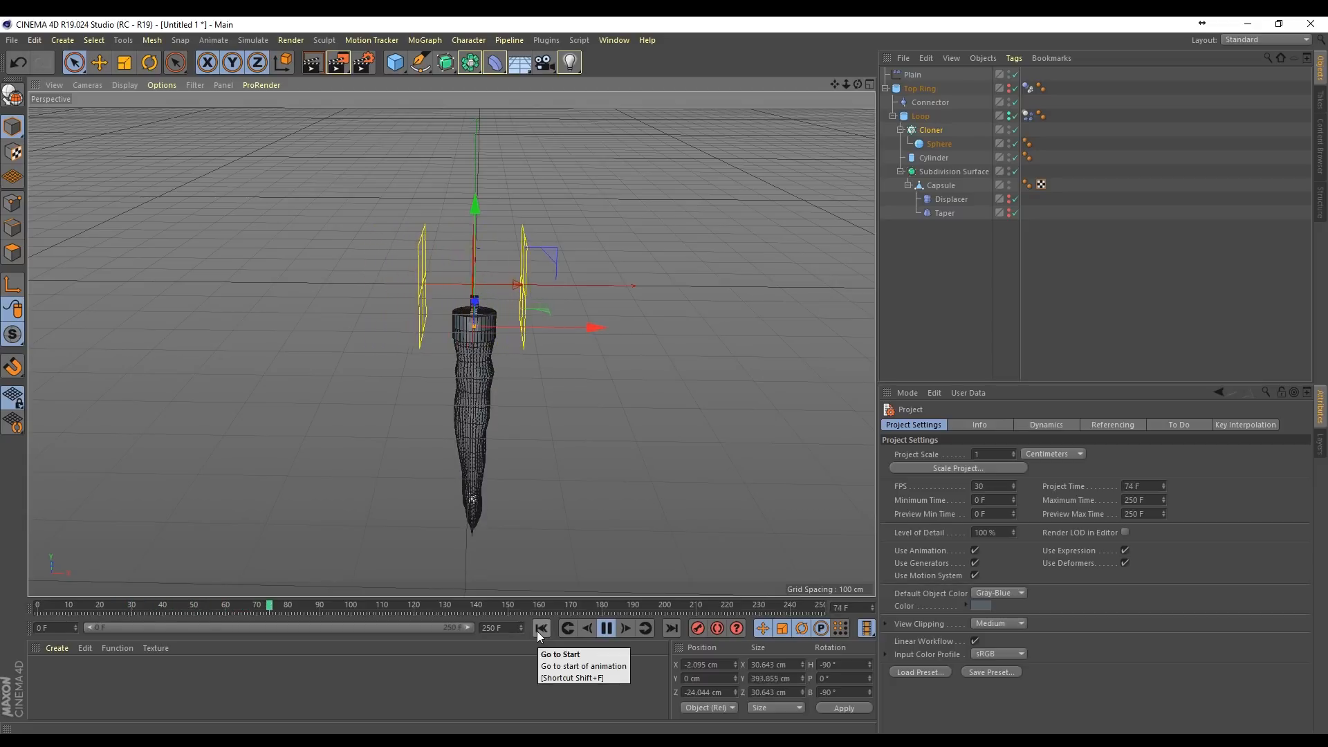
click(539, 630)
click(591, 632)
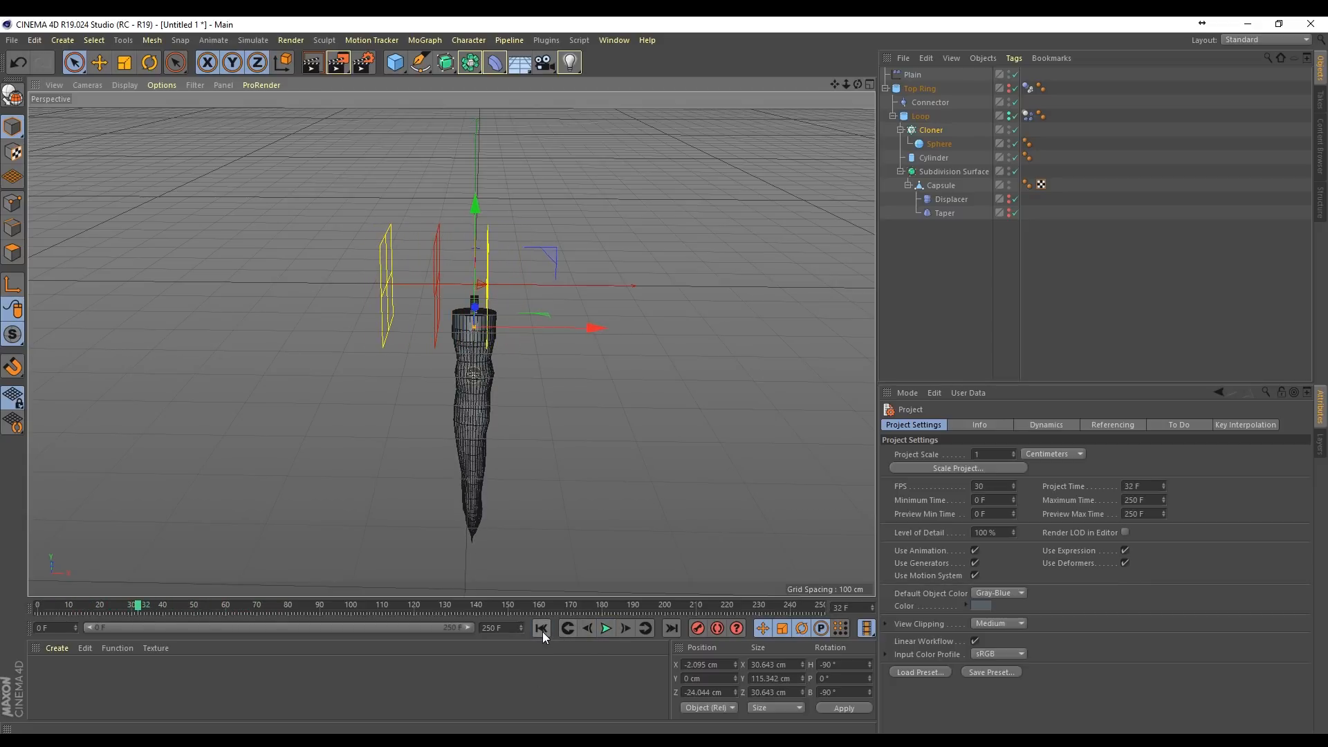
click(542, 630)
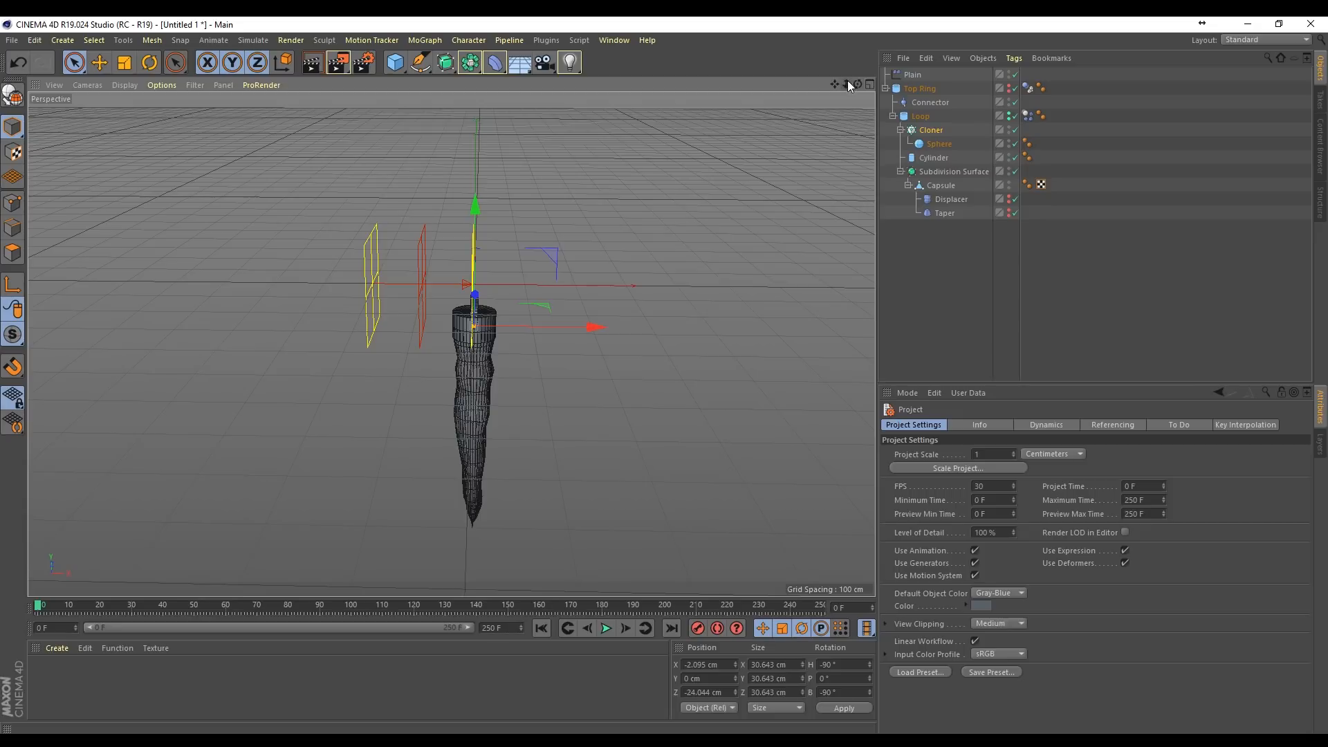
Step: Draw a straight two-point Bezier spline about 6009 cm long along the X axis in the Top view, passing through the icicle
drag(845, 84, 785, 86)
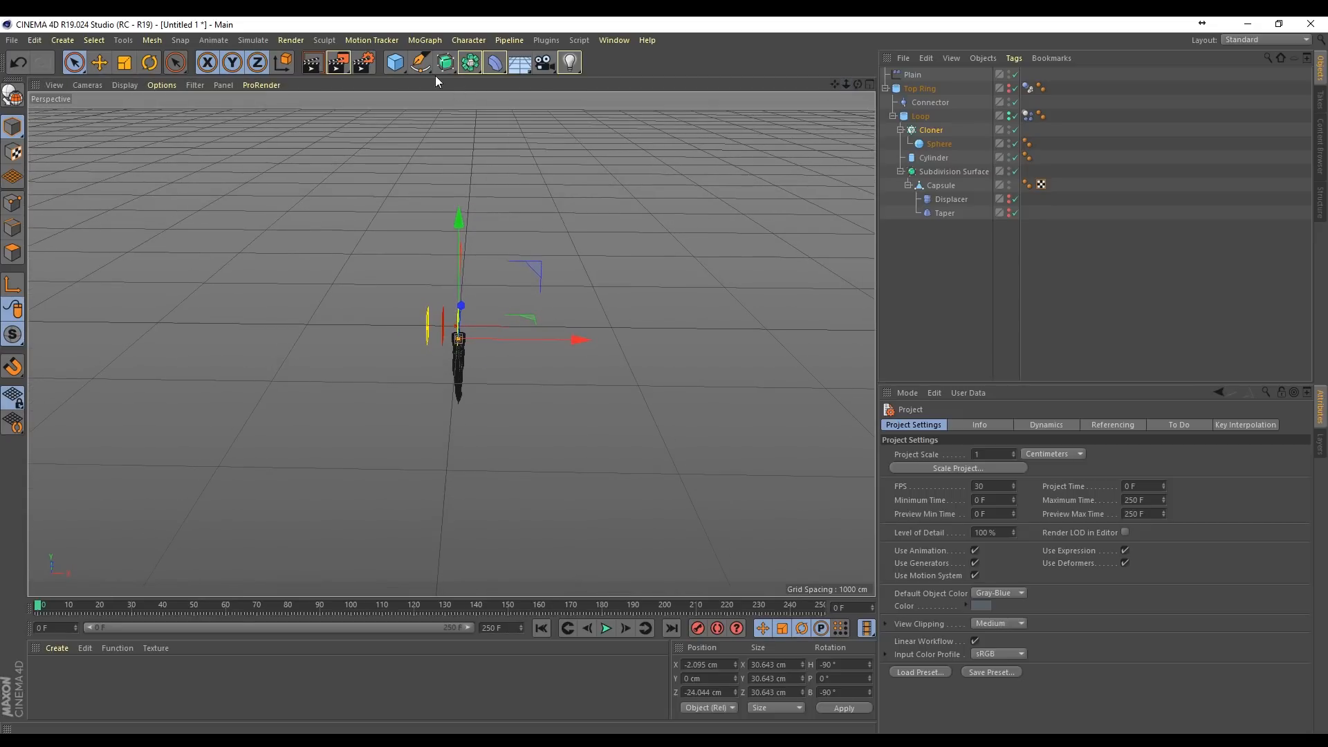
click(420, 63)
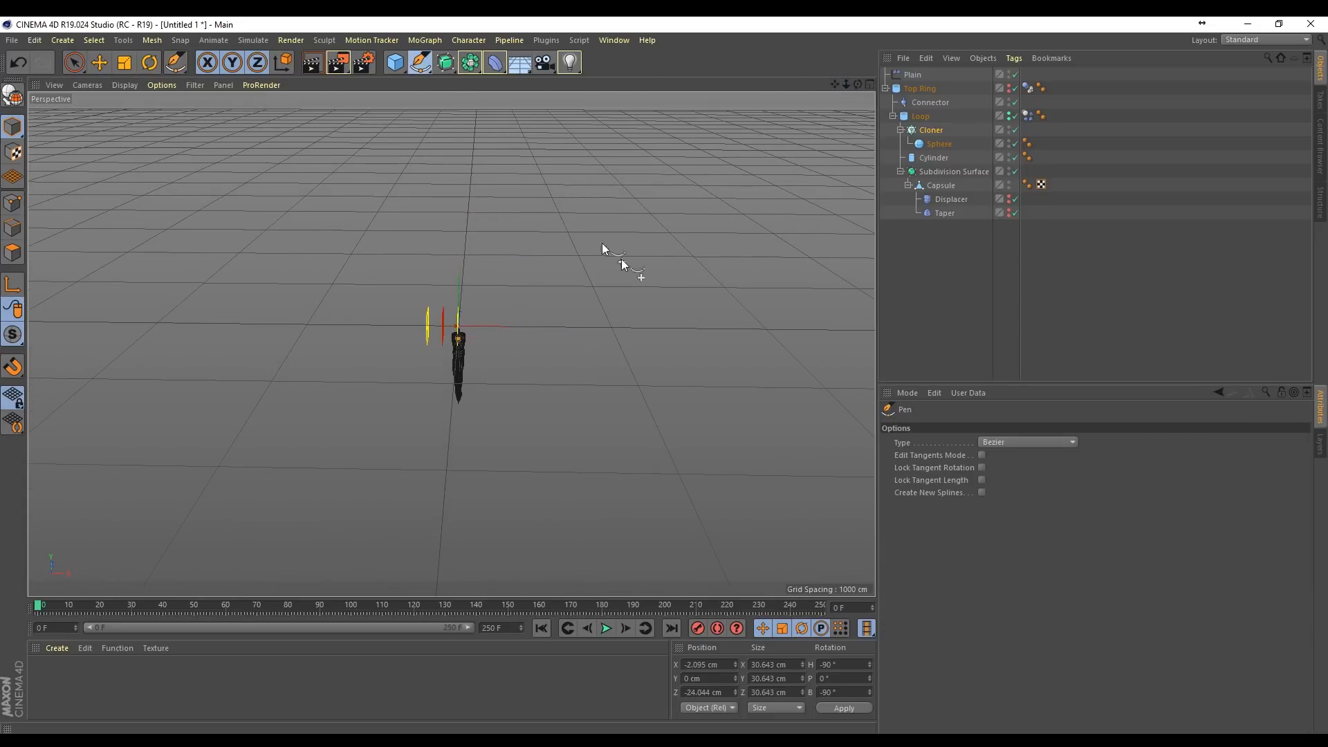
click(869, 84)
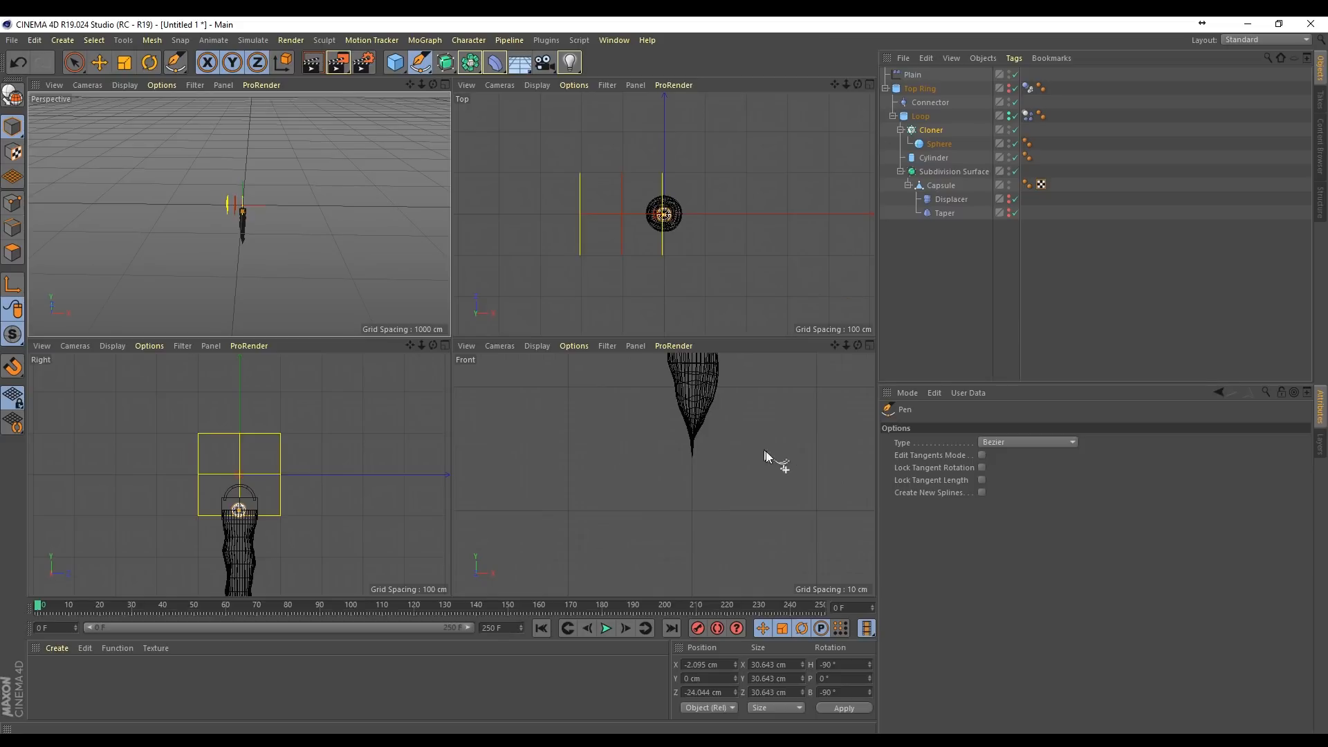
drag(845, 84, 802, 85)
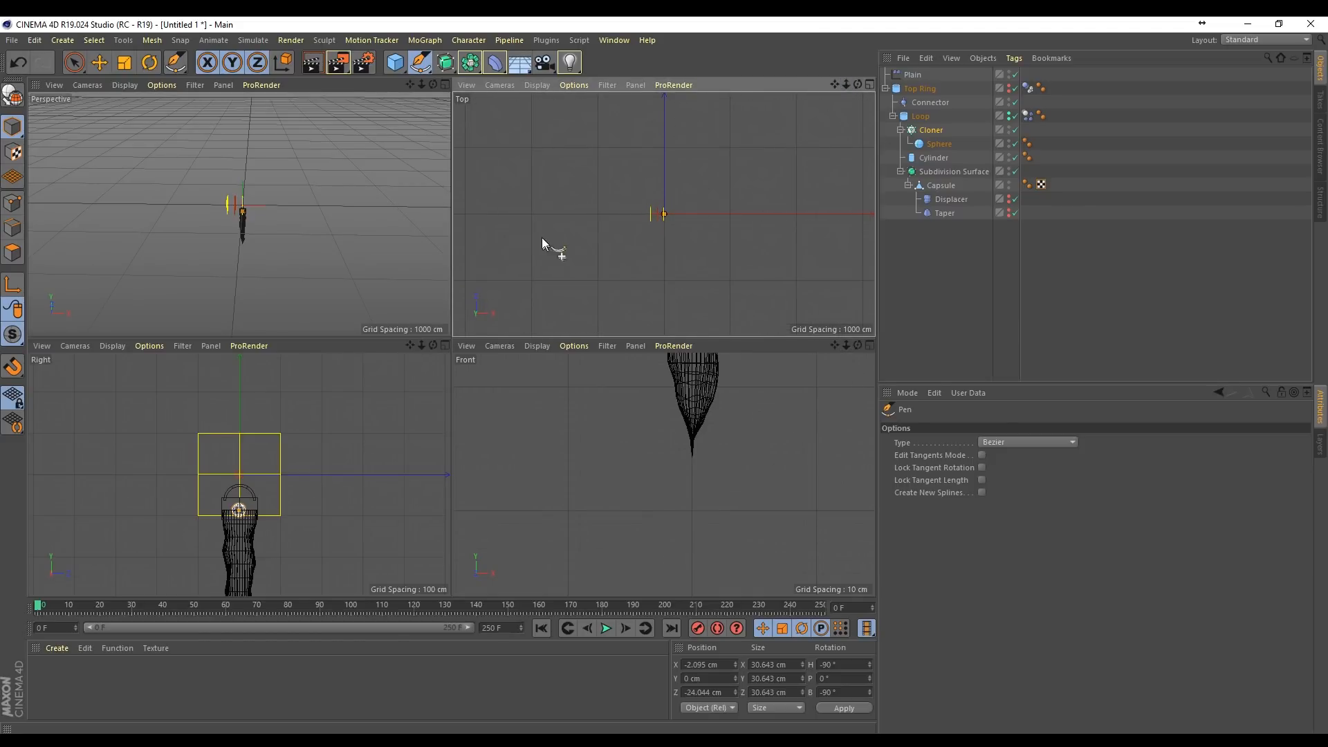
click(465, 214)
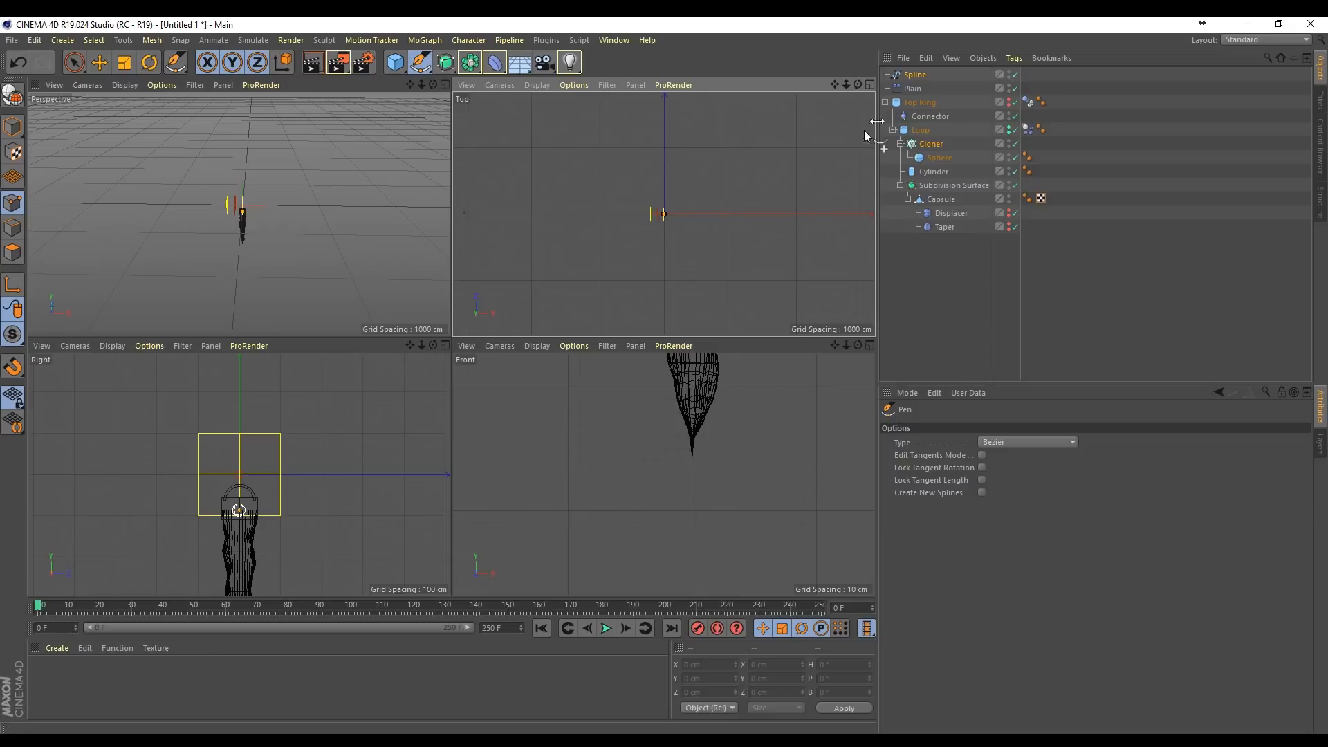
click(917, 76)
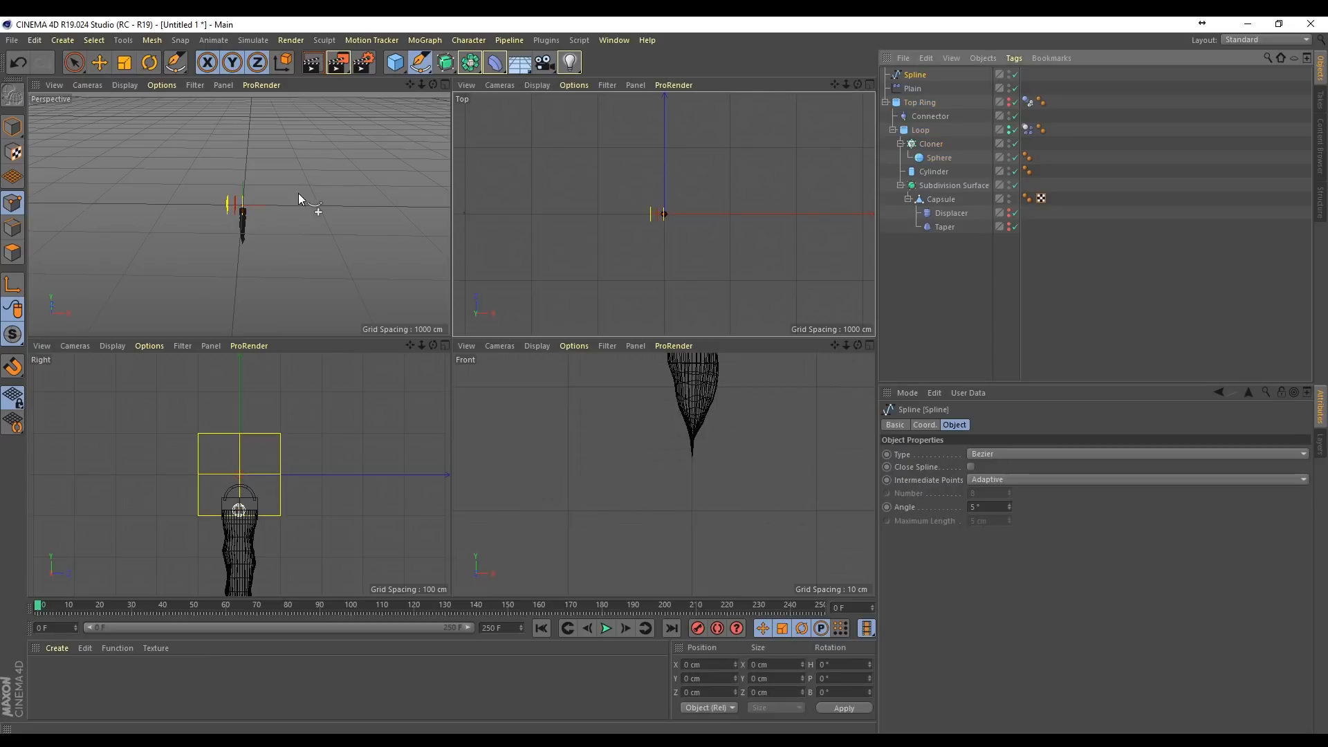
click(14, 203)
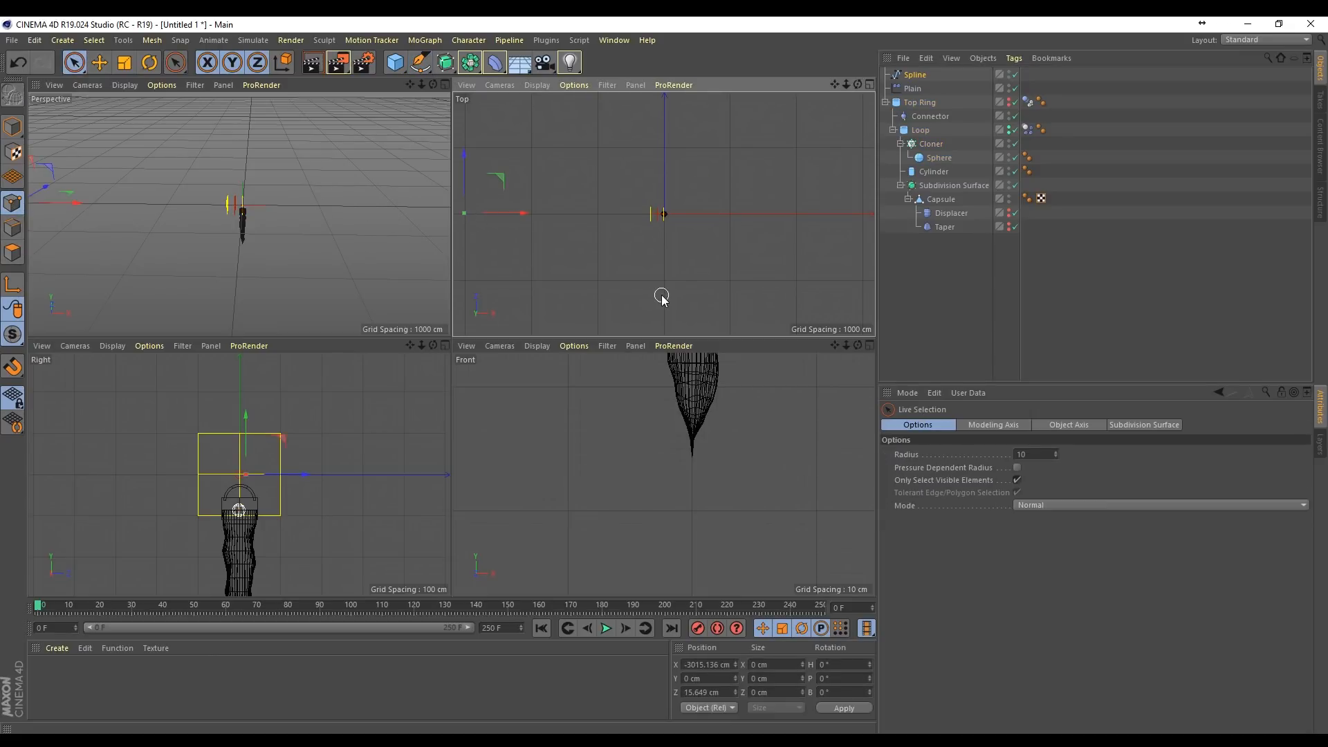
drag(509, 213, 866, 206)
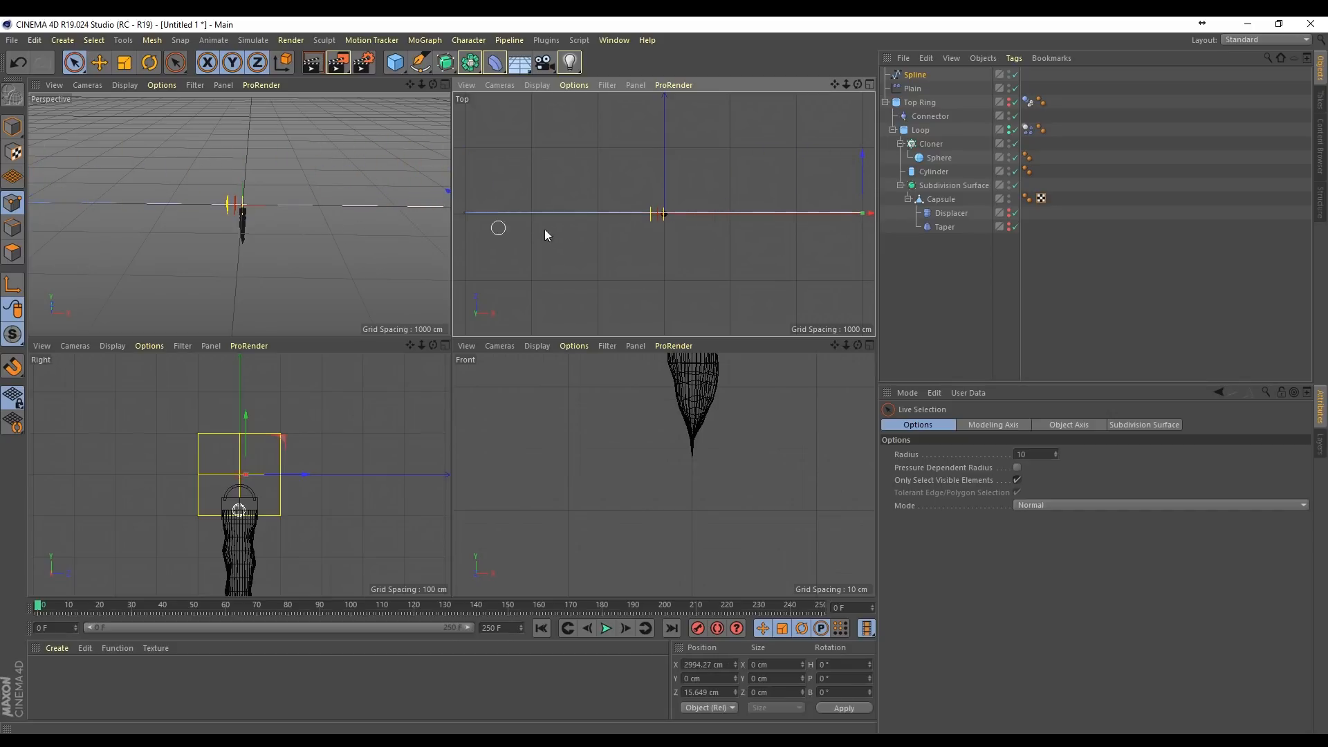
Step: Select both end points of the spline and apply Round with 40 points to subdivide it evenly
mouse_move(433, 85)
mouse_down()
mouse_move(405, 97)
mouse_move(433, 87)
mouse_up()
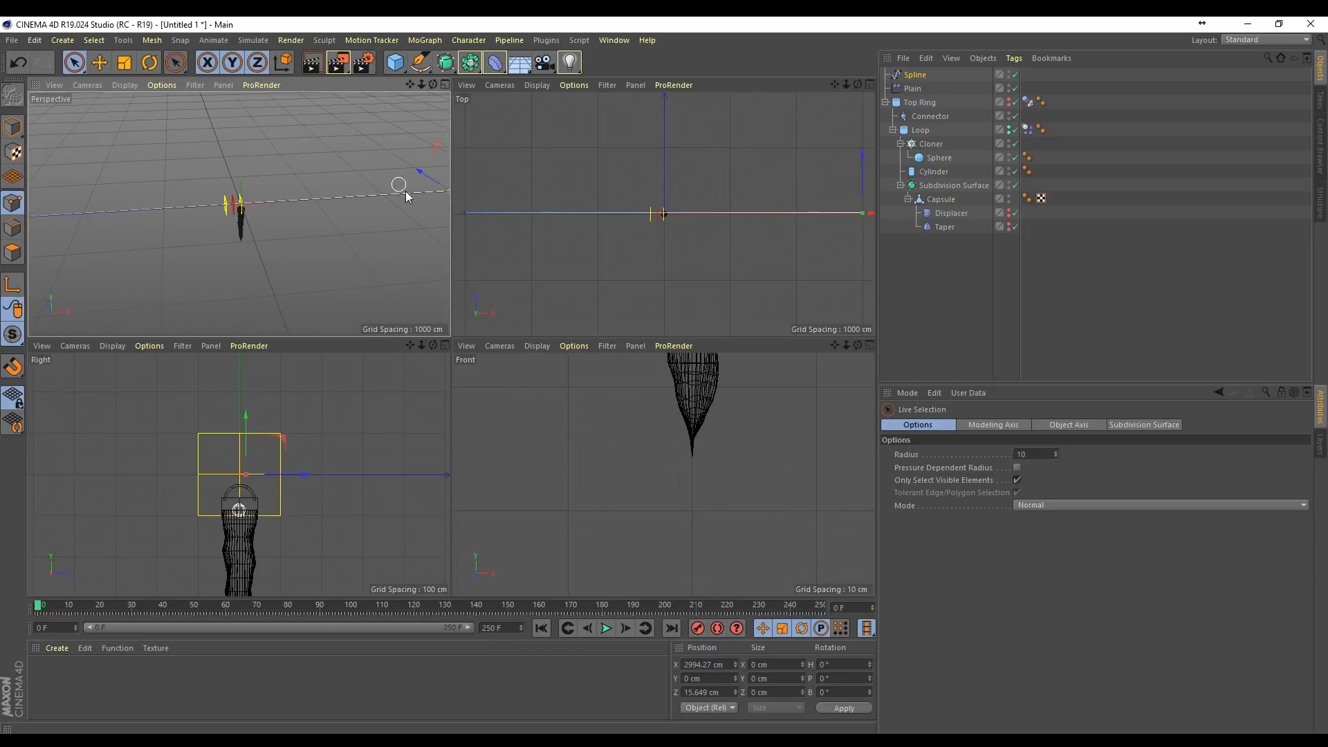
shift+click(462, 206)
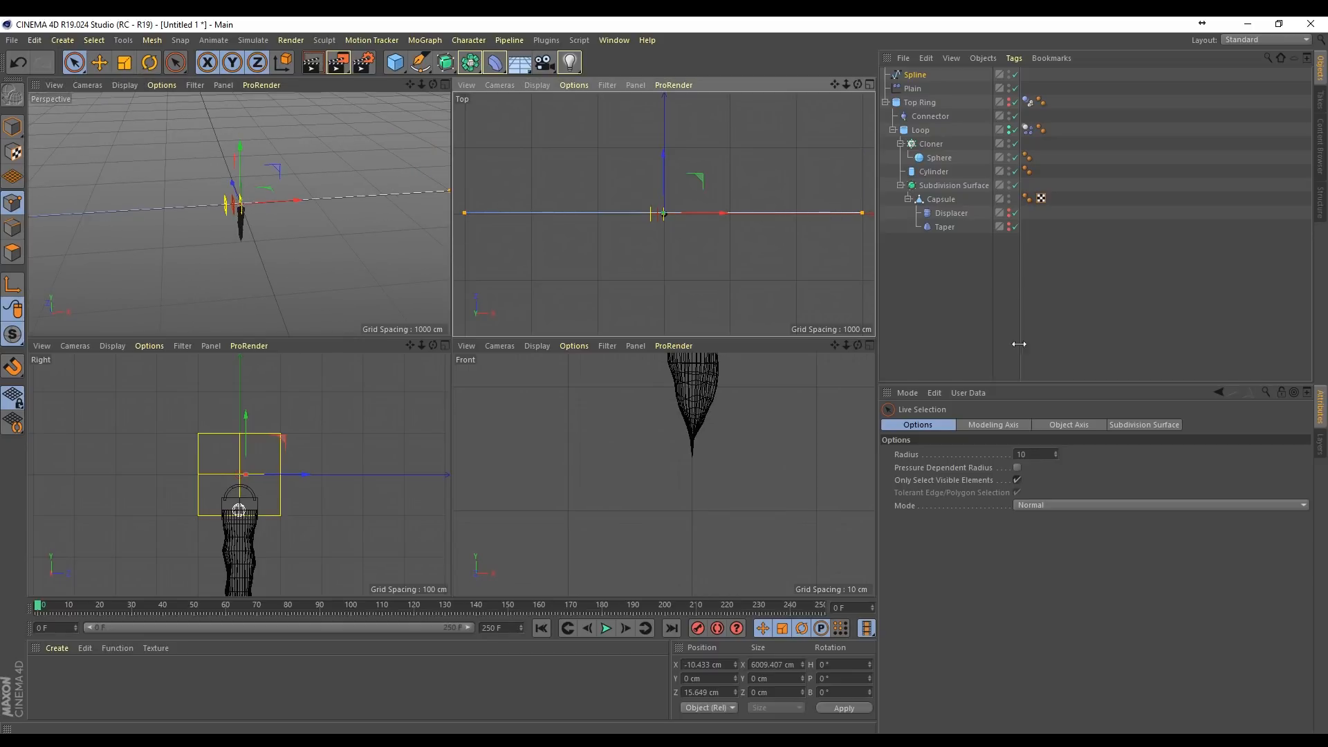
right_click(774, 211)
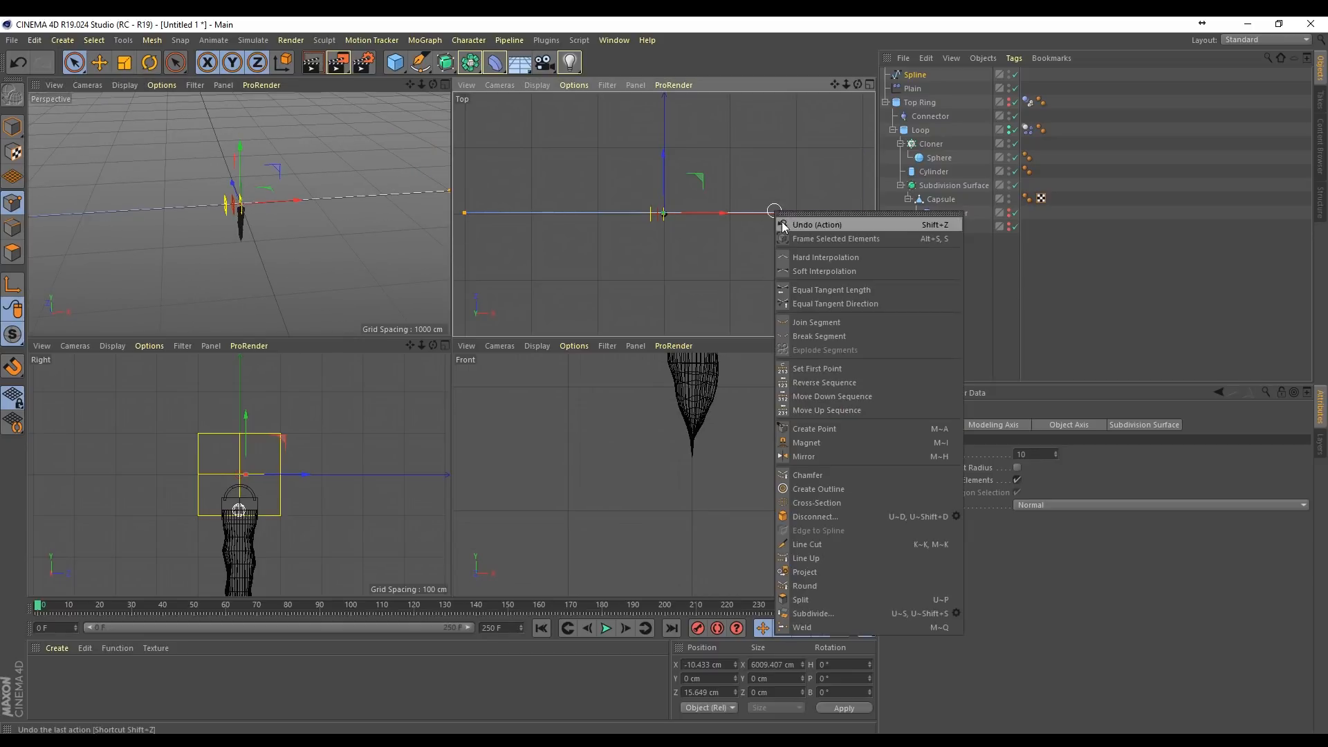
click(861, 587)
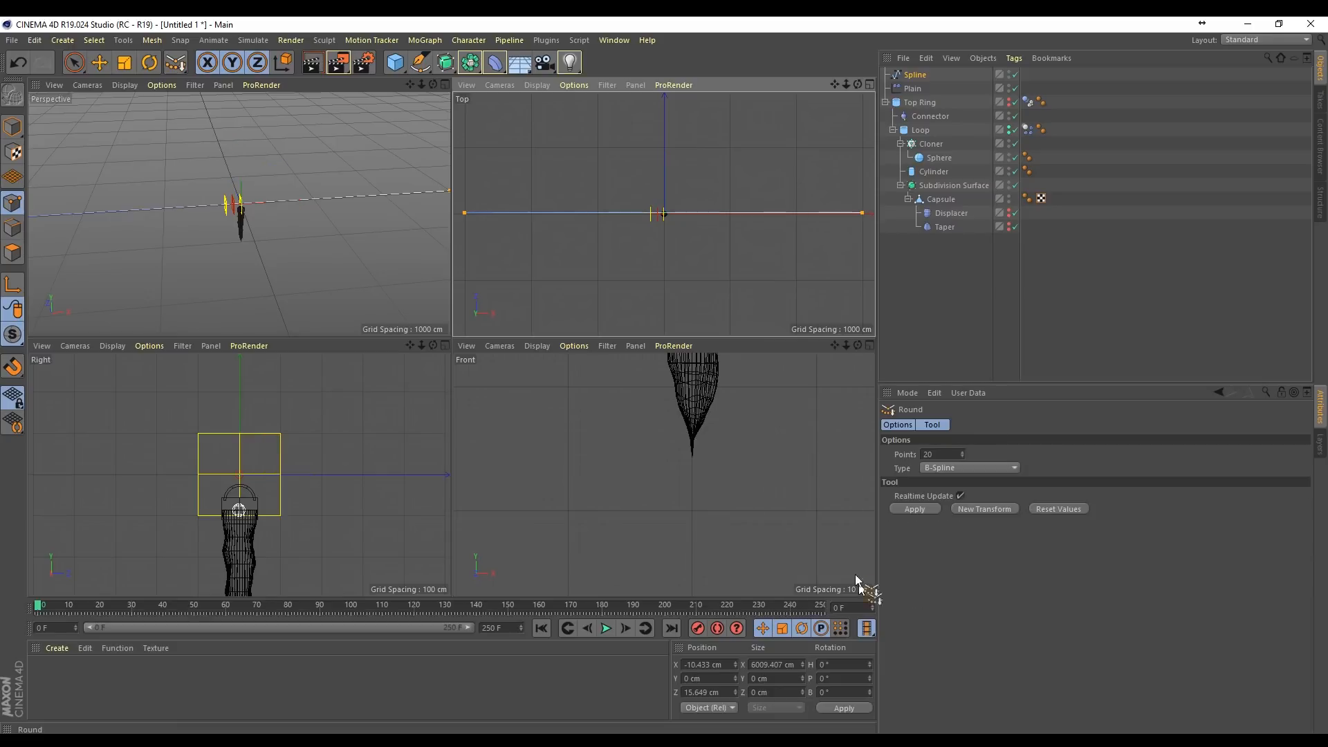
click(946, 457)
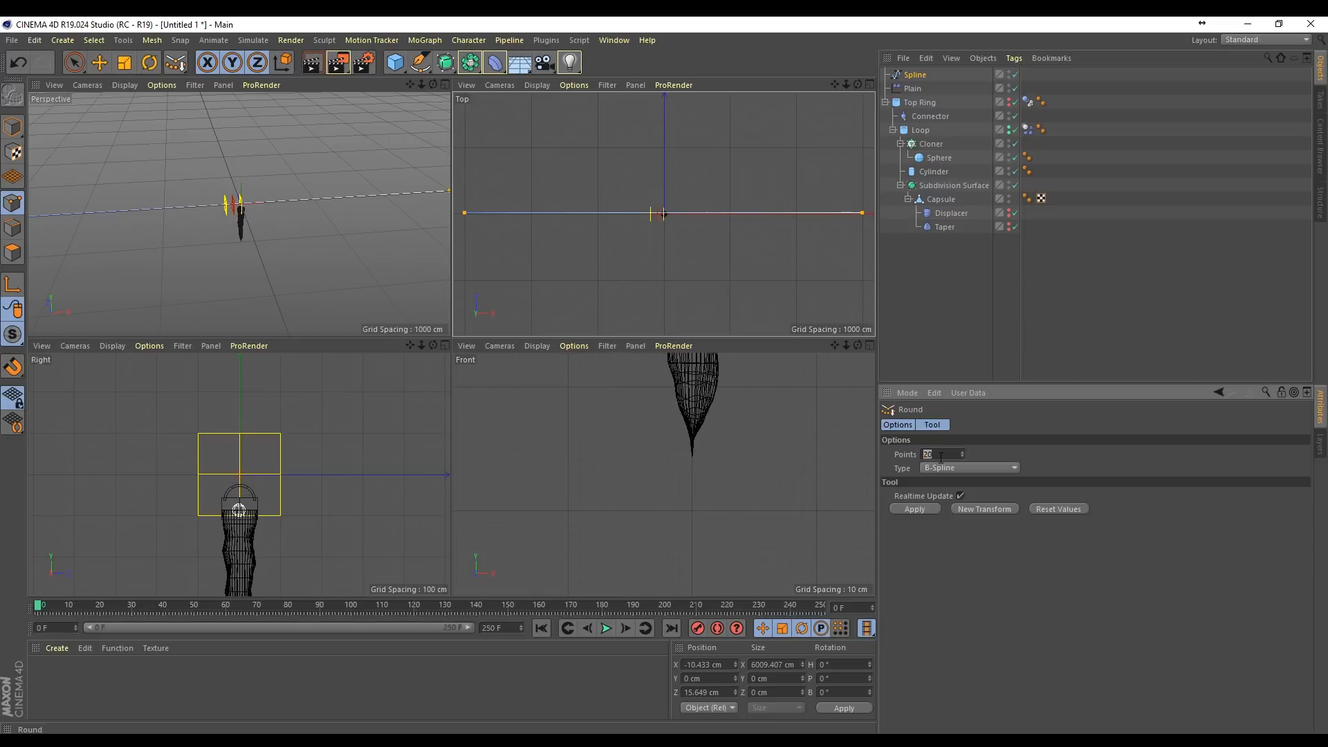
text(40)
key(Return)
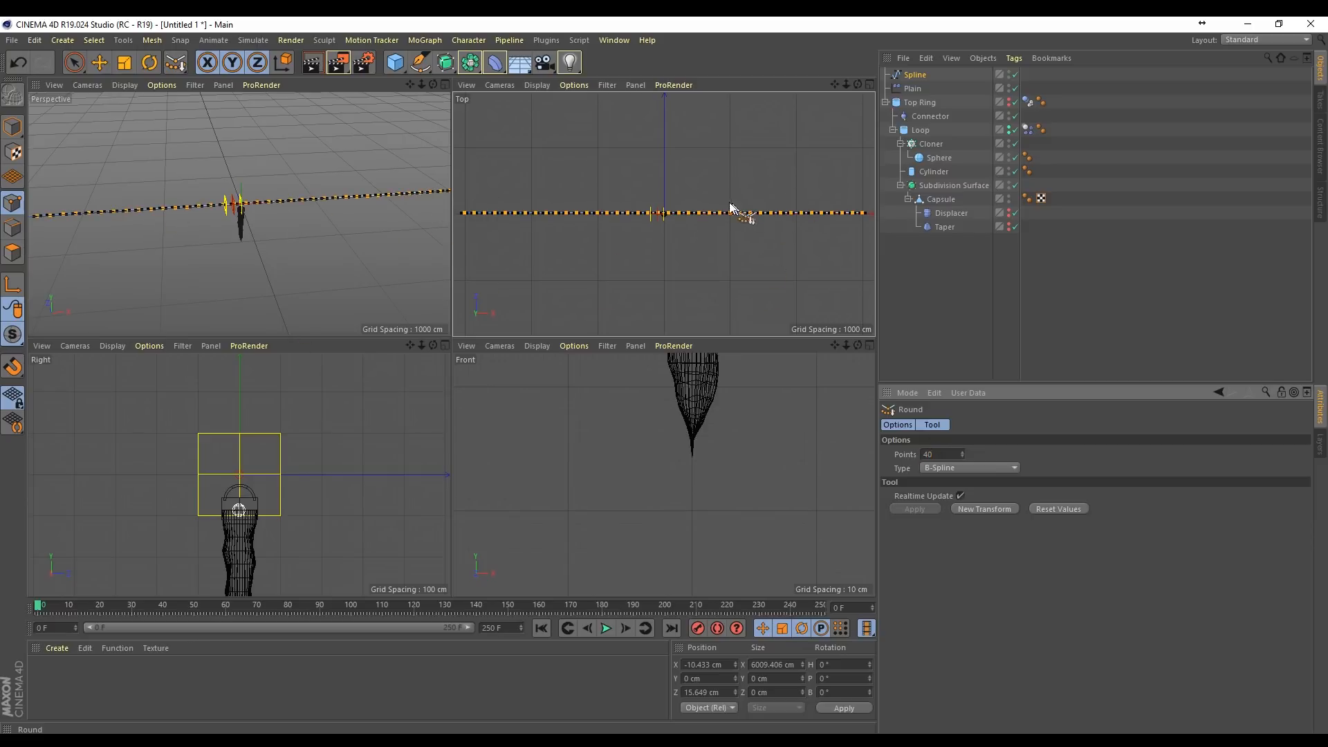
Step: Set all the rounded spline's points to Hard Interpolation
scroll(371, 207, up, 5)
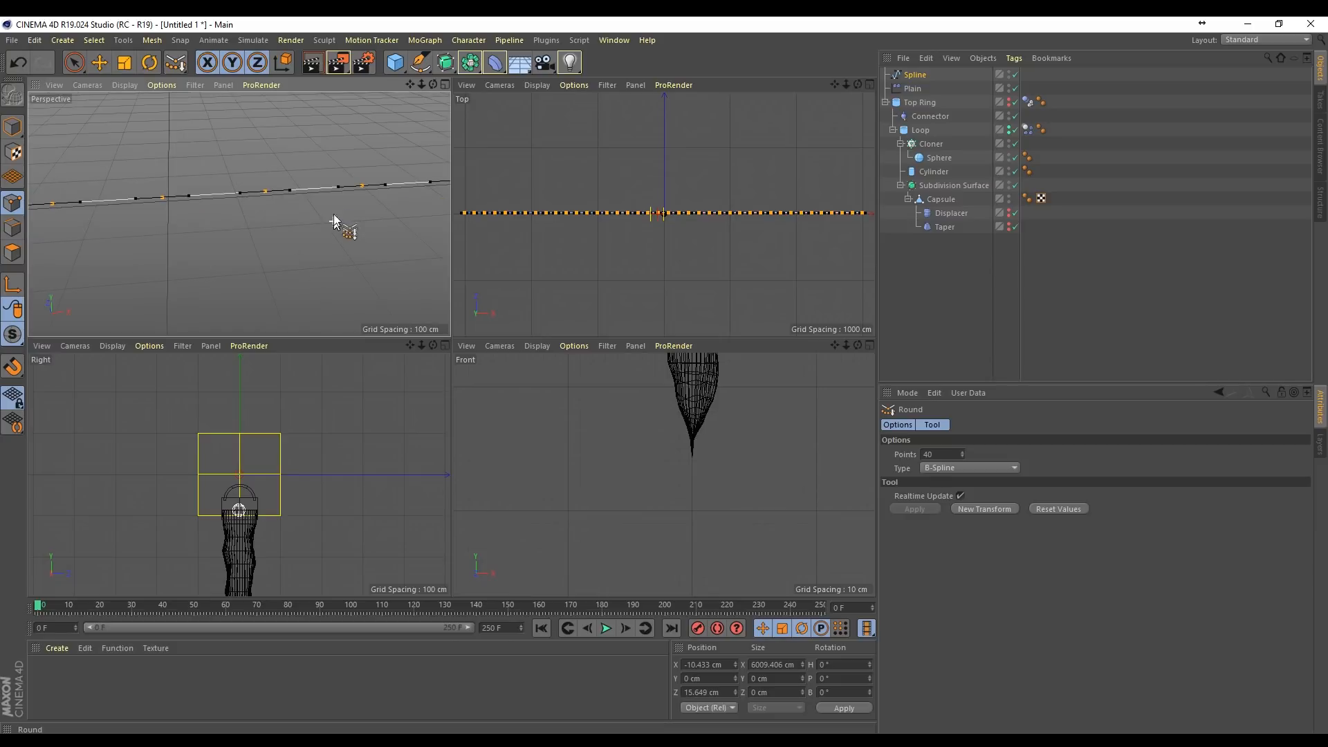
right_click(734, 207)
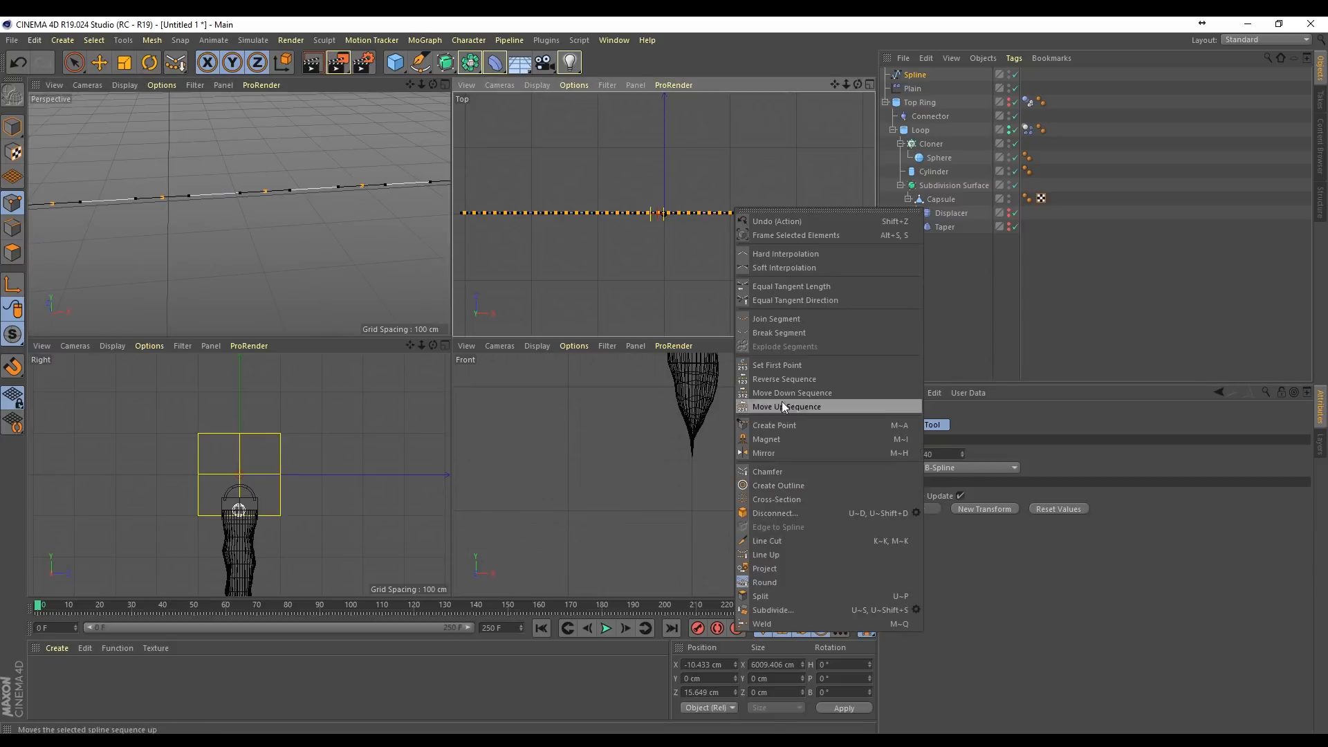
click(808, 262)
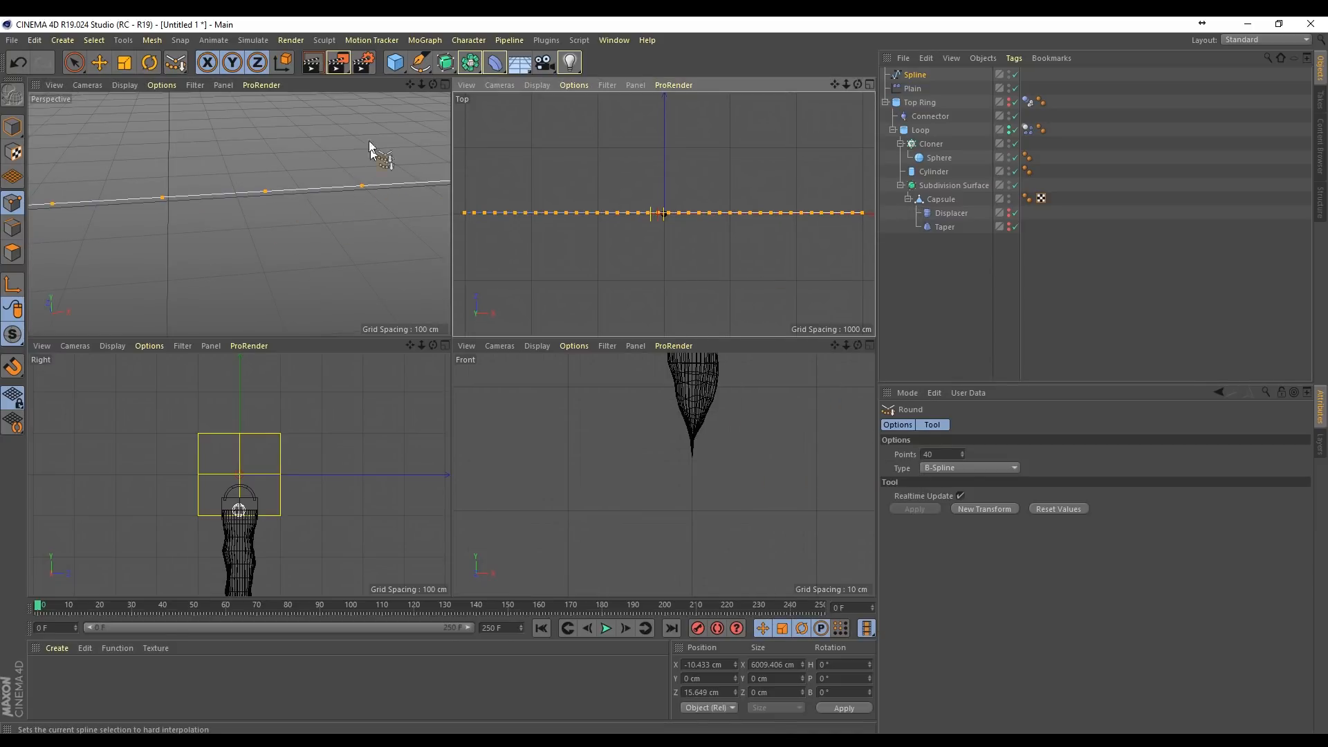
drag(420, 85, 412, 87)
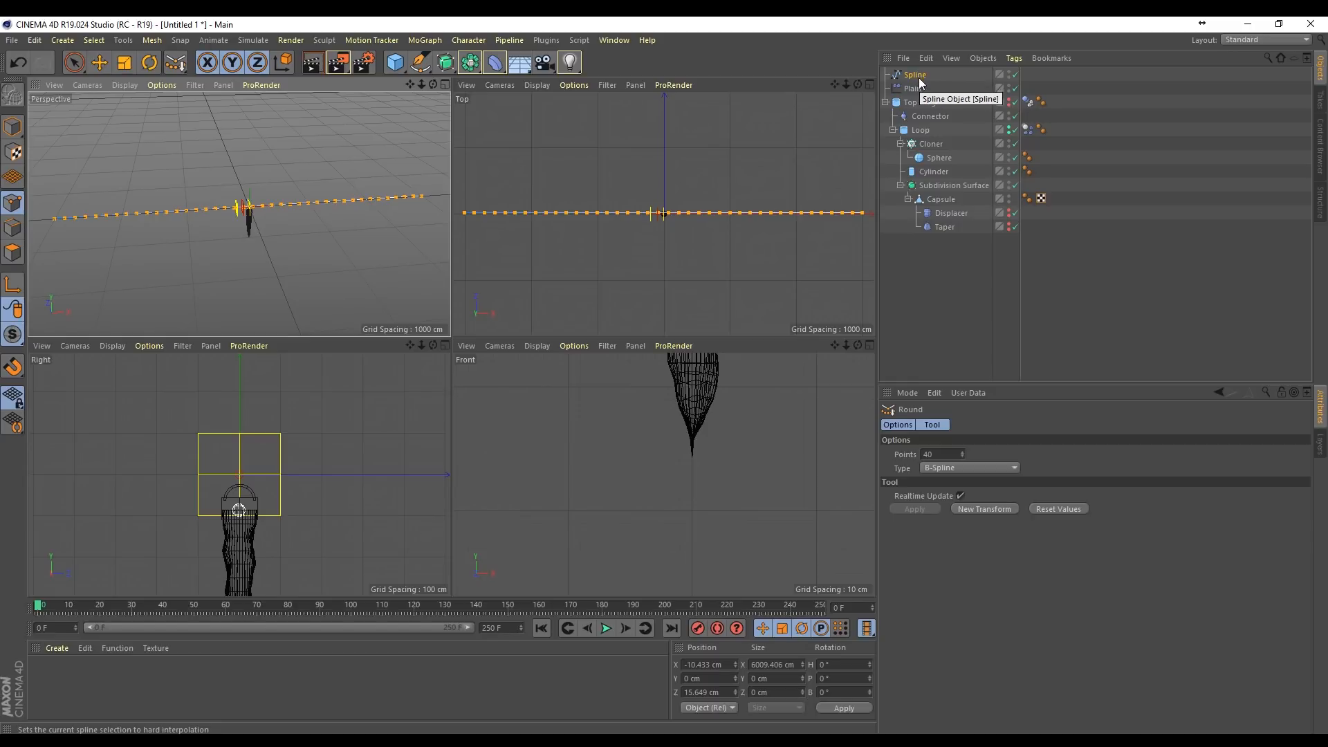
Step: Collapse the Top Ring hierarchy and rename the object Icicle
click(916, 103)
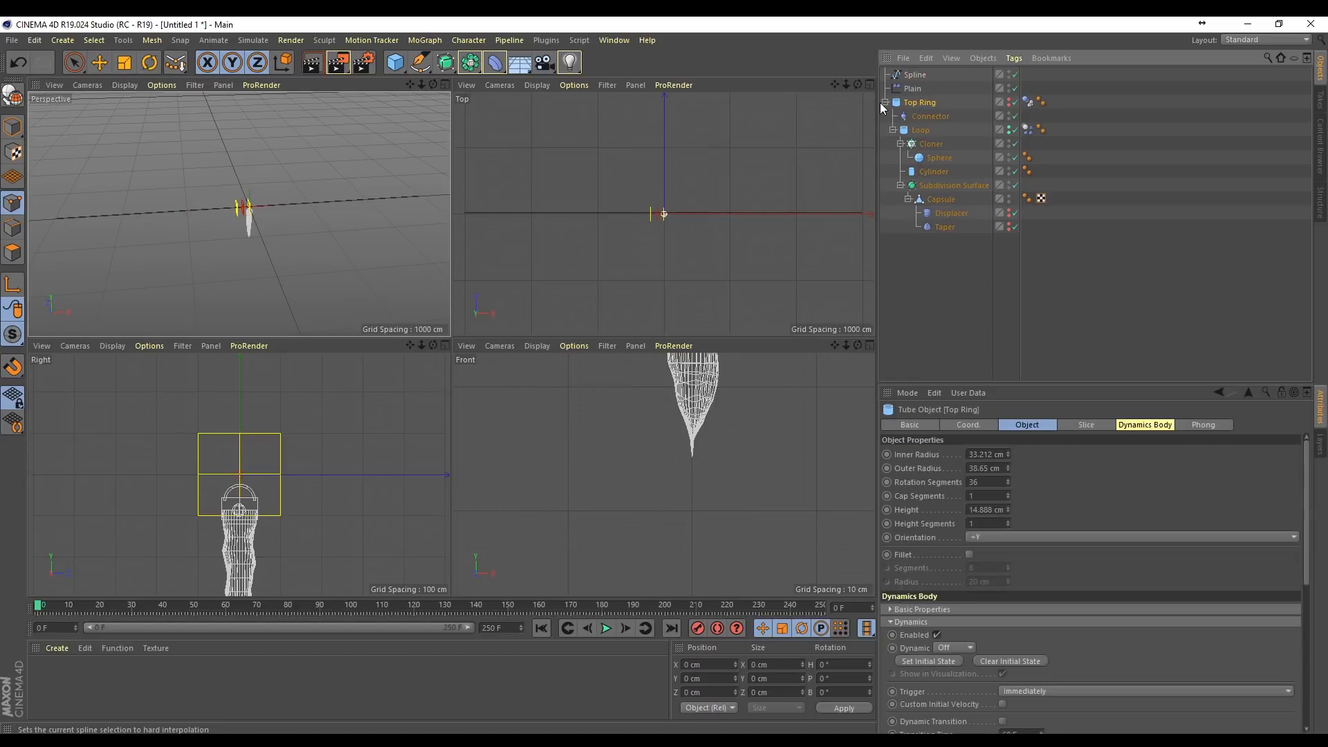
click(884, 103)
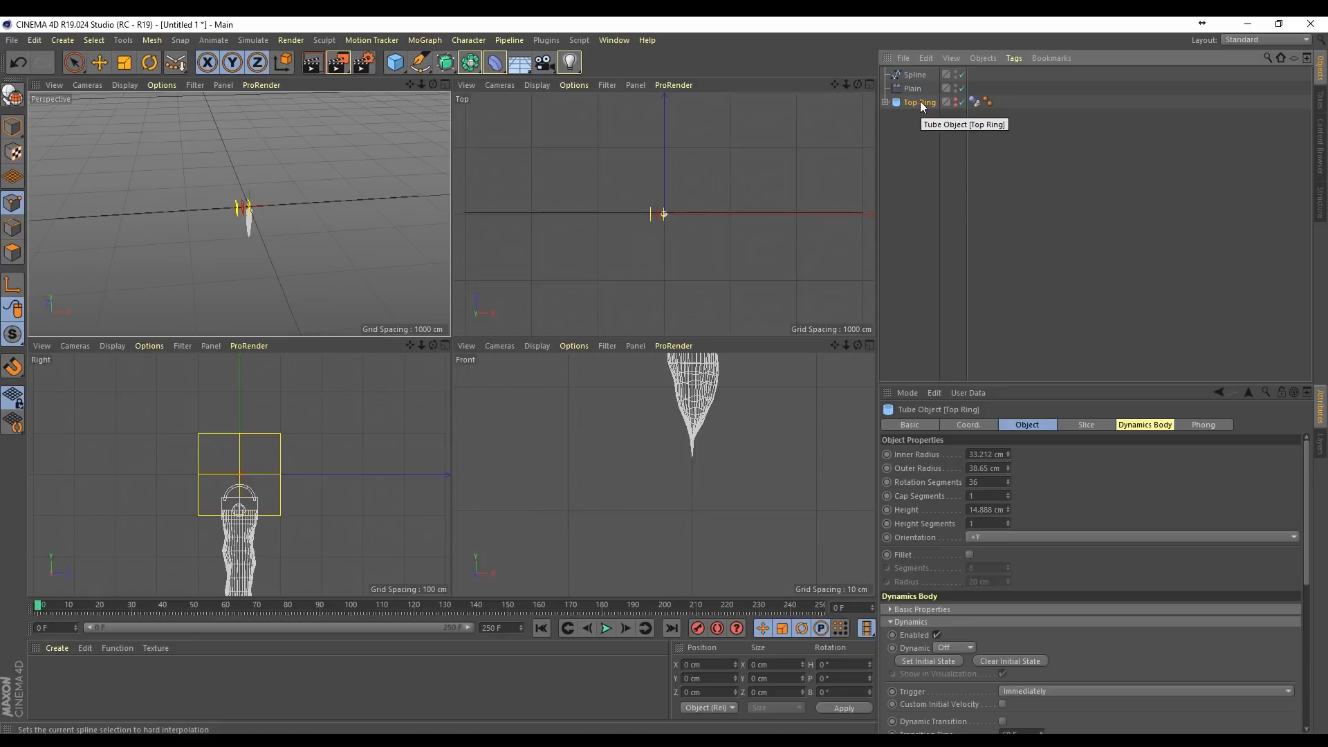
double_click(921, 103)
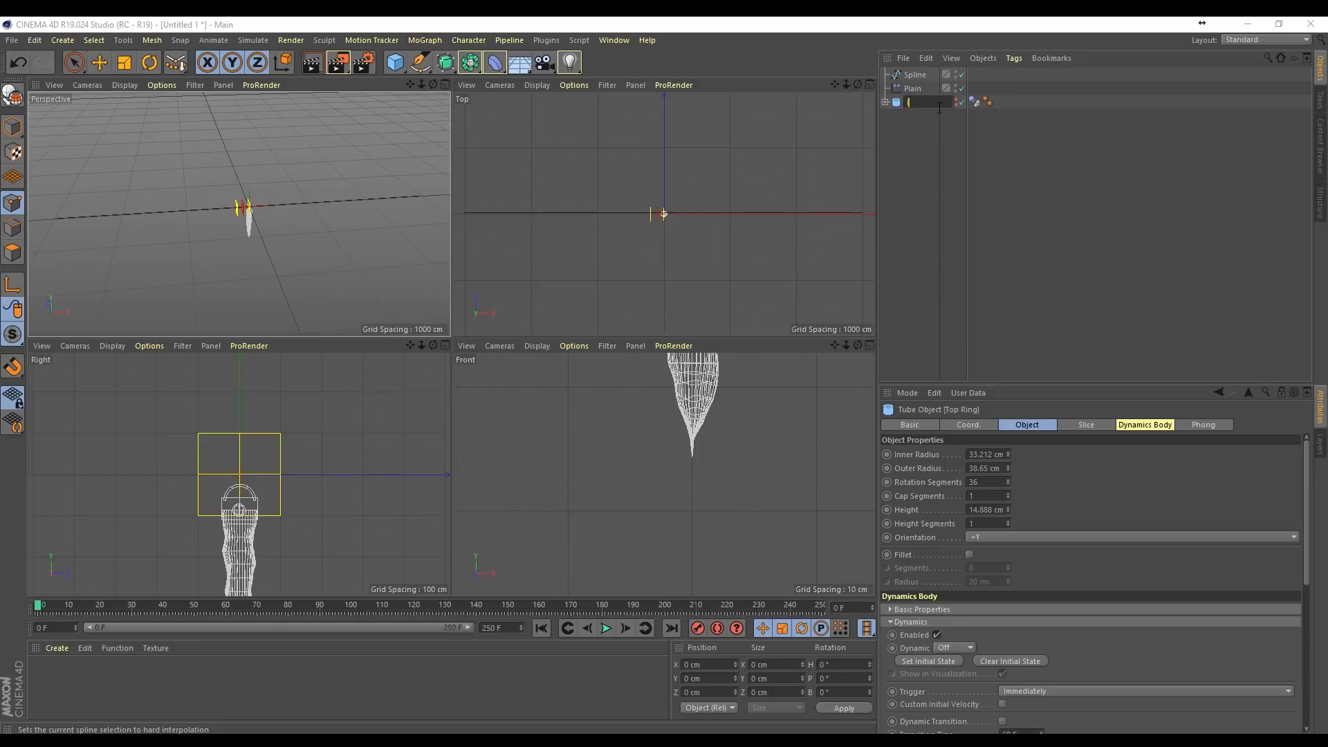
key(Return)
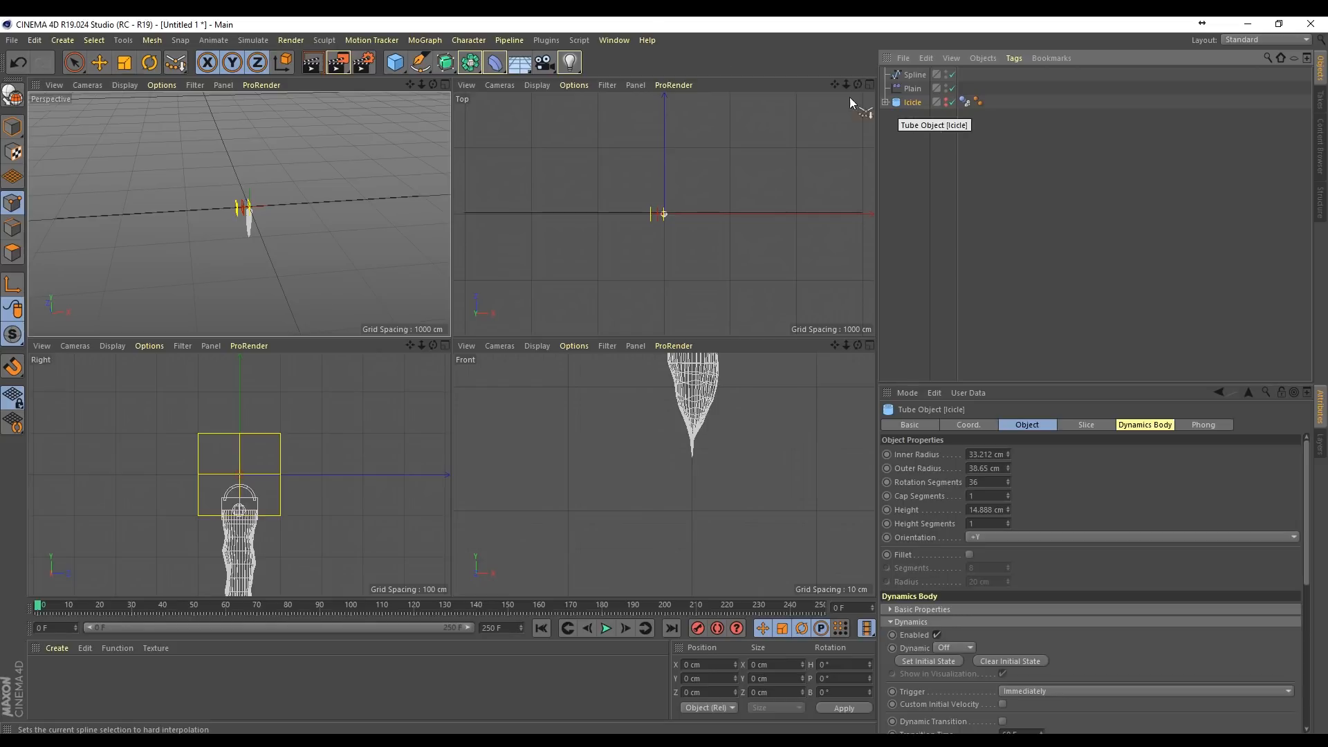
Step: Place the Icicle in a new Cloner, set its mode to Object and use the Spline as the distribution object
click(423, 40)
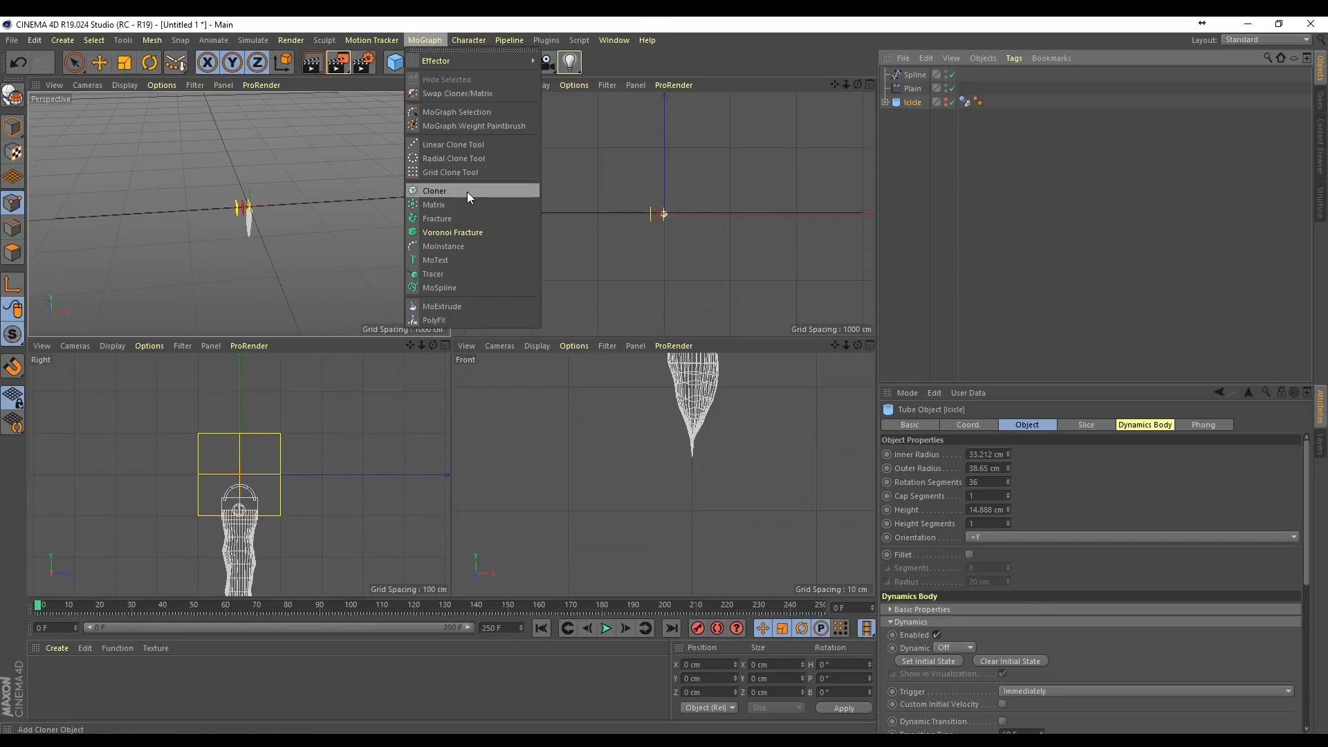
alt+click(470, 191)
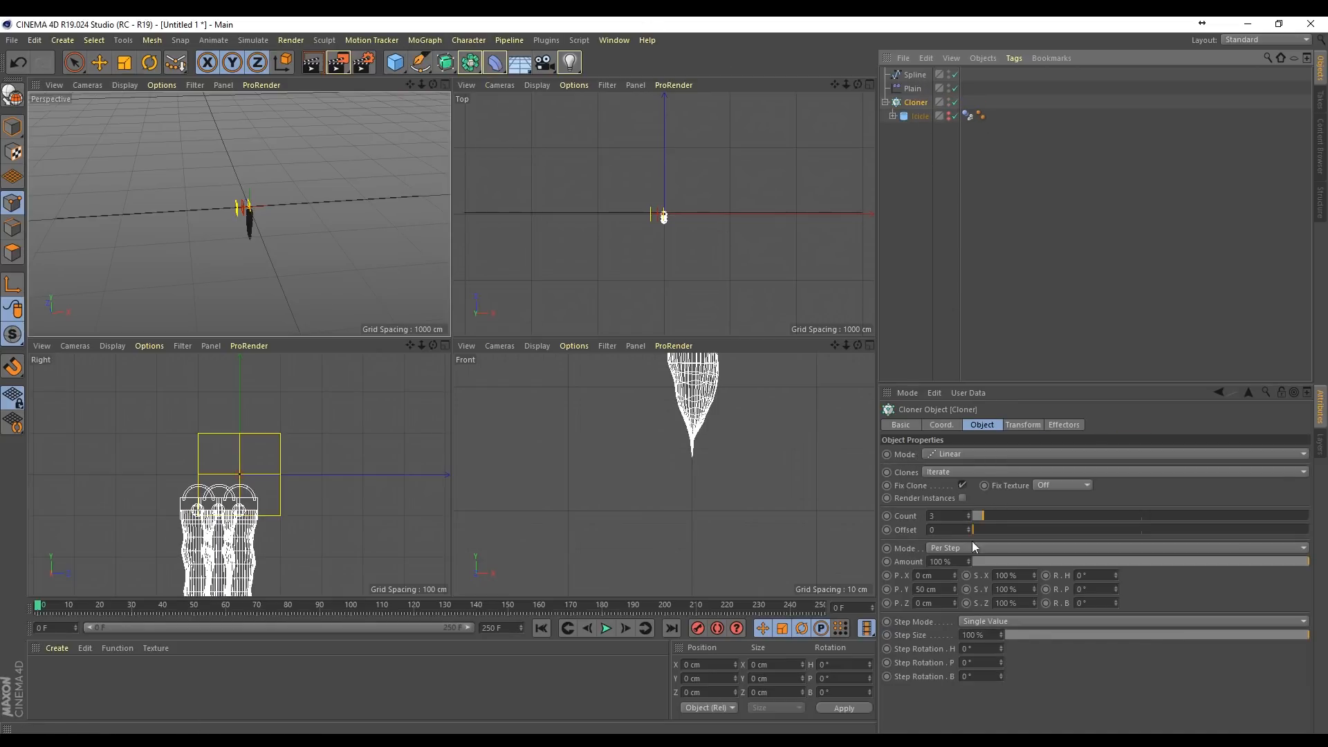
click(976, 456)
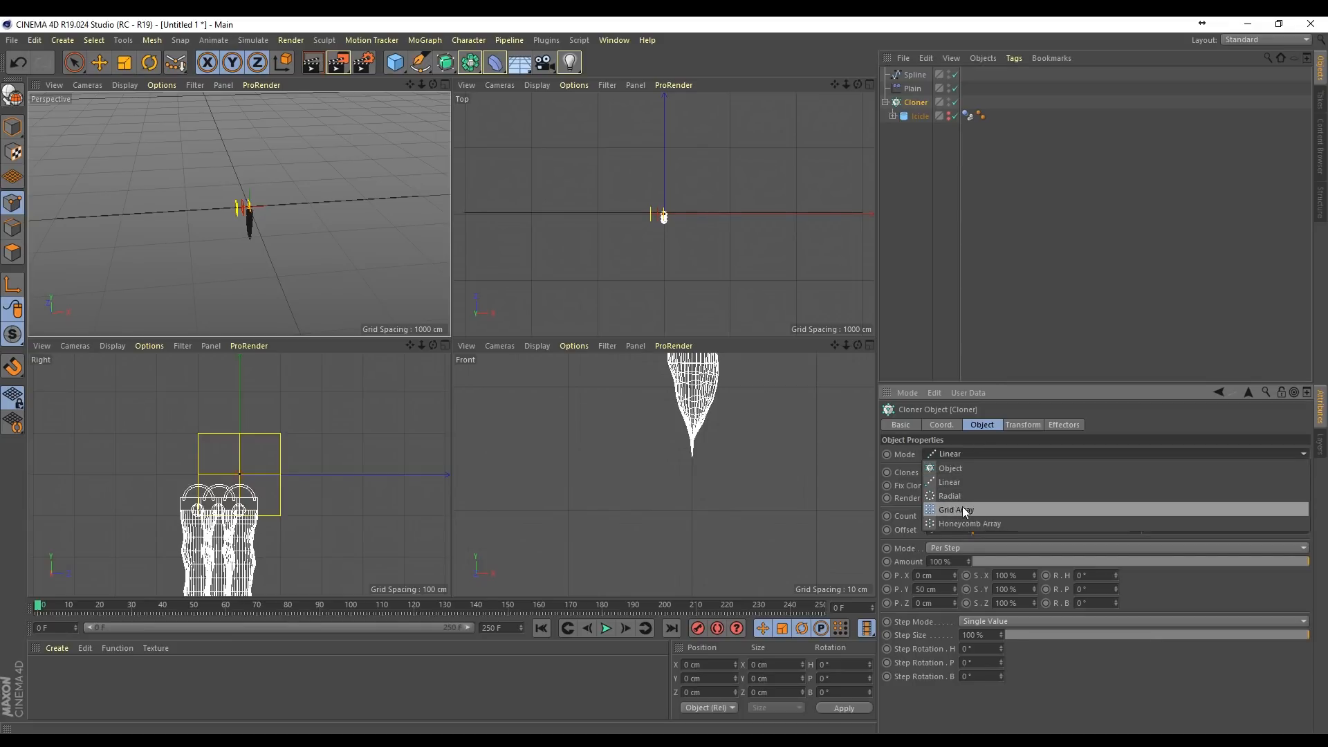
click(961, 468)
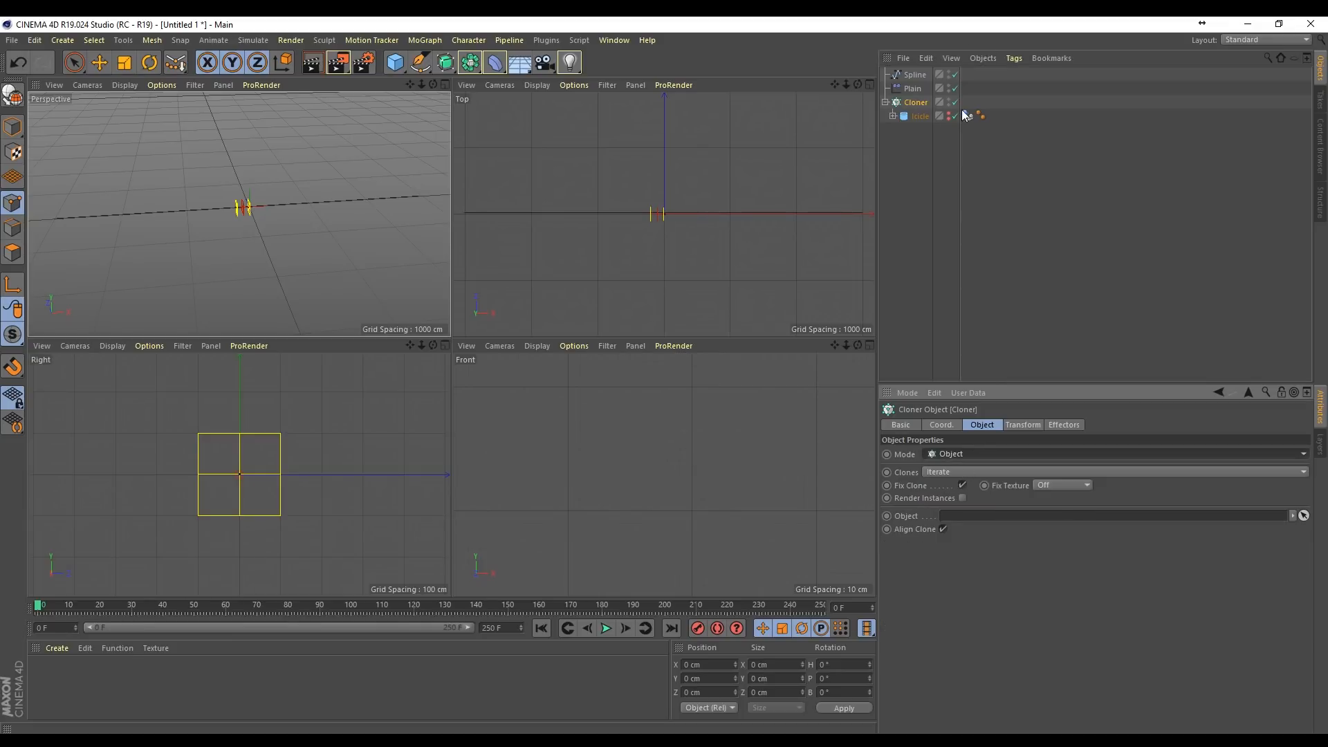
drag(915, 76, 962, 517)
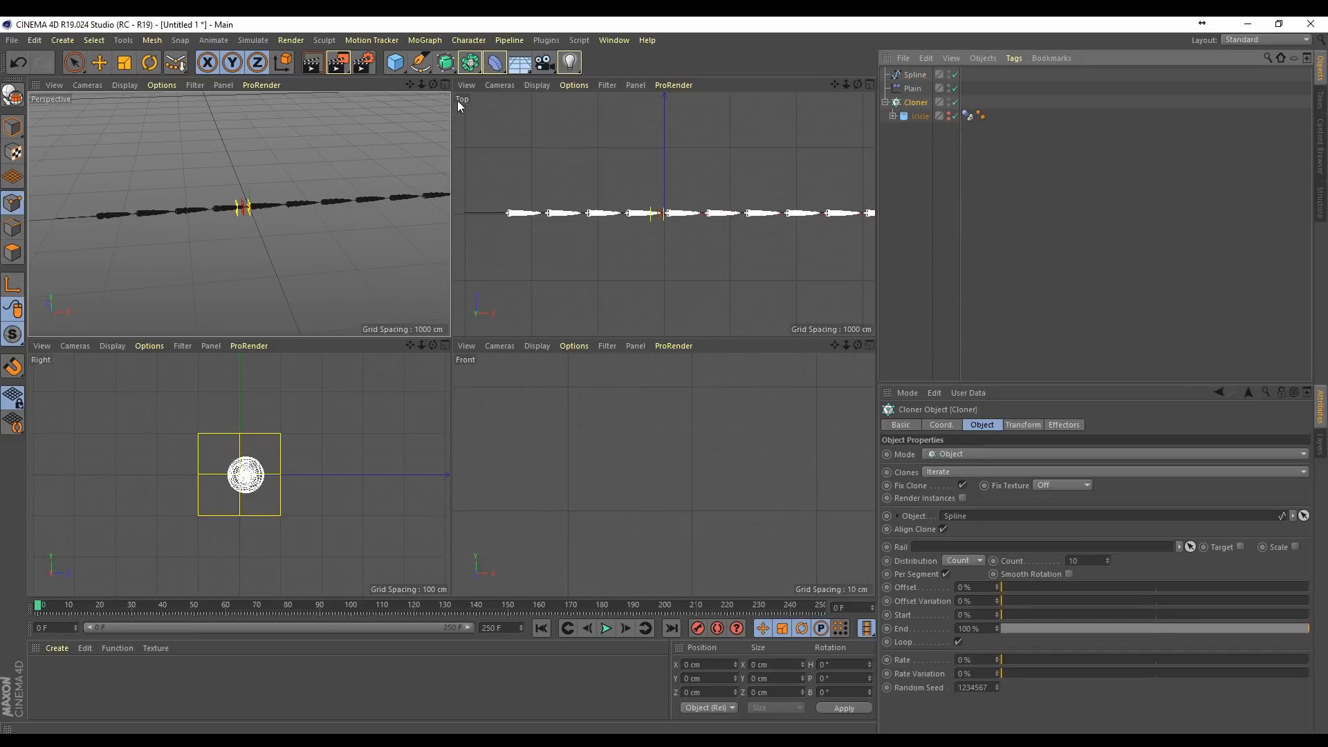
mouse_move(433, 84)
mouse_down()
mouse_move(345, 142)
mouse_move(437, 84)
mouse_up()
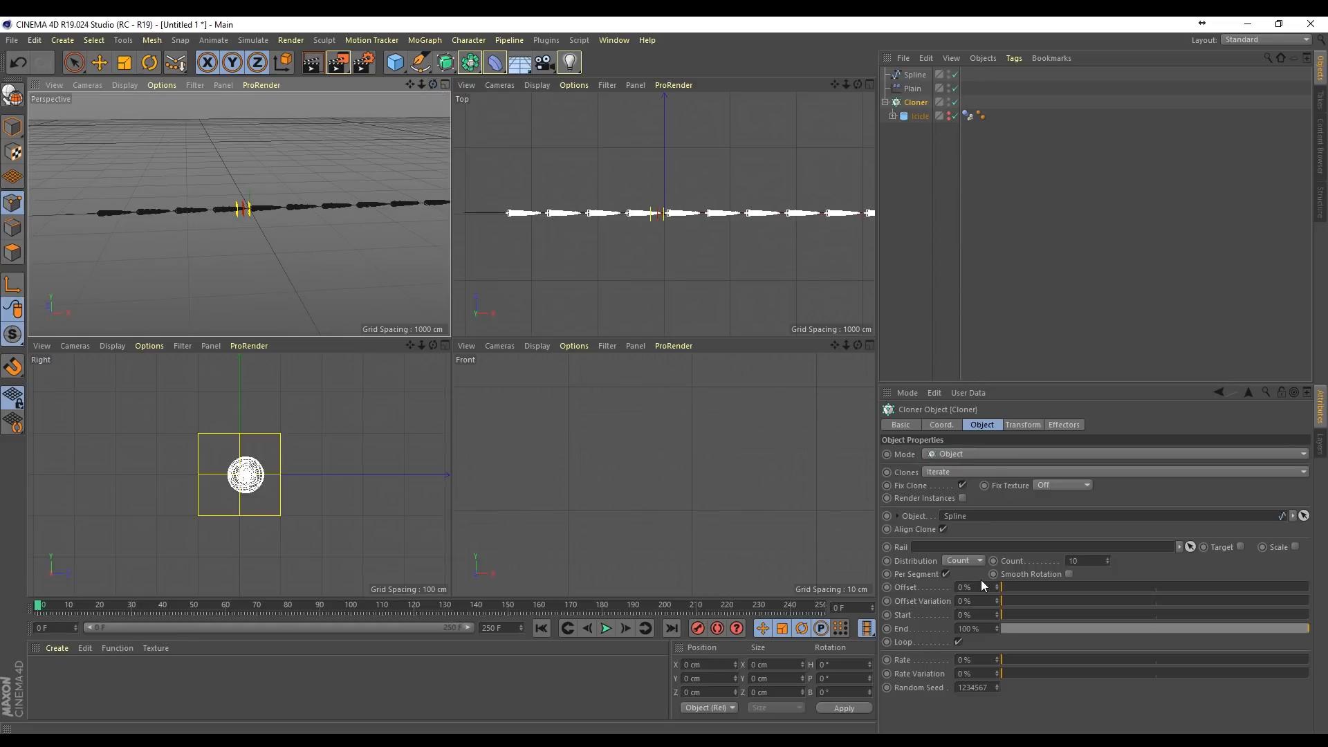
Step: Set the Cloner's distribution to Even and rotate the clones to H -90° and P 90° so they hang down
click(959, 561)
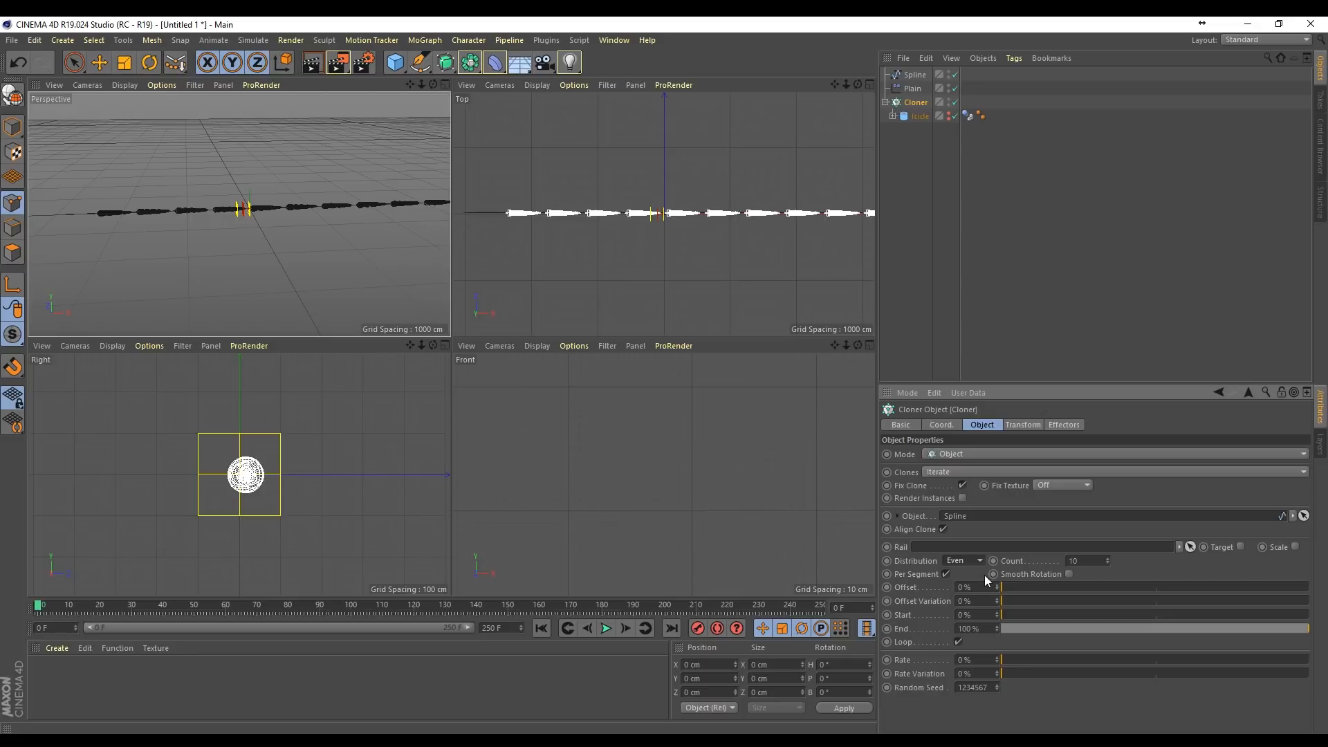
click(1022, 426)
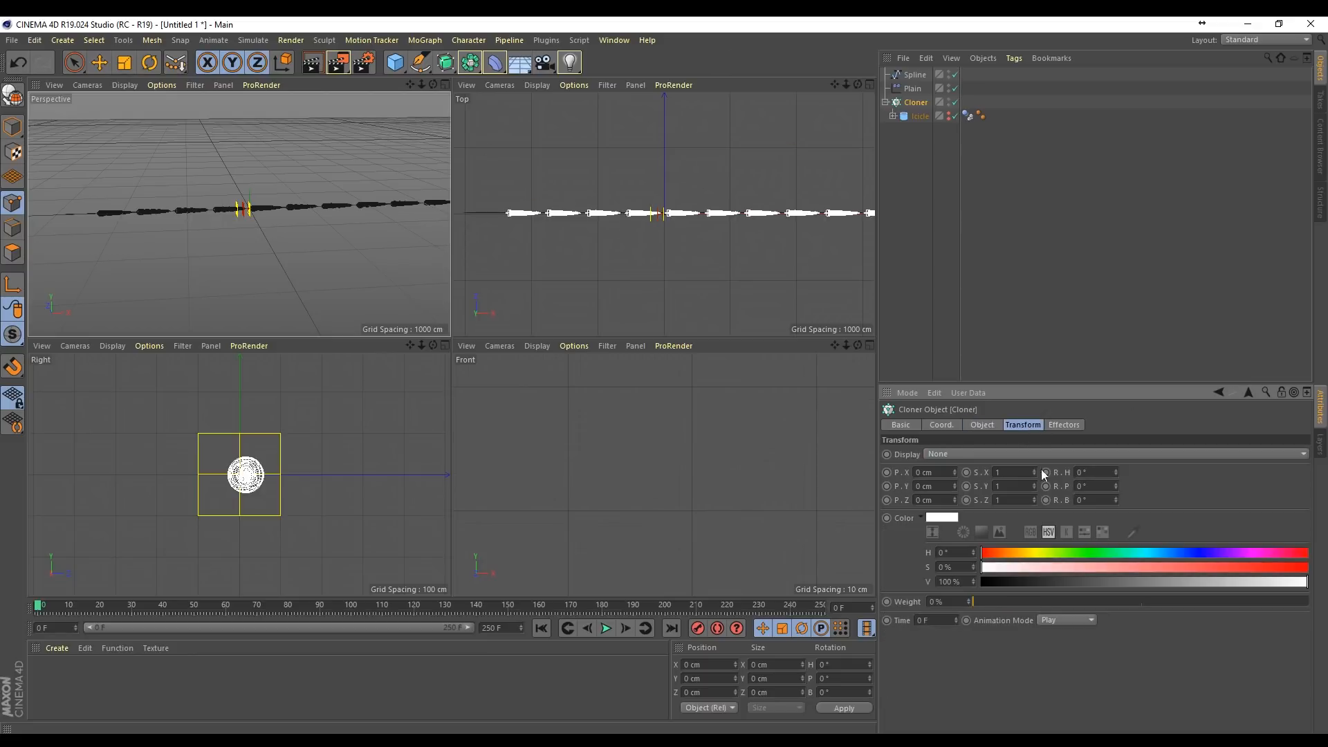
drag(1116, 486, 1116, 421)
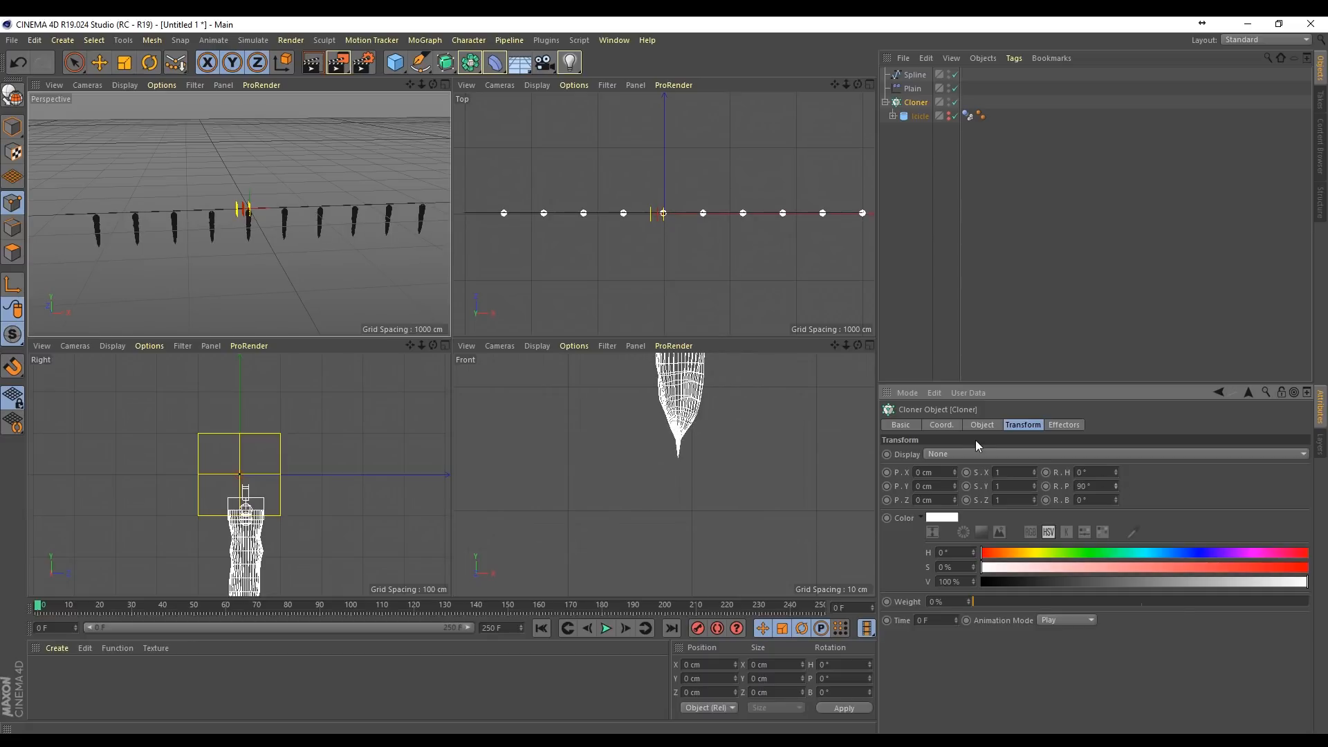
scroll(270, 209, up, 6)
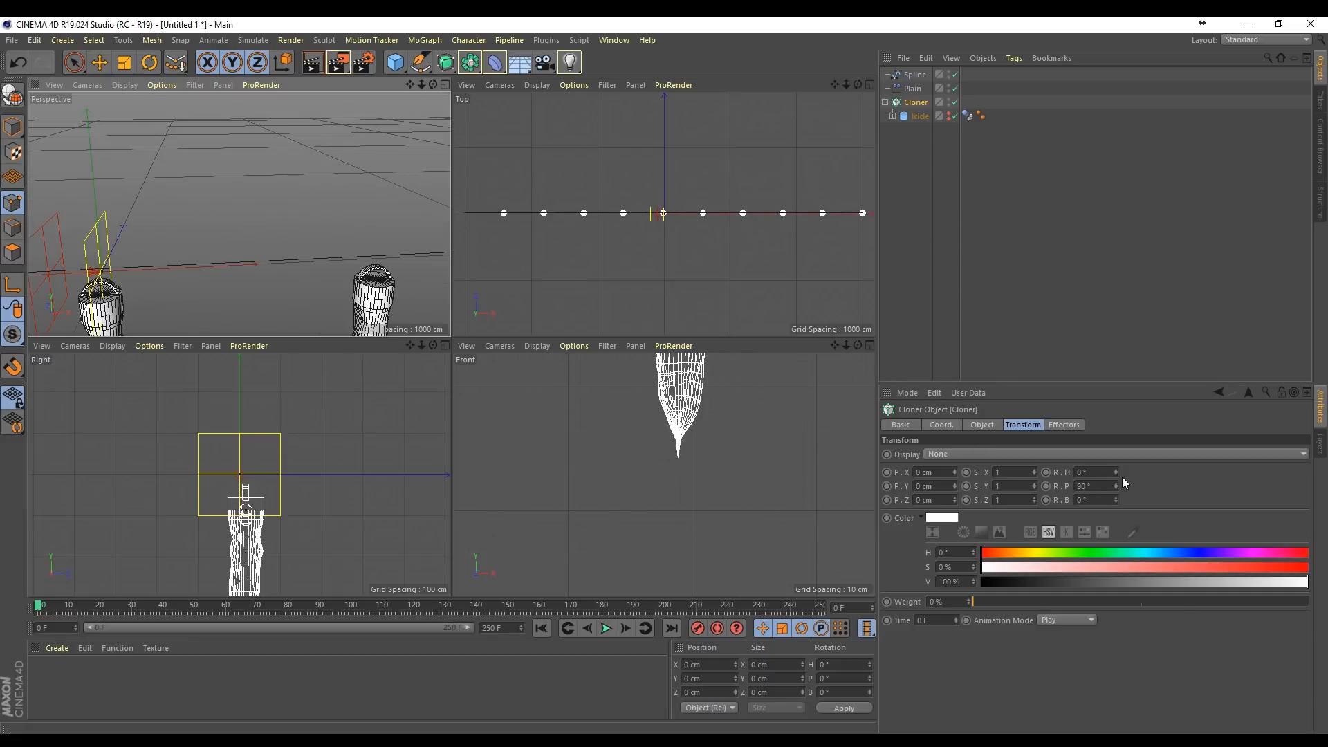
drag(1117, 472, 1117, 509)
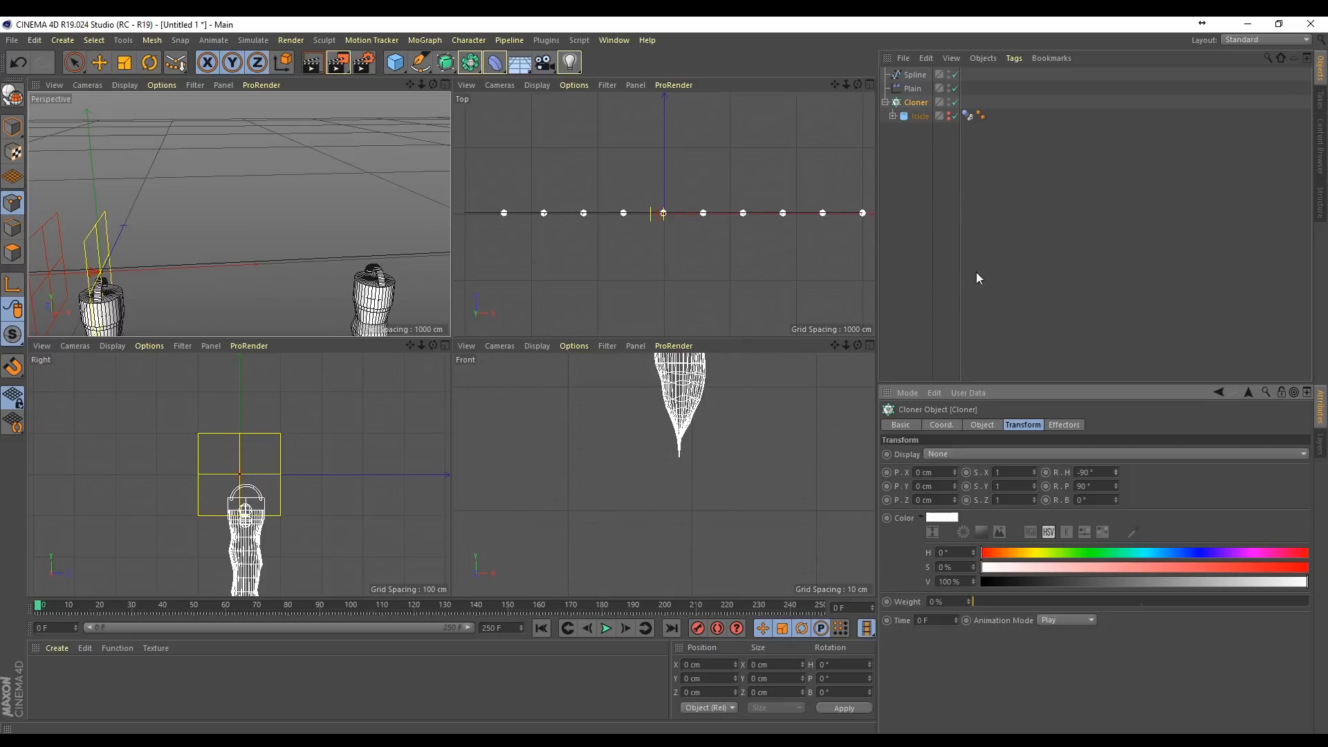
Step: Offset the clones by -18 cm in X and 37 cm in Y to align their top rings with the spline
drag(421, 84, 239, 214)
drag(412, 86, 236, 214)
drag(955, 486, 955, 449)
scroll(300, 457, up, 4)
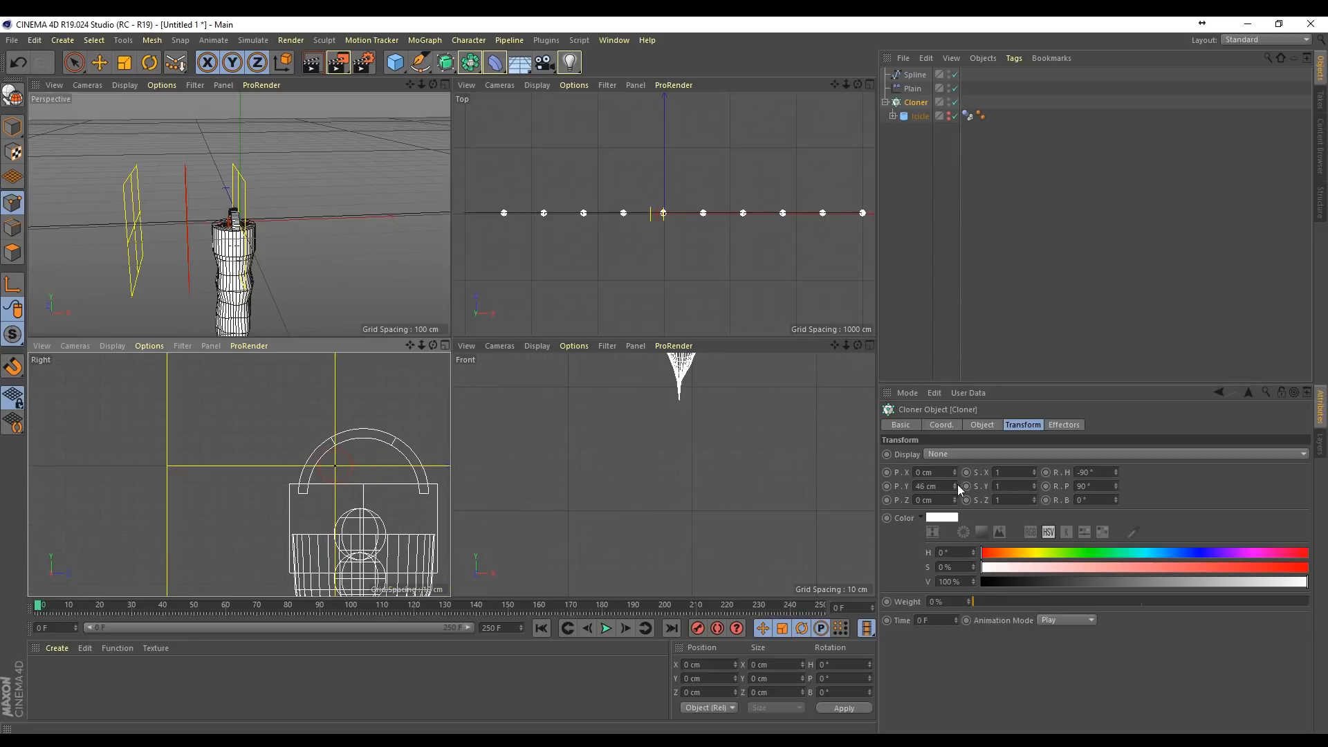
drag(958, 486, 958, 481)
mouse_move(421, 84)
mouse_down()
mouse_move(436, 111)
mouse_move(421, 84)
mouse_move(415, 97)
mouse_move(426, 85)
mouse_up()
click(1102, 195)
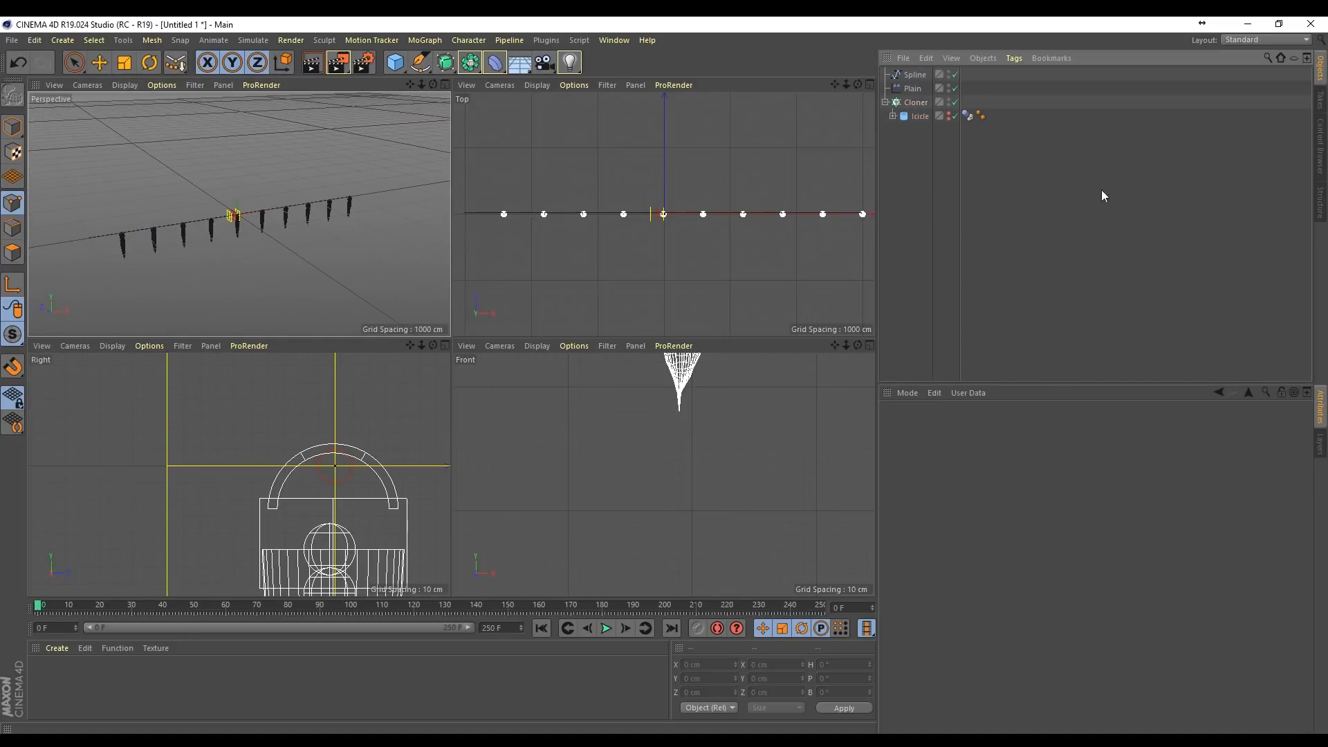
right_click(910, 78)
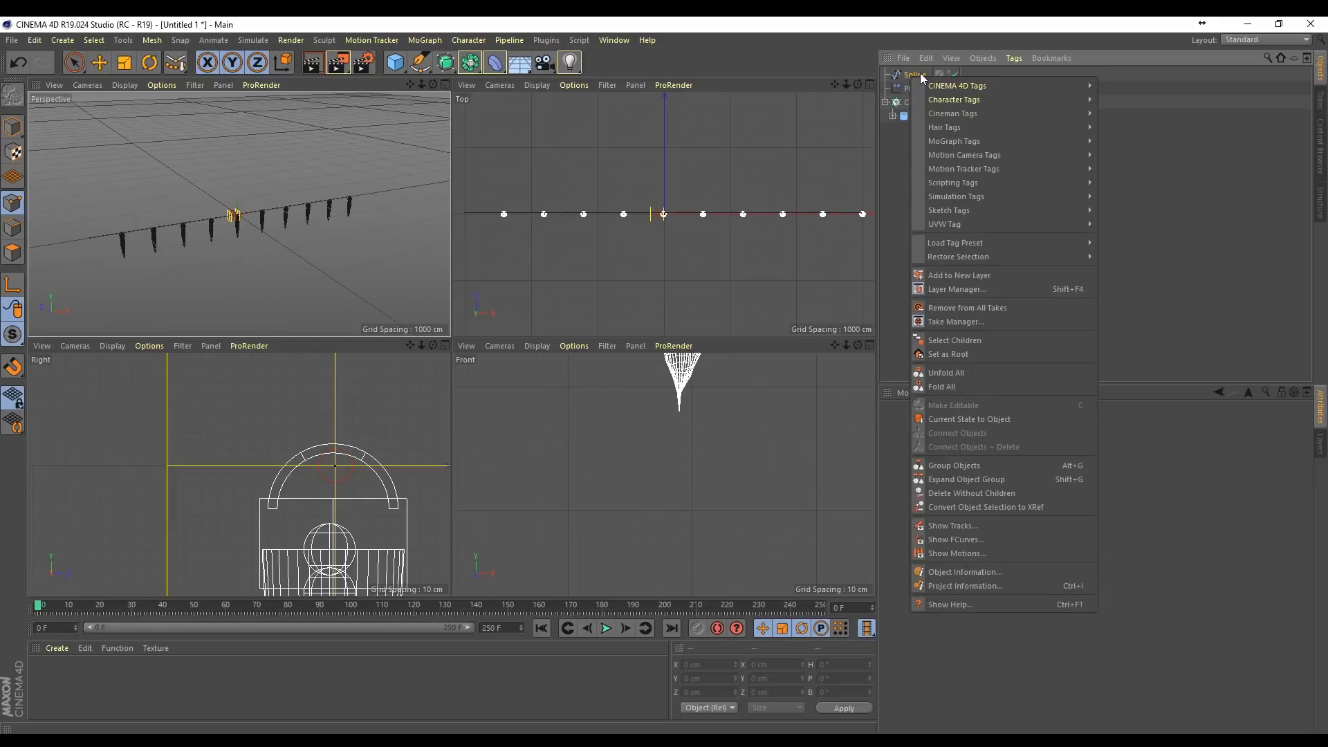
click(1200, 337)
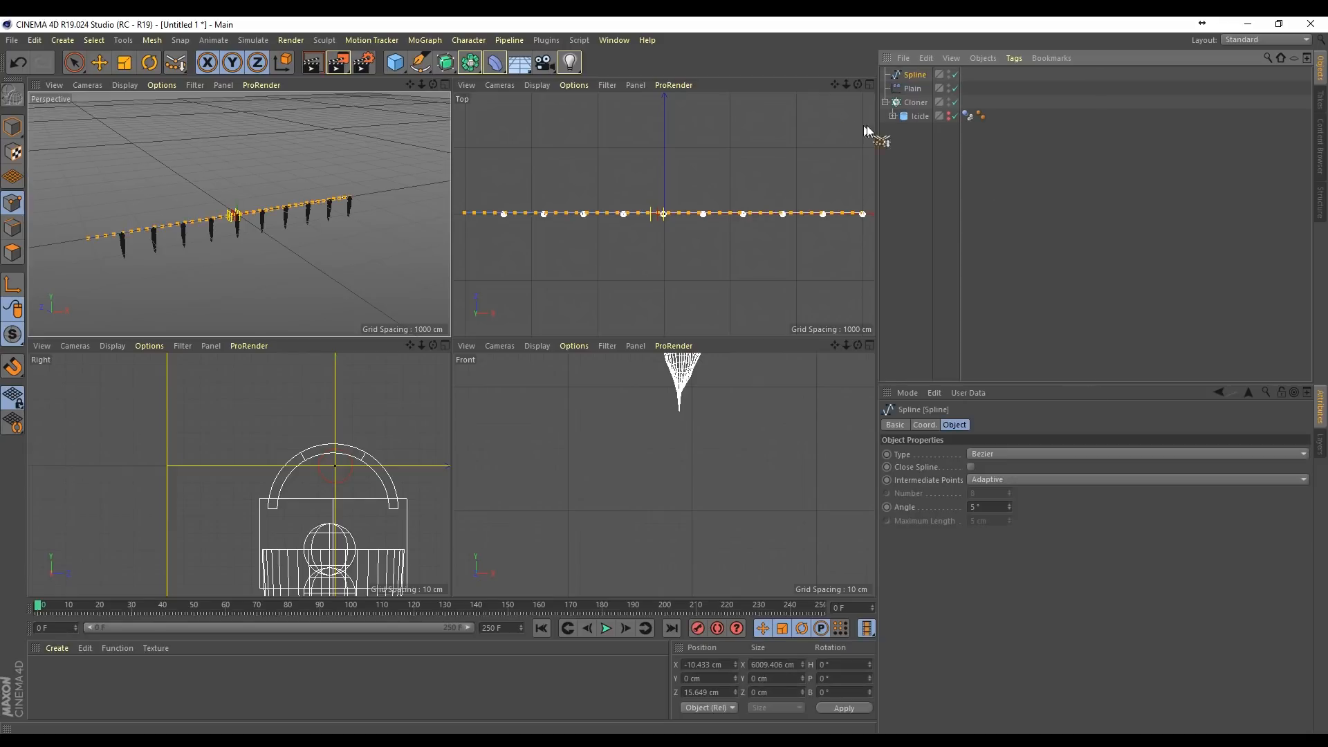
Step: Set the Cloner's Start to 33% and End to 77% along the spline, with a clone count of 8
click(913, 103)
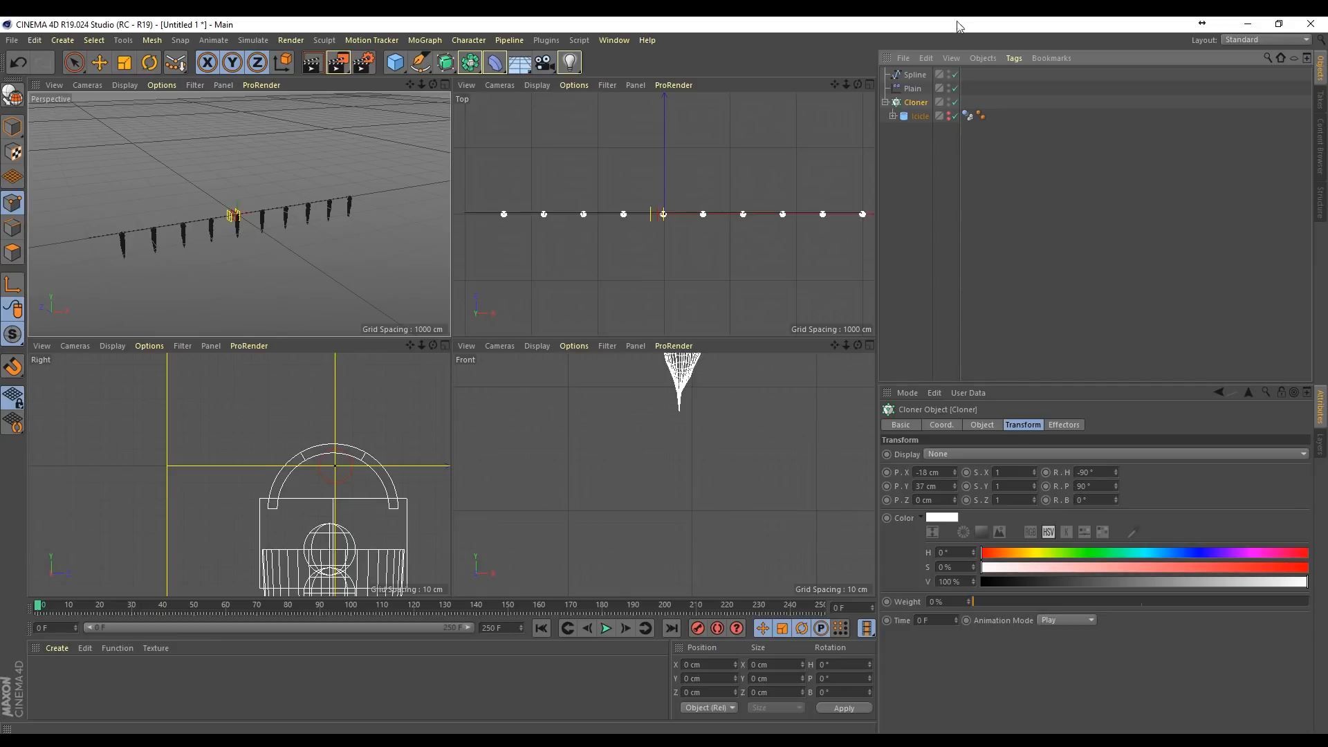
scroll(359, 201, up, 5)
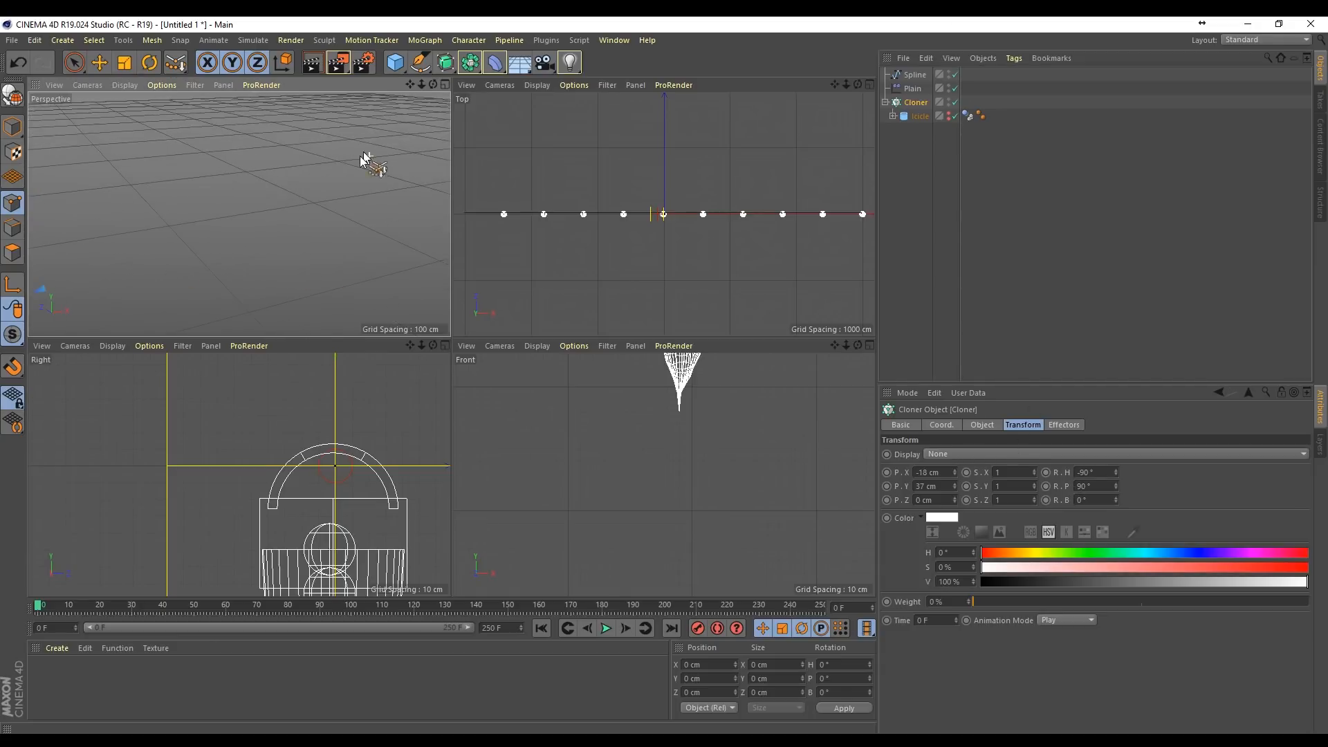
scroll(296, 268, down, 5)
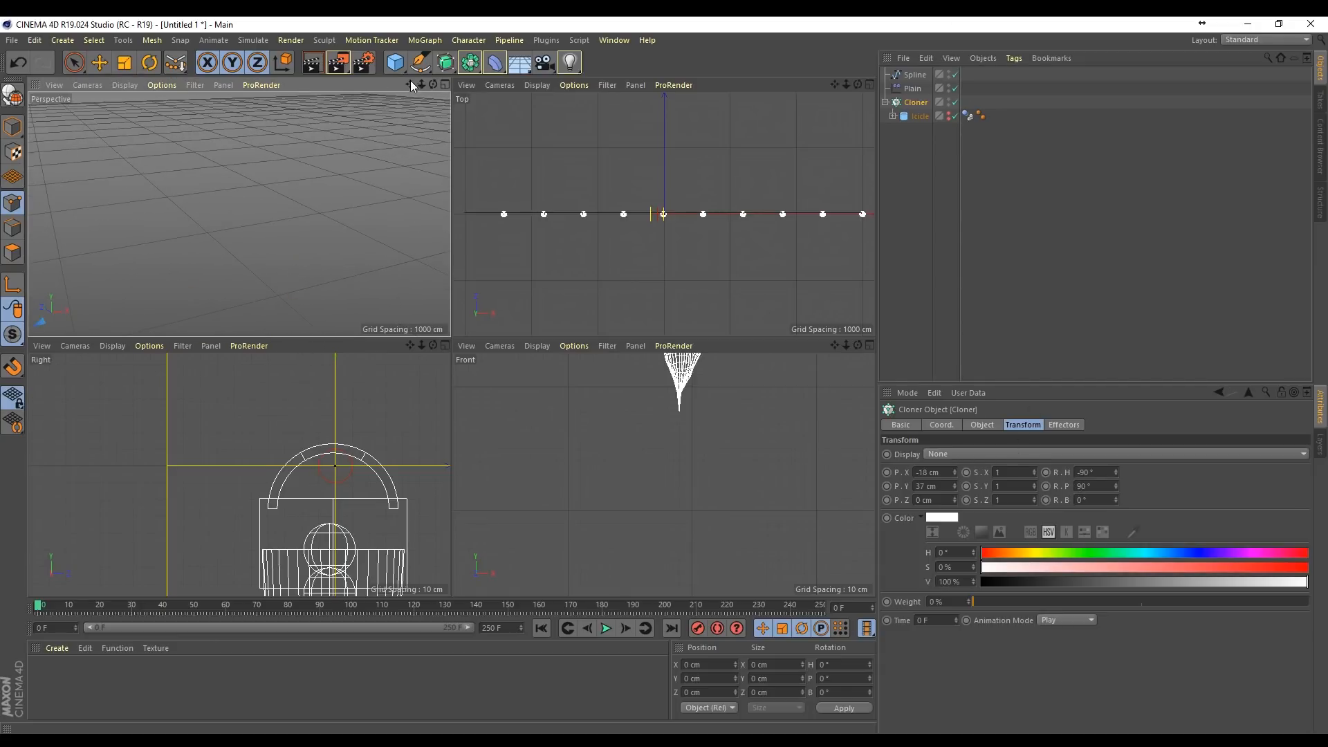
drag(410, 84, 388, 87)
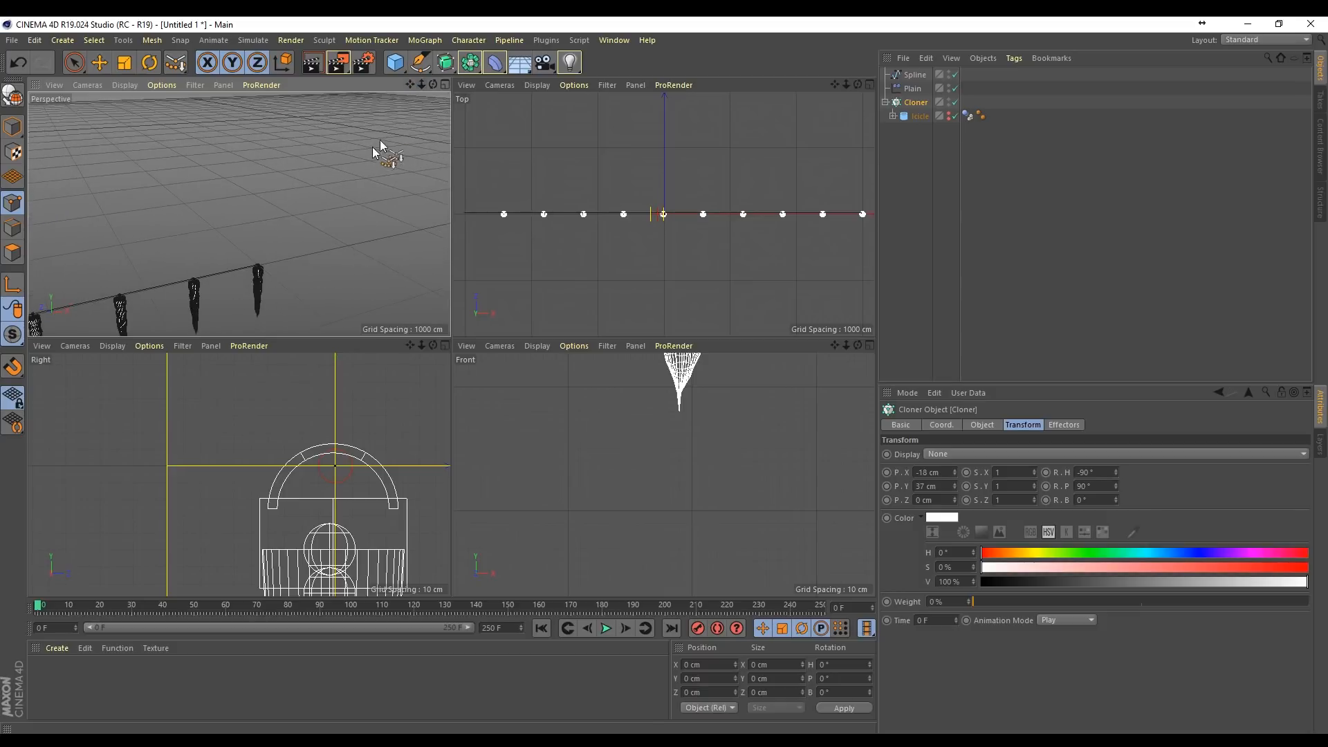
alt+middle_drag(267, 295, 302, 242)
alt+drag(309, 199, 103, 222)
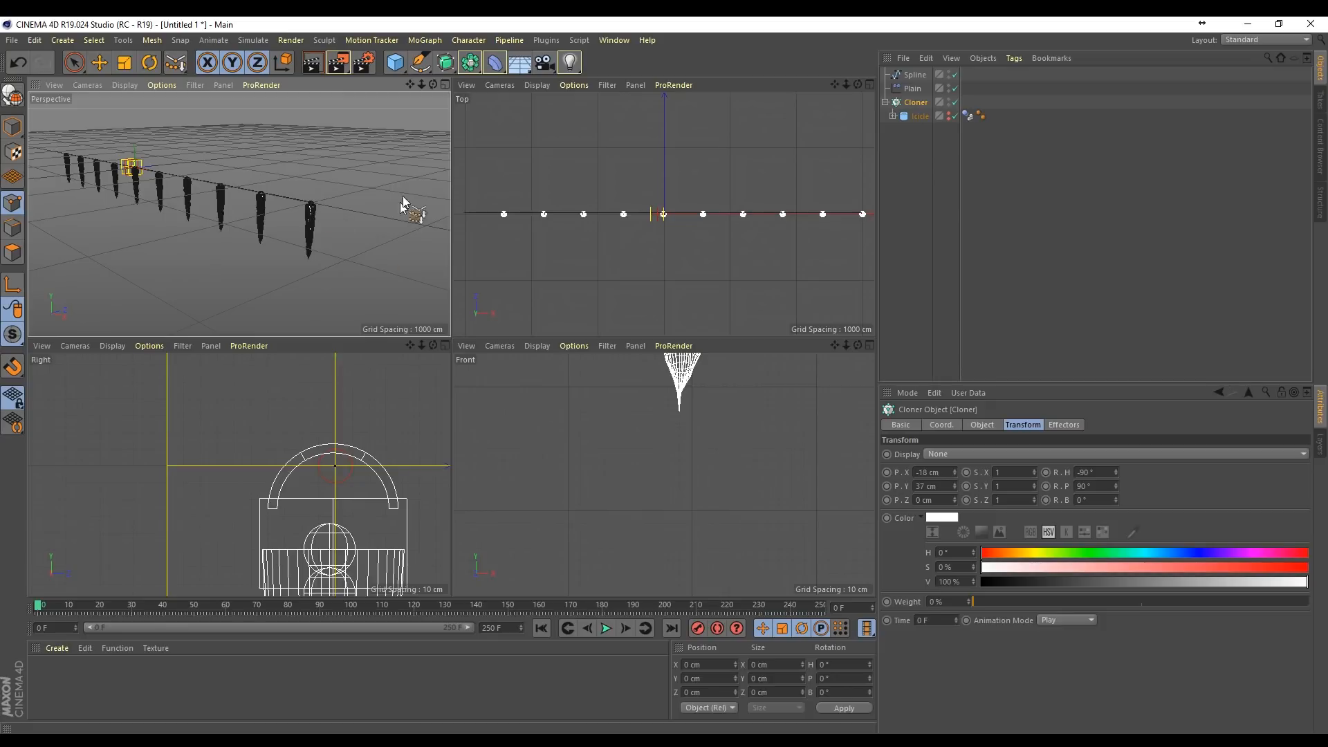
mouse_move(361, 201)
alt+mouse_down()
mouse_move(417, 198)
mouse_move(355, 205)
mouse_move(368, 179)
alt+mouse_up()
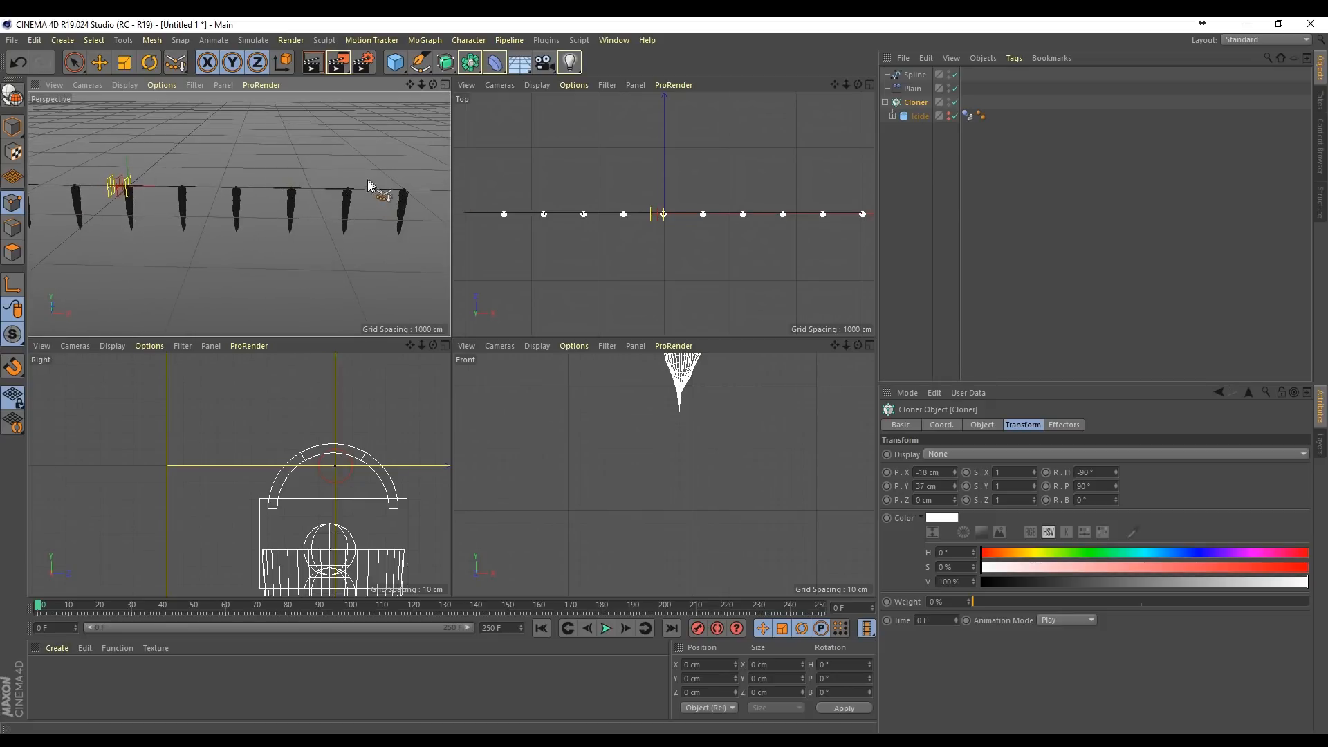
alt+right_drag(367, 180, 382, 225)
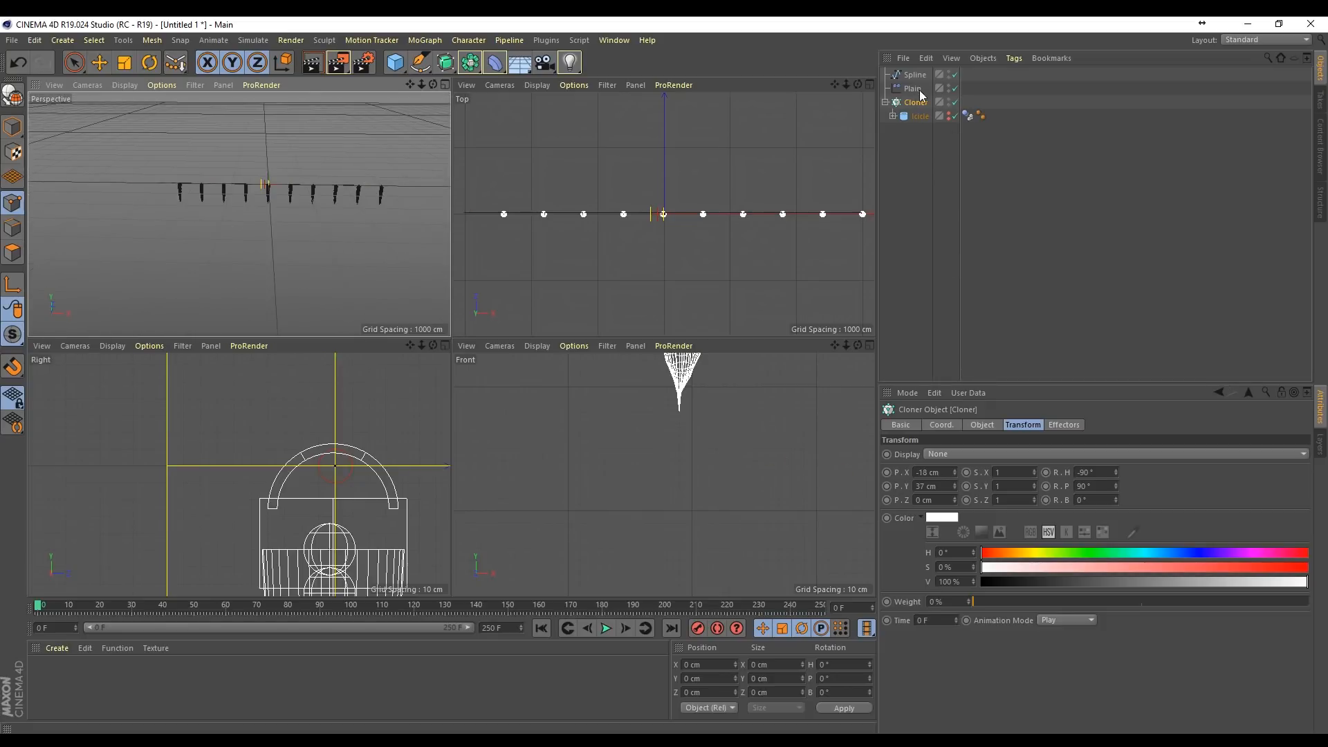
click(984, 425)
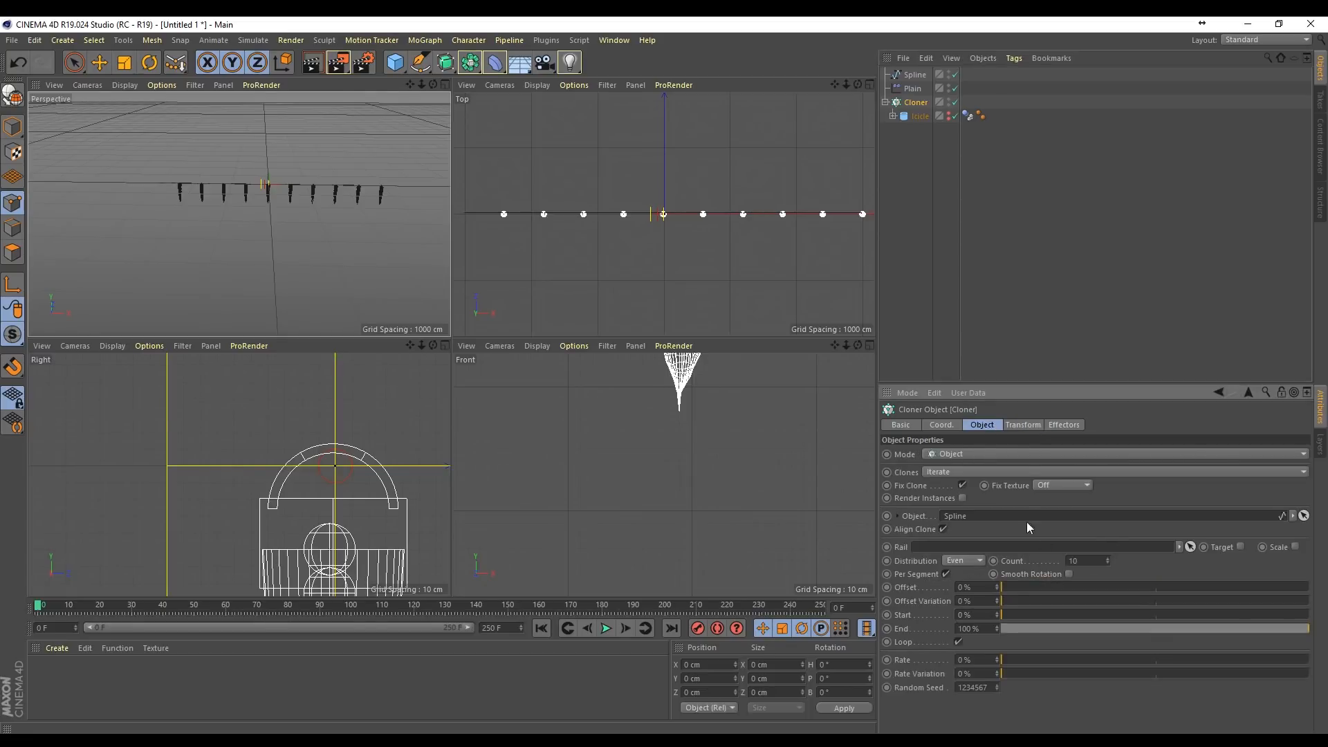
scroll(422, 141, up, 1)
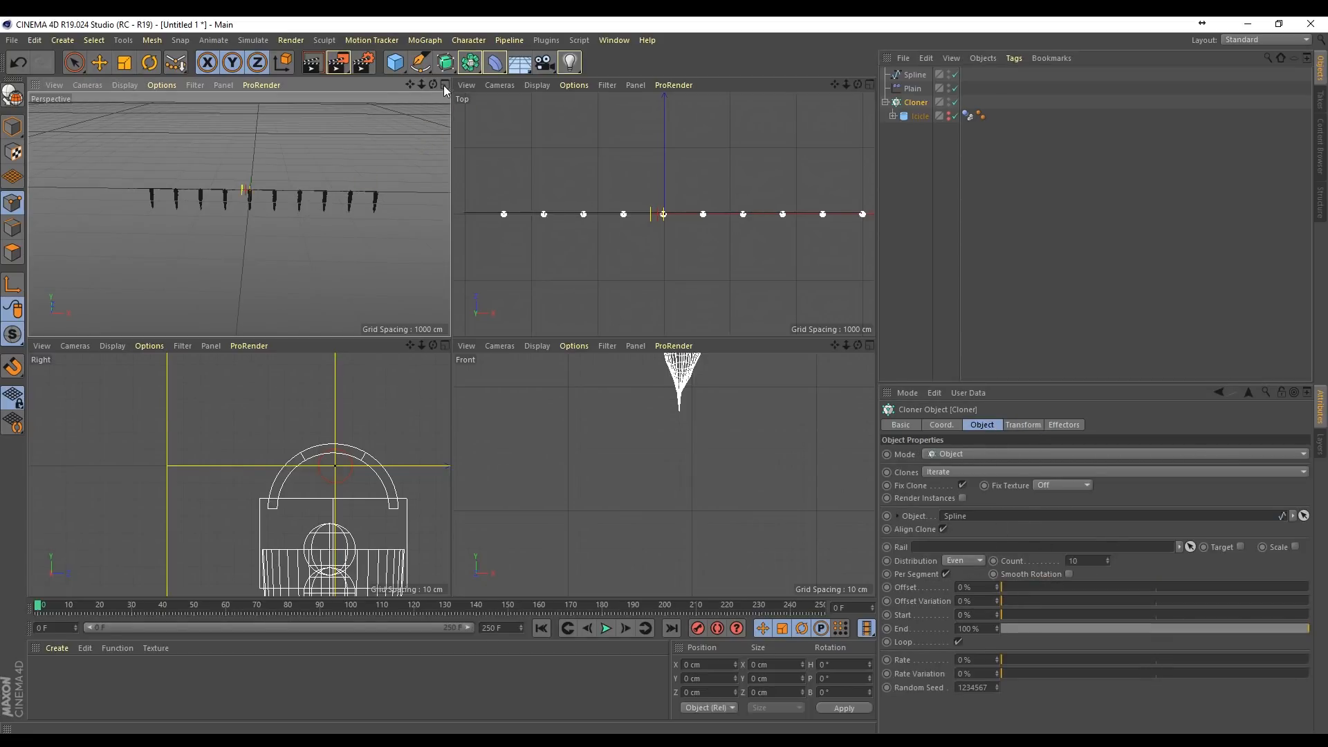
click(444, 85)
scroll(514, 276, up, 2)
alt+drag(604, 394, 587, 388)
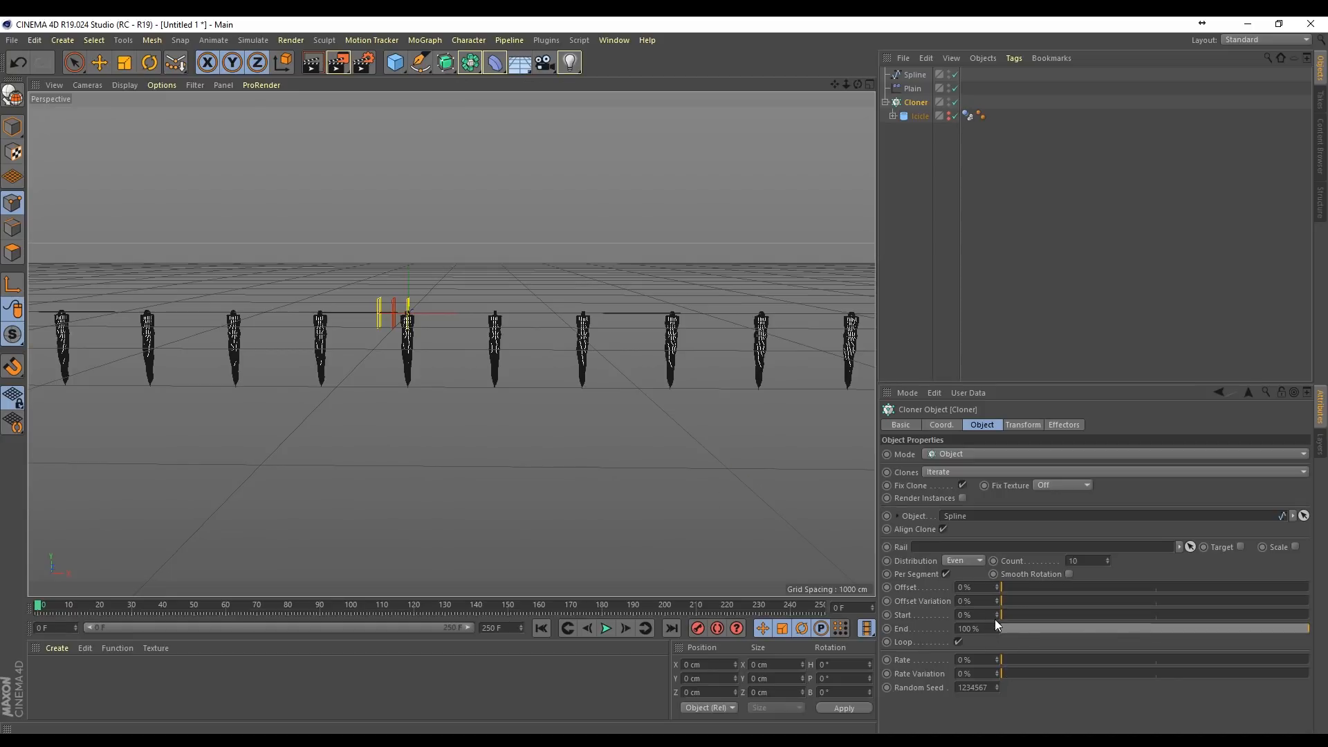
drag(1002, 615, 997, 646)
text(8)
key(Return)
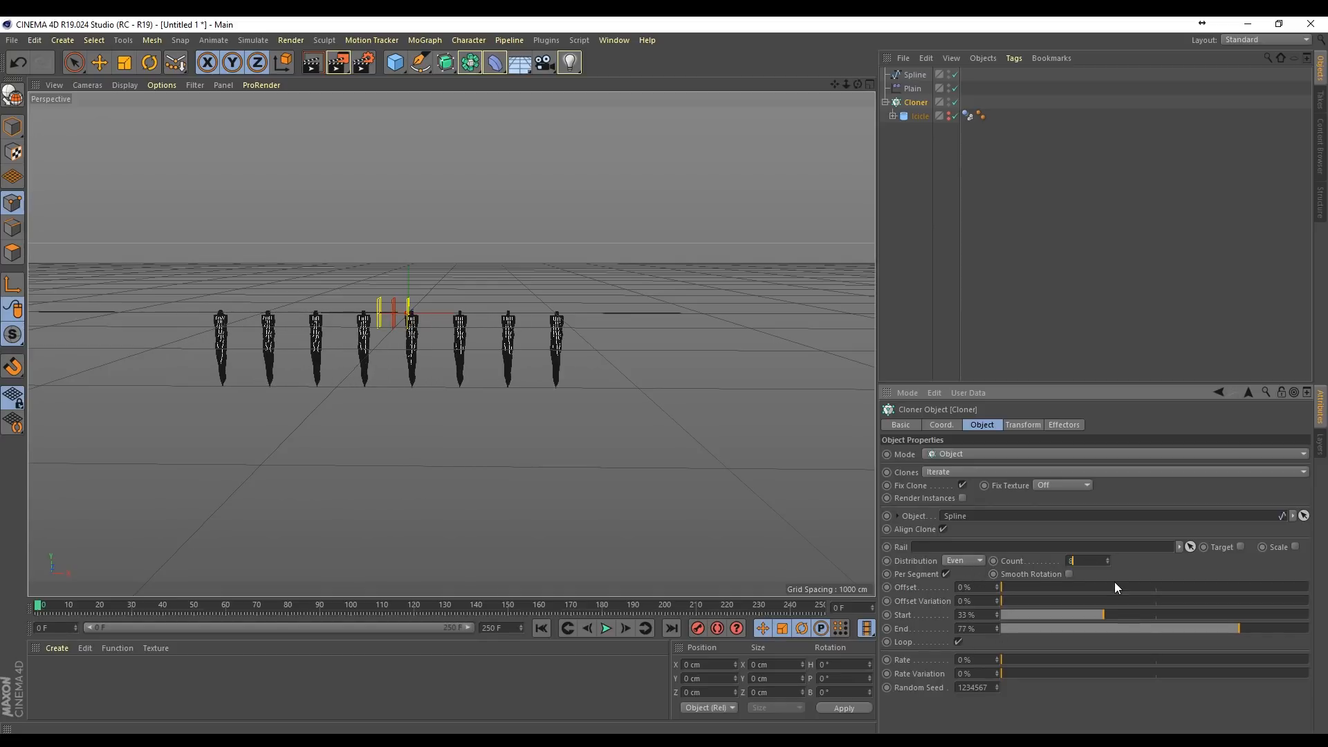
Step: Widen the row of clones by setting the Cloner's Start to 27%
drag(858, 85, 818, 89)
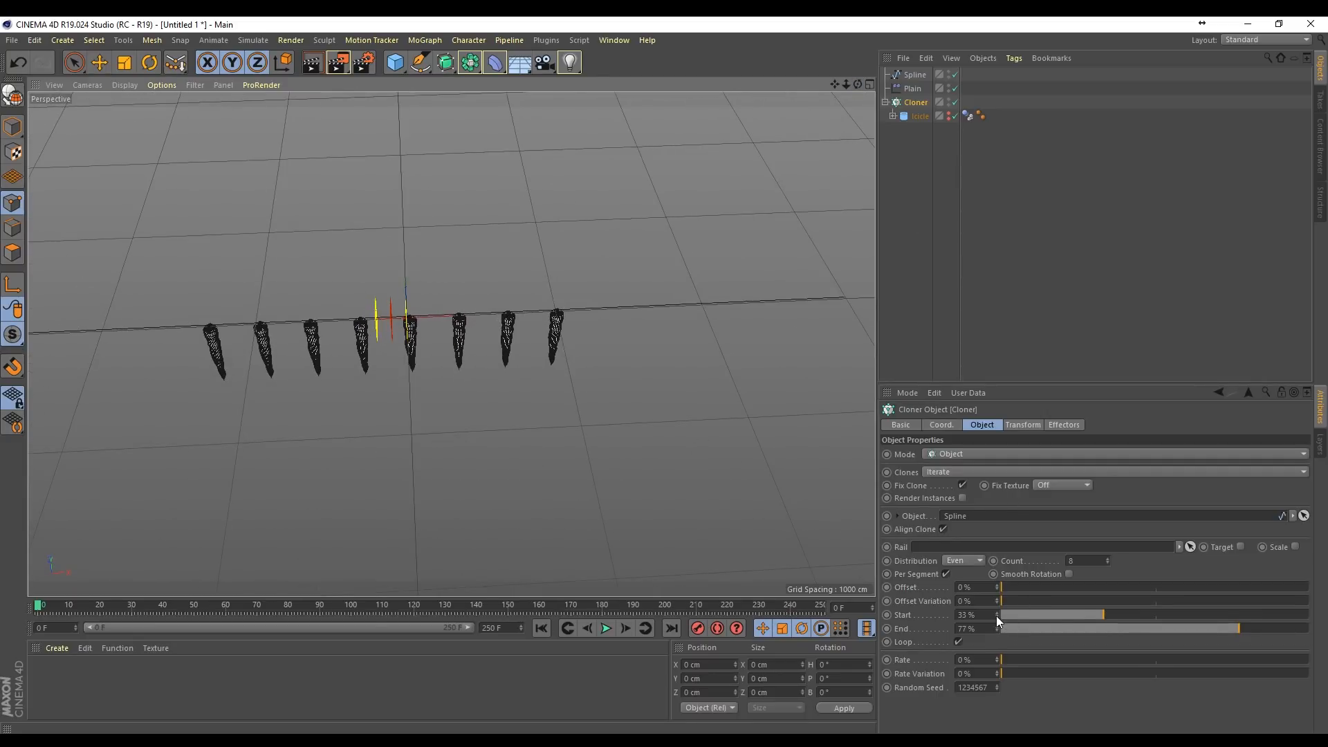
drag(996, 615, 996, 627)
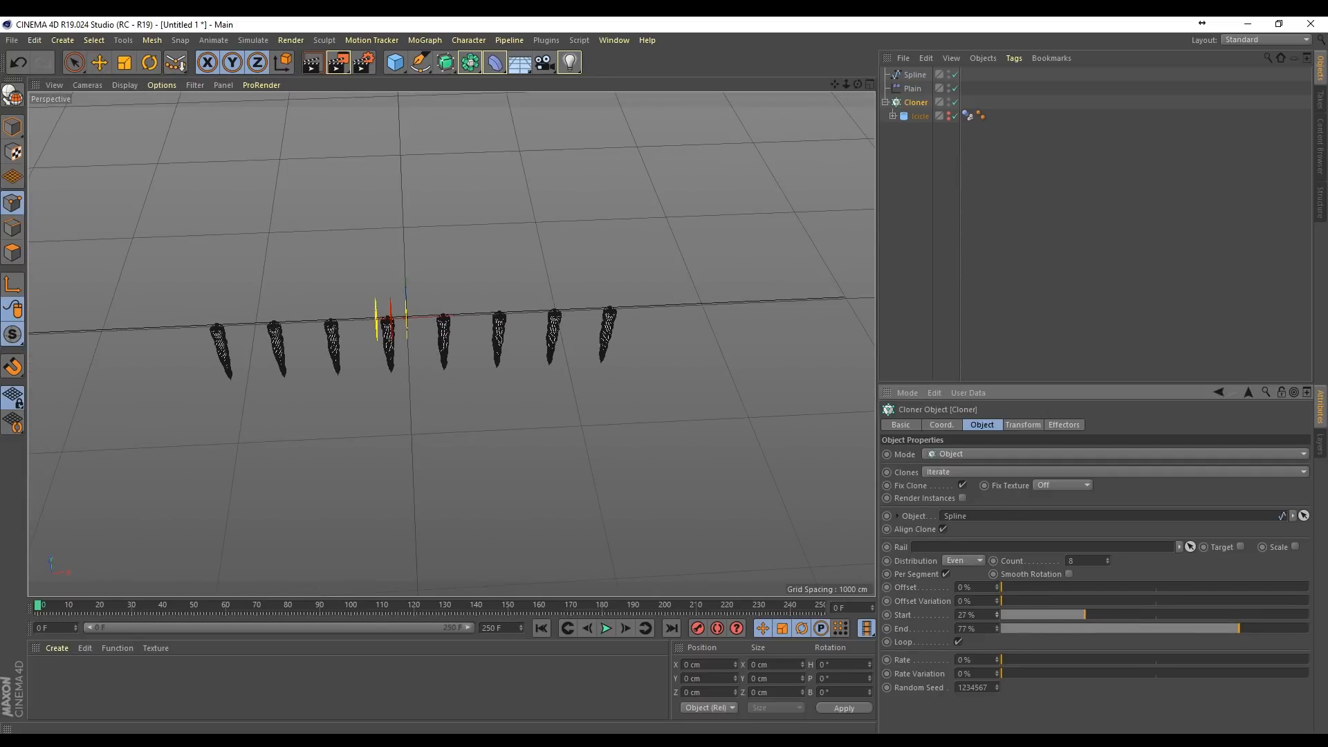
drag(858, 84, 861, 127)
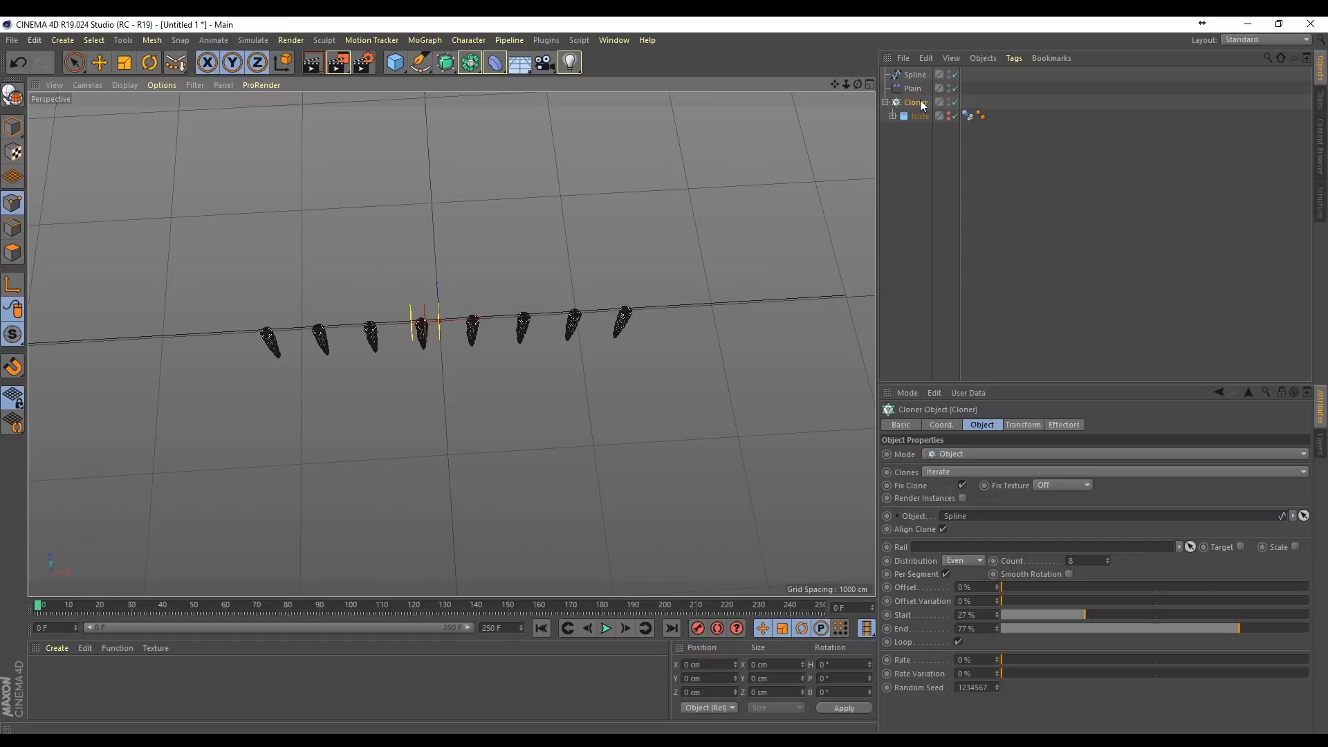
Step: Add a Spline Dynamics tag to the Spline
drag(919, 73, 874, 203)
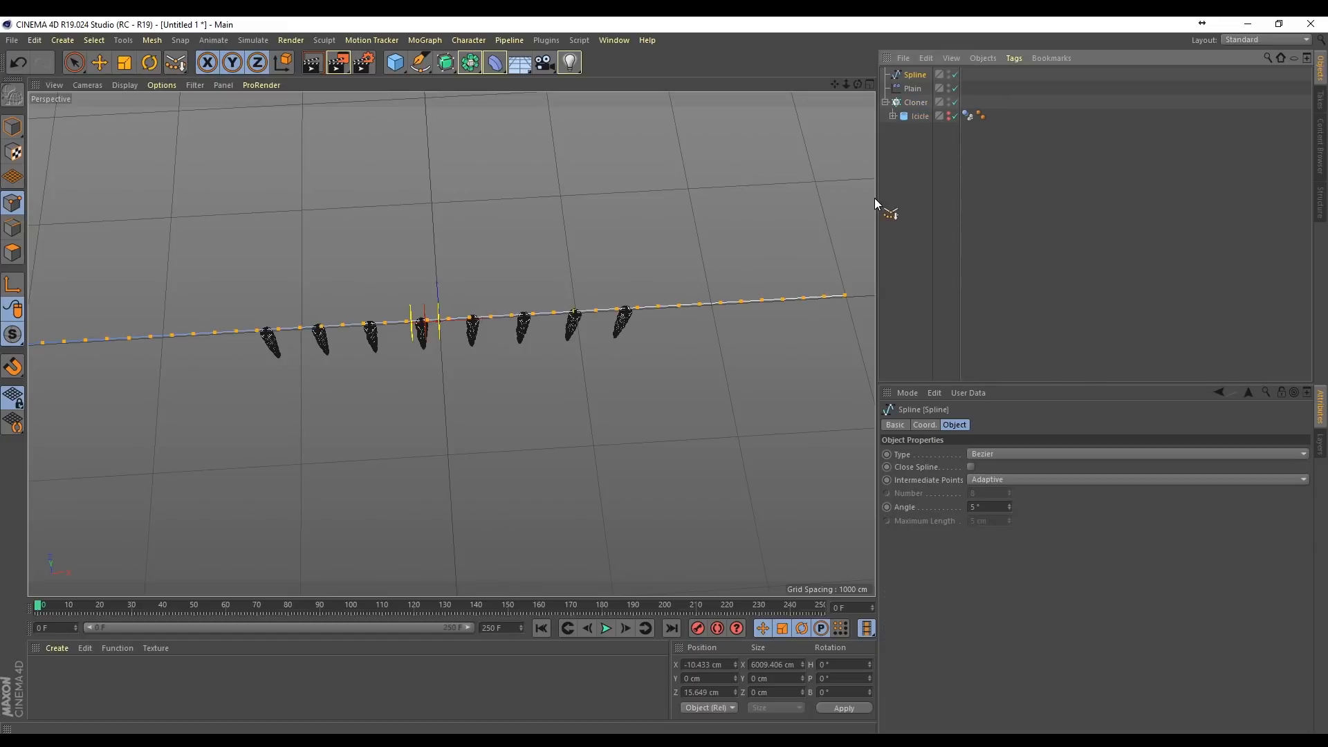
drag(850, 90, 910, 81)
right_click(910, 78)
mouse_move(994, 190)
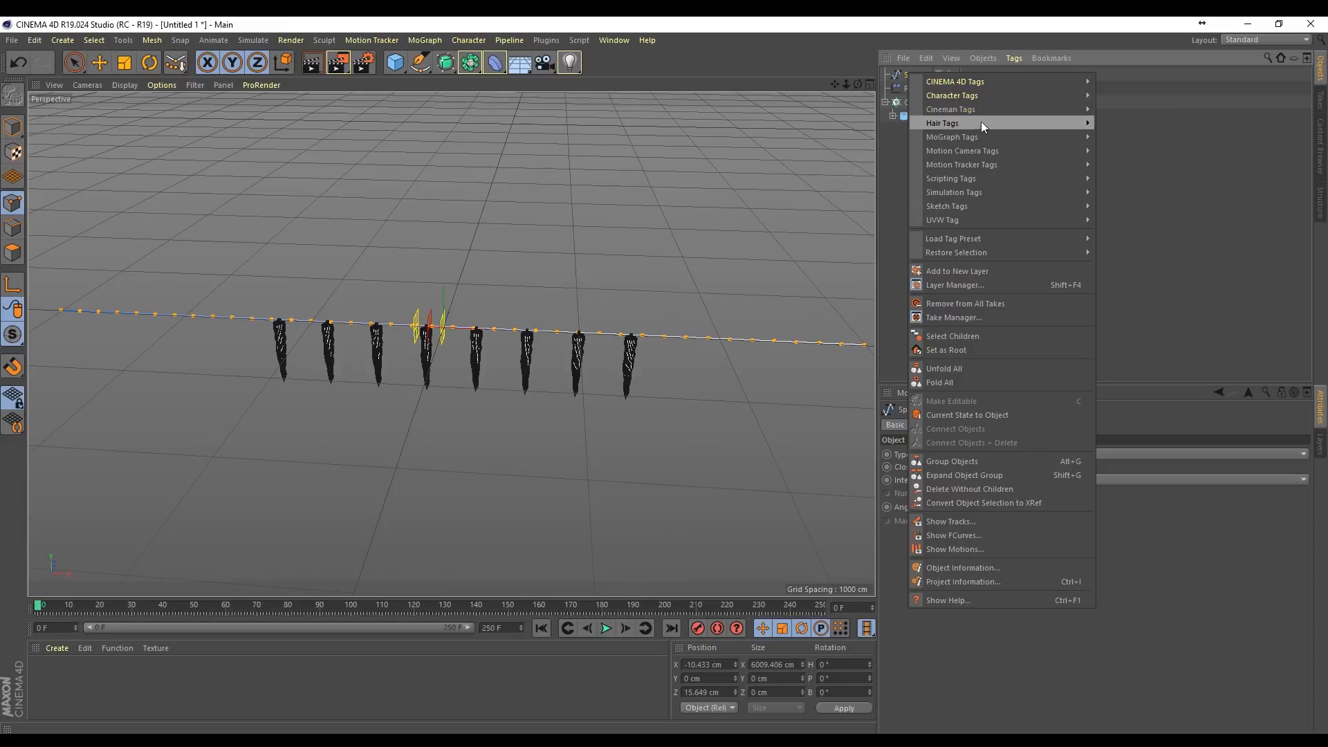
mouse_move(982, 122)
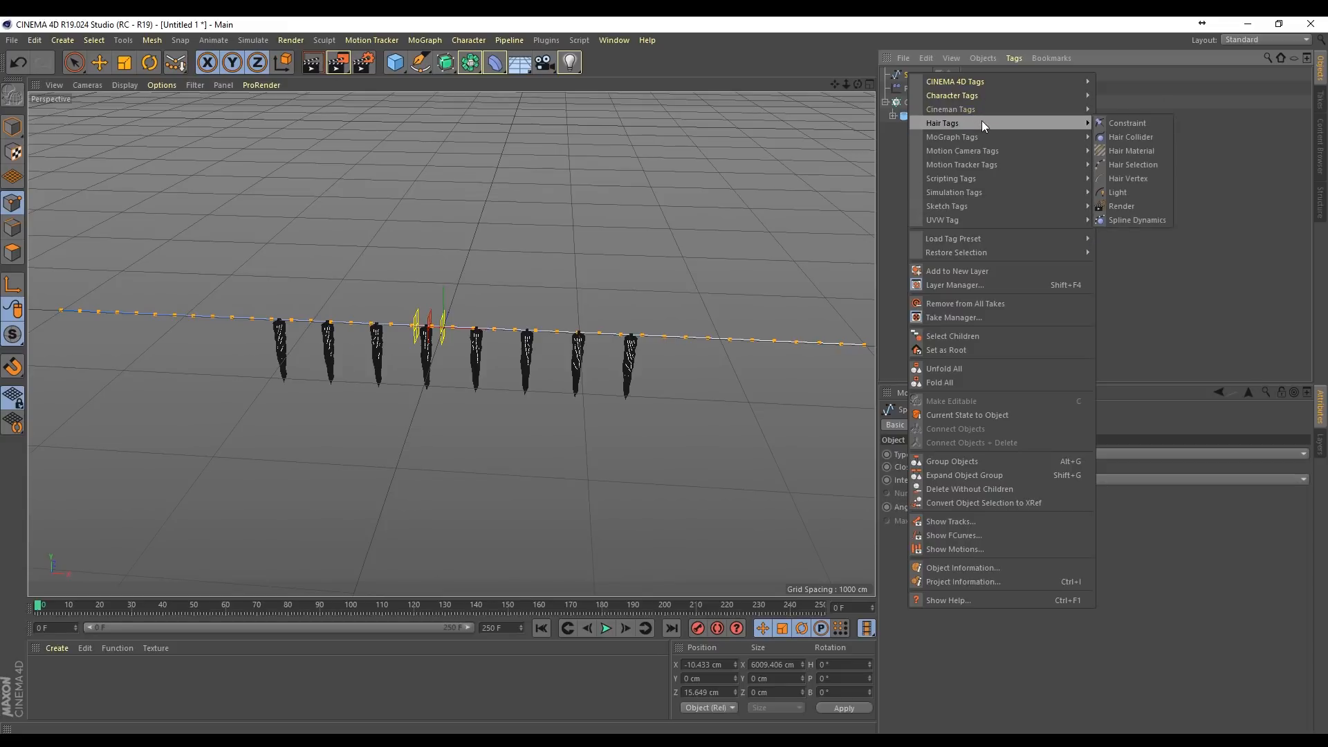
click(1148, 220)
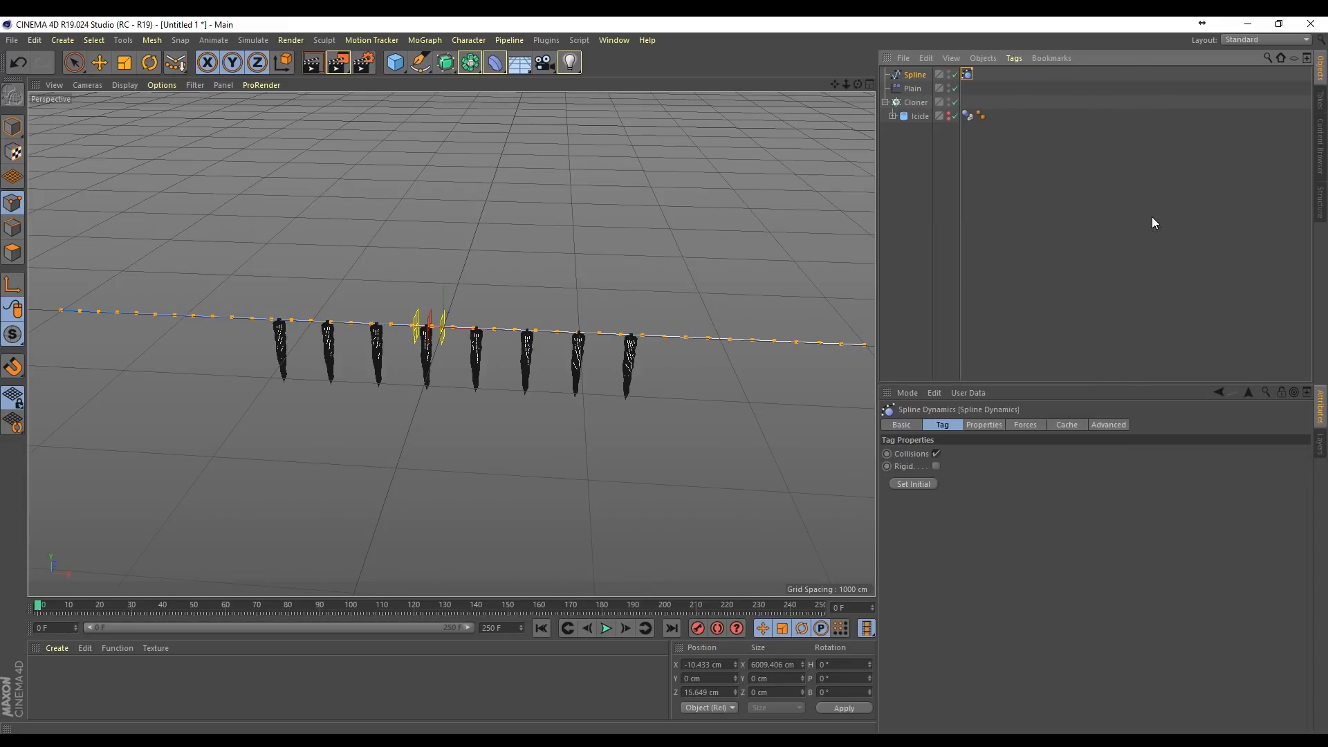
Step: Play the animation to test the spline's dynamics, and rewind to the first frame
click(608, 629)
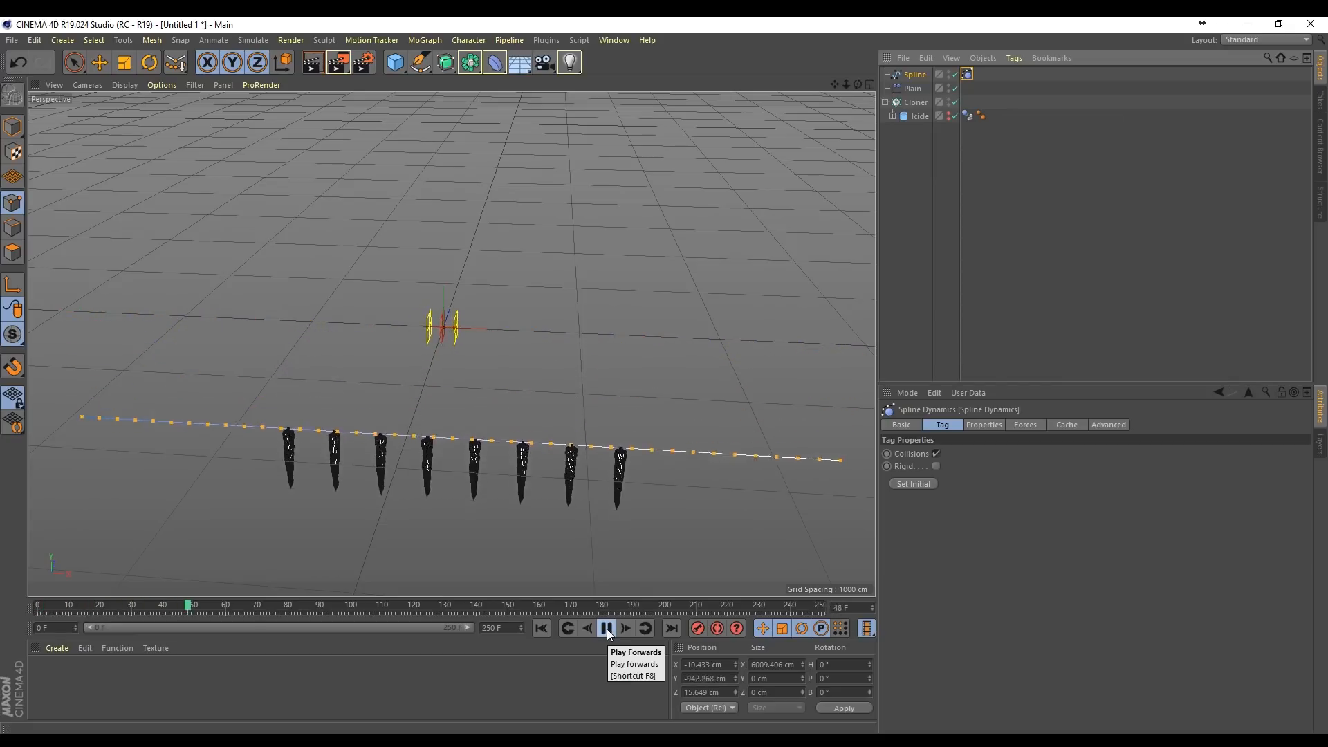
click(607, 629)
click(543, 630)
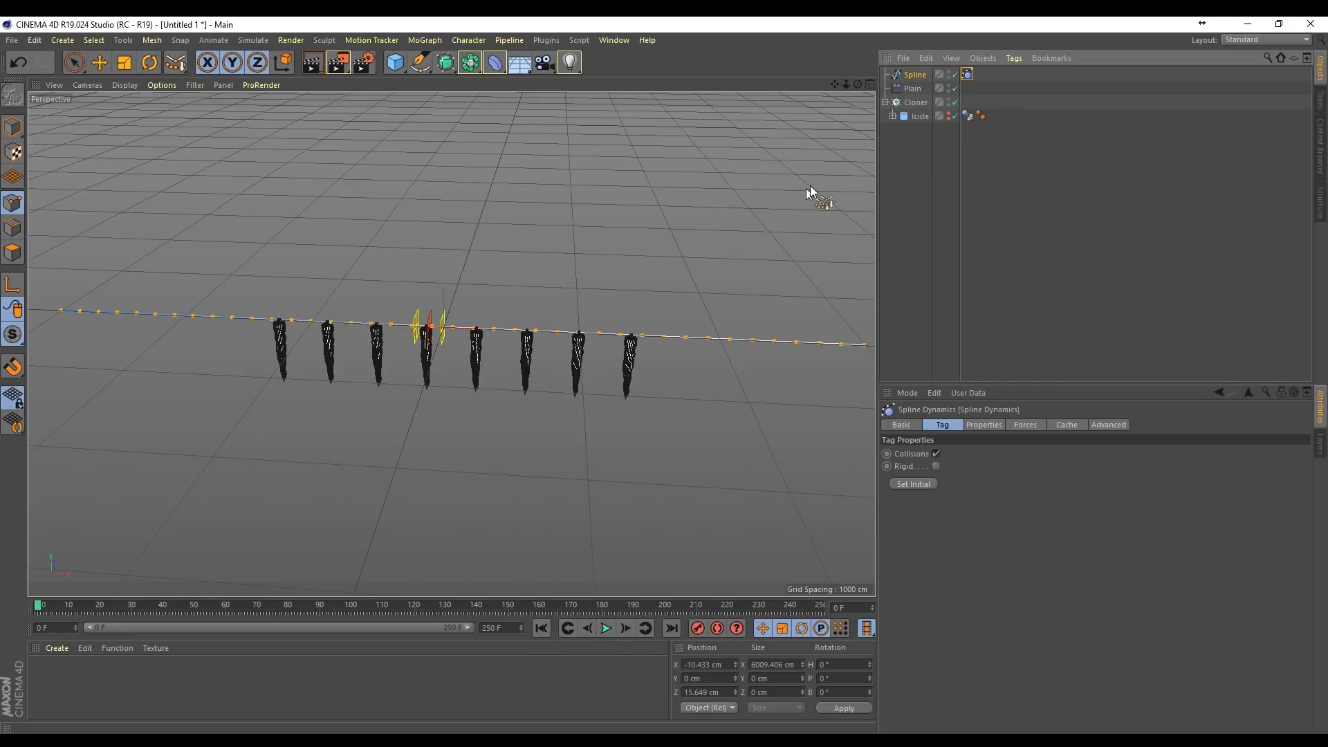
Step: Create two nulls, placing one at each end of the spline, with the left-end null below Spline in the object list
drag(842, 84, 844, 89)
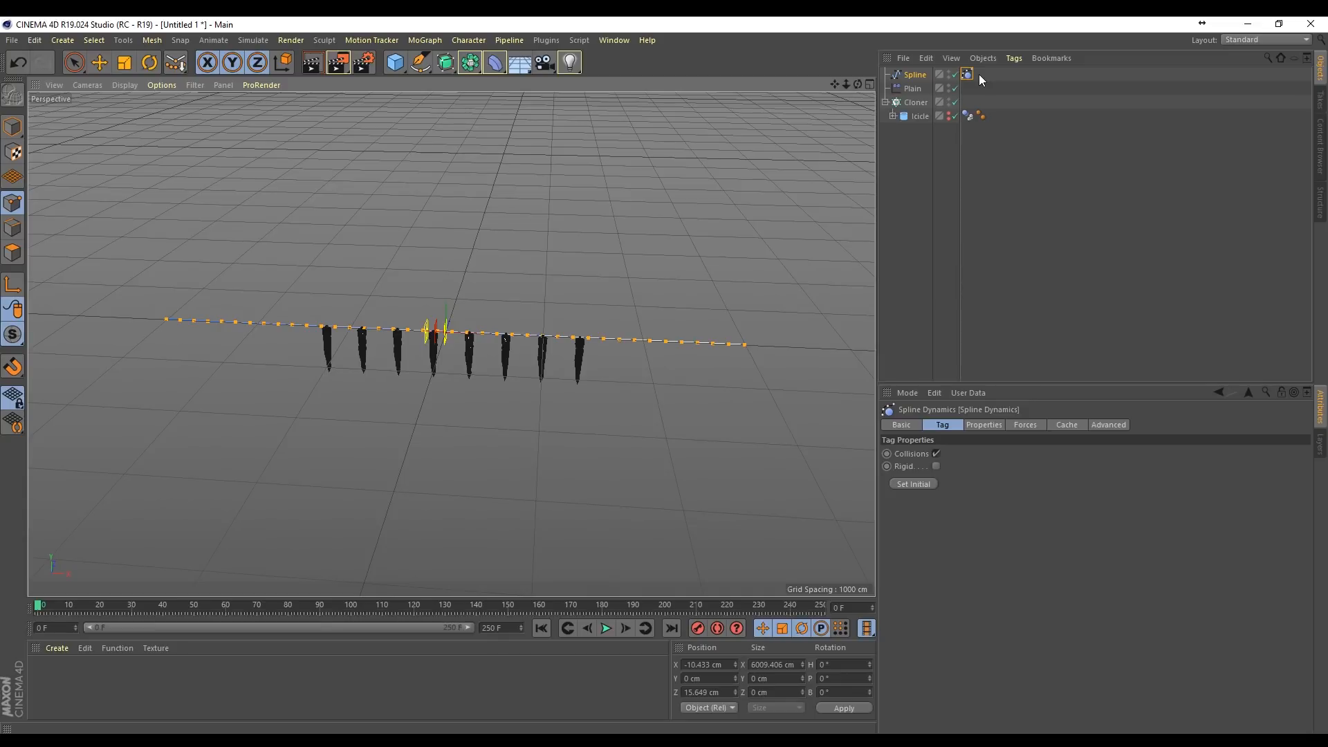
click(391, 63)
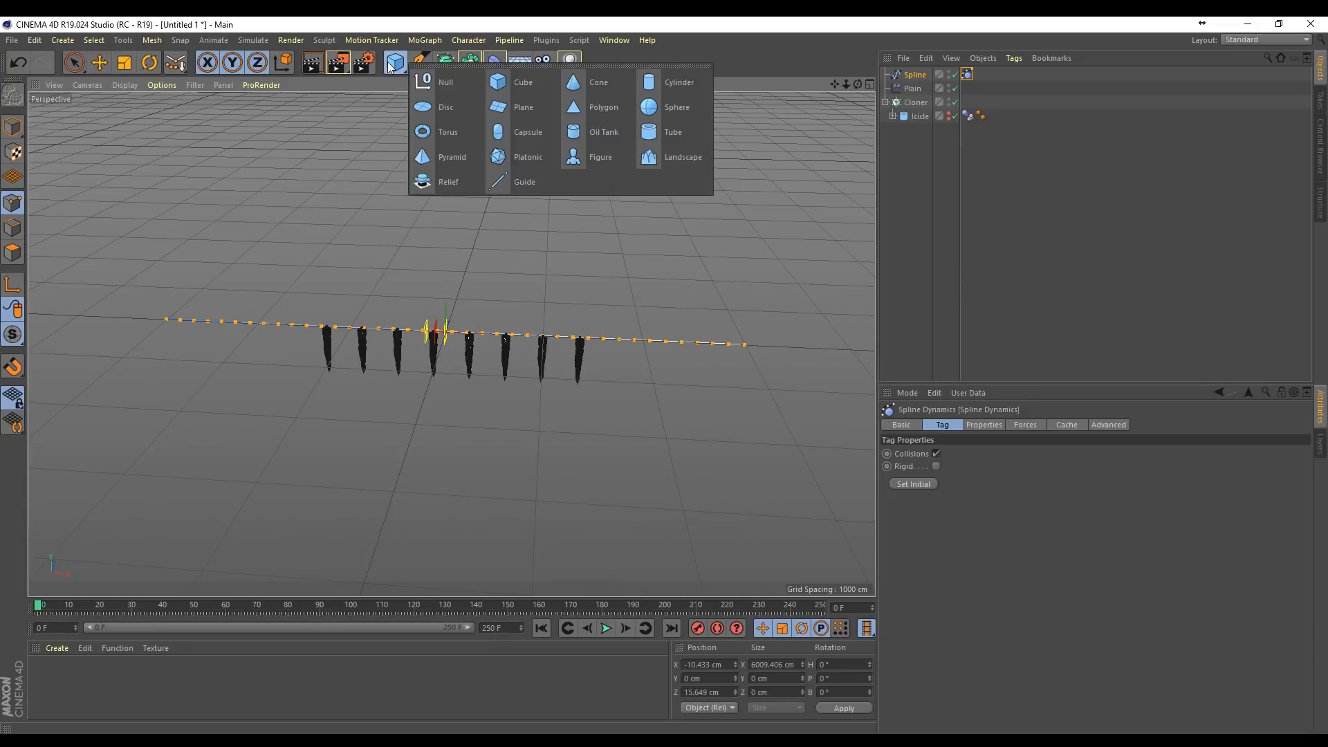
click(453, 78)
key(space)
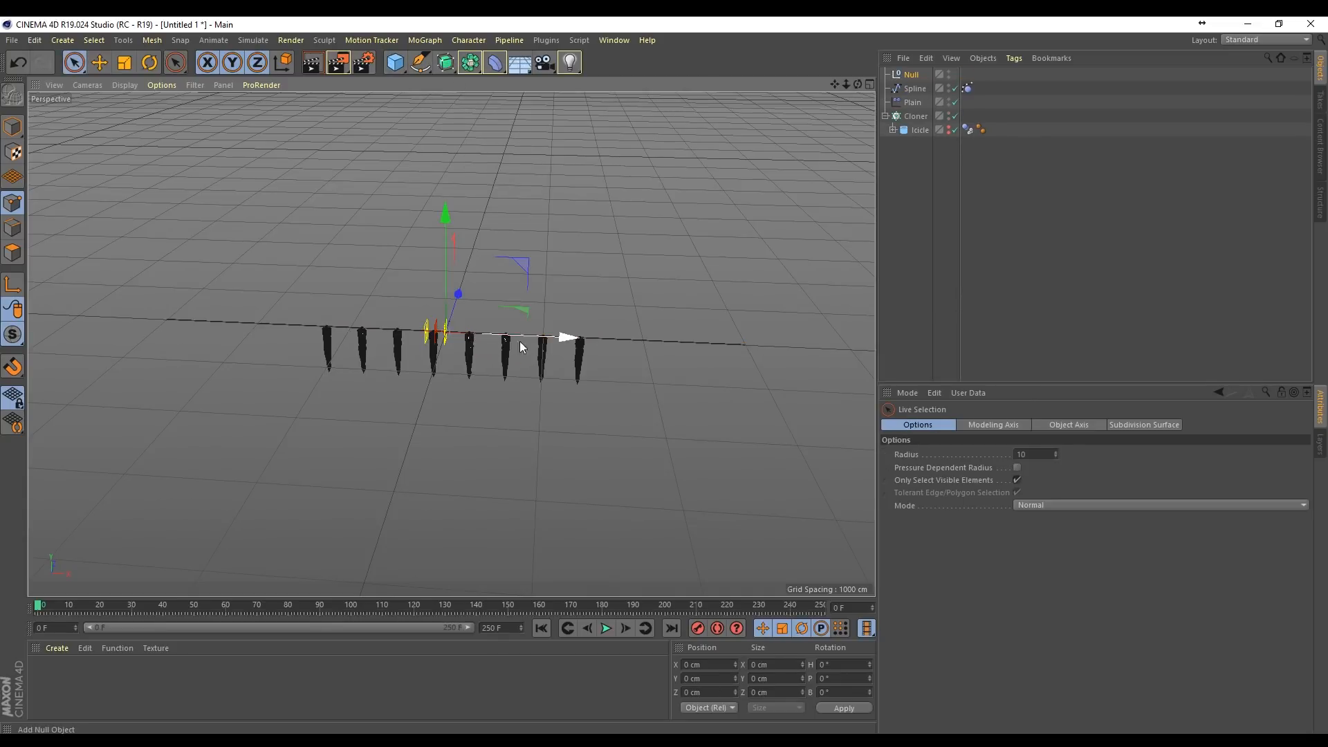
drag(564, 337, 858, 352)
drag(916, 92, 913, 99)
Step: Rename the null at the spline's left end Left and the one at its right end Right
double_click(912, 102)
text(L)
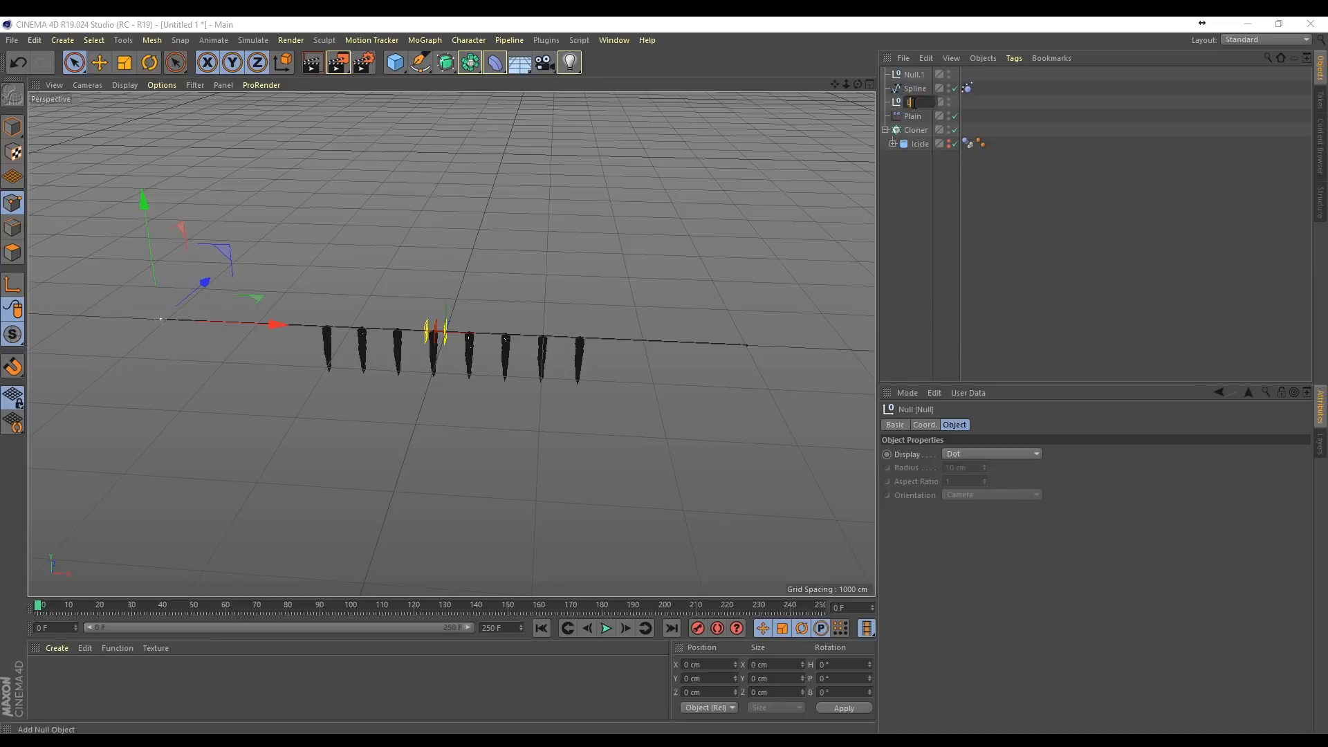
text(eft)
key(Return)
double_click(915, 75)
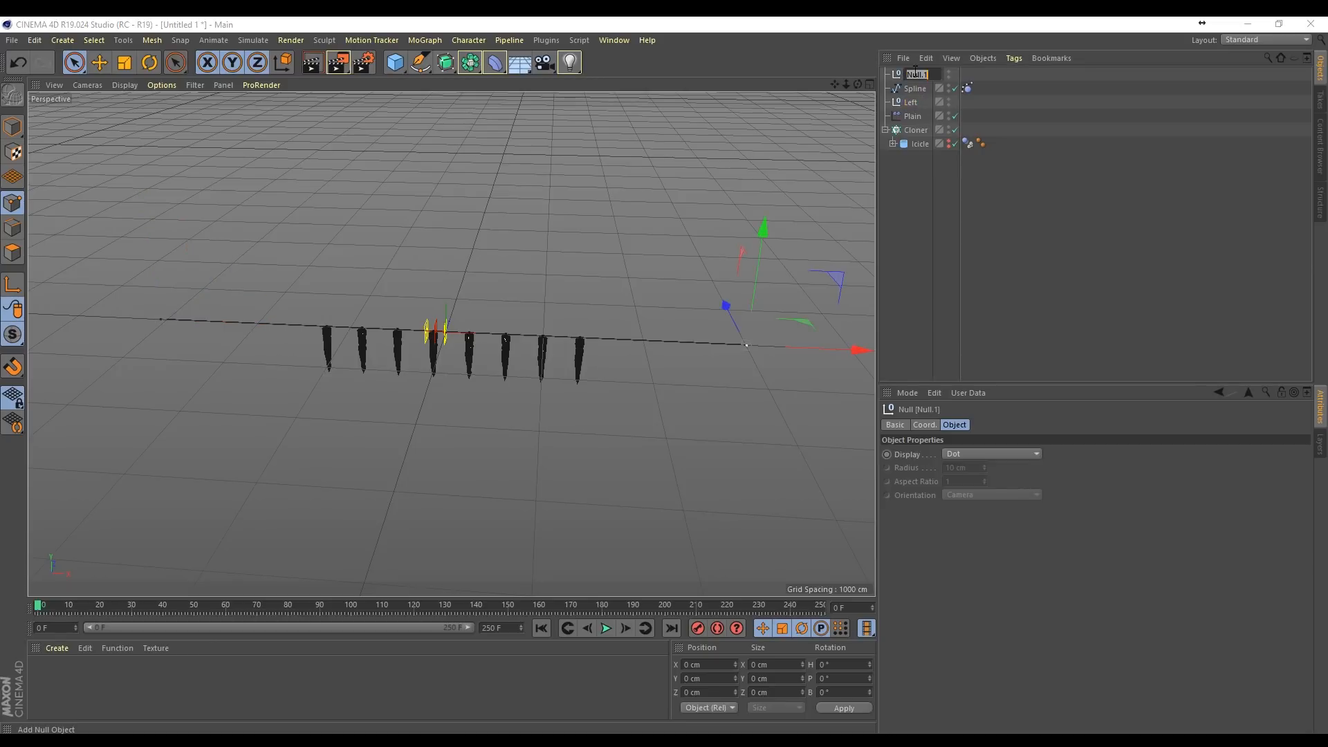
key(Return)
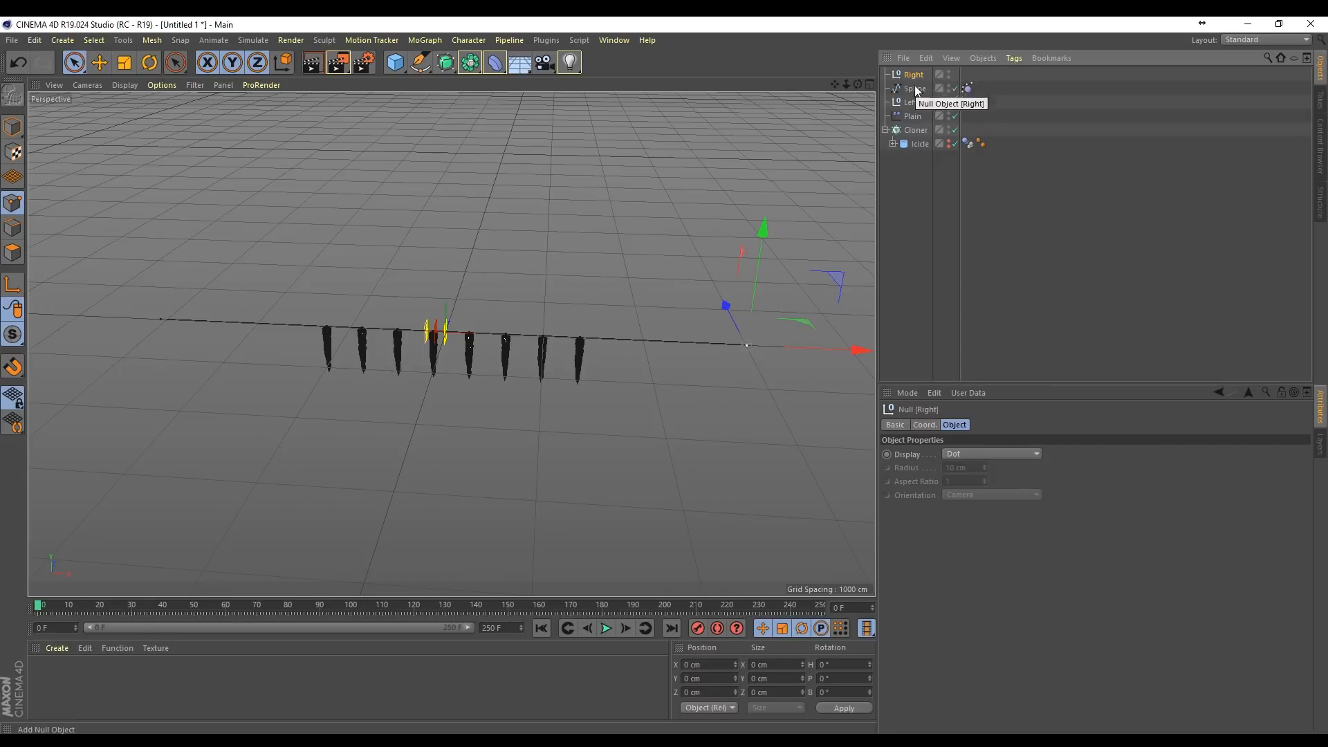
Step: Add a Hair Constraint tag to the Spline
right_click(913, 94)
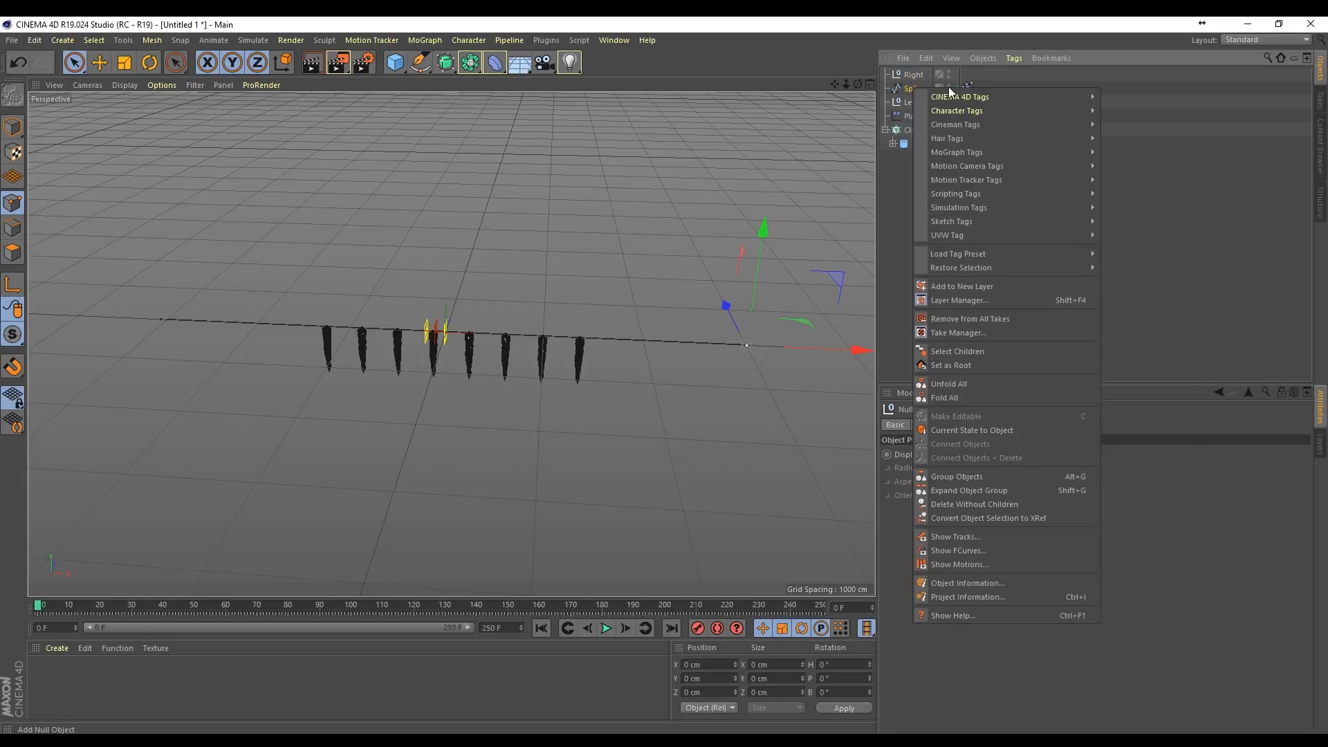
mouse_move(985, 207)
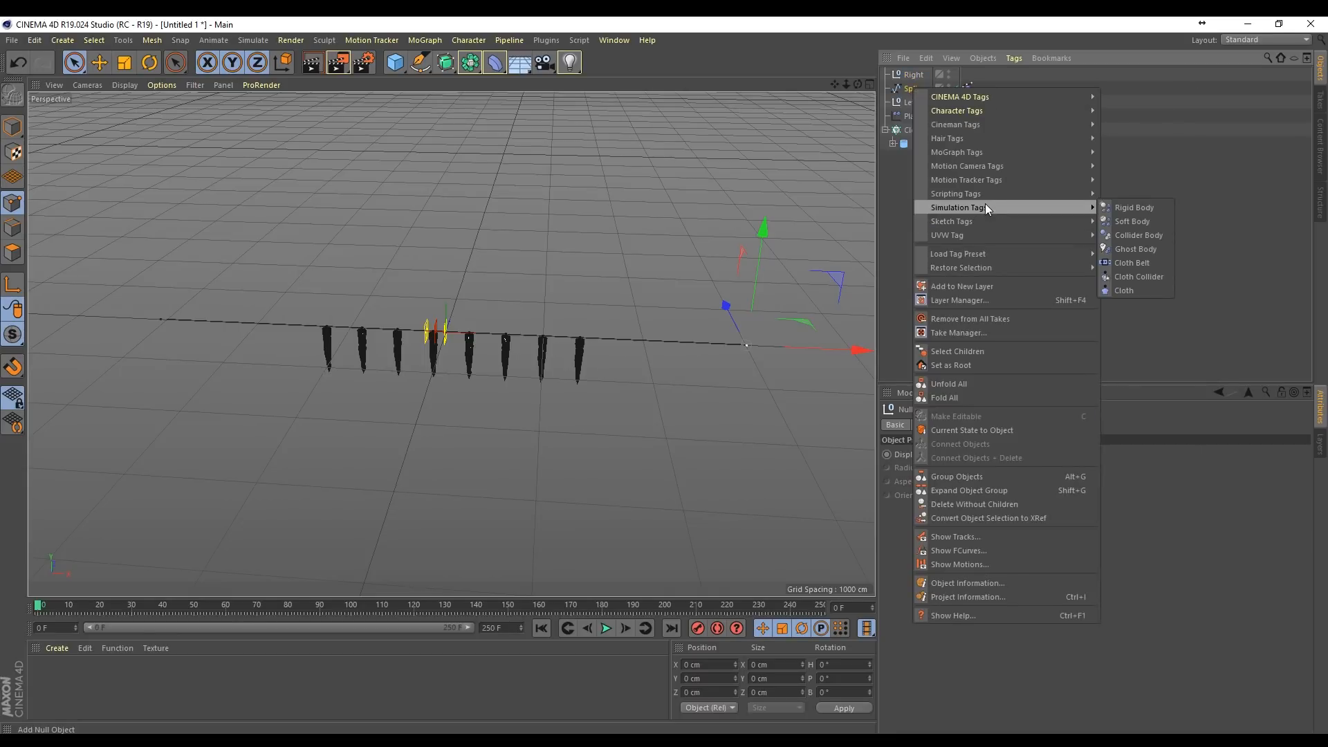
mouse_move(978, 137)
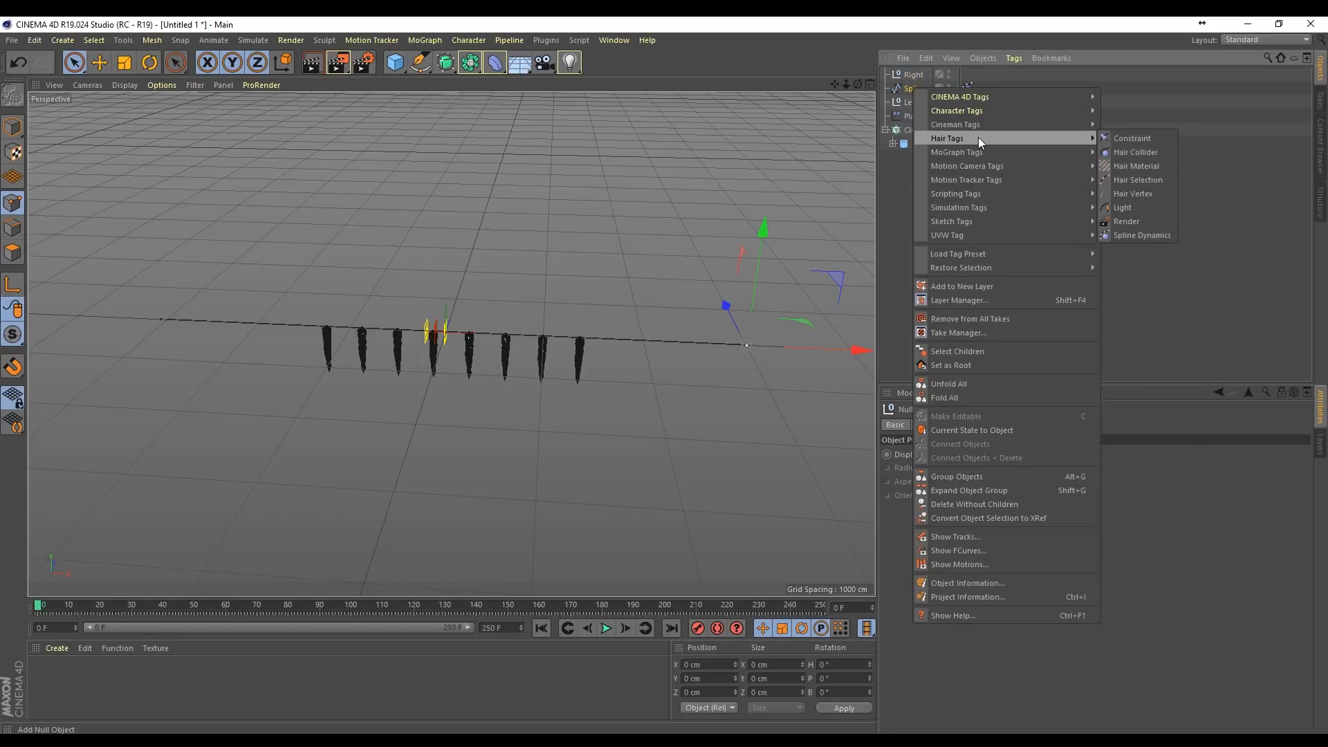
click(1143, 139)
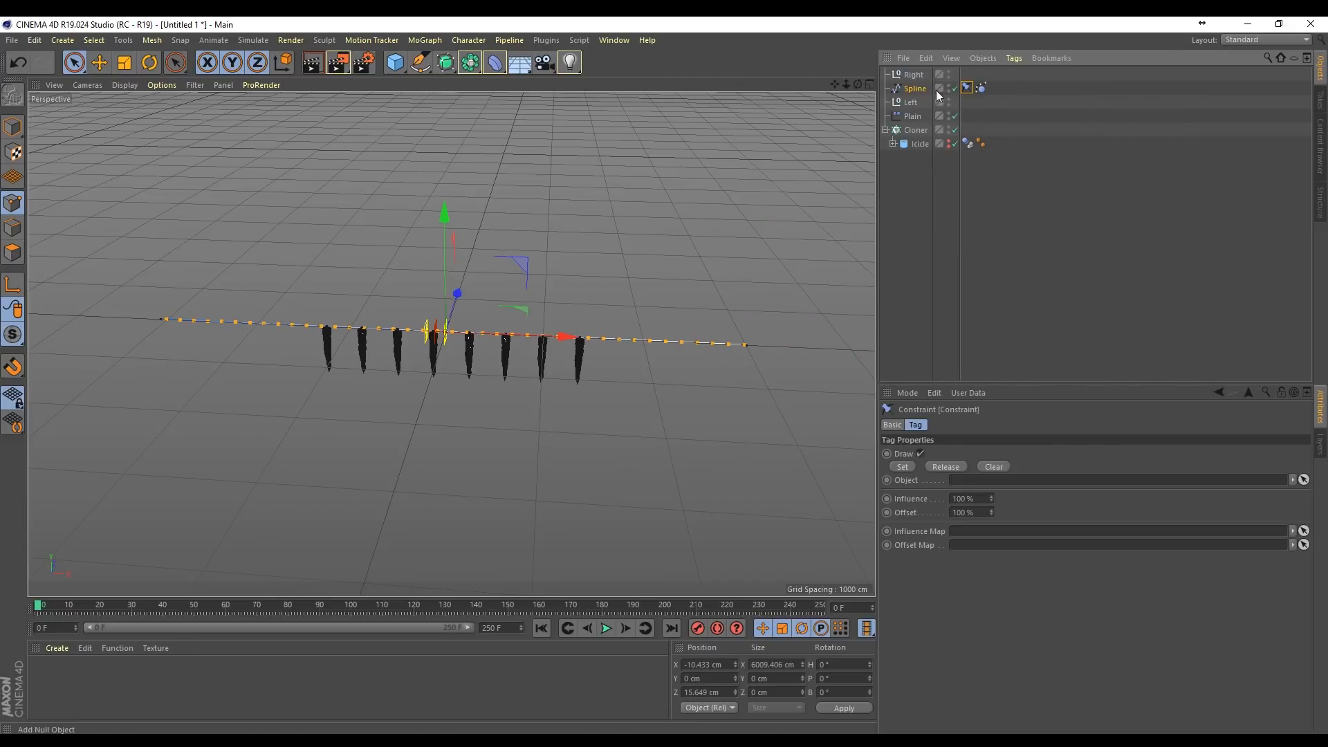
Step: Select the spline's left end point and assign the Left null as the Constraint tag's object
click(75, 64)
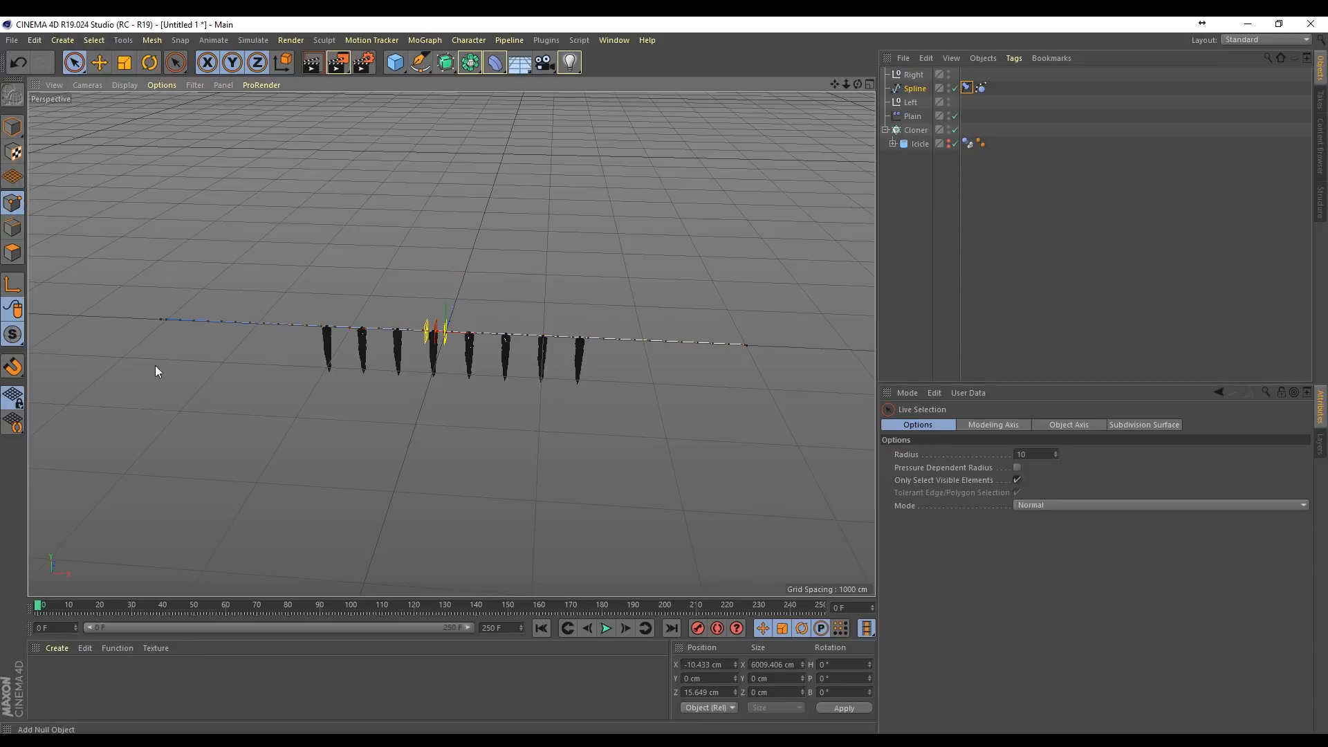
click(163, 320)
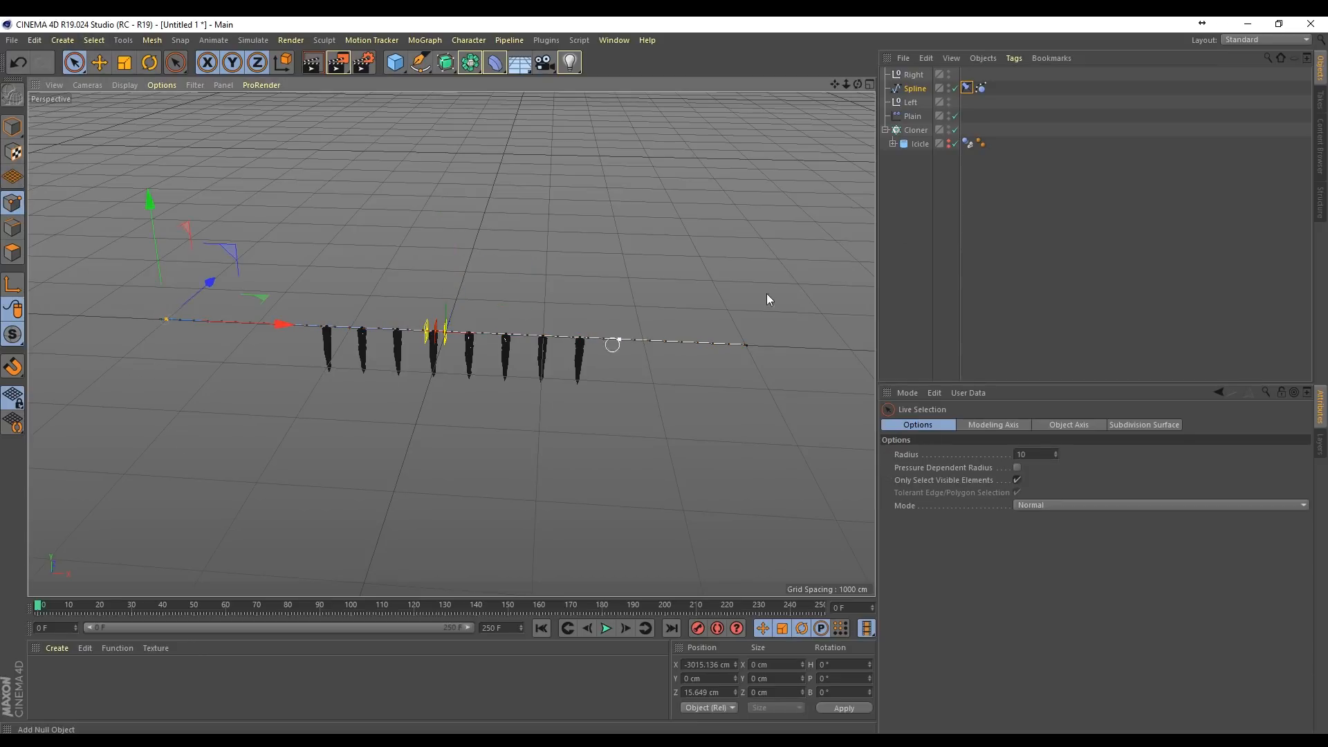
click(966, 88)
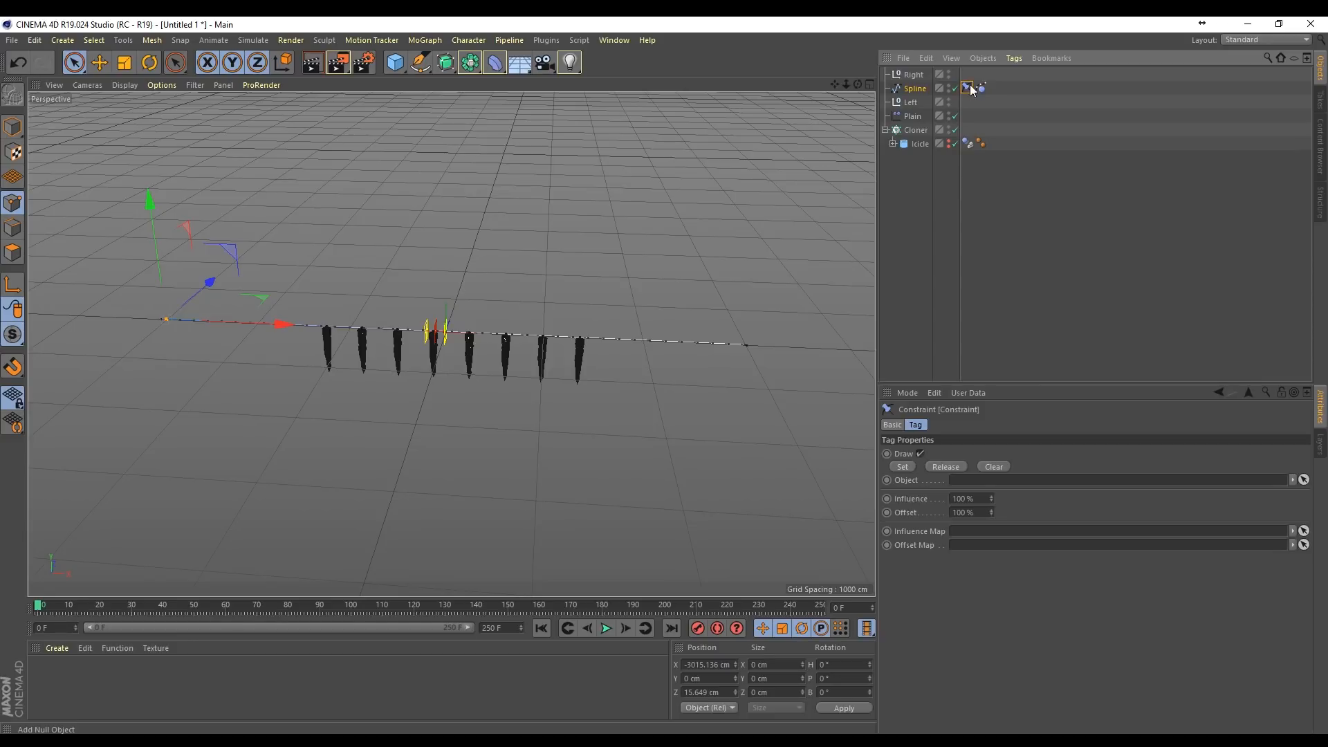
drag(910, 102, 983, 555)
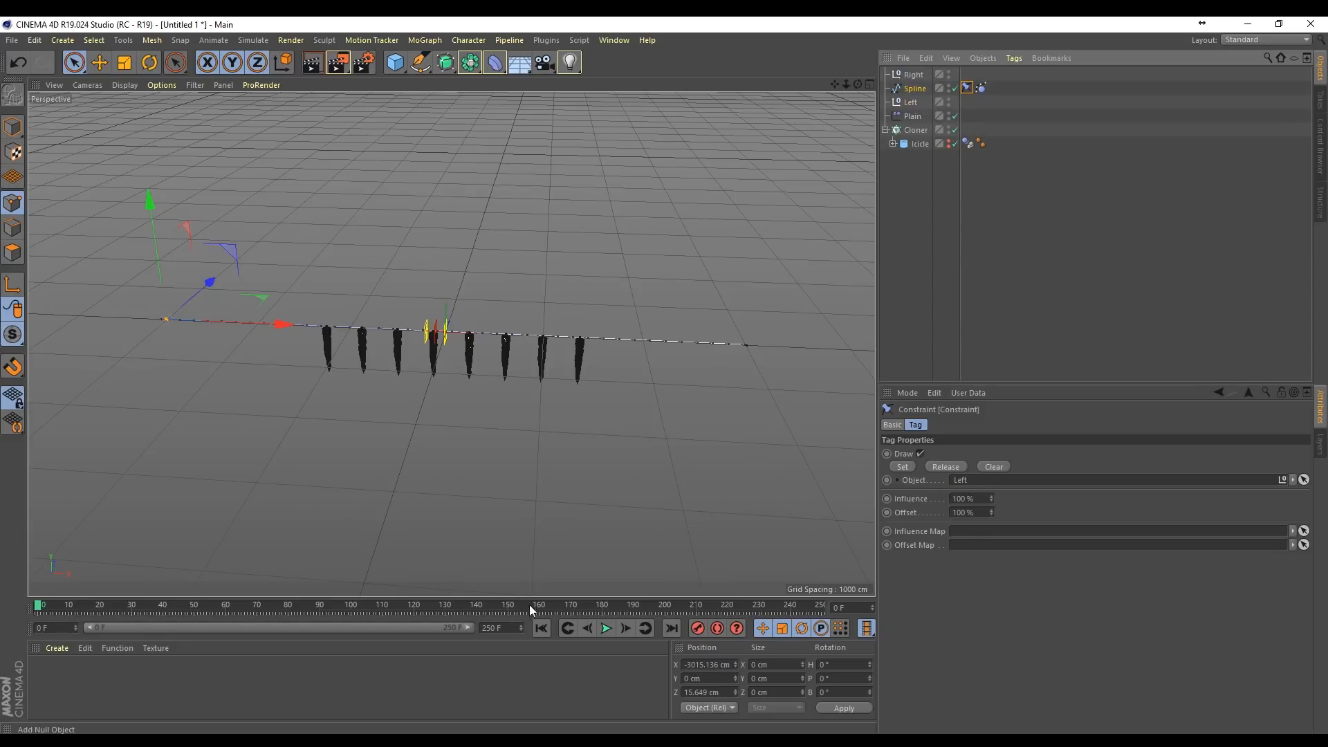
Step: Play the animation to test the left-end constraint, and rewind to the first frame
click(607, 628)
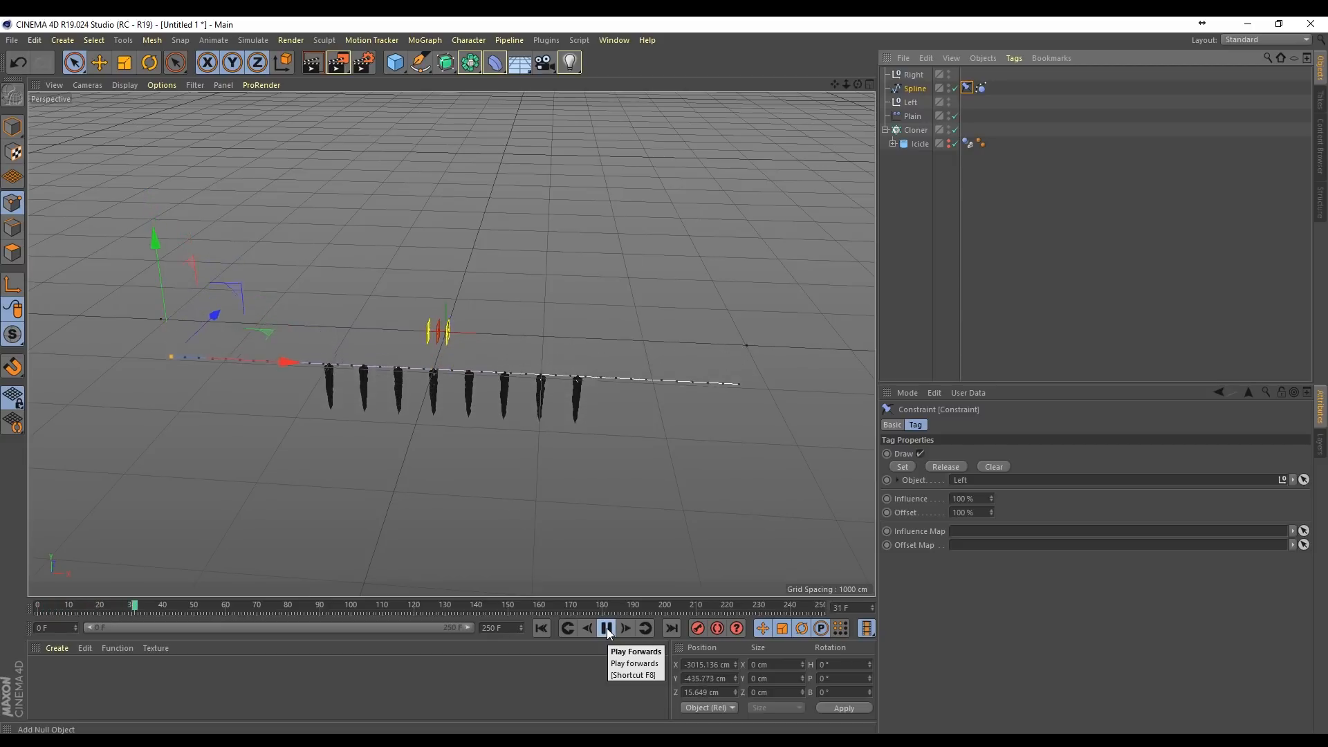
click(608, 628)
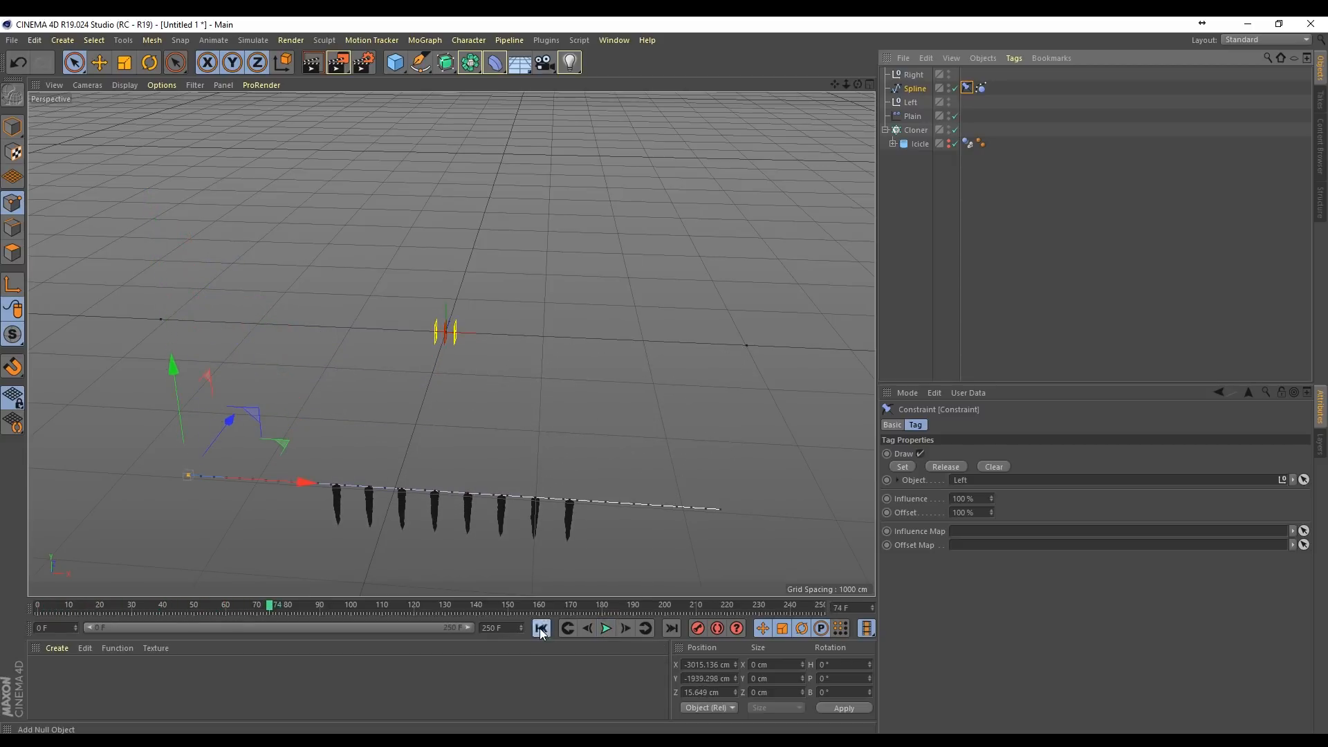
click(541, 628)
Step: Set the Constraint tag on the selected left end point, test it by playing the animation, and rewind to the first frame
click(906, 467)
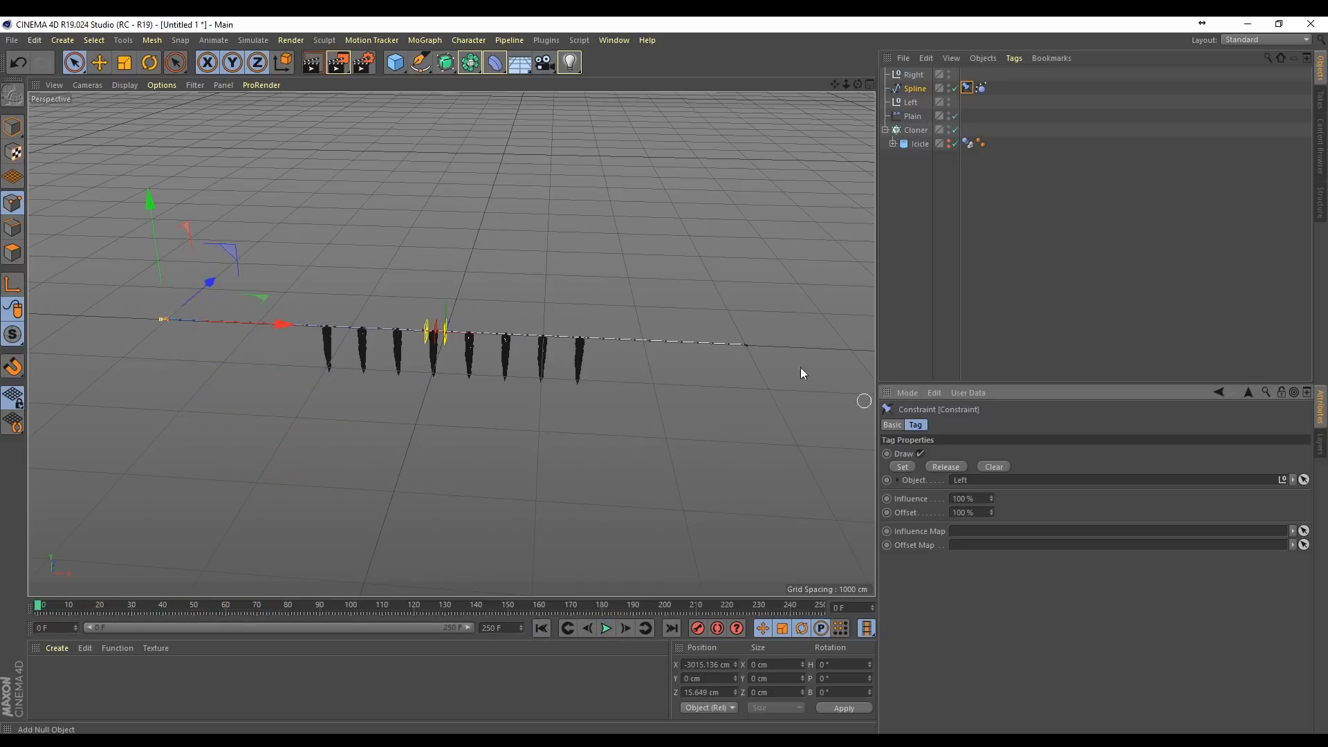
click(607, 628)
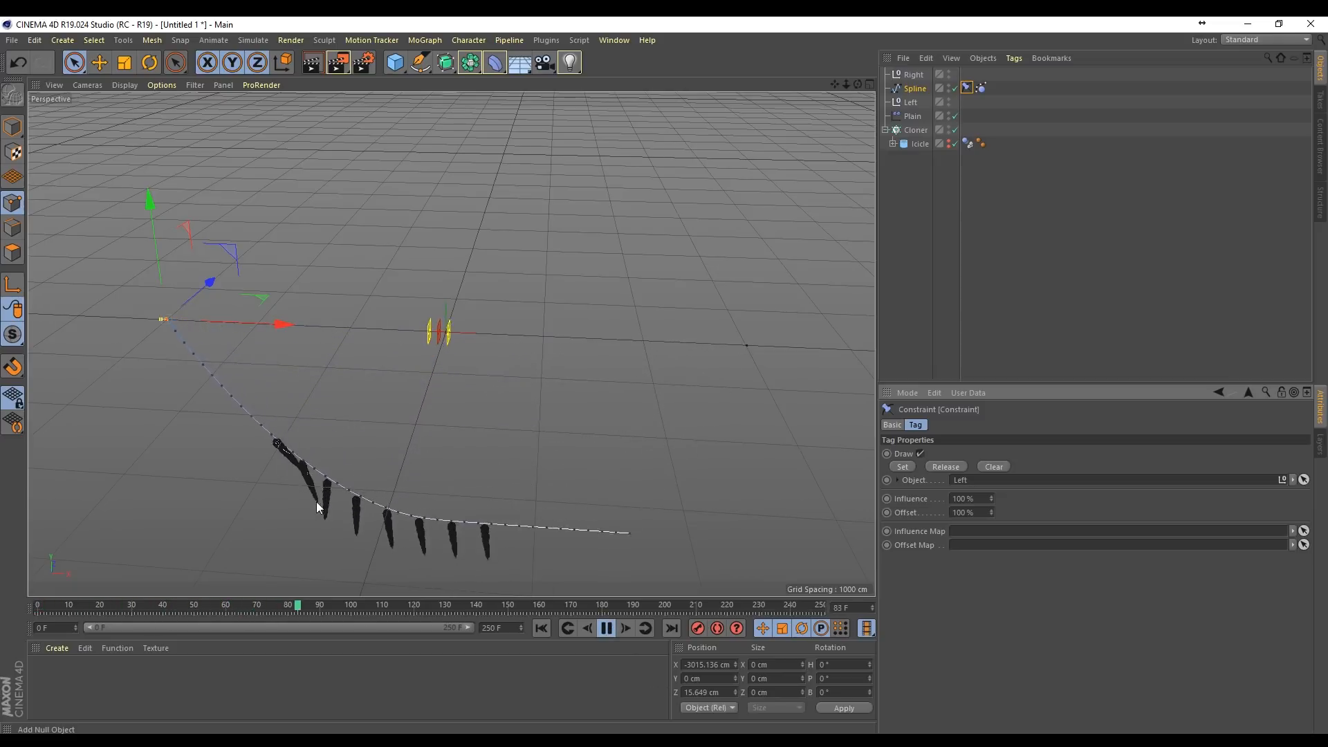
click(607, 628)
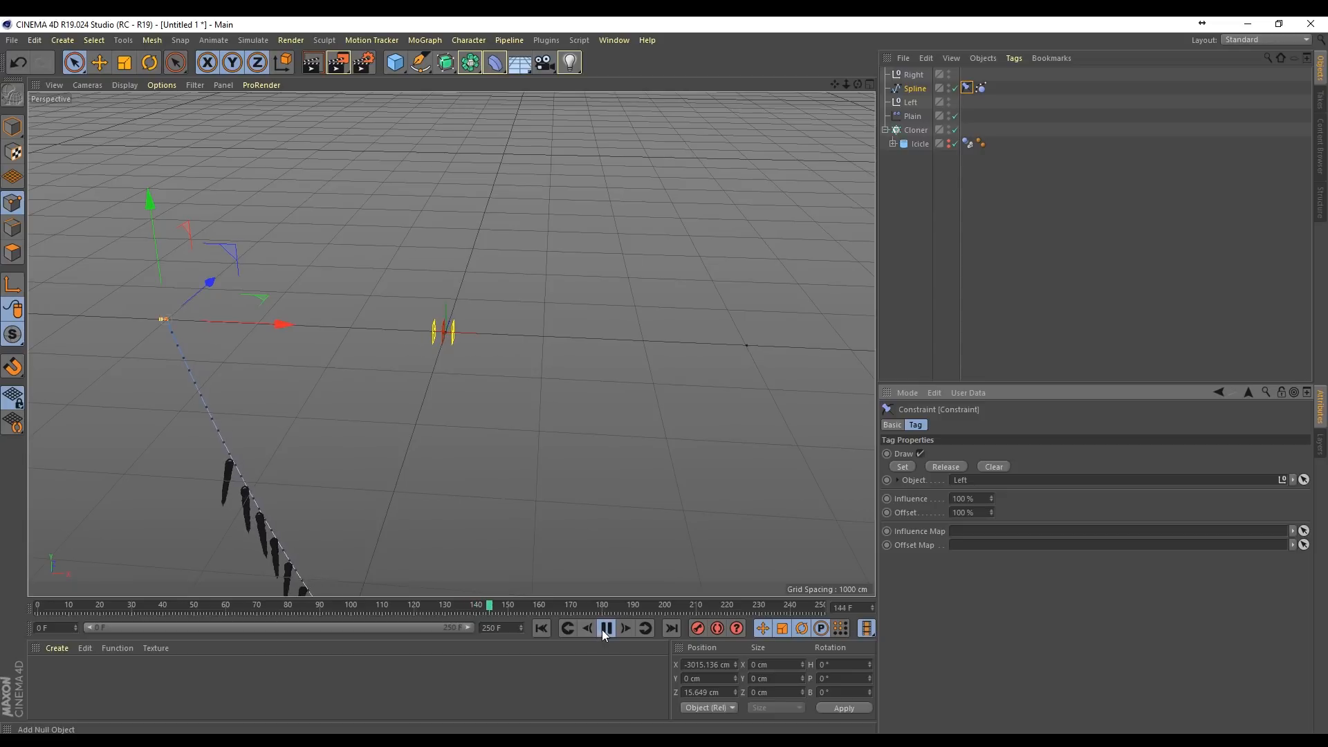
click(538, 628)
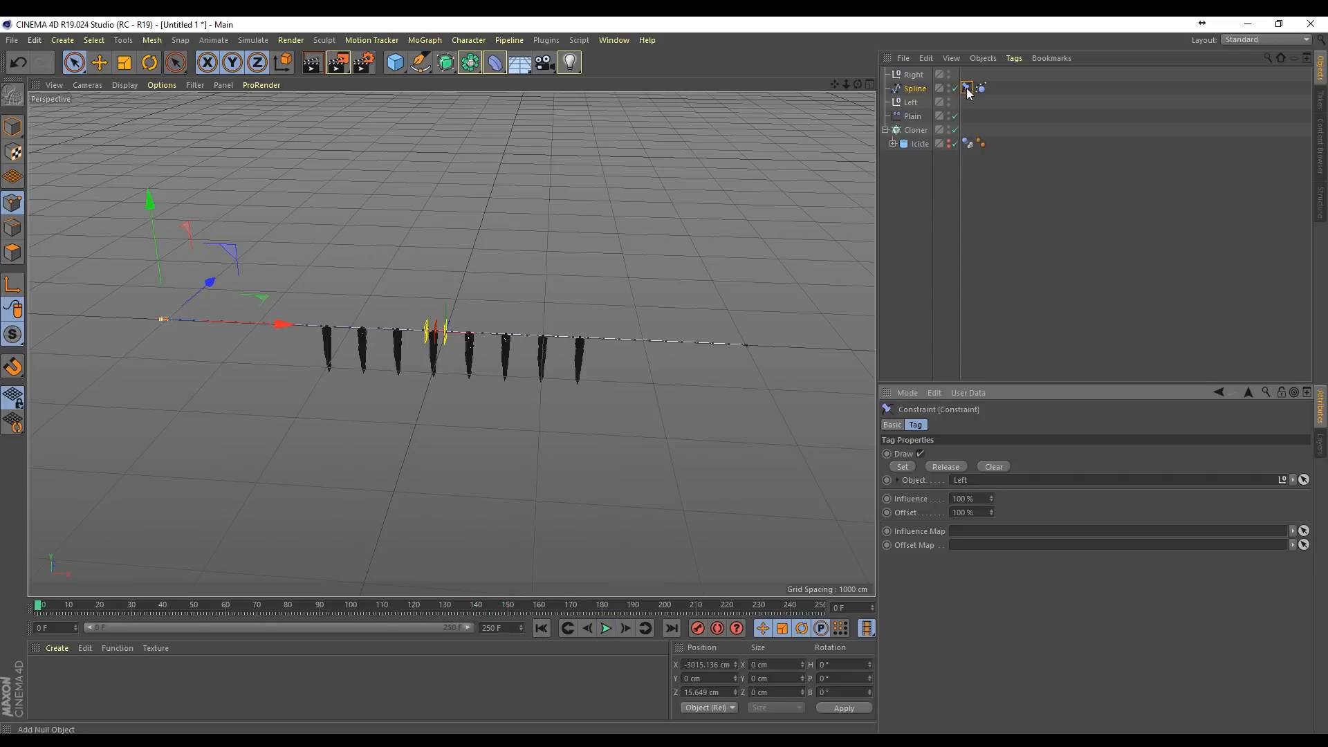
Step: Duplicate the Constraint tag on the Spline, assign the Right null to the copy, and set it on the right end point
ctrl+drag(967, 91, 992, 97)
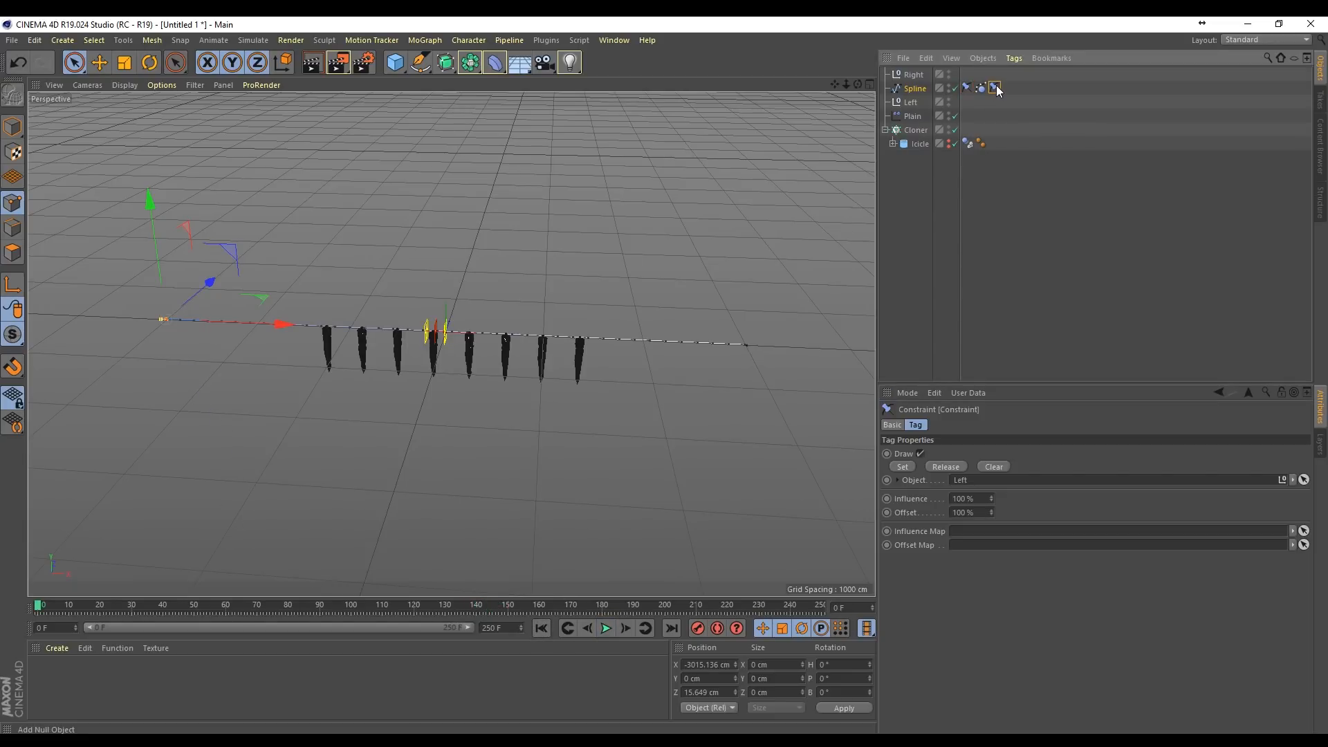
ctrl+drag(916, 79, 979, 442)
click(747, 345)
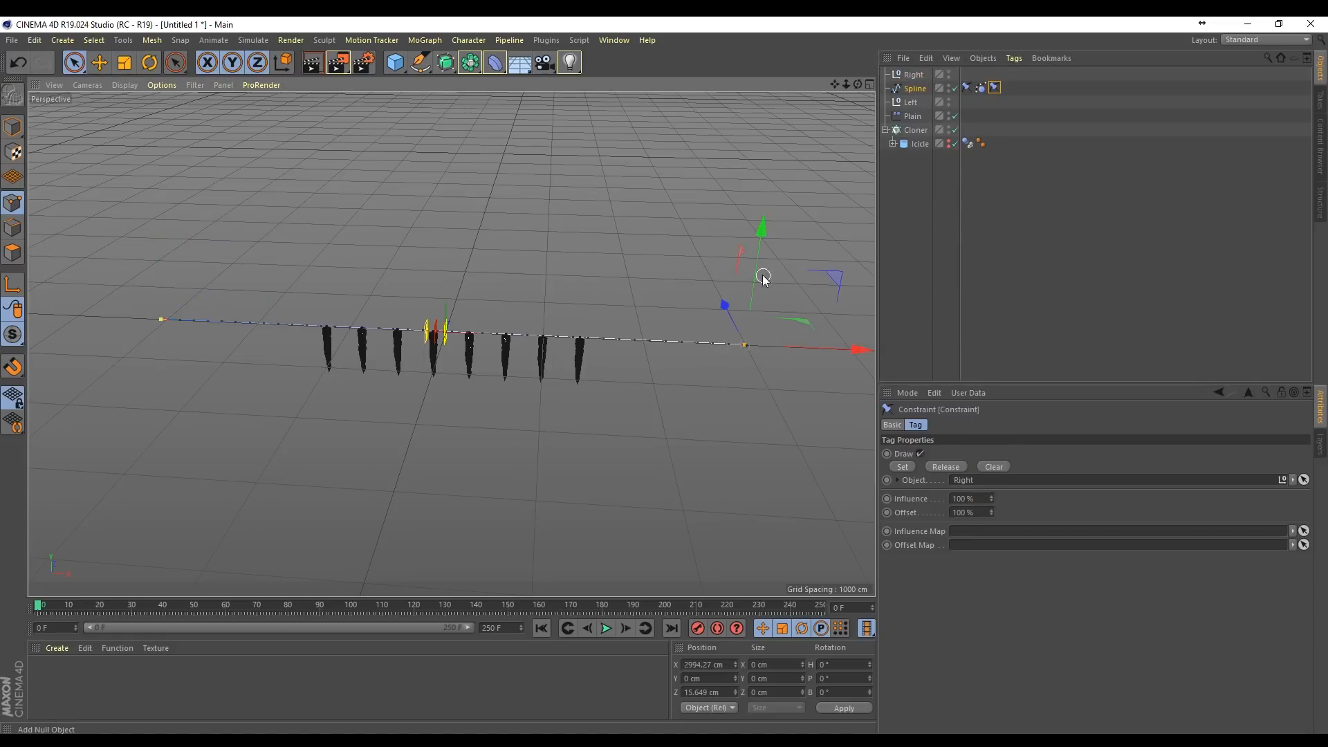
click(903, 467)
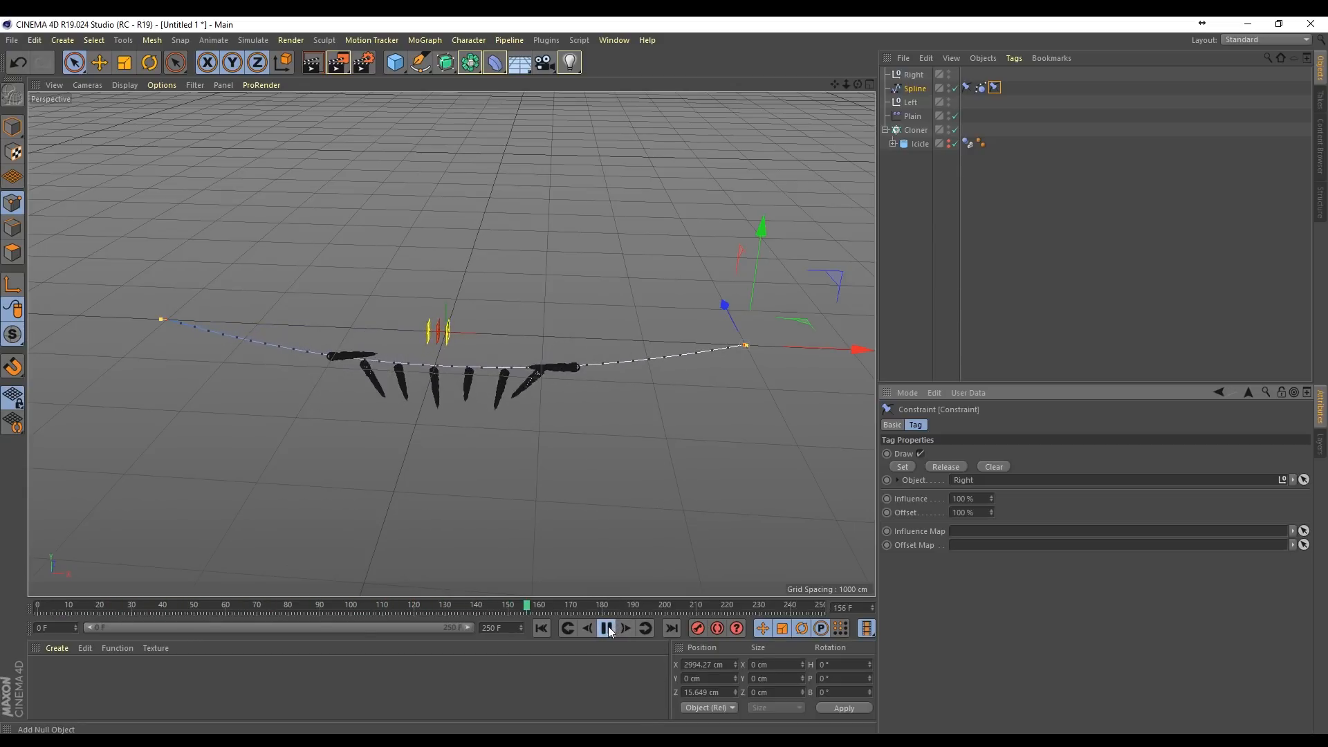
Step: Set the sagging spline as the Spline Dynamics initial state, and test it by playing the animation from the first frame and rewinding
click(981, 88)
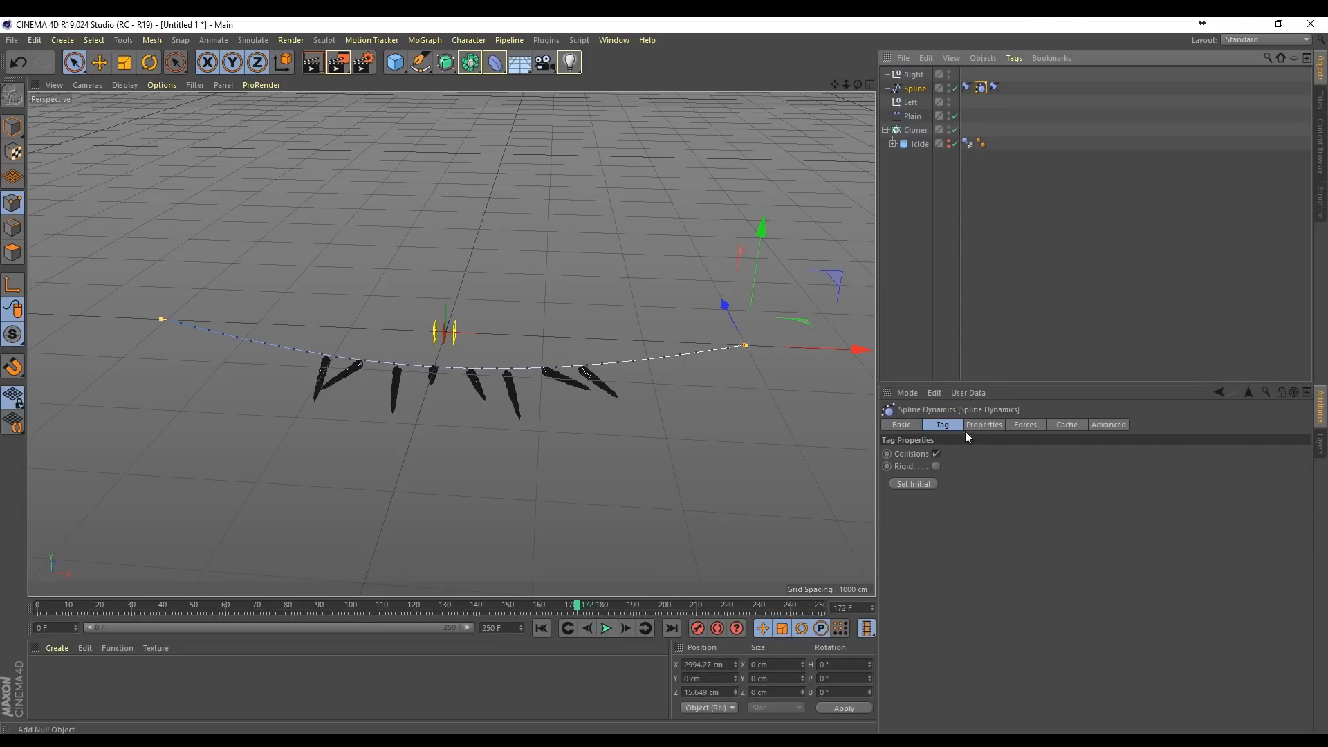
click(917, 485)
click(542, 628)
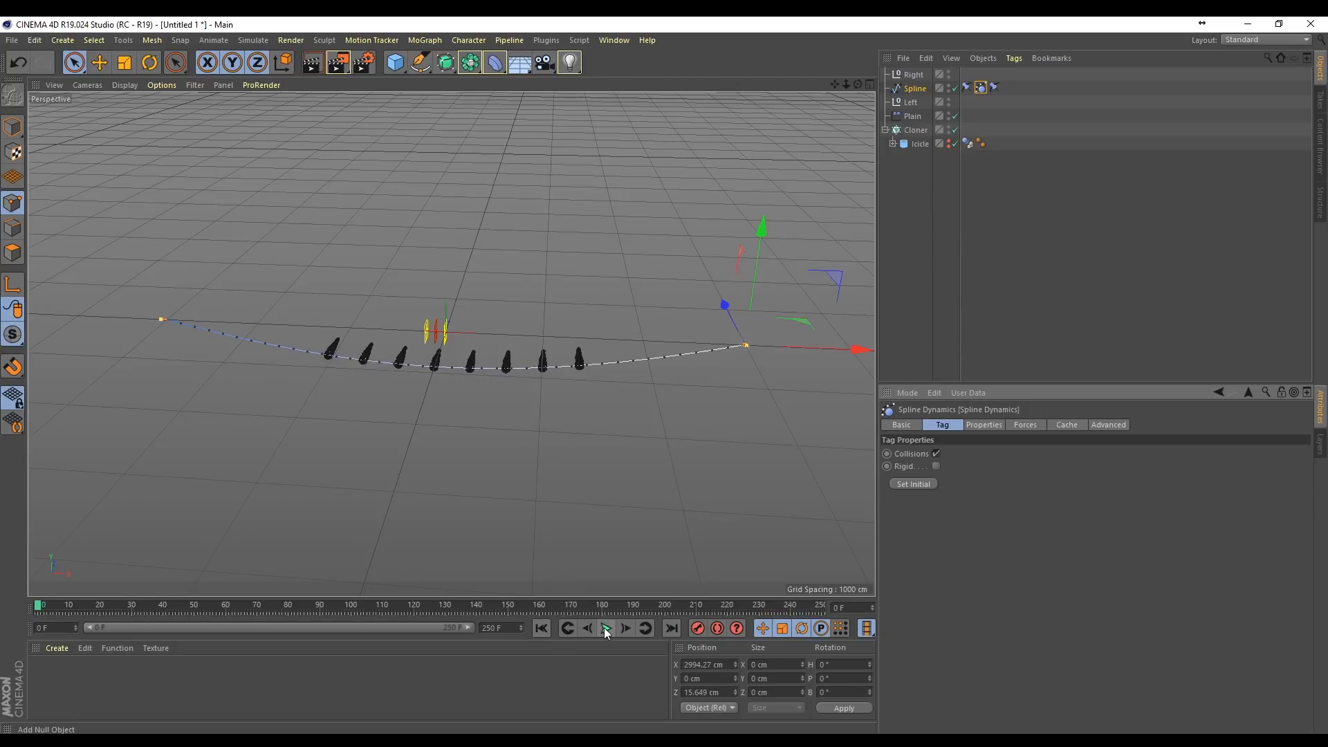
click(606, 628)
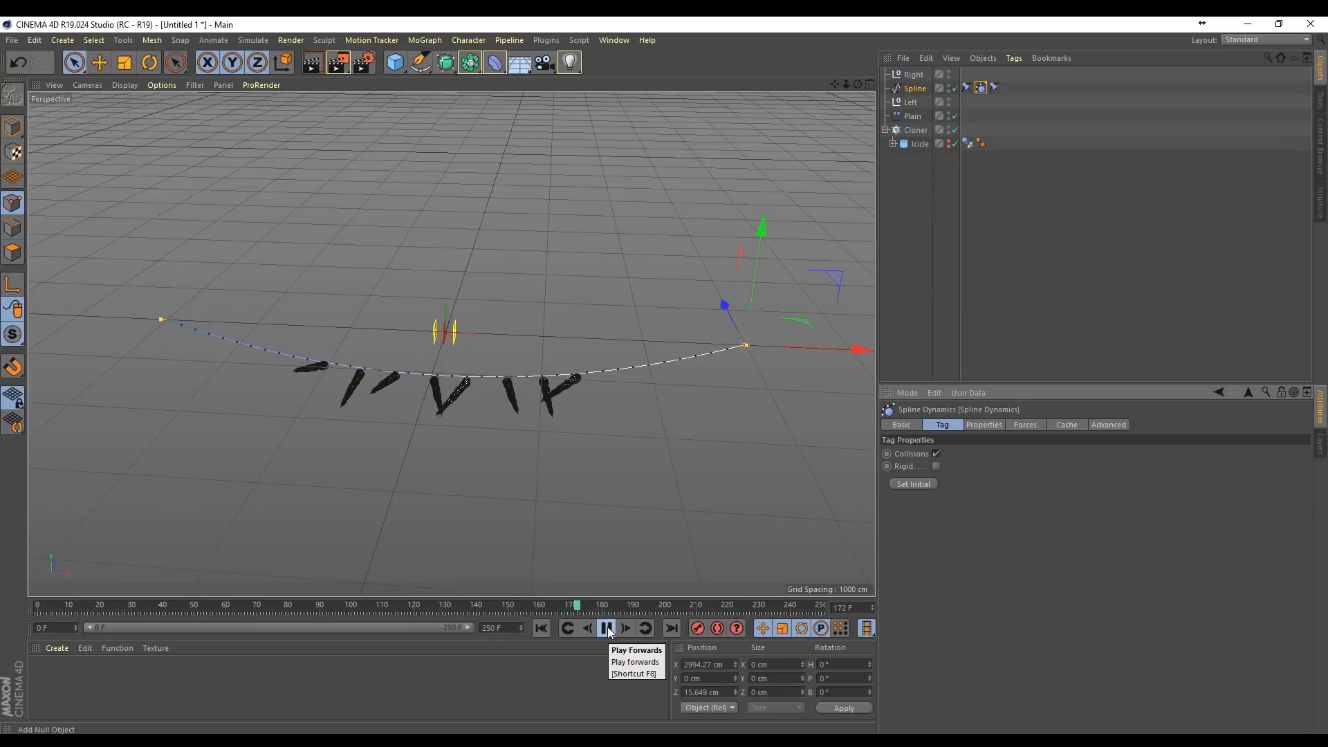
click(607, 628)
click(541, 628)
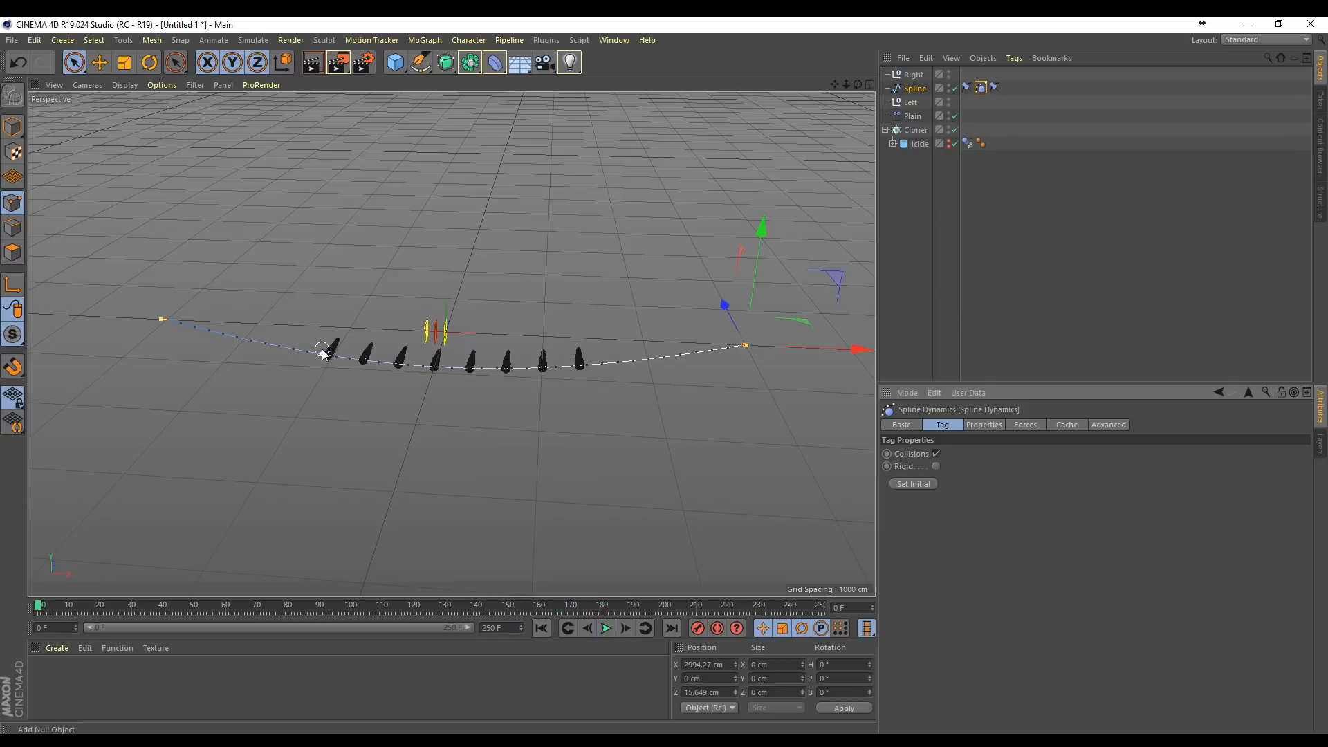
Step: Adjust the Cloner's transform to R.H -90°, R.P 18° and P.Y -98 cm so that the icicles point downward
click(916, 129)
scroll(483, 356, up, 6)
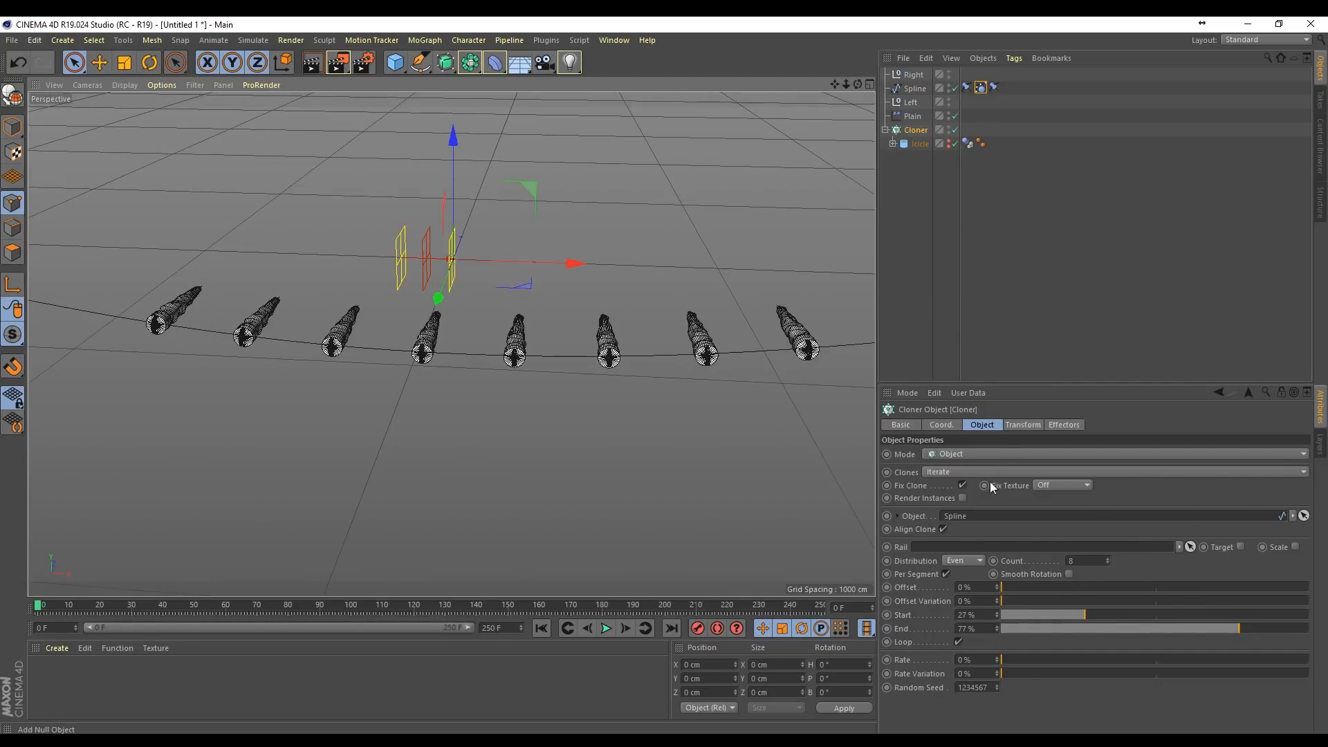
click(1021, 425)
drag(1115, 473, 1115, 511)
key(ctrl+z)
mouse_move(954, 488)
mouse_down()
mouse_move(954, 519)
mouse_move(954, 492)
mouse_up()
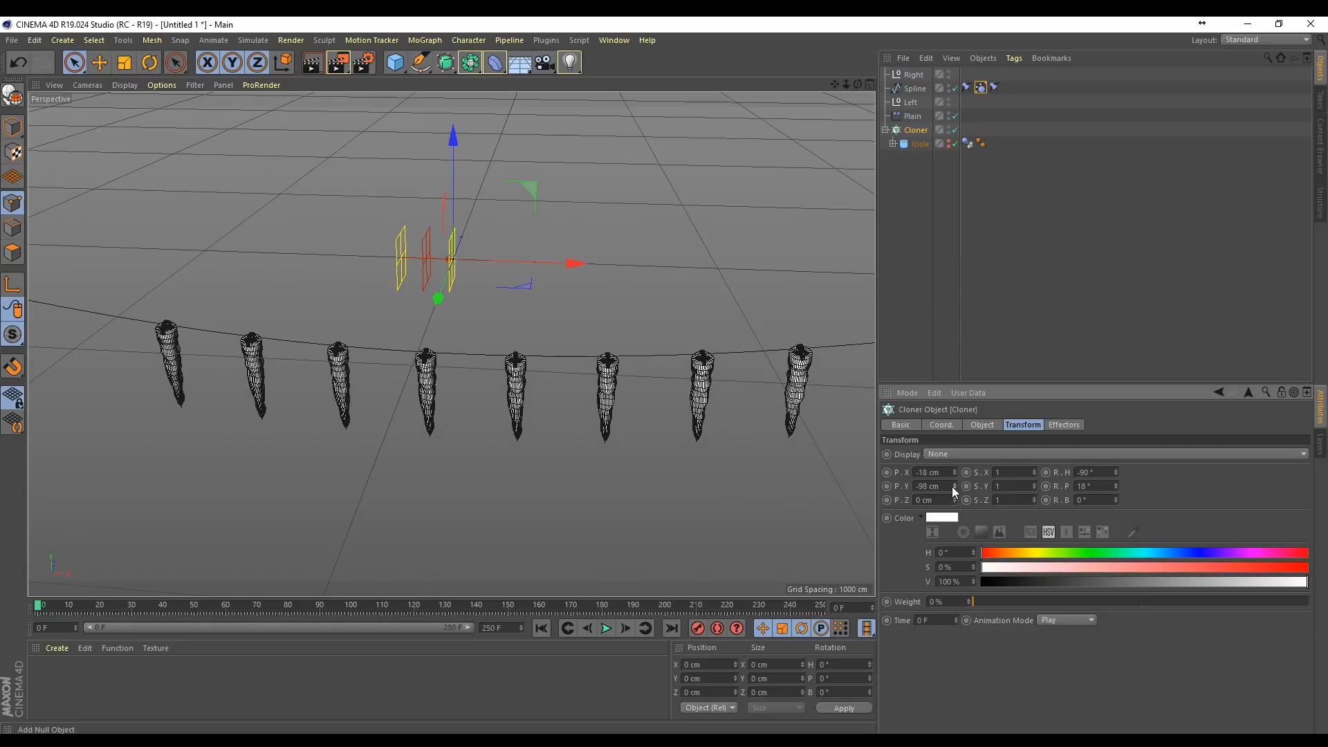
Step: Set the Cloner's transform offsets to P.X 35 cm and P.Y 20 cm, aligning the icicle loops with the spline in all views
middle_click(865, 107)
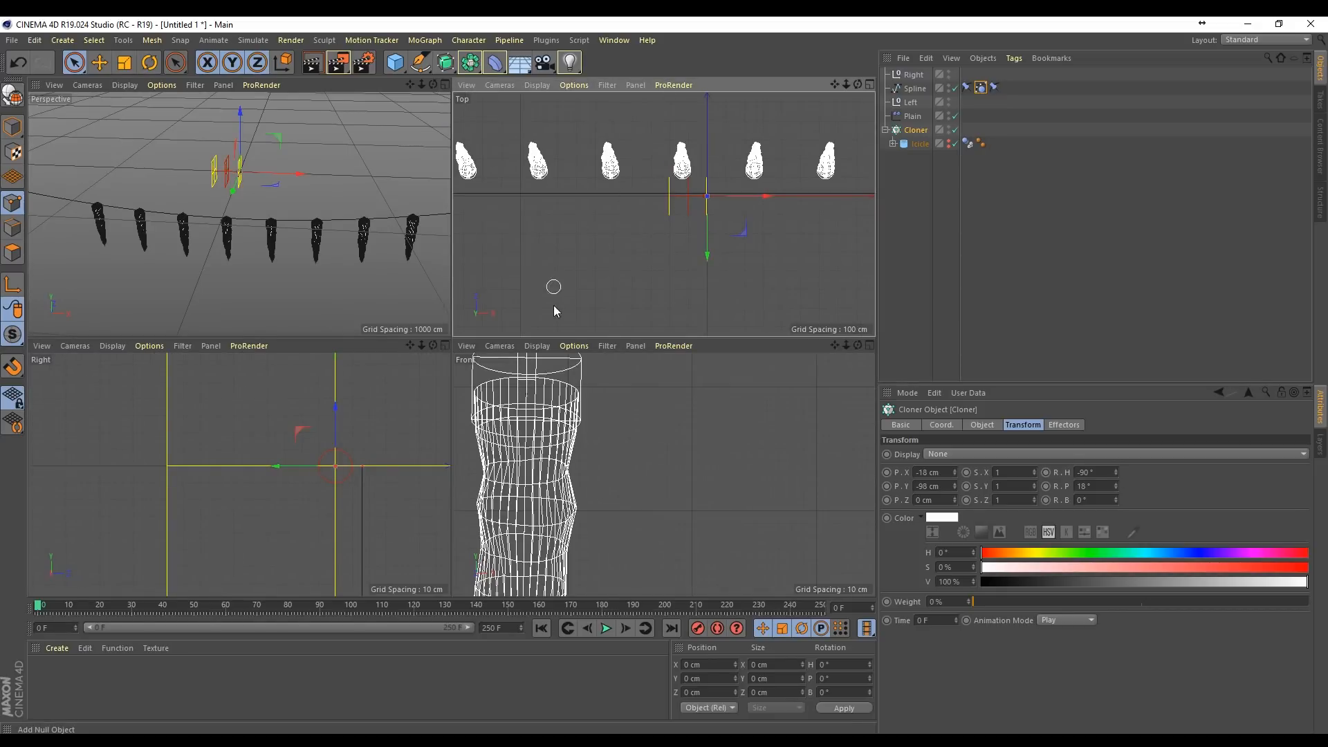
scroll(661, 475, down, 5)
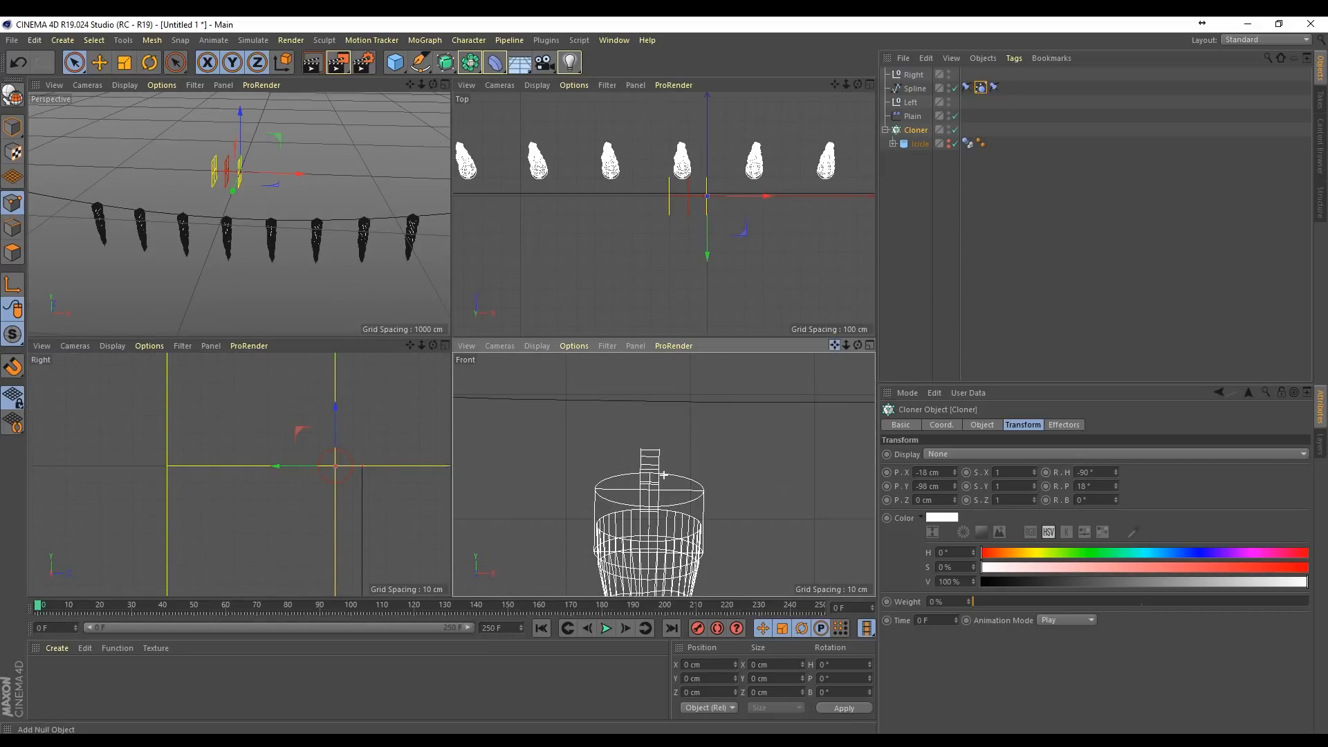
drag(954, 486, 956, 437)
mouse_move(410, 345)
mouse_down()
mouse_move(276, 400)
mouse_move(405, 105)
mouse_move(145, 218)
mouse_move(238, 475)
mouse_move(201, 491)
mouse_up()
drag(413, 343, 474, 212)
scroll(307, 413, up, 4)
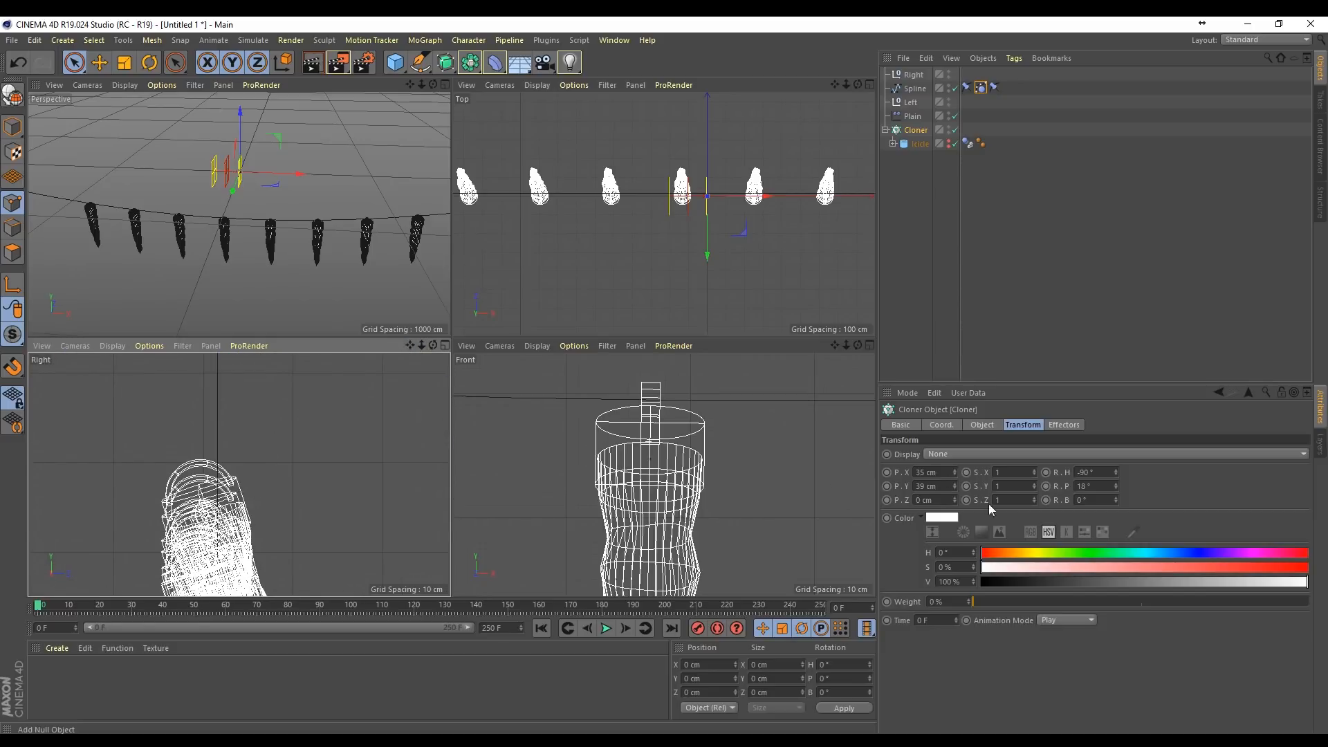
mouse_move(955, 486)
mouse_down()
mouse_move(955, 531)
mouse_move(955, 502)
mouse_up()
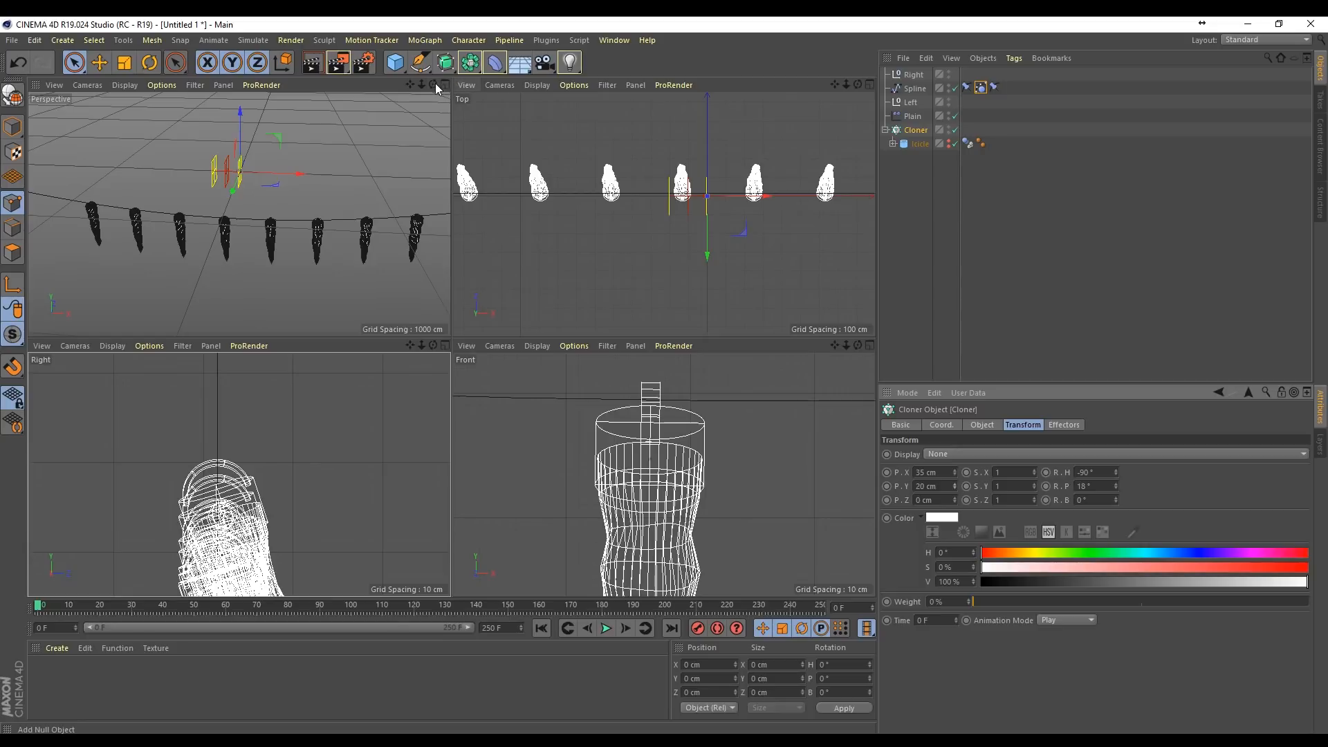
Step: Change the icicle Connector's type to Hinge while the simulation plays, rewind to the first frame, and collapse the Cloner hierarchy
drag(435, 83, 391, 92)
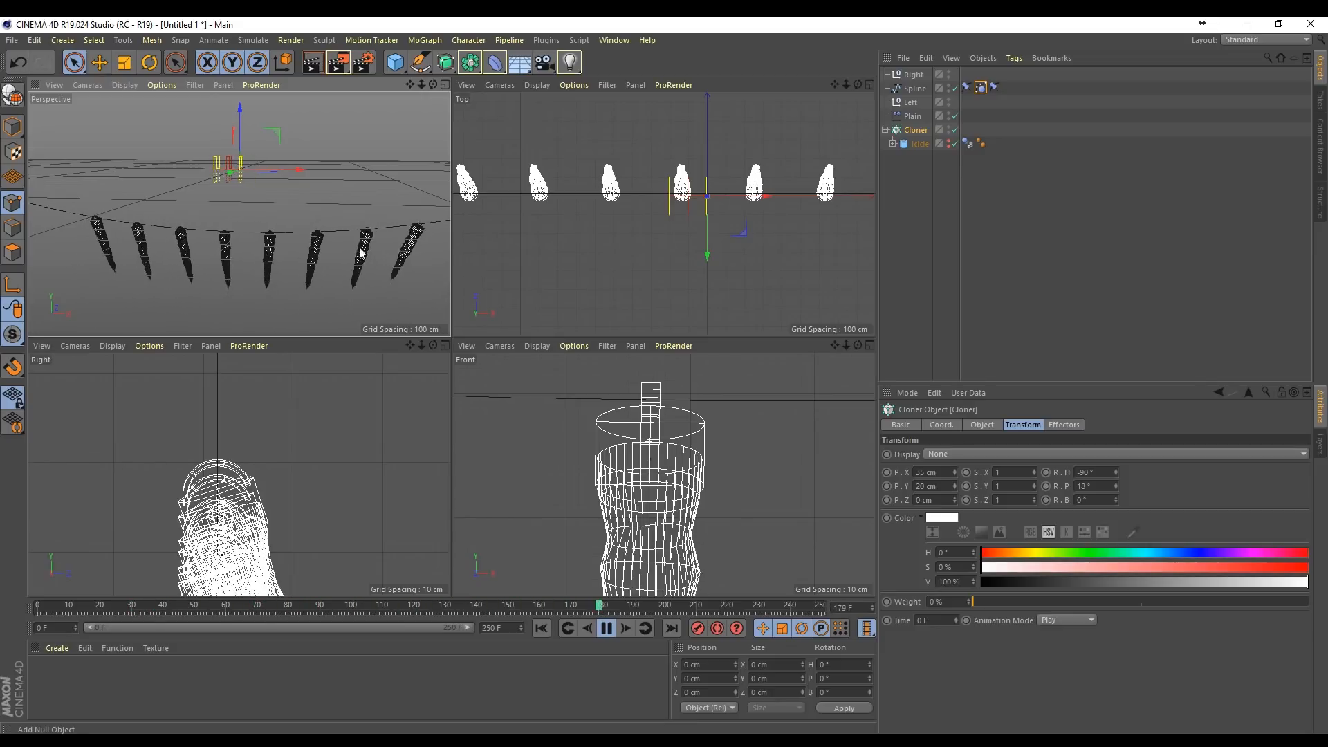
click(892, 144)
click(931, 159)
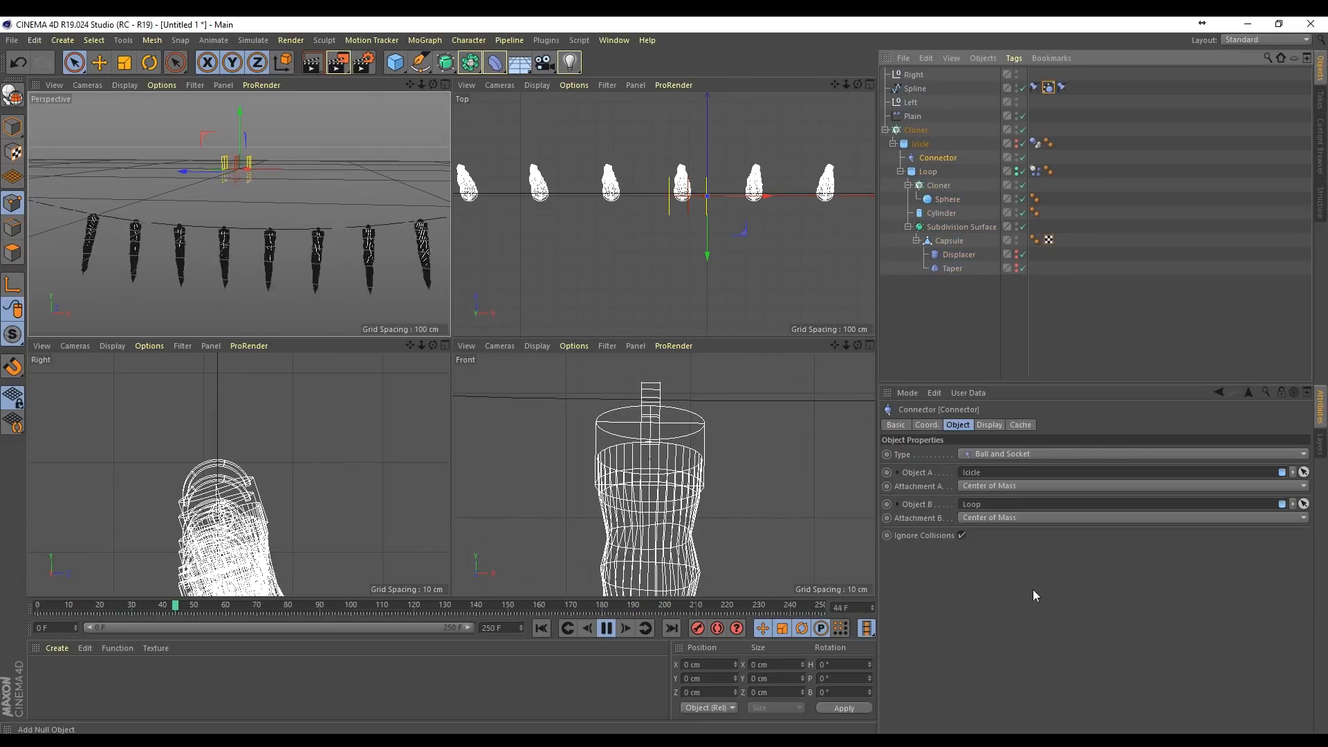
click(1006, 452)
click(1010, 468)
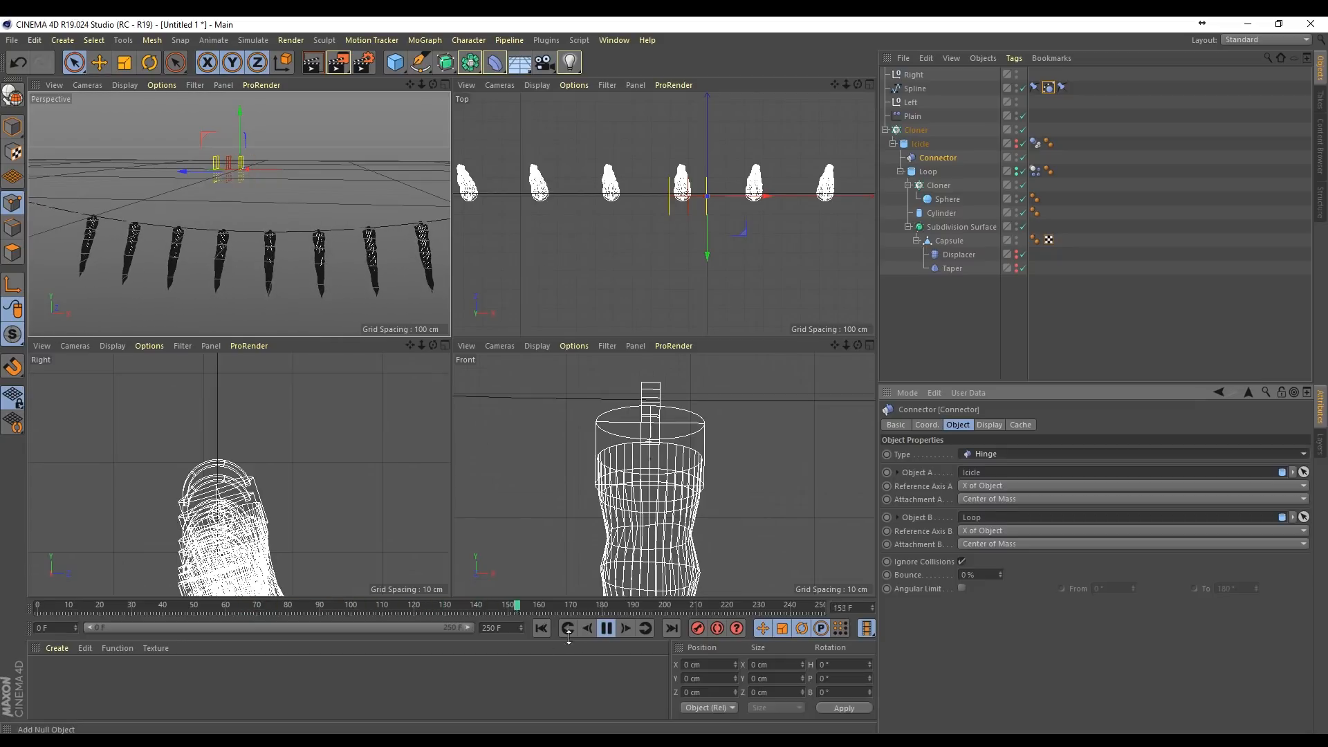
click(606, 628)
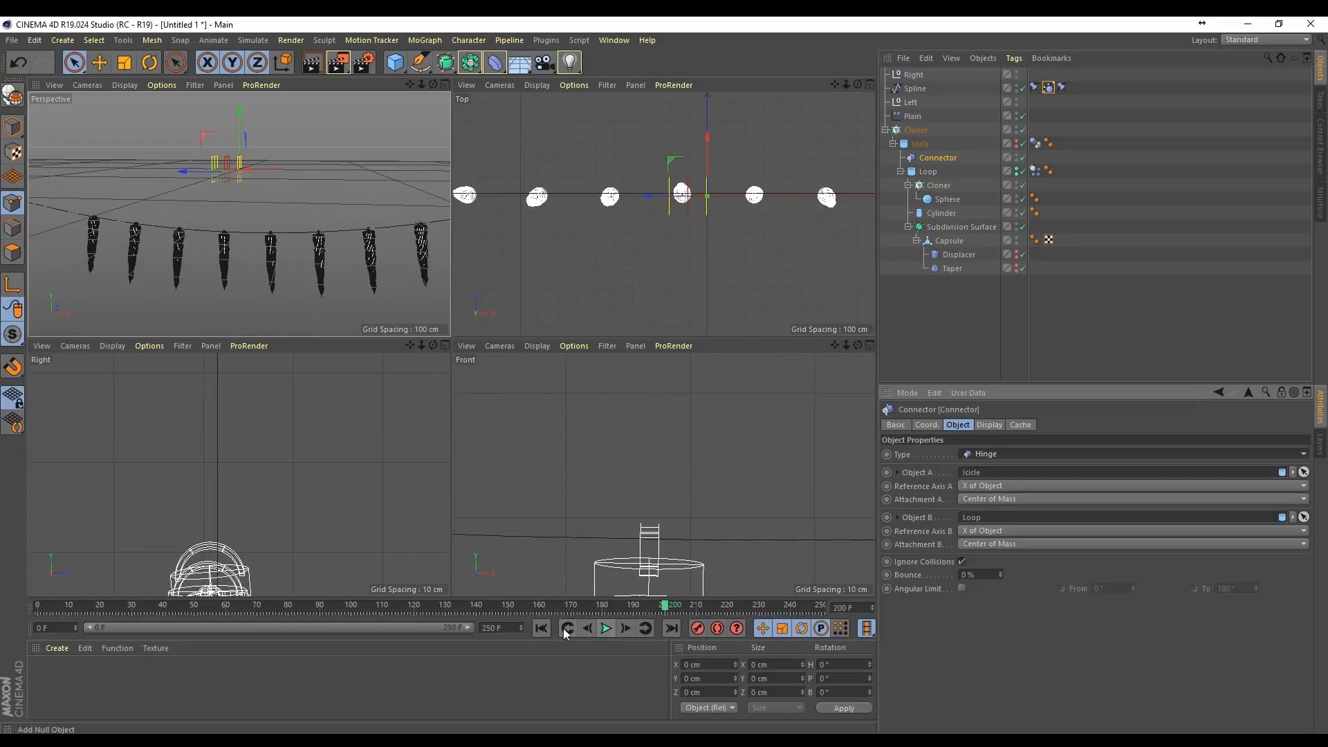
click(541, 628)
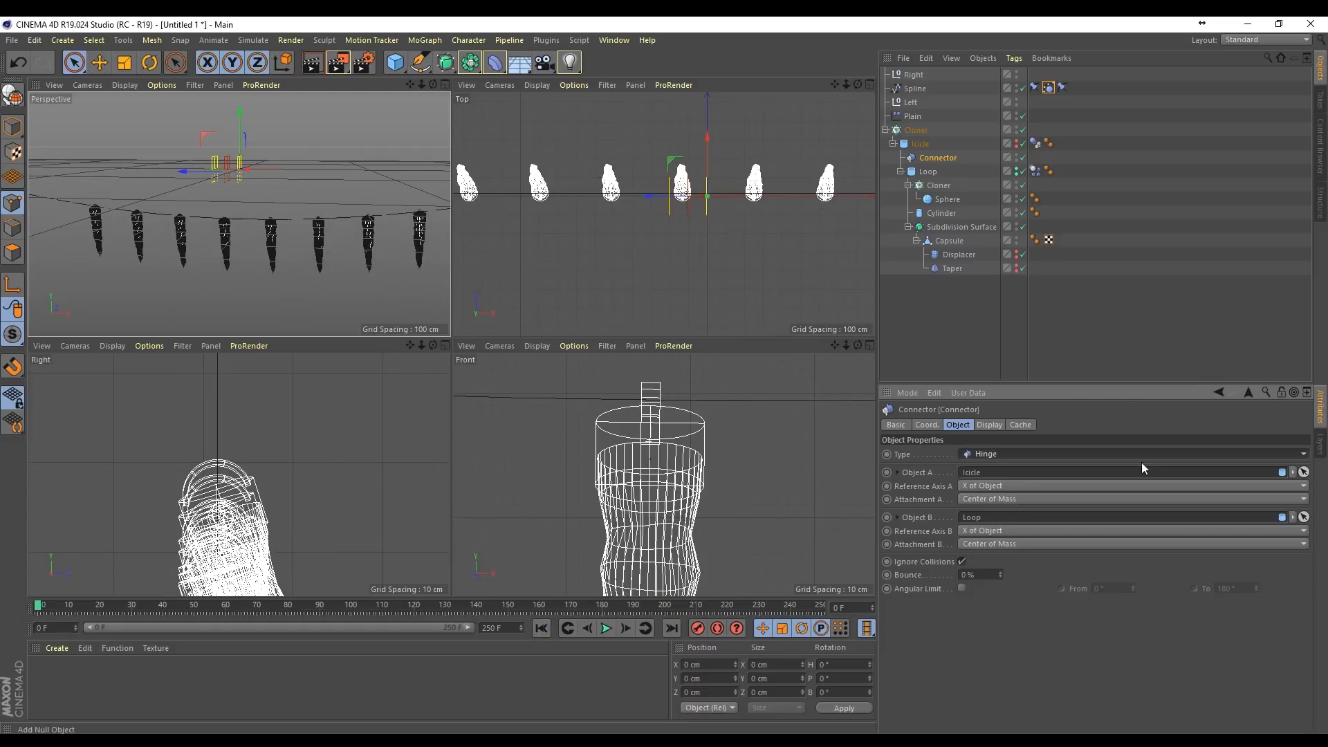
click(885, 130)
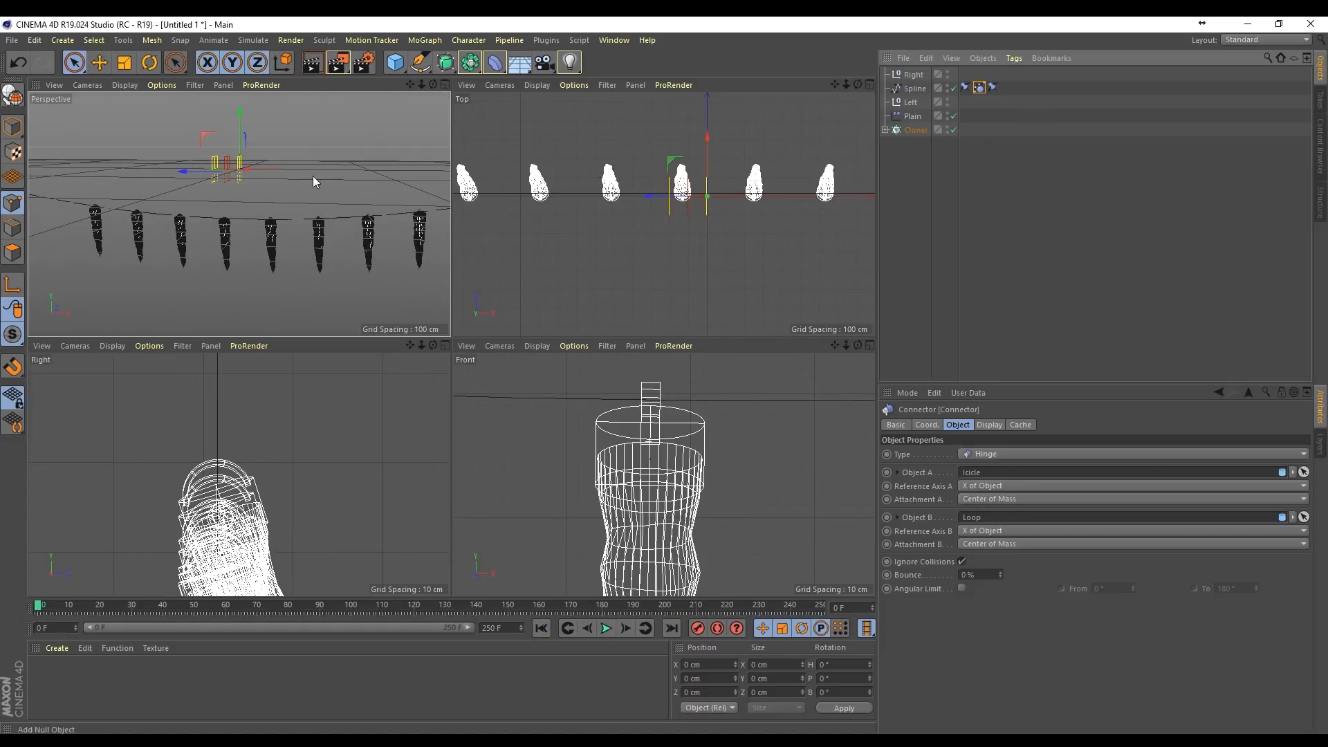
Step: Maximize the perspective view, close in on the icicles, and create a new material
drag(416, 82, 439, 85)
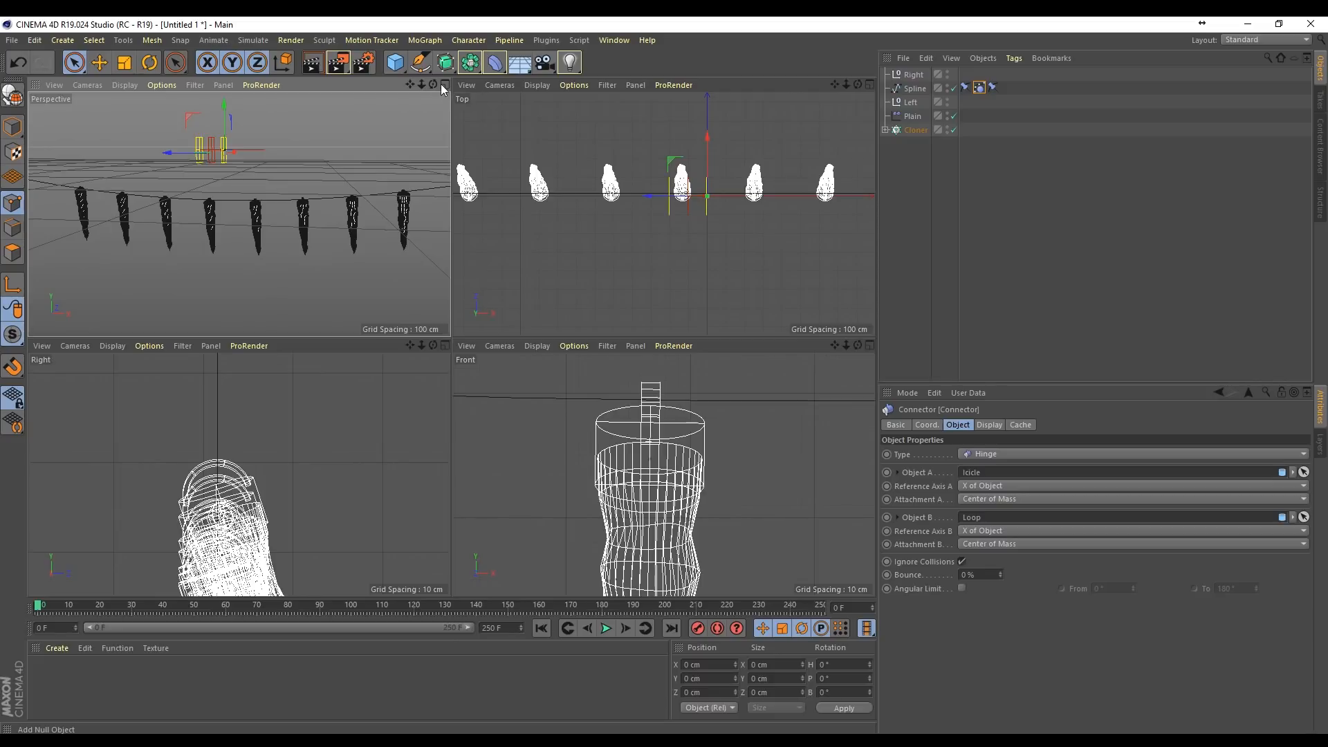
click(445, 84)
scroll(484, 388, up, 6)
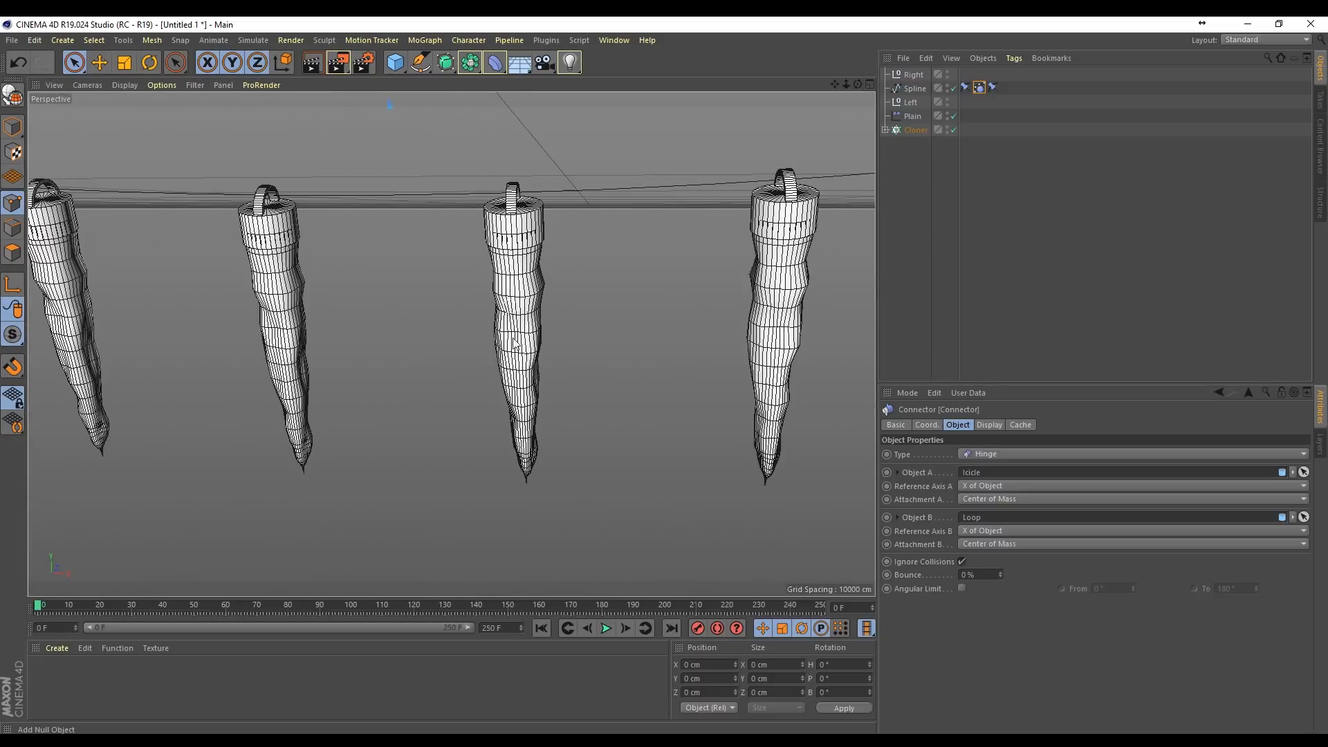
double_click(318, 682)
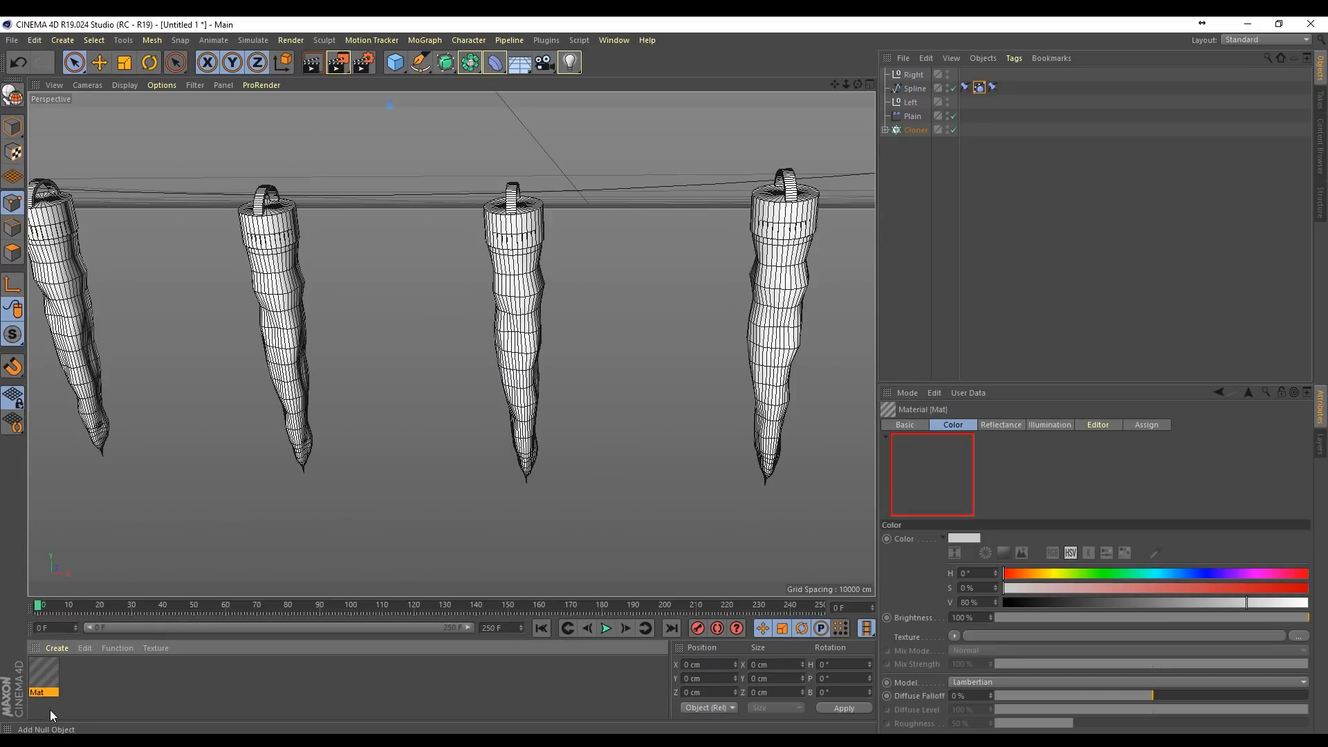
Step: Disable the new material's Color channel and enable Transparency with 89% brightness
double_click(47, 673)
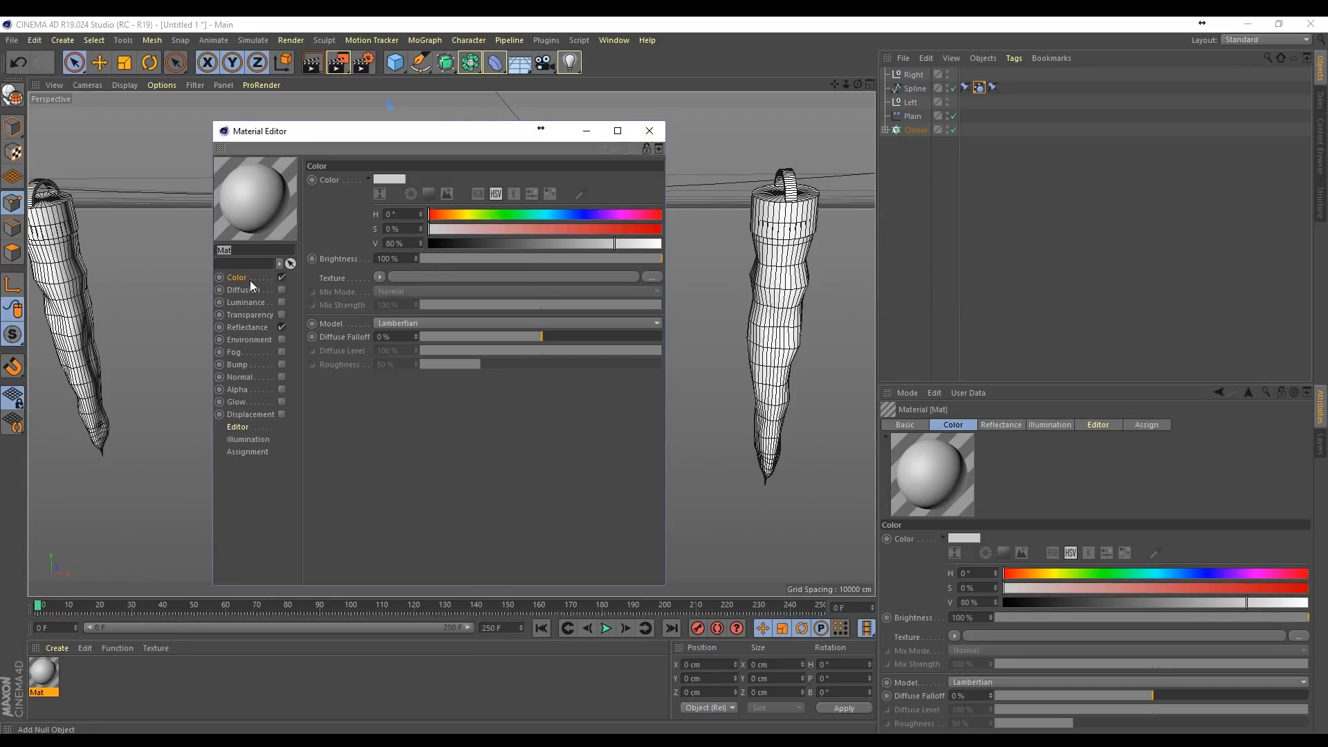
click(283, 277)
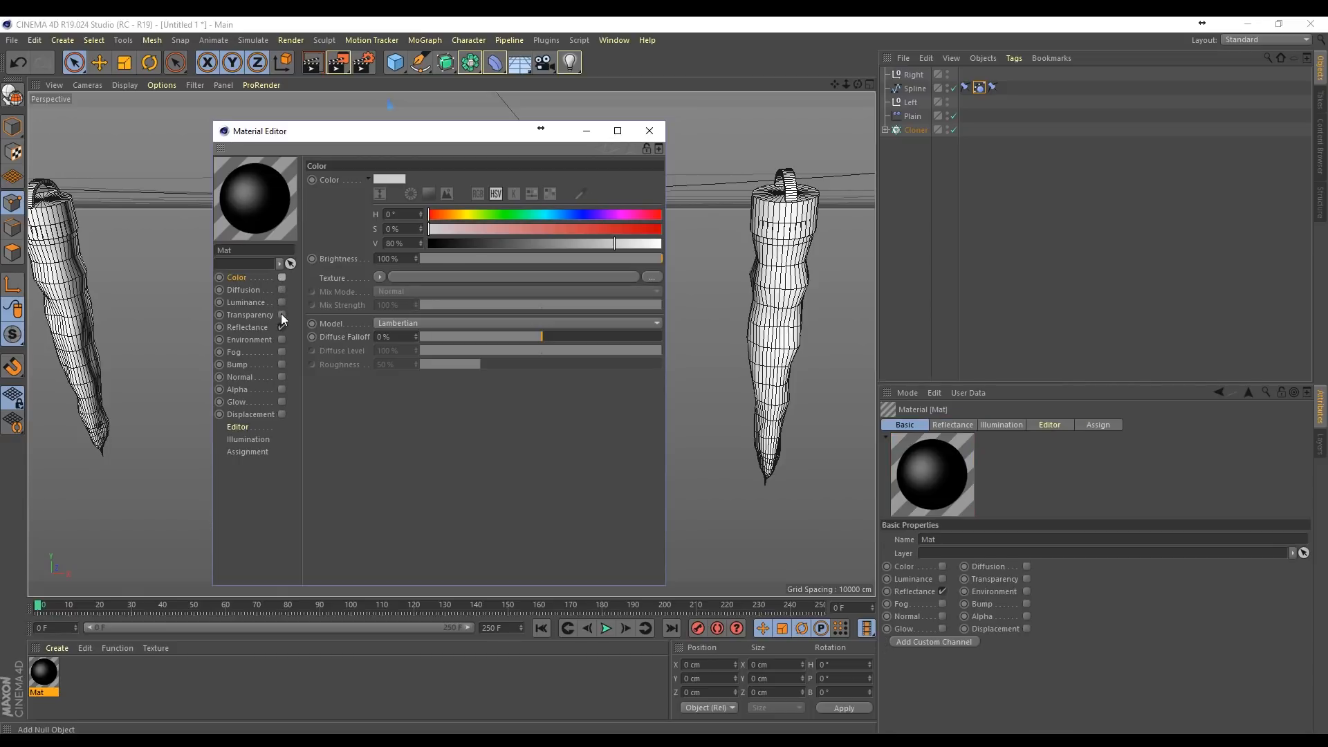
click(281, 314)
drag(630, 259, 637, 260)
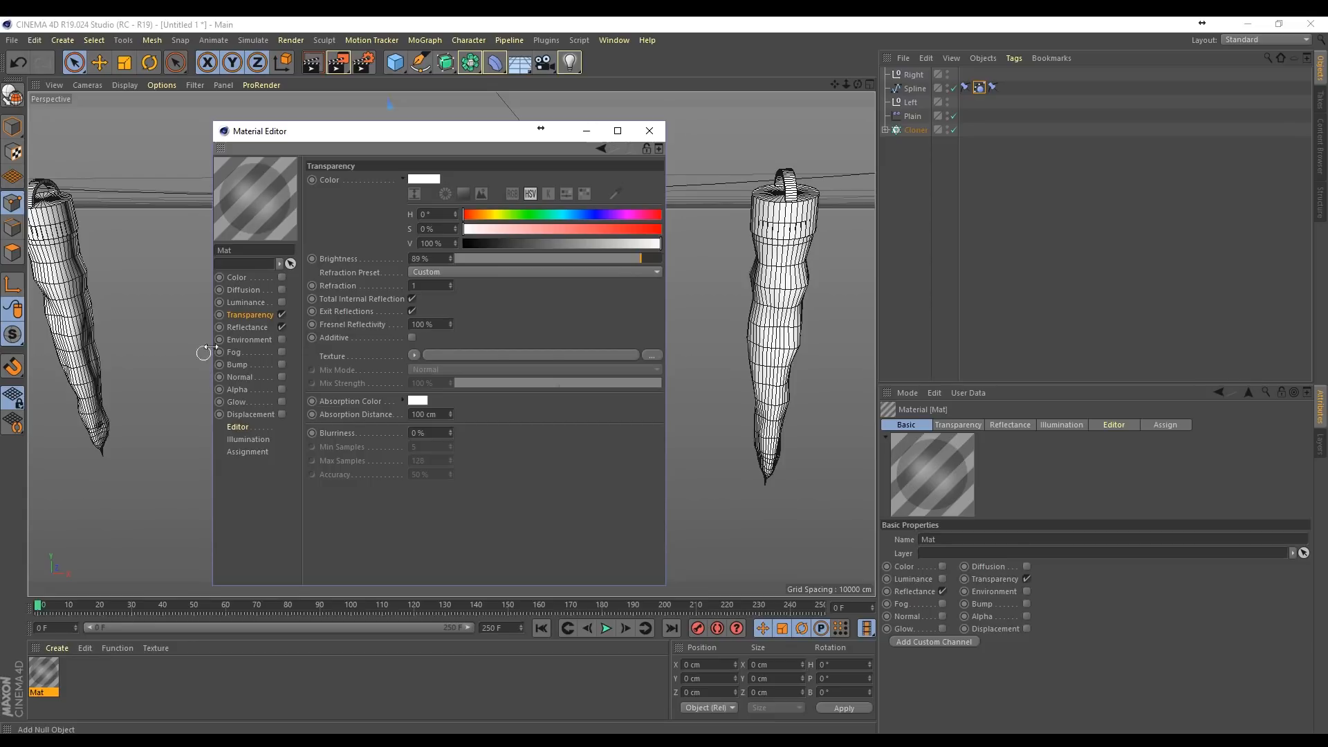
Step: Add a Beckmann layer to the material's Reflectance channel with 57% roughness
click(251, 327)
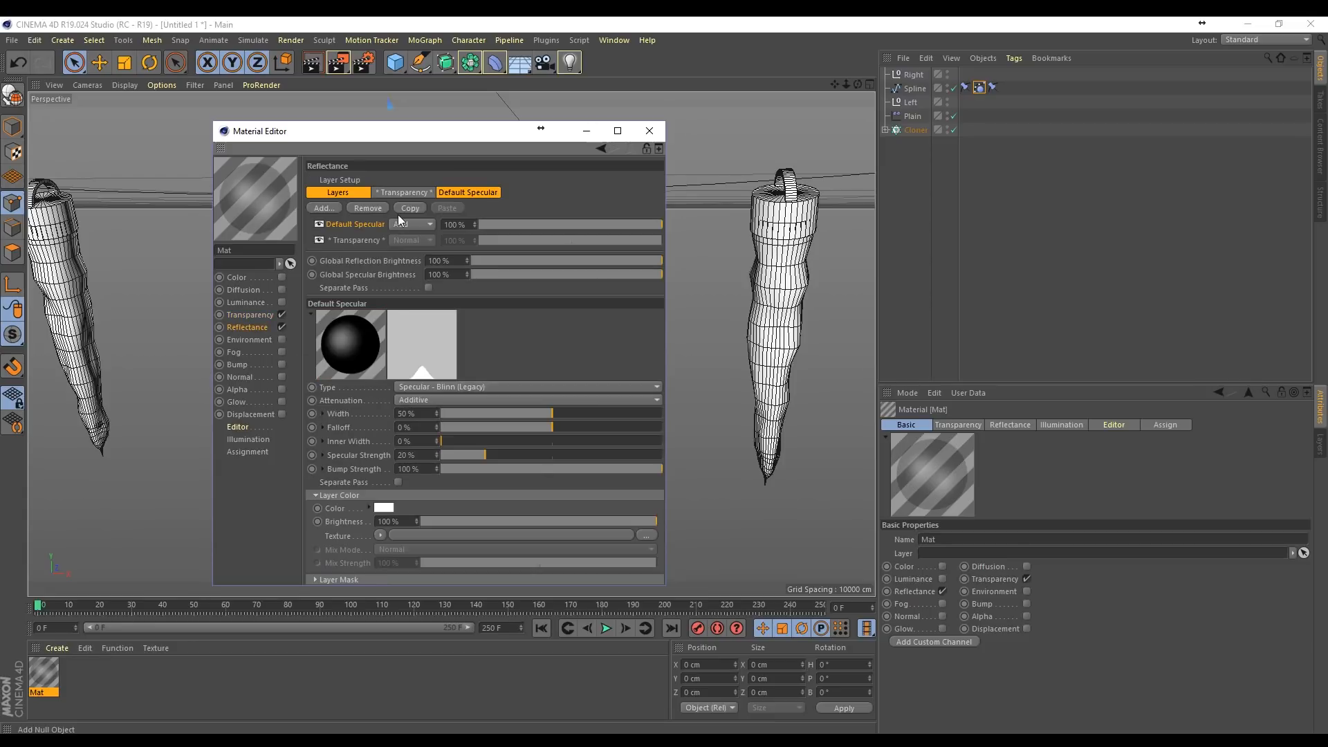
click(333, 209)
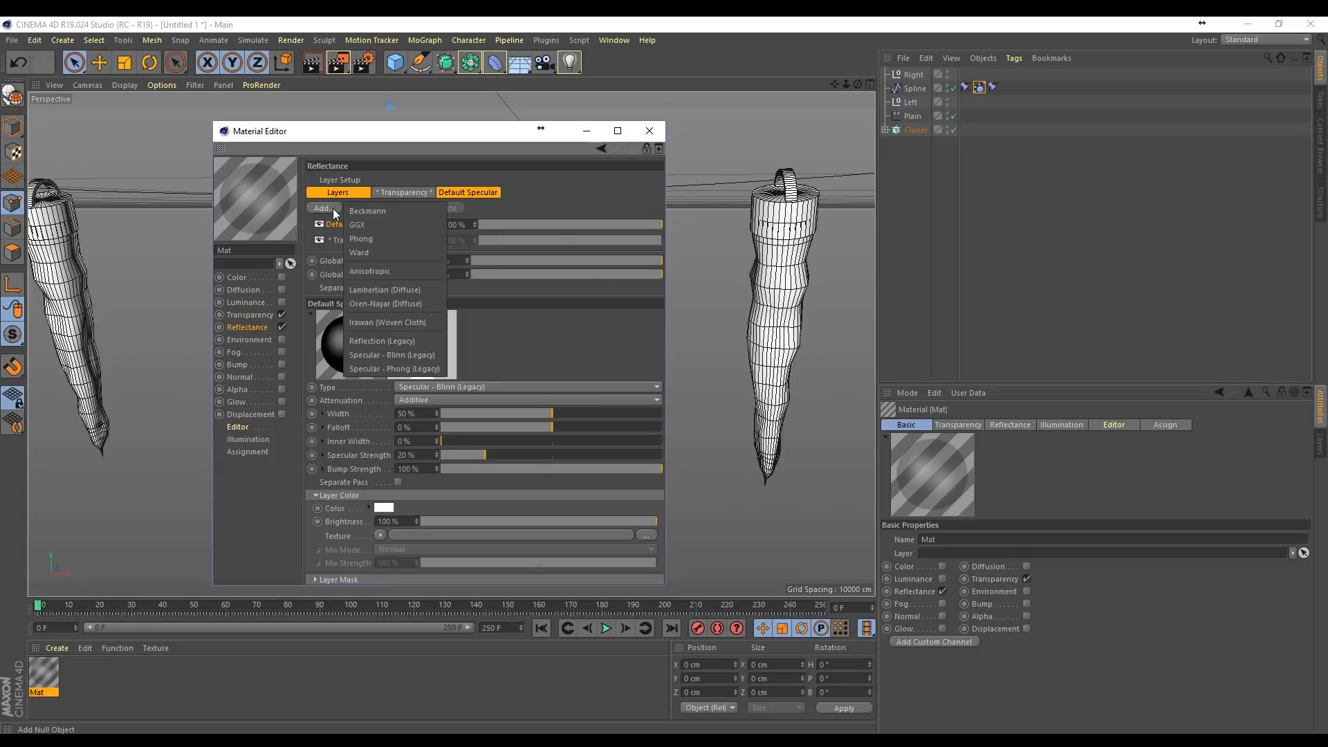
click(396, 210)
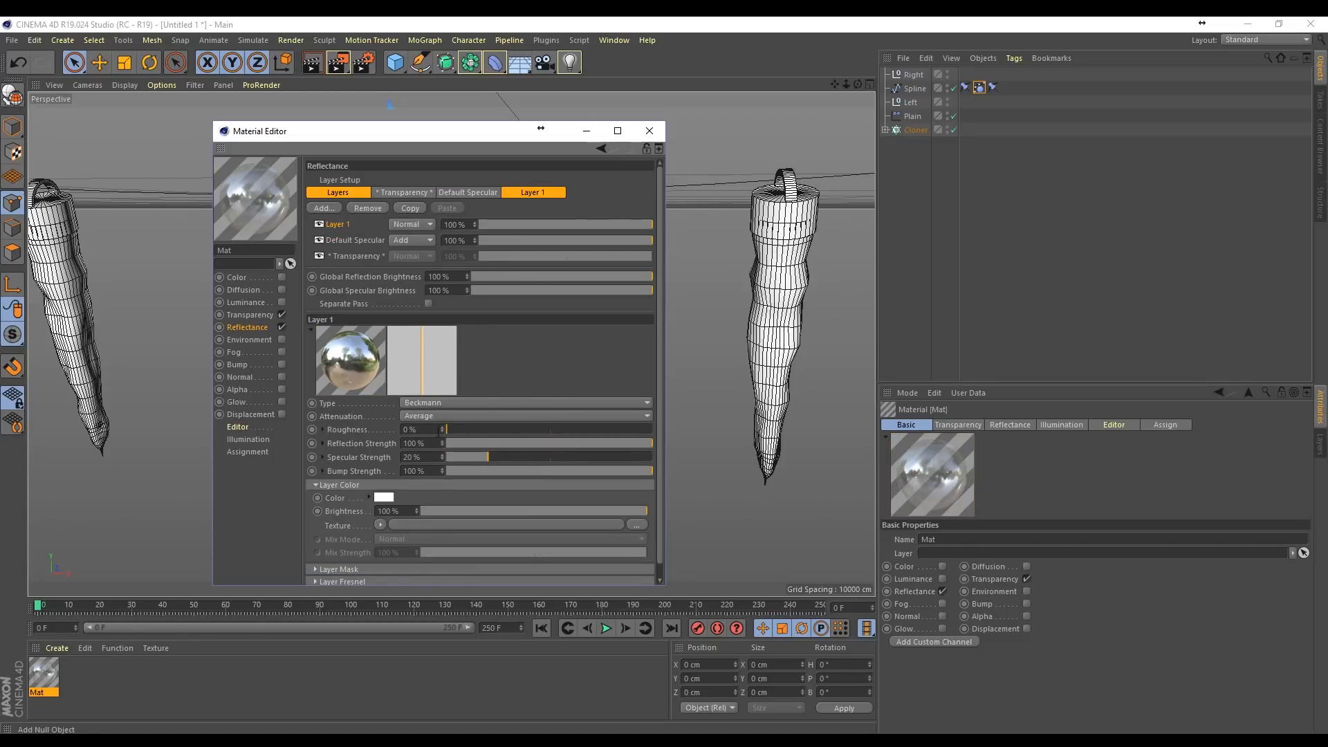
mouse_move(574, 434)
mouse_down()
mouse_move(545, 431)
mouse_move(567, 430)
mouse_up()
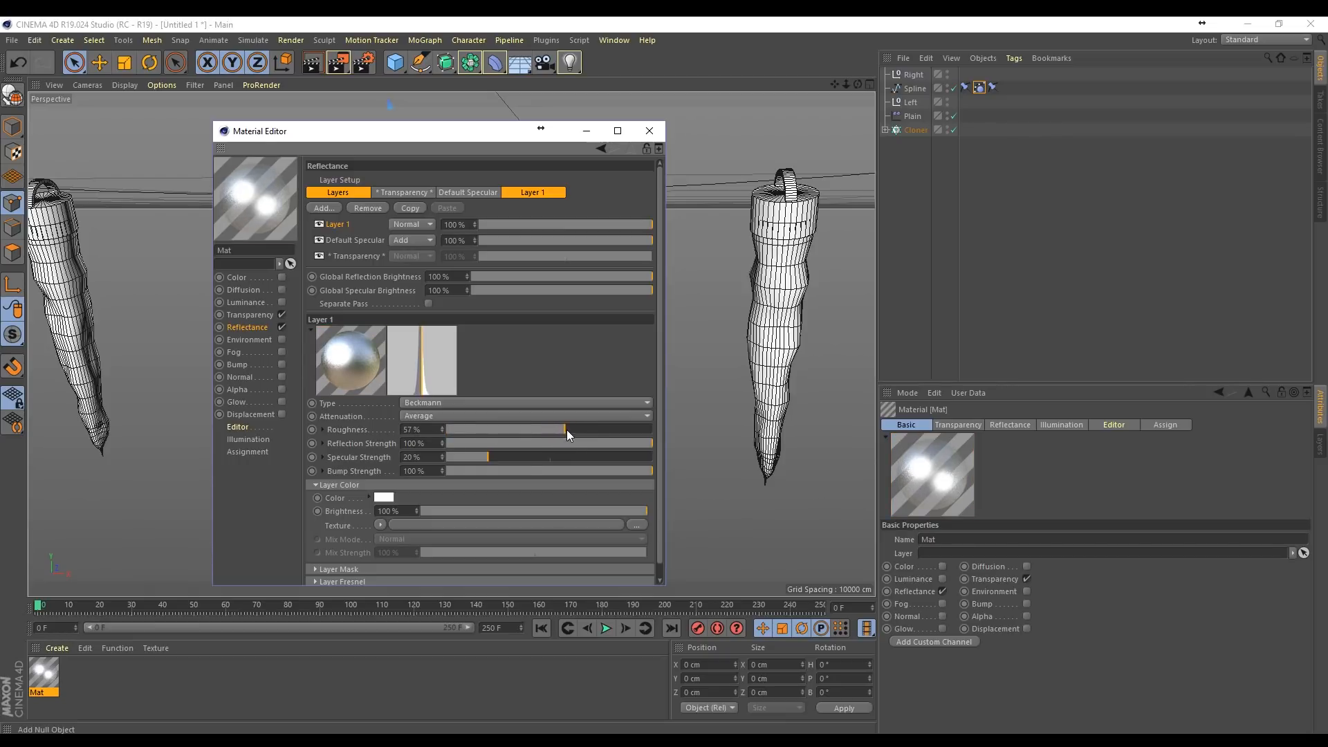
Step: Set Default Specular to 38%, and the Beckmann layer's specular strength to 12%, bump strength to 73% and reflection strength to 86%
drag(558, 239, 545, 239)
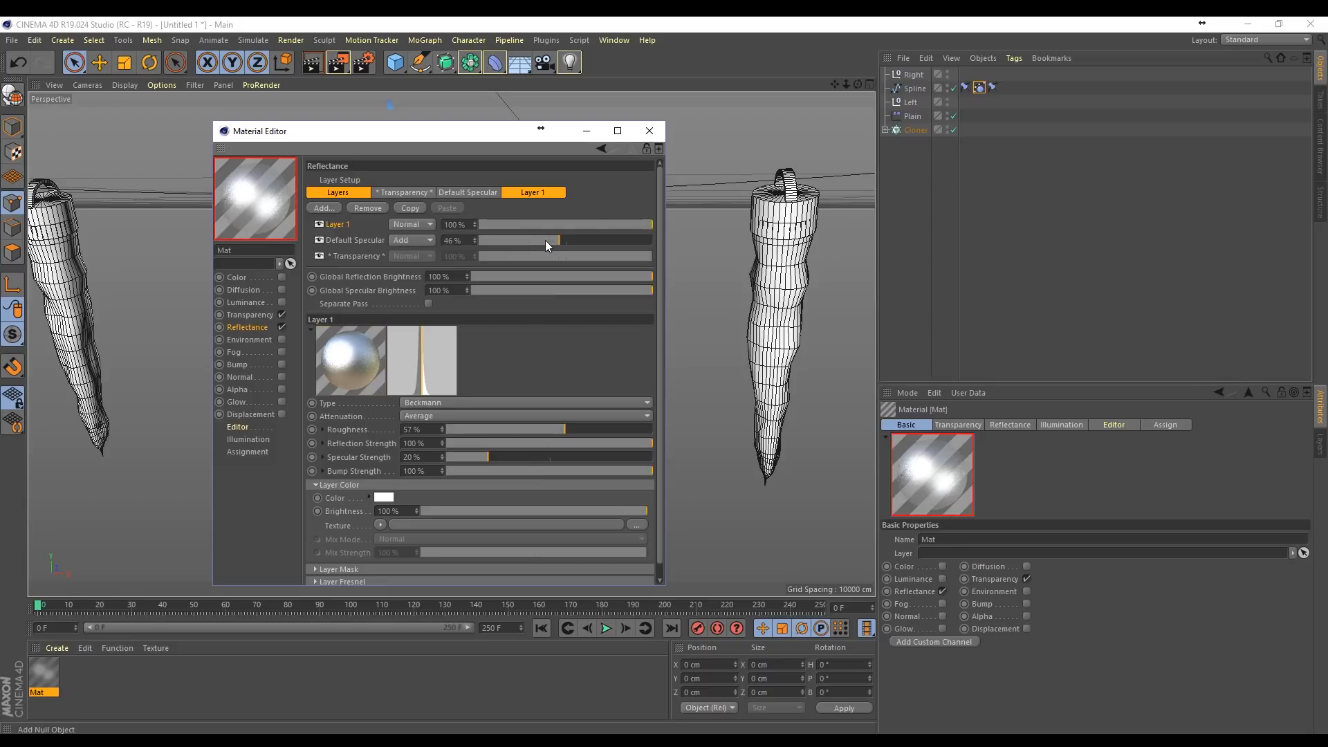
drag(490, 457, 471, 456)
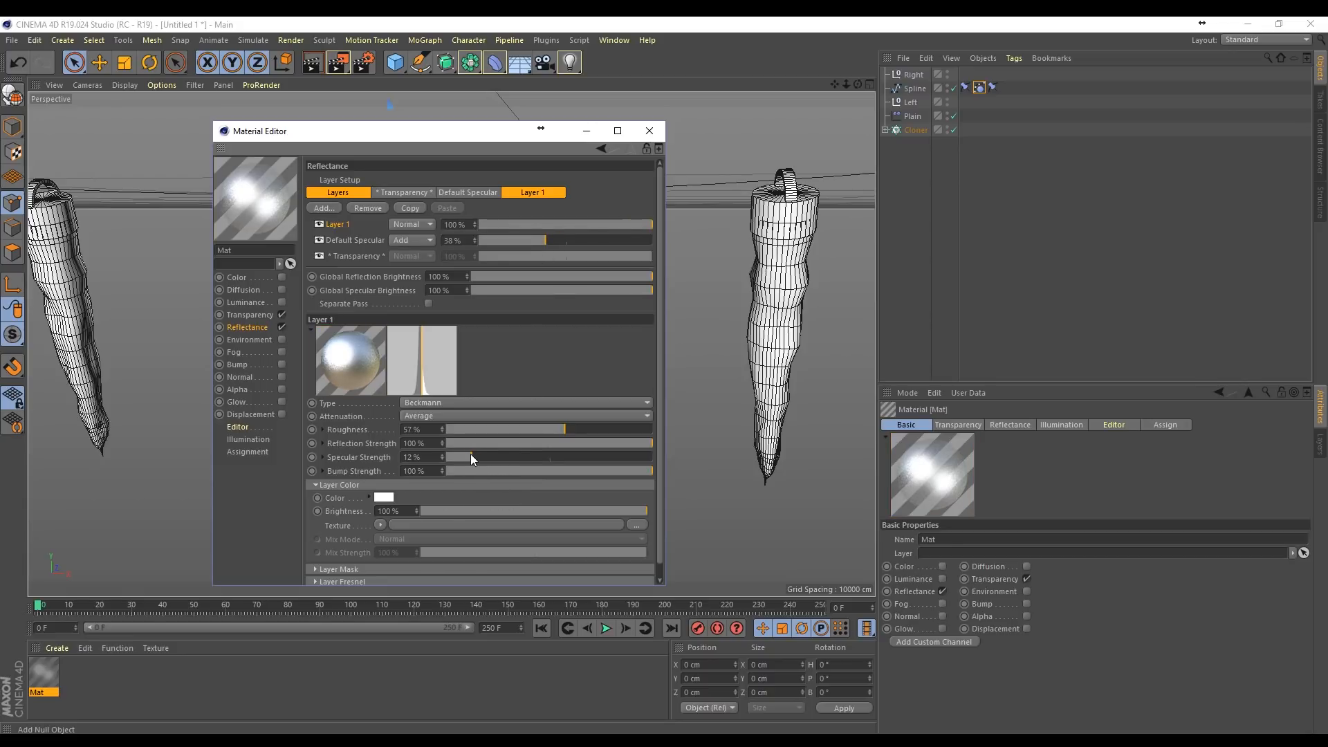
drag(580, 470, 599, 471)
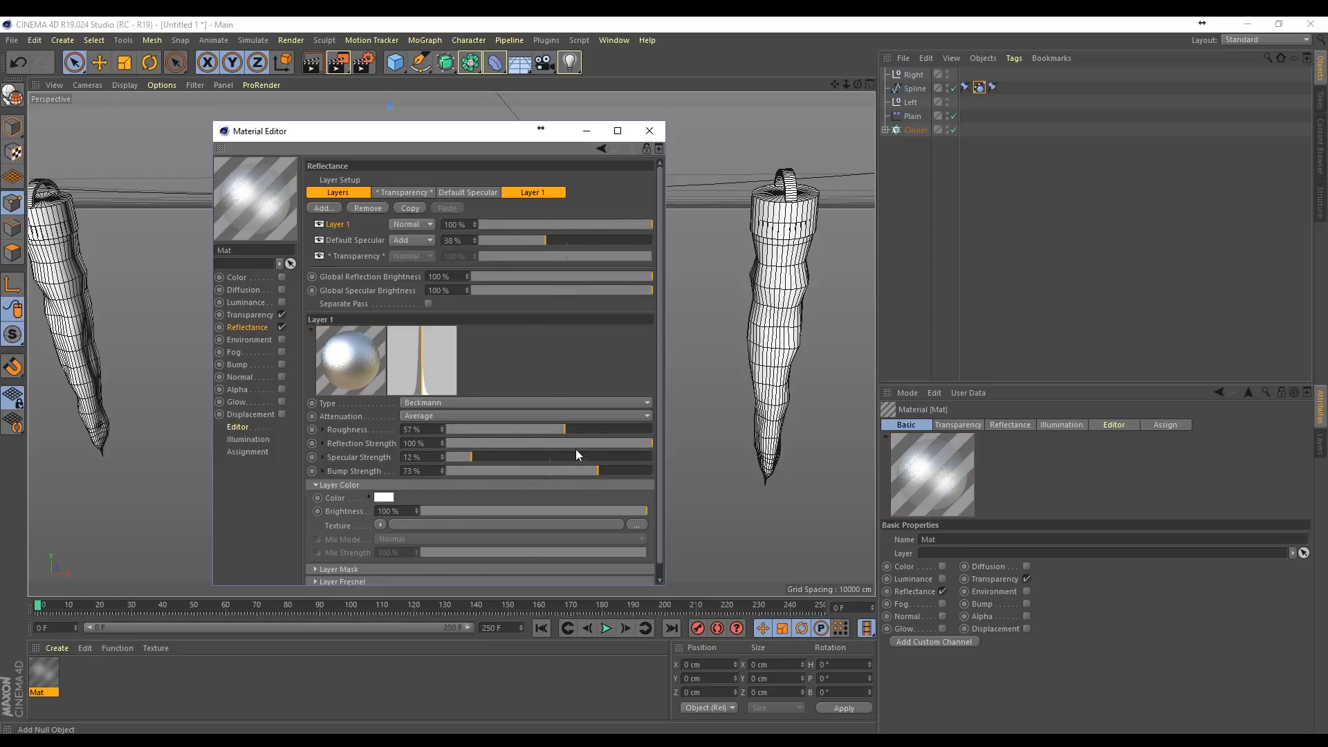
click(624, 442)
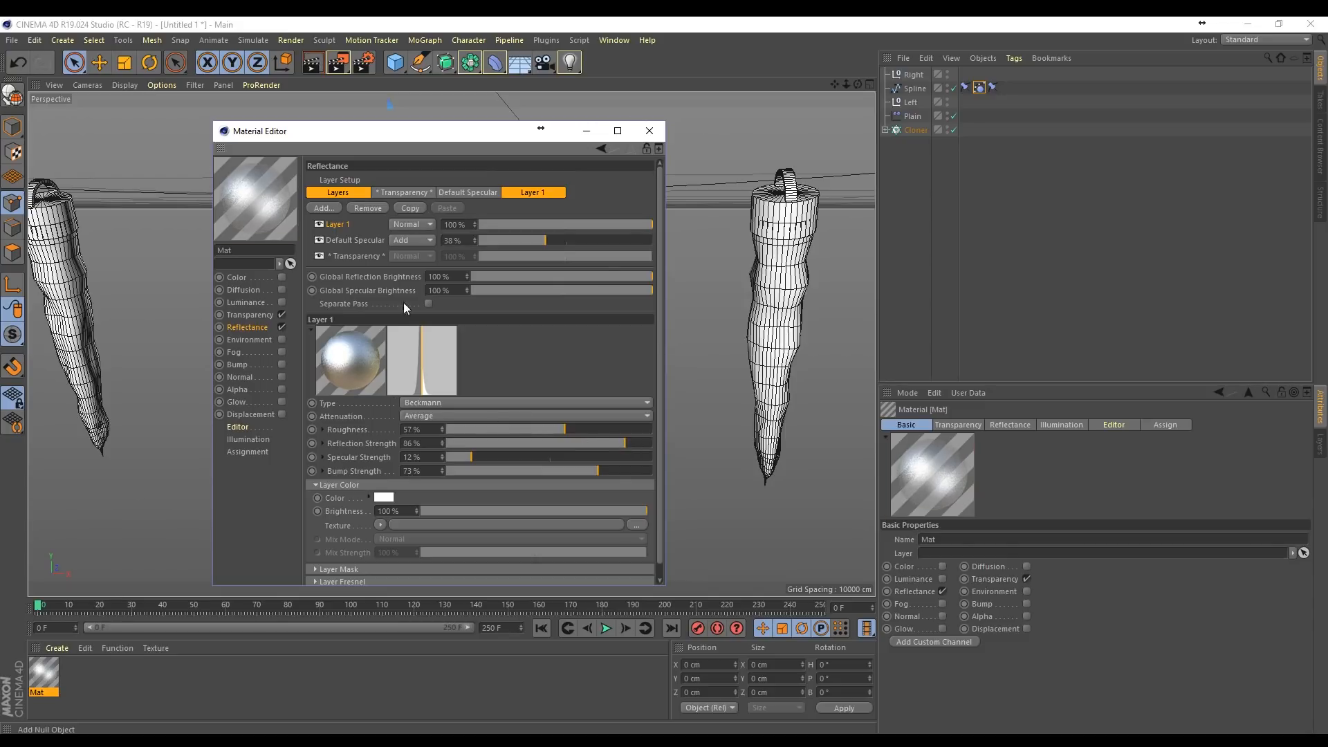
click(653, 131)
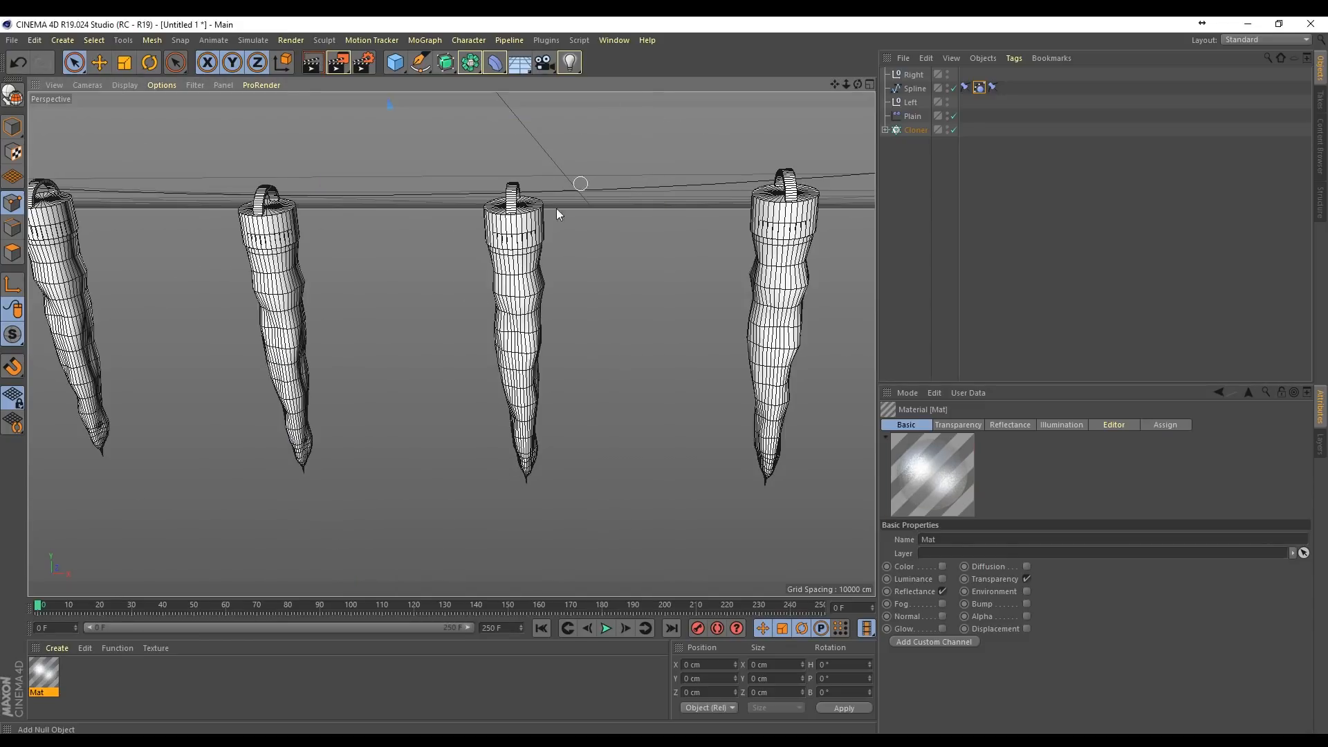
Step: Assign the material to the icicle's Subdivision Surface inside the Cloner, and return the played simulation to the first frame
drag(40, 689, 903, 132)
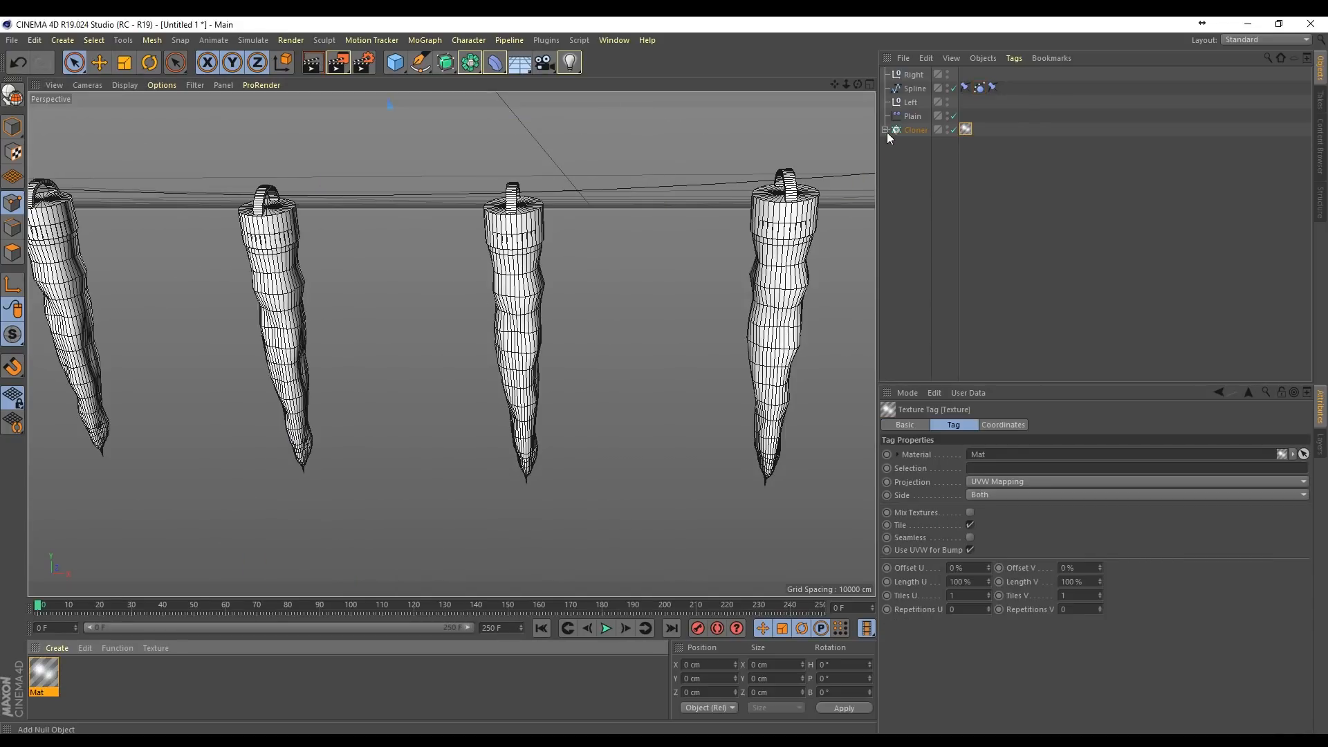
click(886, 131)
drag(1034, 129, 1031, 226)
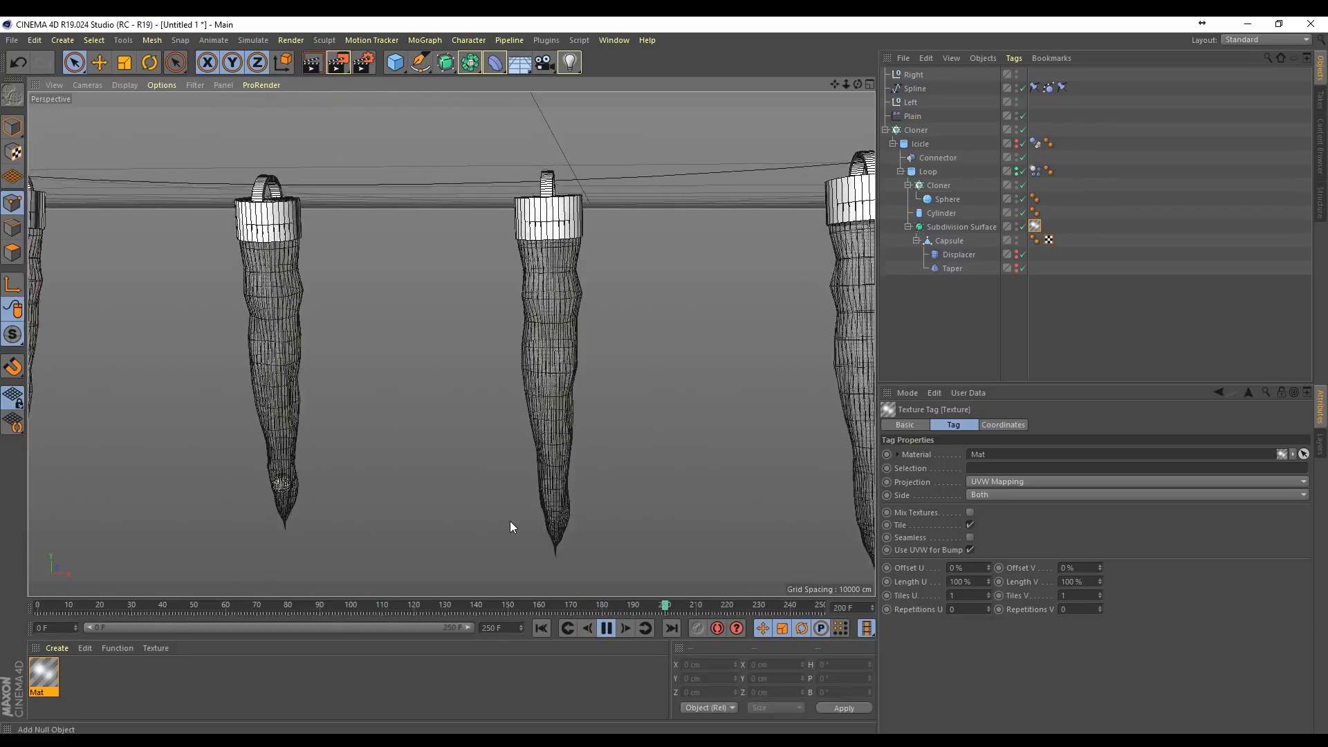
click(606, 627)
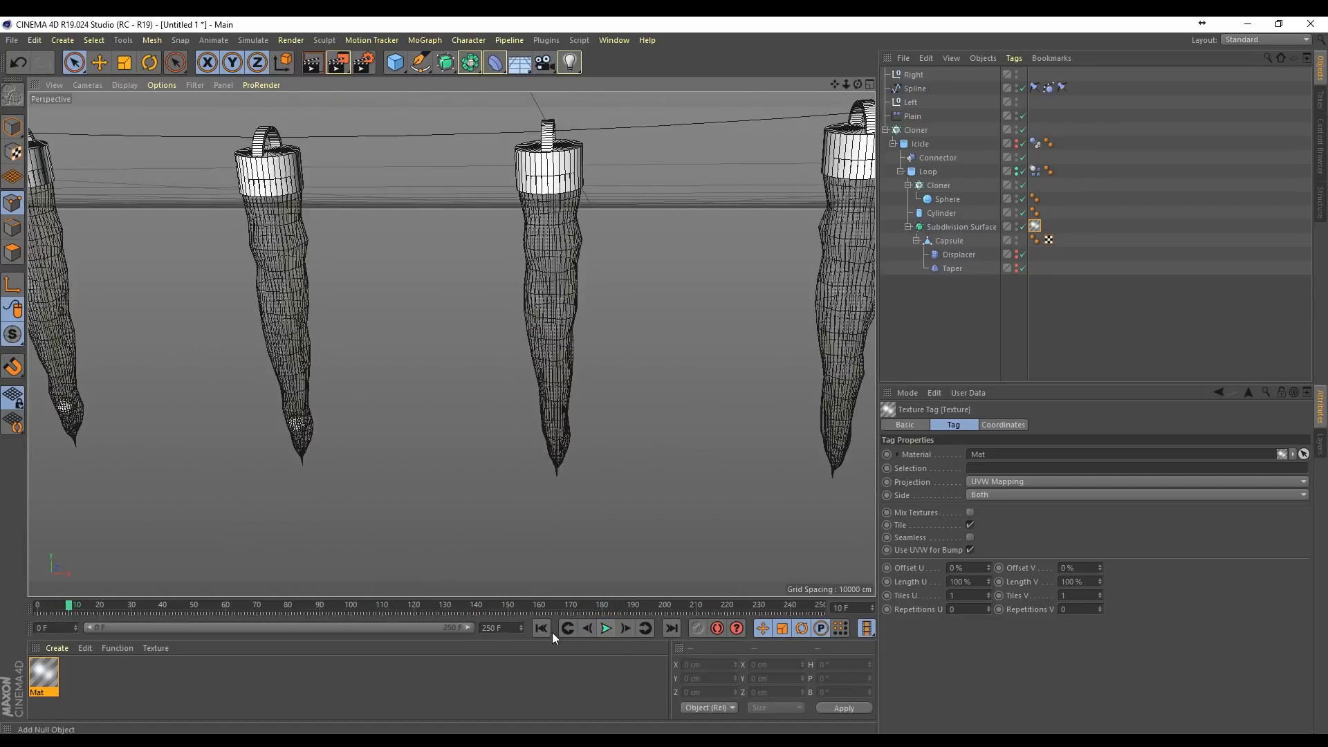
click(542, 628)
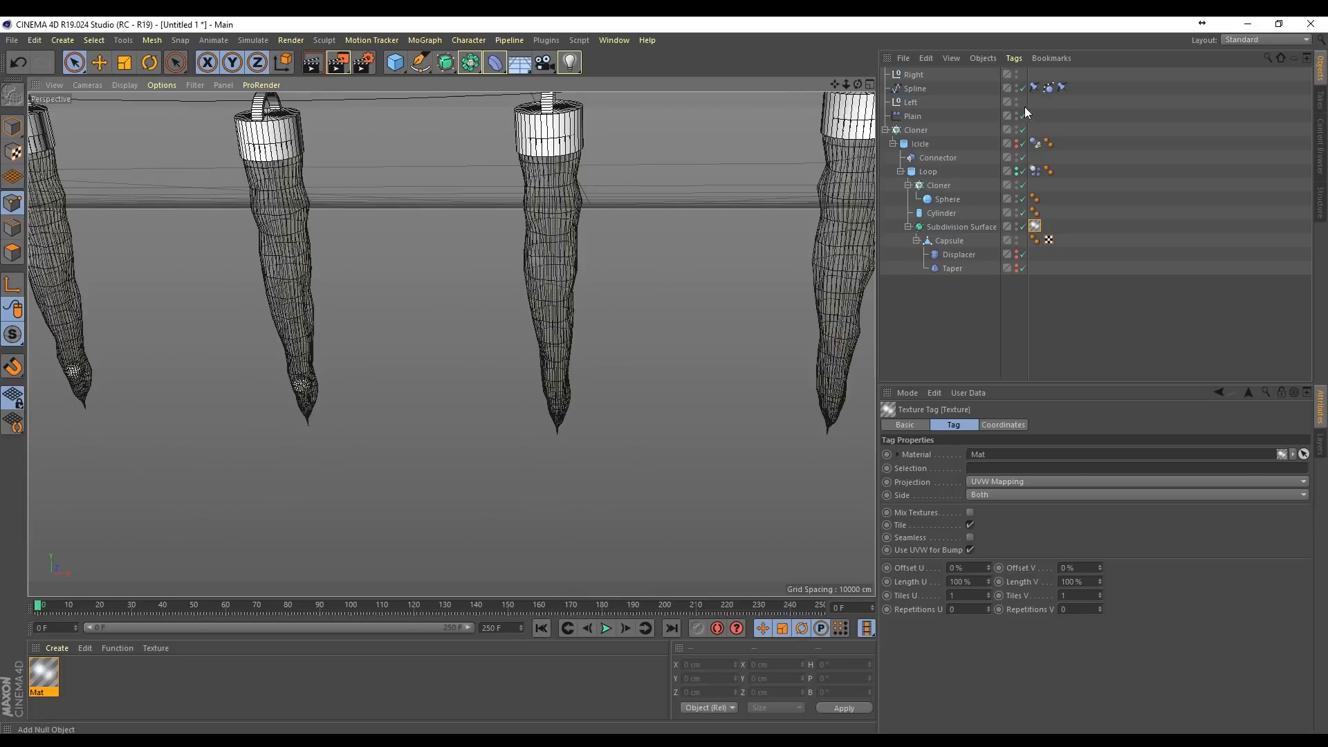
Step: Disable the spline's Spline Dynamics tag and play the simulation to test the icicles on a static cable
click(1049, 87)
click(901, 425)
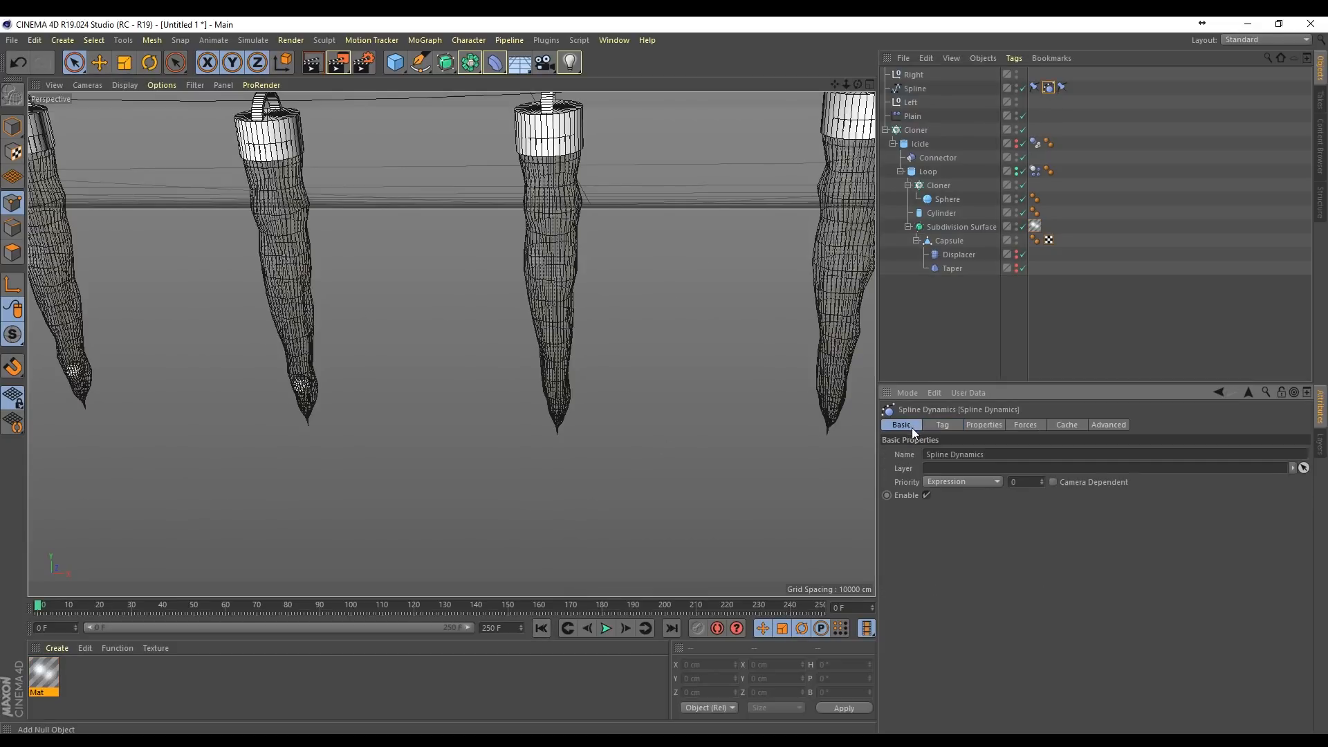
click(927, 496)
click(607, 628)
scroll(556, 452, down, 10)
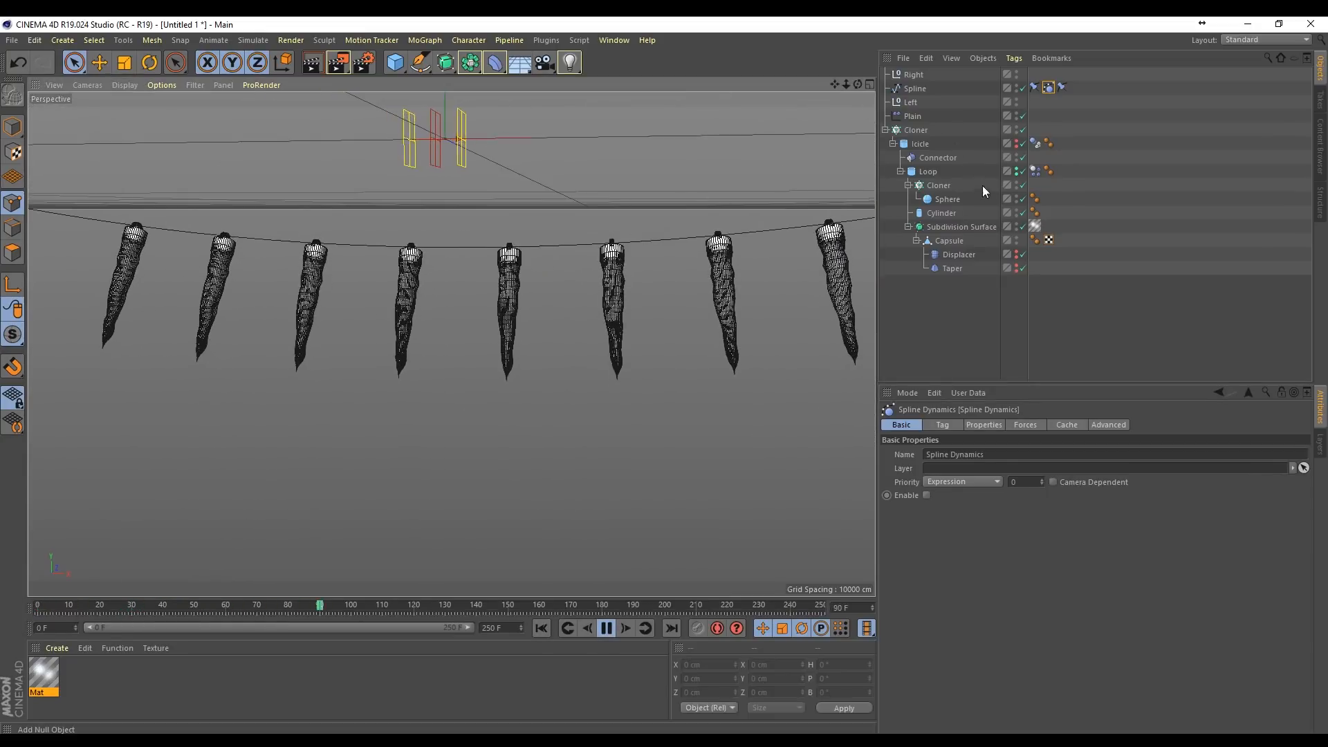
Step: Stop the simulation, rewind to the first frame, and move the Plain effector into the Loop object's hierarchy
click(907, 116)
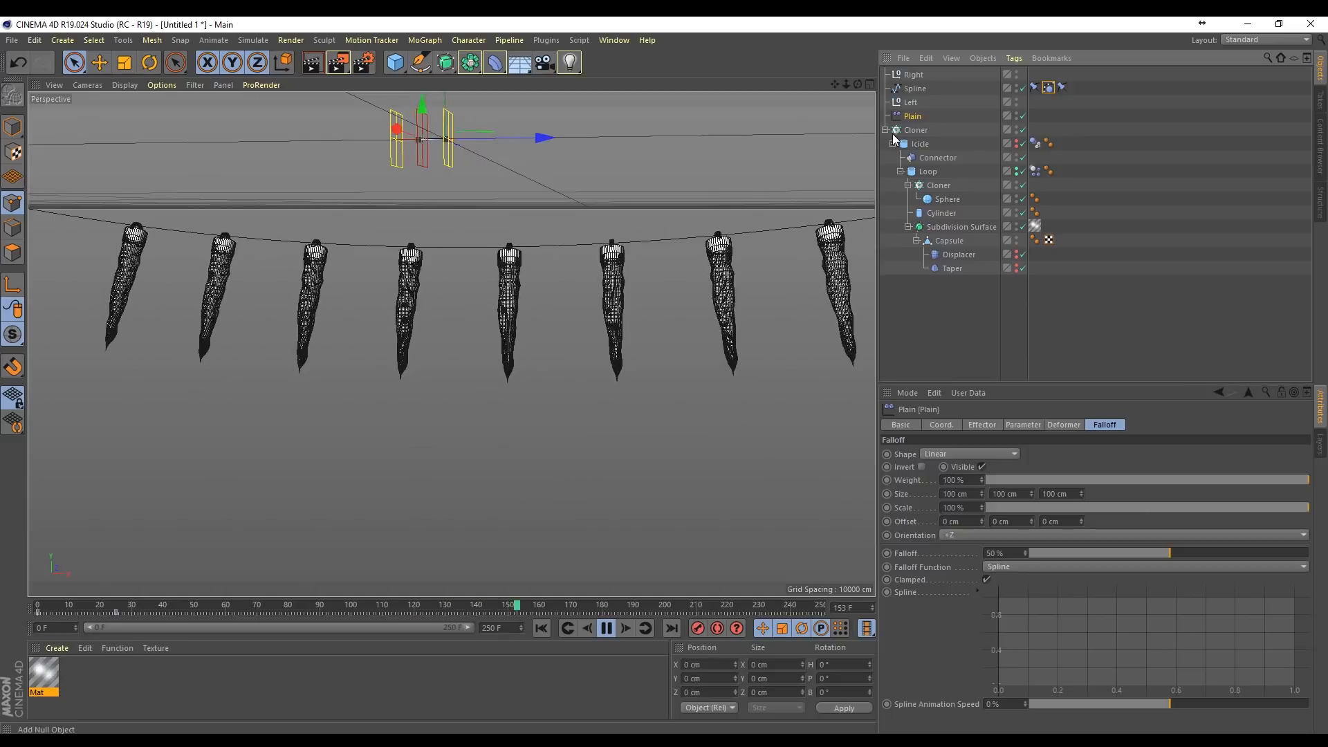
click(607, 628)
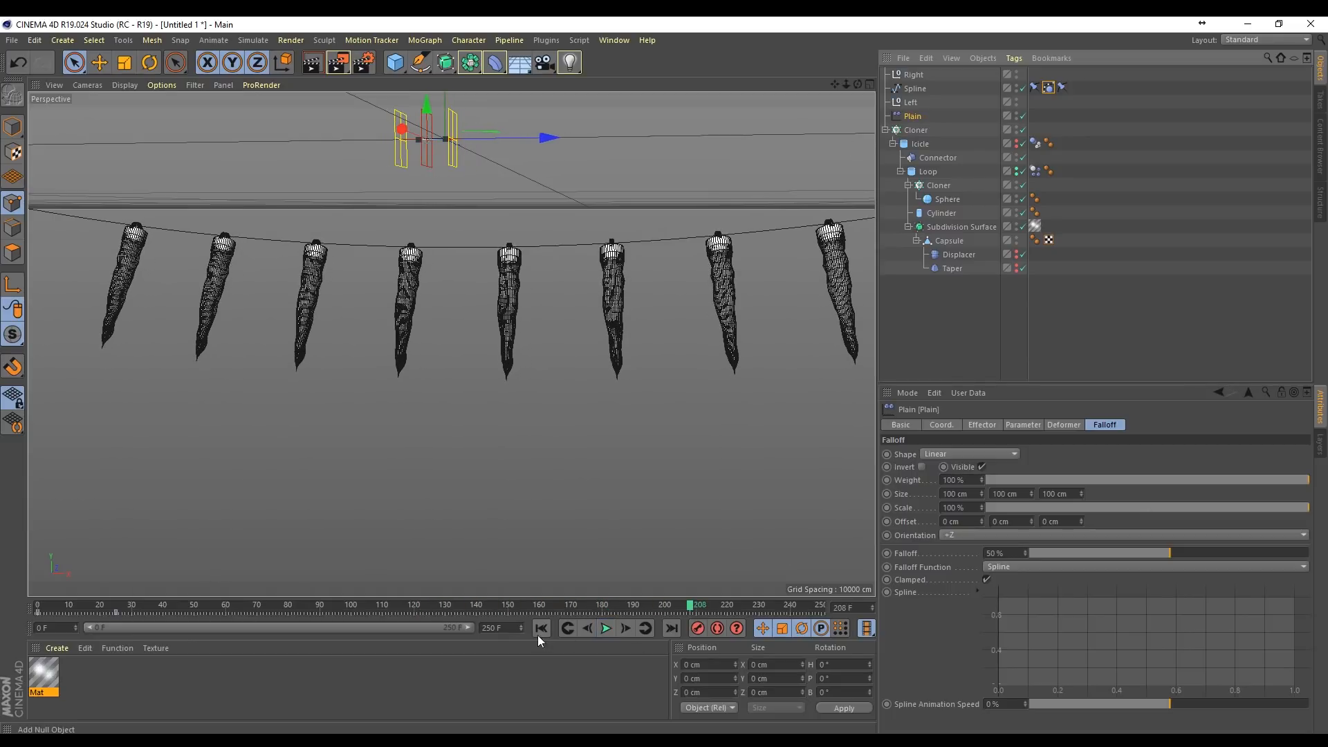
click(538, 629)
mouse_move(912, 116)
mouse_down()
mouse_move(950, 242)
mouse_move(933, 179)
mouse_up()
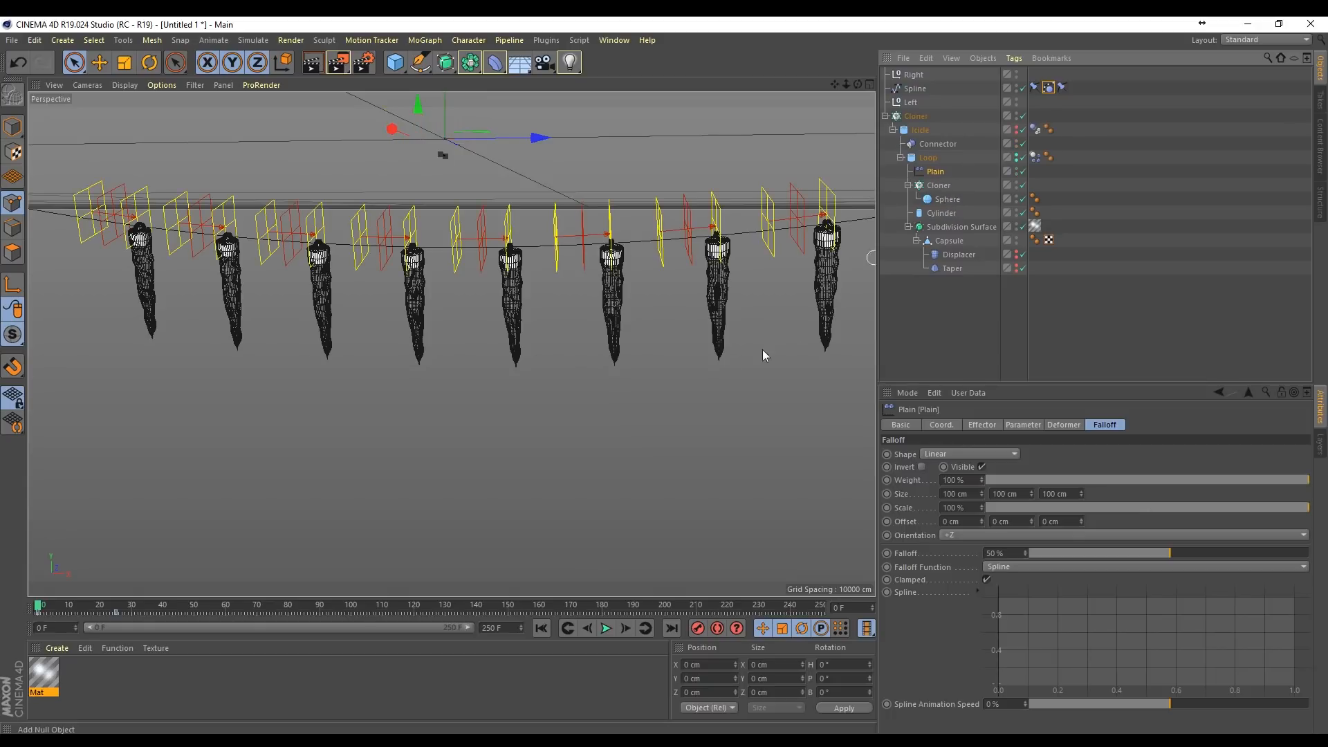
Step: Play the simulation to examine how the icicles swing with the nested Plain effector, and rewind to the first frame
click(606, 628)
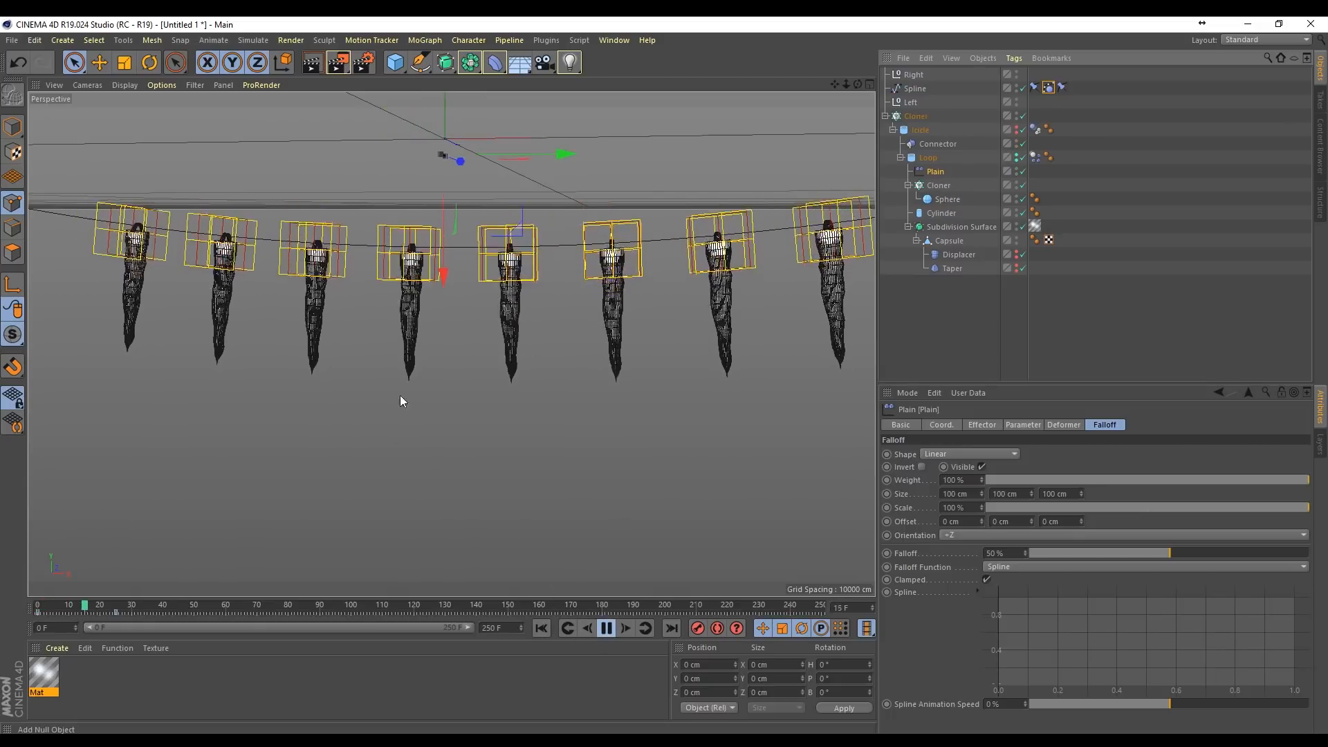
alt+right_drag(430, 372, 553, 339)
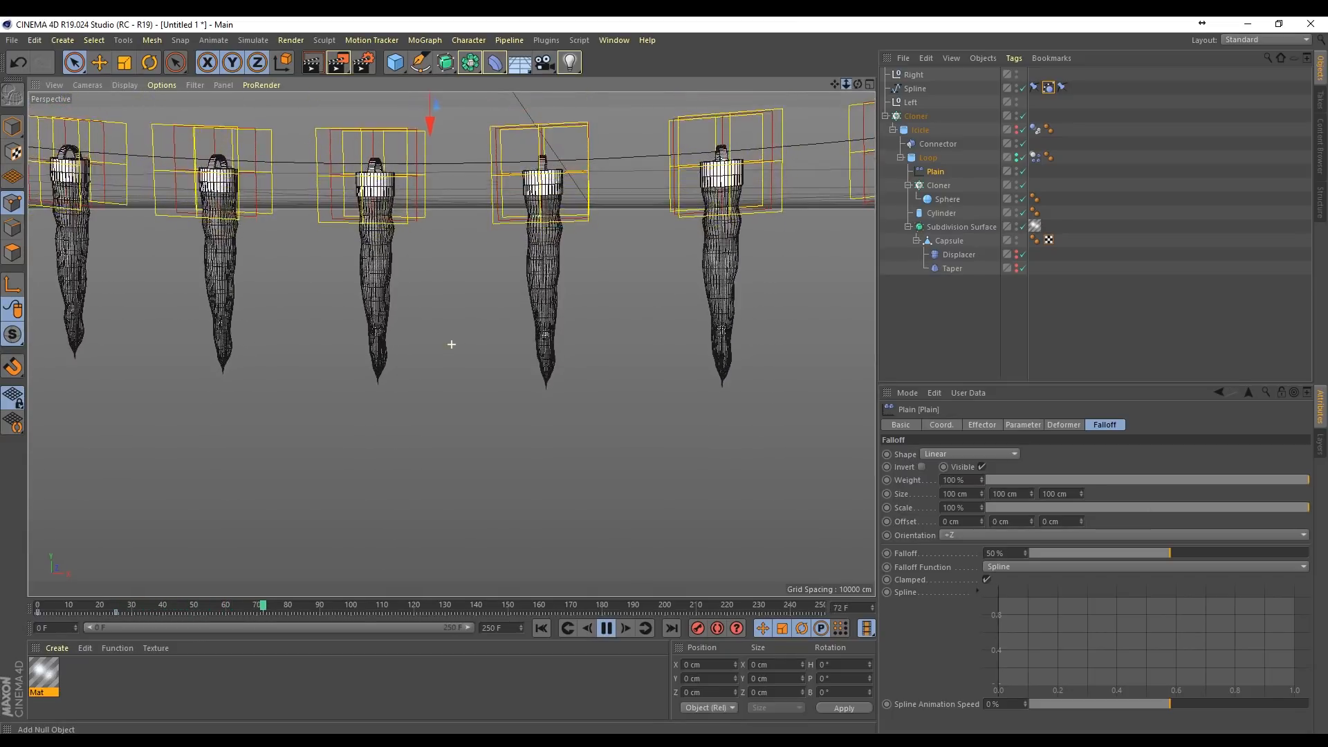
scroll(451, 342, up, 5)
drag(835, 83, 769, 108)
click(607, 628)
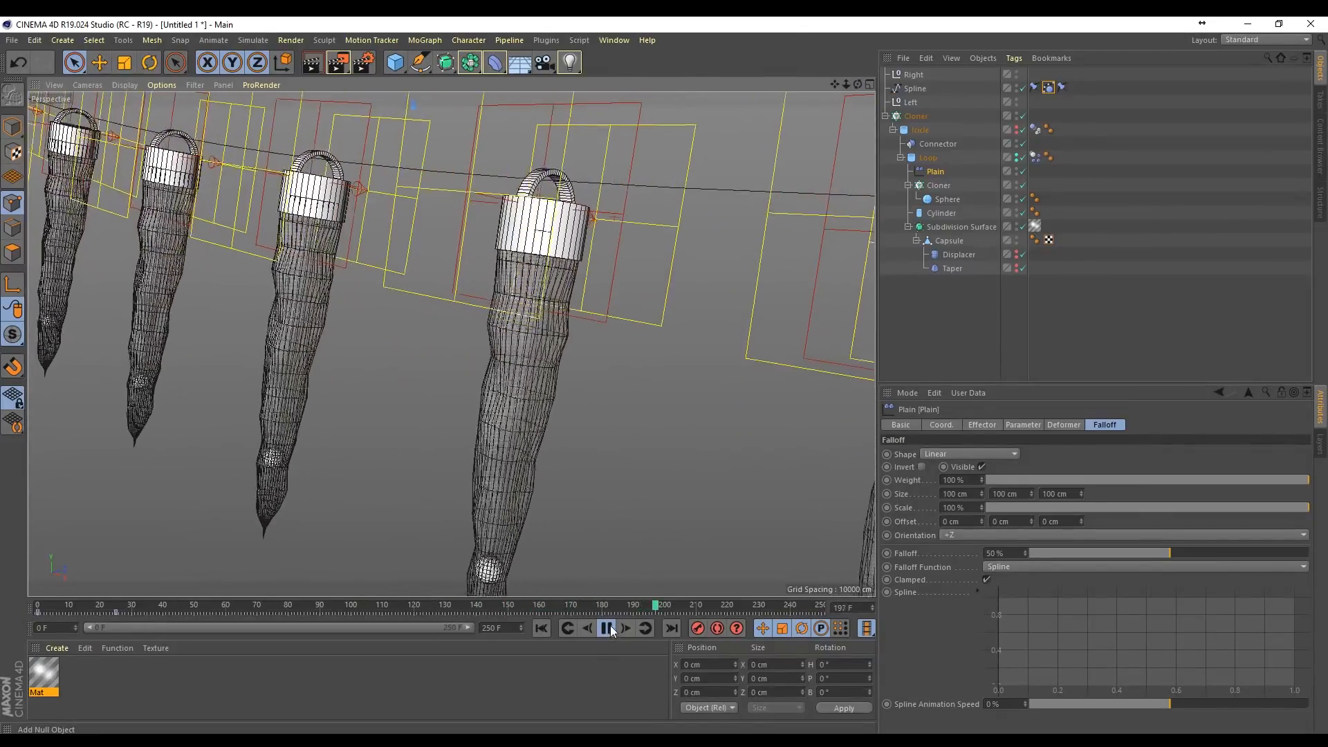
click(541, 627)
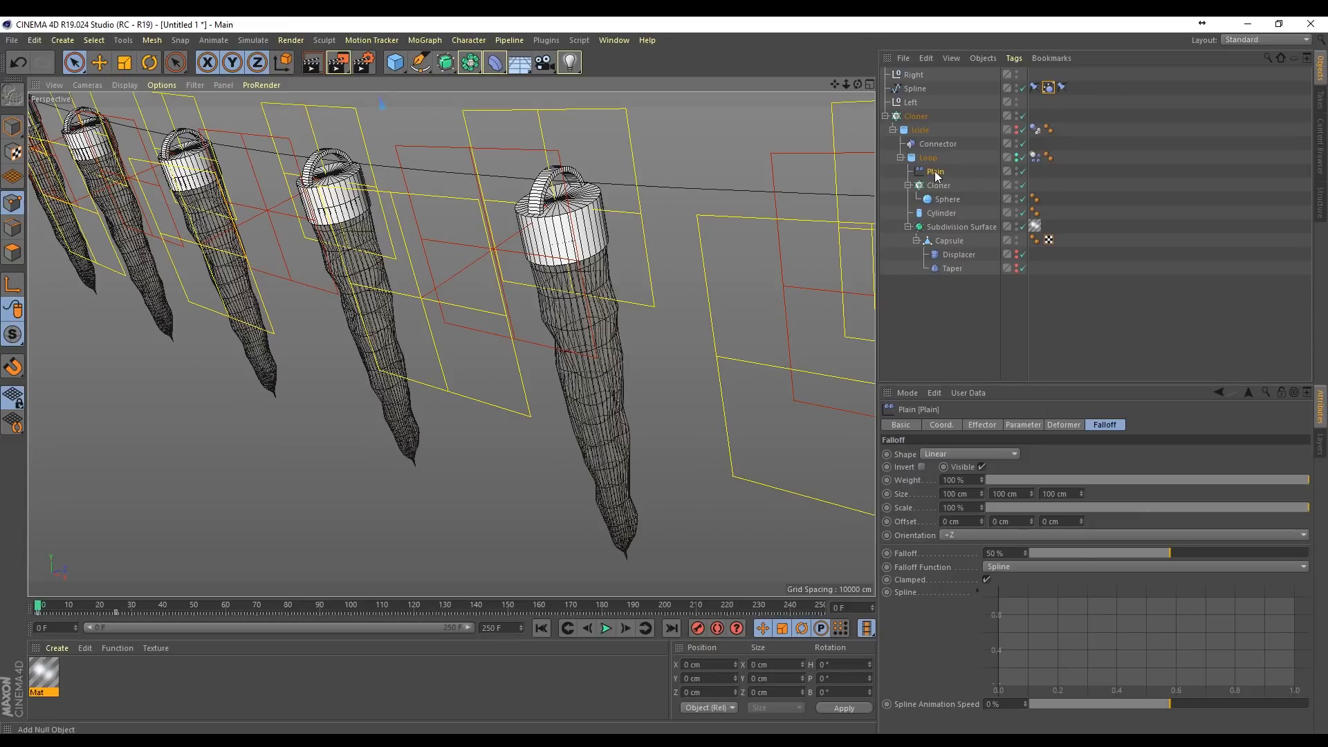
Step: Re-enable the Spline Dynamics tag and play the simulation to check the icicles' motion from several angles
click(1048, 87)
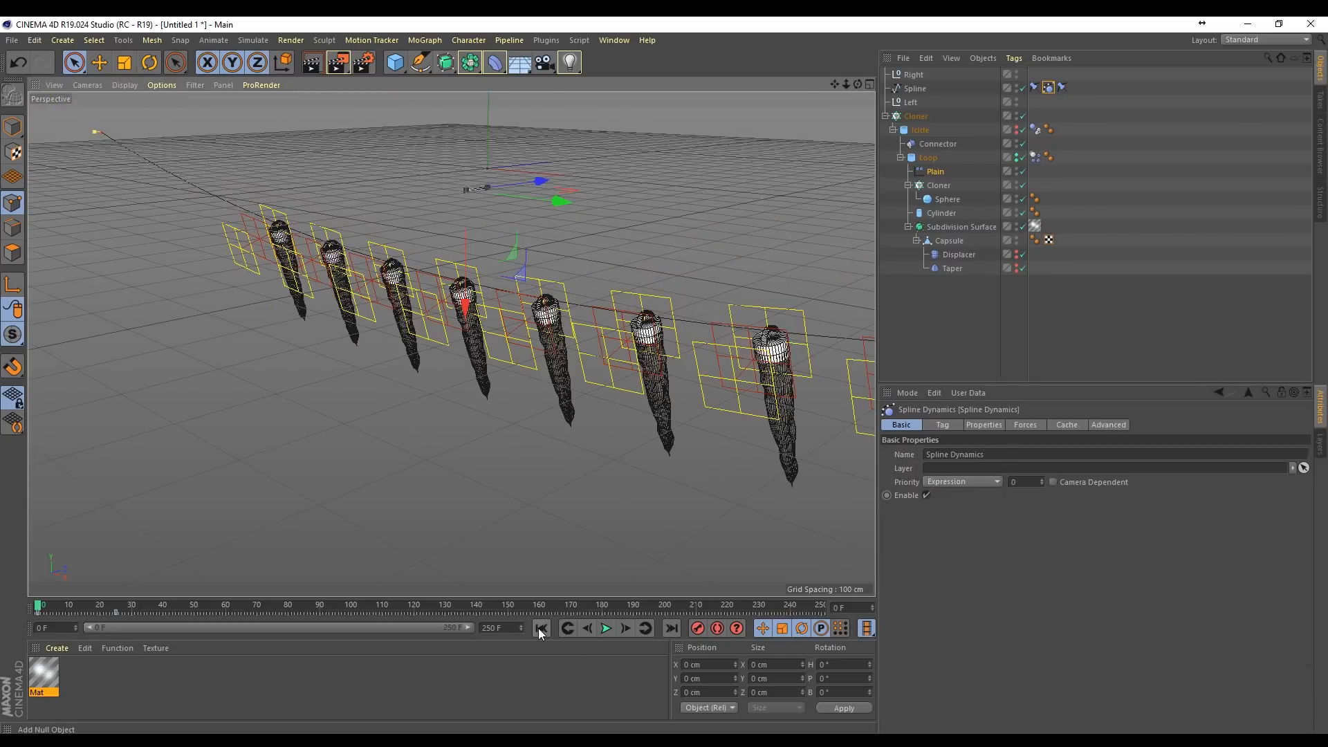
click(606, 628)
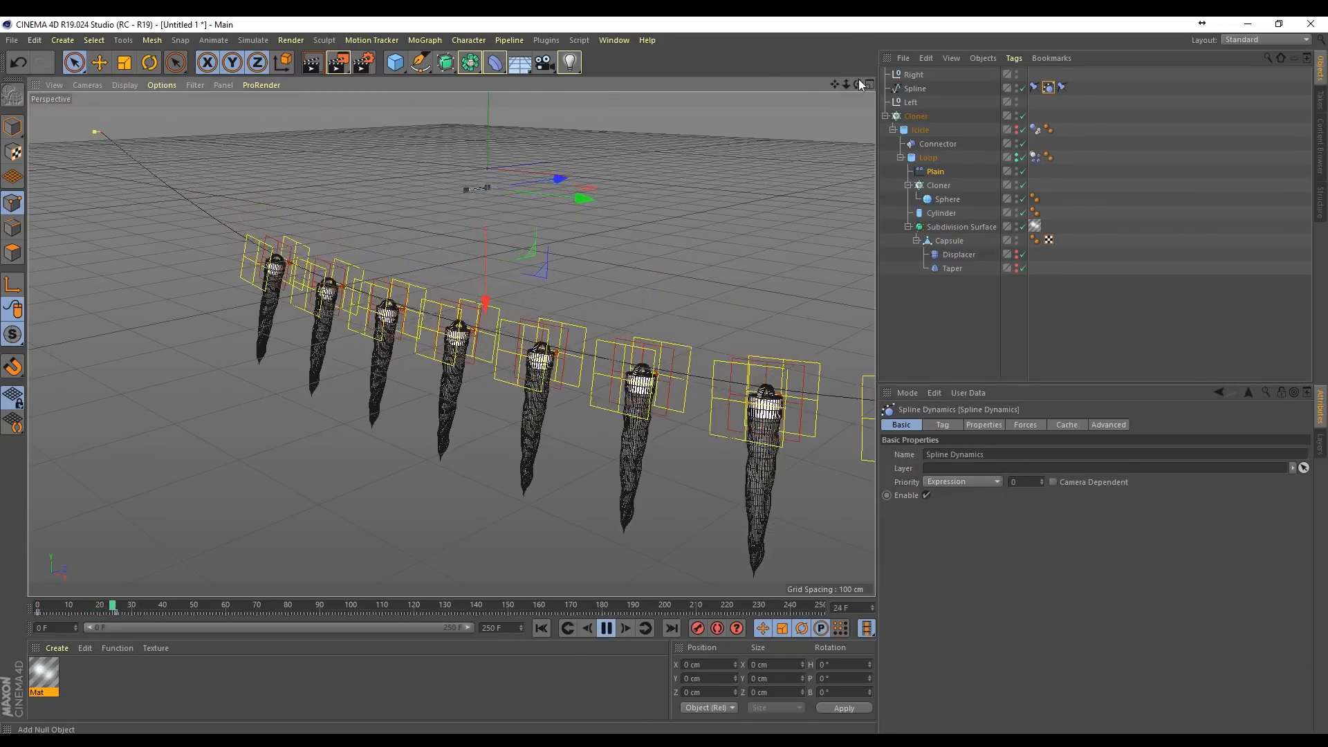
drag(857, 83, 799, 147)
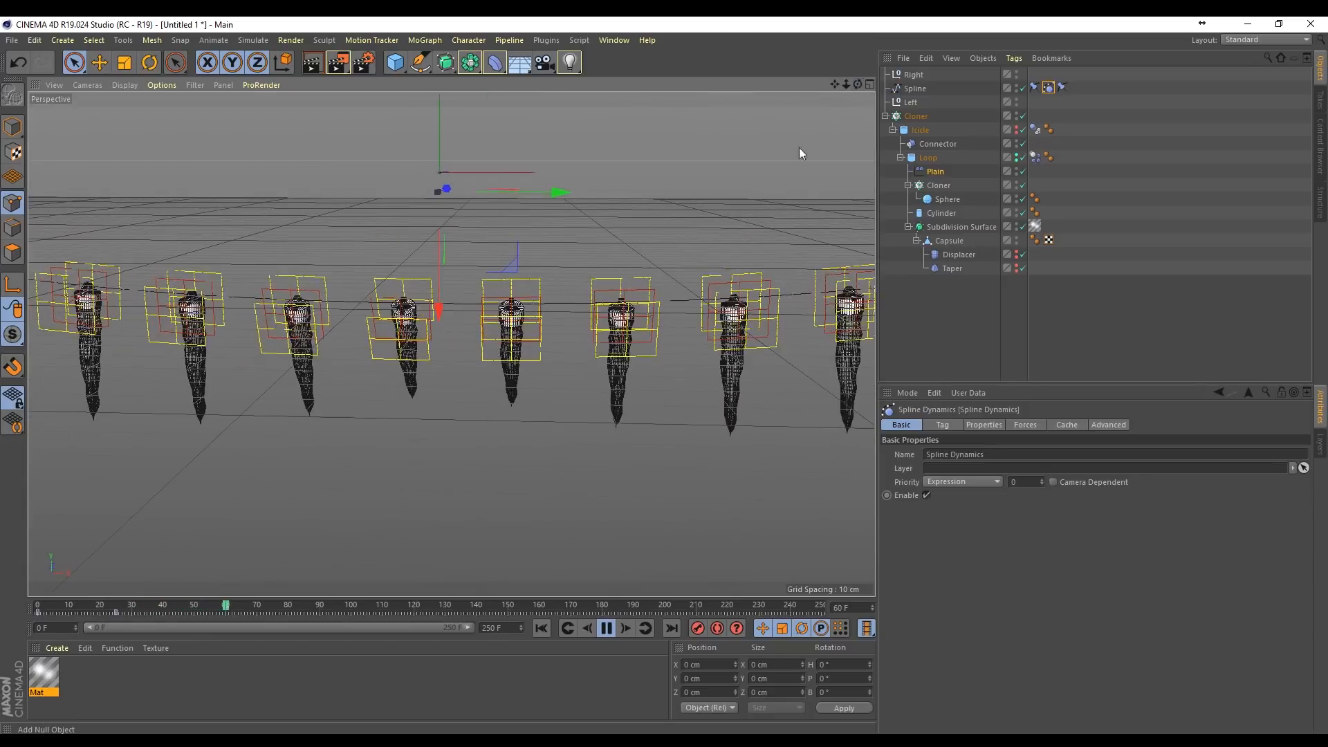
scroll(507, 384, up, 3)
drag(857, 84, 678, 159)
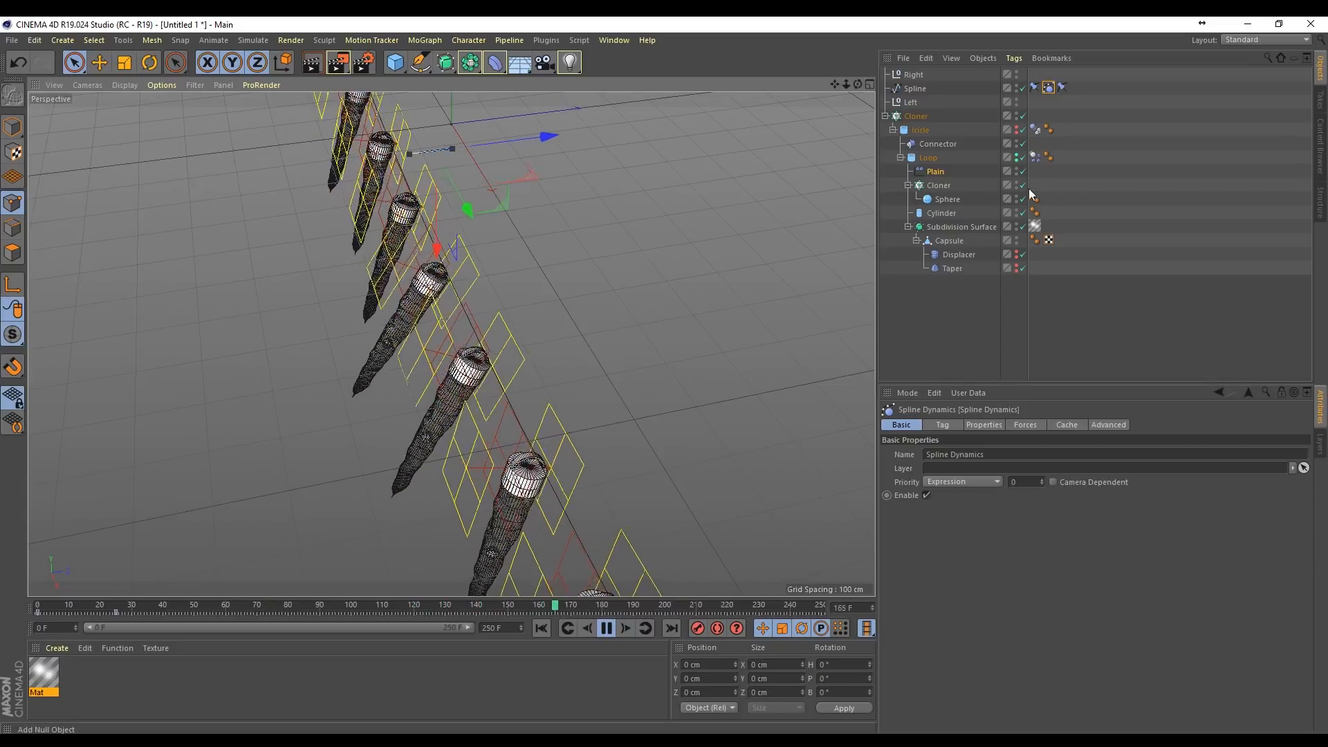
Step: Move the Plain effector's second keyframe to frame 16 and check the faster motion during playback
click(941, 172)
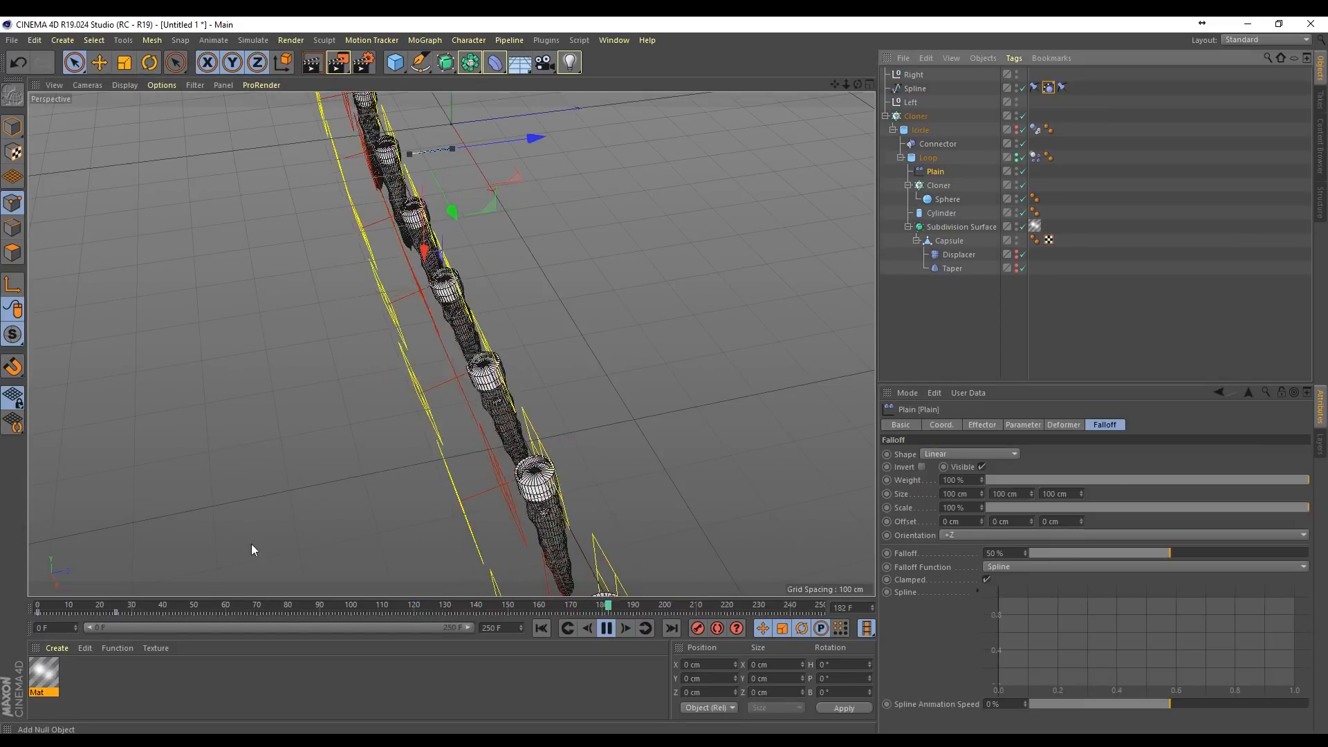
click(112, 613)
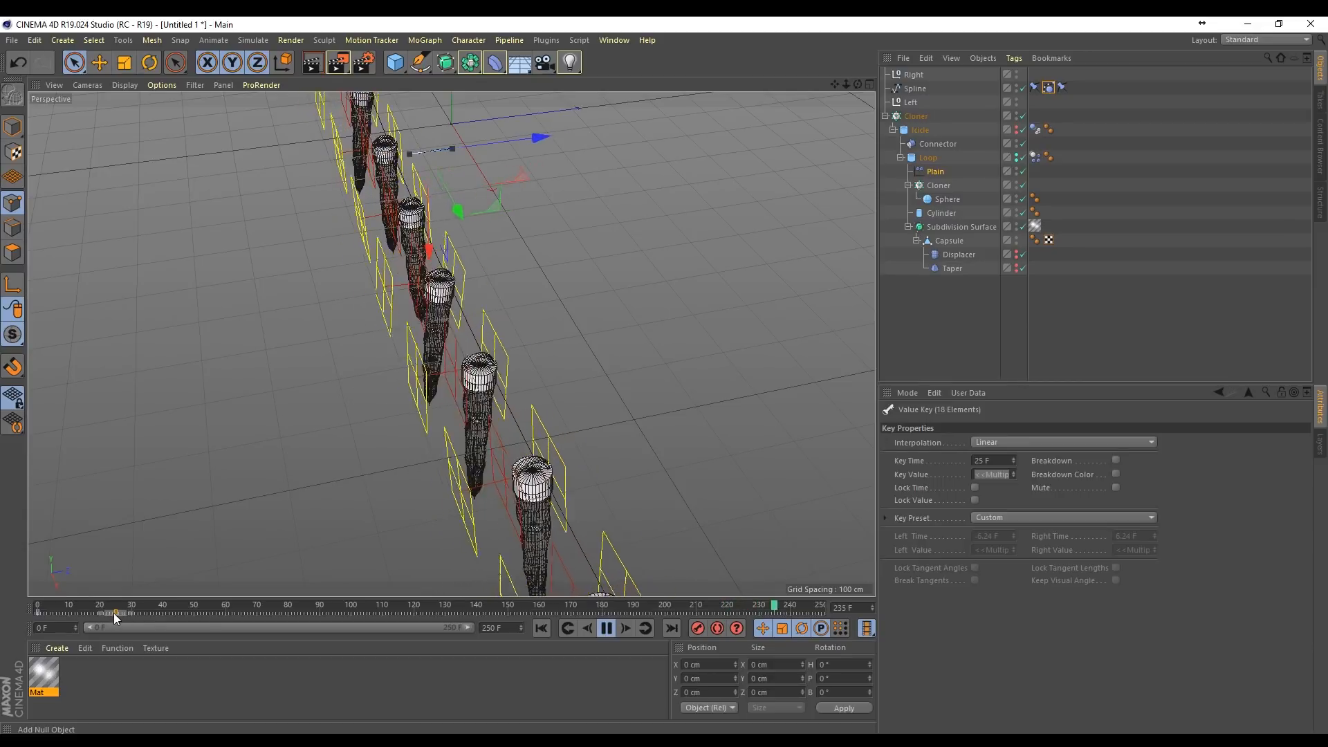
drag(113, 612, 89, 616)
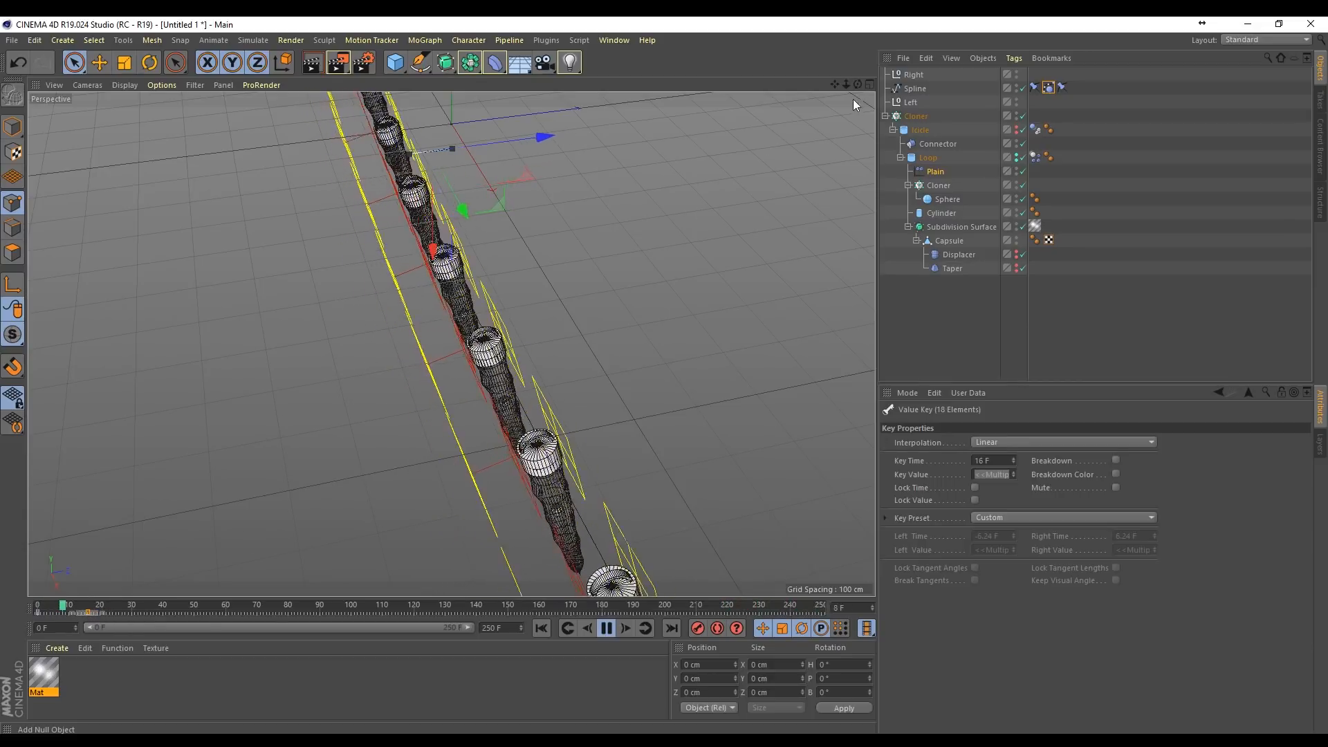
drag(857, 84, 851, 138)
mouse_move(850, 85)
mouse_down()
mouse_move(848, 97)
mouse_move(845, 85)
mouse_up()
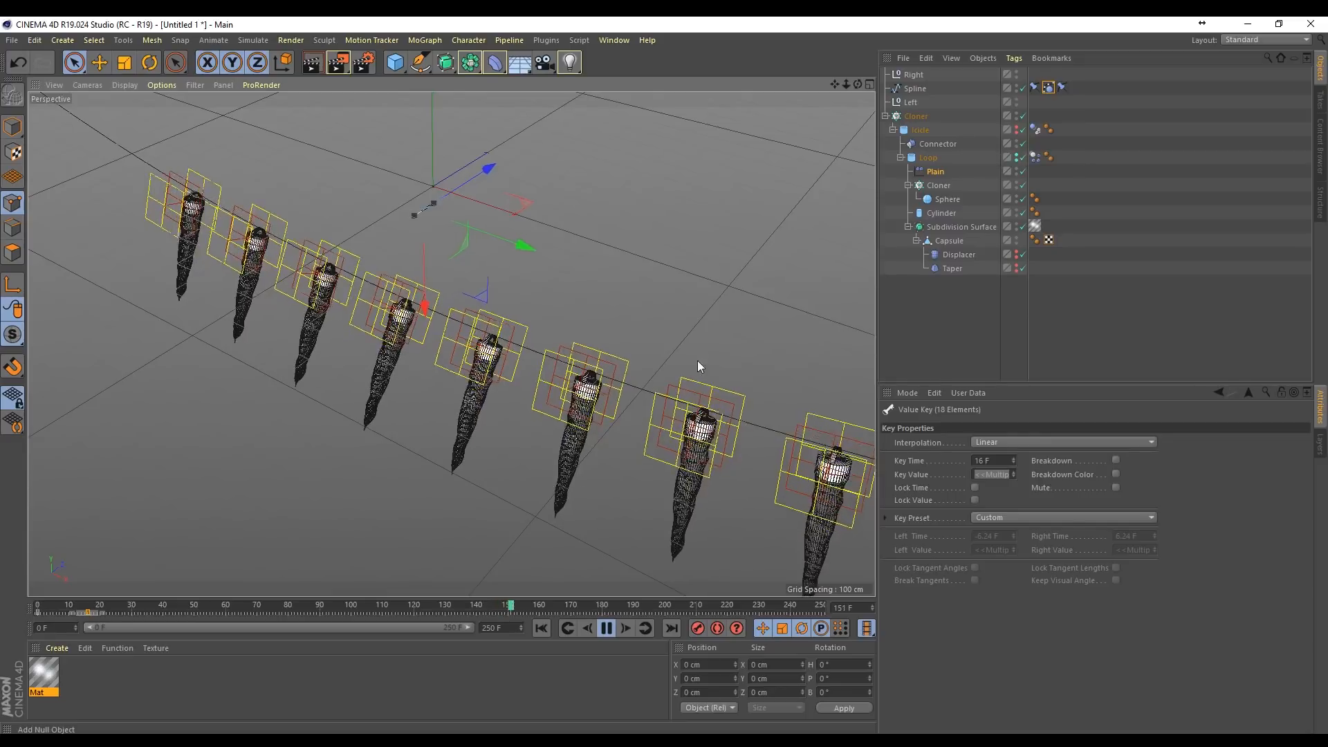
Step: Disable the Plain effector while the simulation plays, view the string from the front, and clear the object selection
click(1021, 172)
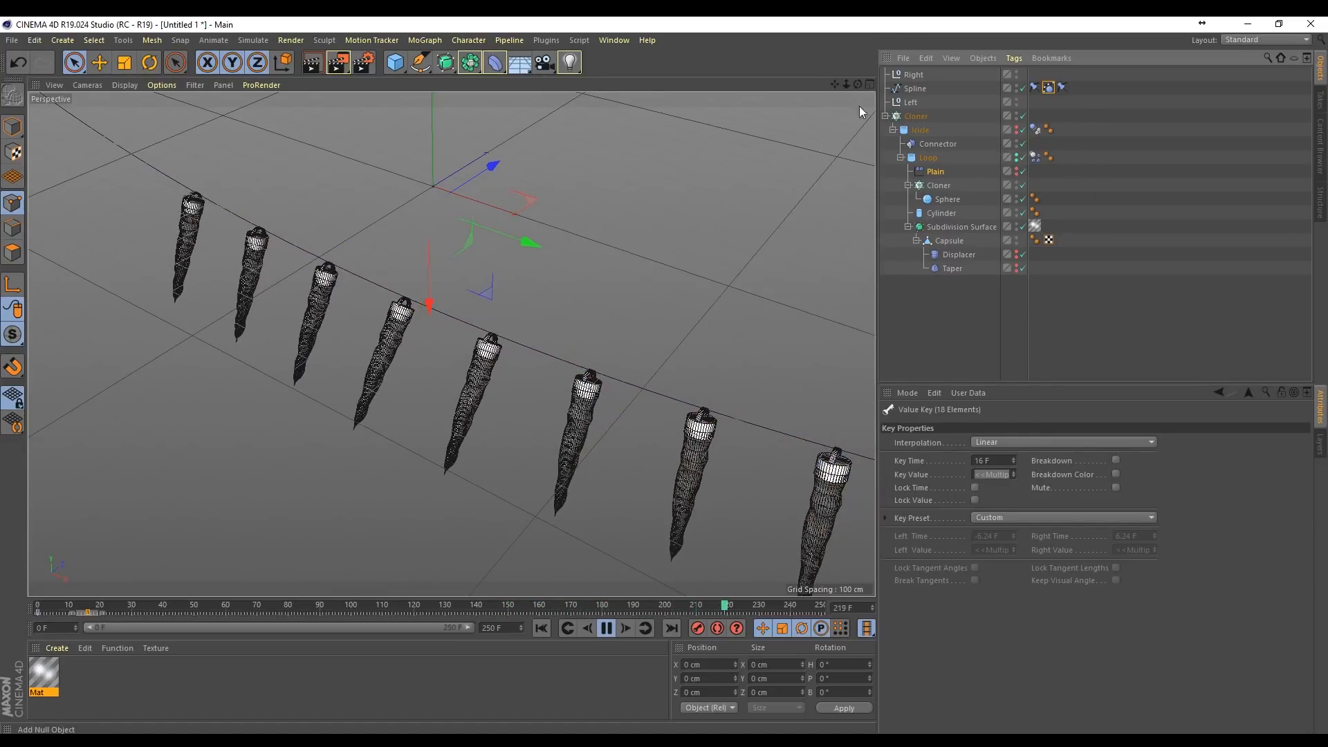
mouse_move(858, 84)
mouse_down()
mouse_move(968, 31)
mouse_move(857, 84)
mouse_up()
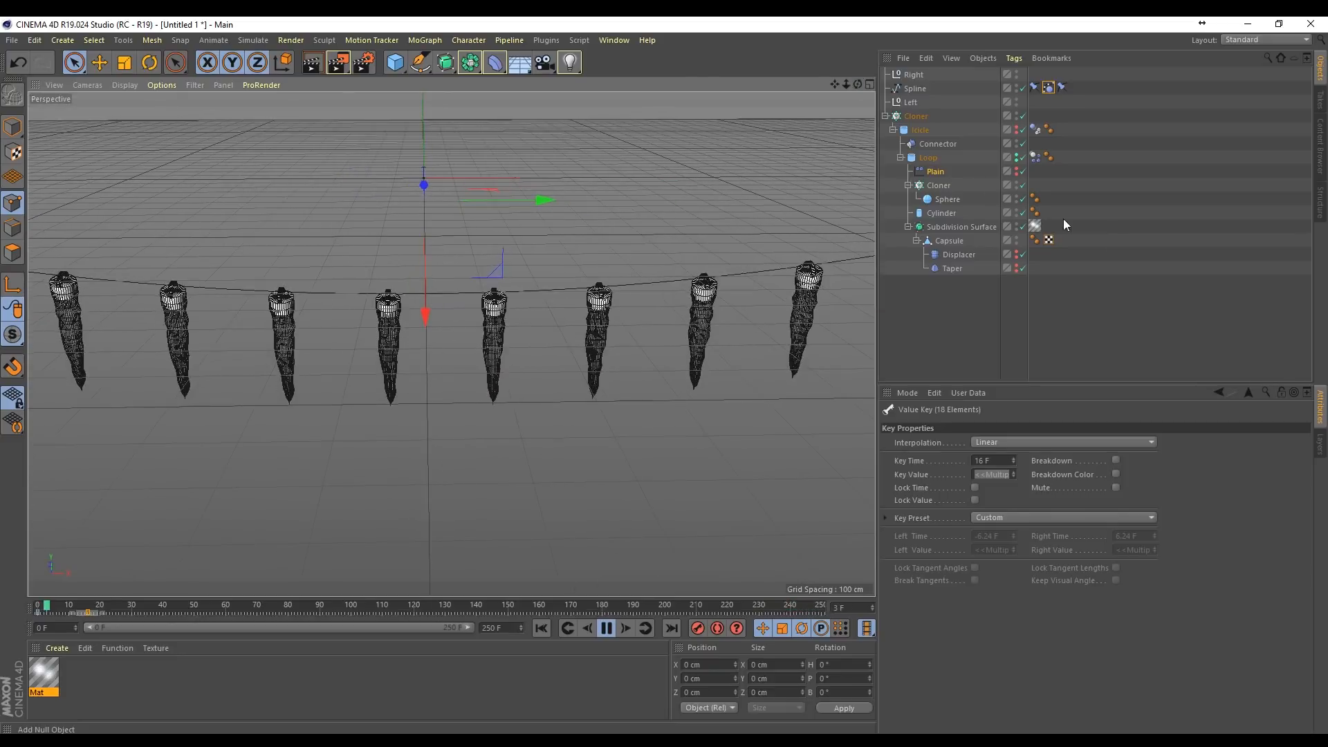
click(1157, 290)
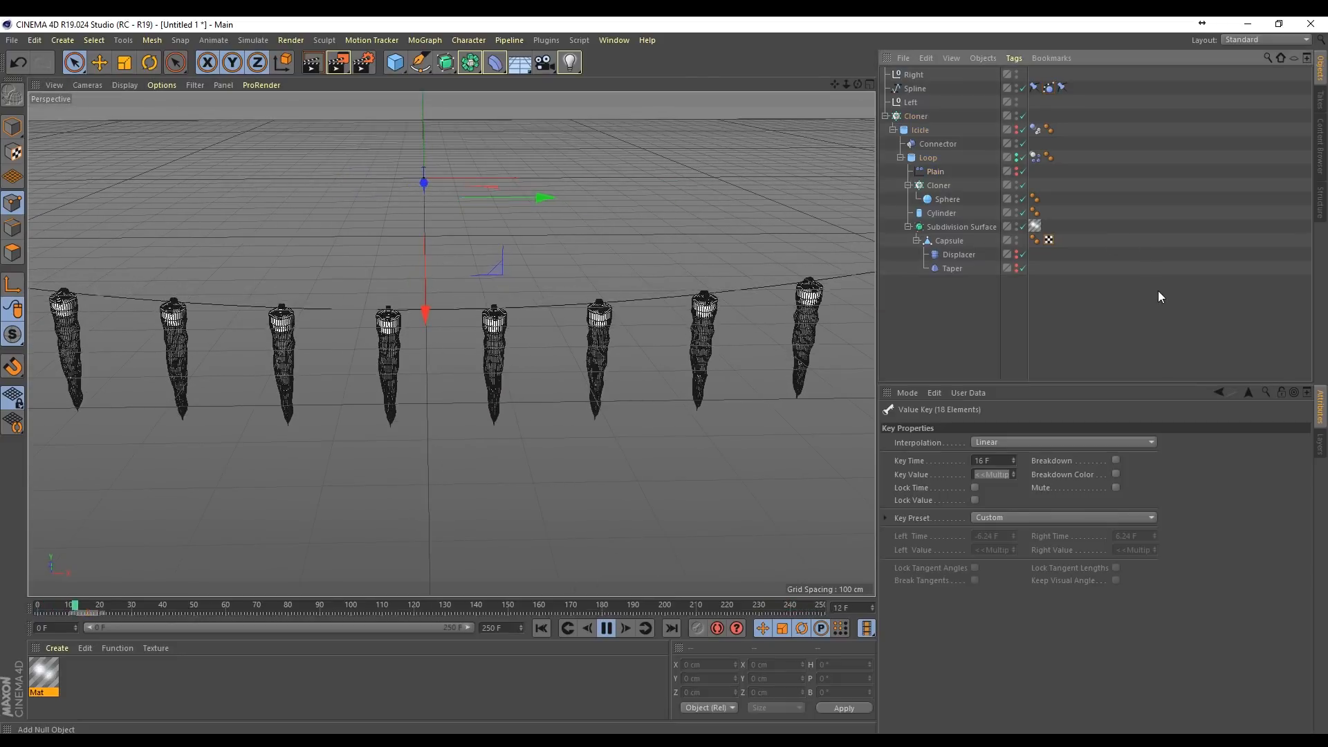
Step: Stop and rewind the simulation, add a Shader effector to the main icicle Cloner, and frame the string in view
click(605, 628)
click(540, 628)
scroll(560, 368, up, 3)
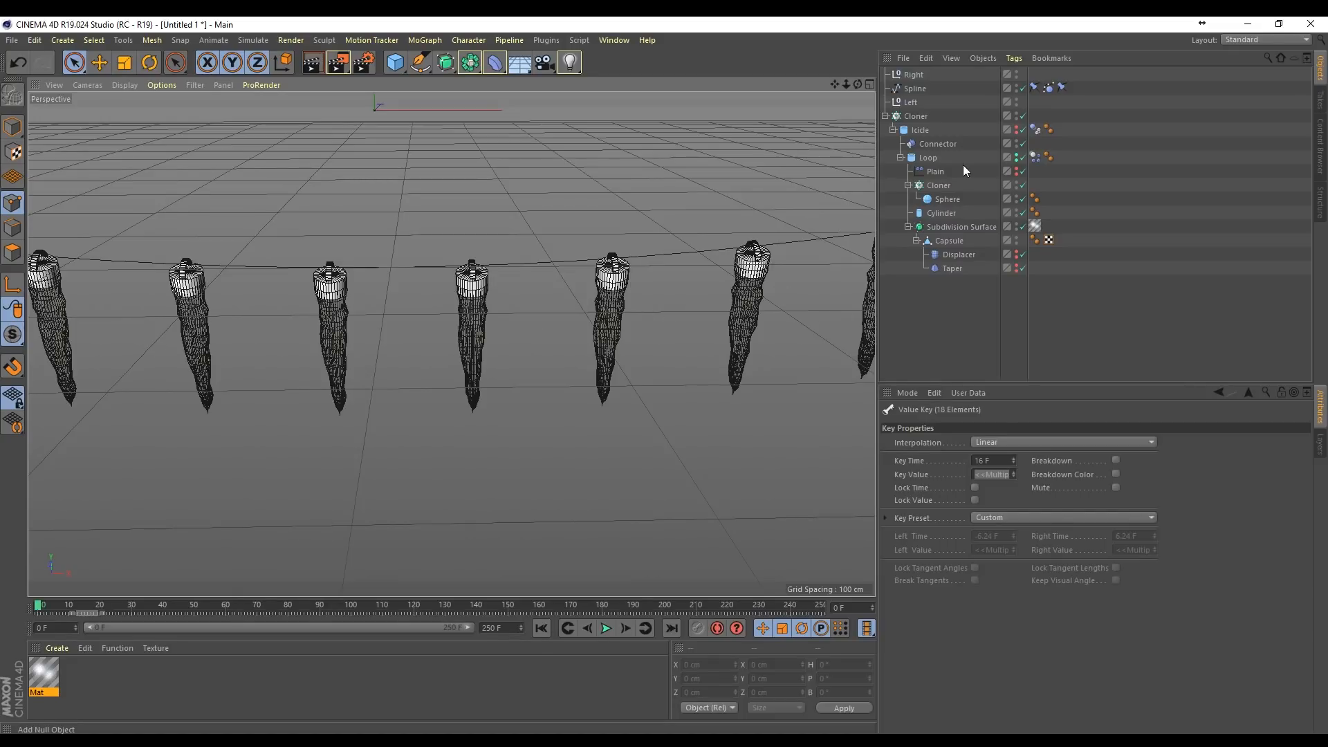
click(916, 116)
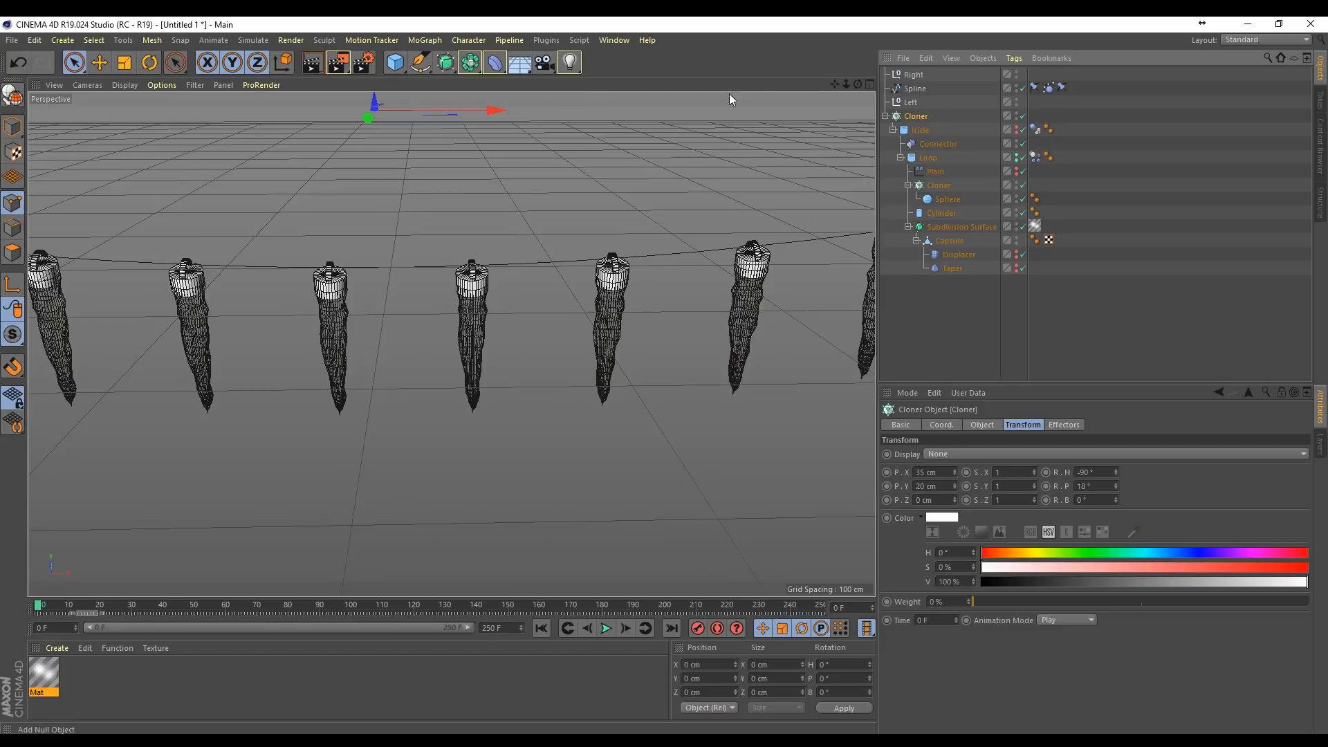
click(424, 40)
mouse_move(525, 61)
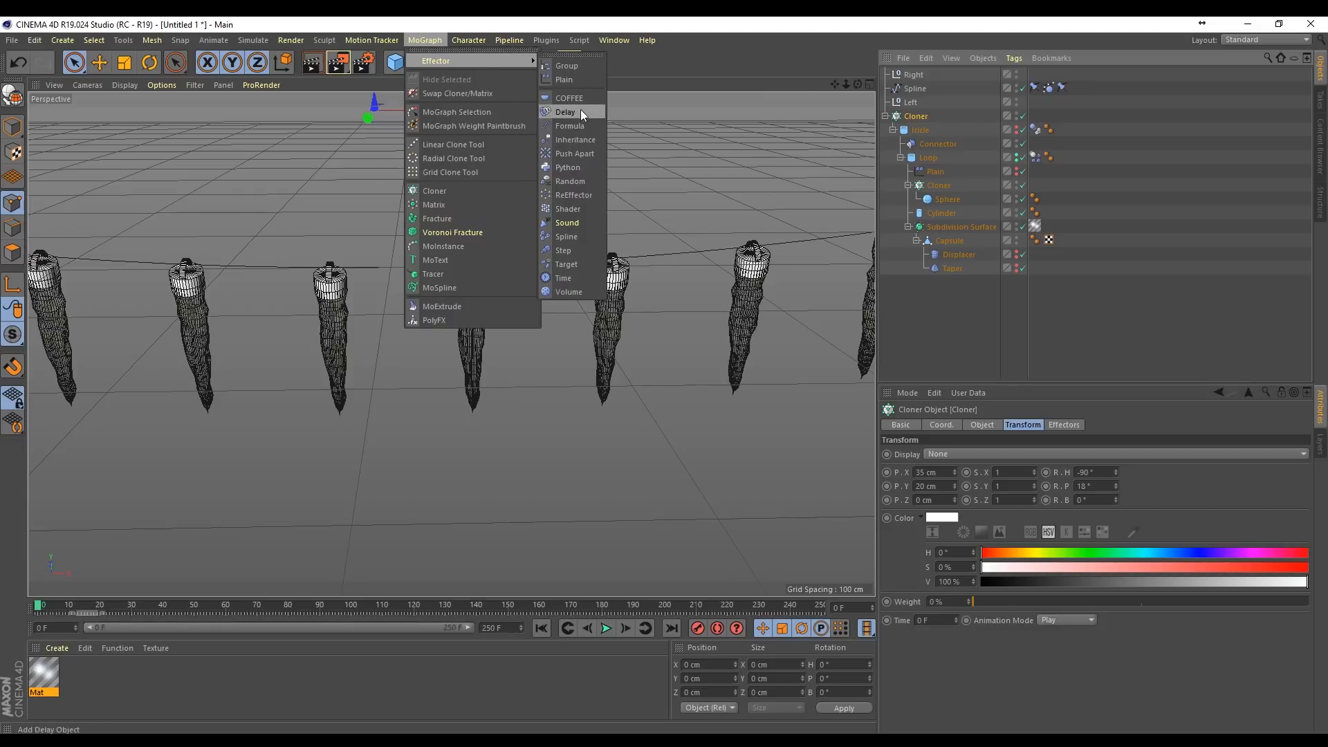
click(574, 210)
click(911, 130)
key(o)
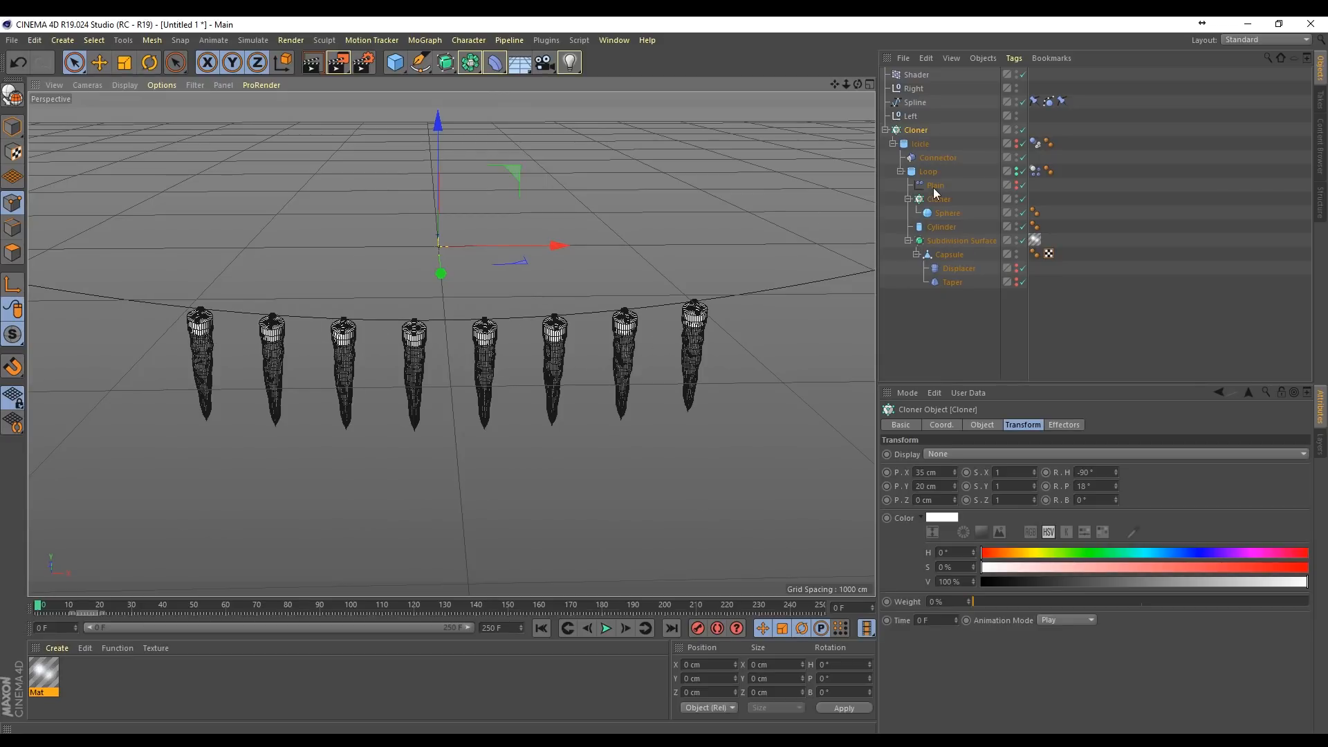
Step: Disable scaling in the Shader effector, set its color mode to Off, and set the time offset to 25 frames
click(916, 76)
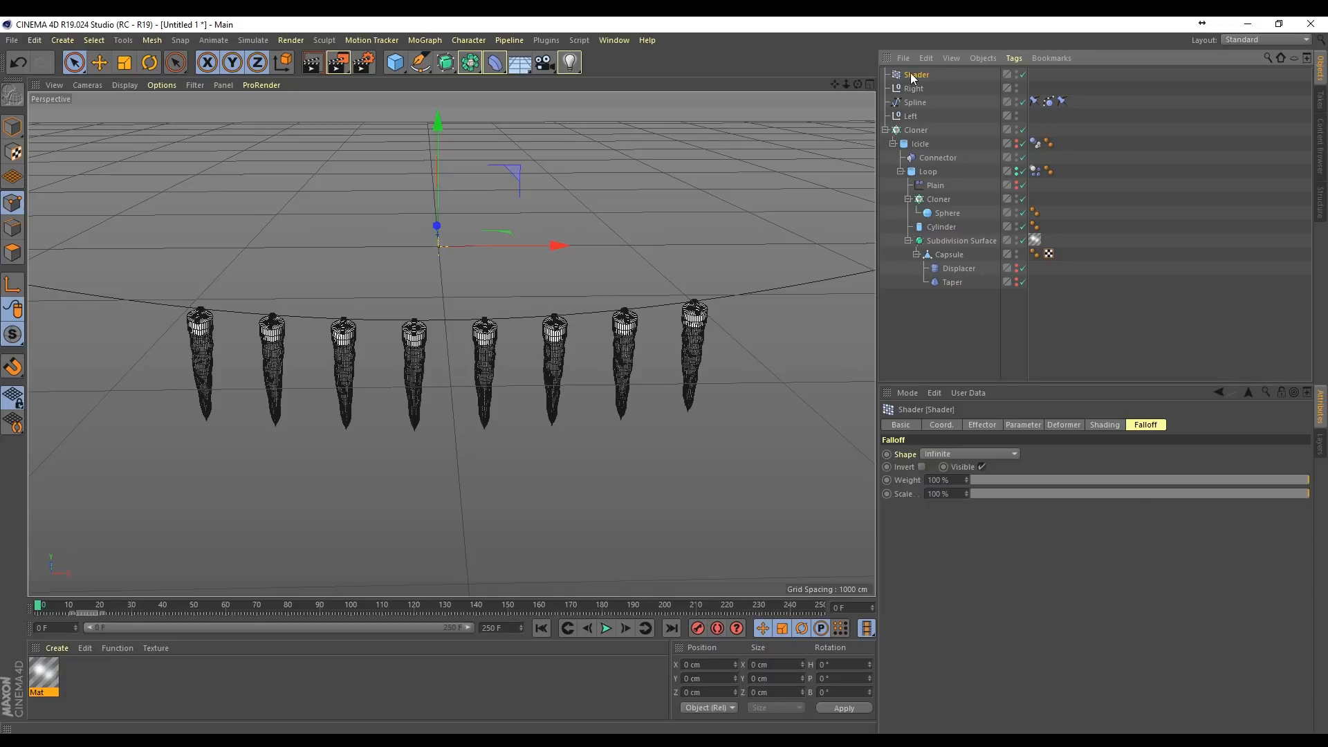
click(1022, 424)
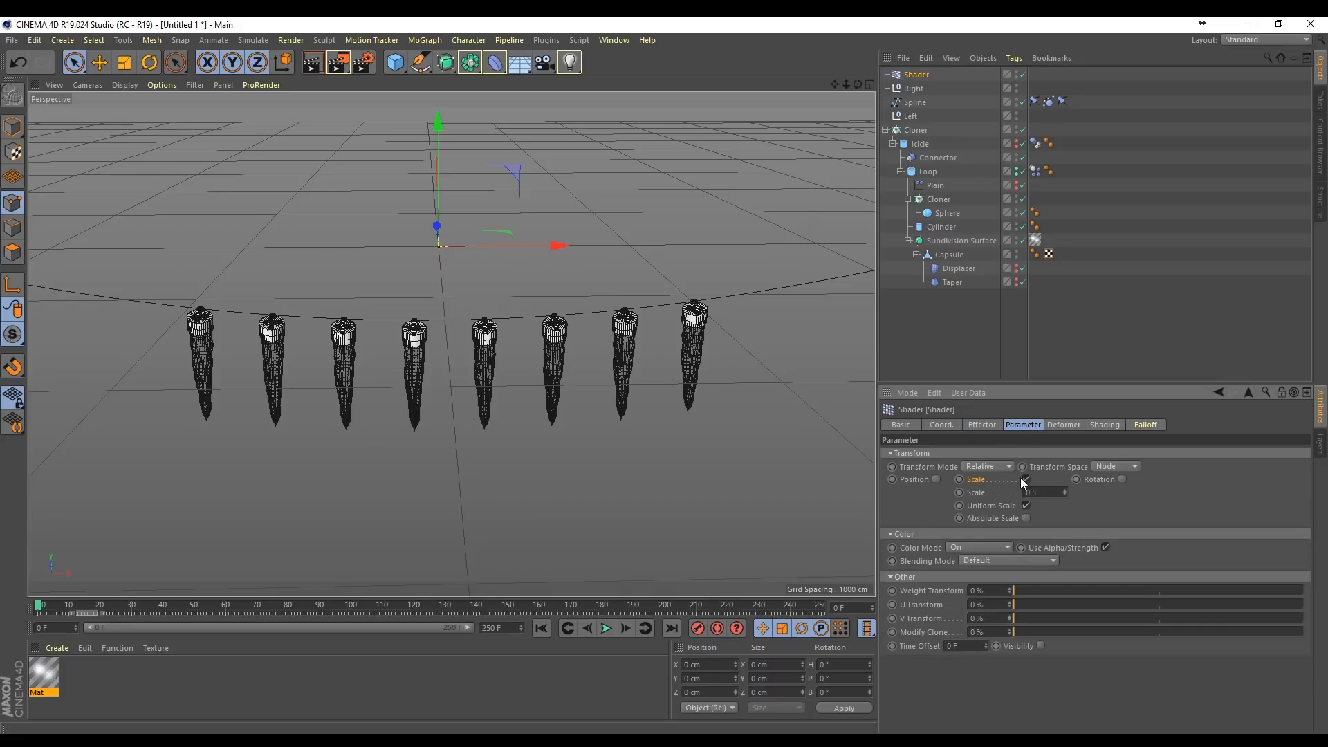
click(1026, 479)
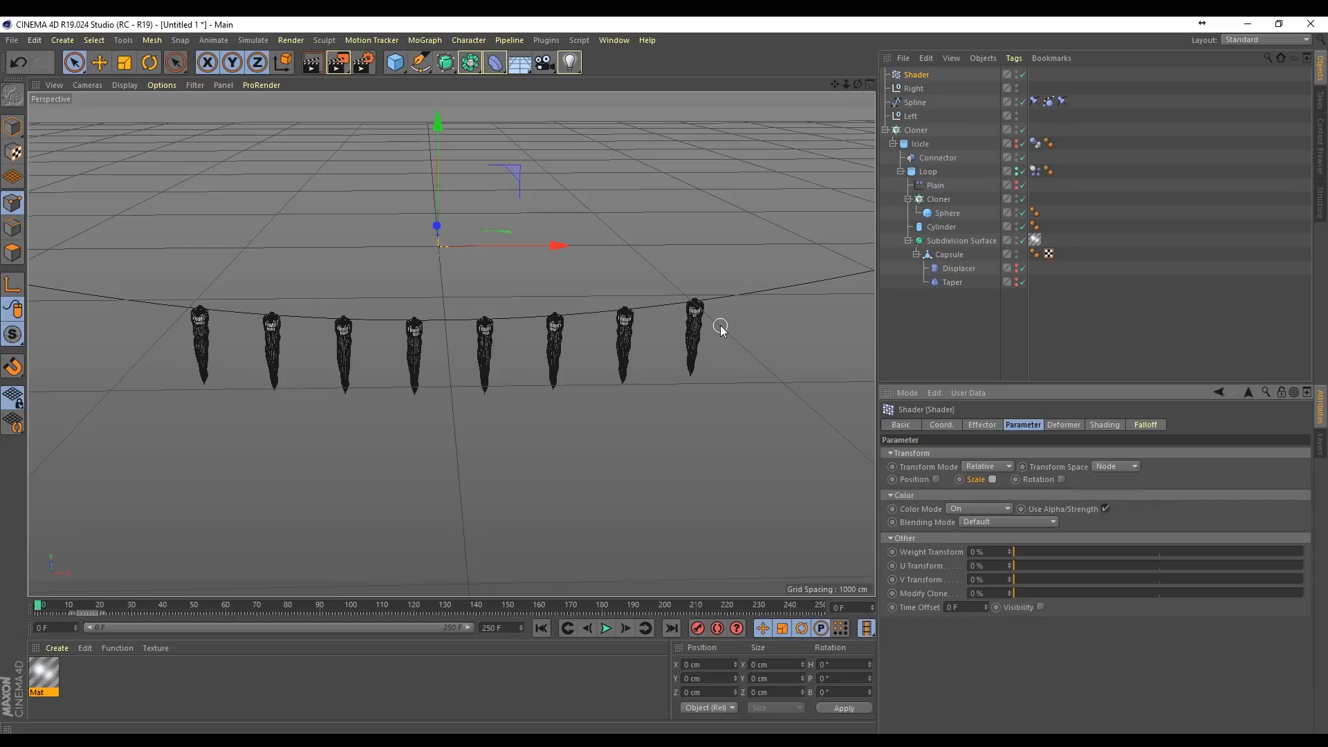
click(970, 508)
click(969, 529)
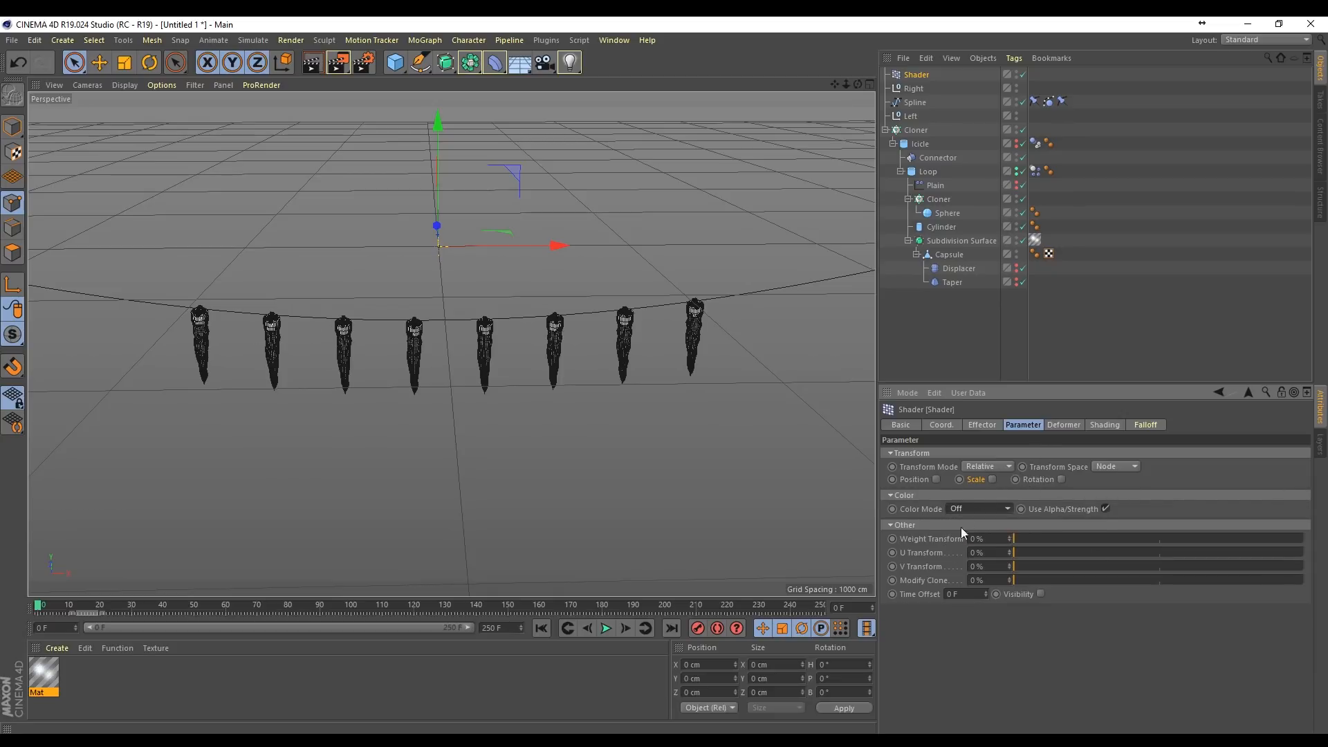
click(976, 595)
text(25)
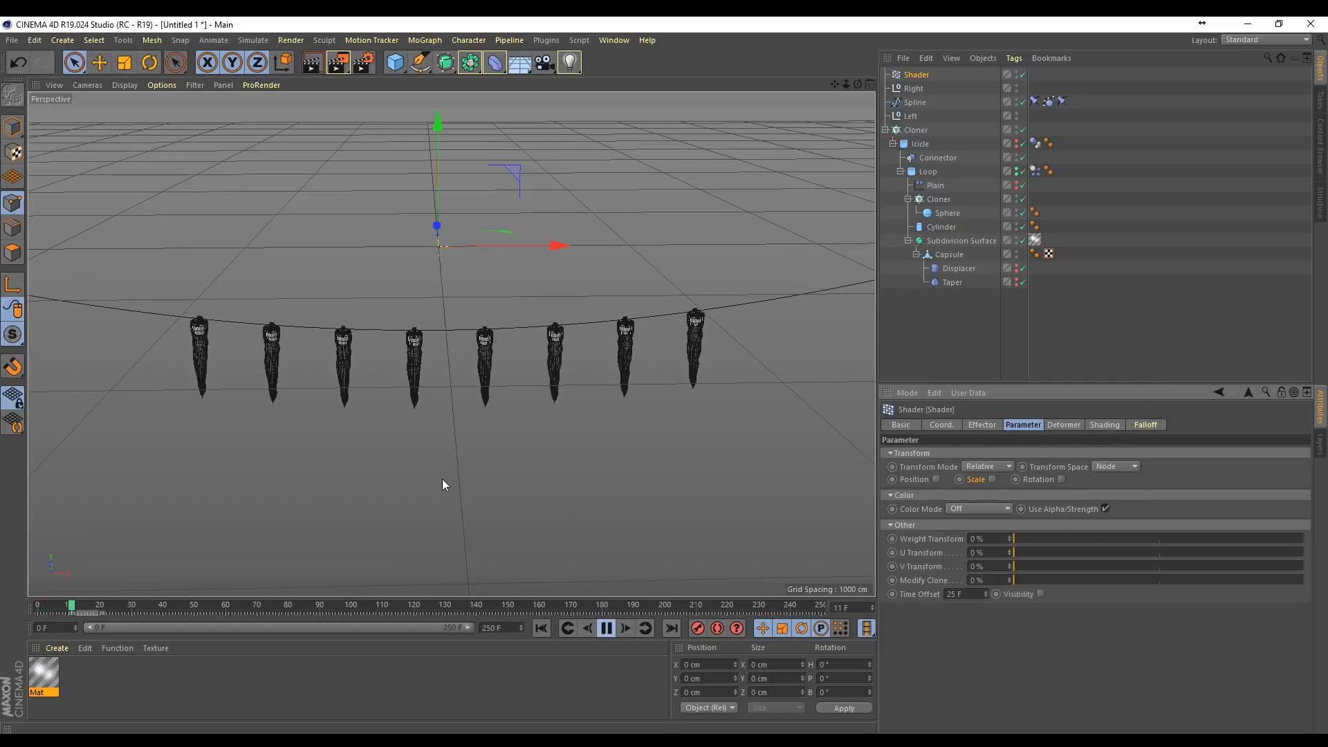
Step: Examine the icicles' offset motion during playback with the Plain effector shown, from the front and from above
alt+right_drag(424, 450, 598, 237)
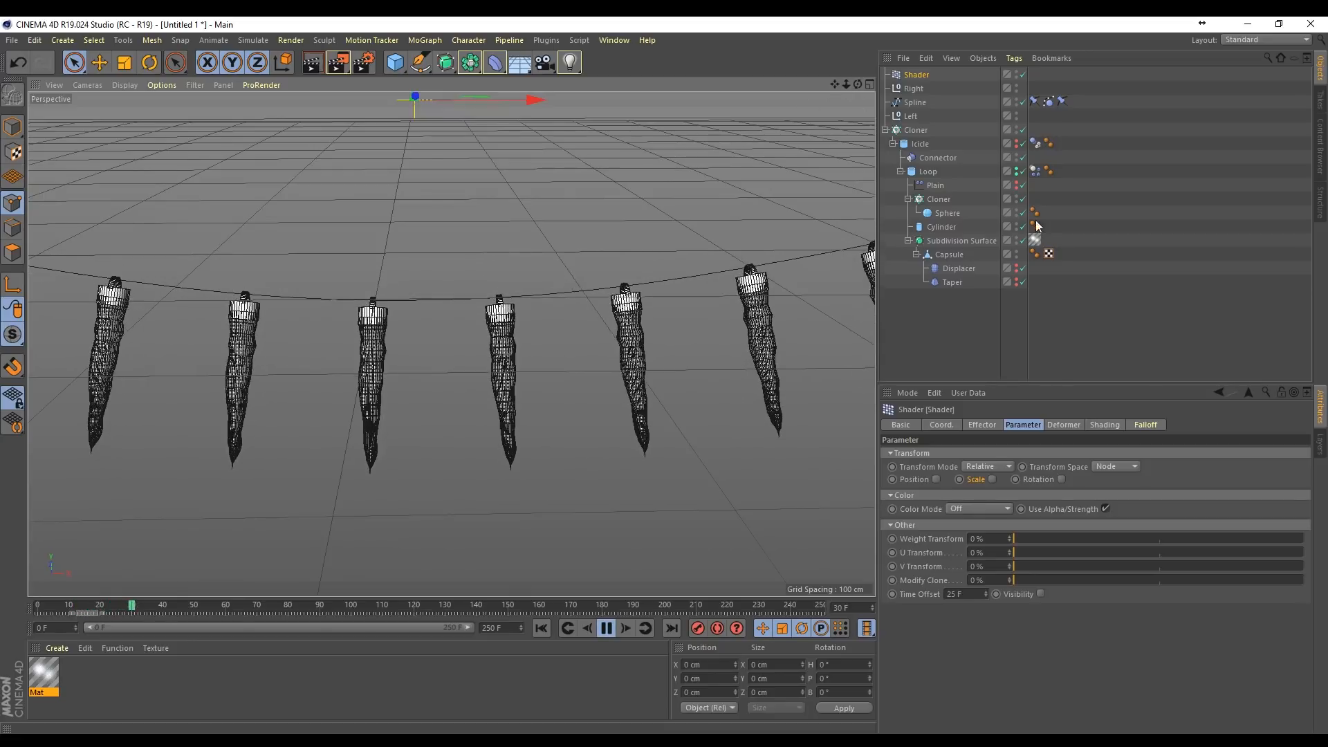
scroll(448, 308, down, 4)
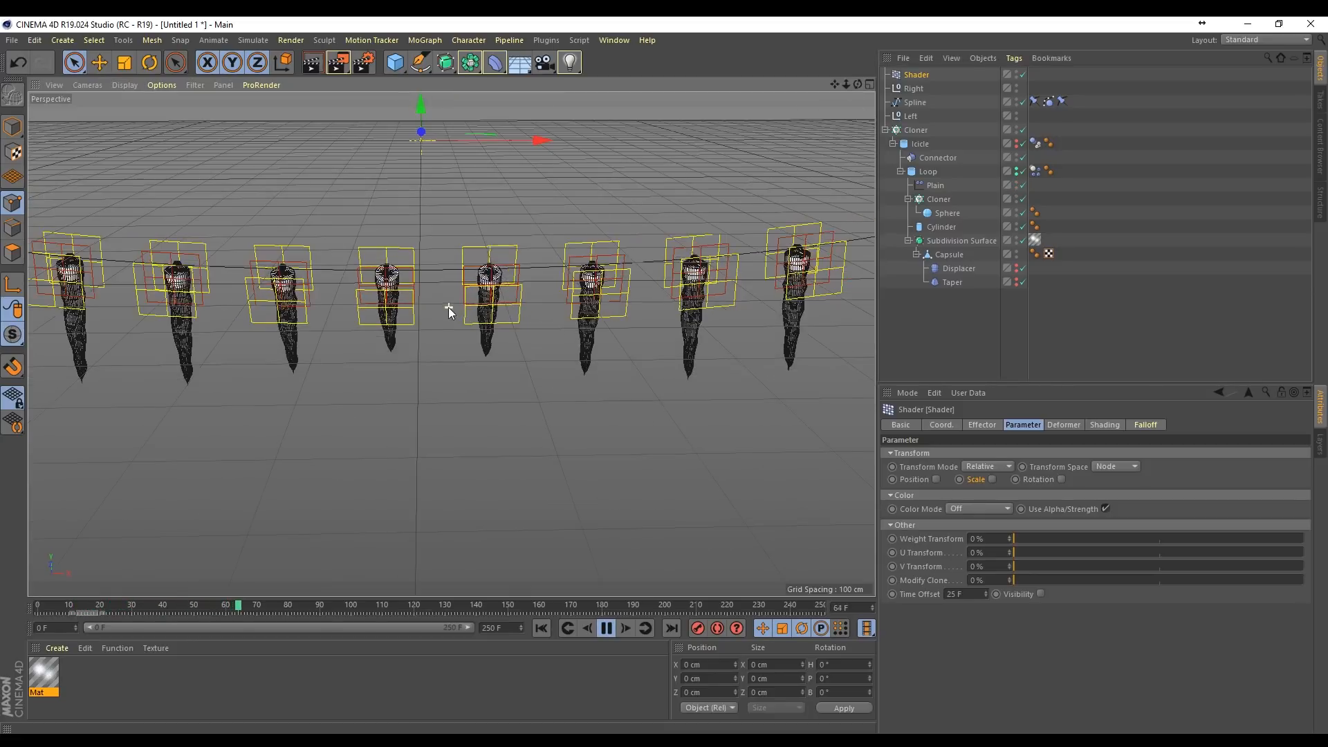
drag(858, 85, 788, 124)
alt+drag(450, 344, 415, 325)
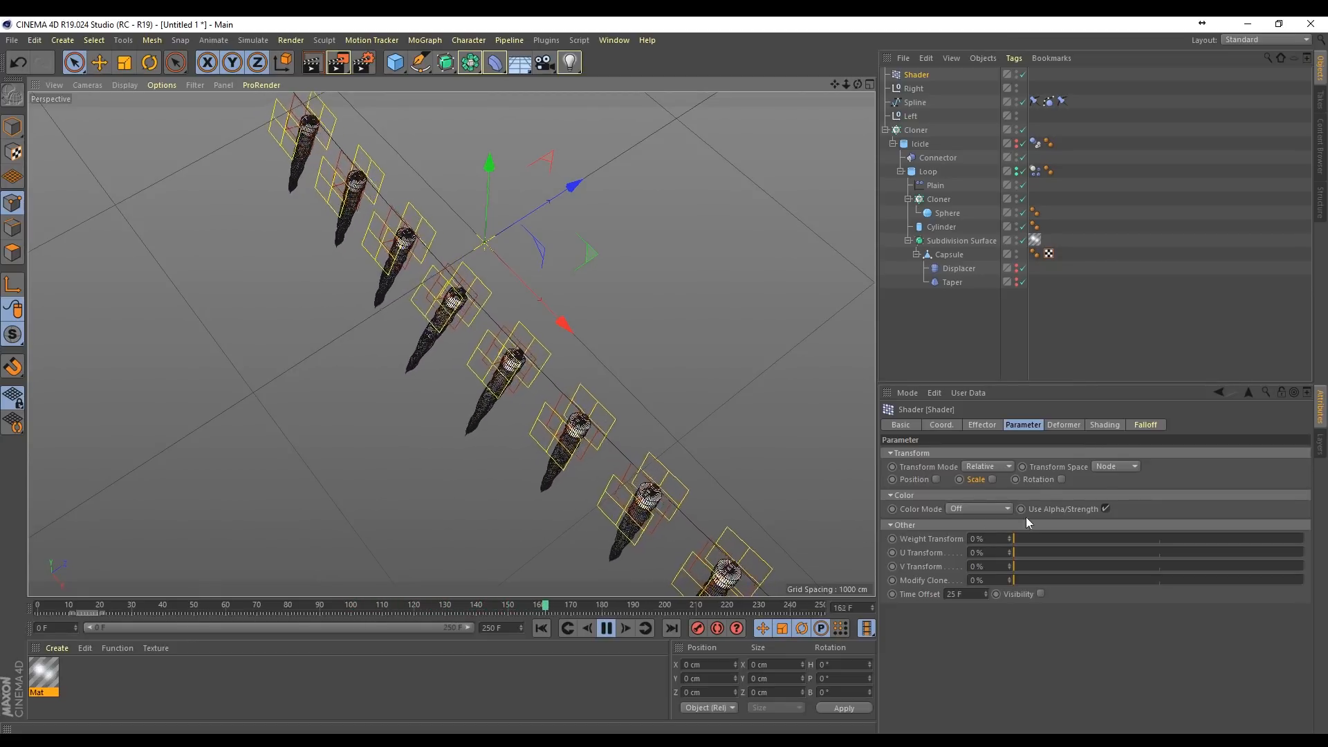
Step: Load a Gradient as the Shader effector's custom shader
click(1104, 425)
click(929, 468)
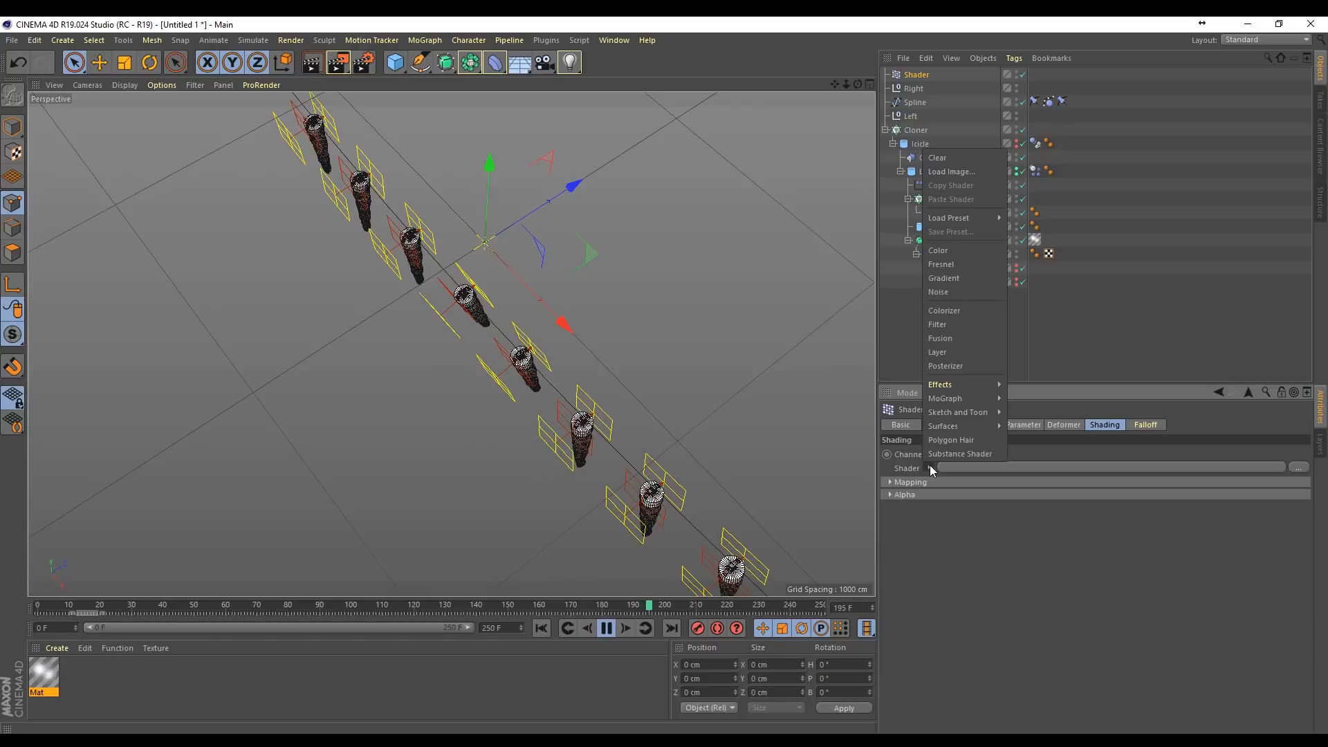
click(973, 276)
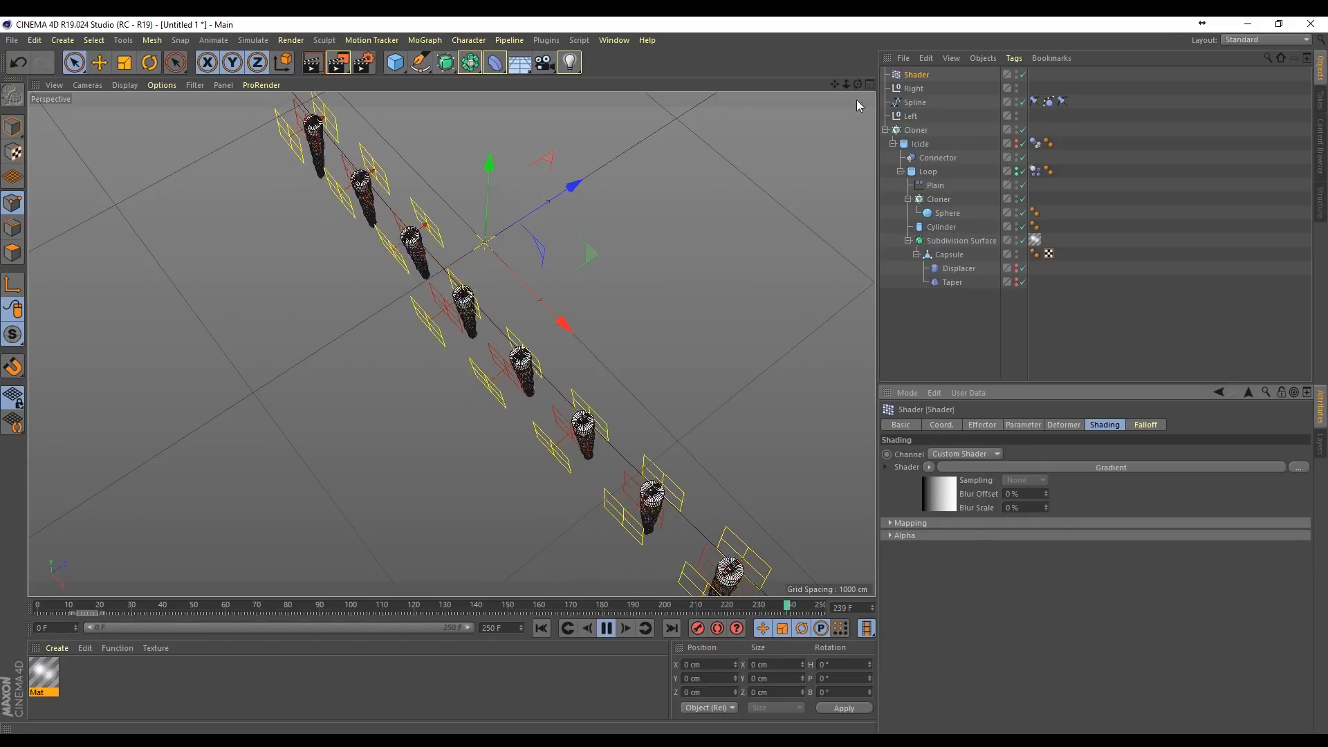
Step: Hide the Subdivision Surface to expose the inner spheres, viewing the whole string from the front during playback
mouse_move(858, 84)
mouse_down()
mouse_move(830, 93)
mouse_move(857, 83)
mouse_up()
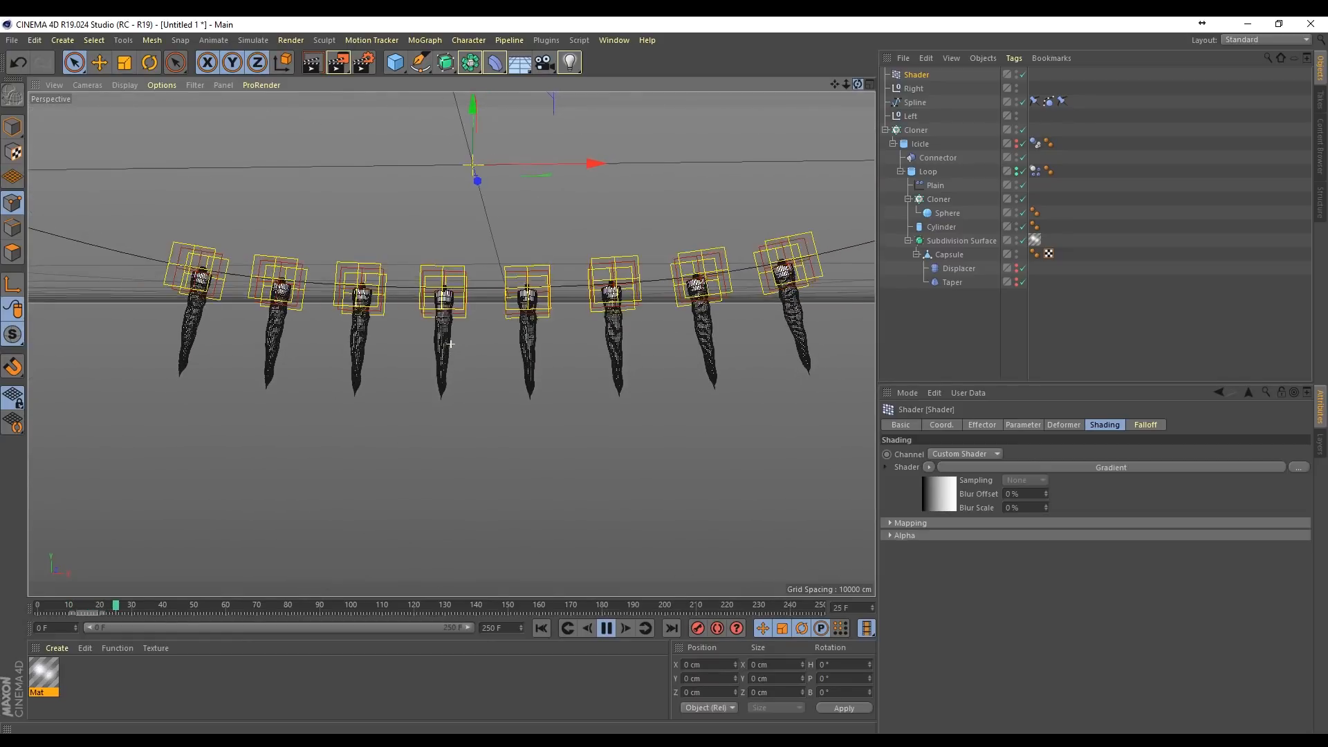
scroll(757, 307, up, 4)
scroll(587, 323, up, 3)
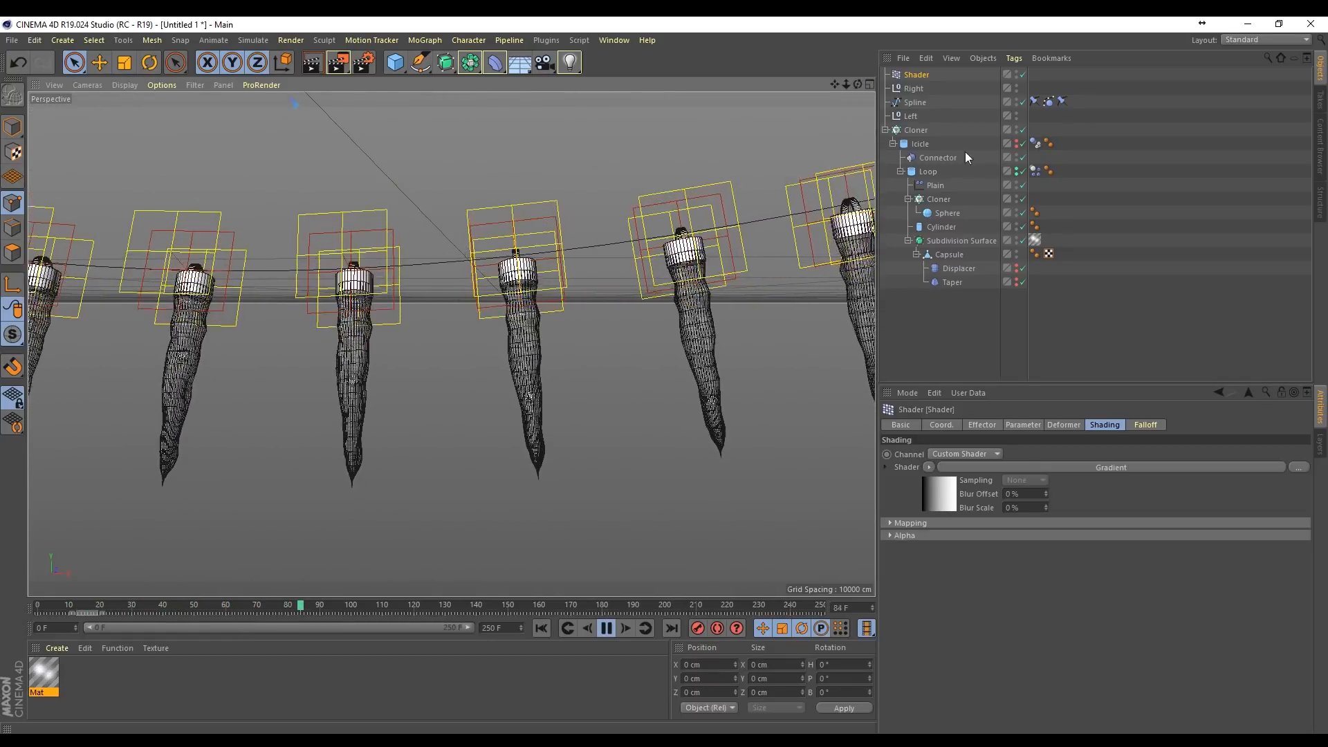
click(1016, 239)
scroll(495, 419, down, 6)
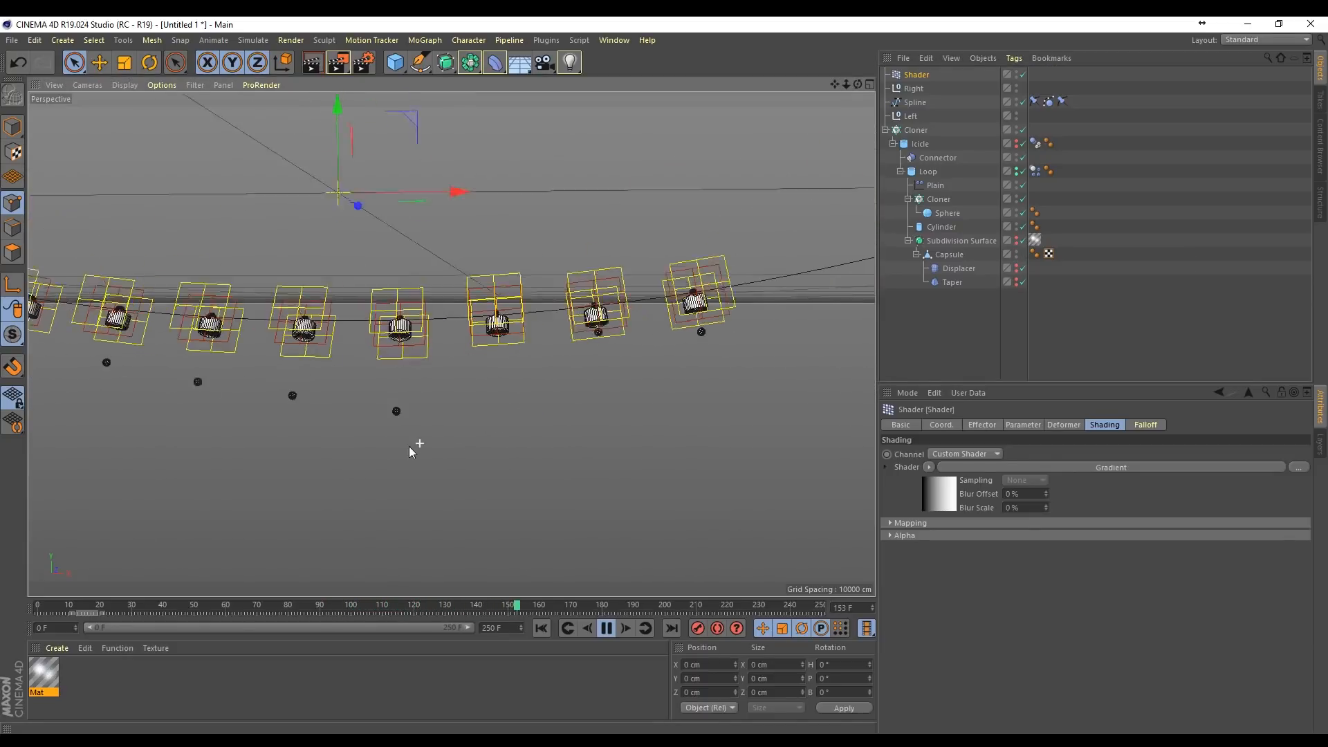
drag(836, 84, 936, 80)
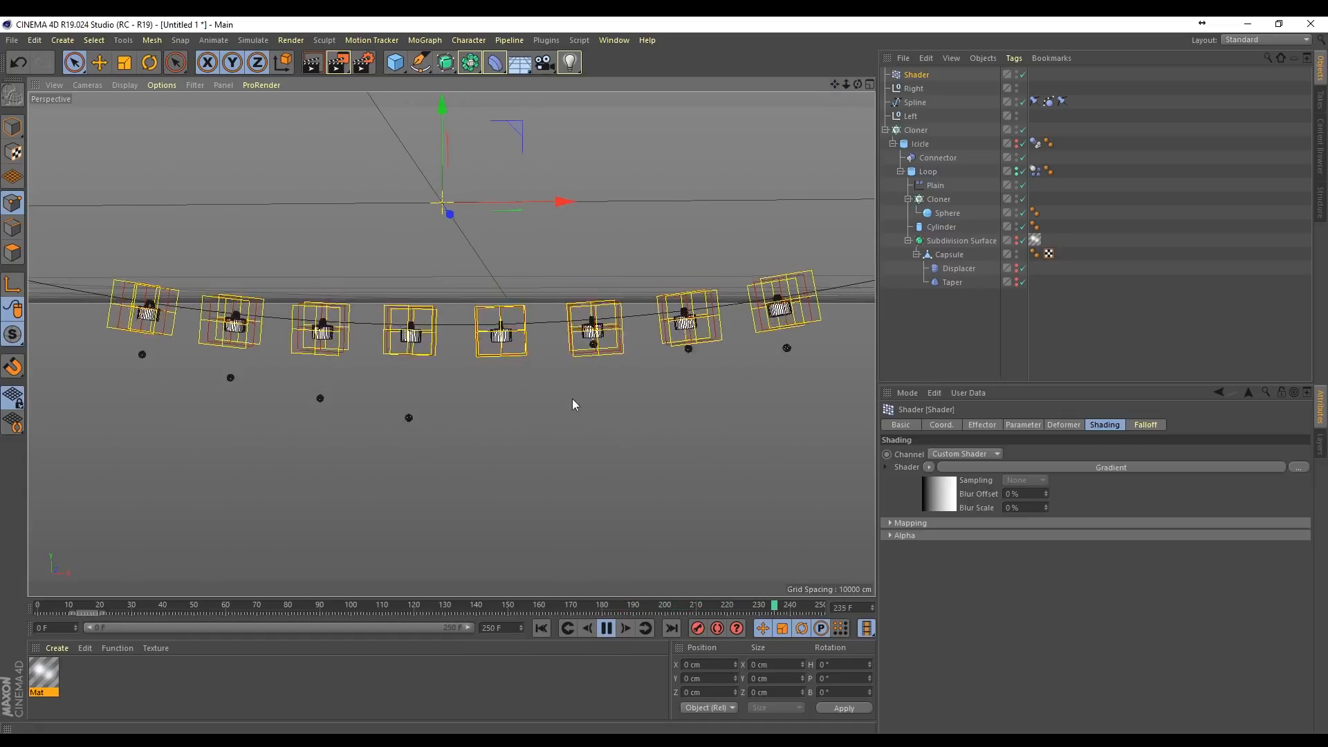
Step: Reverse the Shader effector's gradient so it runs from white to black
click(942, 491)
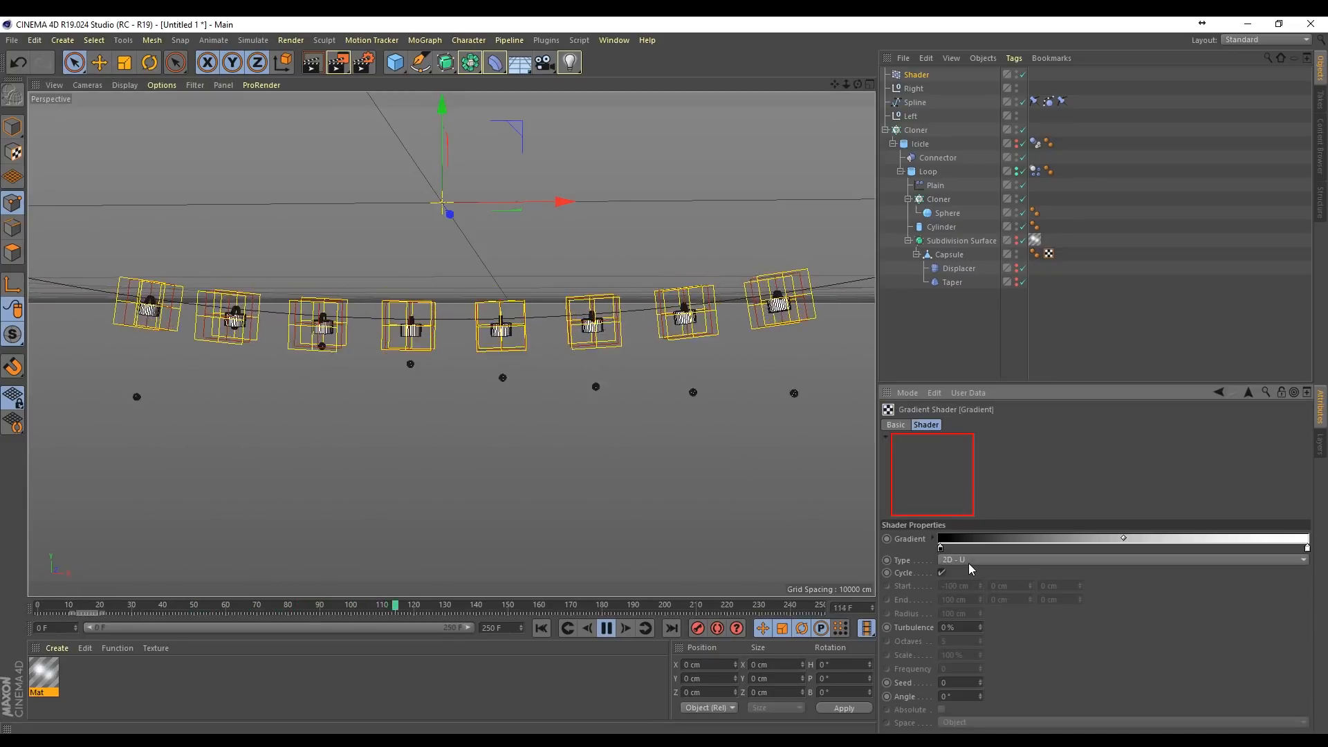
drag(941, 548, 882, 548)
drag(1236, 548, 1307, 548)
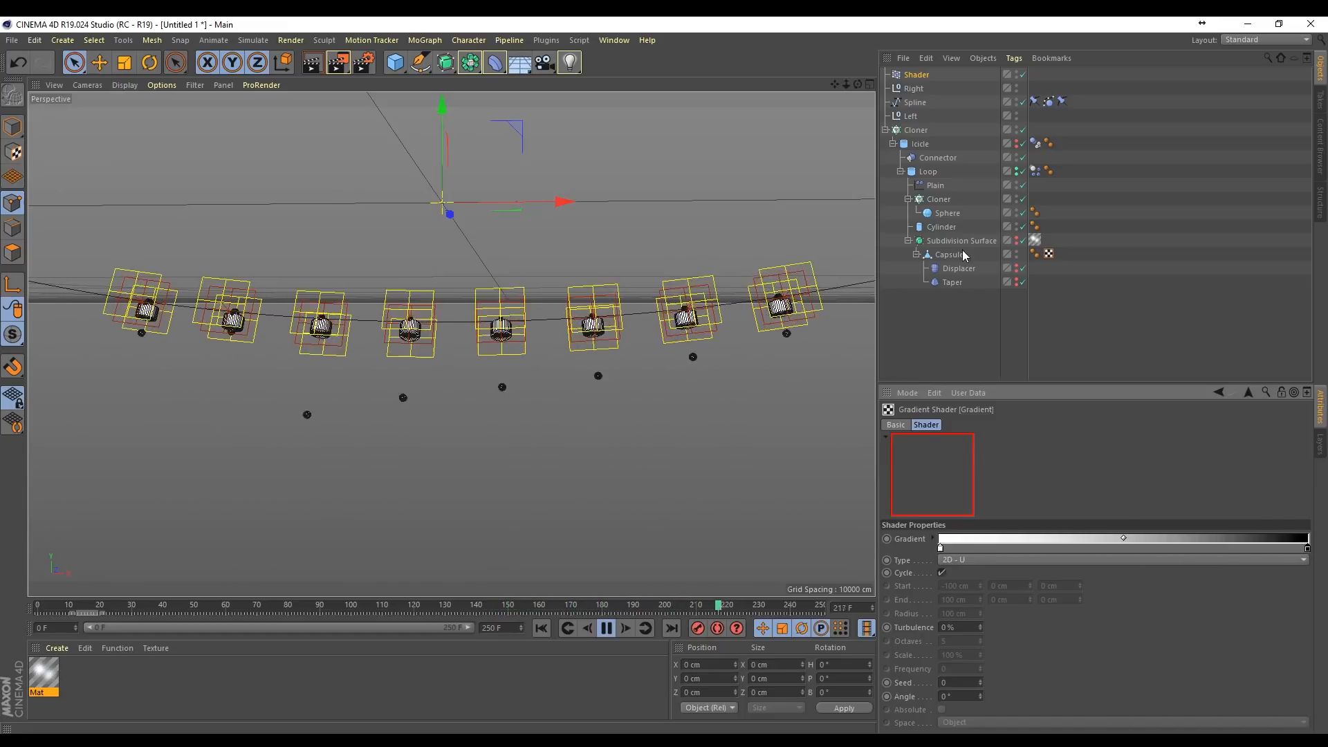
Step: Try time offsets of 10 and 100 frames on the Shader effector while the simulation plays
click(935, 185)
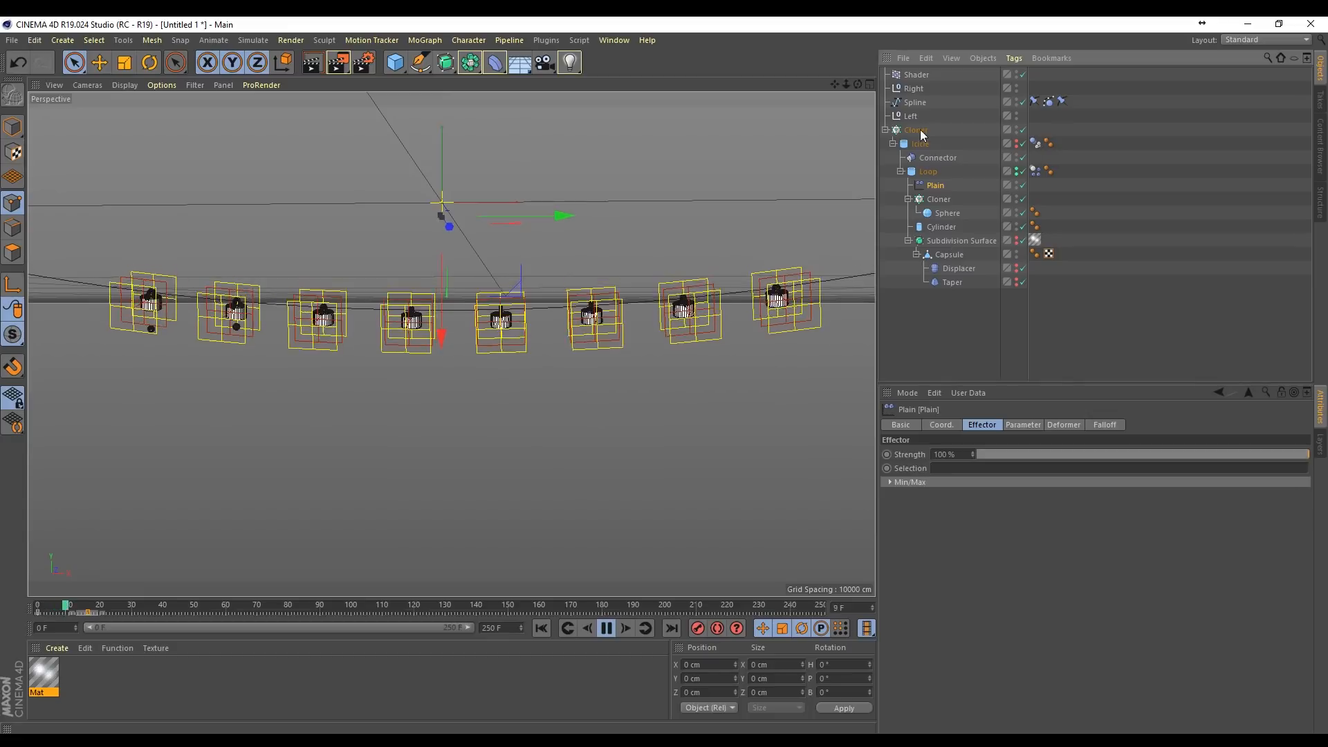
click(917, 75)
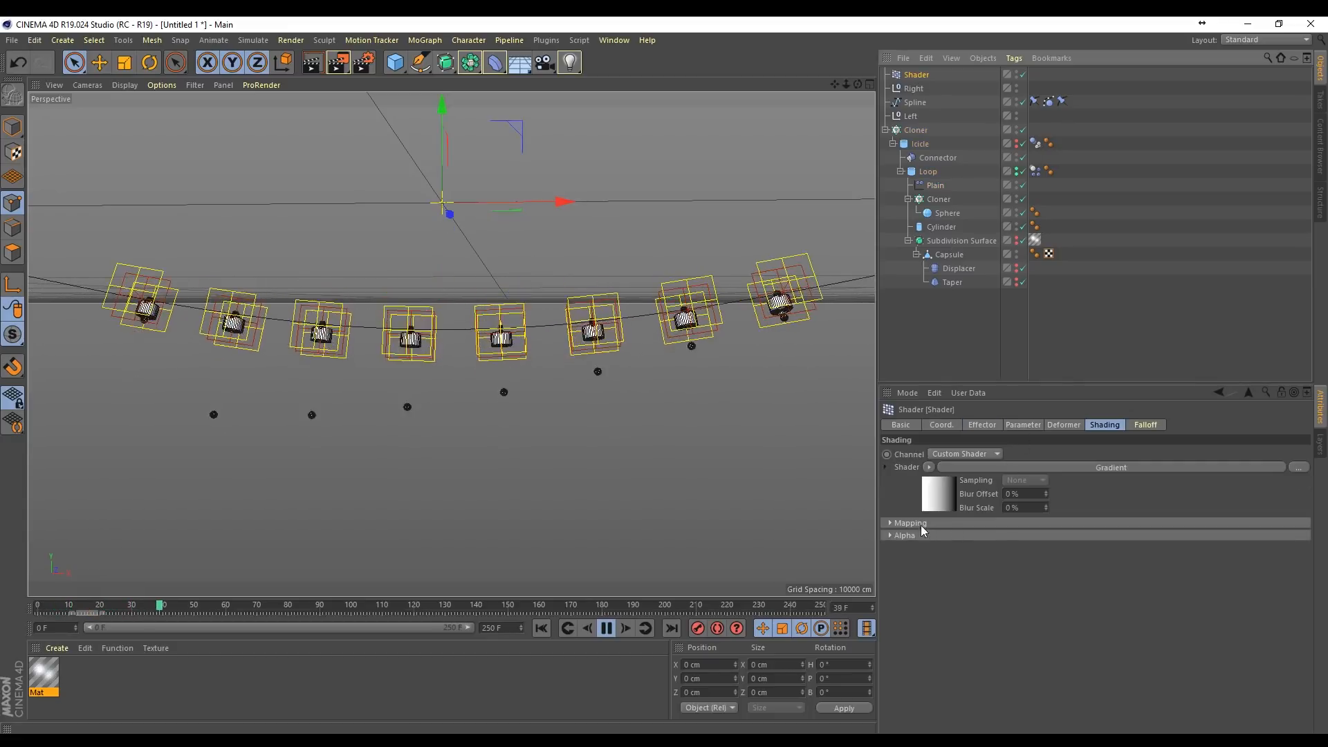
click(984, 424)
click(945, 424)
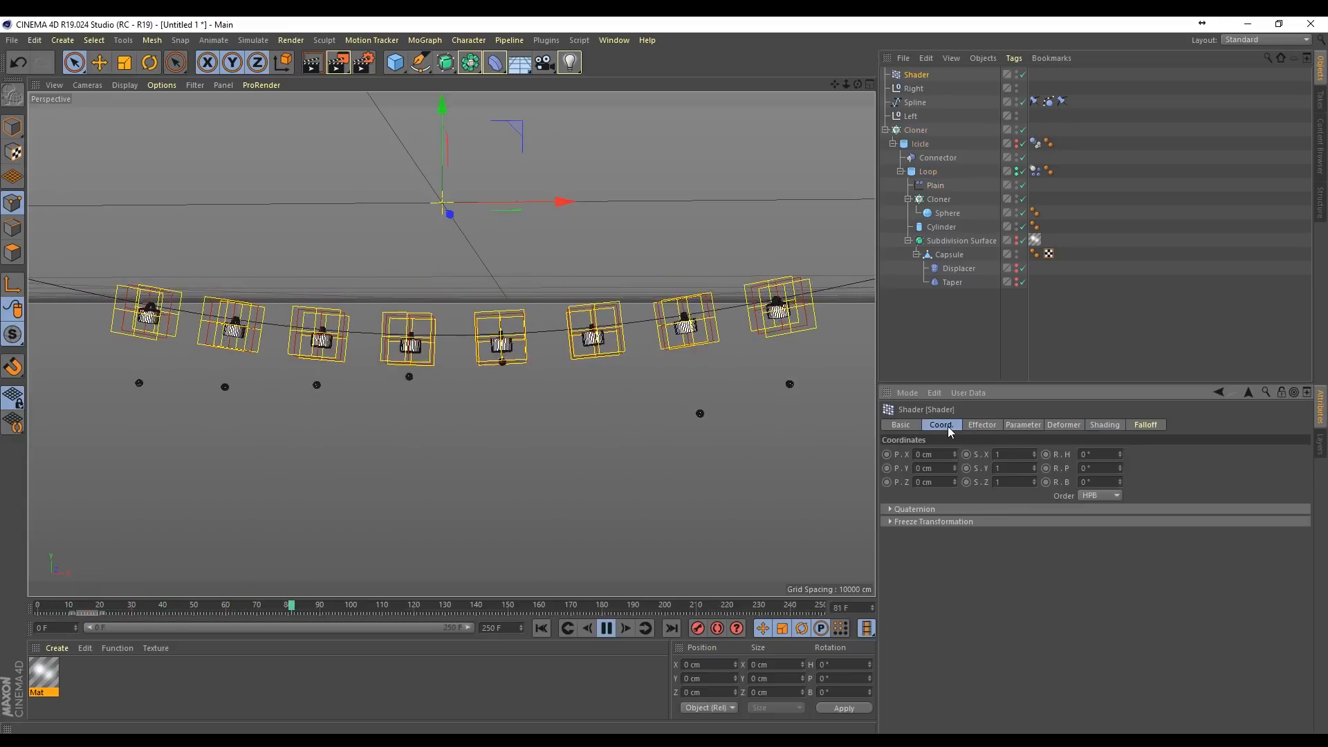
click(1021, 425)
double_click(954, 595)
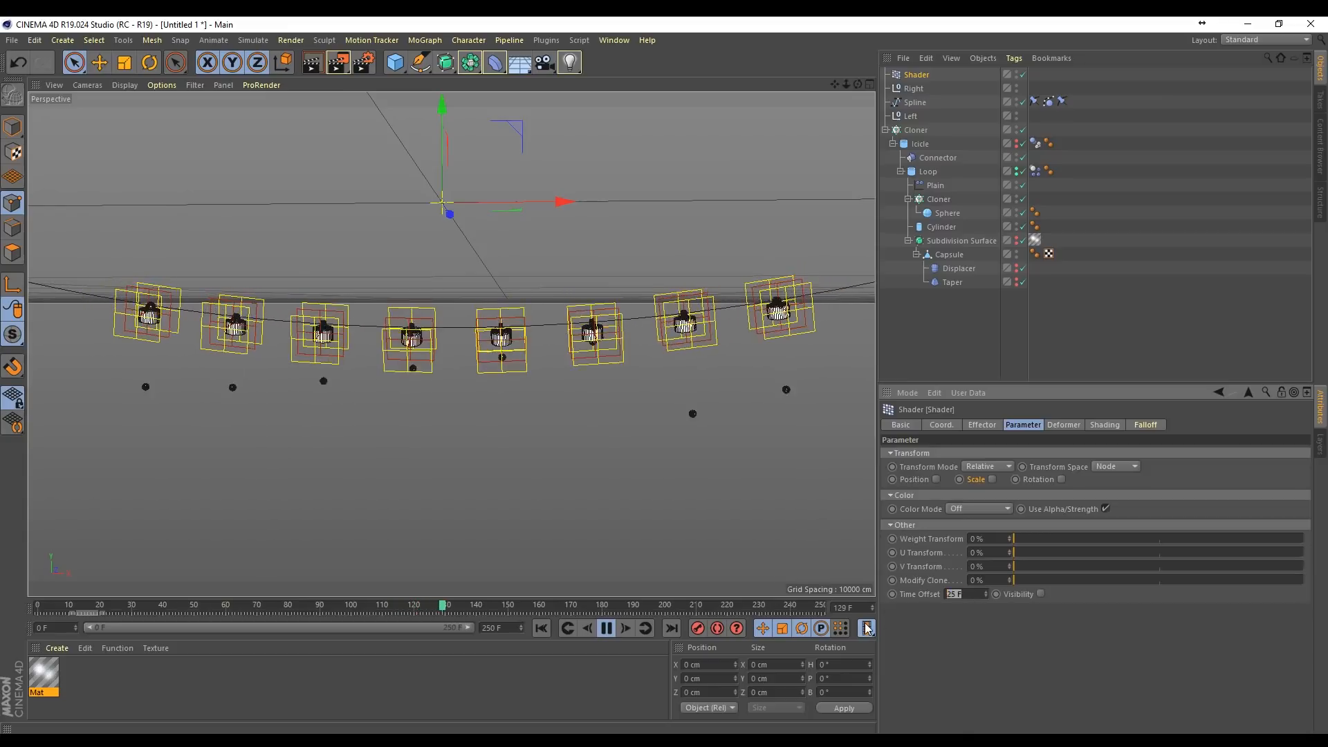
text(10)
key(Return)
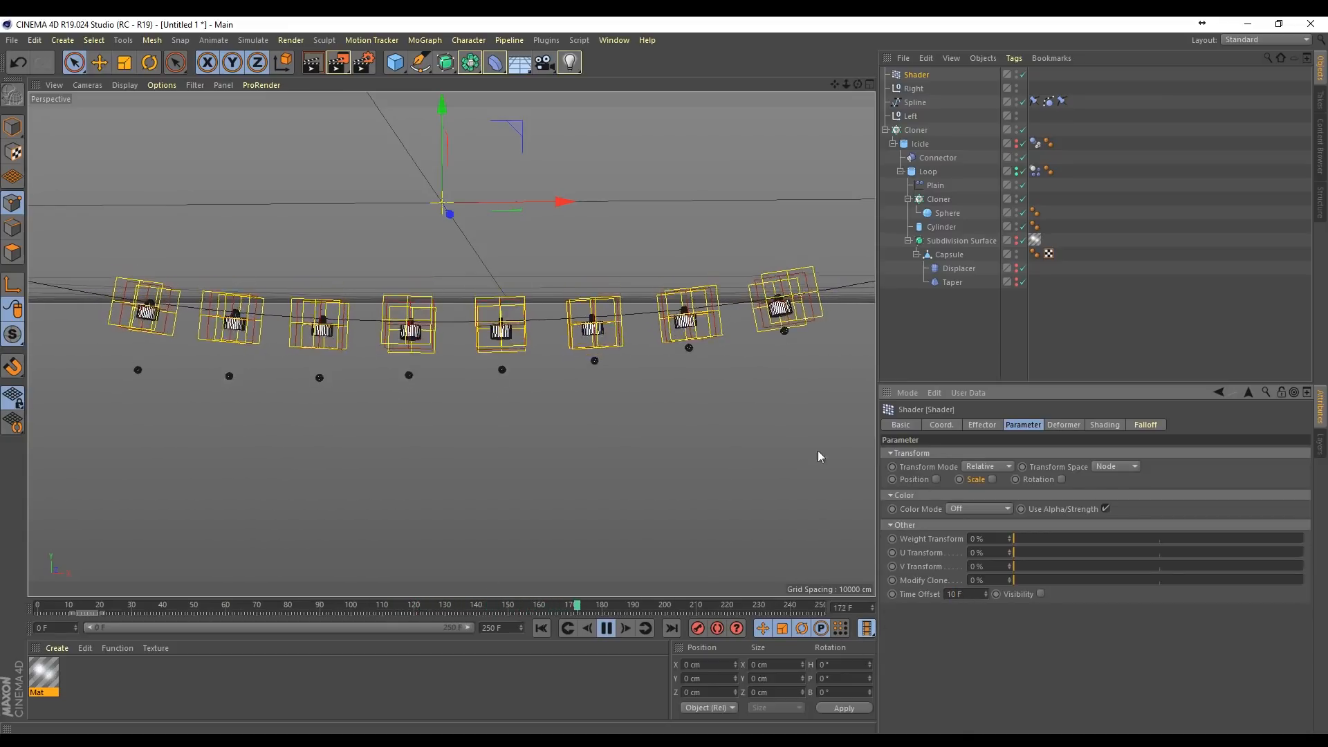
drag(966, 595, 871, 619)
text(100)
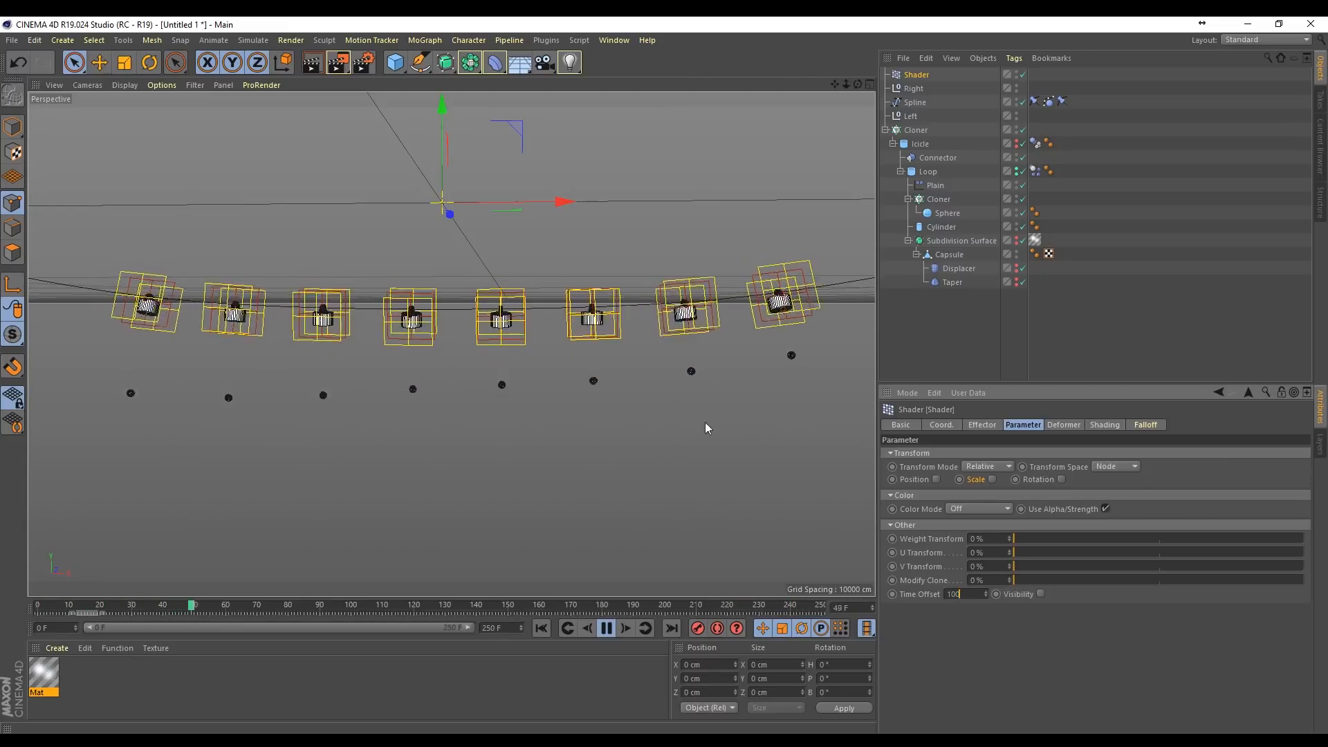
Step: Set the Shader effector's time offset to 25 frames, stop playback, and rewind to the first frame
drag(968, 595, 838, 596)
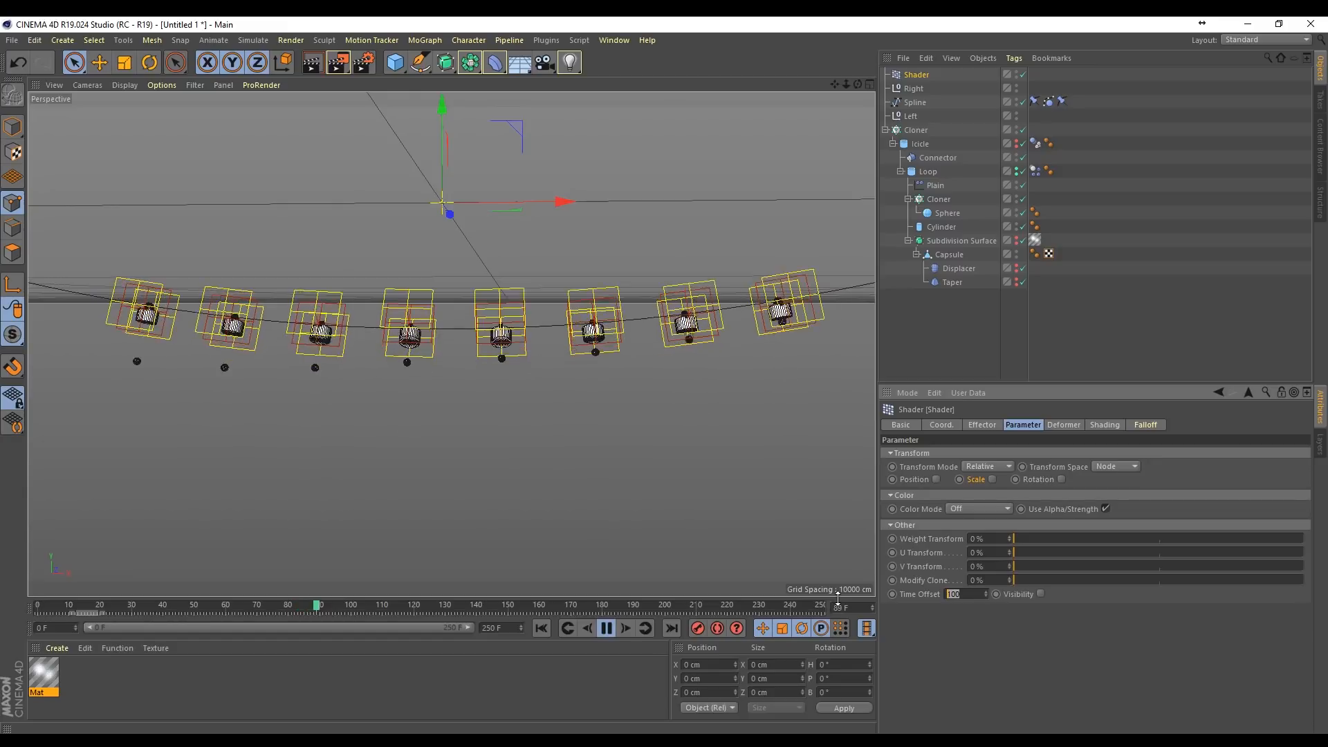
text(25)
key(Return)
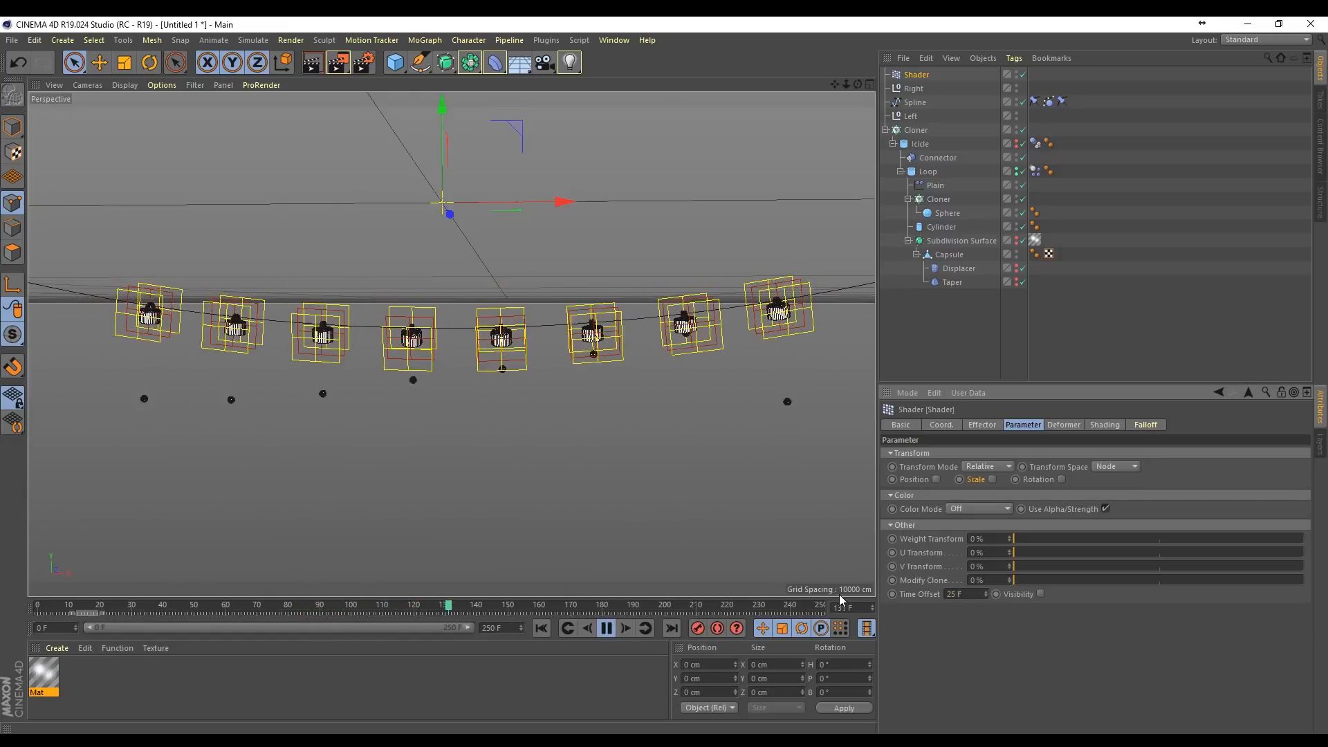
click(606, 627)
click(539, 628)
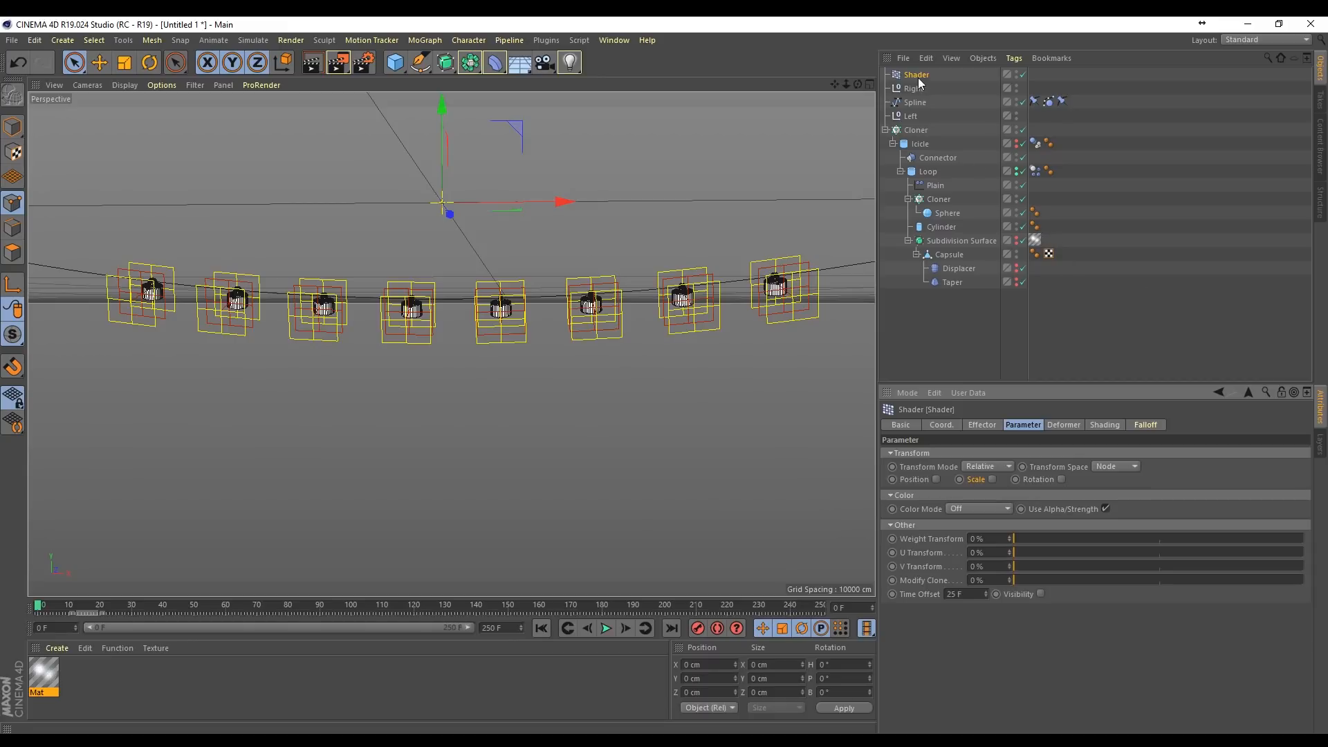
Step: Show the icicles' Subdivision Surface again and hide the Plain effector in the viewport
click(886, 130)
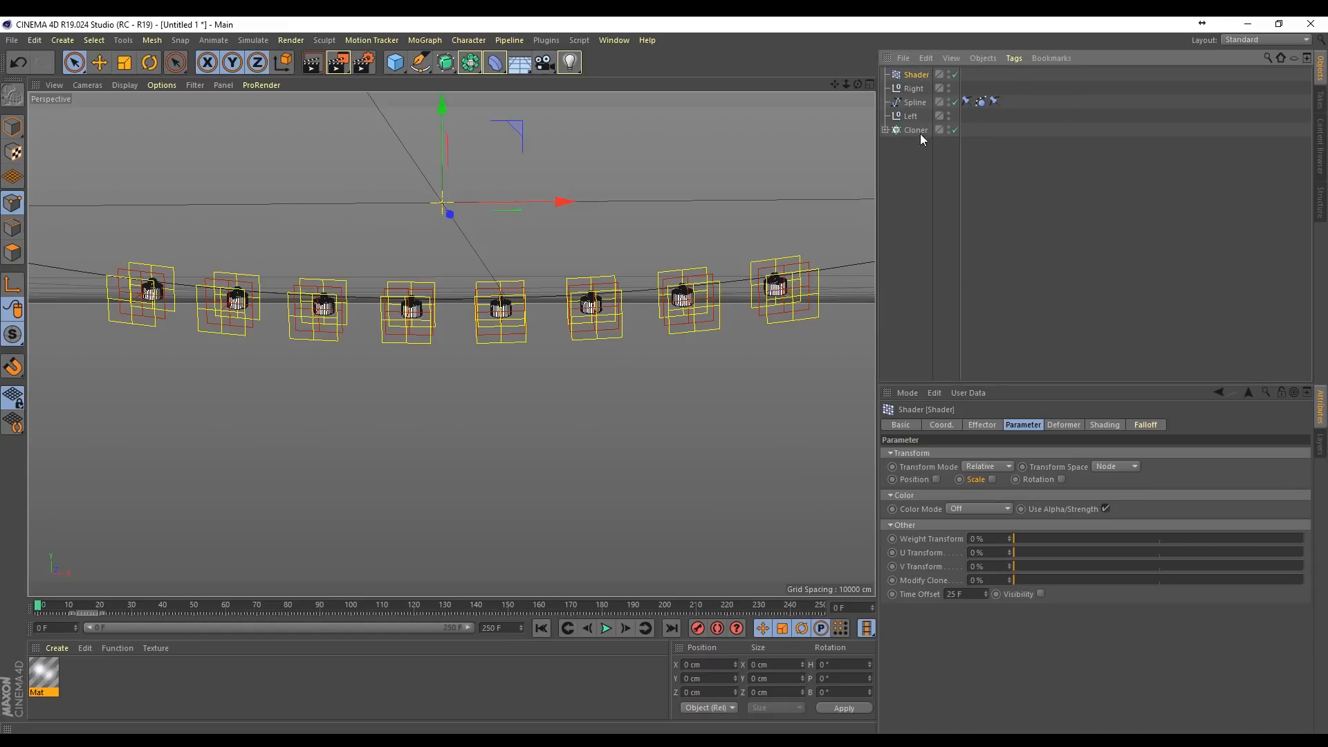
click(886, 130)
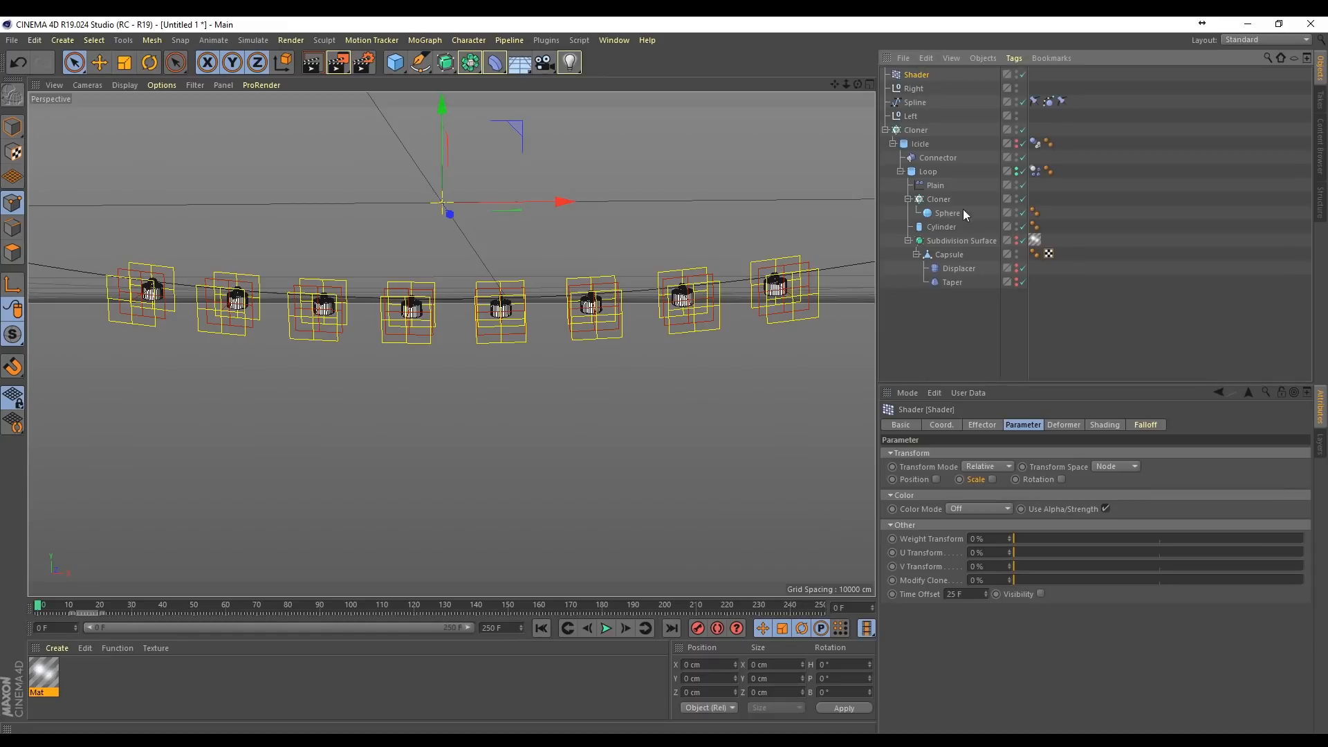
click(1017, 241)
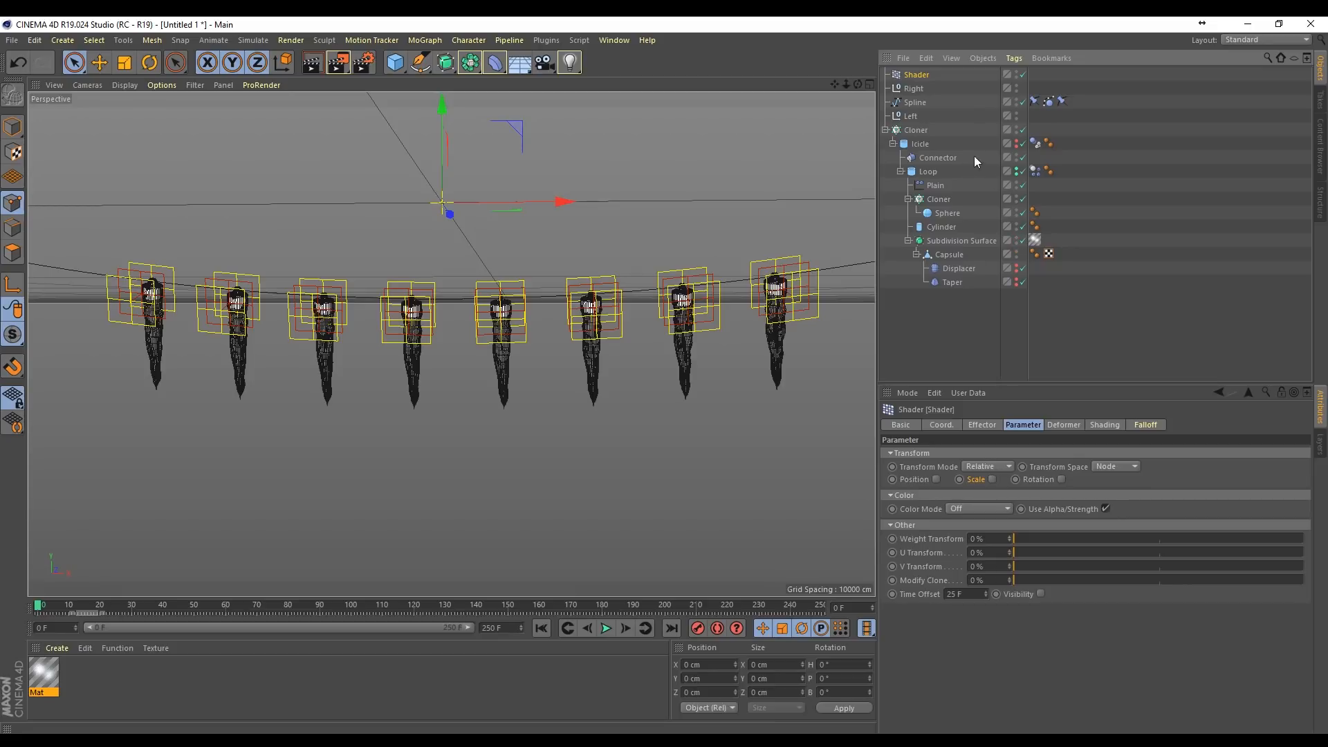
click(1016, 184)
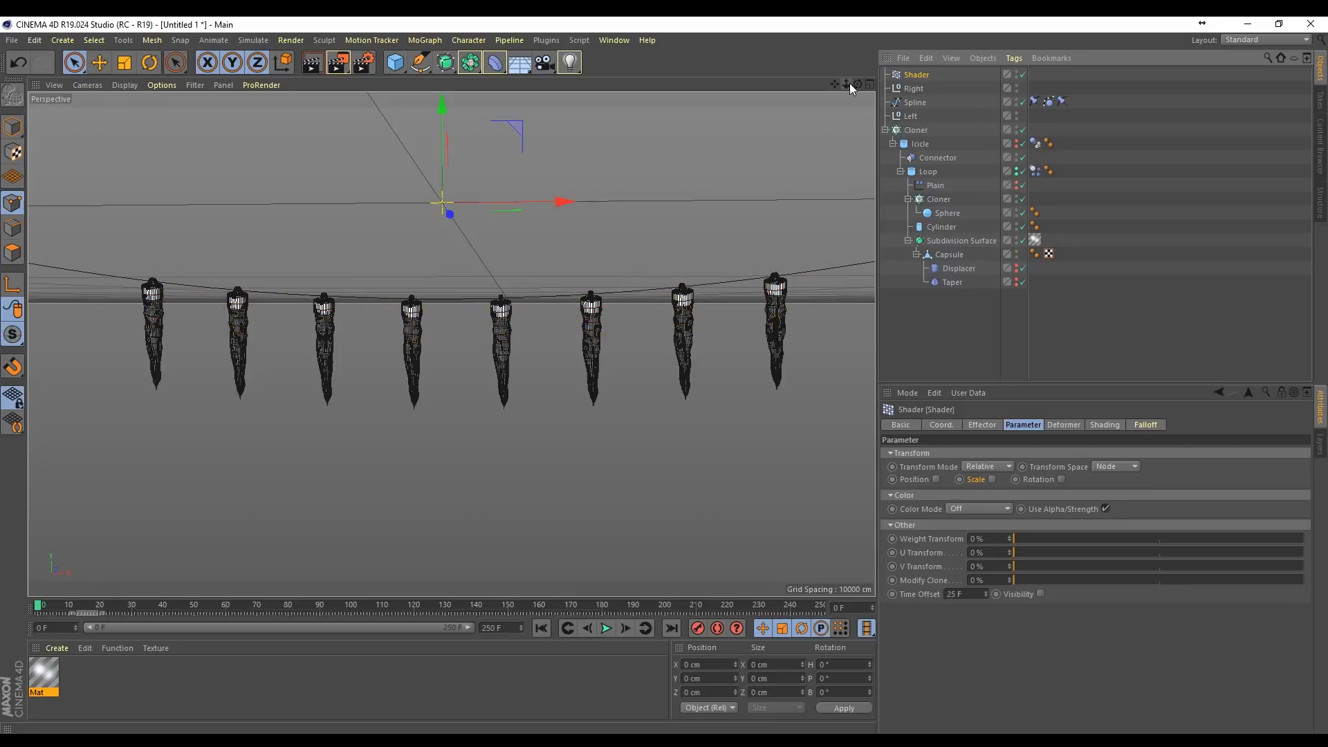
Step: Create a new material and open it in the Material Editor, with the icicles viewed up close
mouse_move(850, 83)
mouse_down()
mouse_move(872, 85)
mouse_move(850, 84)
mouse_up()
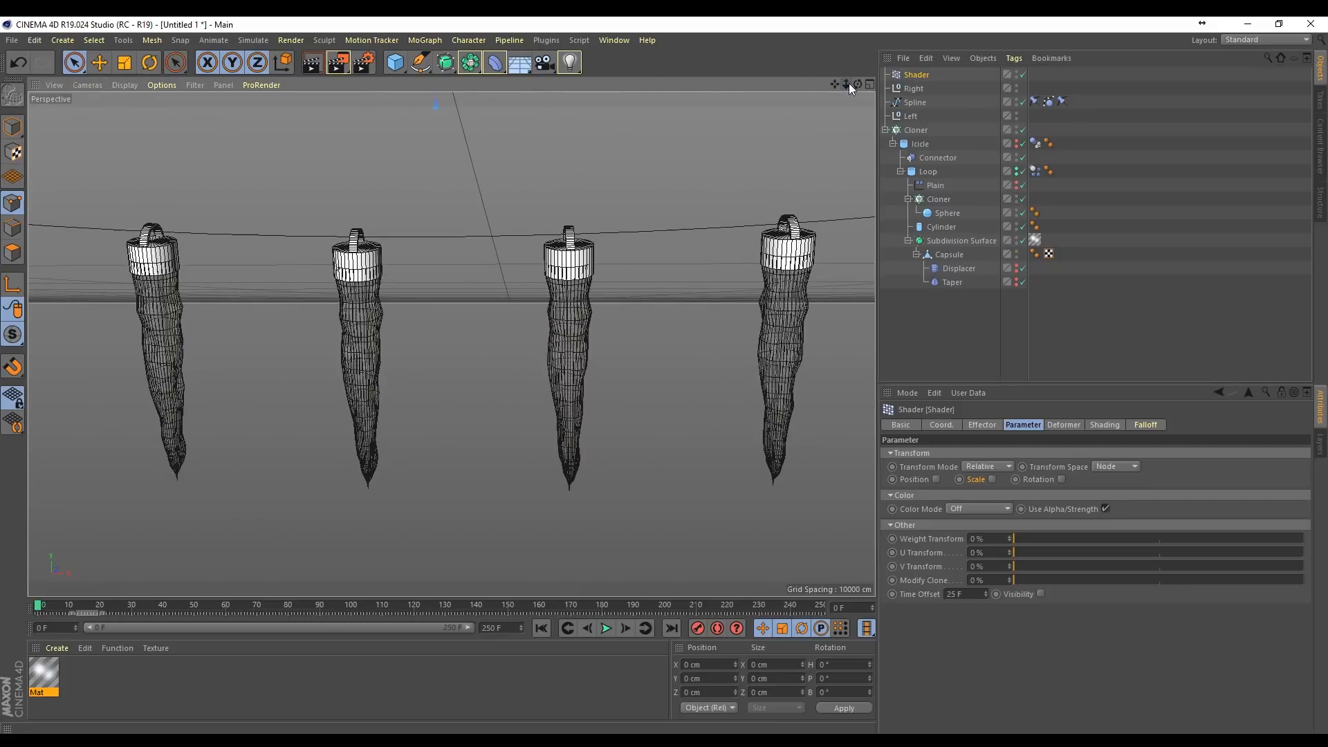
double_click(83, 675)
double_click(44, 670)
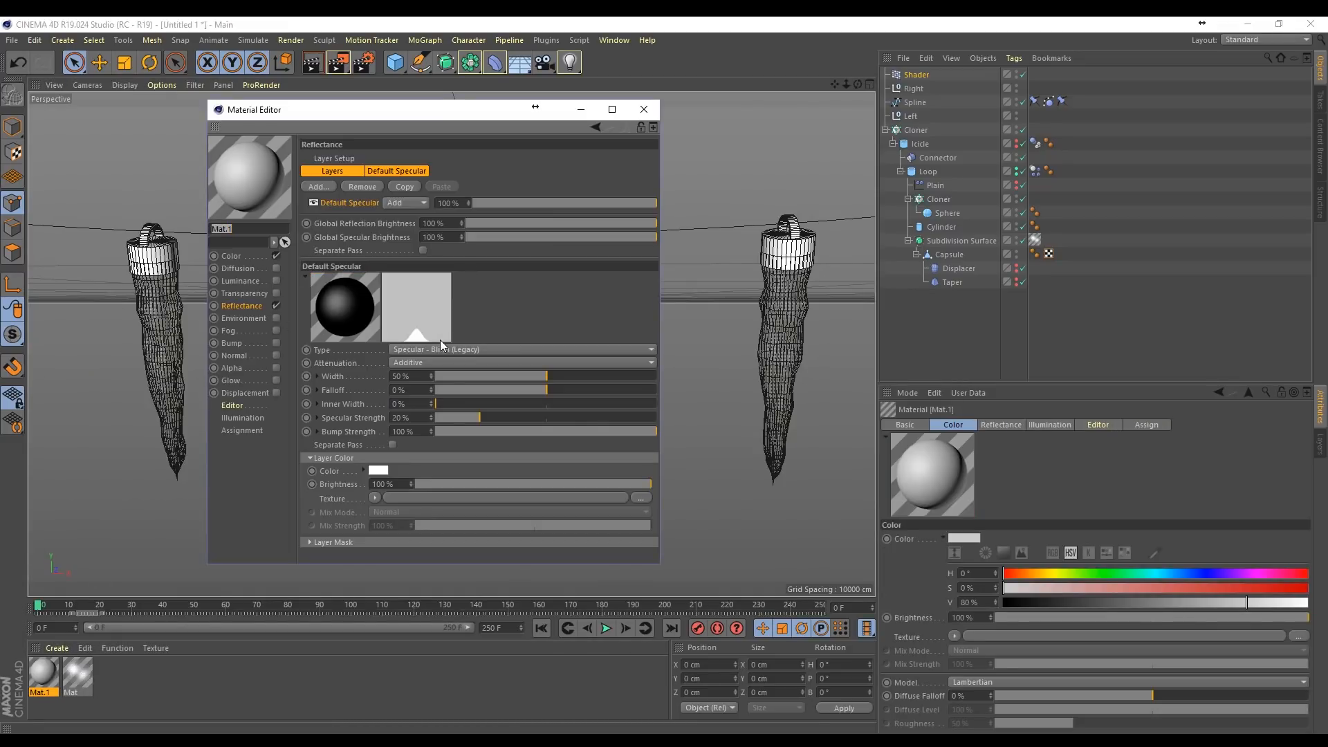
Step: Set the new material's color value to 92% and add a Beckmann reflection layer with a Dielectric Fresnel
click(231, 256)
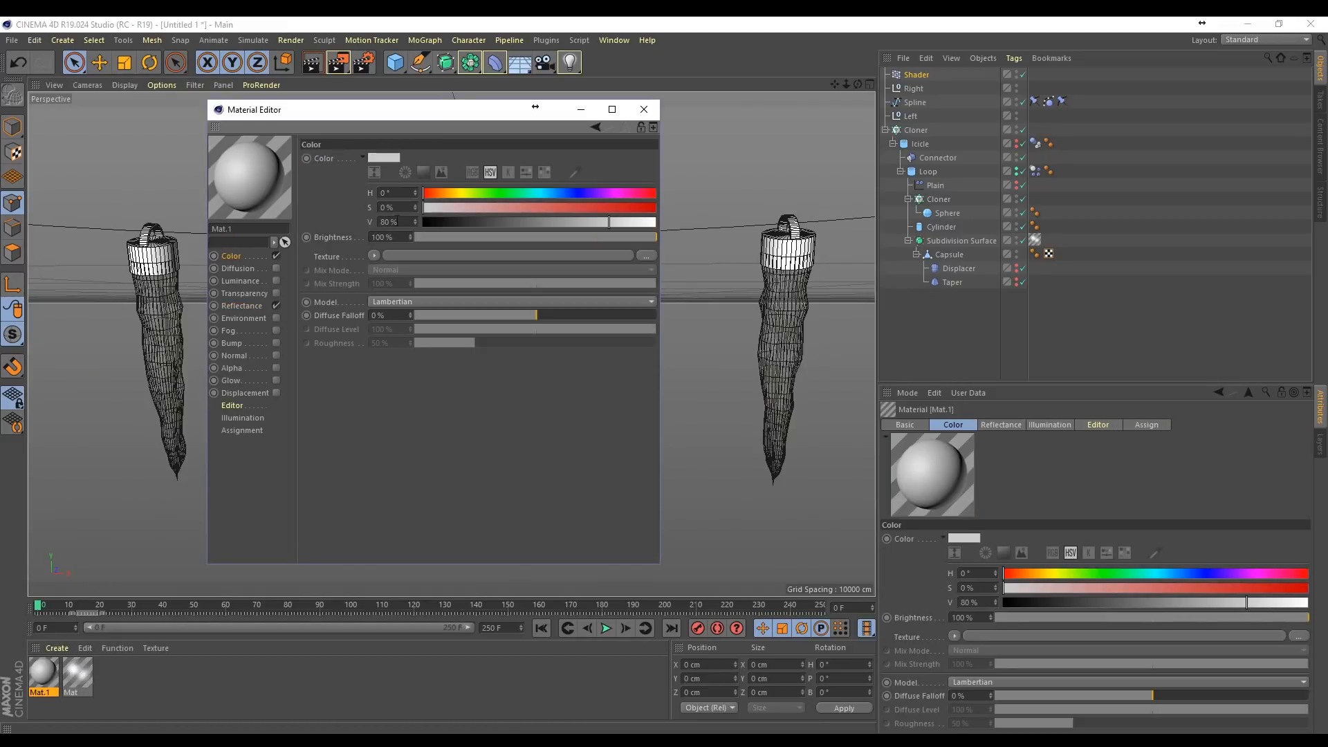
drag(637, 223, 638, 223)
click(255, 306)
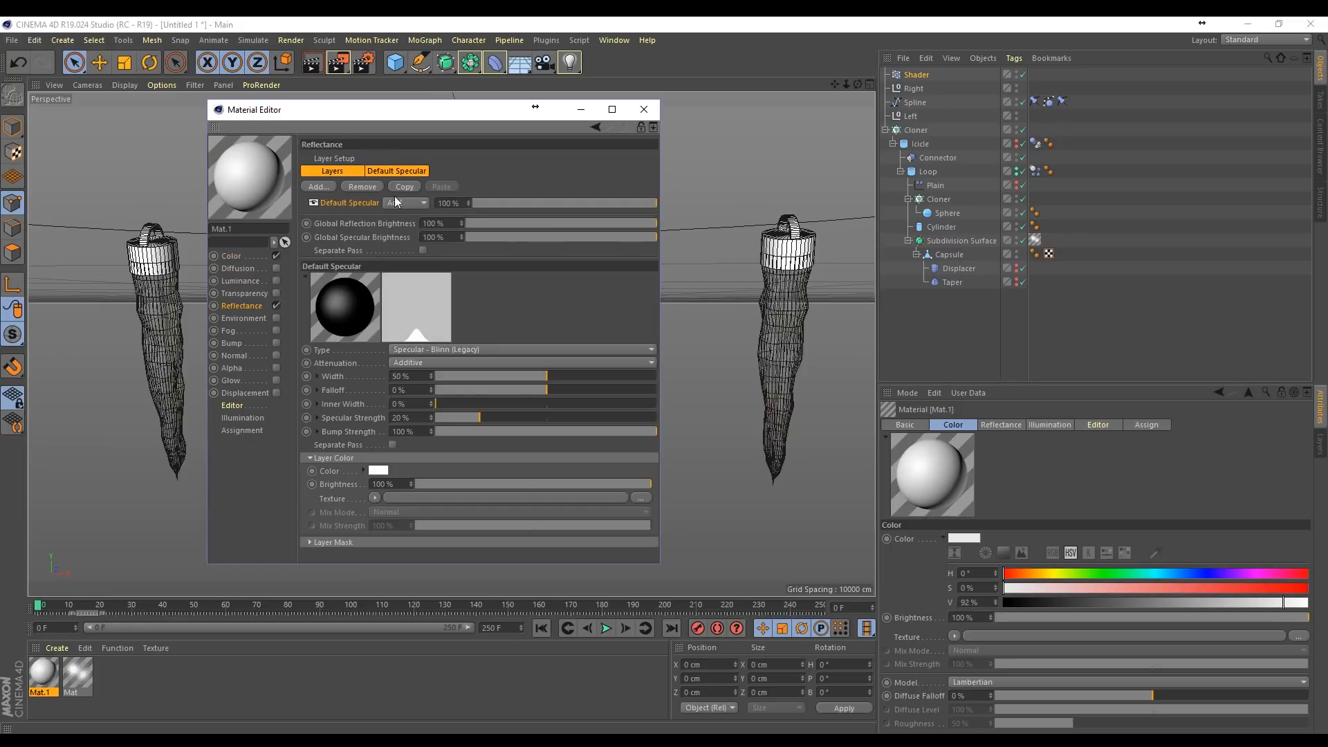
click(326, 185)
click(375, 190)
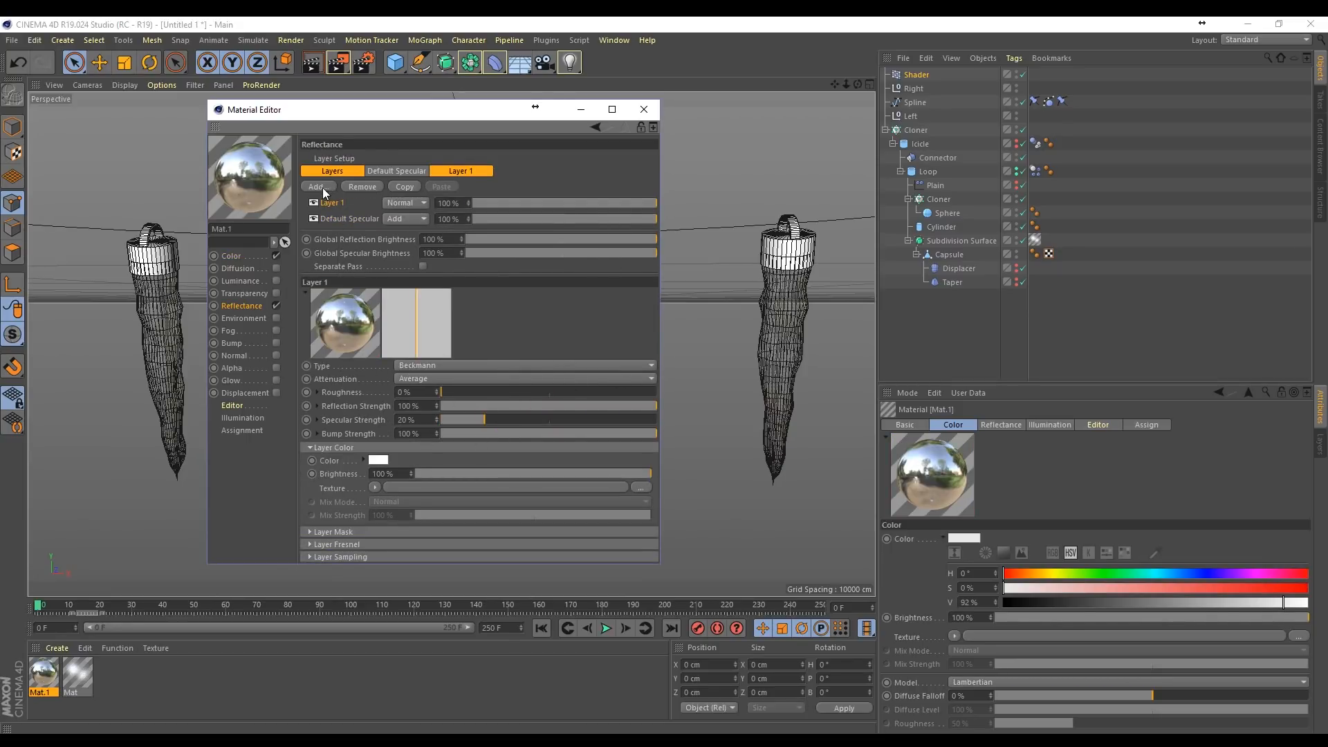
click(310, 545)
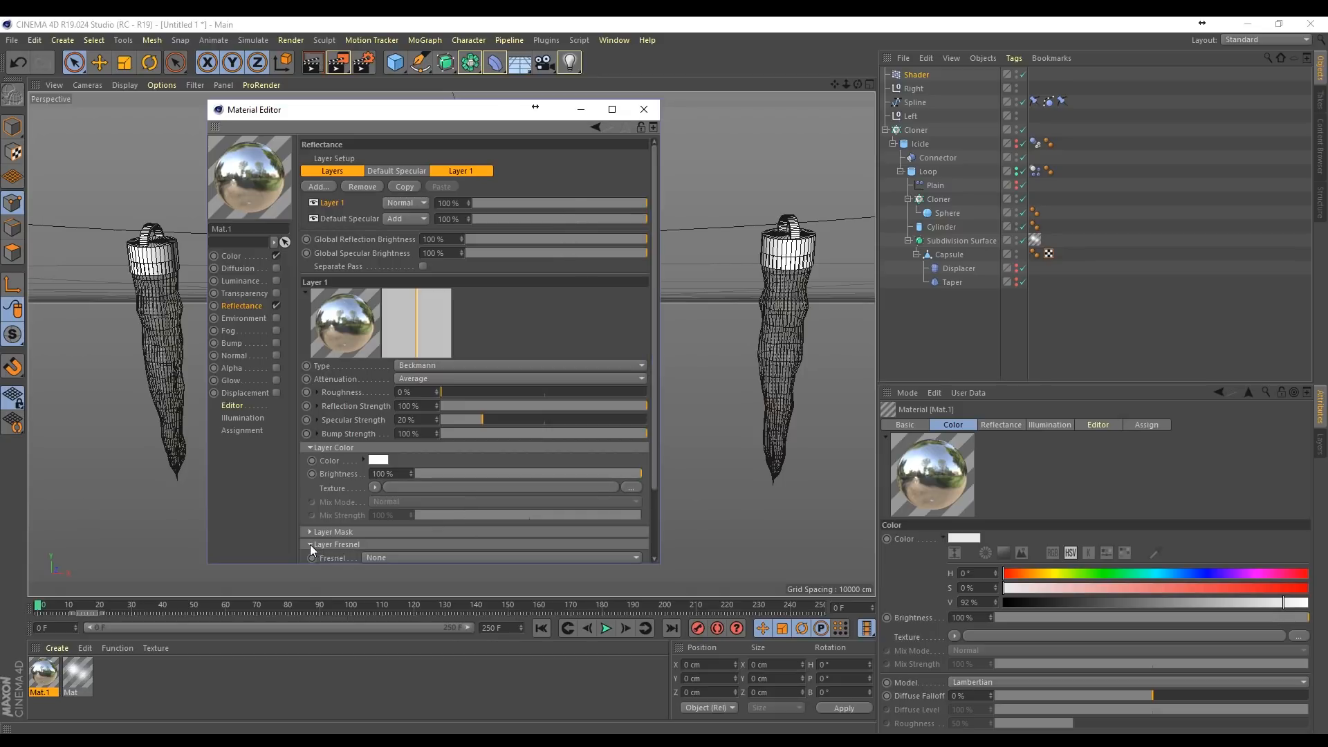
click(393, 557)
click(405, 585)
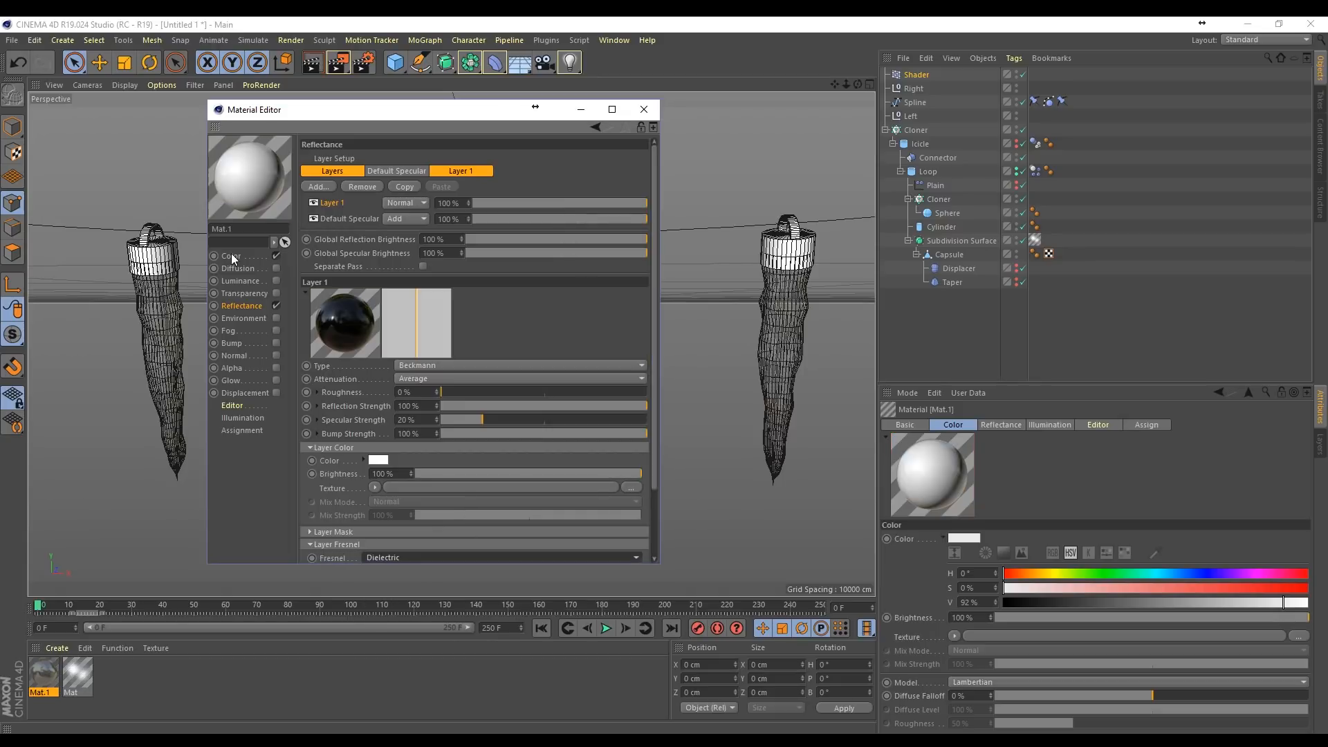
Step: Close the Material Editor and apply the reflective white material to the Loop and Cylinder objects
click(643, 110)
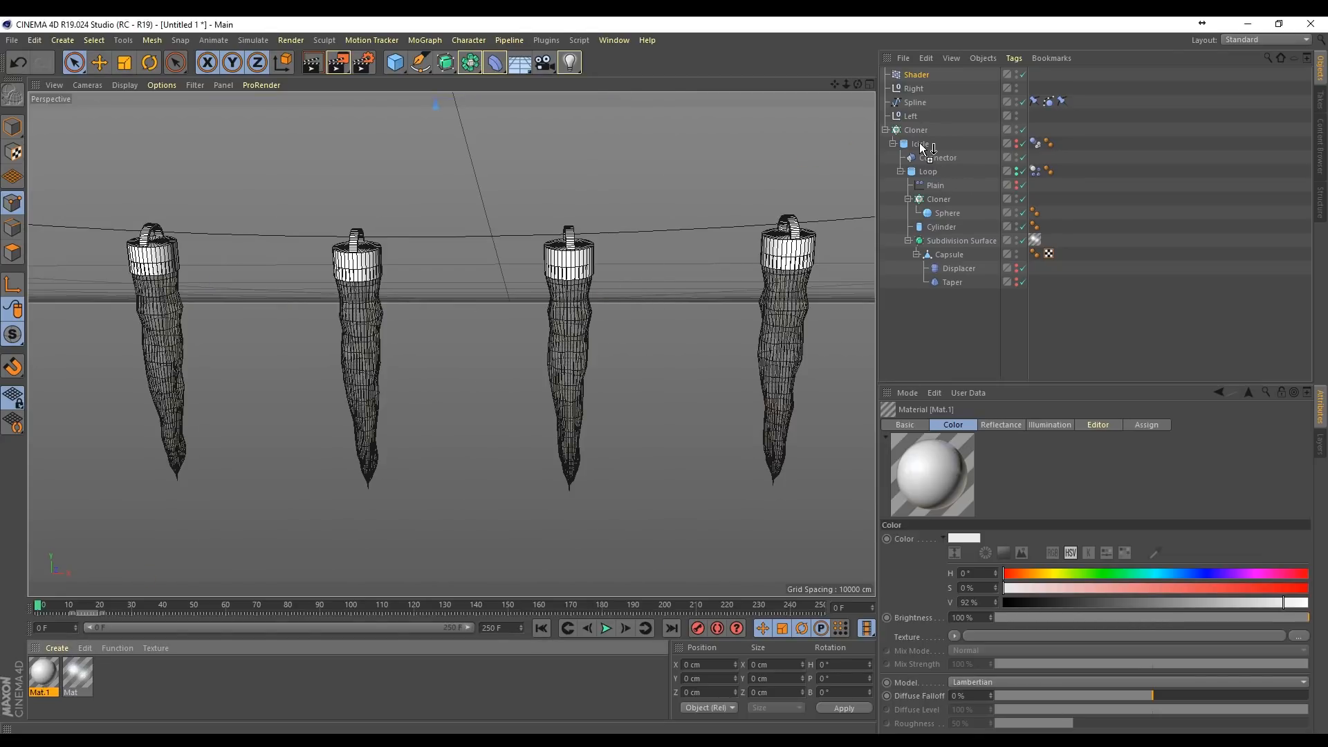
drag(934, 177, 935, 172)
drag(1063, 178, 975, 225)
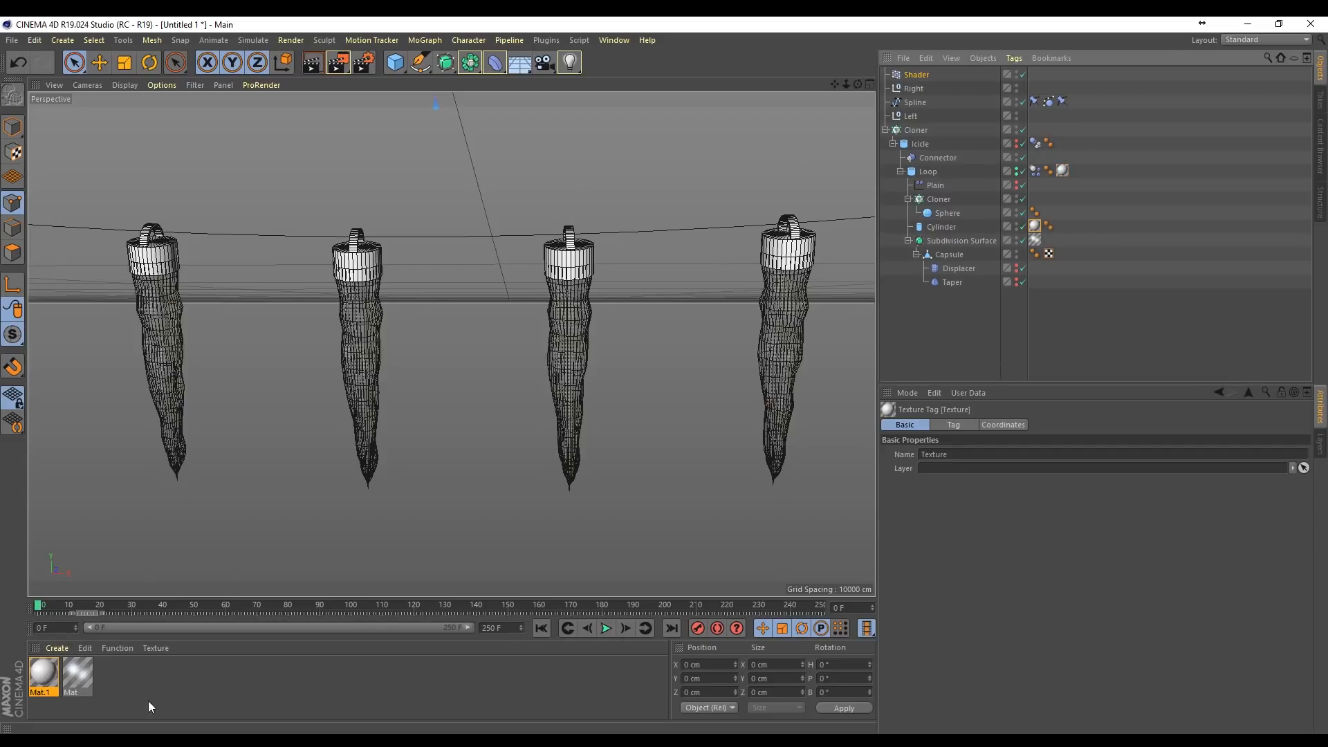
Step: Create another material with Color and Reflectance disabled and only the Luminance channel enabled
double_click(101, 678)
double_click(44, 670)
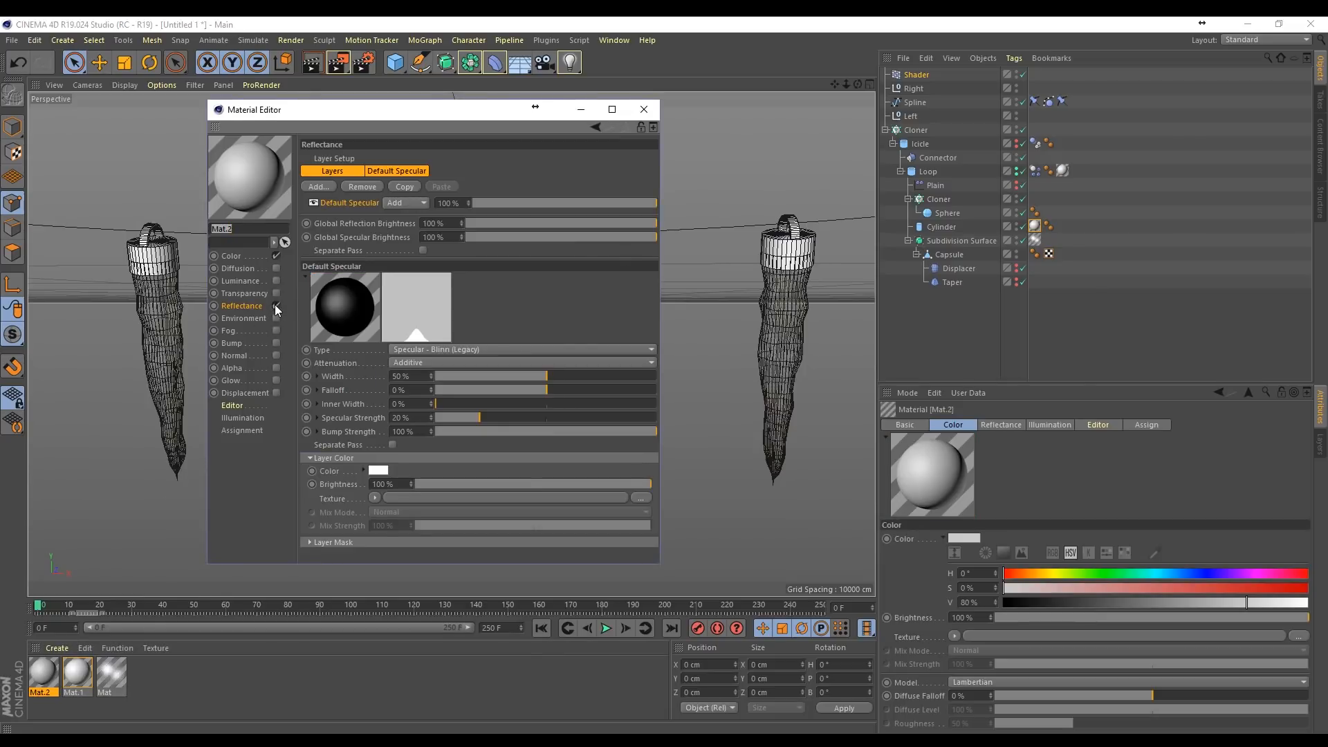
click(276, 305)
click(276, 256)
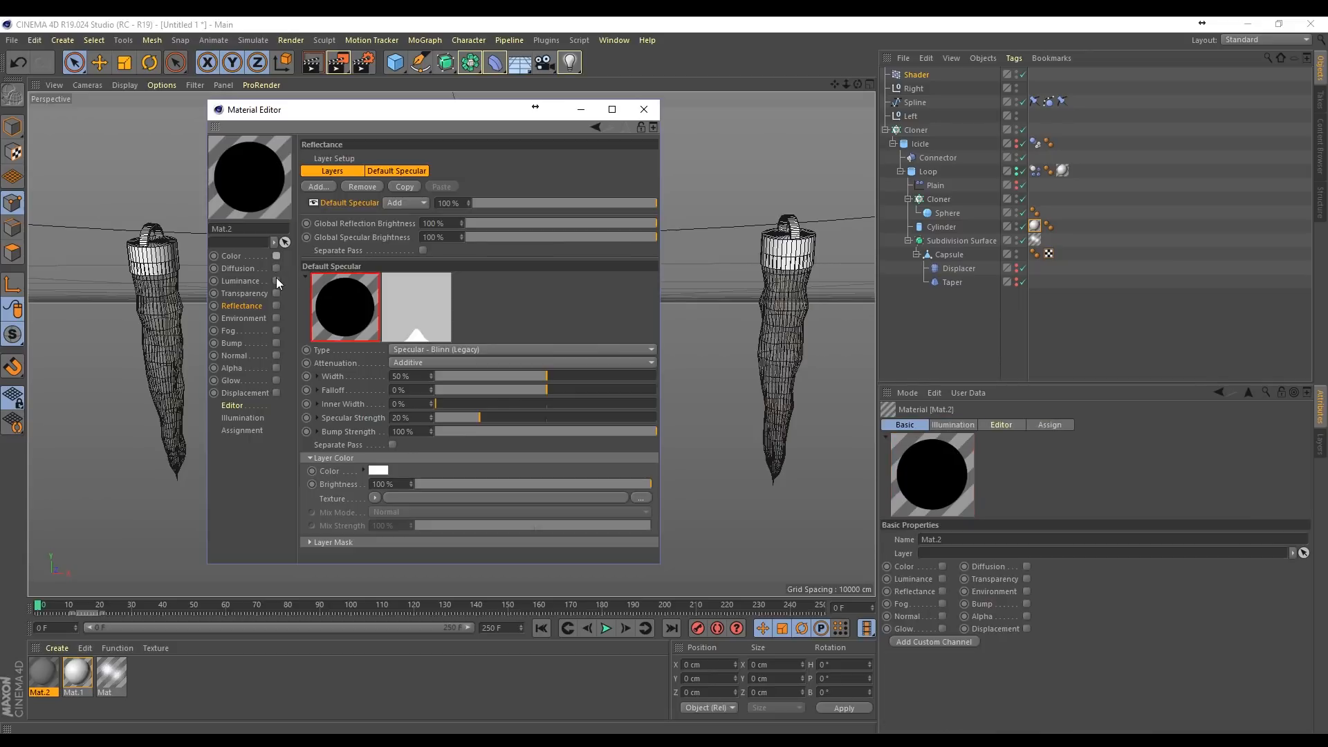
click(276, 281)
Step: Set the luminance to hue 199°, saturation 100%, value 80% and brightness 454%, and apply the material to the Sphere
drag(543, 199, 682, 205)
drag(559, 221, 607, 222)
drag(404, 238, 498, 237)
drag(405, 238, 414, 222)
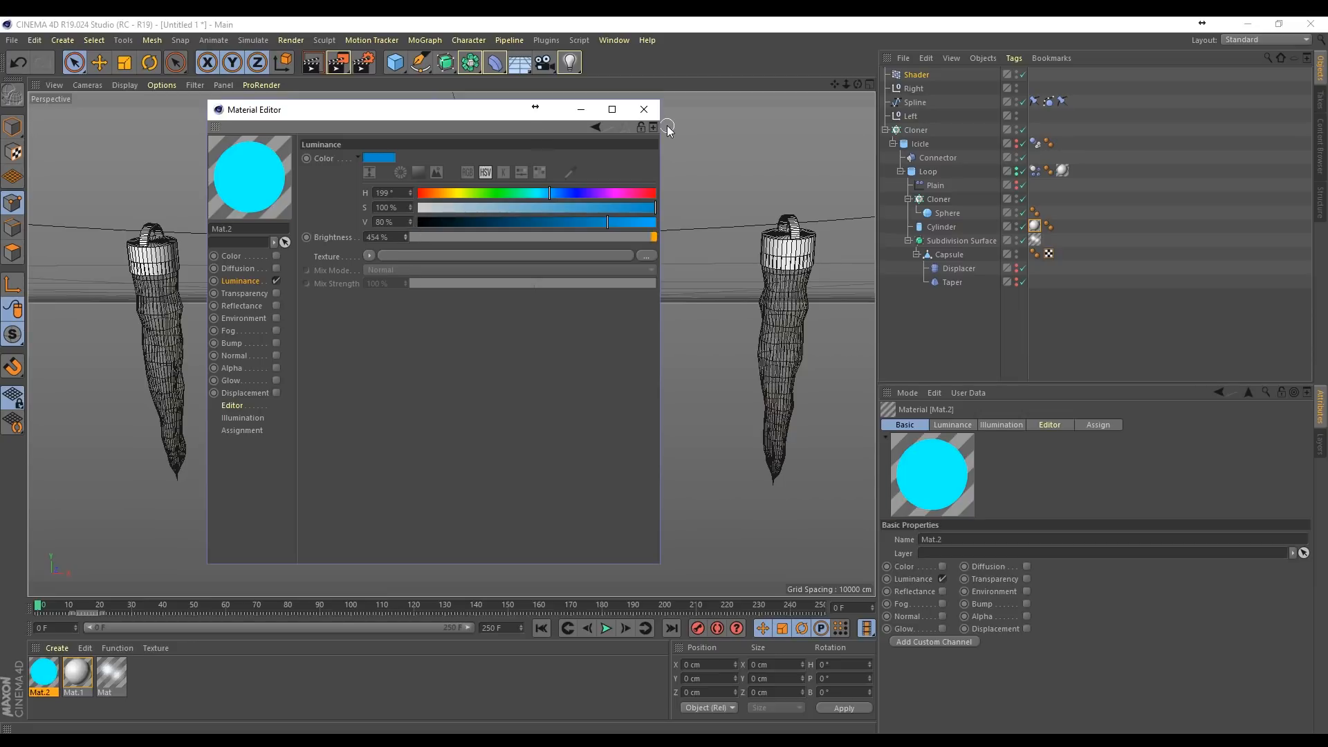
click(643, 110)
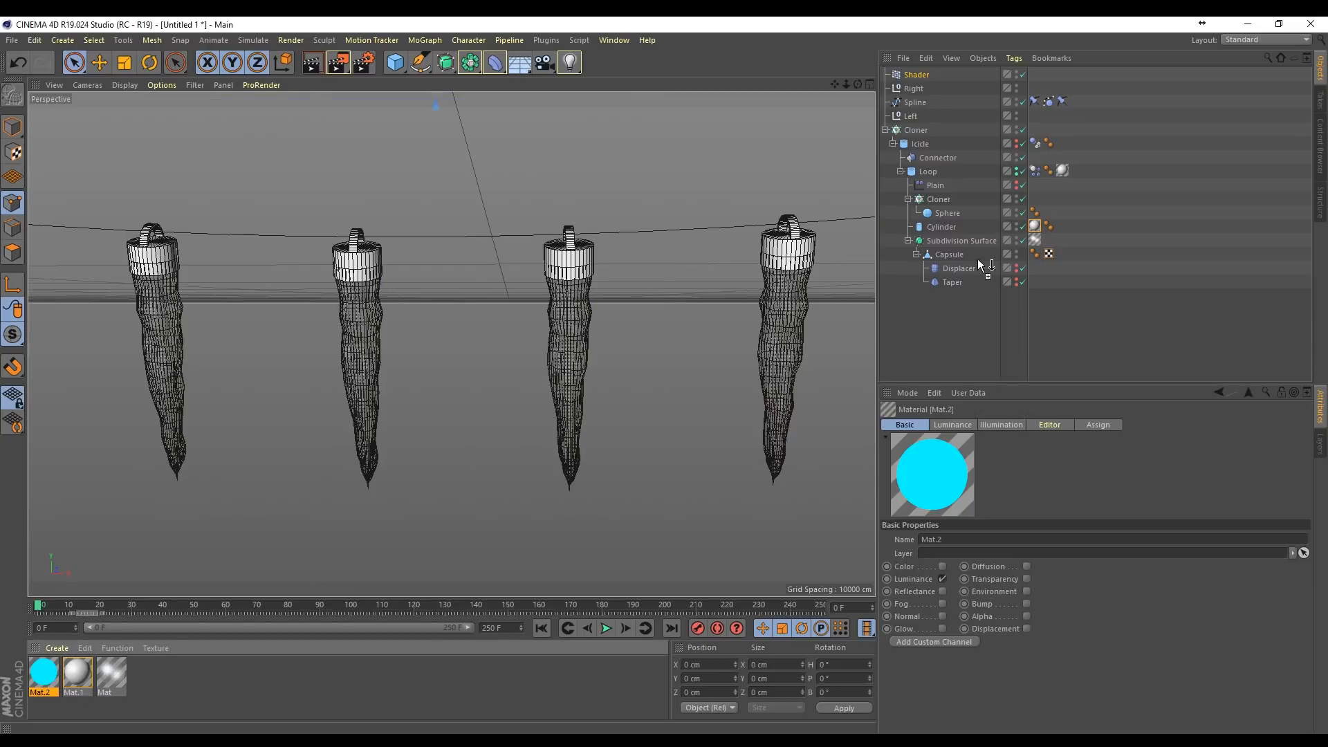
drag(947, 214, 950, 216)
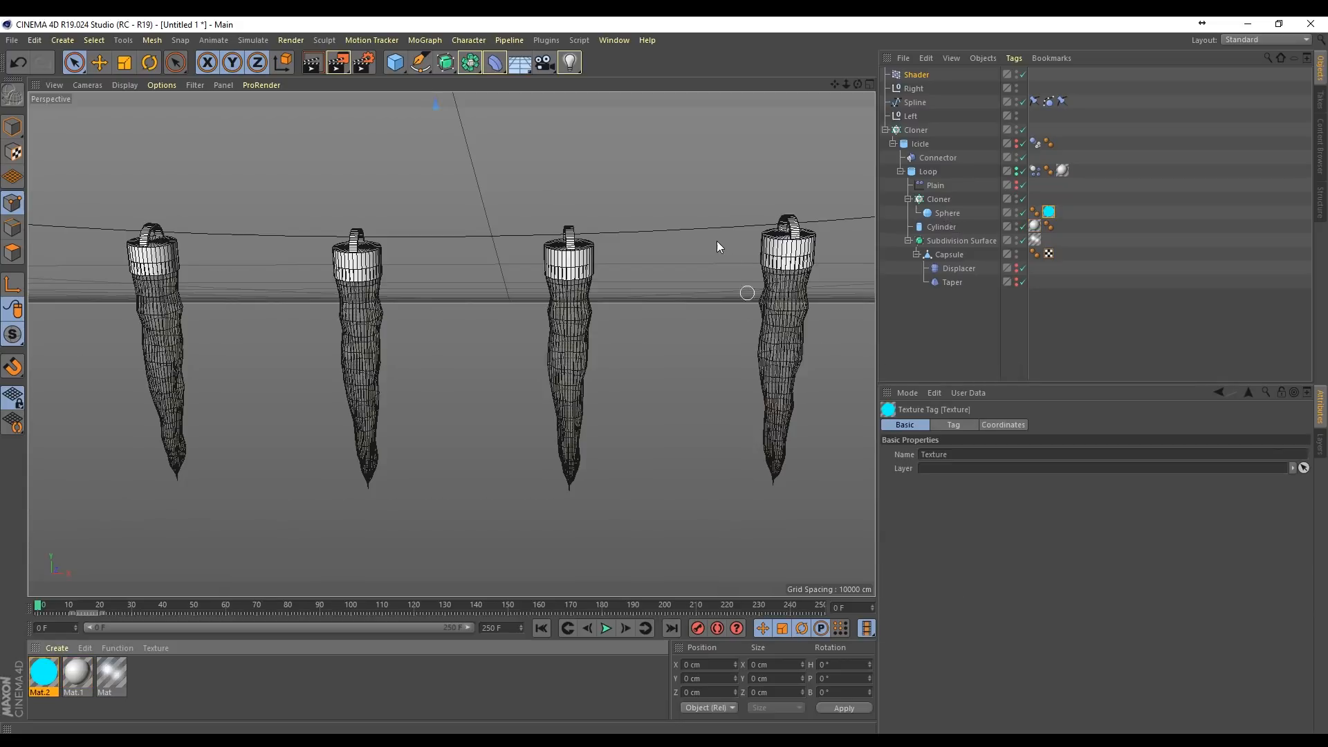
Step: Add a Sweep object as the parent of the hanging Spline
drag(847, 84, 833, 89)
click(915, 103)
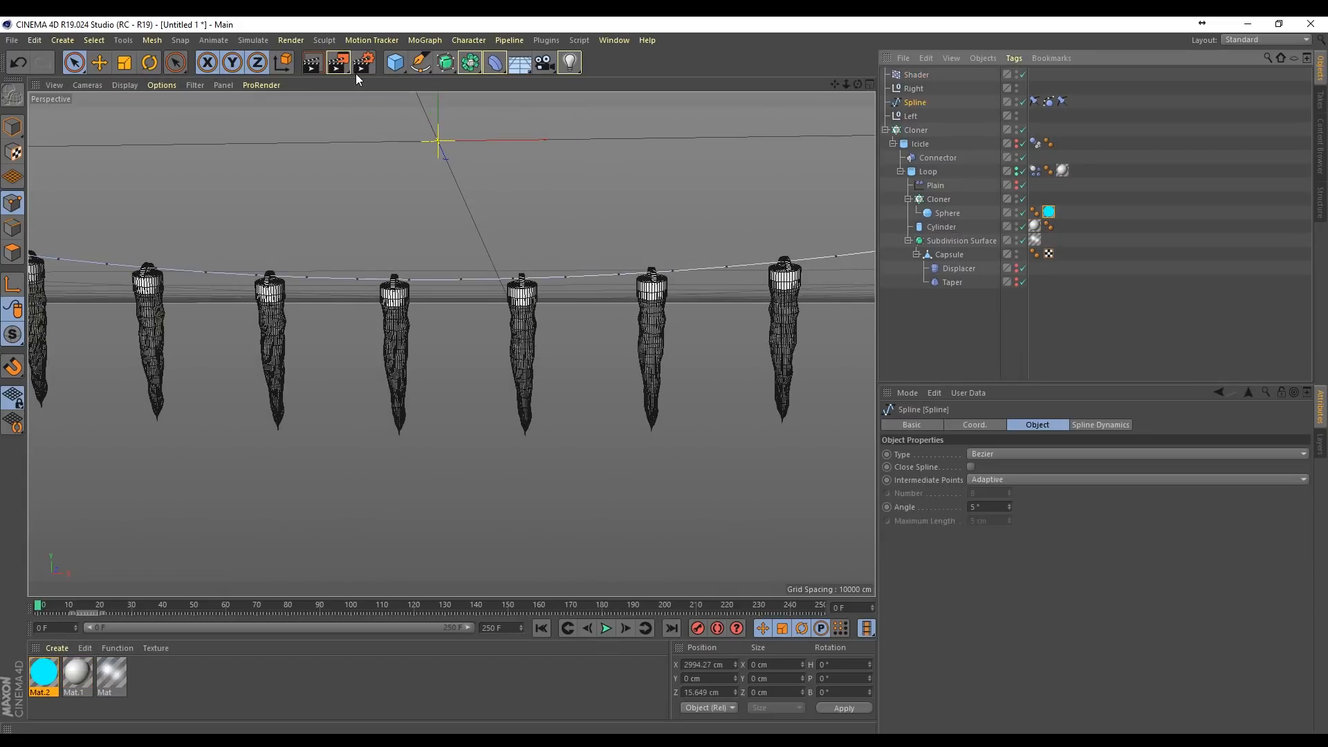
click(421, 64)
click(446, 62)
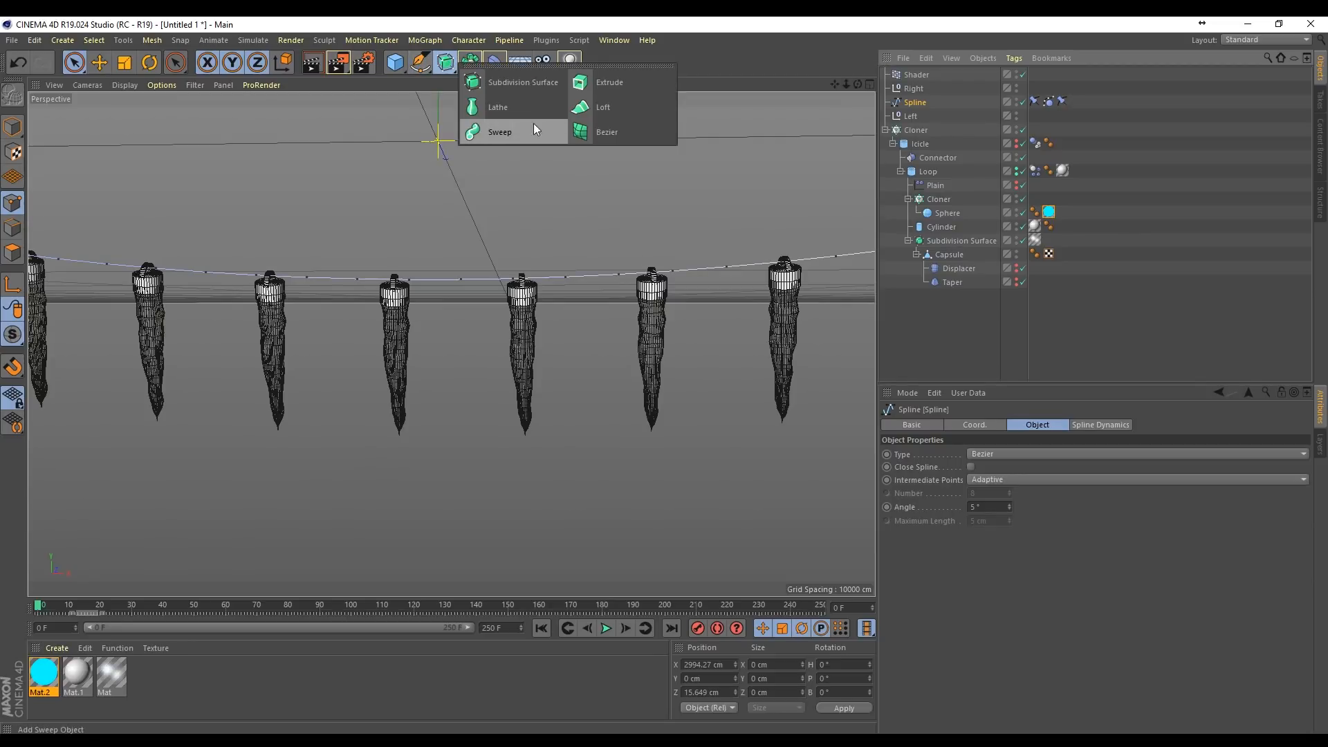
alt+click(507, 133)
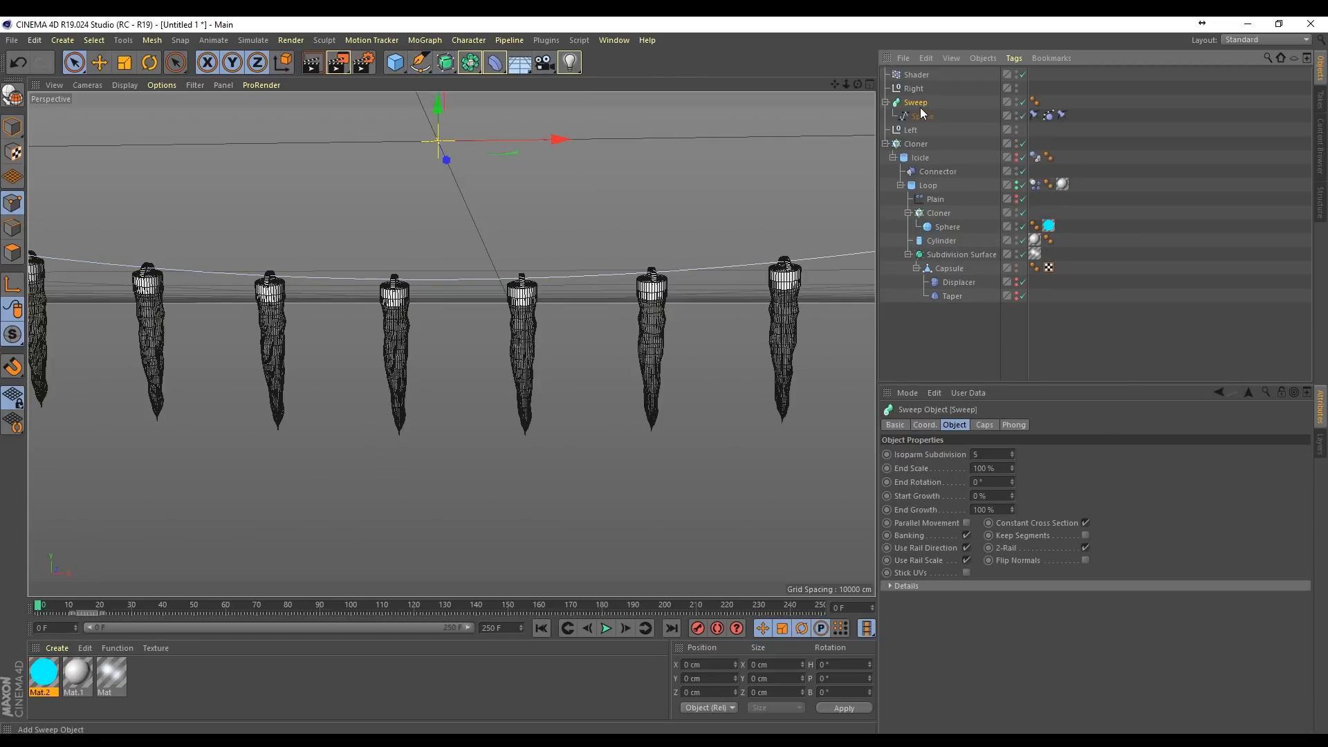
click(418, 63)
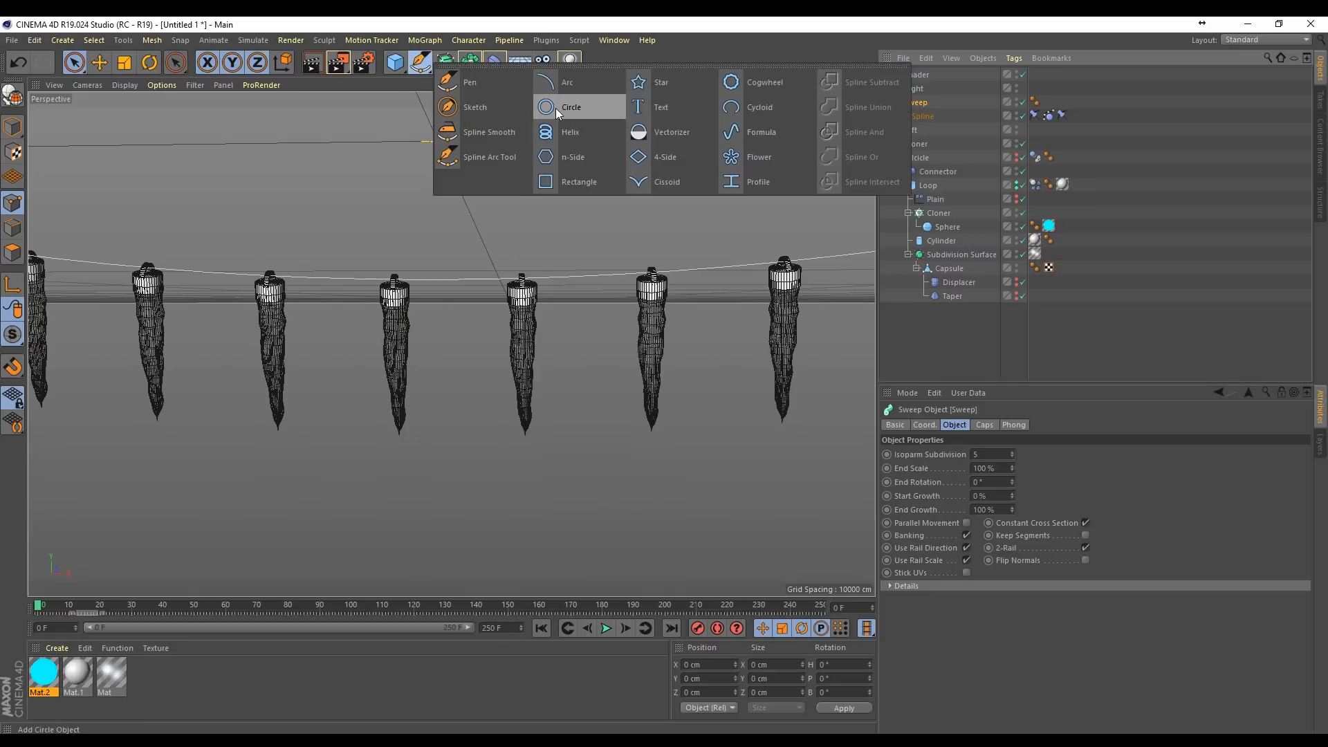
shift+click(567, 108)
scroll(545, 300, down, 3)
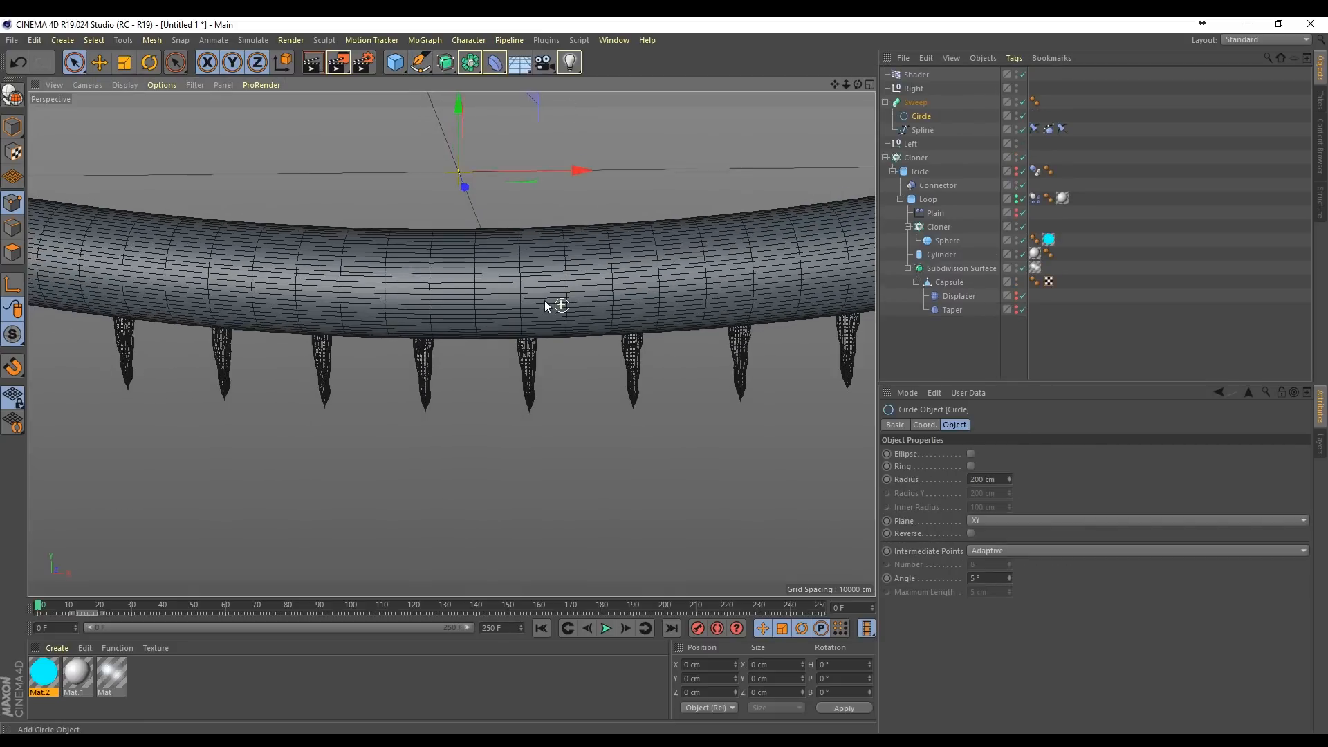
key(t)
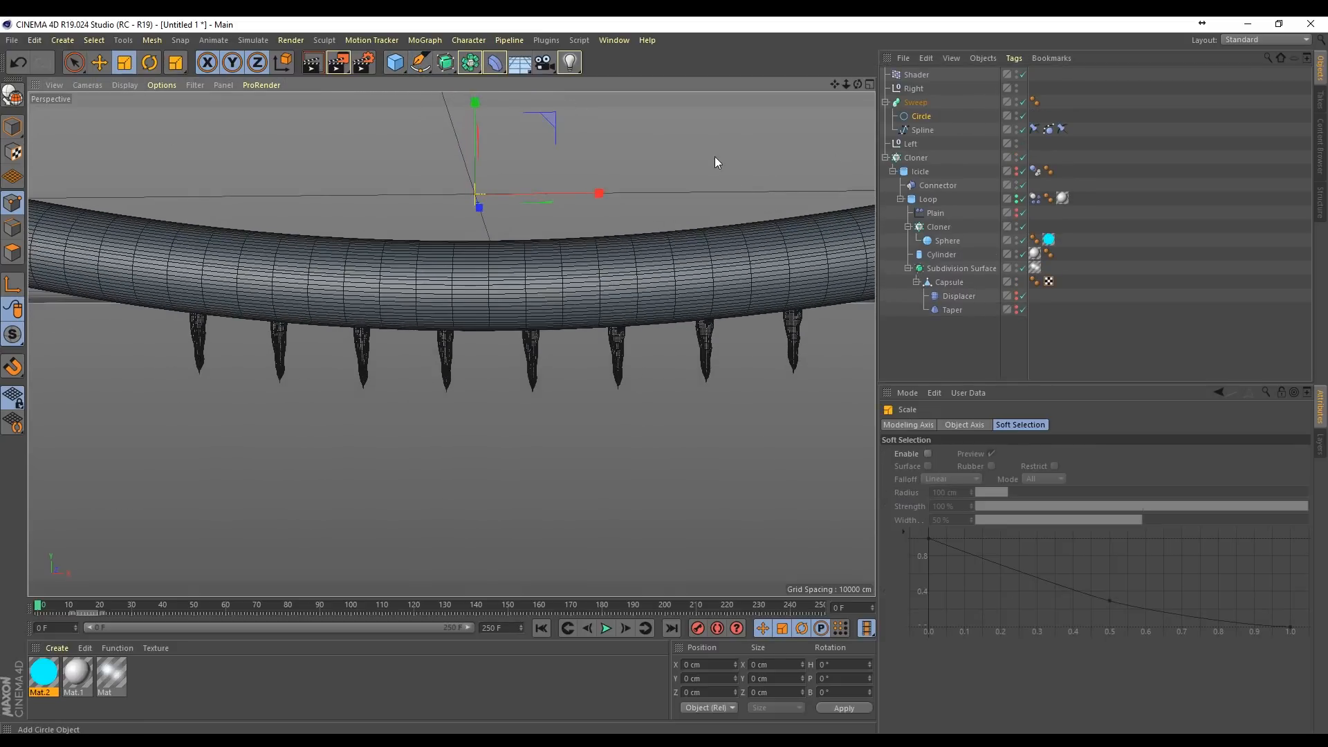
drag(715, 156, 362, 475)
scroll(467, 269, up, 5)
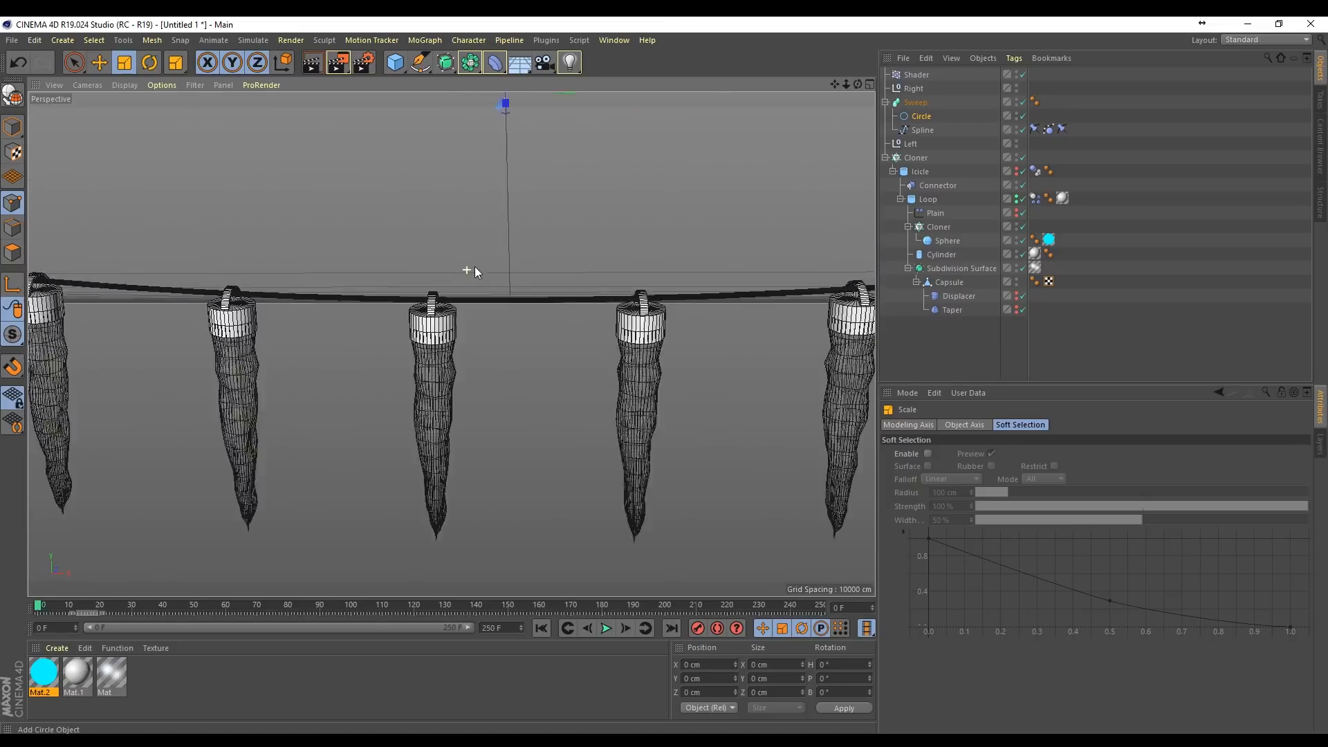
scroll(474, 271, up, 2)
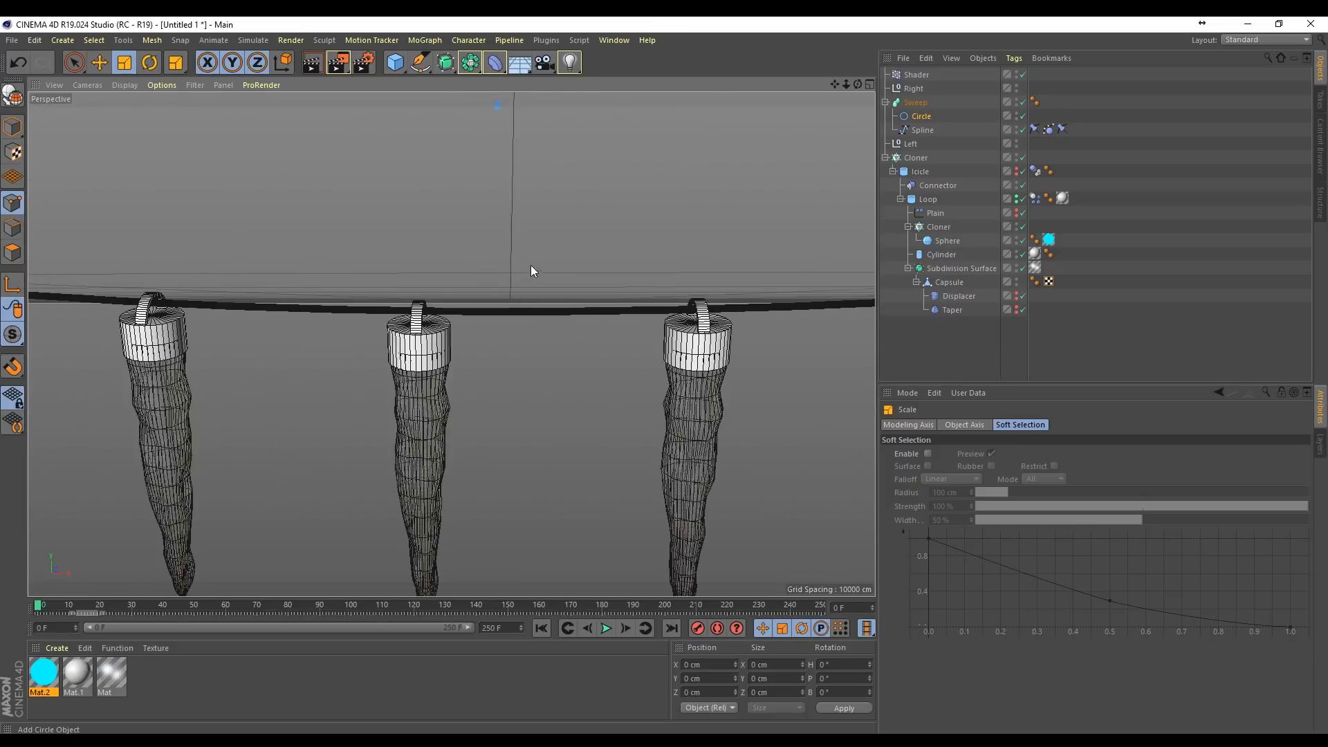
Step: Set the Circle profile's intermediate point angle to 20°
click(919, 118)
drag(1009, 578, 1009, 557)
scroll(646, 332, down, 5)
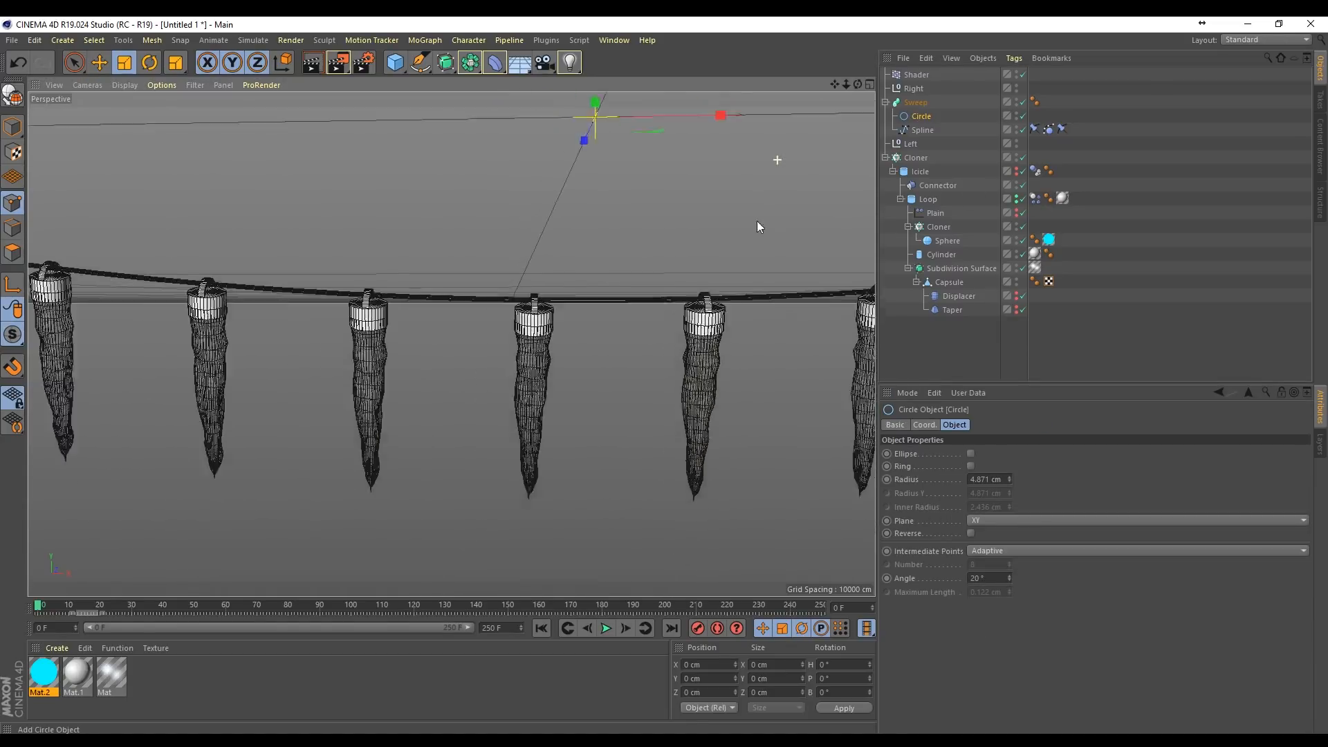
Step: Play the simulation with the whole light string in view, stop it, and rewind to the first frame
drag(835, 84, 774, 85)
scroll(452, 343, up, 2)
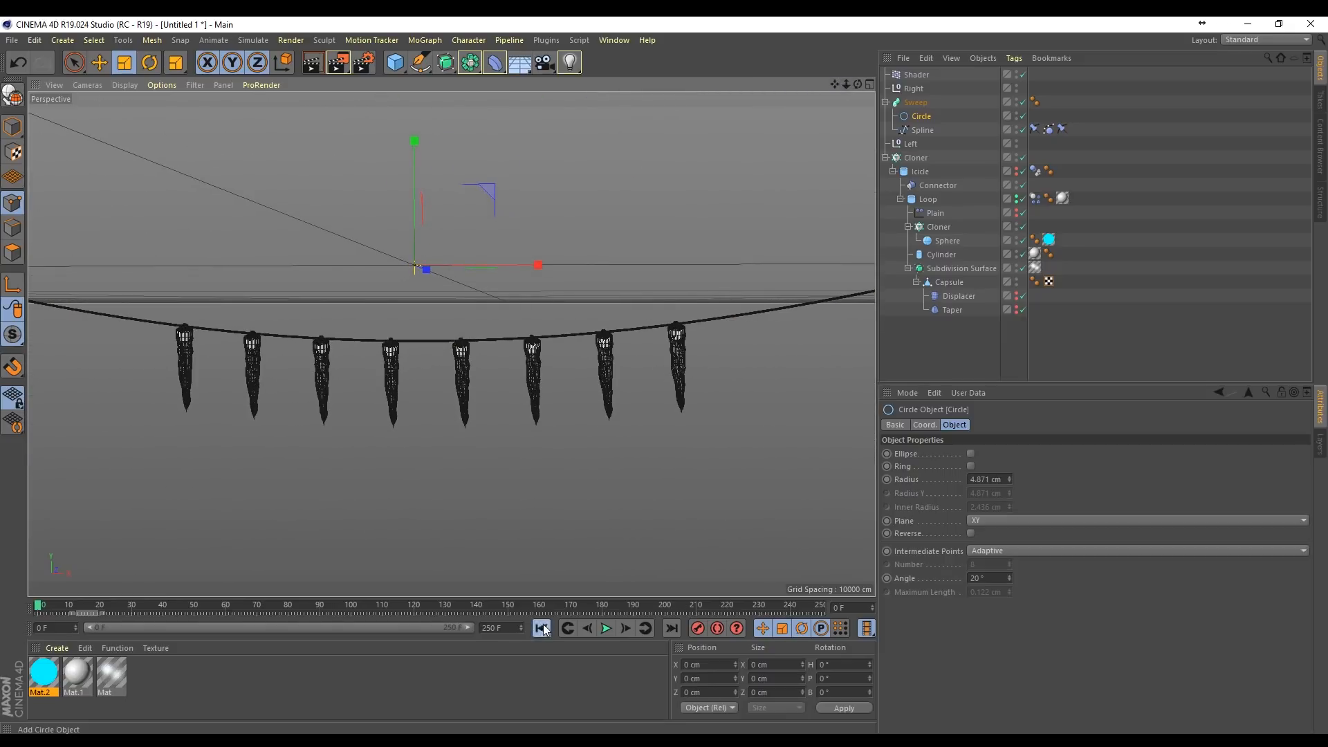
click(606, 628)
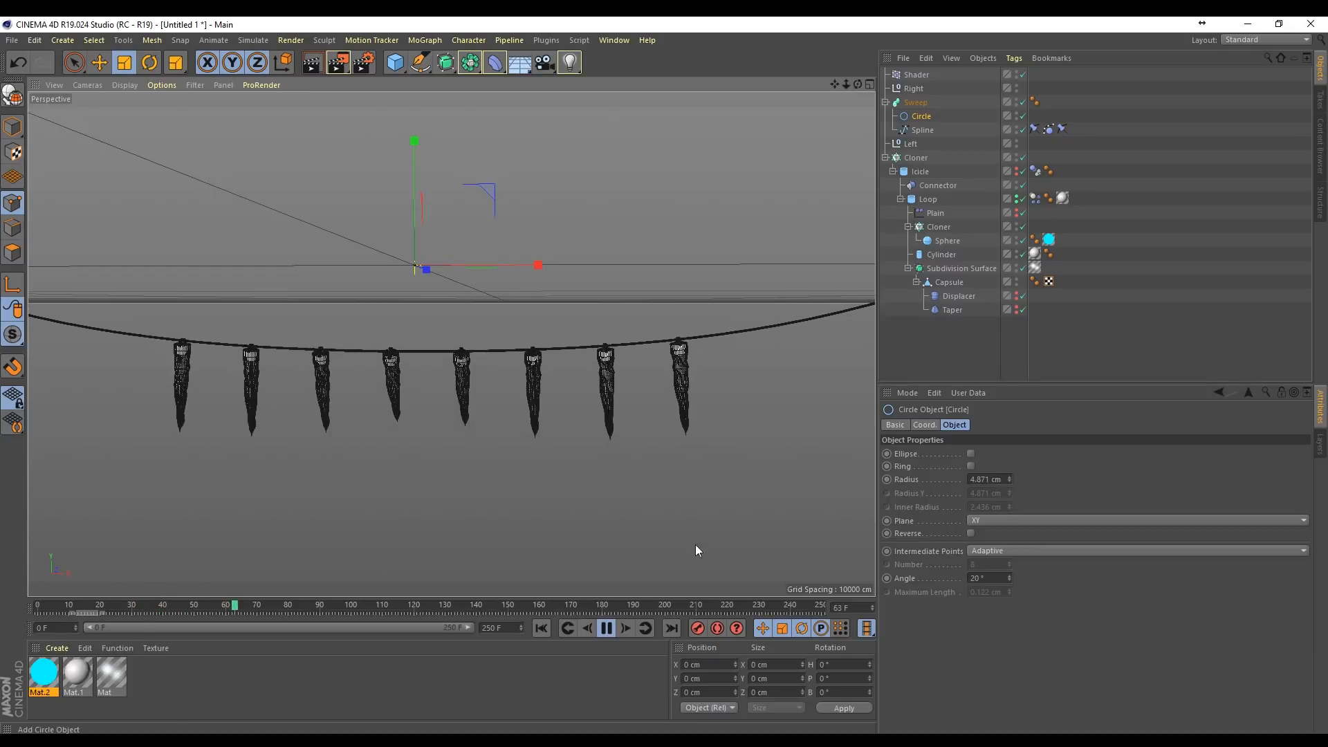
click(606, 628)
key(shift+f)
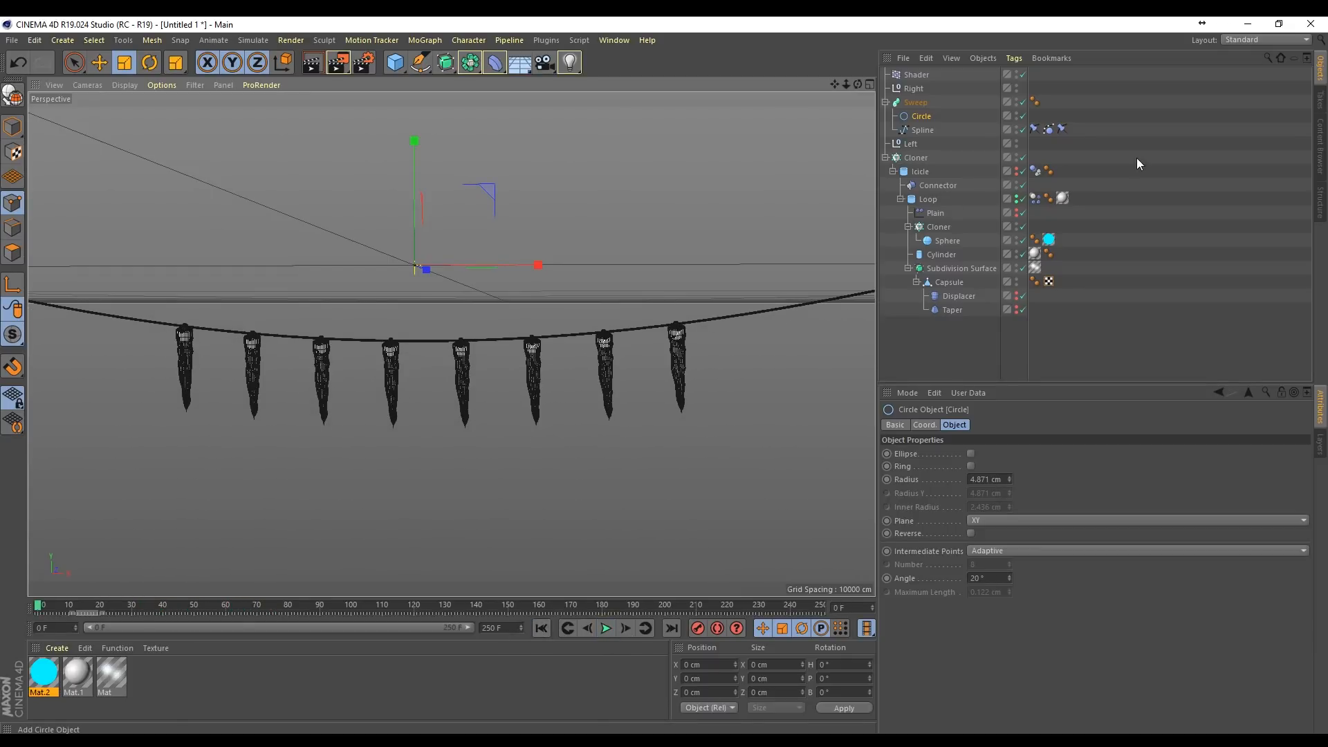
Step: Create a new material for the cable and set its color value to 13%
double_click(154, 681)
double_click(40, 672)
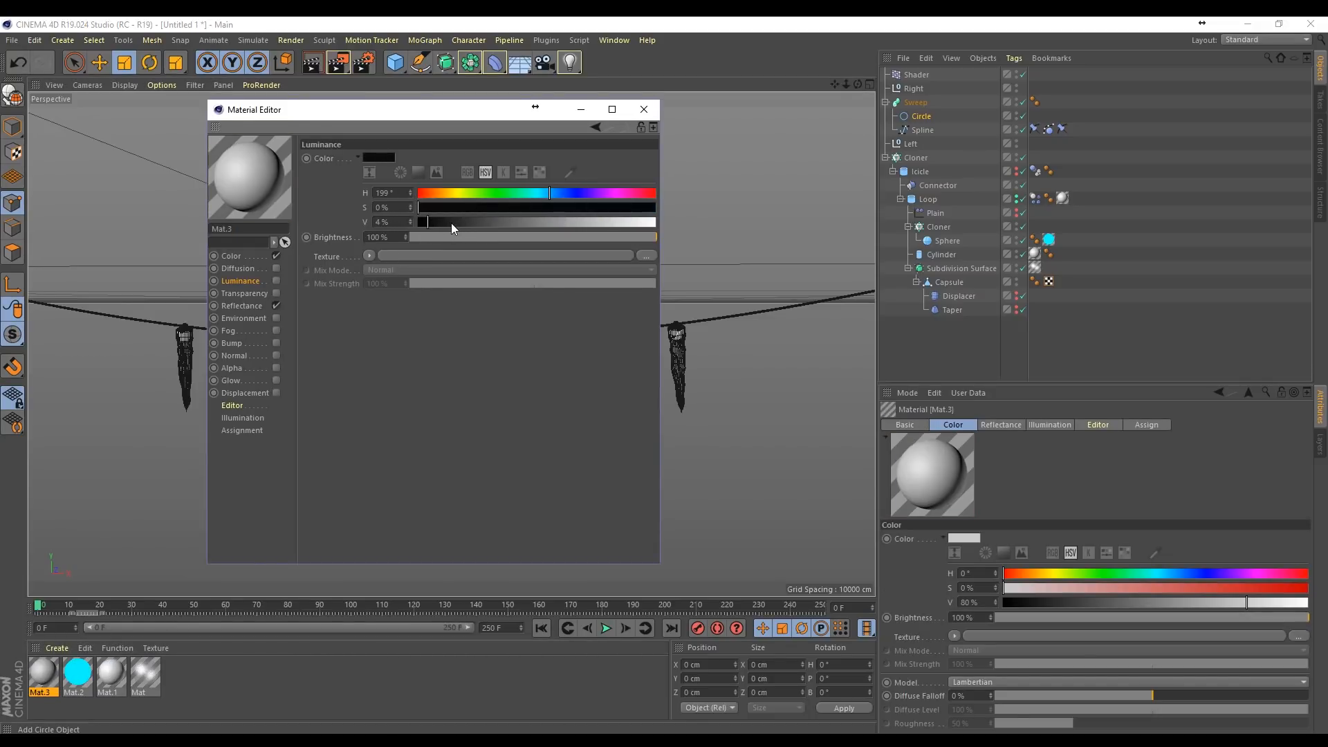
click(228, 256)
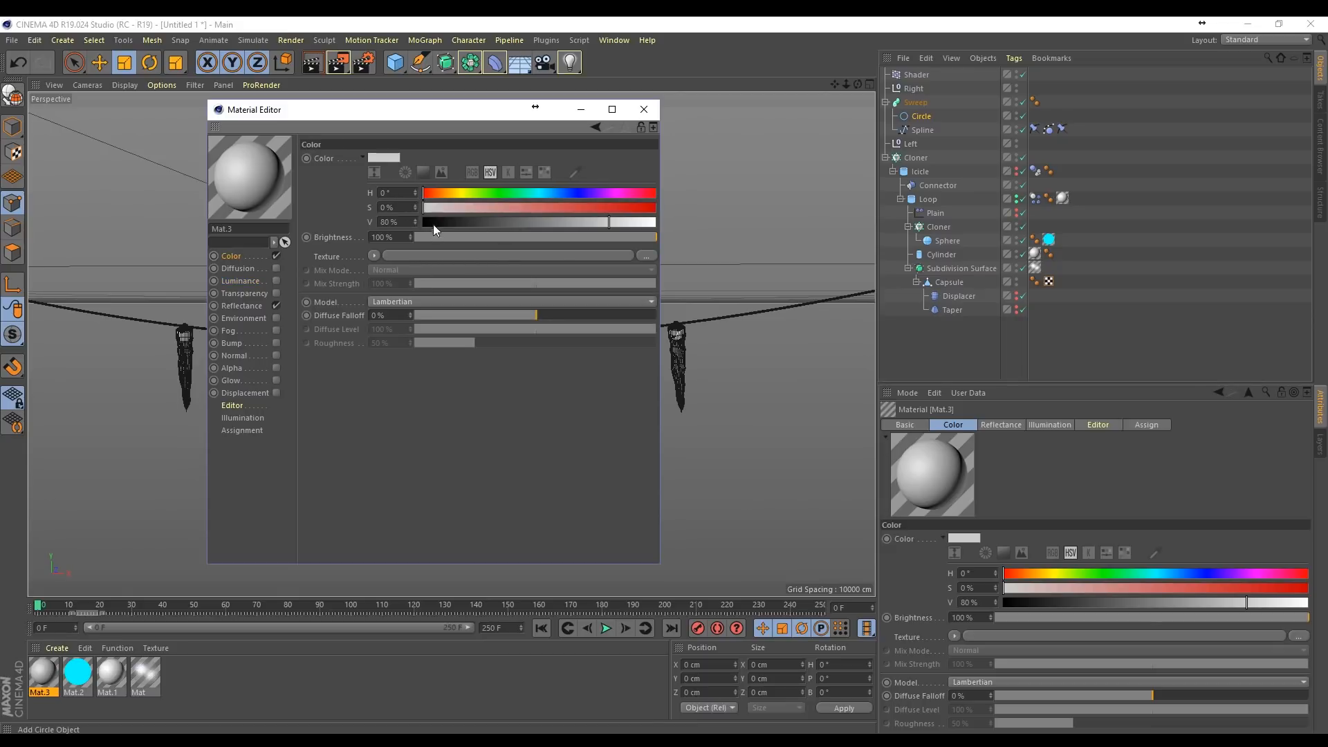
drag(433, 224, 453, 218)
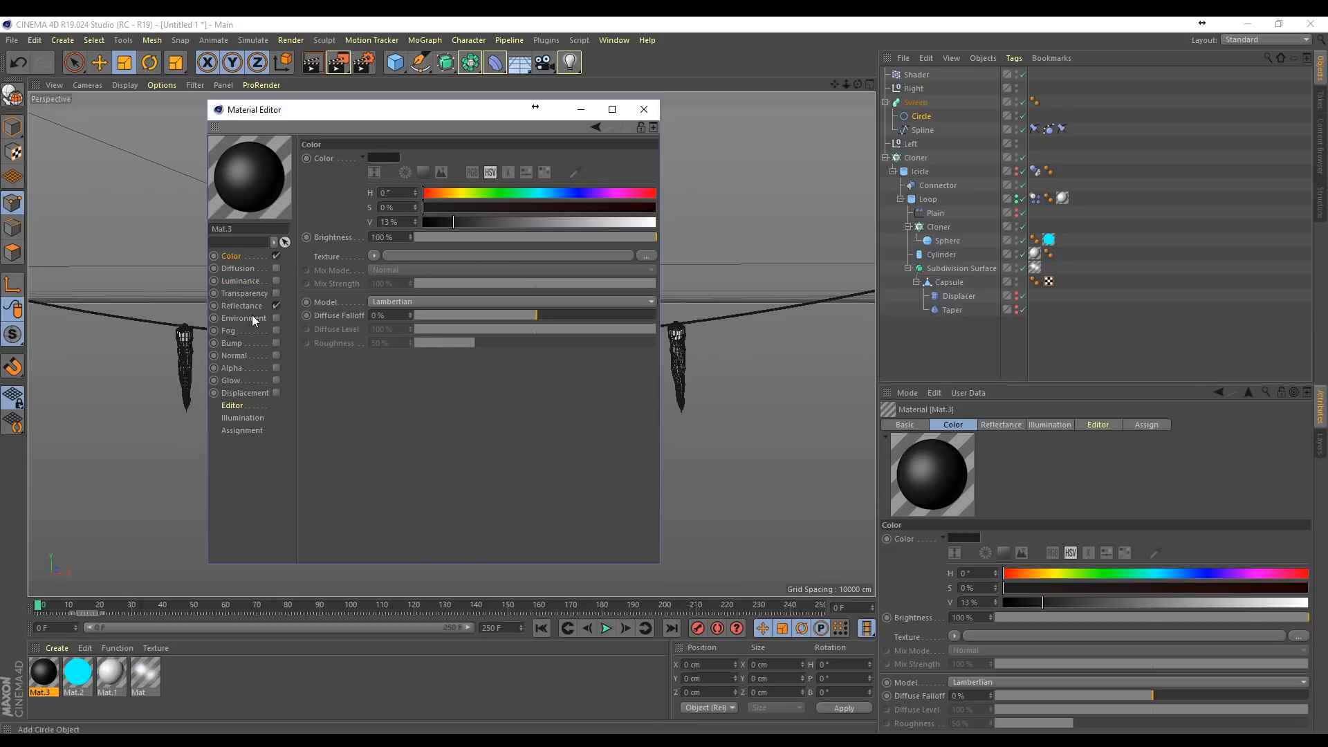
Step: Add a Beckmann reflection layer with a Dielectric Fresnel to the dark material and apply it to the Sweep
click(246, 306)
click(319, 189)
click(377, 204)
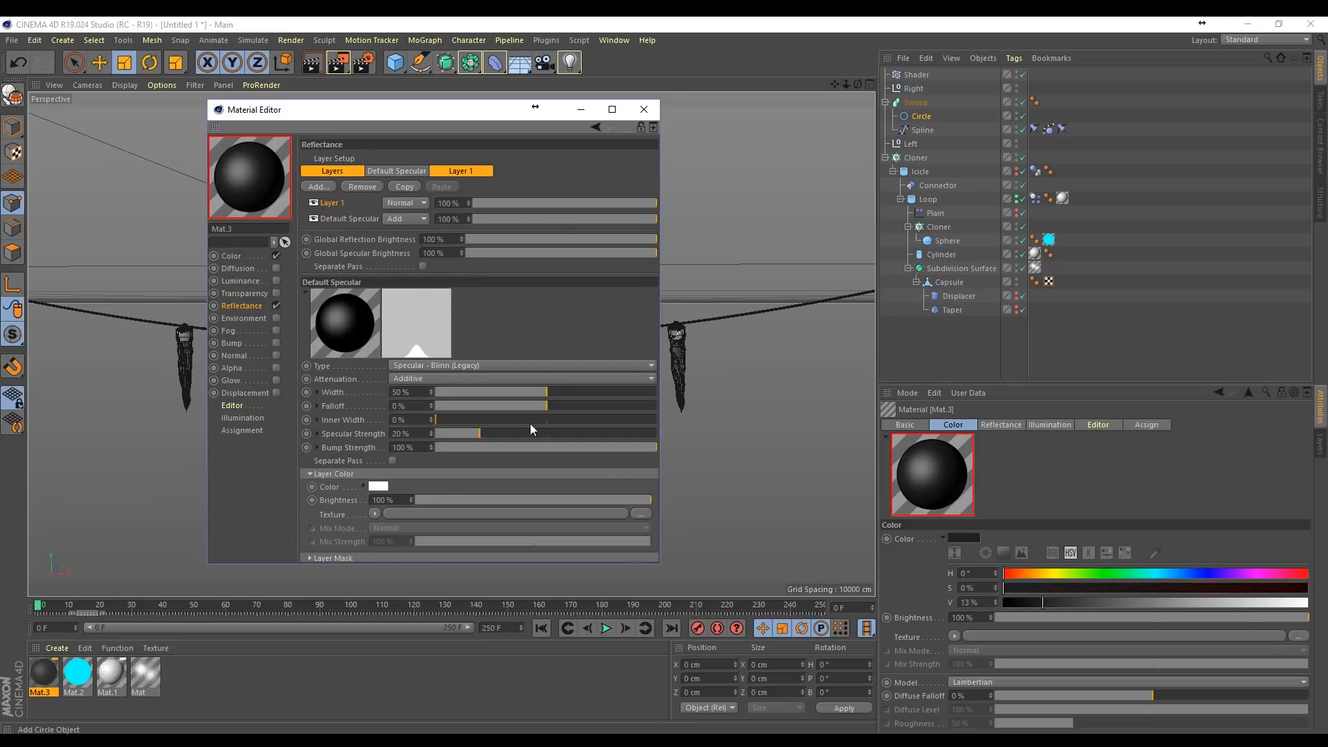
click(307, 545)
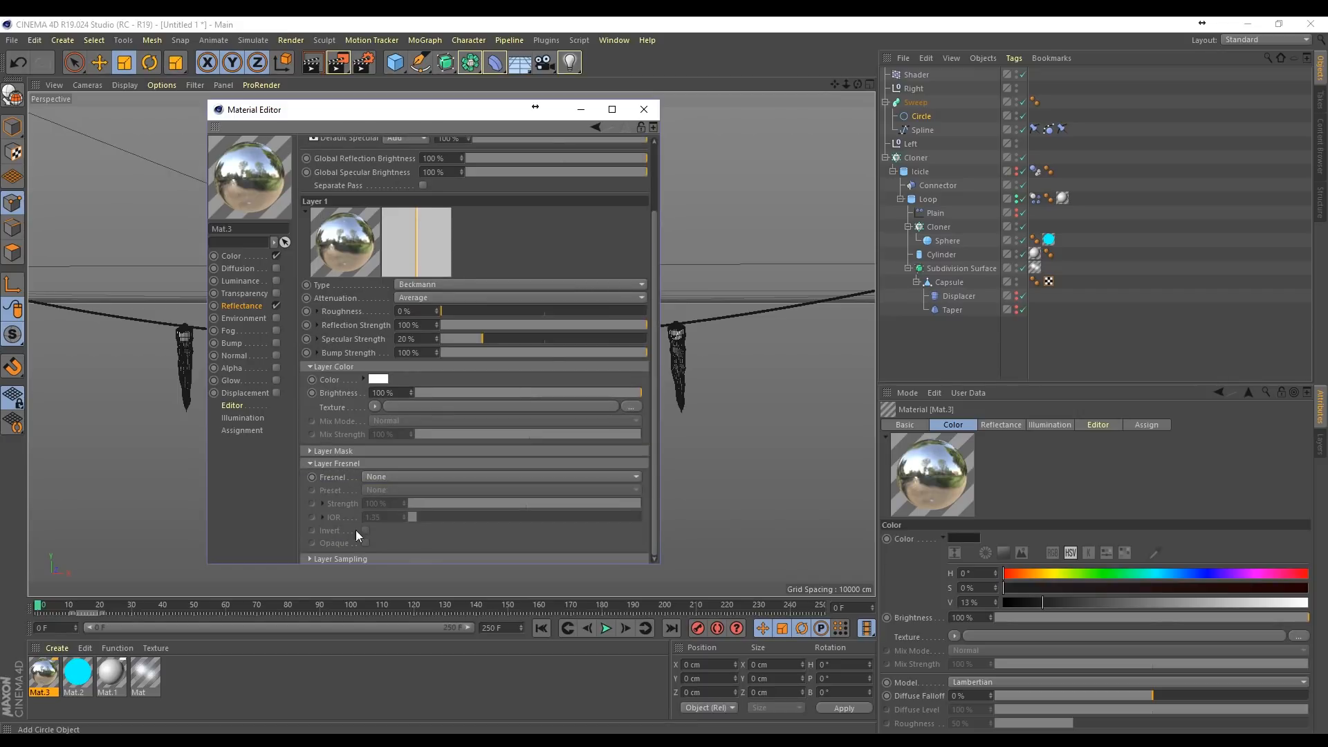
click(390, 475)
click(393, 504)
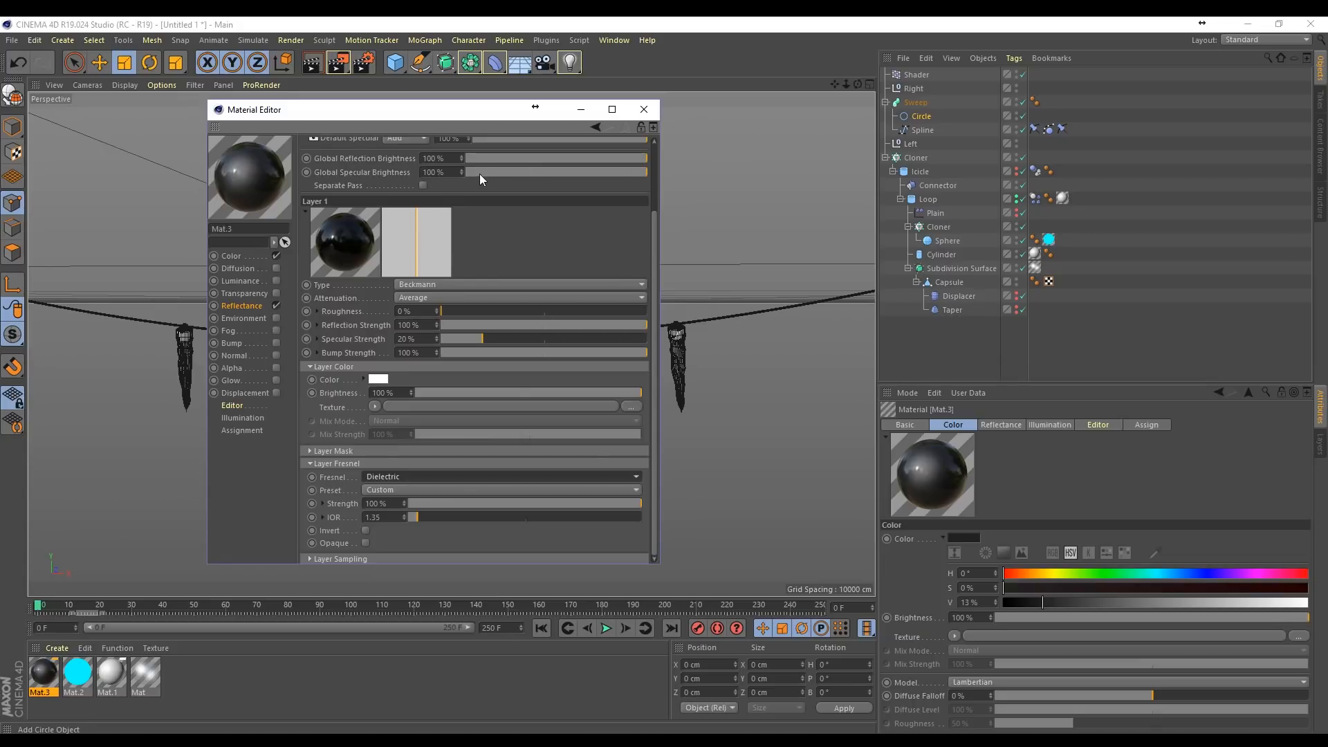
click(644, 109)
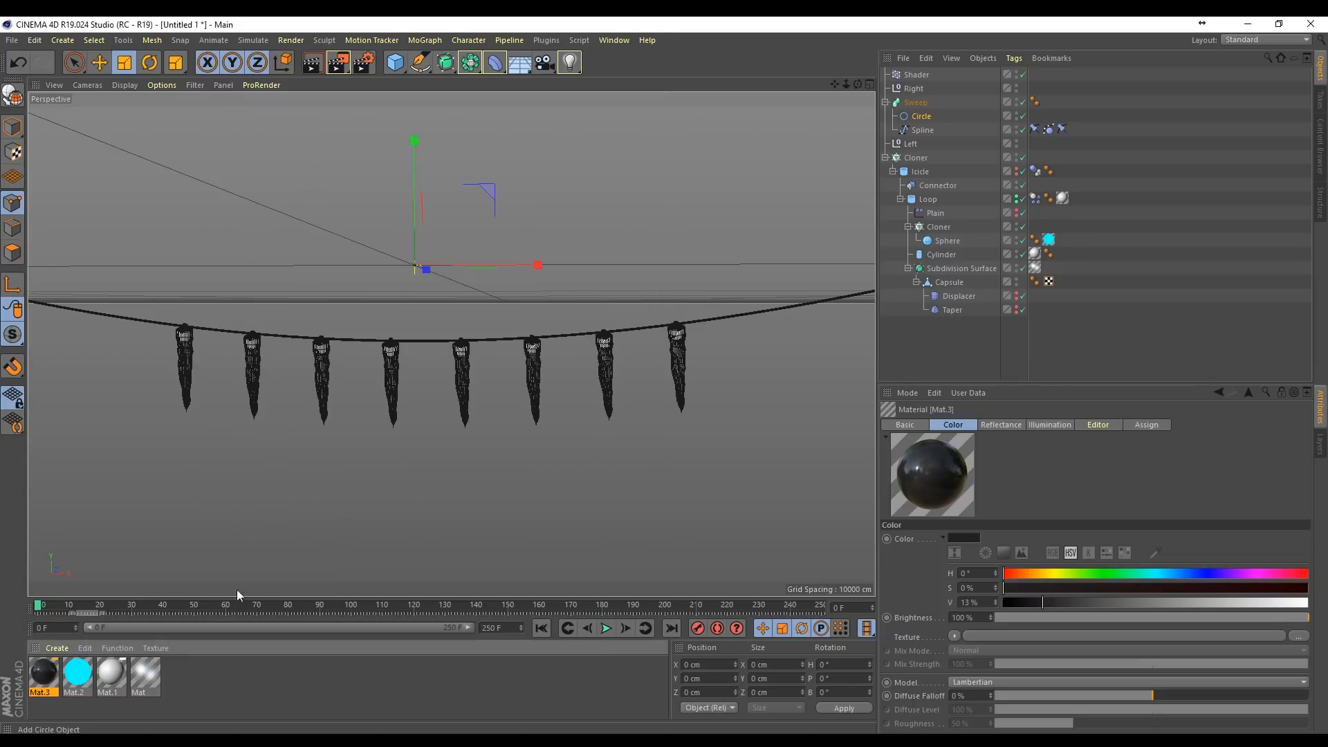
drag(924, 112, 923, 110)
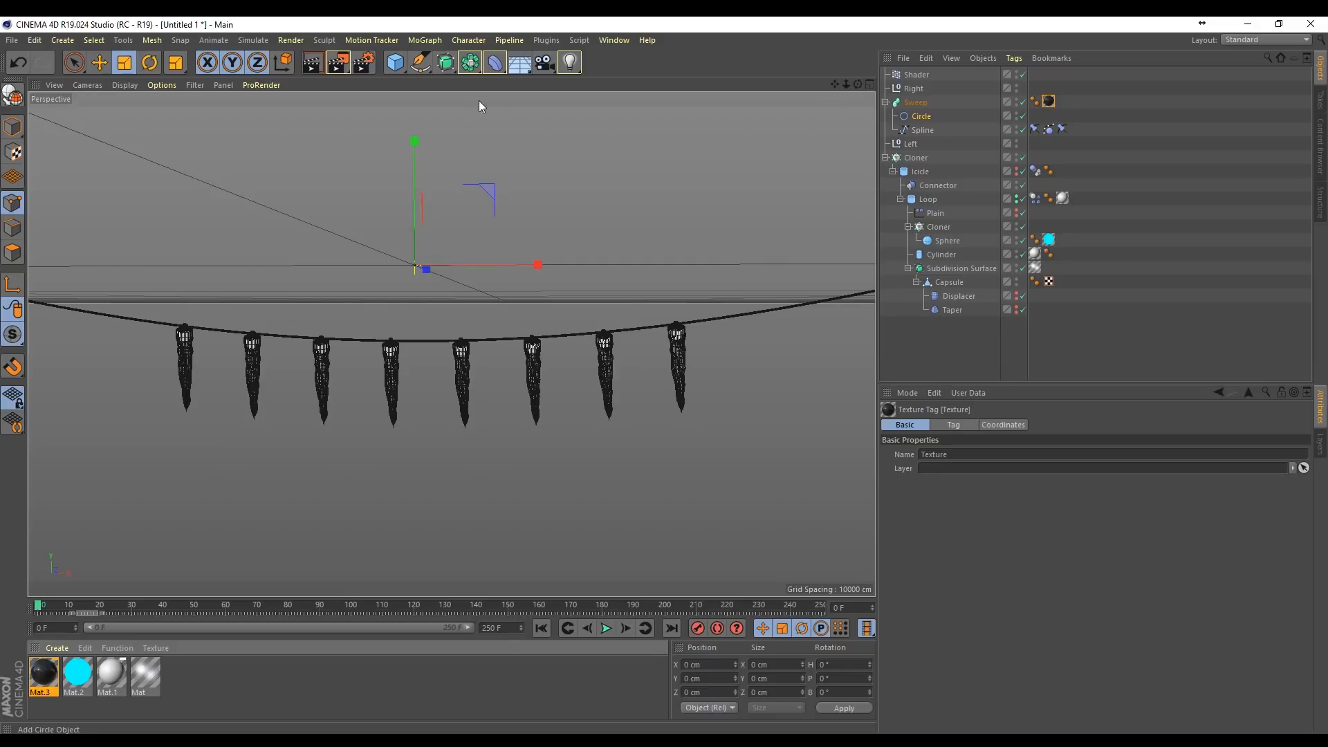
Step: Render the viewport close up on the icicles, play the animation to frame 27, and render the view again
drag(846, 84, 1044, 84)
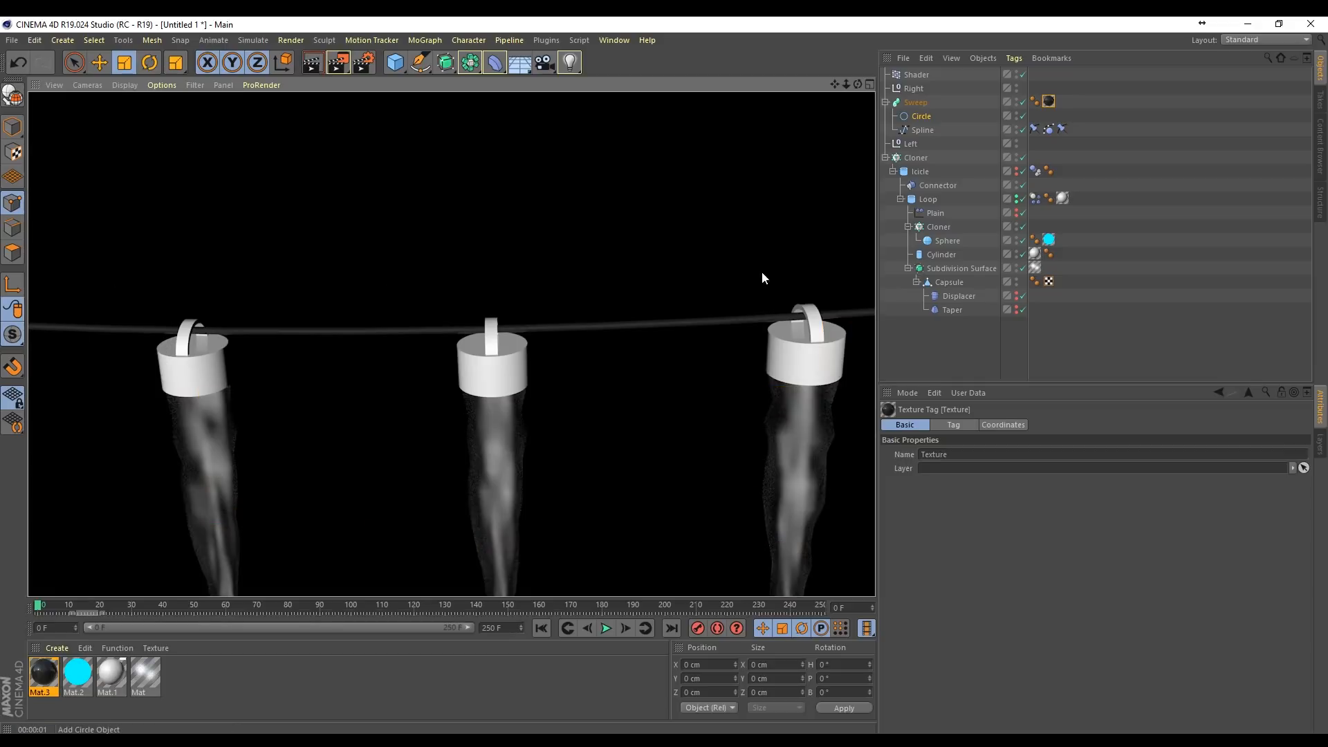
drag(846, 84, 837, 6)
click(606, 628)
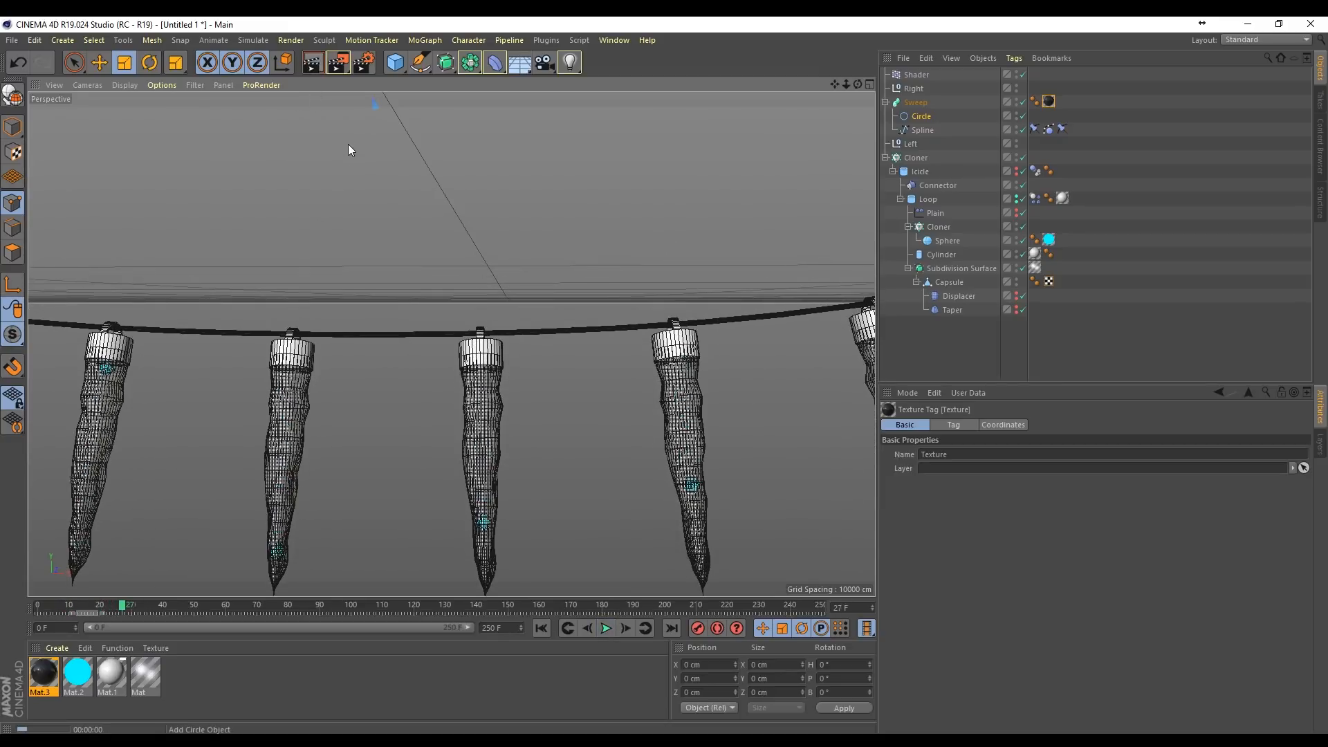
key(ctrl+r)
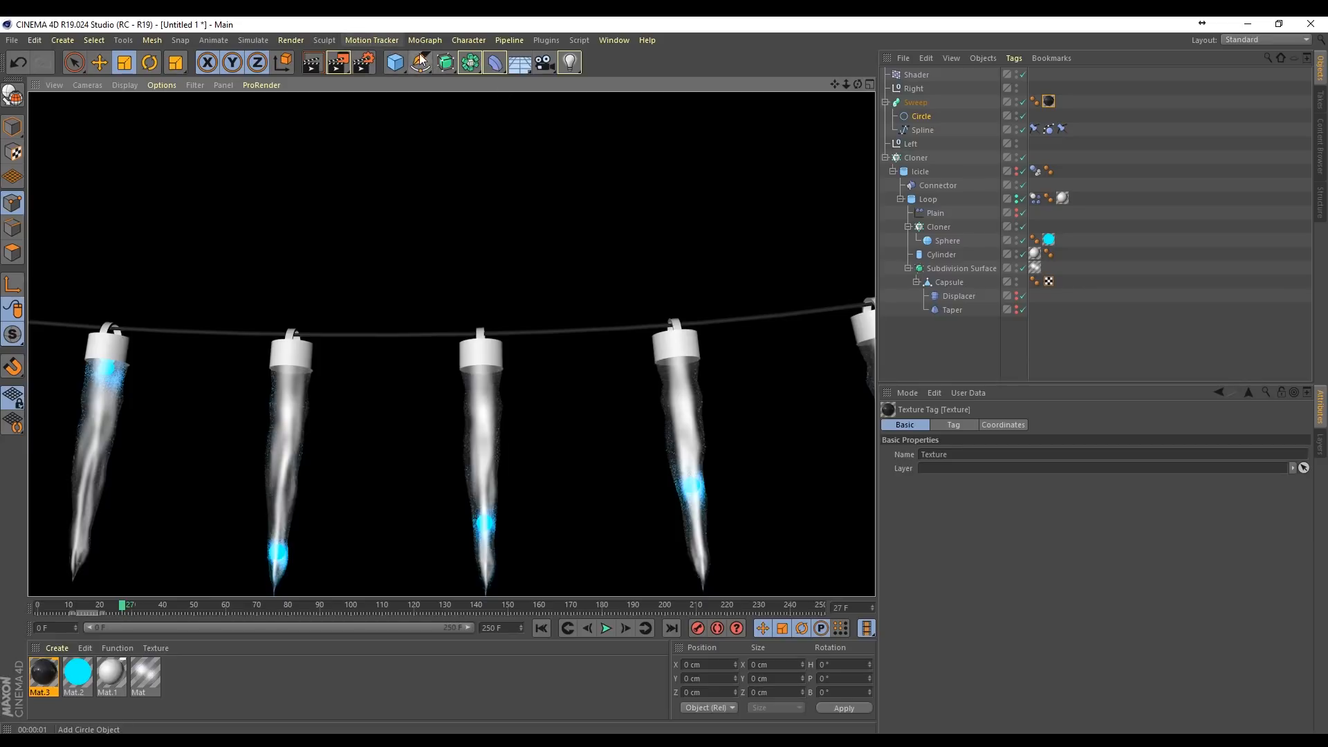
Step: Add Global Illumination with the Interior - Preview preset to the render settings and render the viewport
click(367, 62)
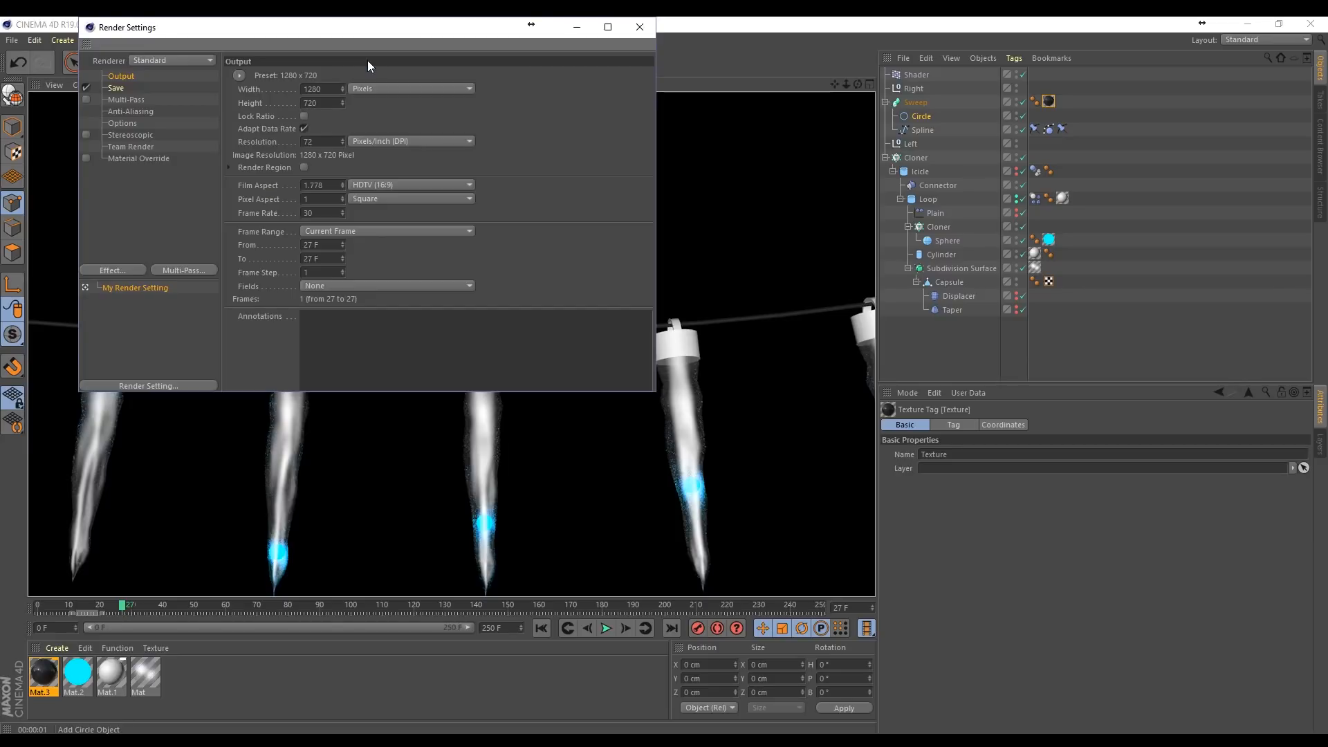
click(111, 270)
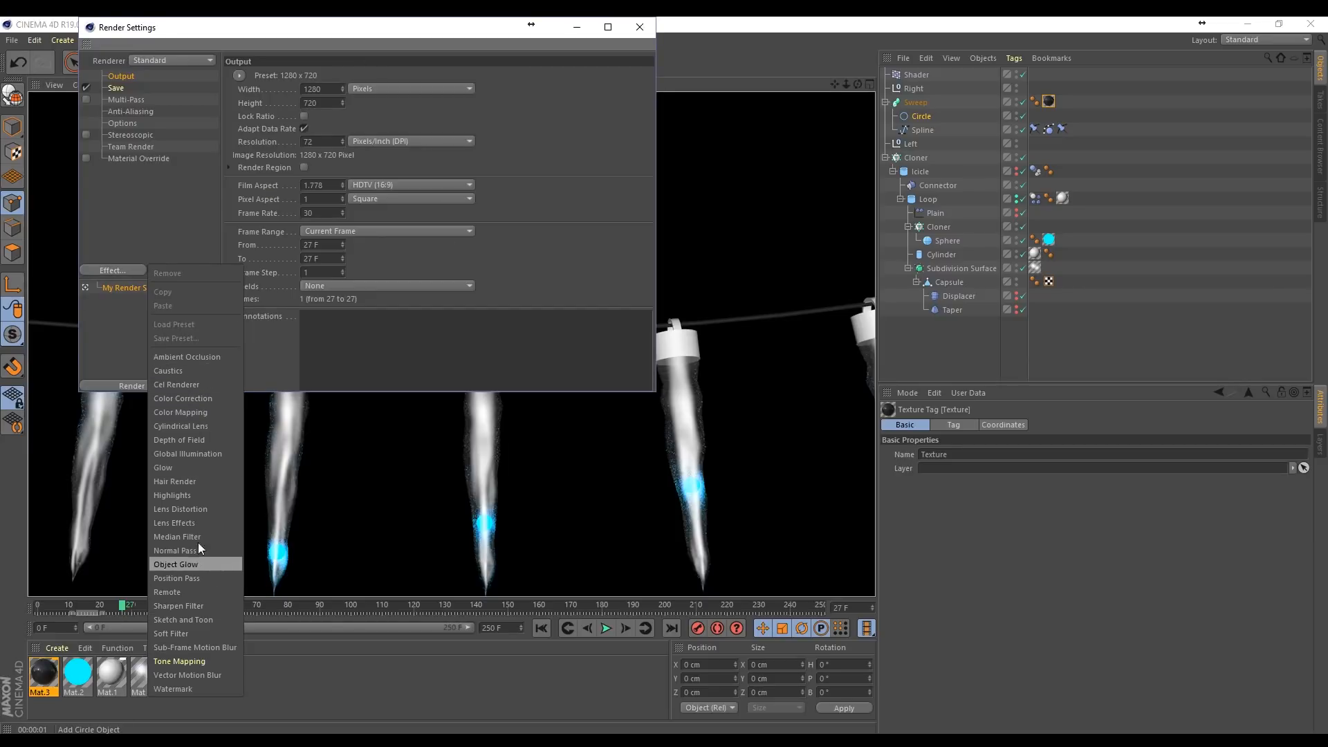
click(181, 454)
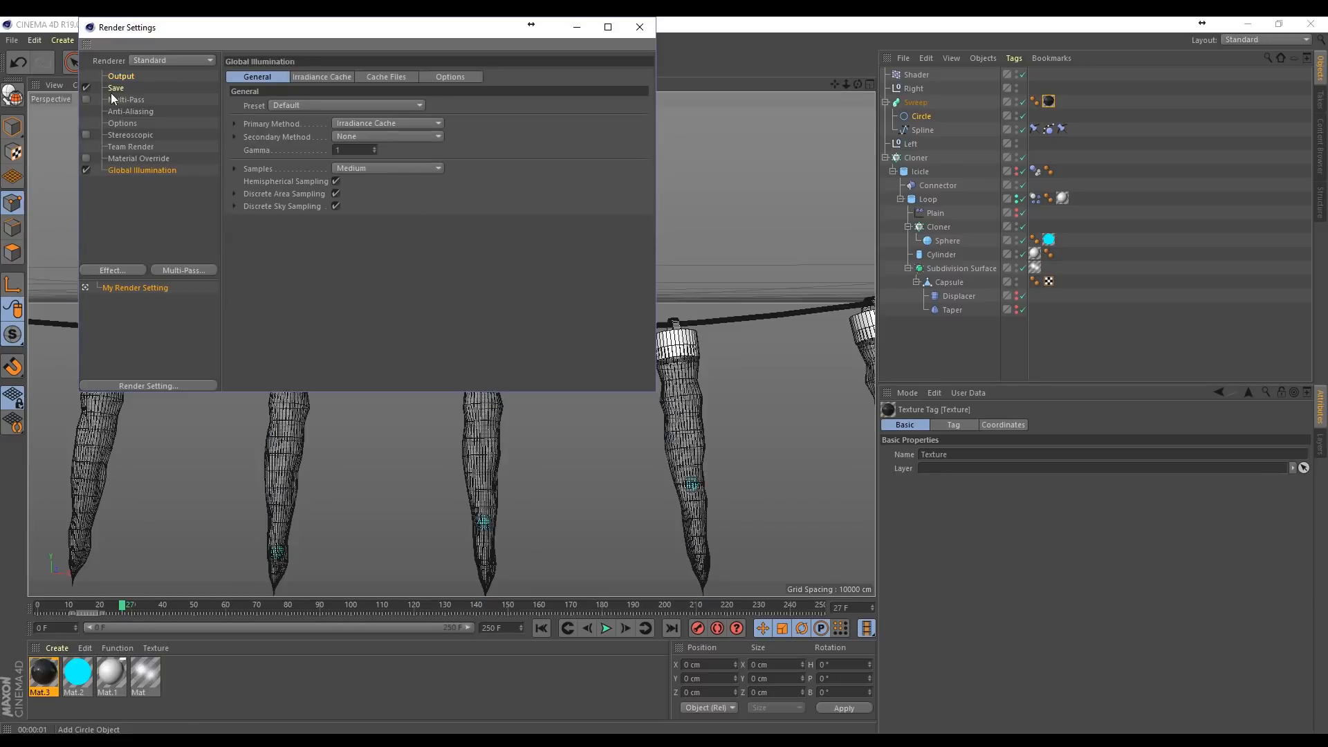
click(318, 104)
click(313, 151)
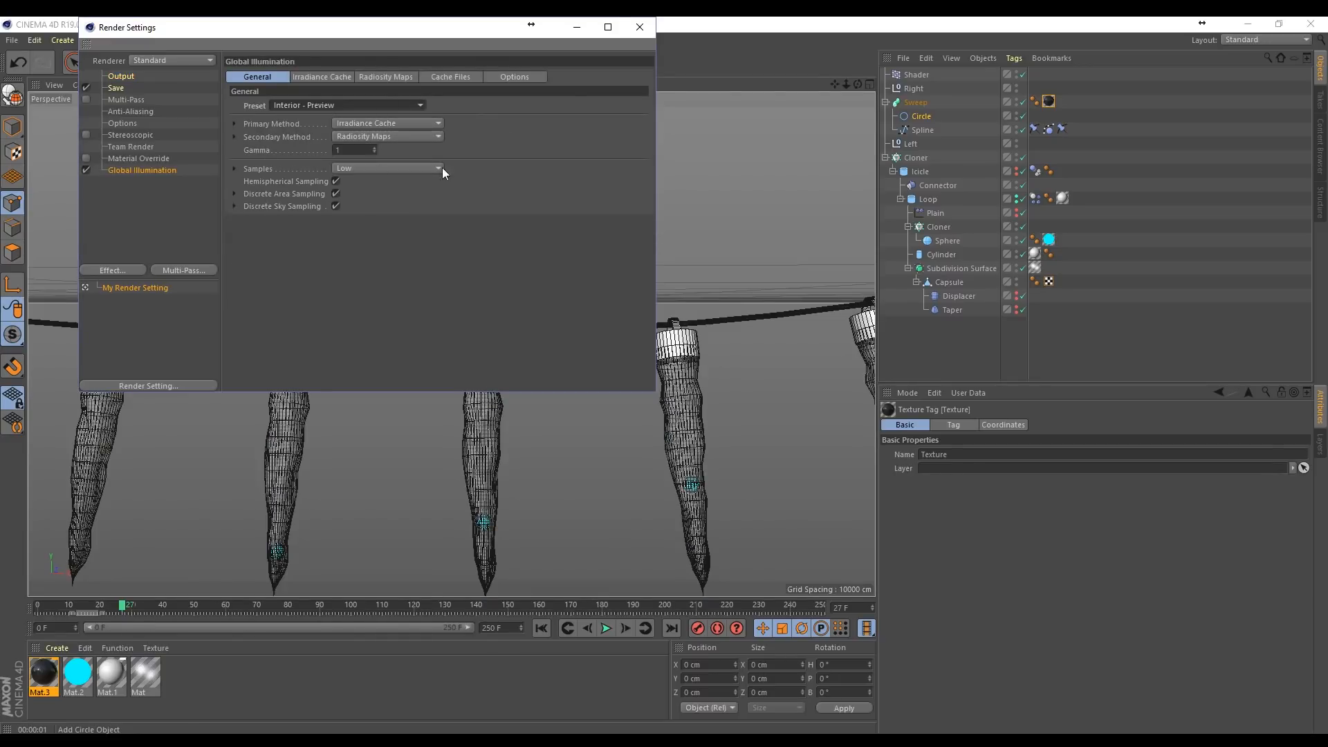
click(641, 27)
click(319, 61)
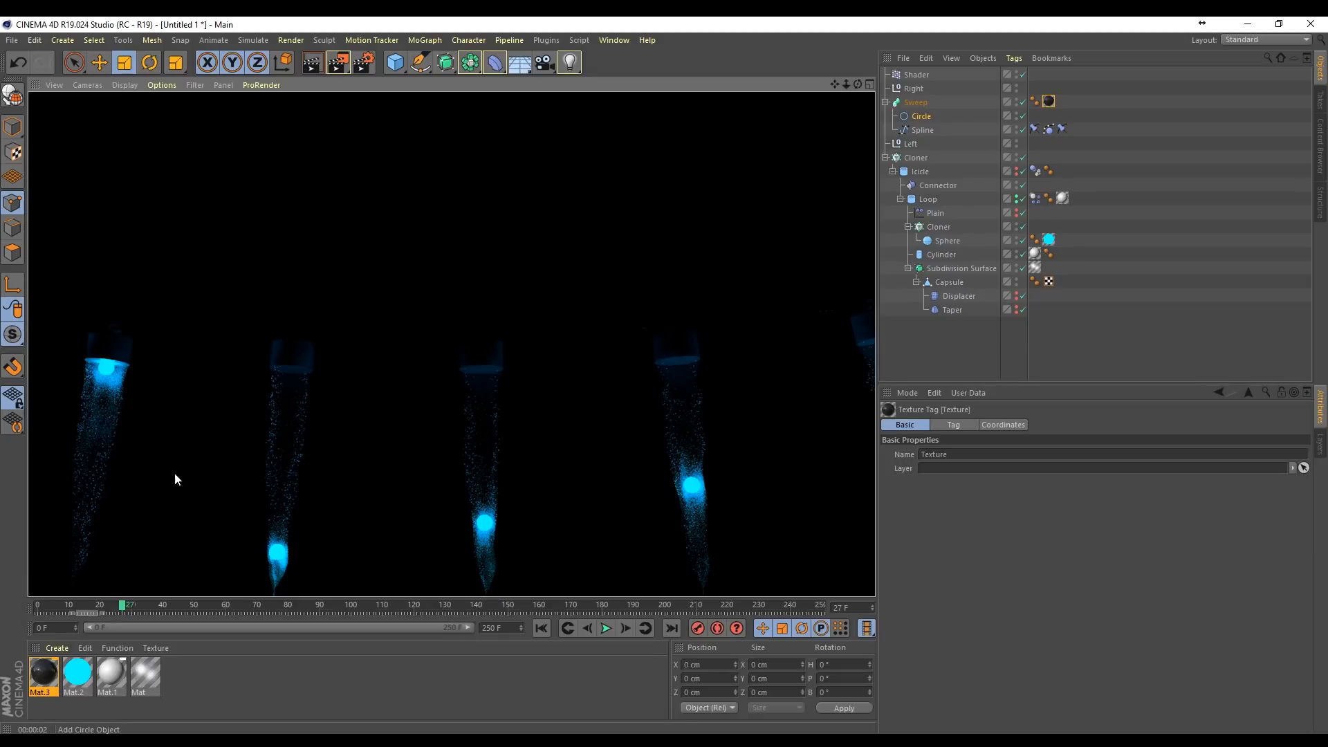
Step: Add a Plane, stand it upright along the light string, and scale it to about 4288 cm square
mouse_move(845, 84)
mouse_down()
mouse_move(823, 84)
mouse_move(856, 101)
mouse_move(858, 84)
mouse_move(823, 85)
mouse_move(846, 58)
mouse_up()
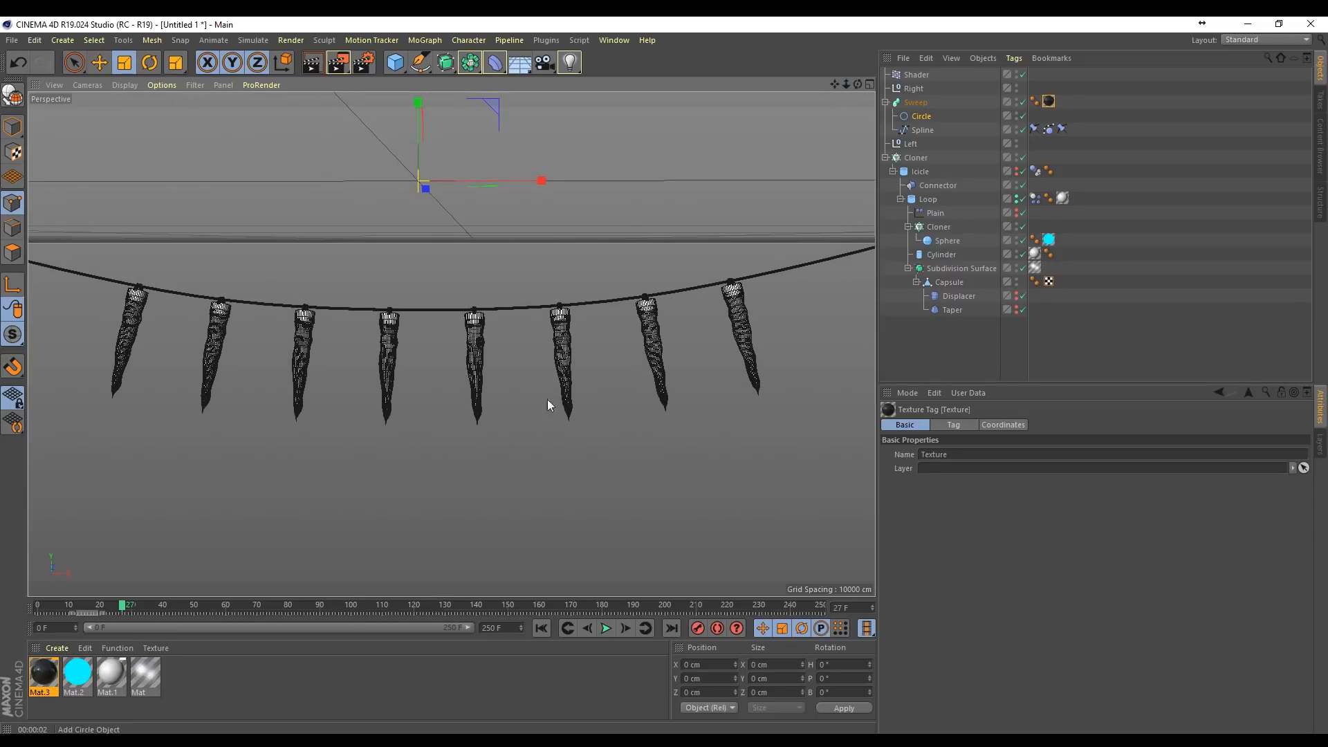
click(397, 61)
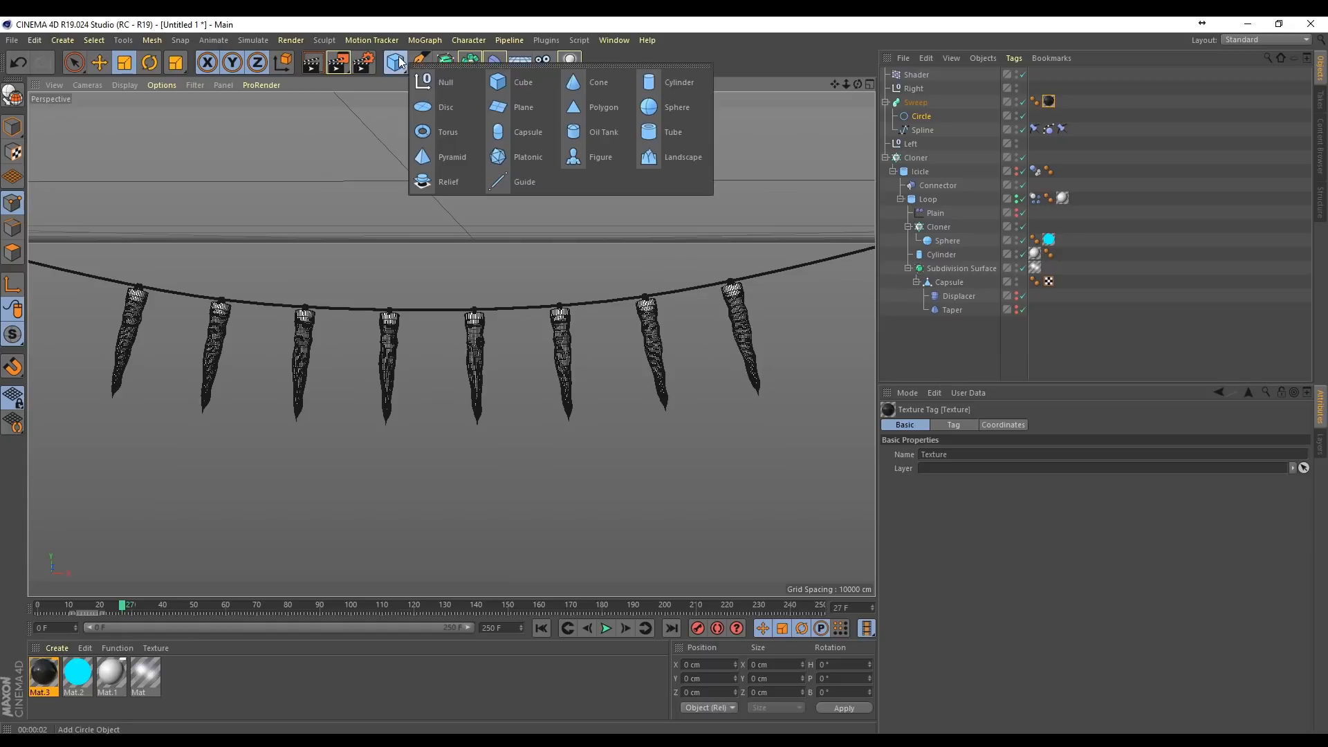
click(515, 107)
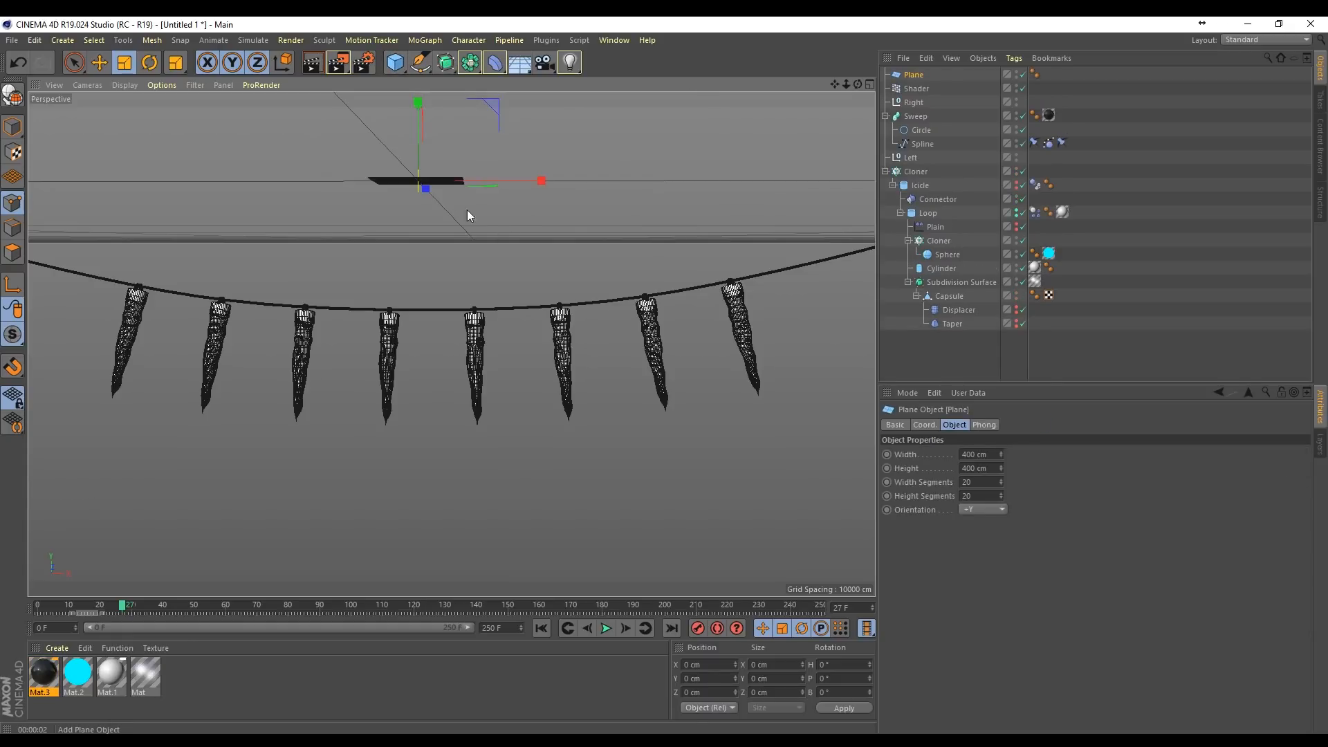
key(r)
drag(443, 173, 1059, 297)
key(space)
key(t)
key(space)
drag(859, 85, 754, 87)
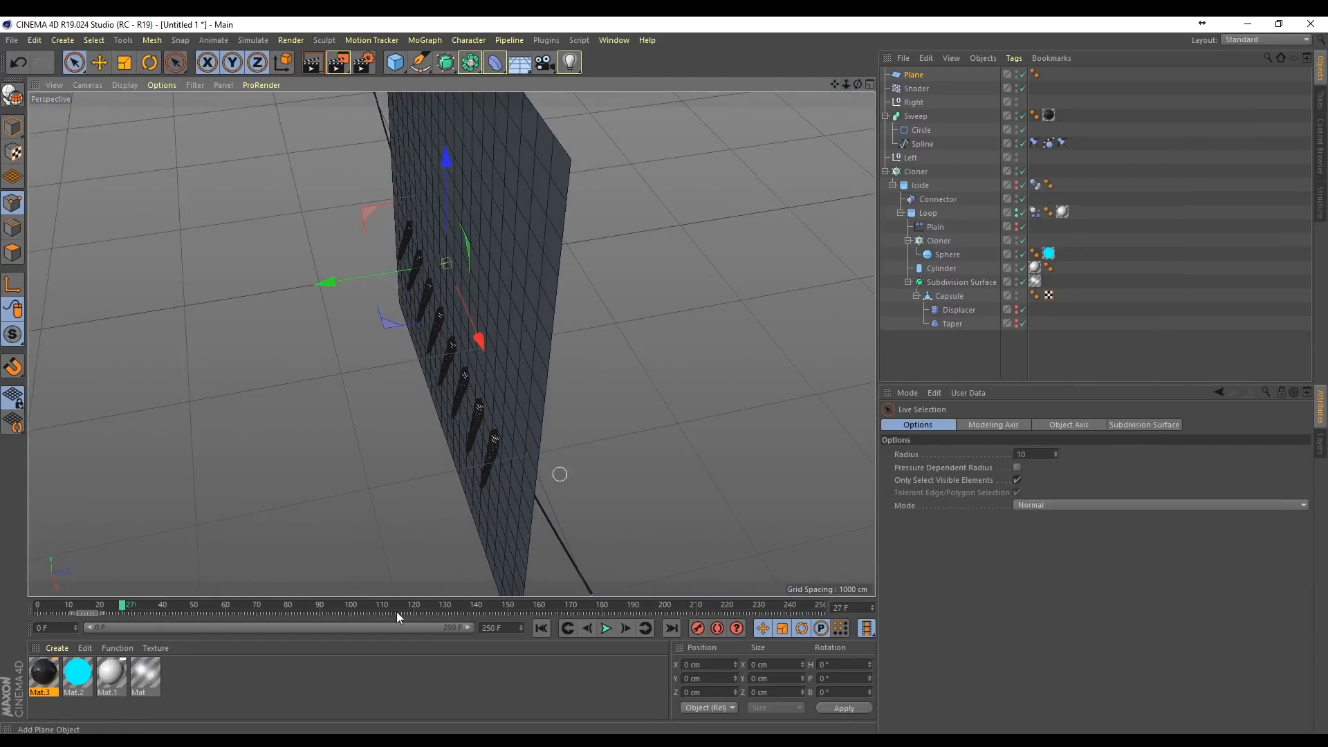
Step: Play the animation to frame 62 with all four views shown and move the Plane back behind the swinging icicles
click(869, 85)
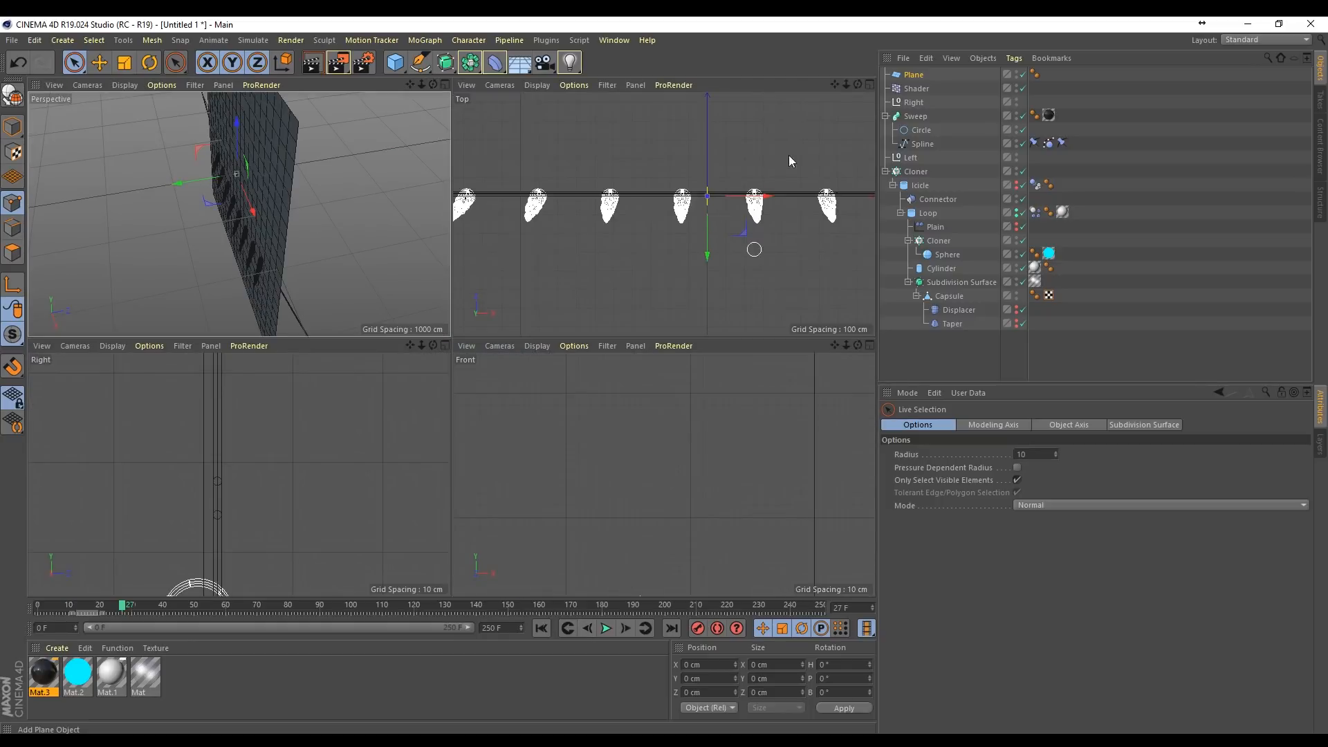
drag(845, 85, 778, 535)
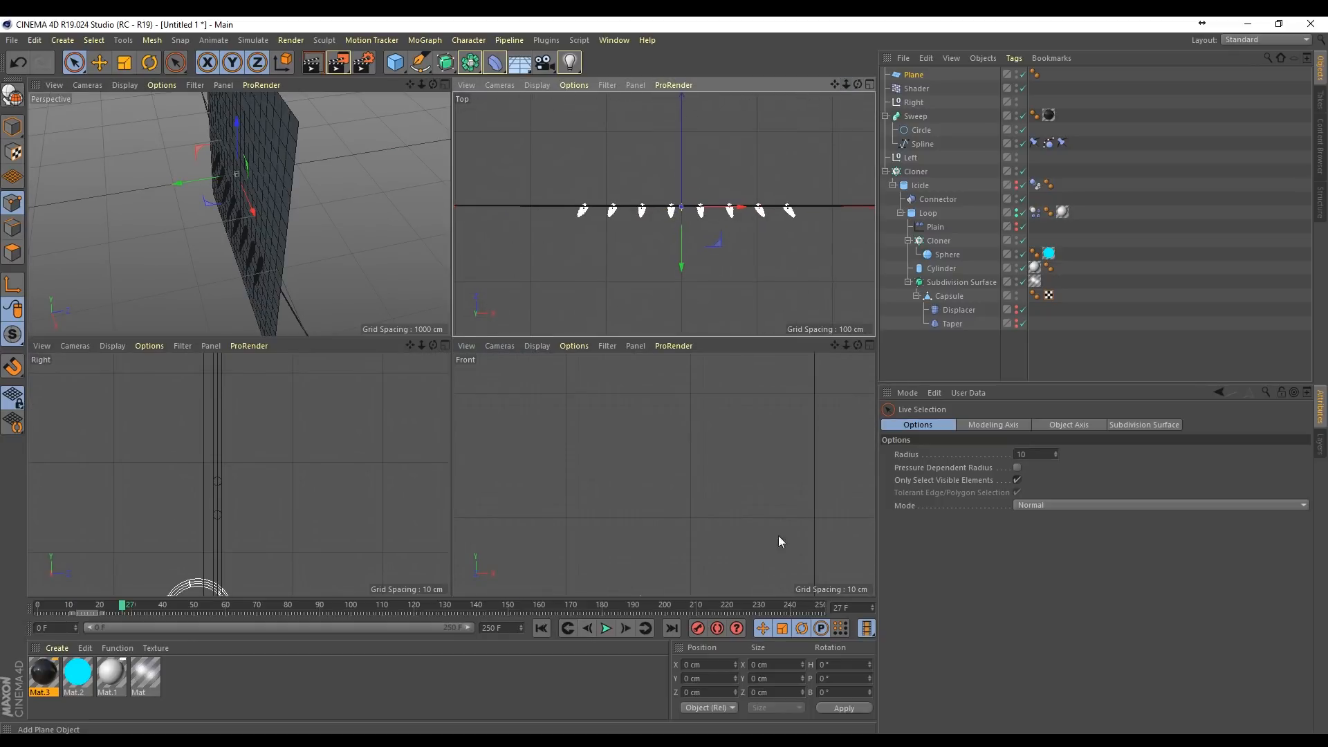
click(606, 628)
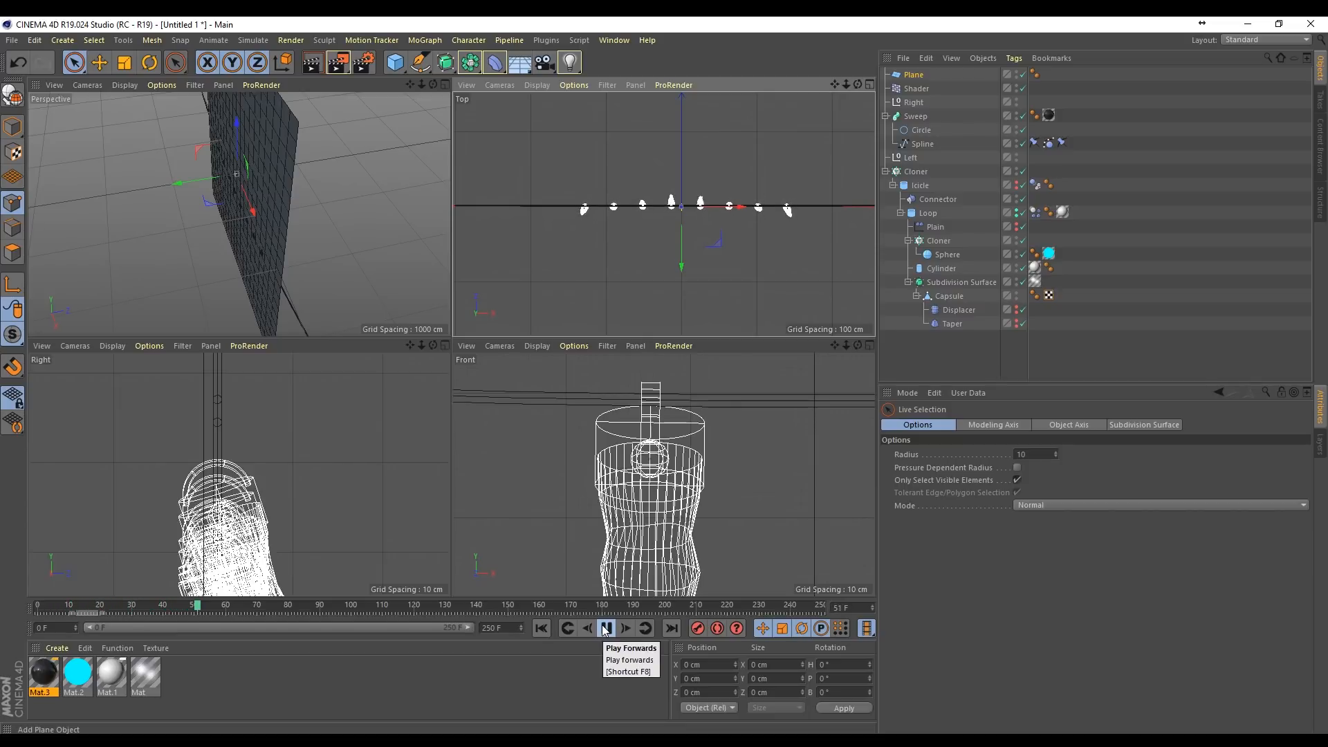
click(606, 628)
click(605, 628)
click(606, 629)
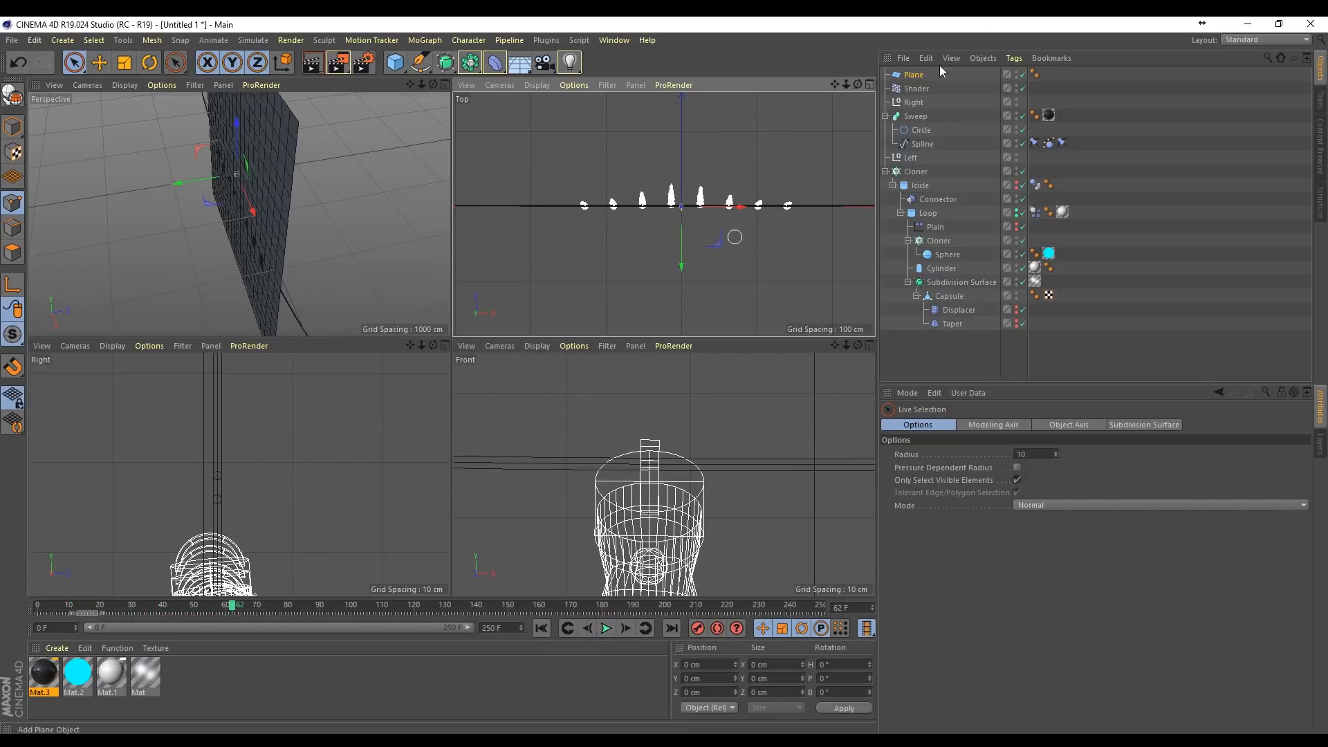
click(912, 74)
drag(685, 264, 690, 239)
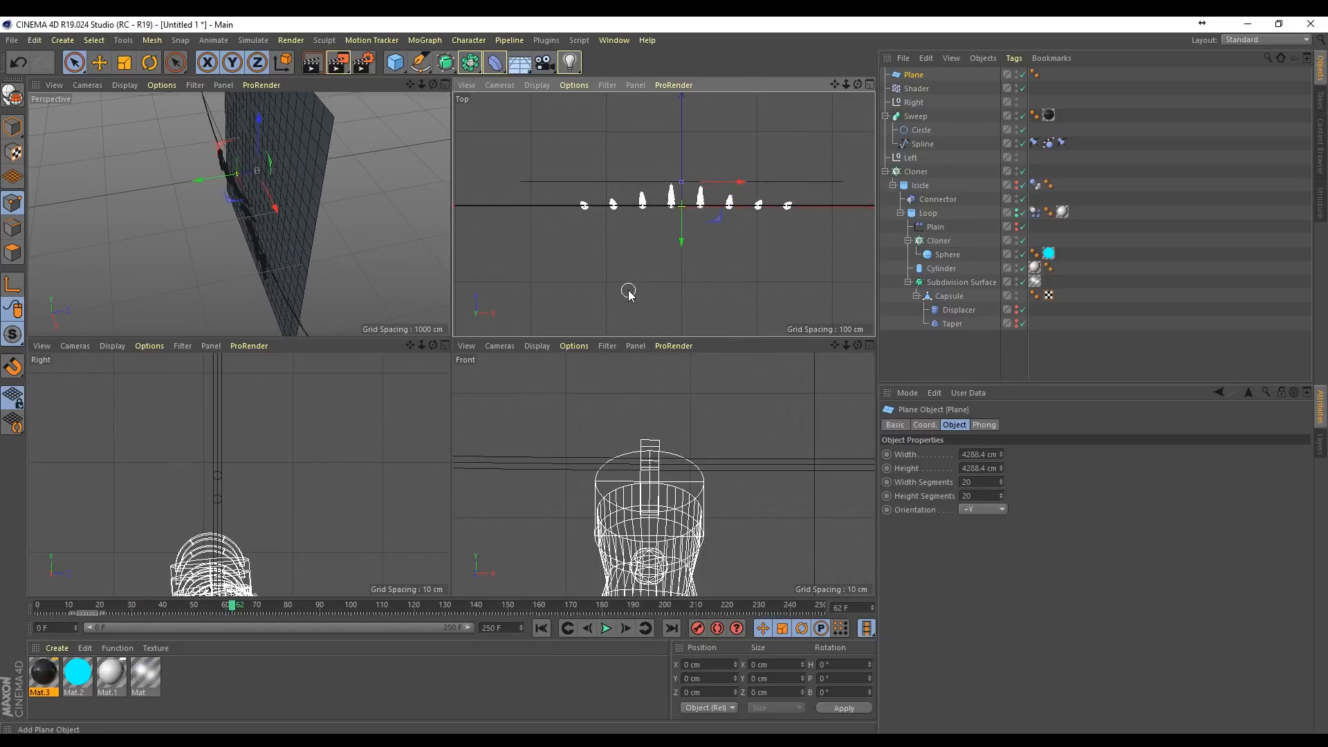
Step: Lower the Plane by about 568 cm so the wall extends further below the icicles
drag(434, 86, 501, 85)
drag(239, 214, 244, 214)
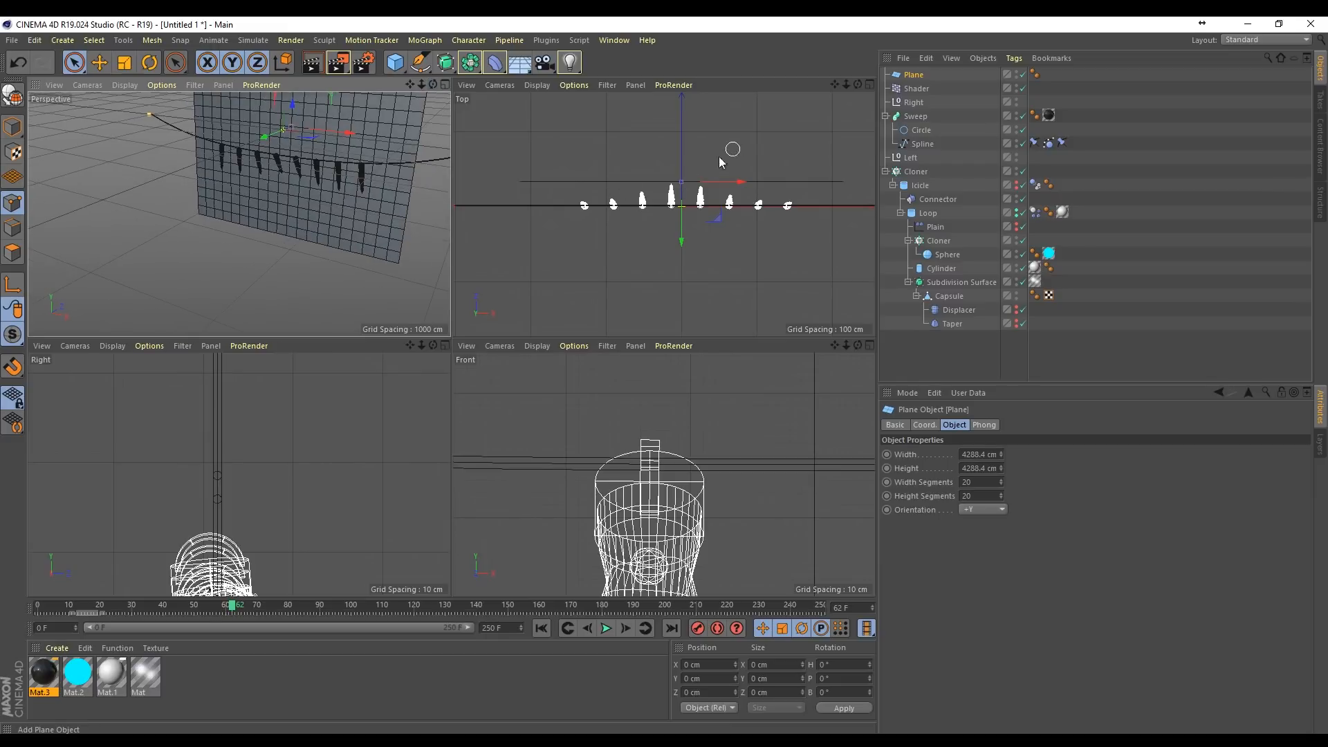
drag(410, 84, 489, 45)
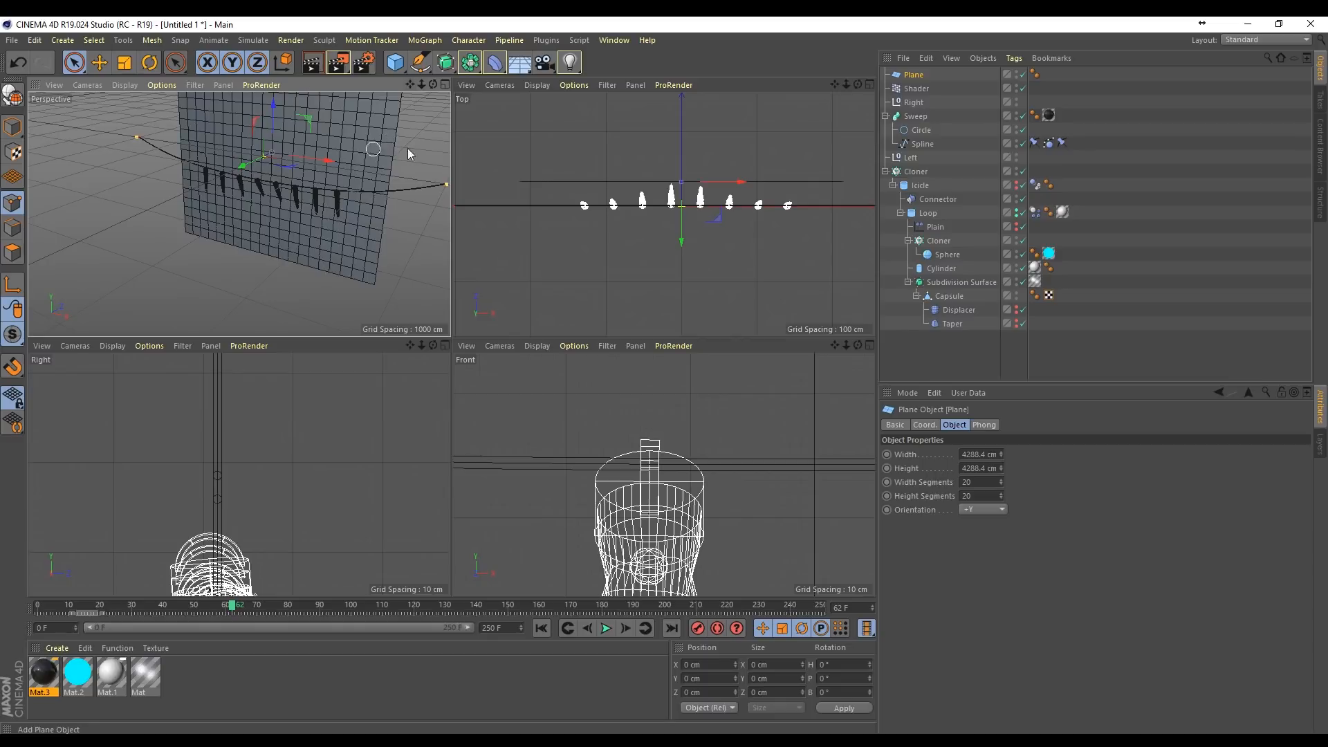
drag(275, 117, 277, 140)
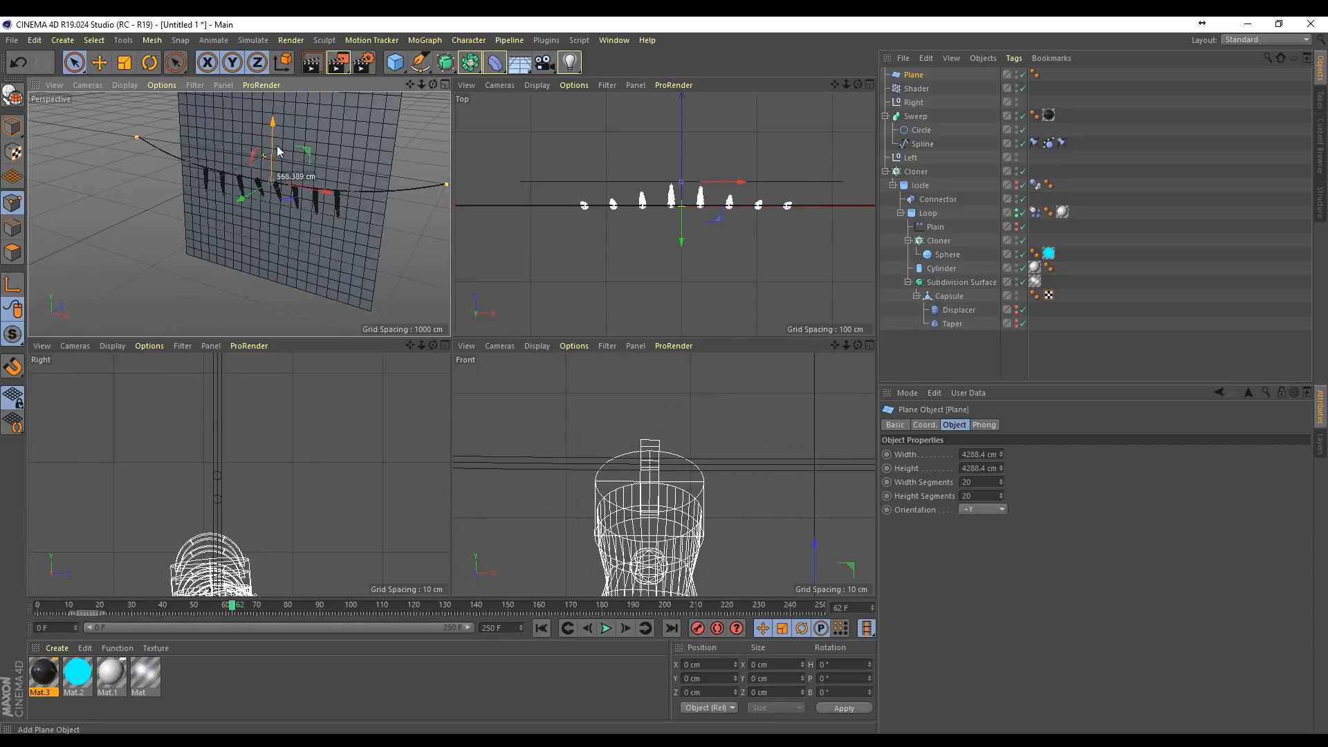
drag(433, 85, 238, 215)
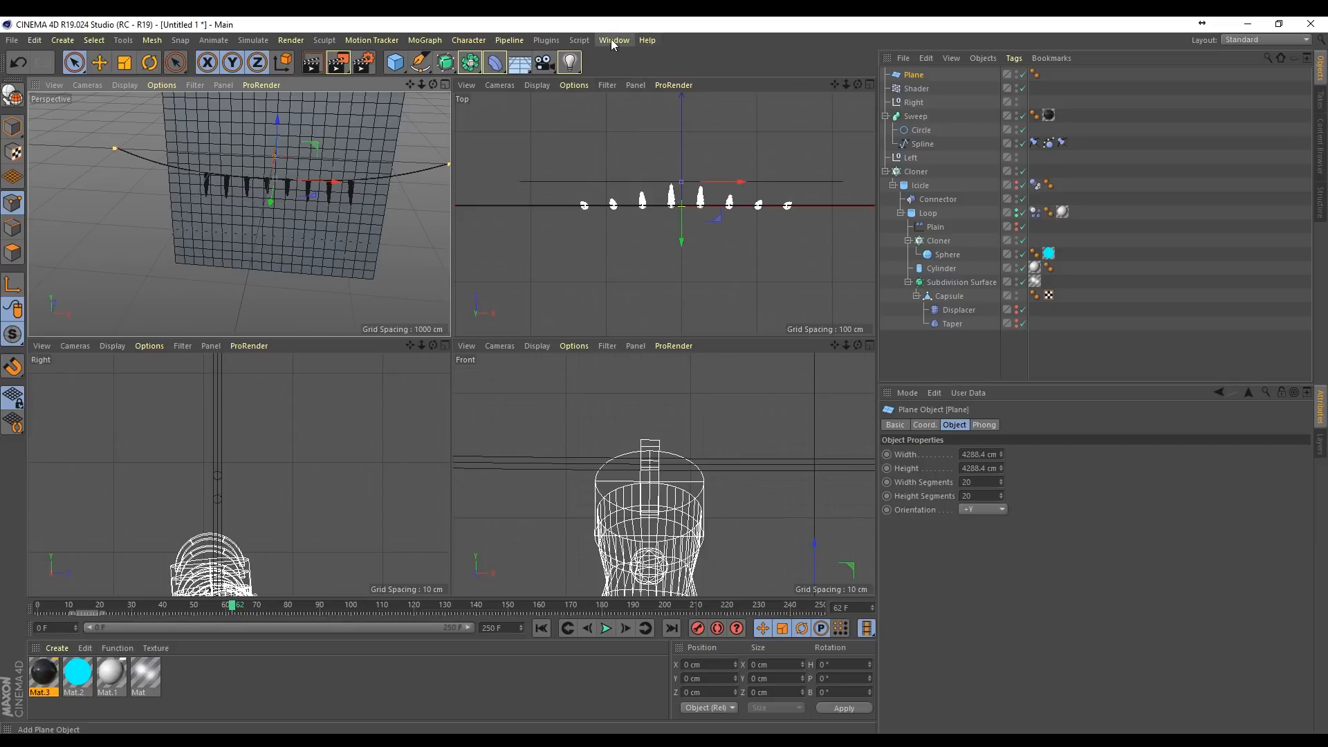
Step: Apply the Bricks_02 material from the RMF_Tex Masonary presets to the Plane
click(612, 41)
click(674, 109)
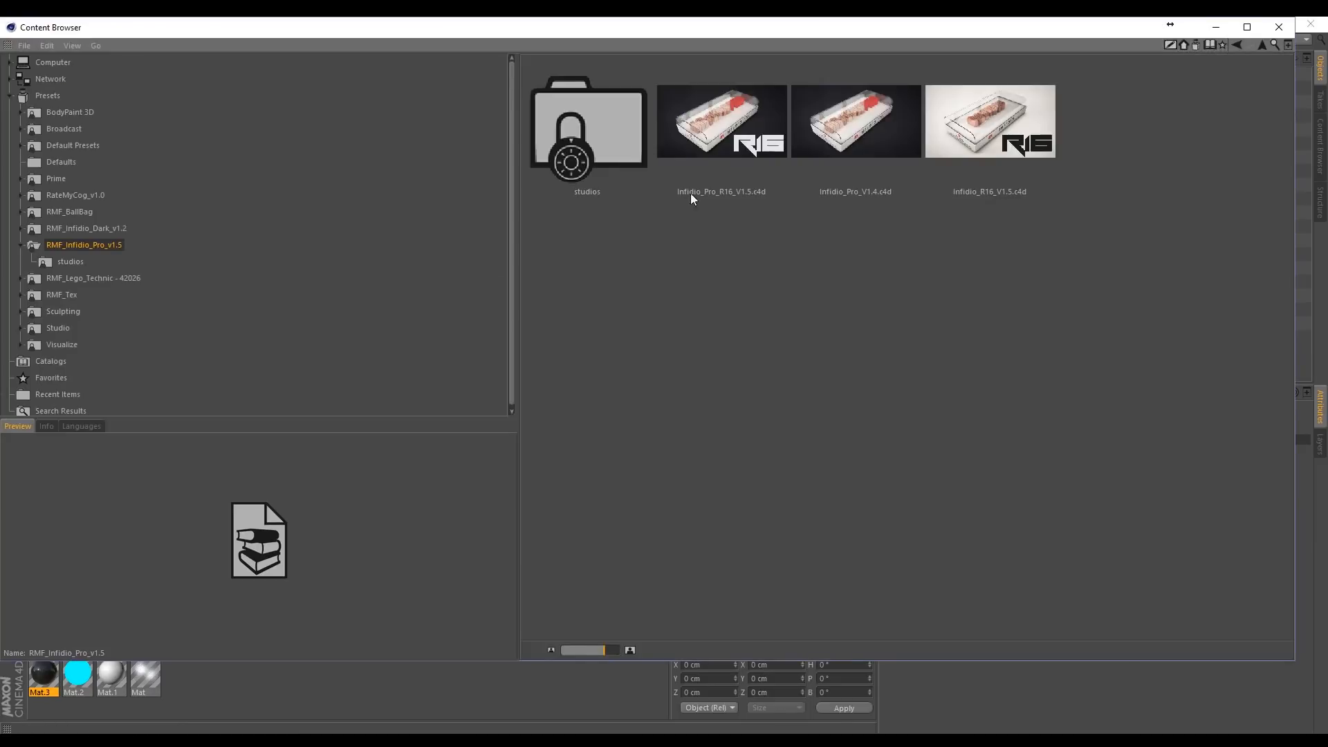
click(61, 295)
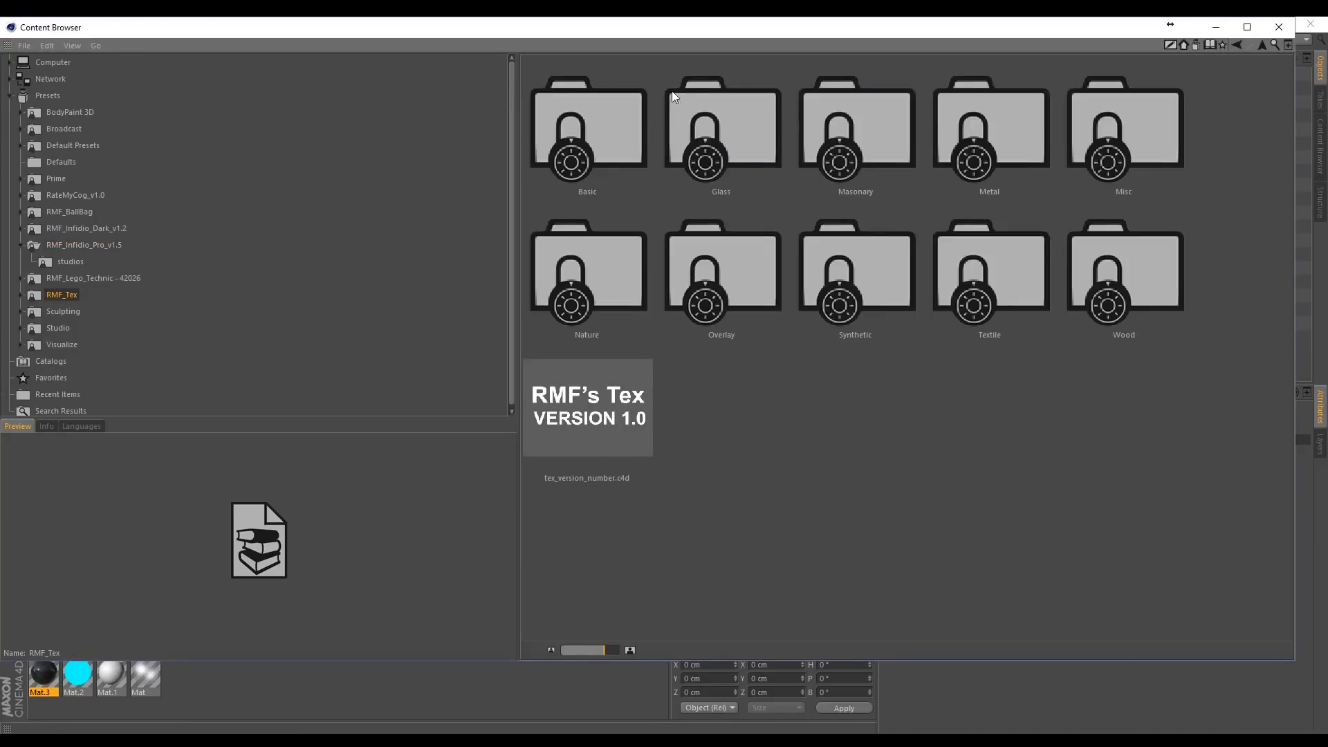
double_click(869, 139)
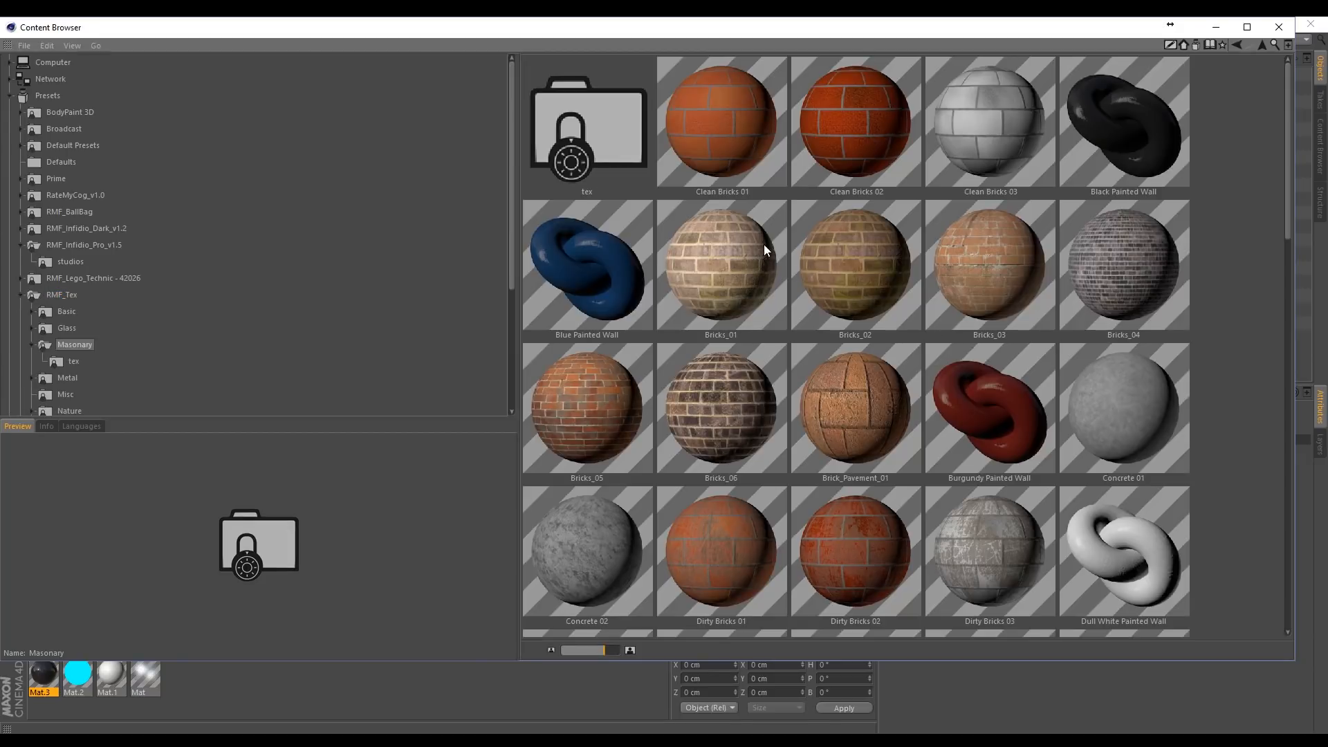
click(862, 269)
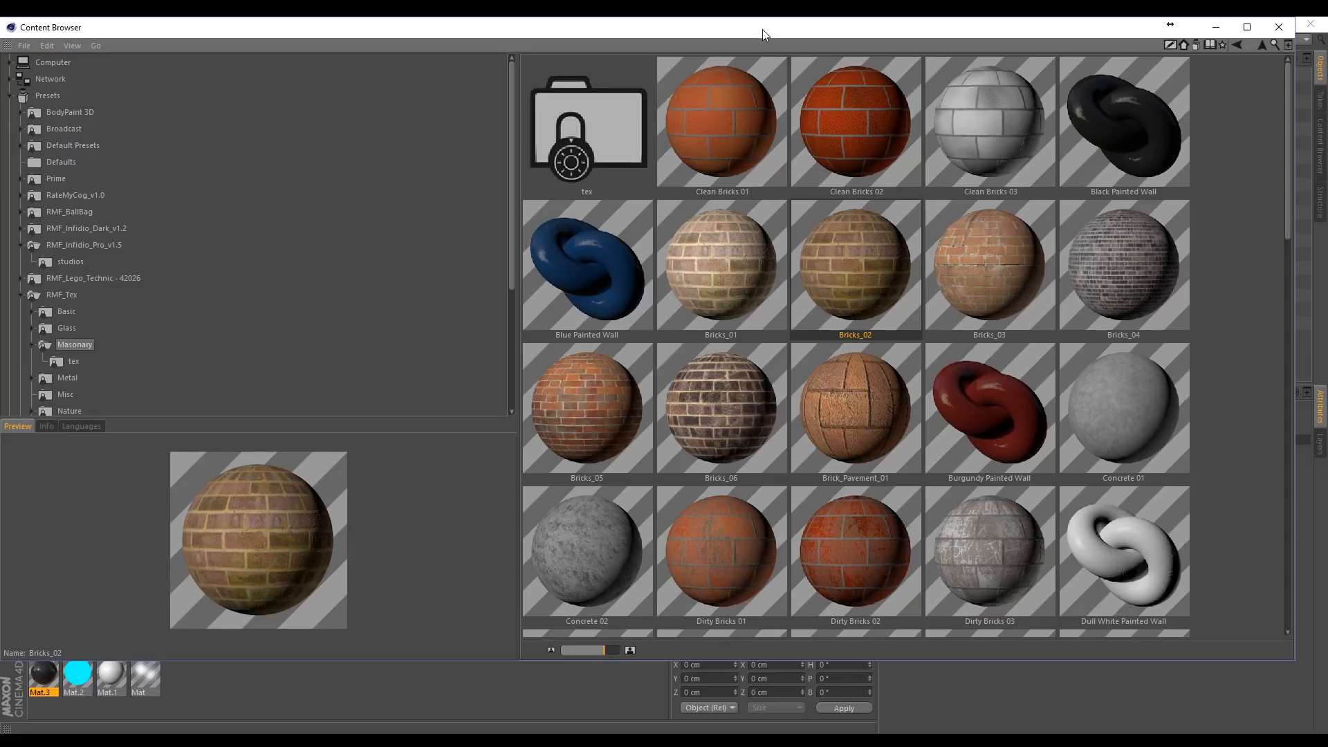
drag(762, 35, 699, 395)
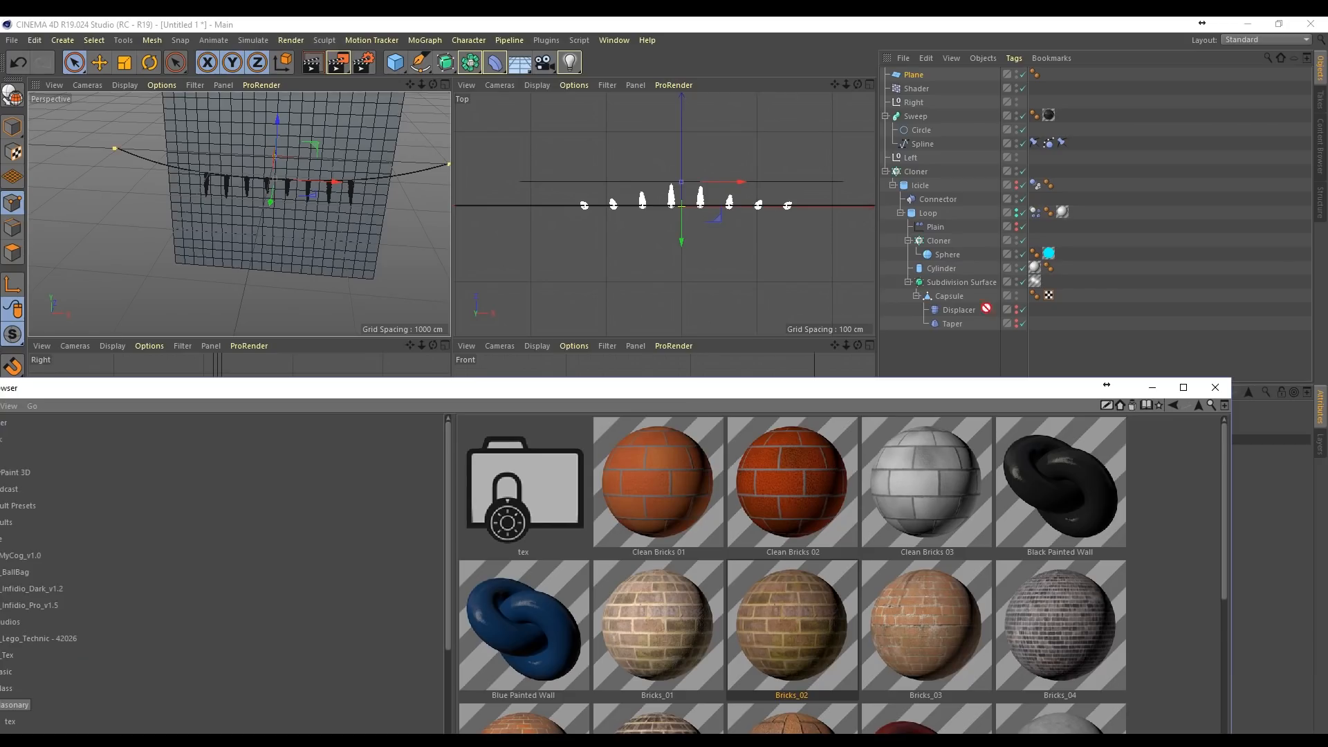
drag(925, 79, 924, 78)
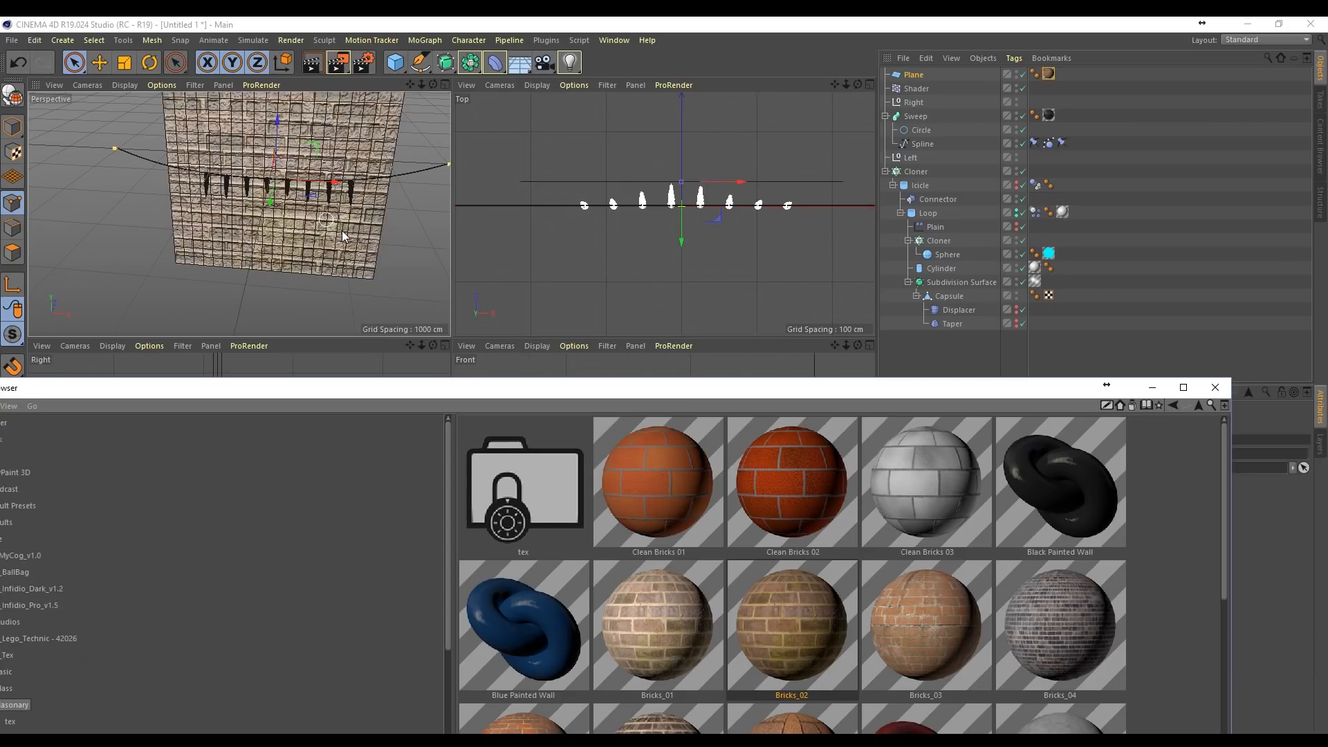
click(1217, 389)
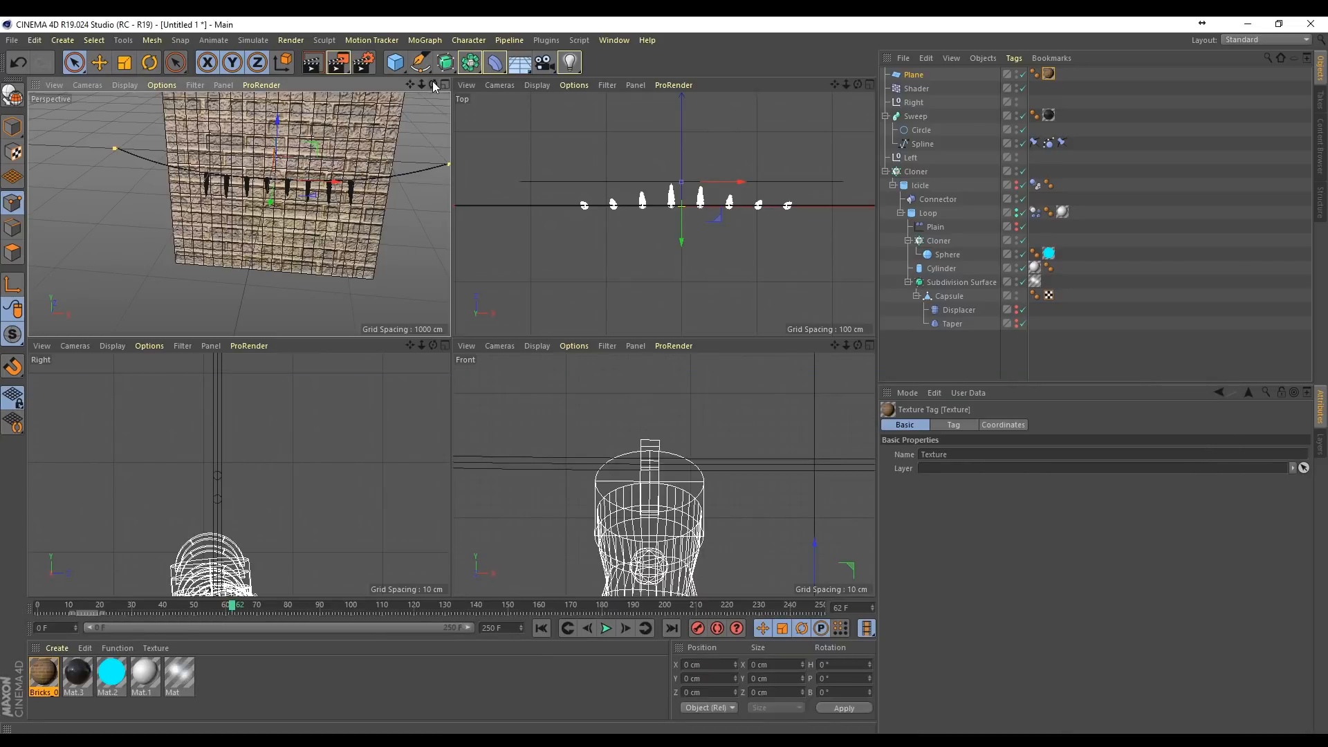
Step: Frame the light string against the brick wall in a single perspective view and render it
drag(433, 81, 370, 132)
mouse_move(421, 84)
mouse_down()
mouse_move(533, 88)
mouse_move(415, 86)
mouse_move(430, 85)
mouse_move(419, 72)
mouse_move(432, 56)
mouse_move(408, 88)
mouse_move(437, 88)
mouse_up()
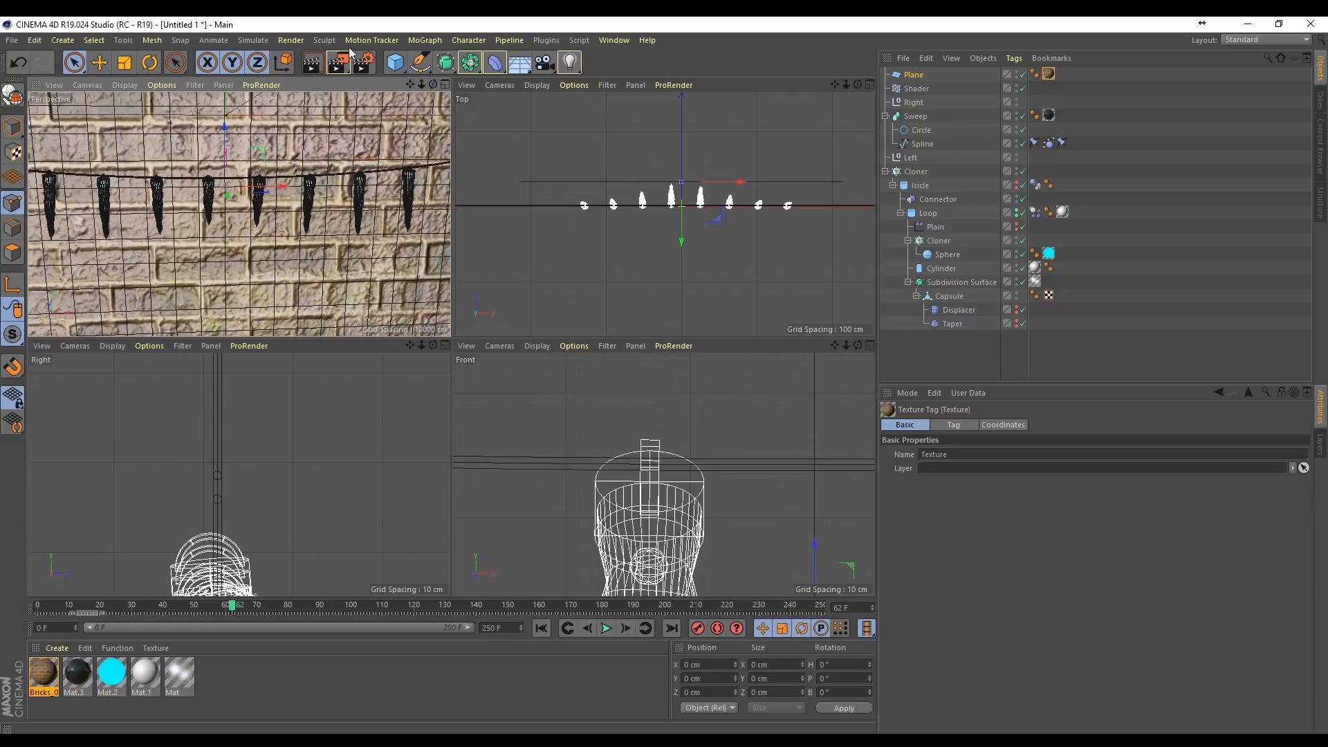
click(445, 84)
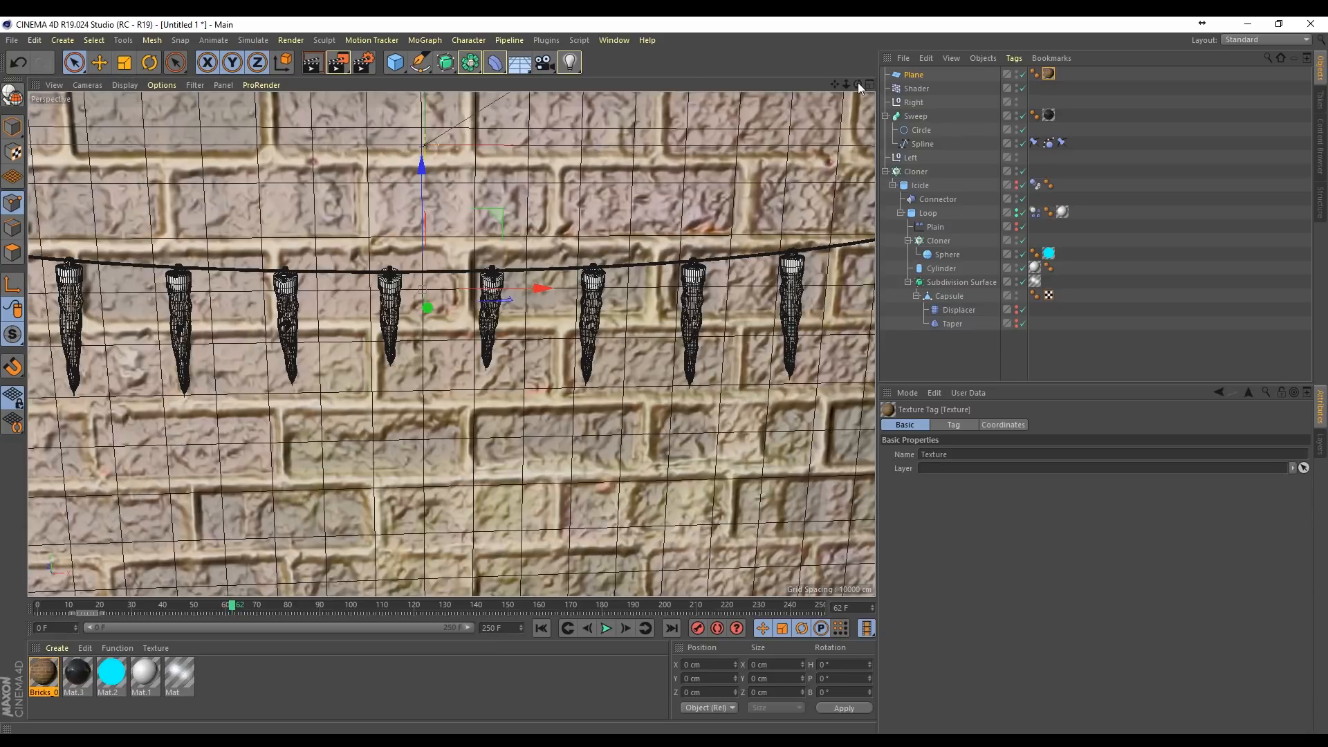
drag(858, 84, 860, 89)
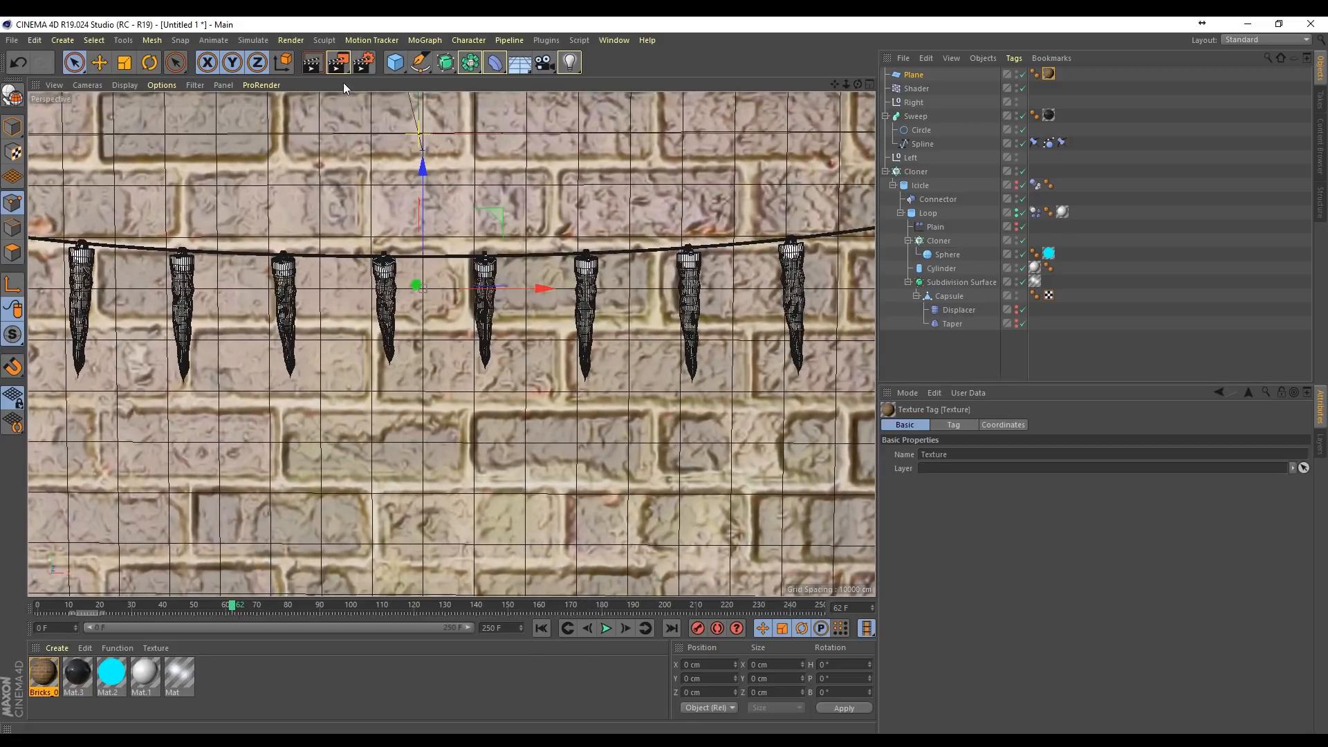
click(312, 62)
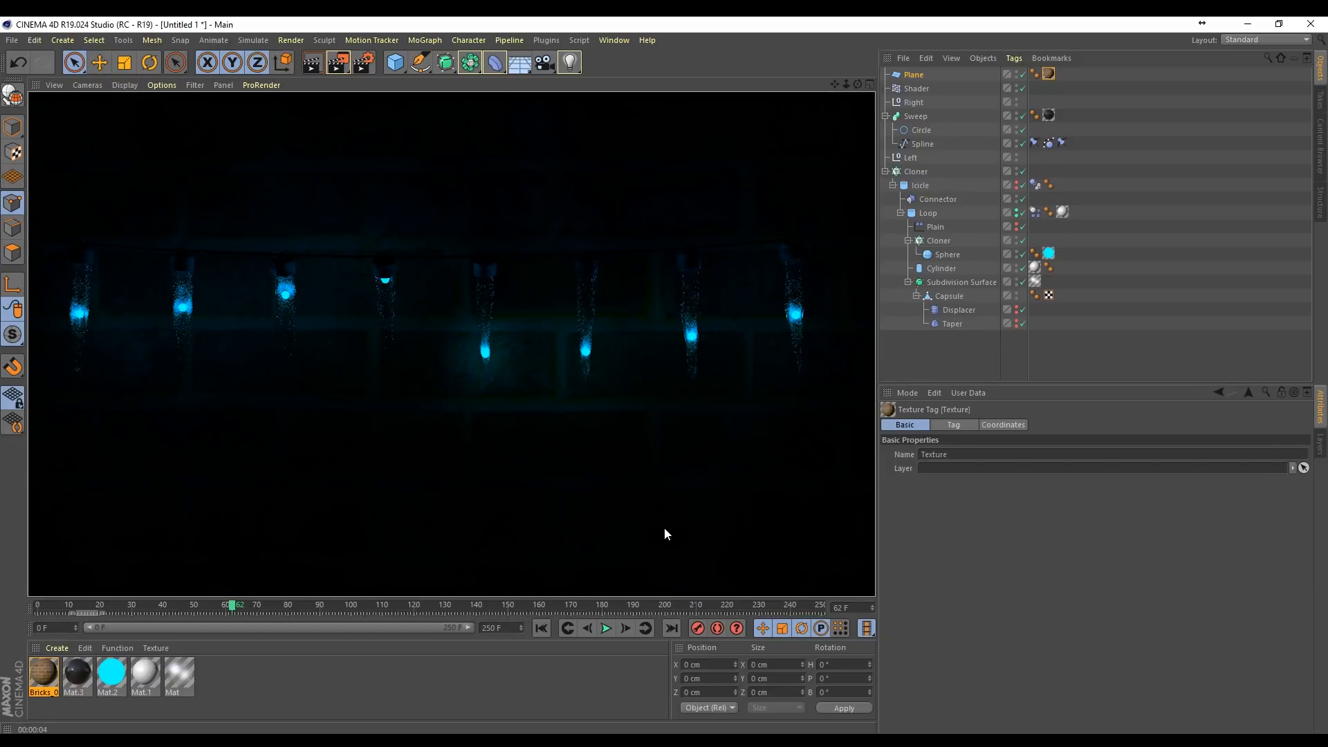
Step: Rewind to the first frame, add an Area light, and move it out in front of the brick wall
click(541, 627)
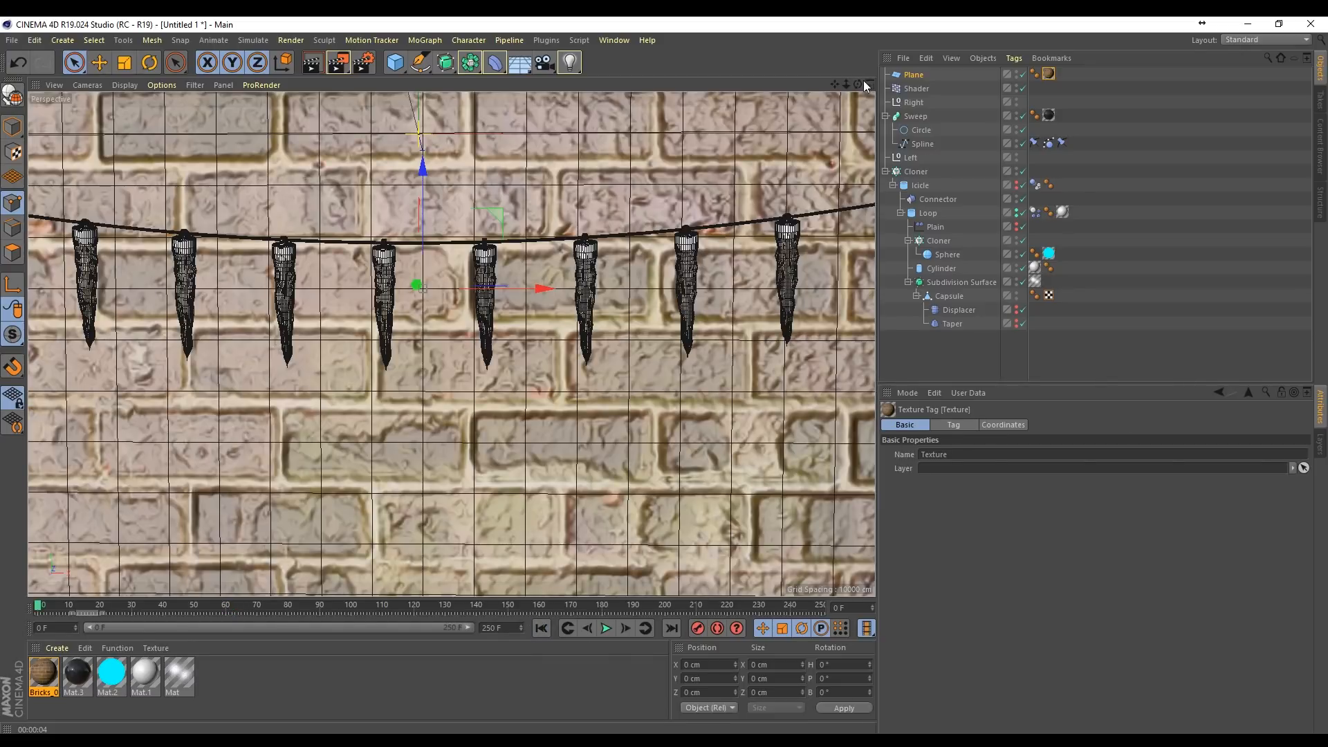
drag(858, 84, 775, 111)
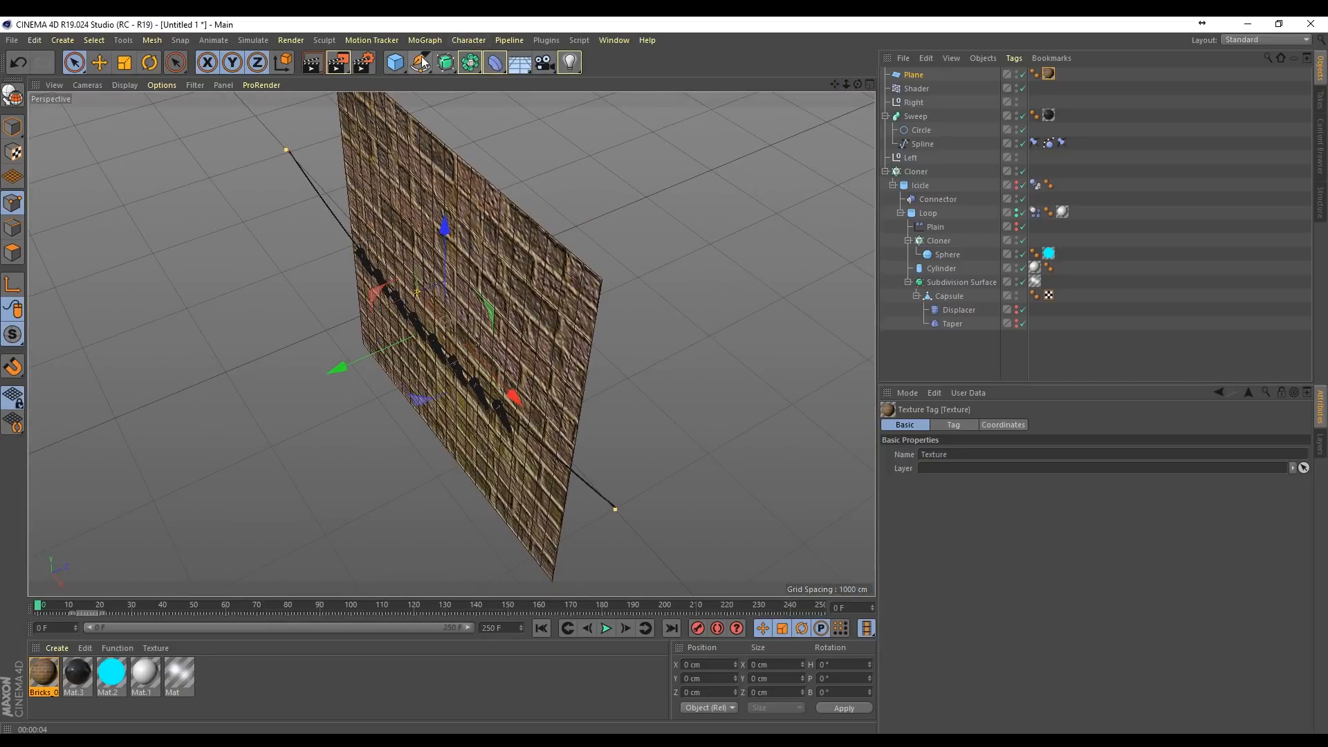
click(572, 63)
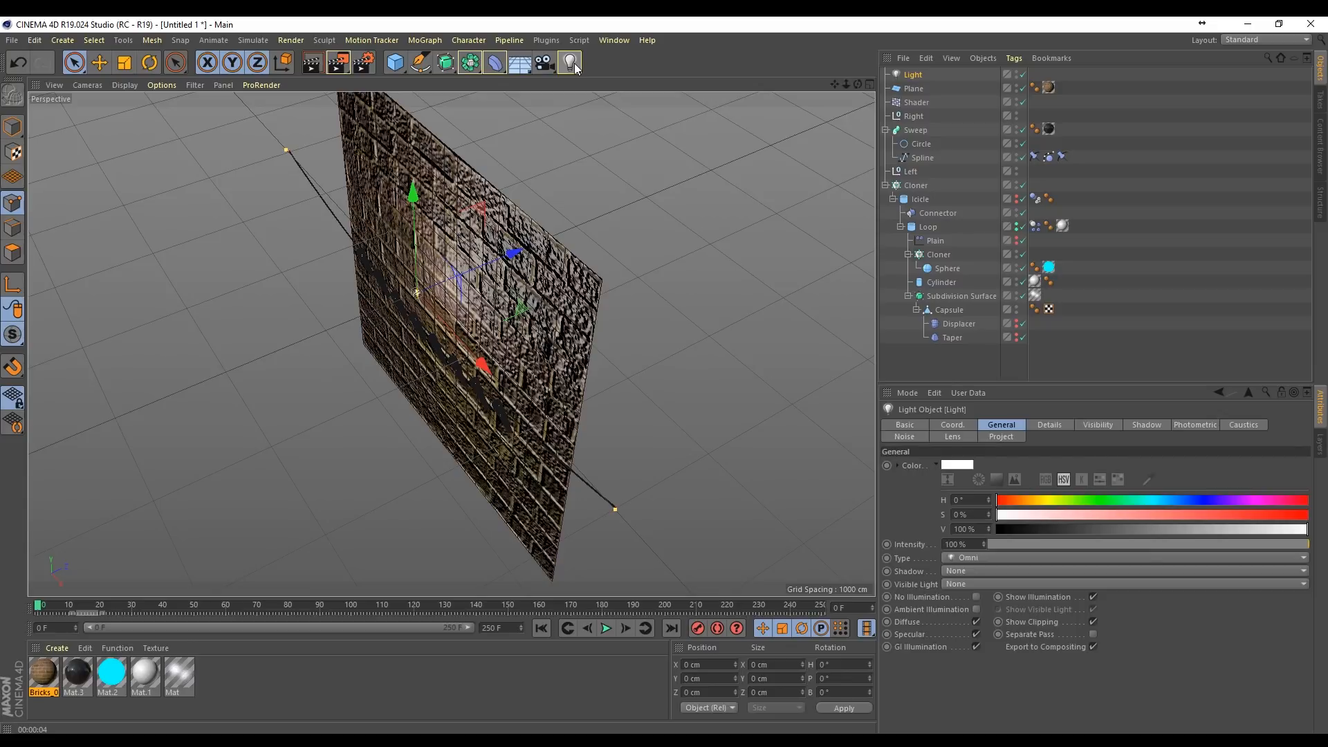
key(ctrl+z)
drag(571, 63, 720, 106)
drag(511, 235, 189, 363)
Step: Move the area light to the wall's left side, lower it below the light string, and rotate it to aim toward the icicles
drag(845, 84, 920, 70)
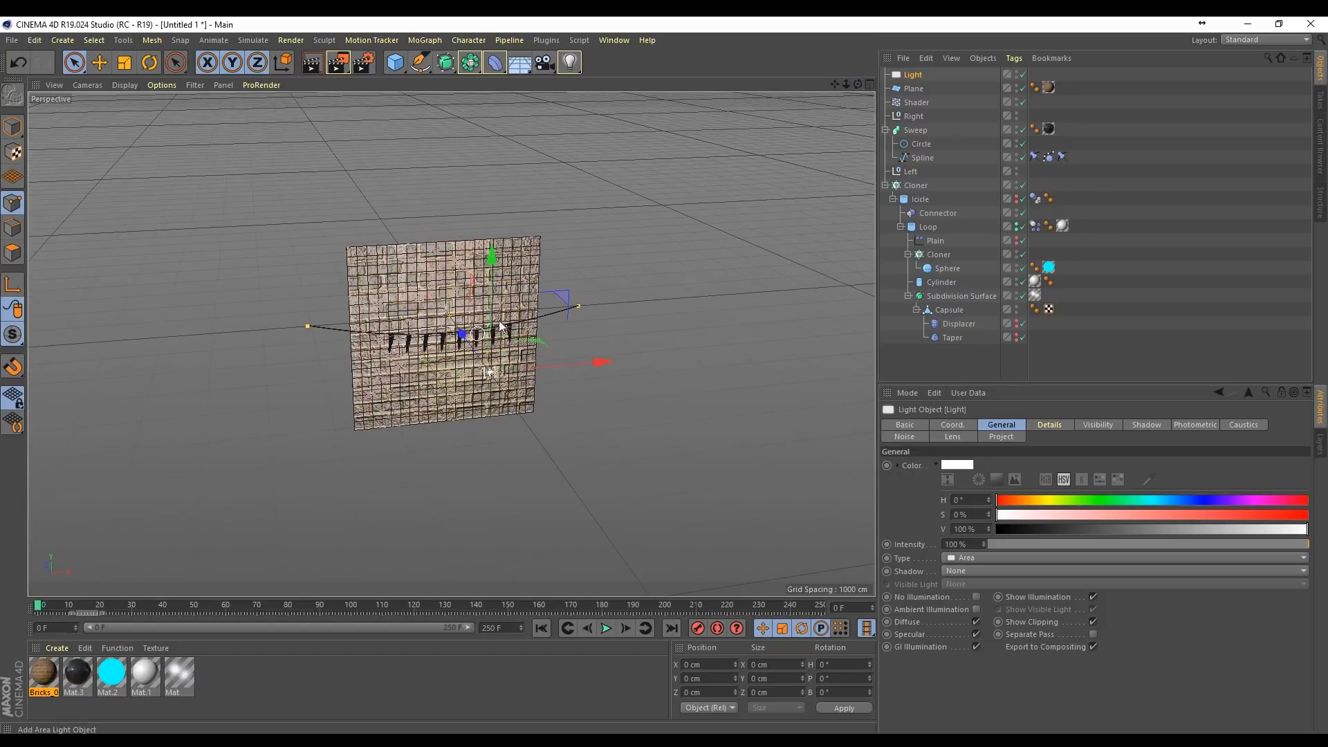
drag(494, 284, 495, 222)
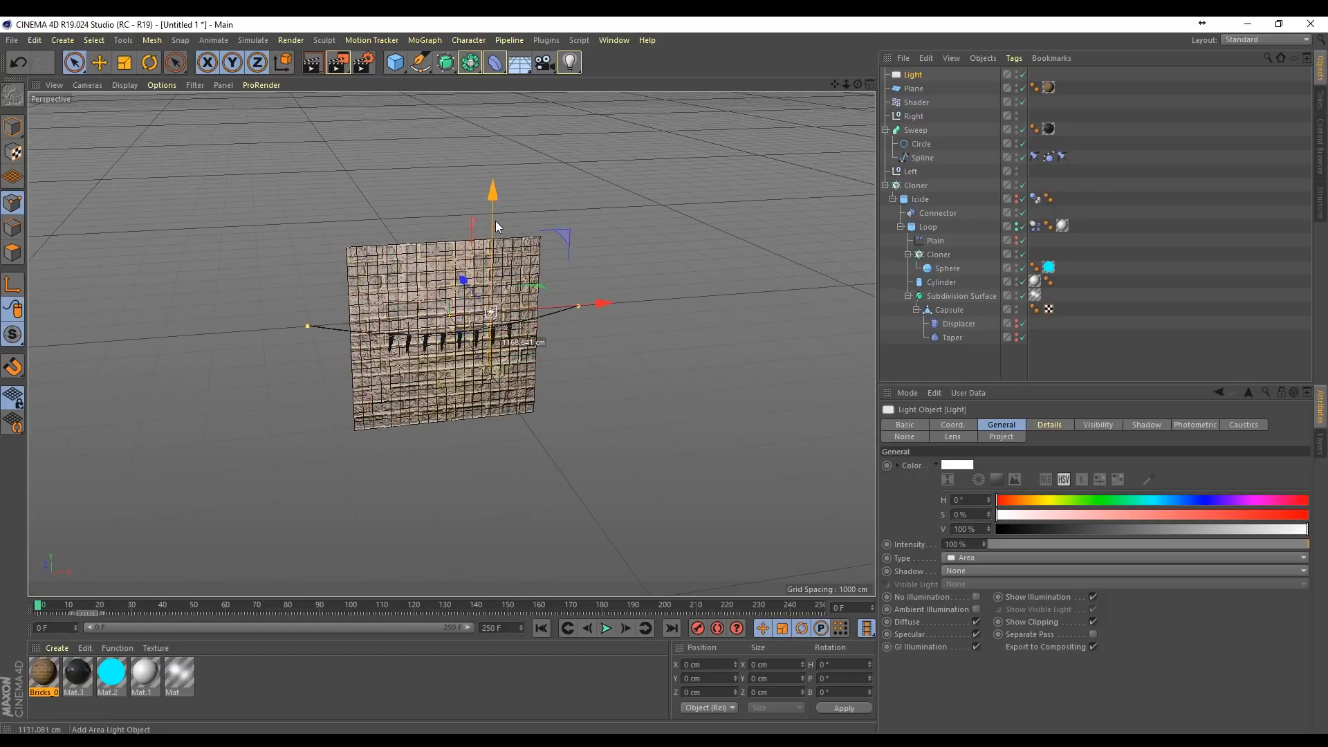
drag(587, 302, 453, 312)
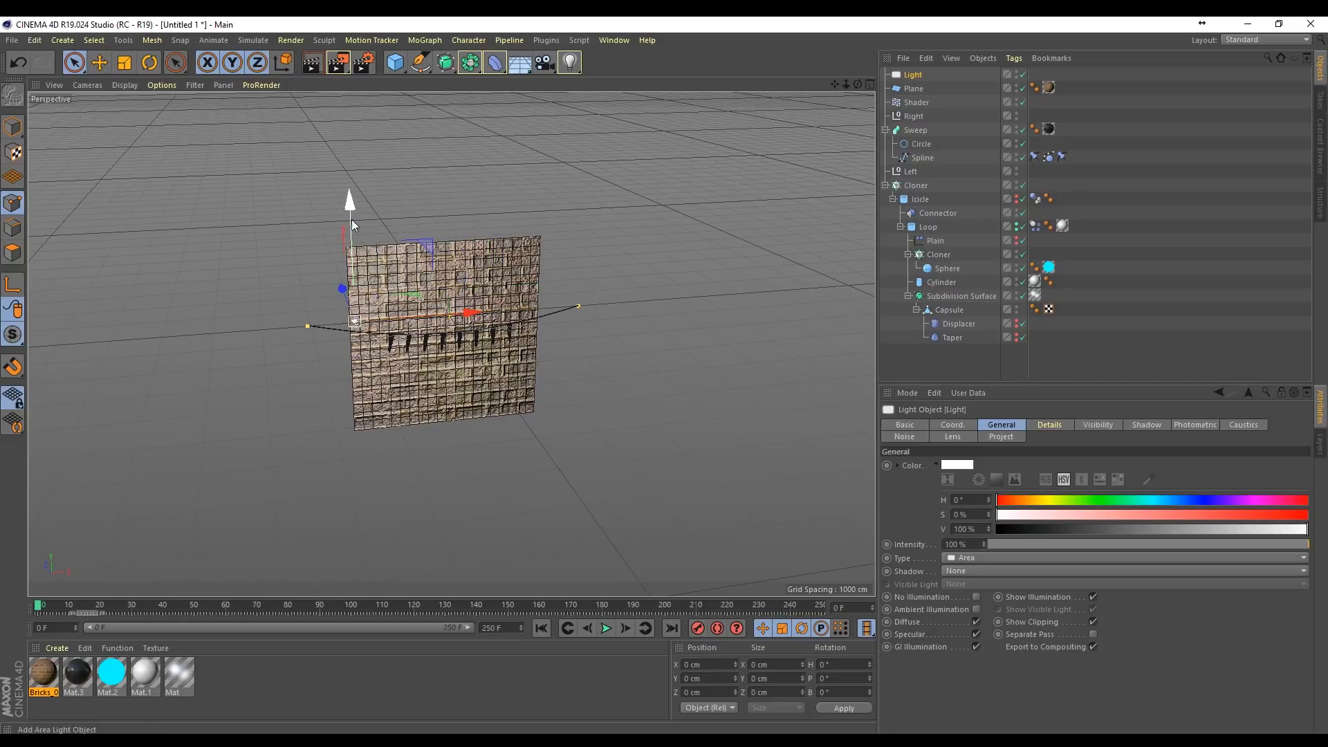
drag(351, 219, 387, 405)
key(r)
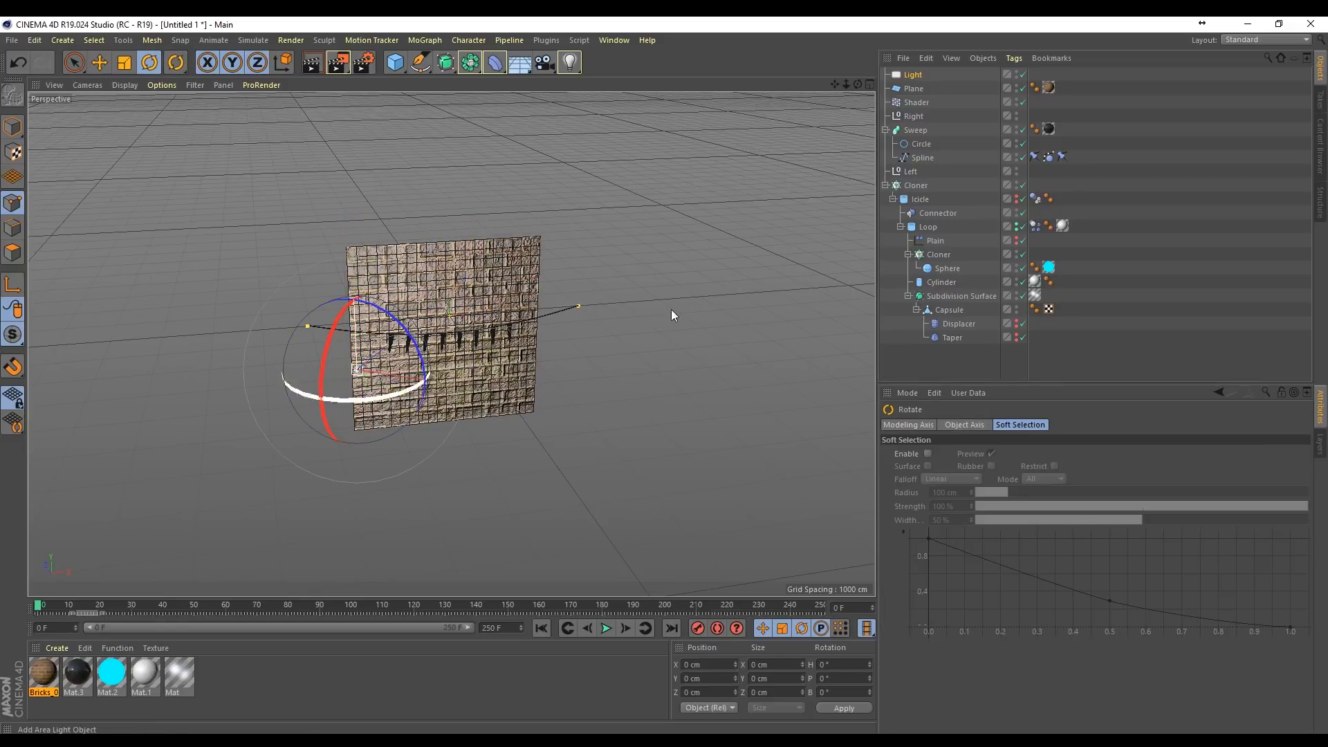
drag(858, 83, 861, 88)
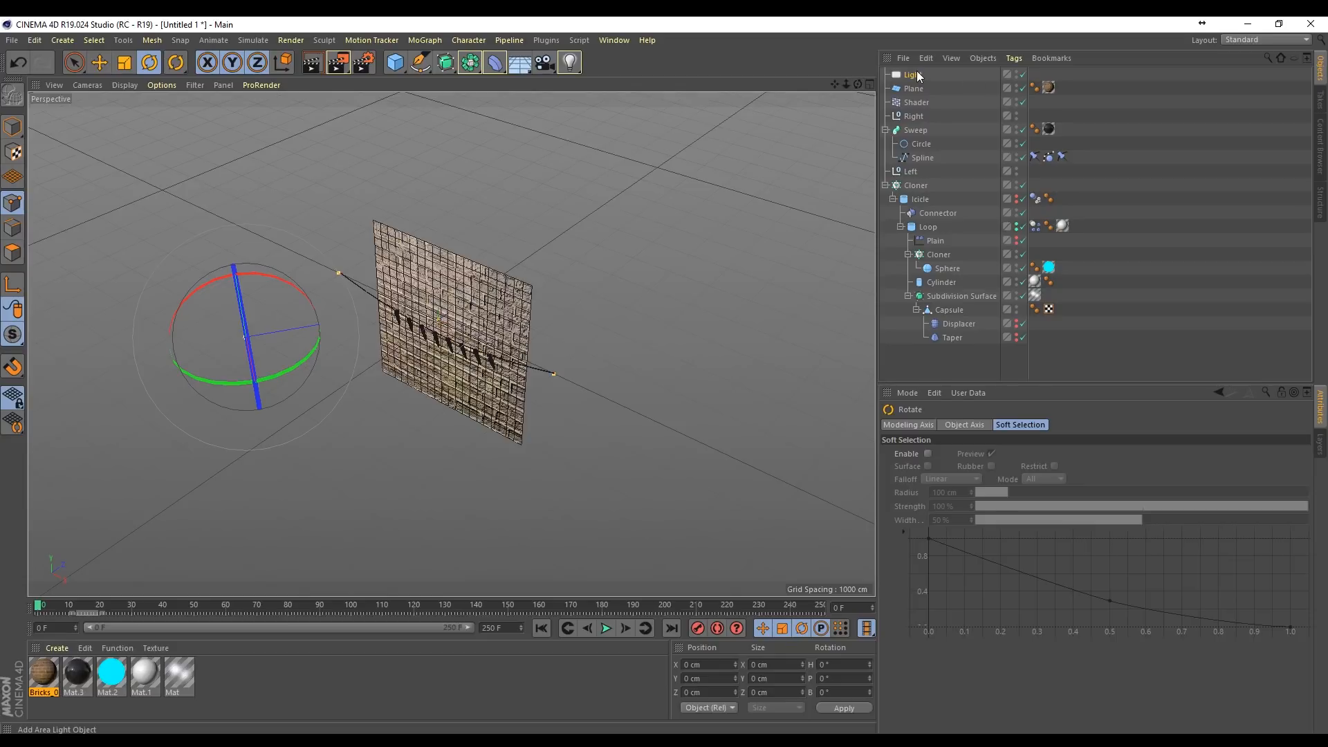
Step: Set the area light's shadow type to Area
click(914, 74)
click(989, 571)
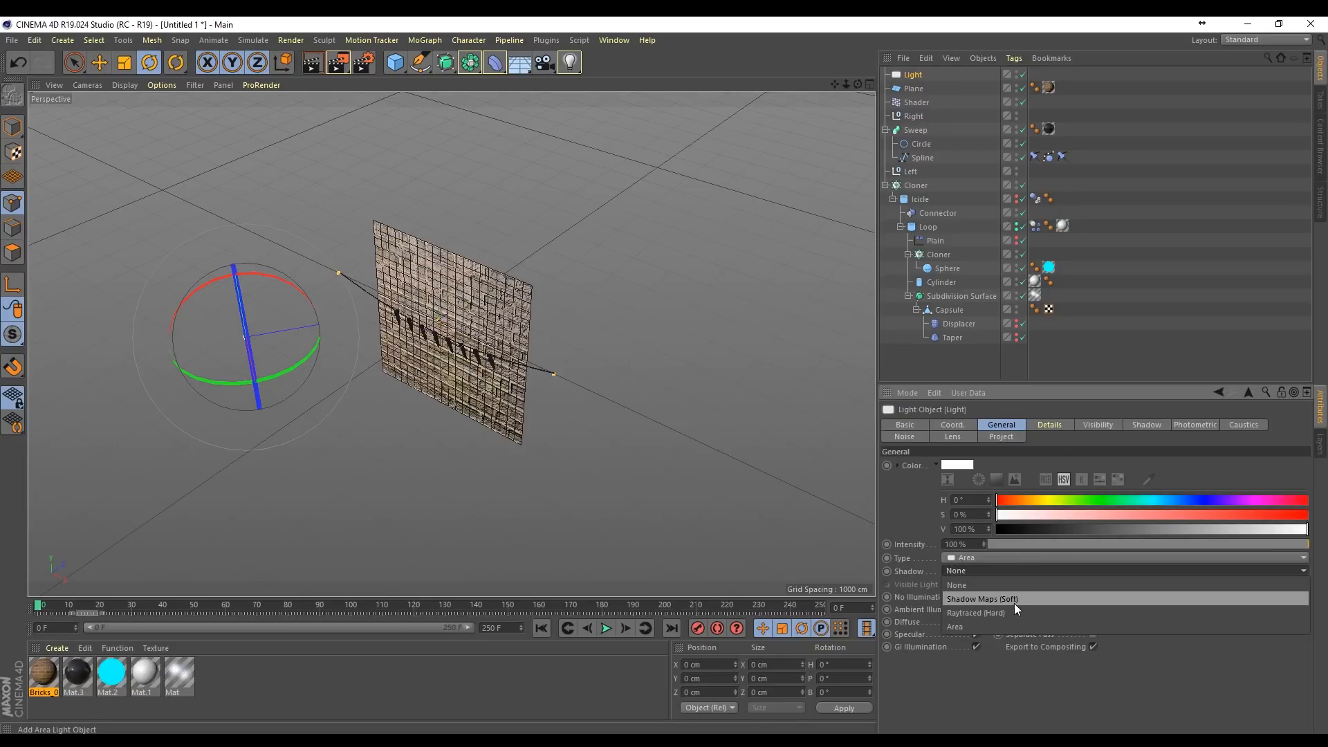
click(982, 626)
Step: Frame the icicle string straight on against the brick wall and play the animation to frame 67
scroll(232, 431, up, 2)
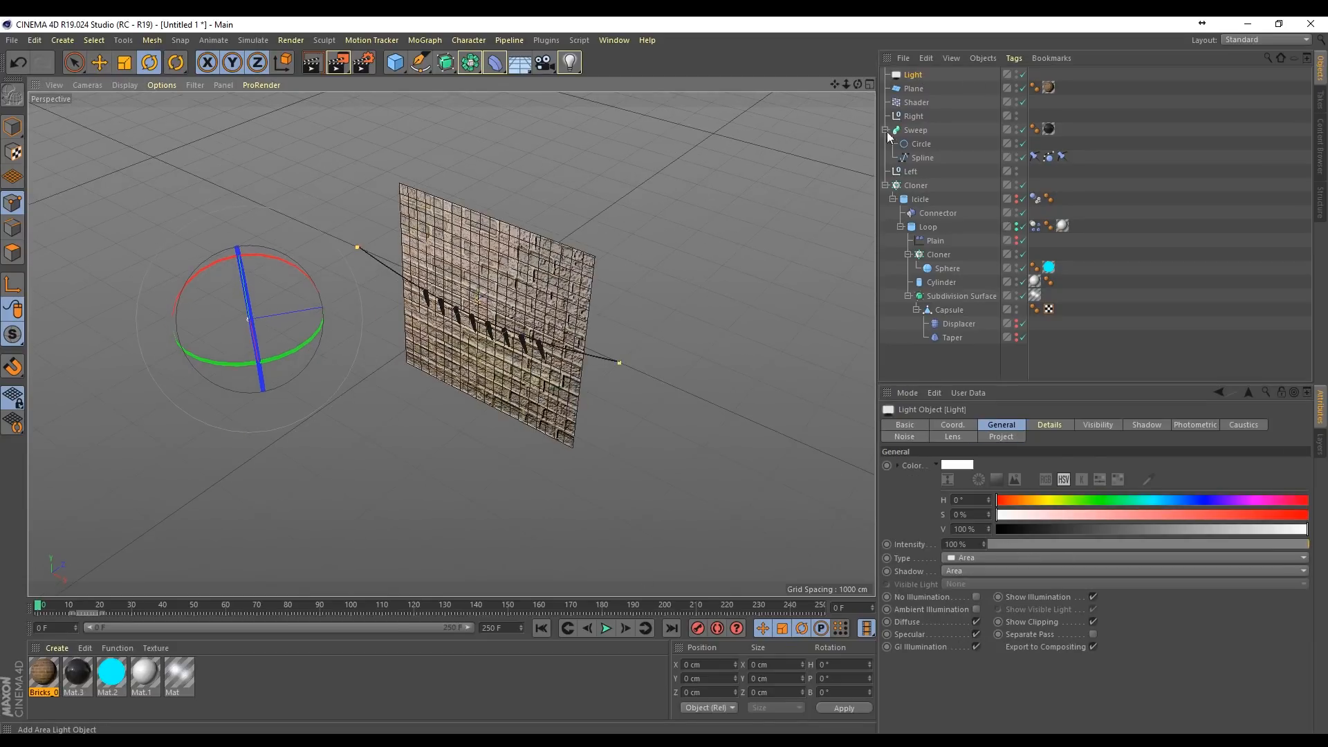
alt+right_drag(367, 393, 371, 333)
alt+right_drag(538, 240, 803, 91)
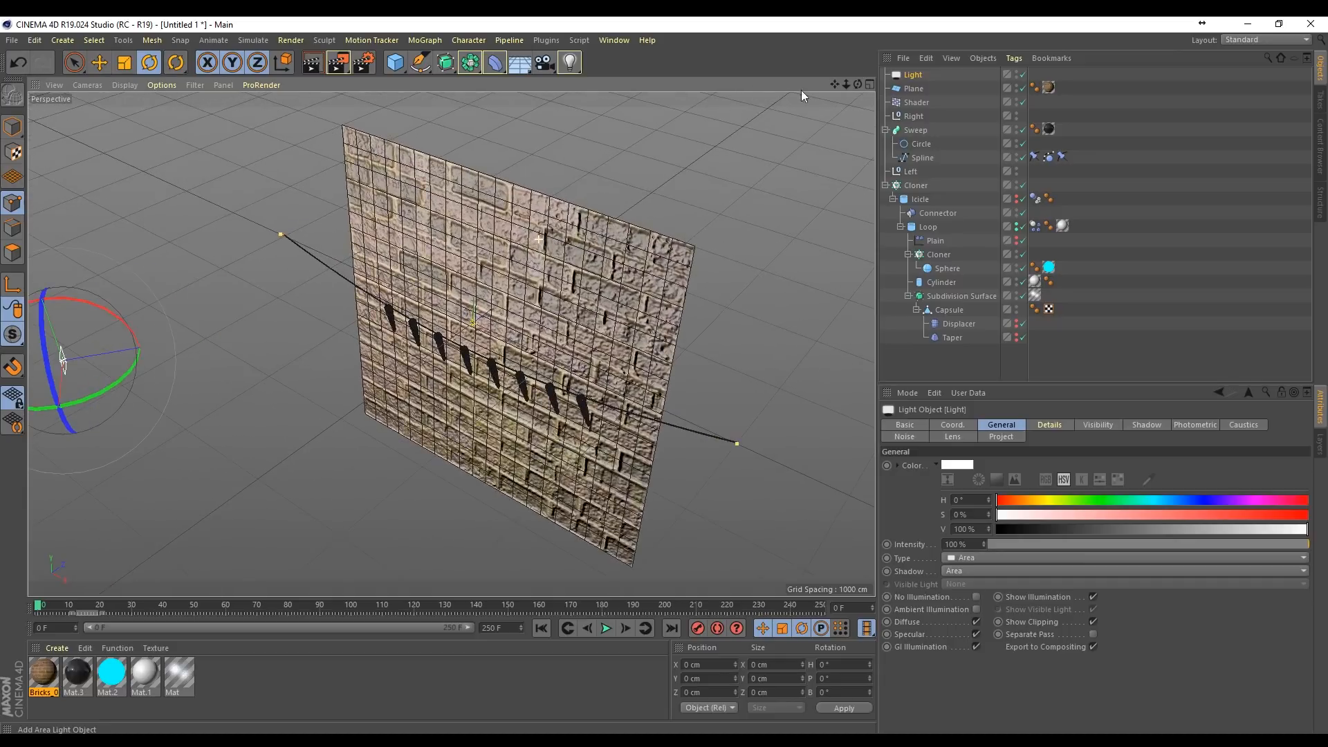
drag(857, 85, 949, 37)
drag(846, 84, 816, 86)
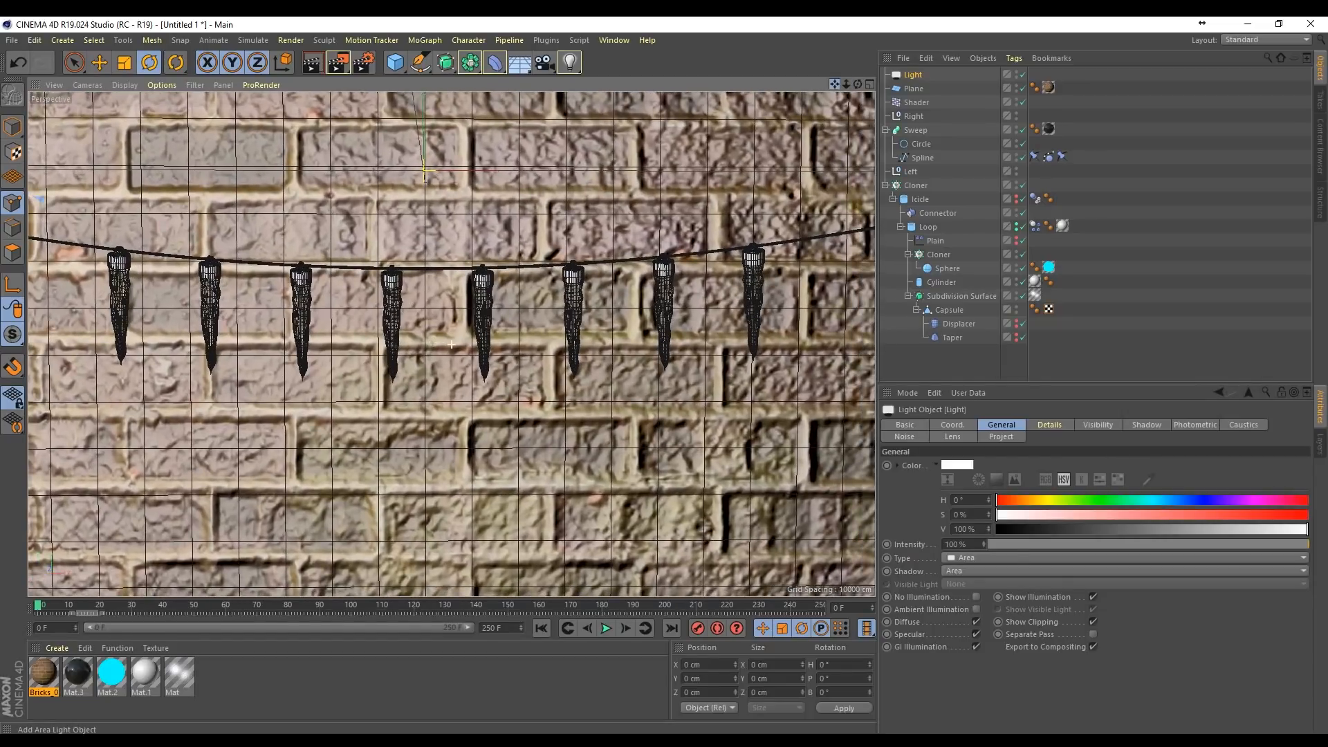
drag(835, 85, 844, 45)
click(606, 627)
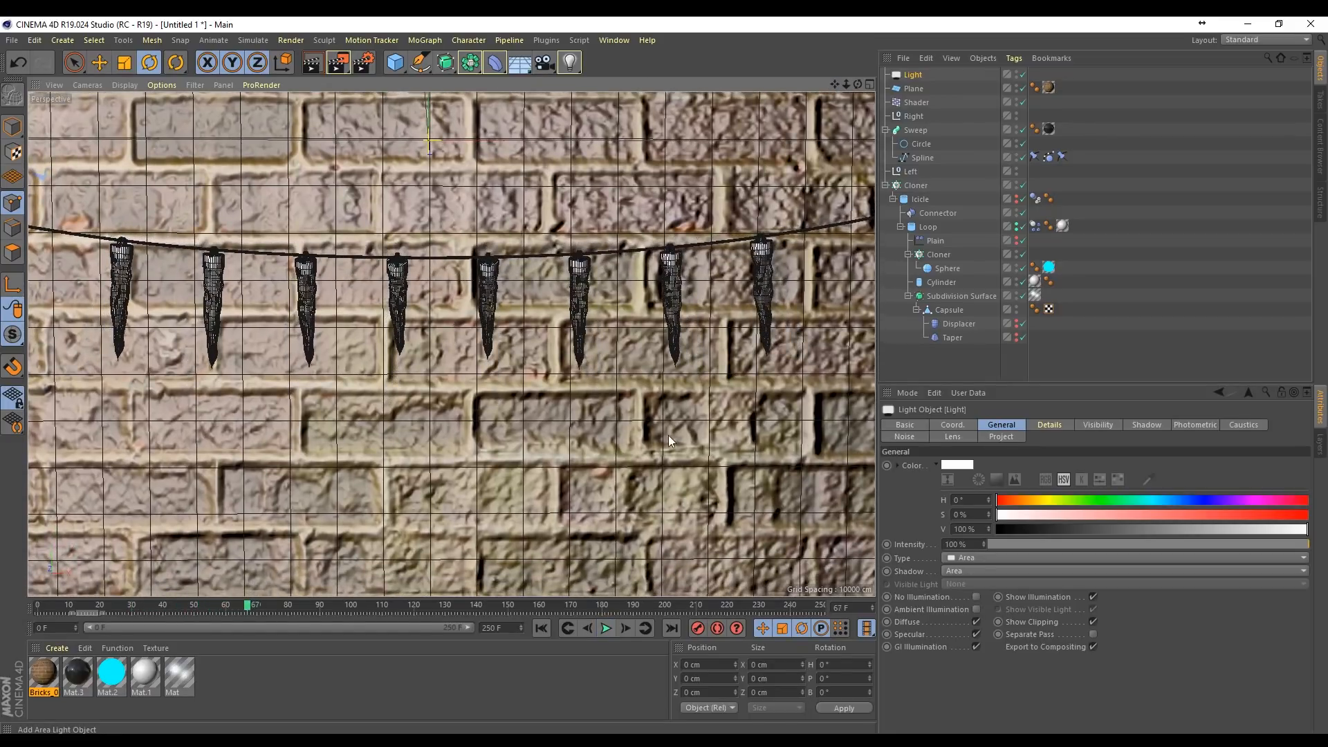
Step: Add a camera with the Portrait (80 mm) focal length, look through it, frame all eight icicles, and render the view
click(544, 62)
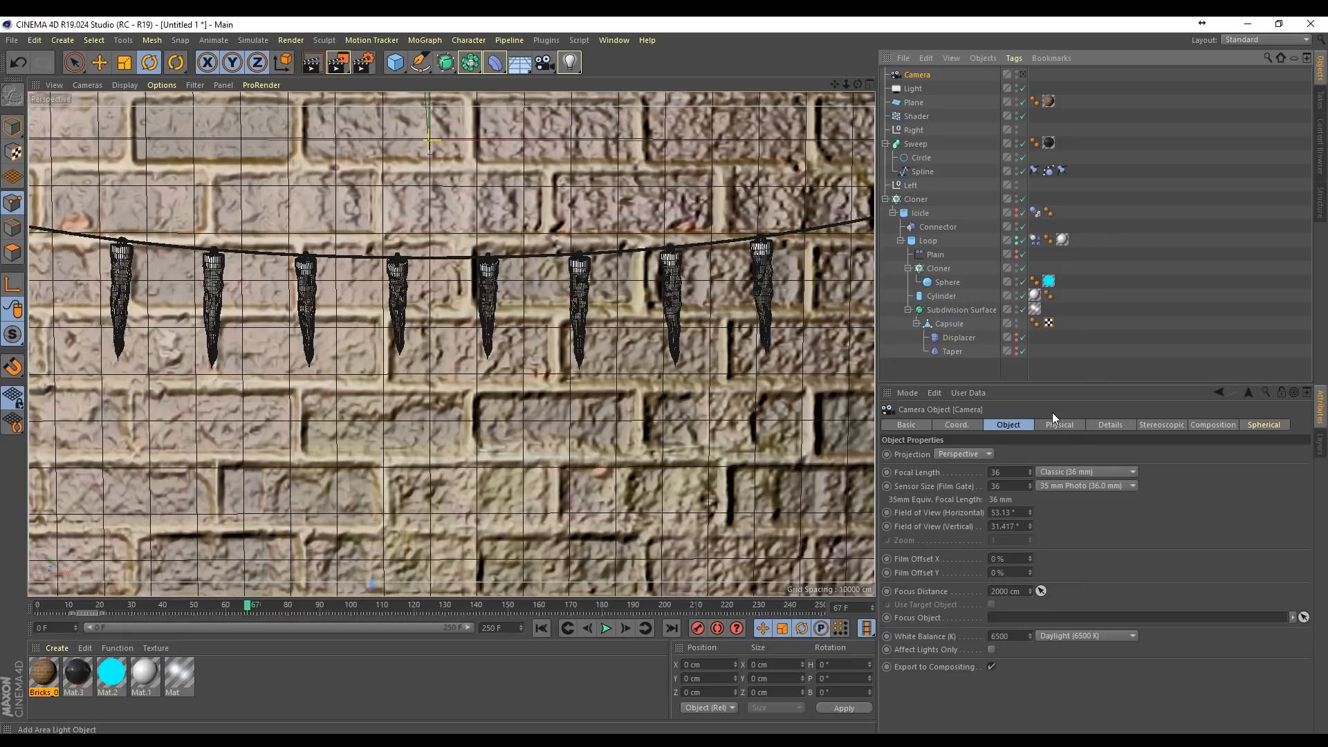
click(1068, 470)
click(1090, 550)
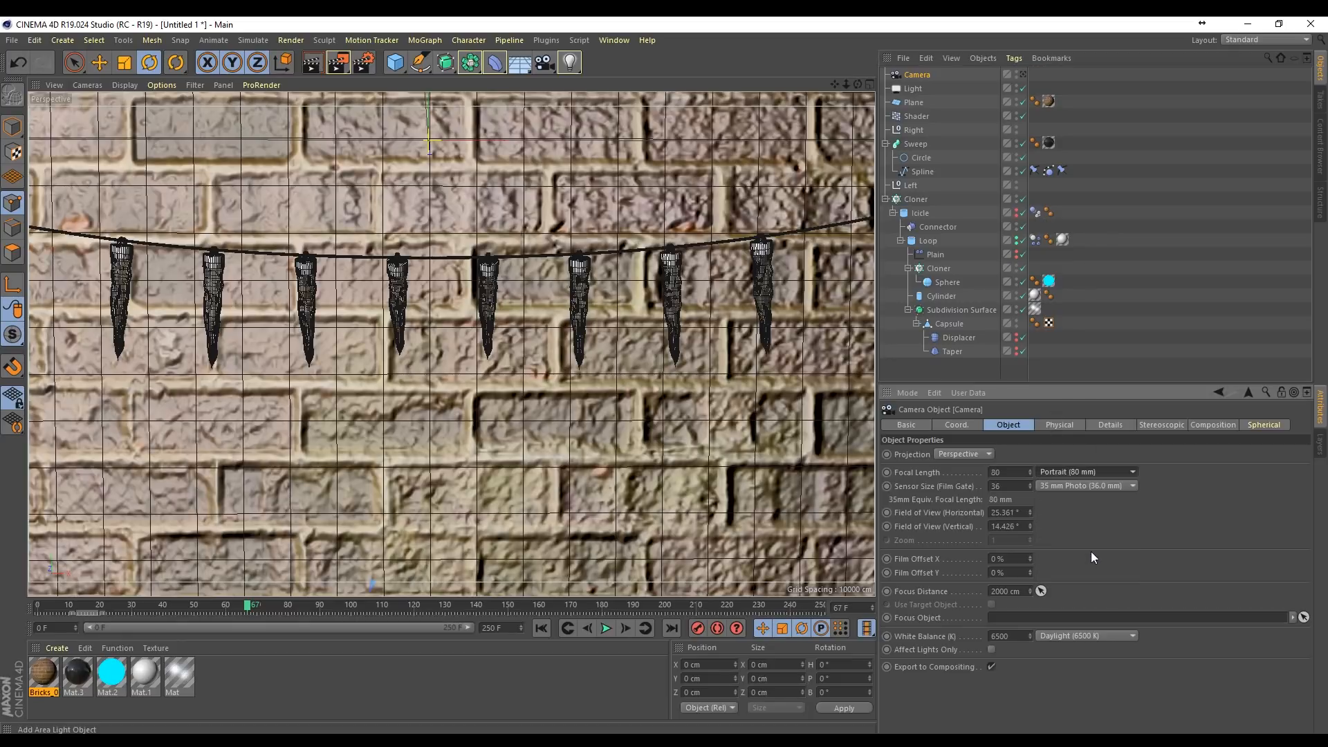
click(1023, 73)
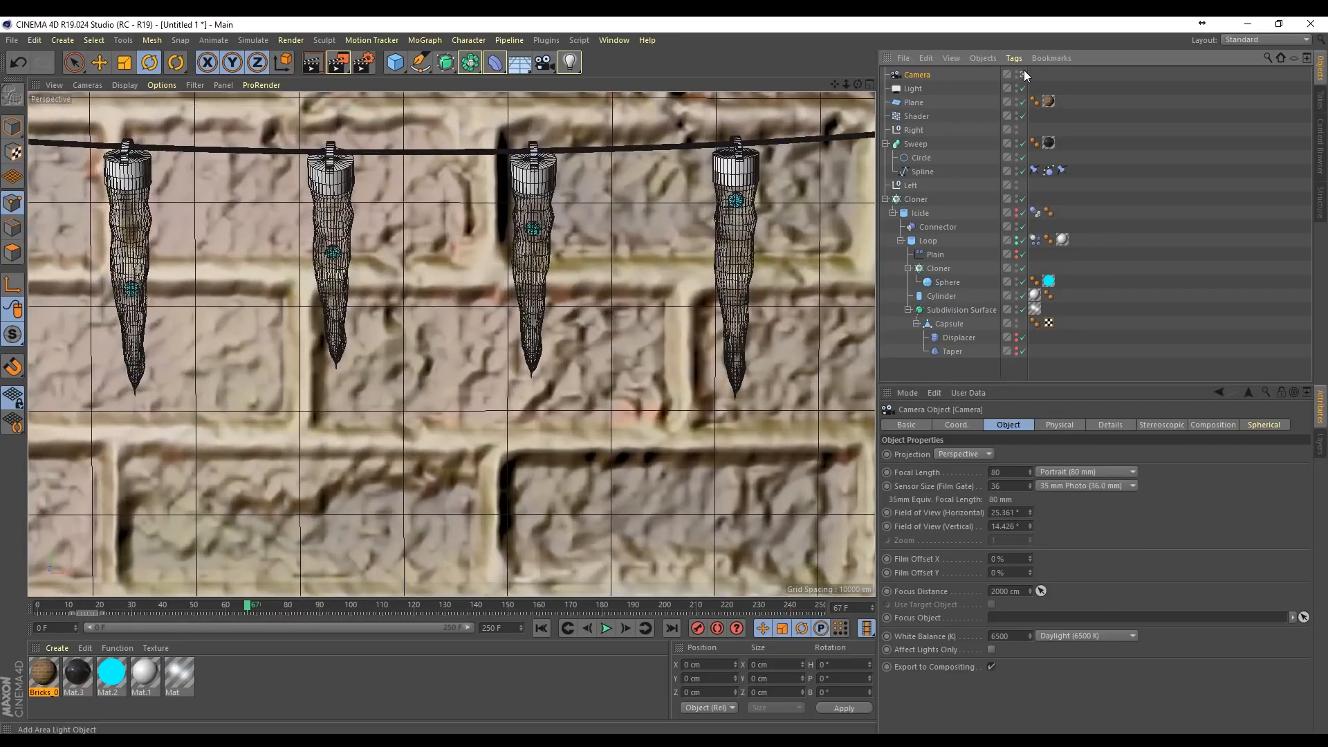
mouse_move(846, 84)
mouse_down()
mouse_move(767, 84)
mouse_move(823, 88)
mouse_up()
click(323, 65)
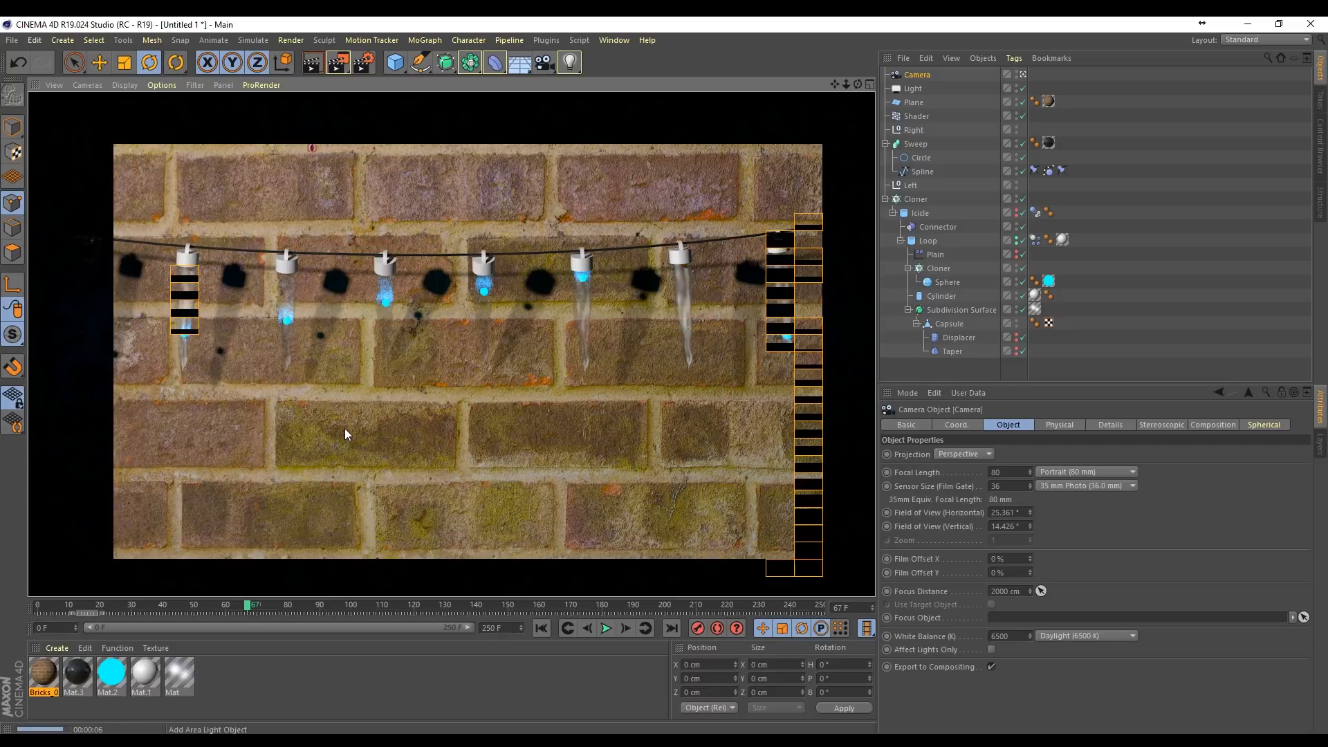
Step: Try the area light at 50% and 21% intensity, test rendering the view with each value
click(913, 89)
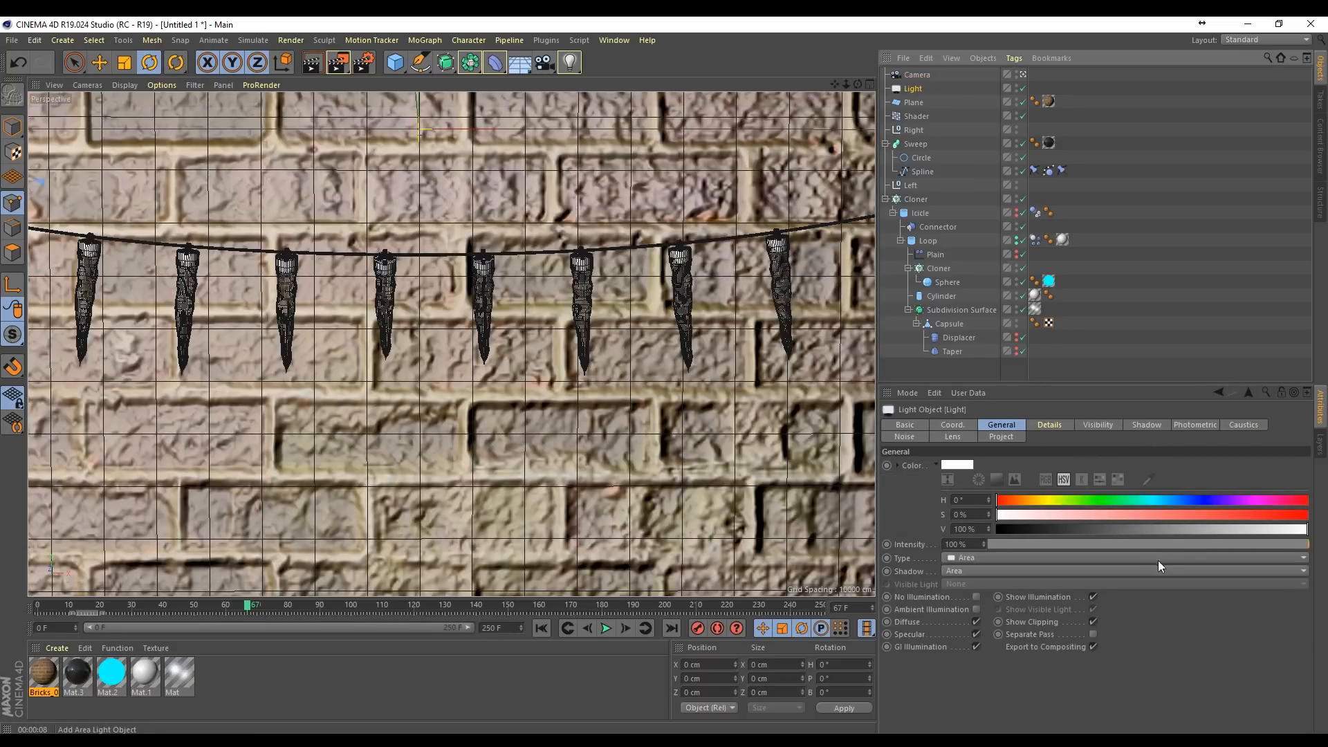
drag(1142, 546, 1150, 542)
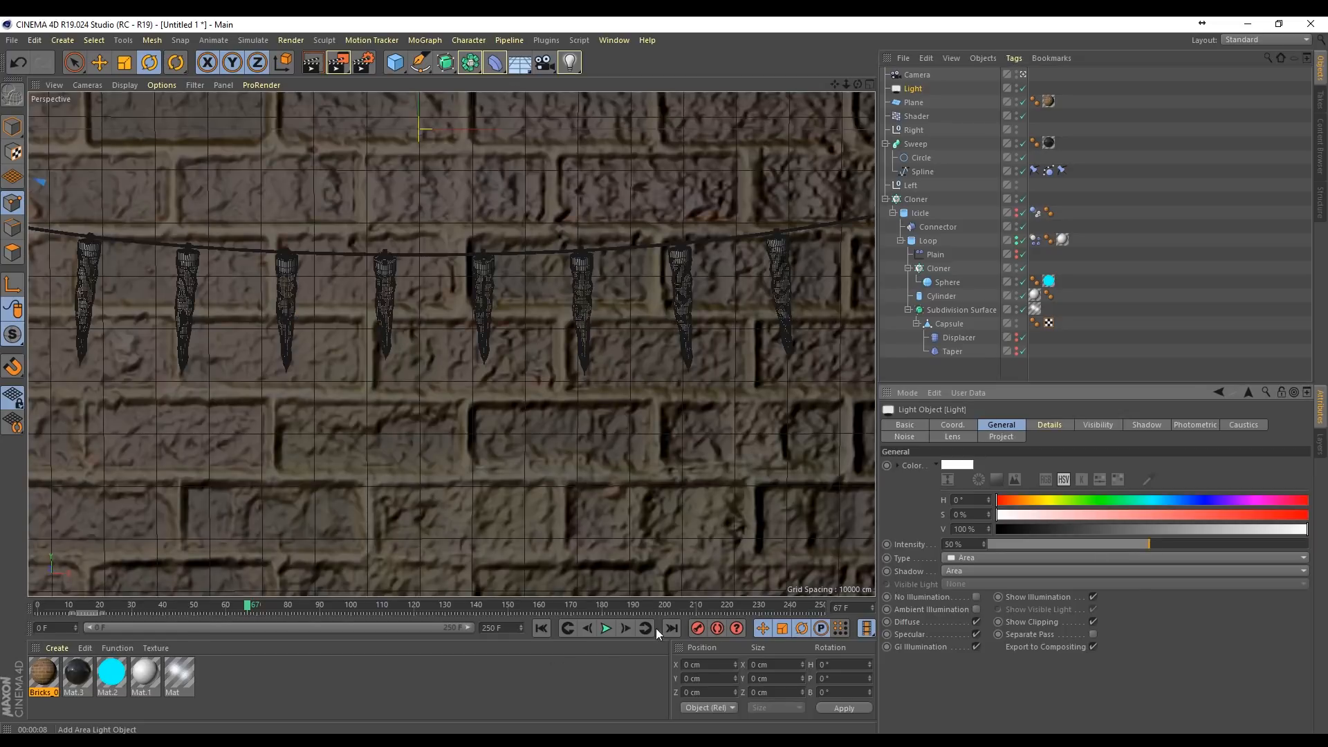
click(311, 62)
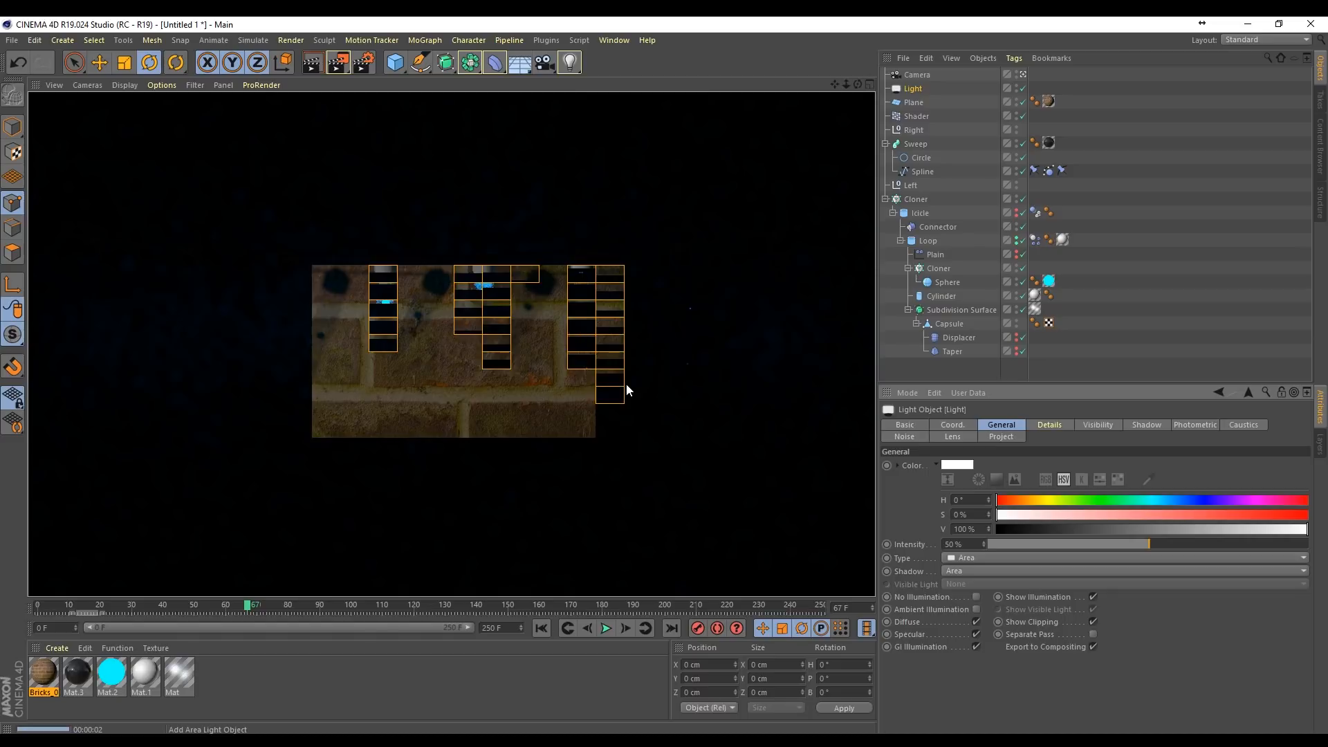
click(1055, 543)
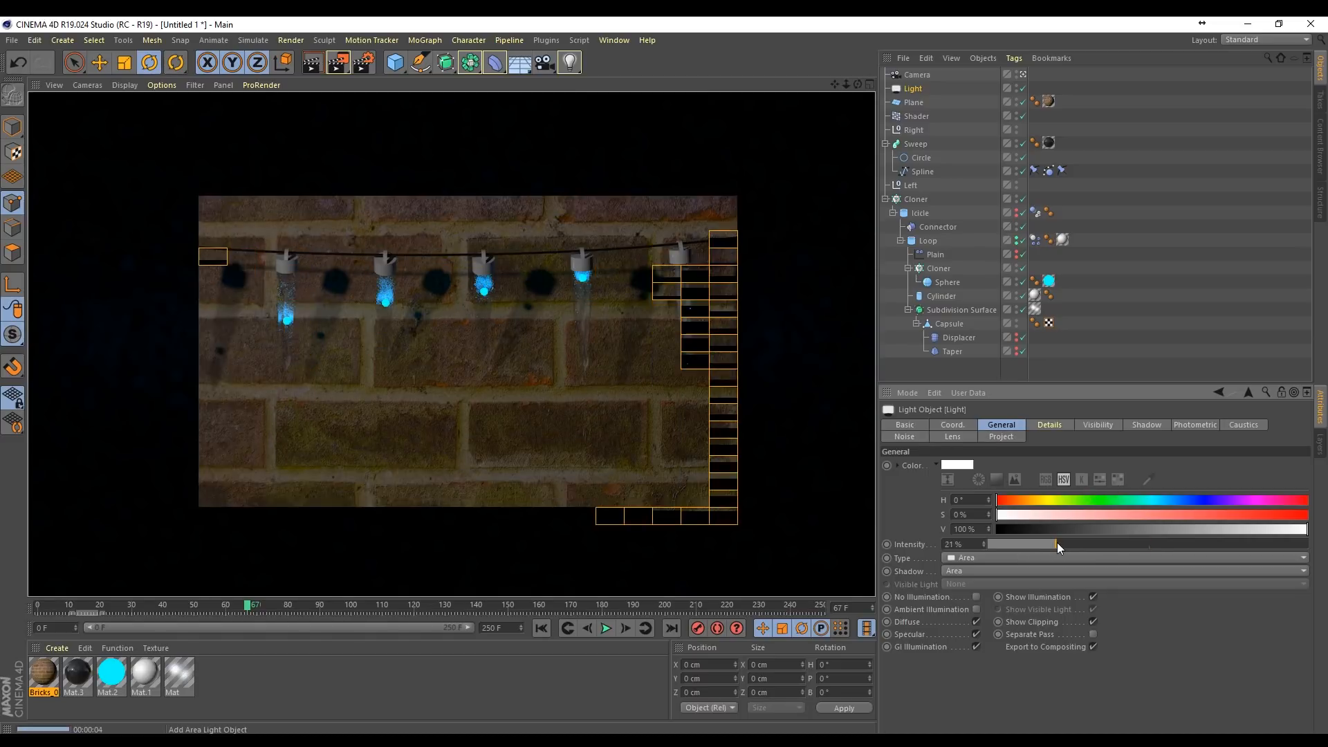
click(339, 65)
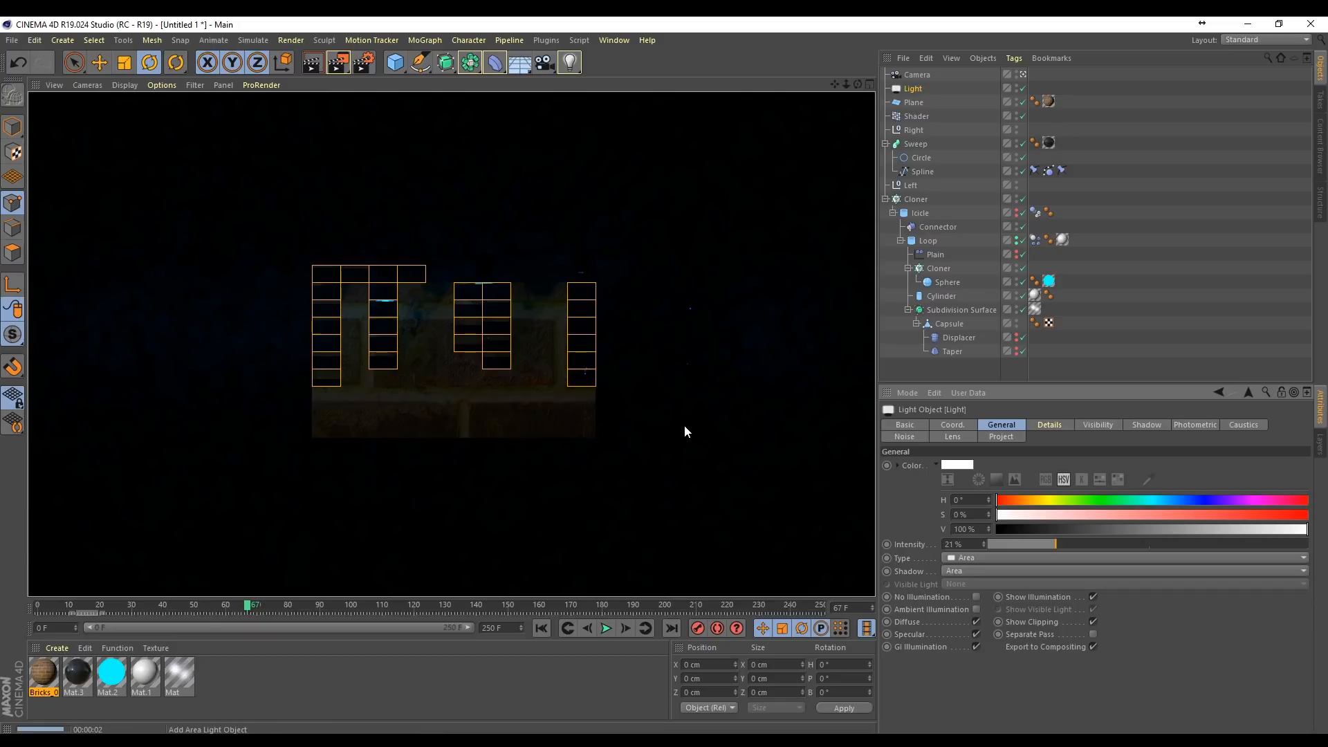
Step: Tint the area light pale yellow with hue 59° and saturation 39%, reduce its intensity to 4%, and render the view
click(1006, 544)
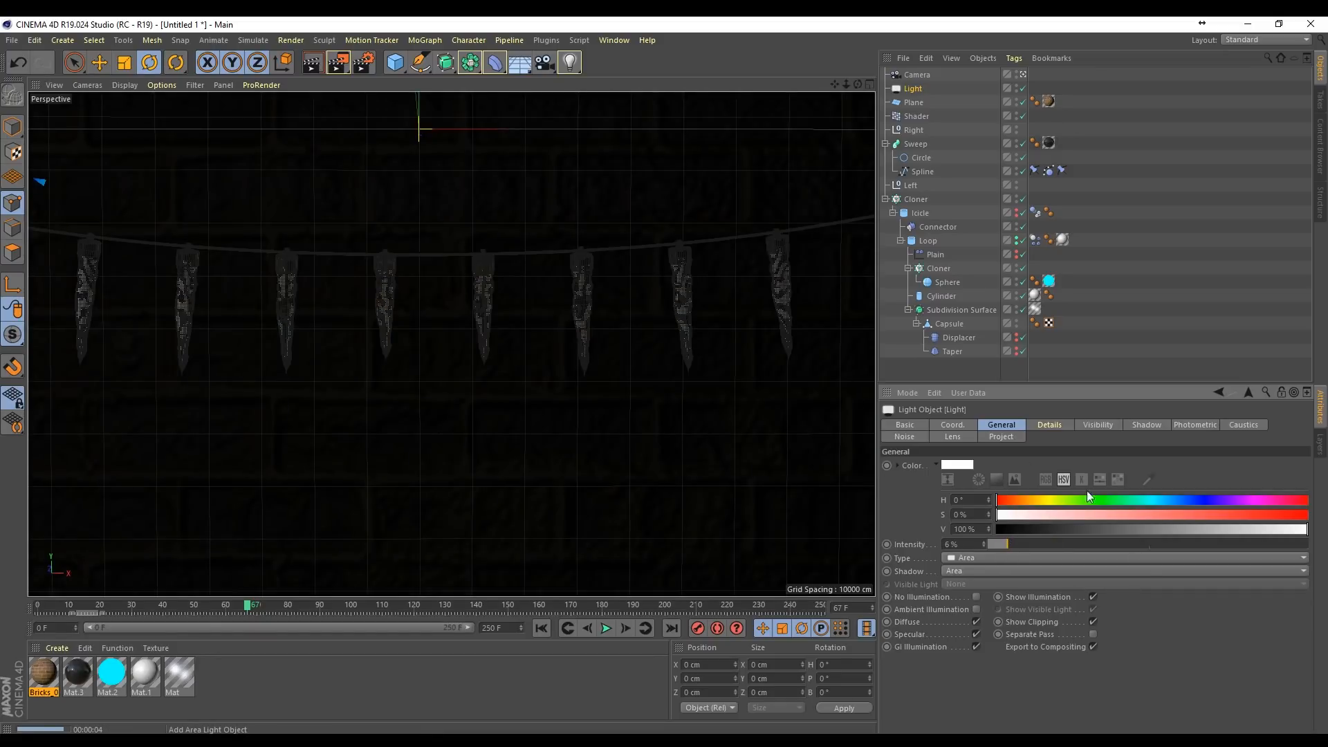
mouse_move(1092, 498)
mouse_down()
mouse_move(1051, 498)
mouse_move(1101, 516)
mouse_up()
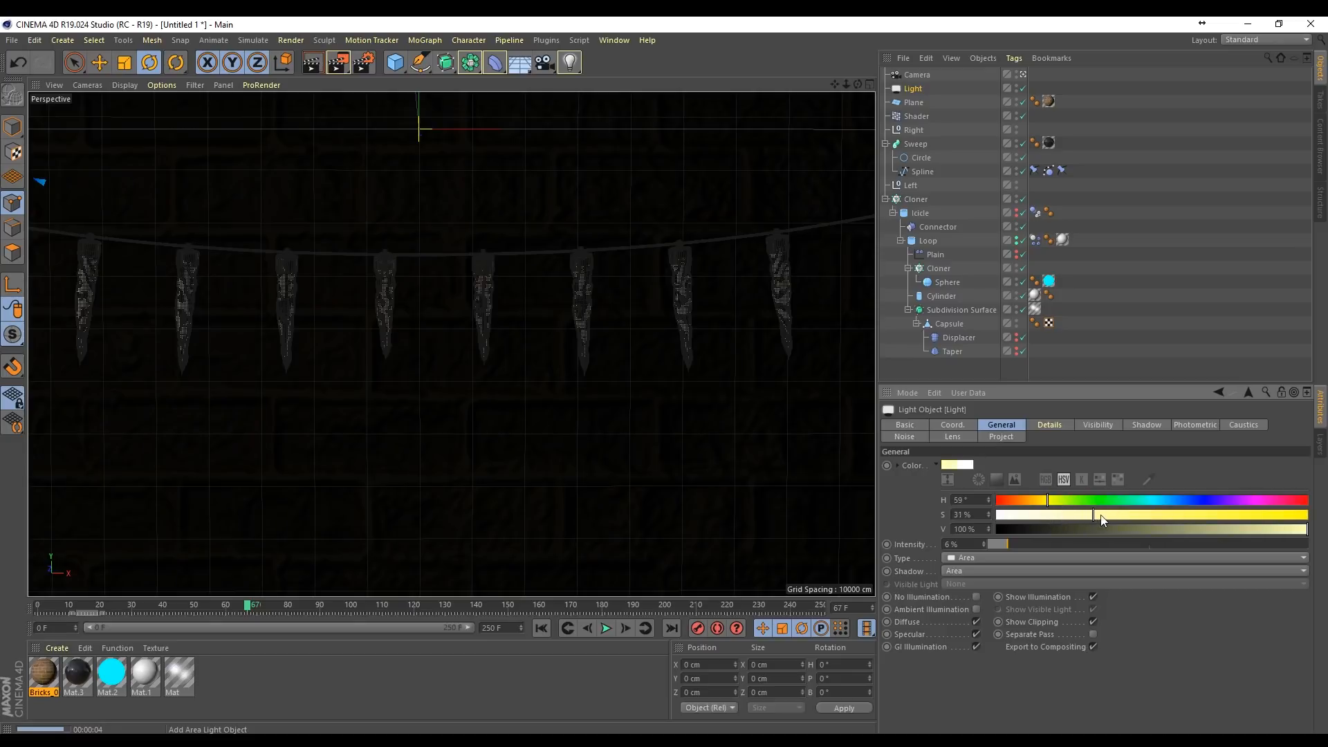
click(323, 65)
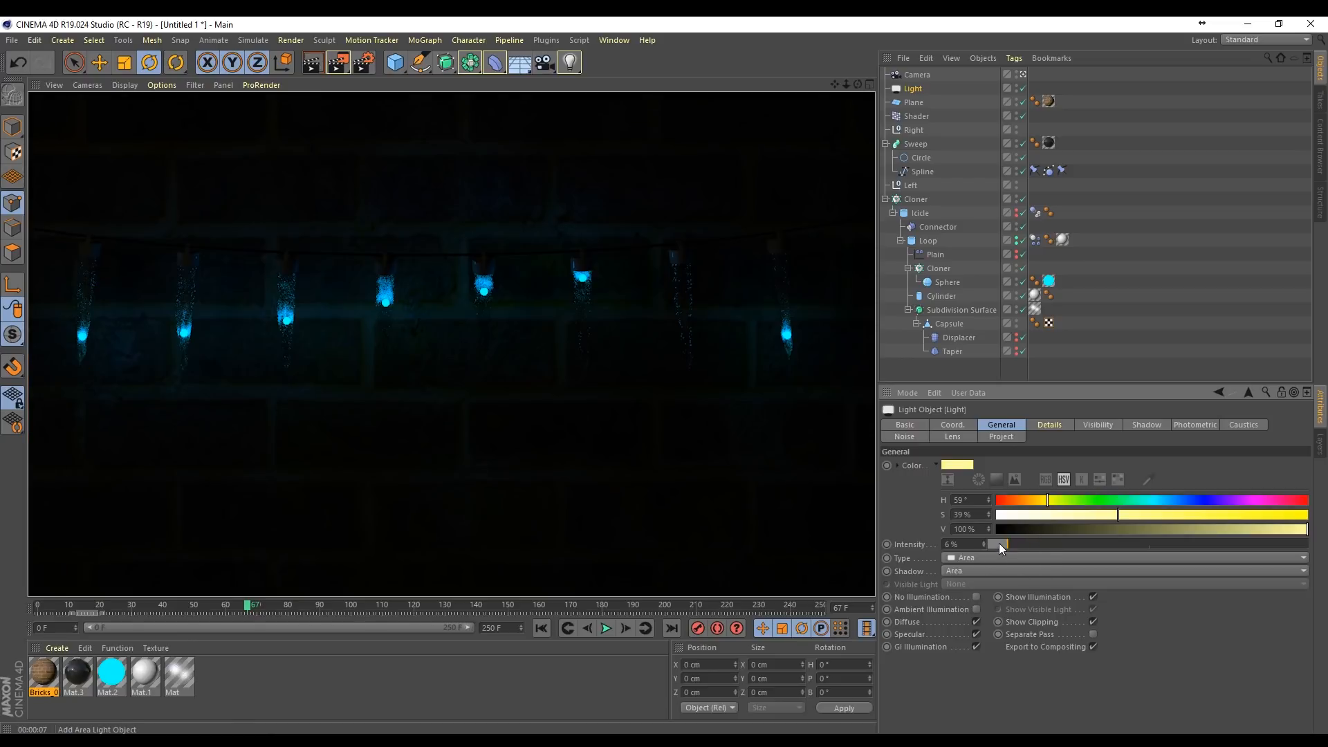
drag(1000, 543, 998, 545)
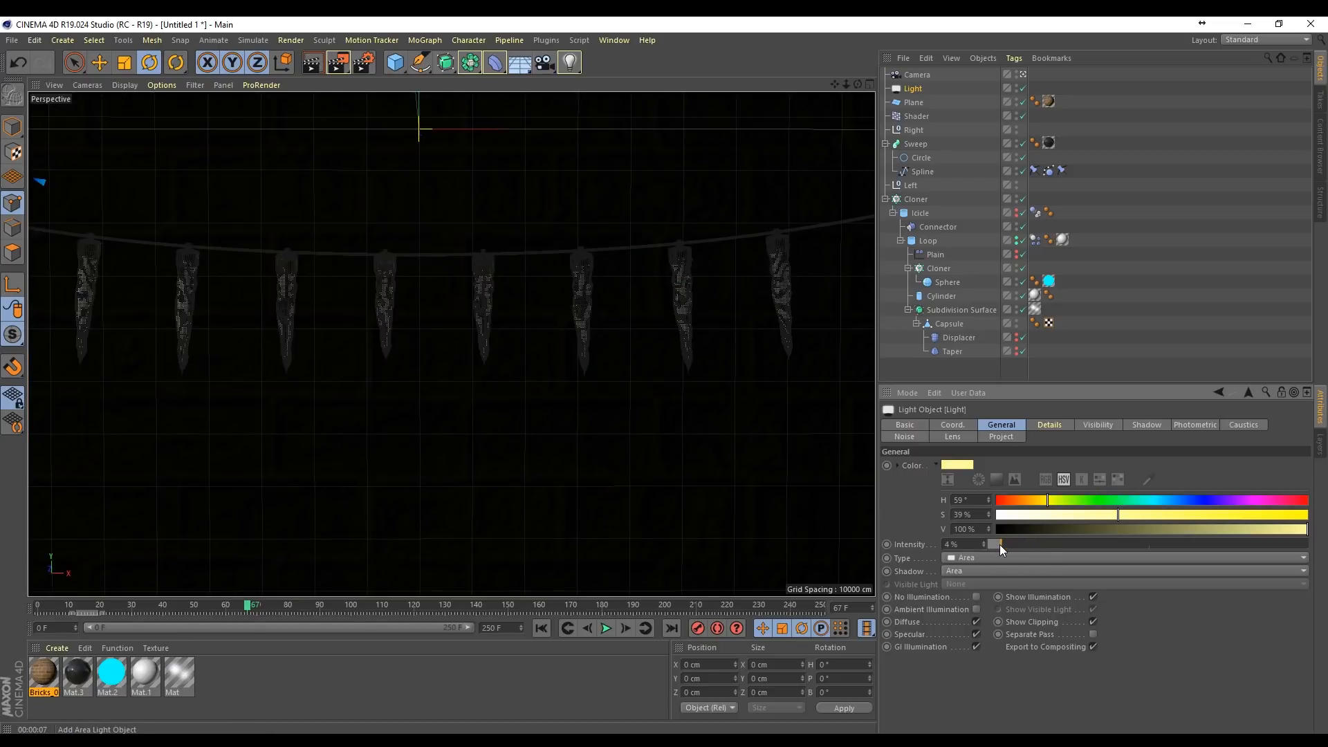
click(323, 61)
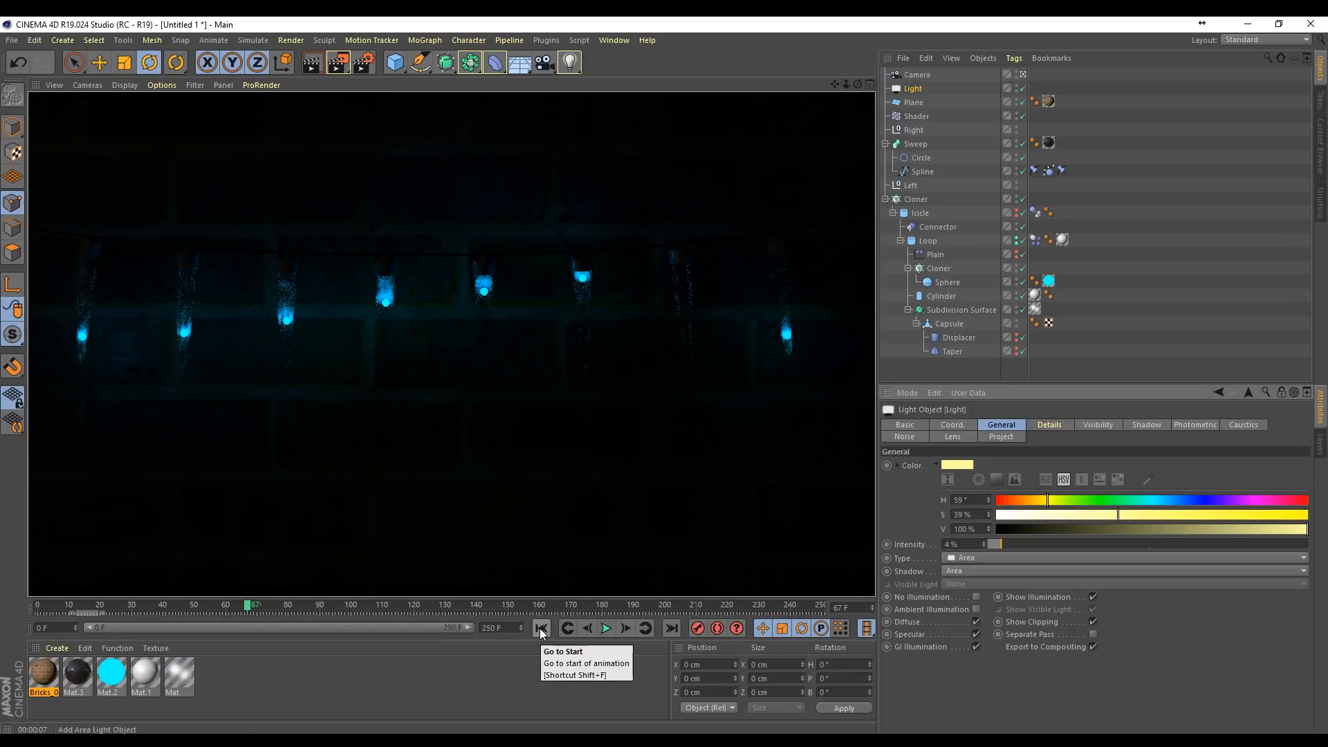
Step: Add the Ambient Occlusion effect to the render settings and render the view with it
click(364, 61)
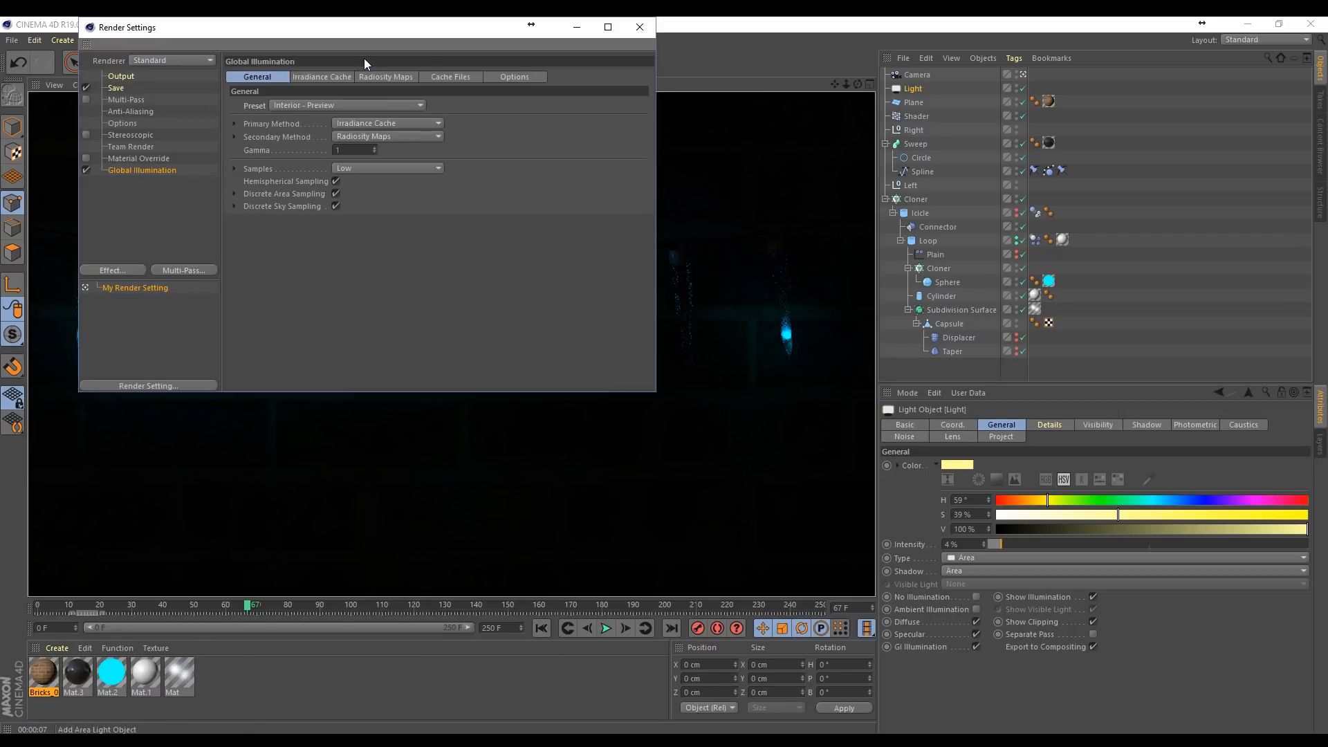
click(126, 270)
click(228, 367)
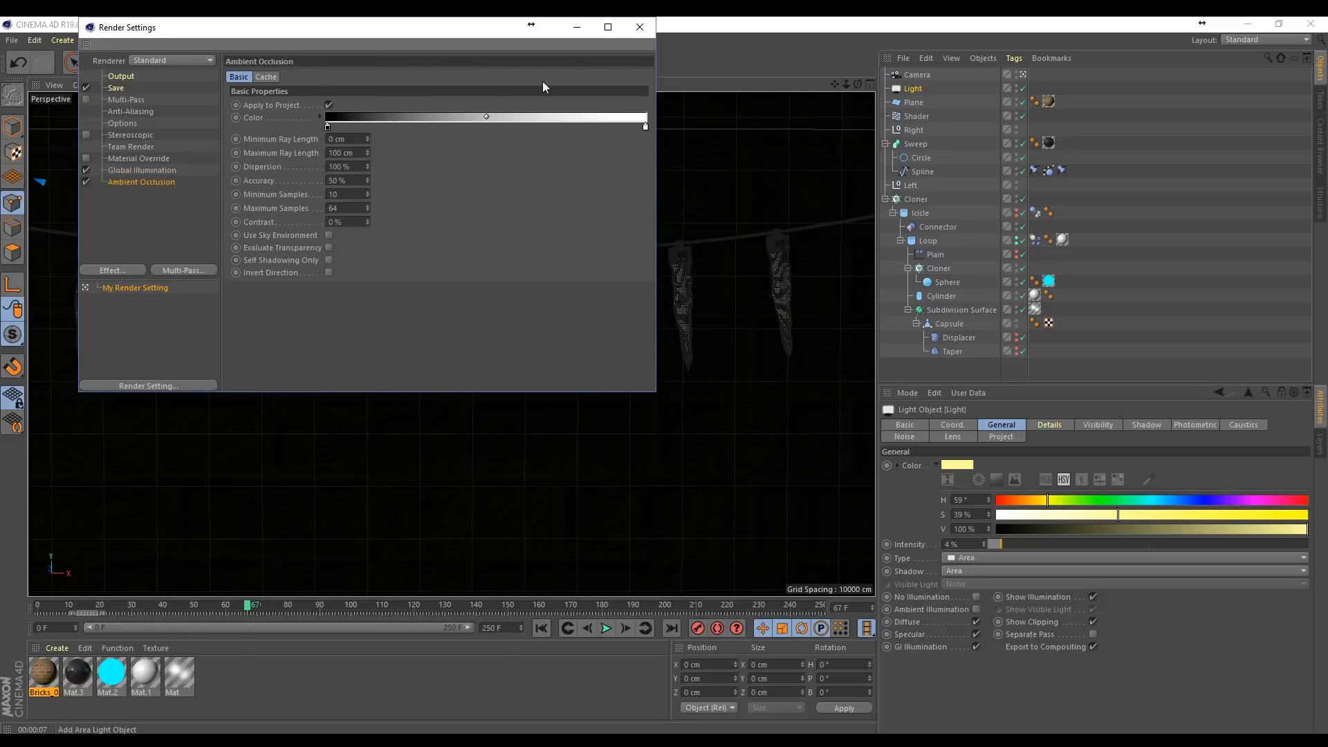
click(640, 28)
click(312, 62)
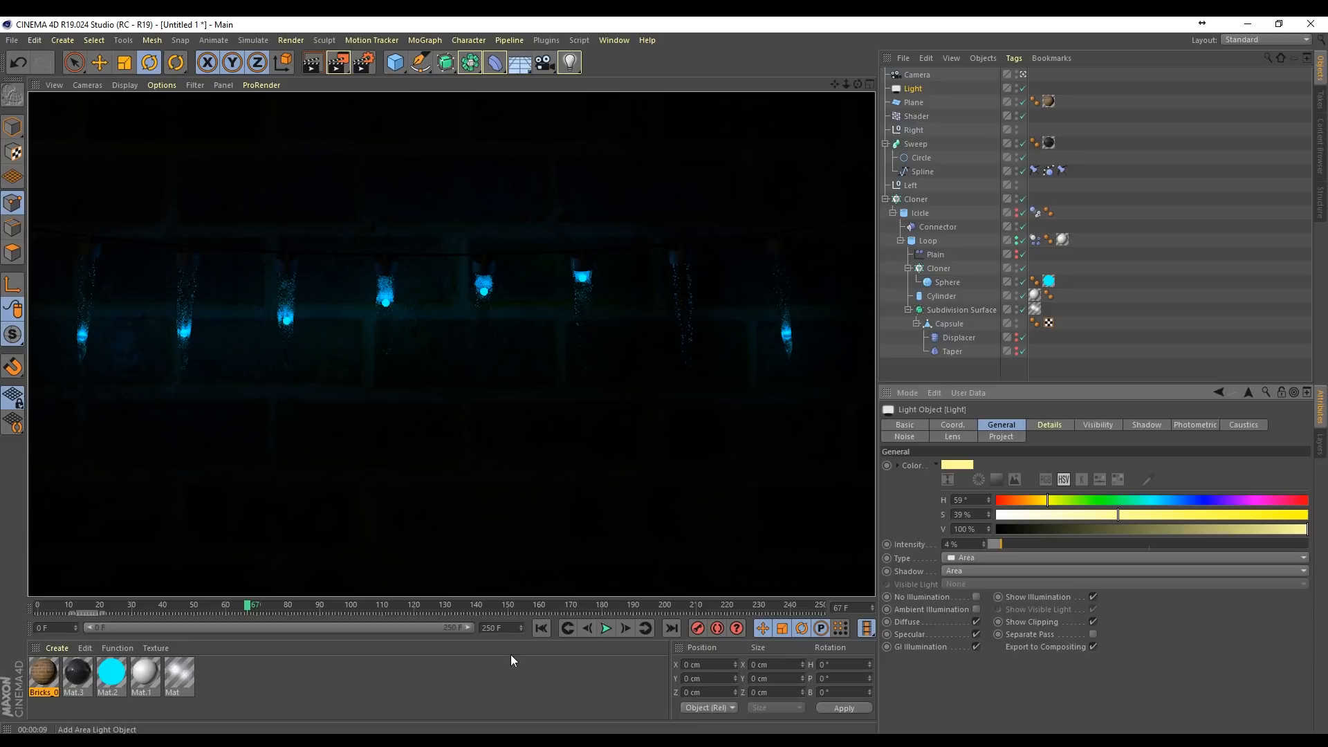
Step: Replay the animation from the start to frame 29 and render that frame
click(541, 630)
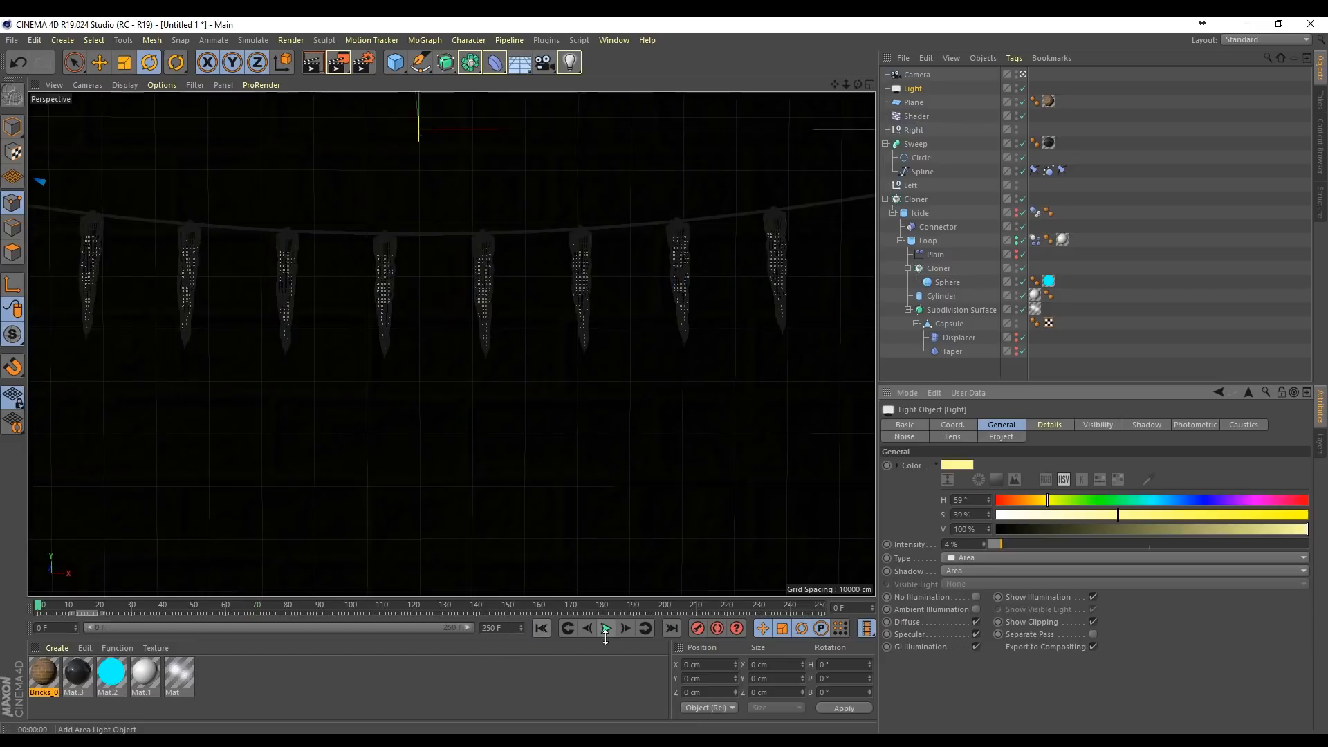
click(606, 628)
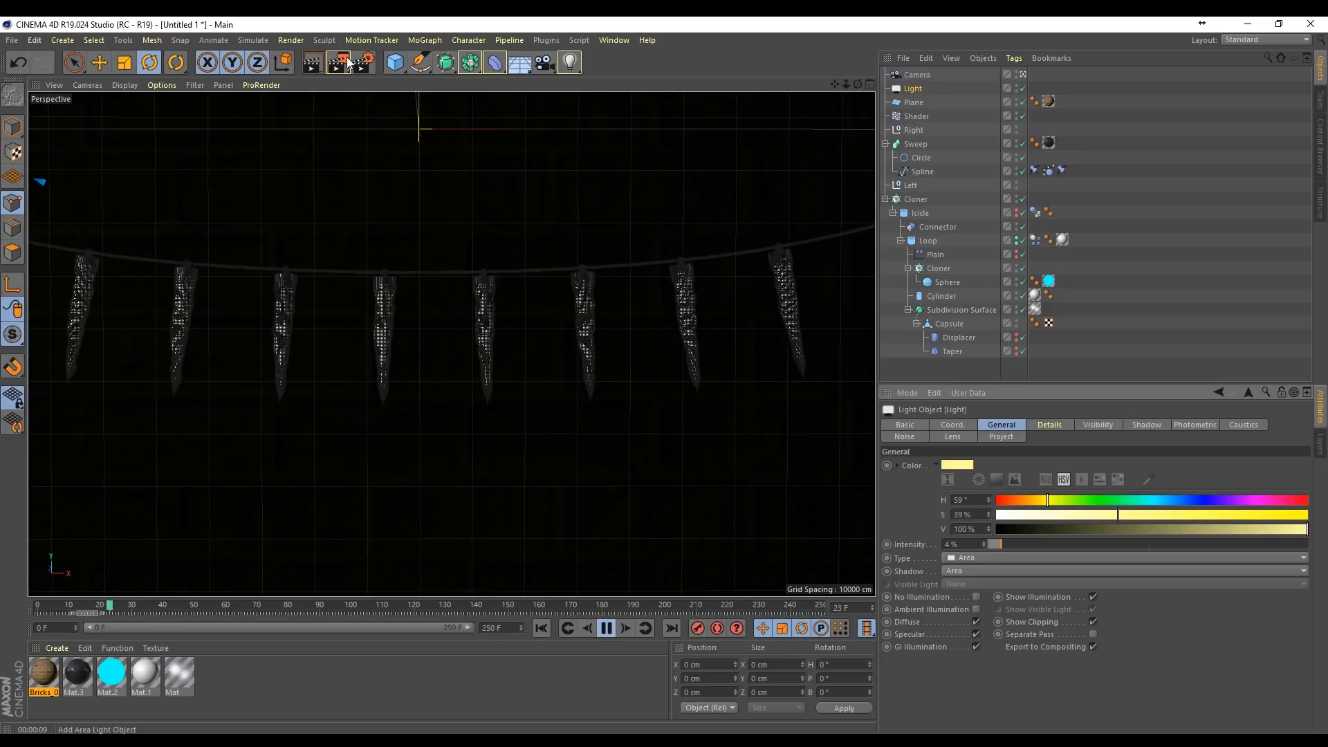
click(312, 64)
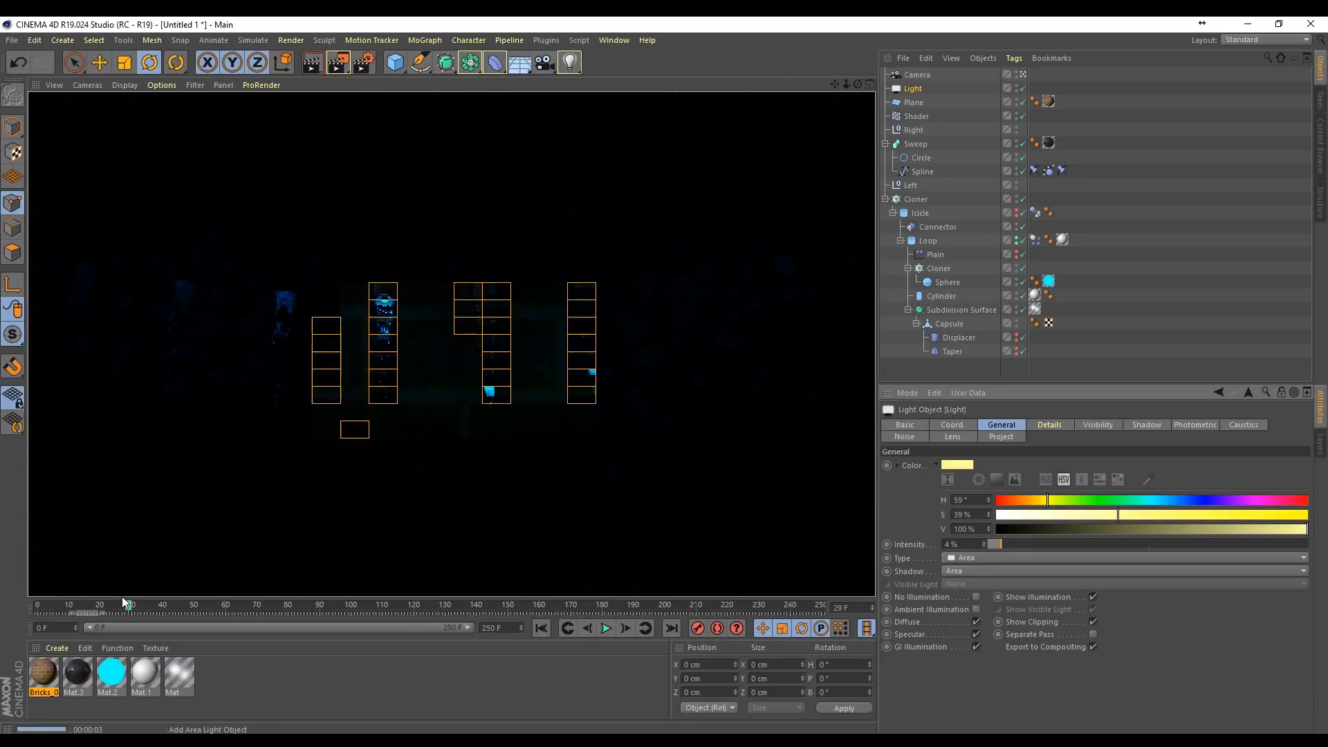
Step: Test render the camera view at frames 0, 4 and 8, advancing the animation between renders
click(541, 628)
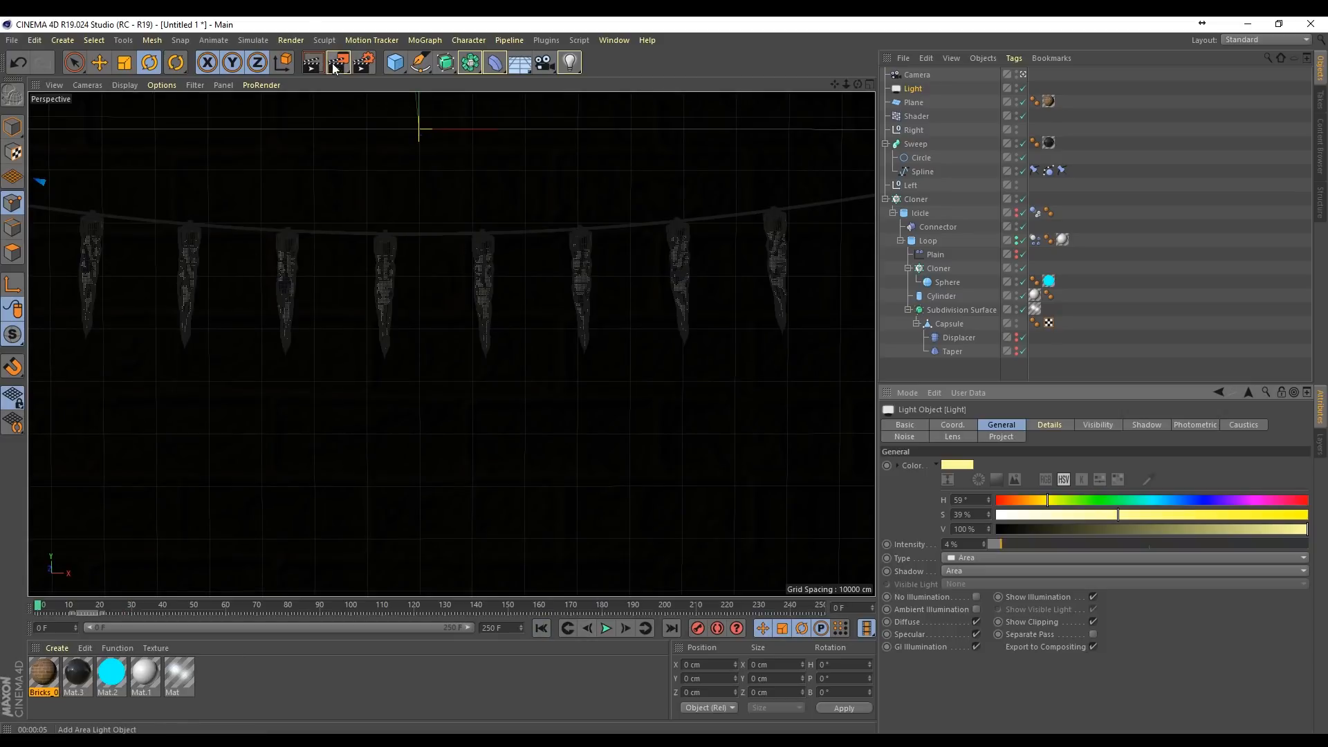
key(ctrl+r)
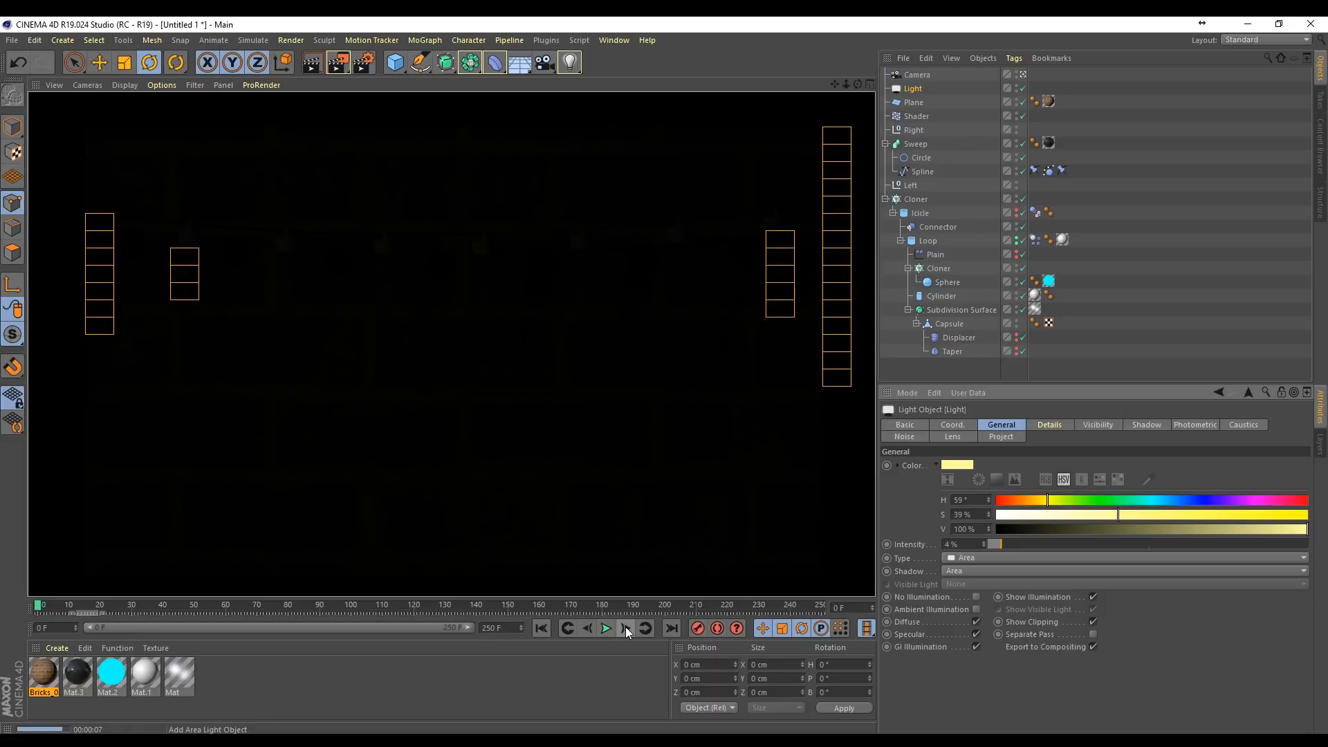
click(606, 628)
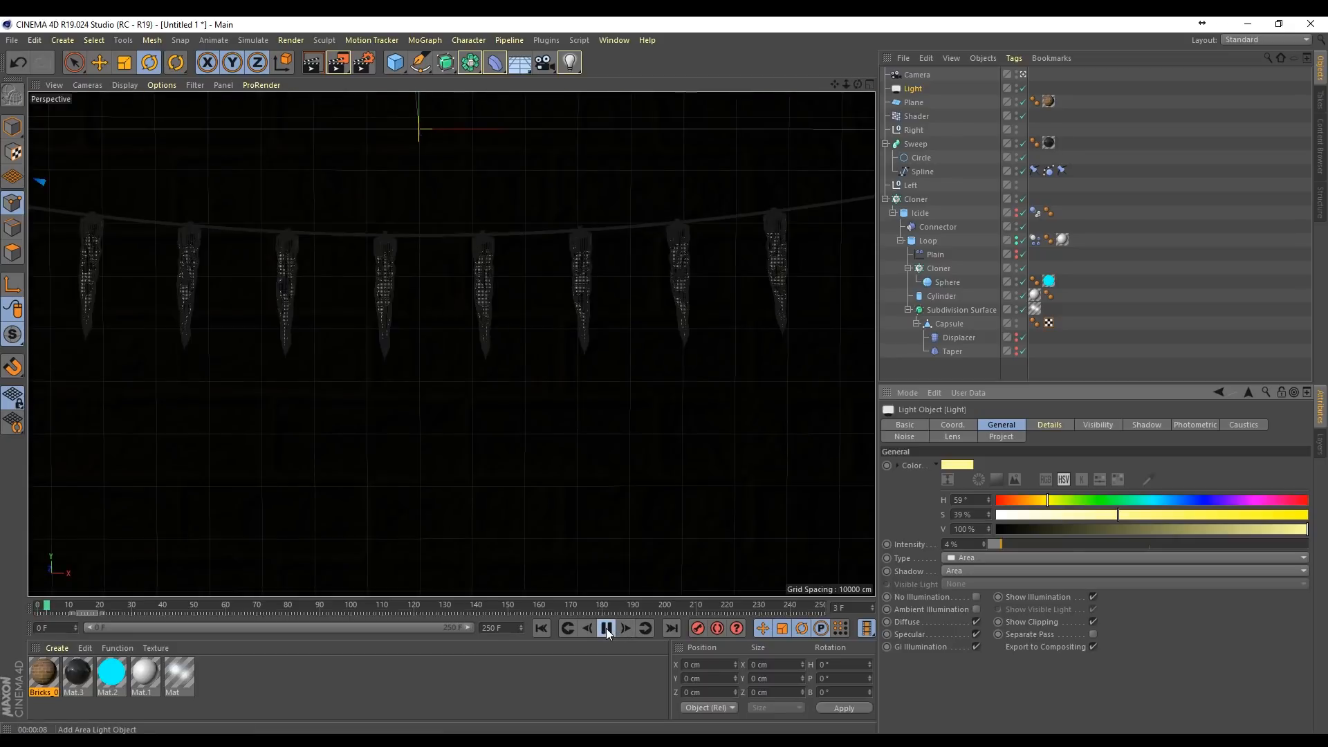
click(313, 62)
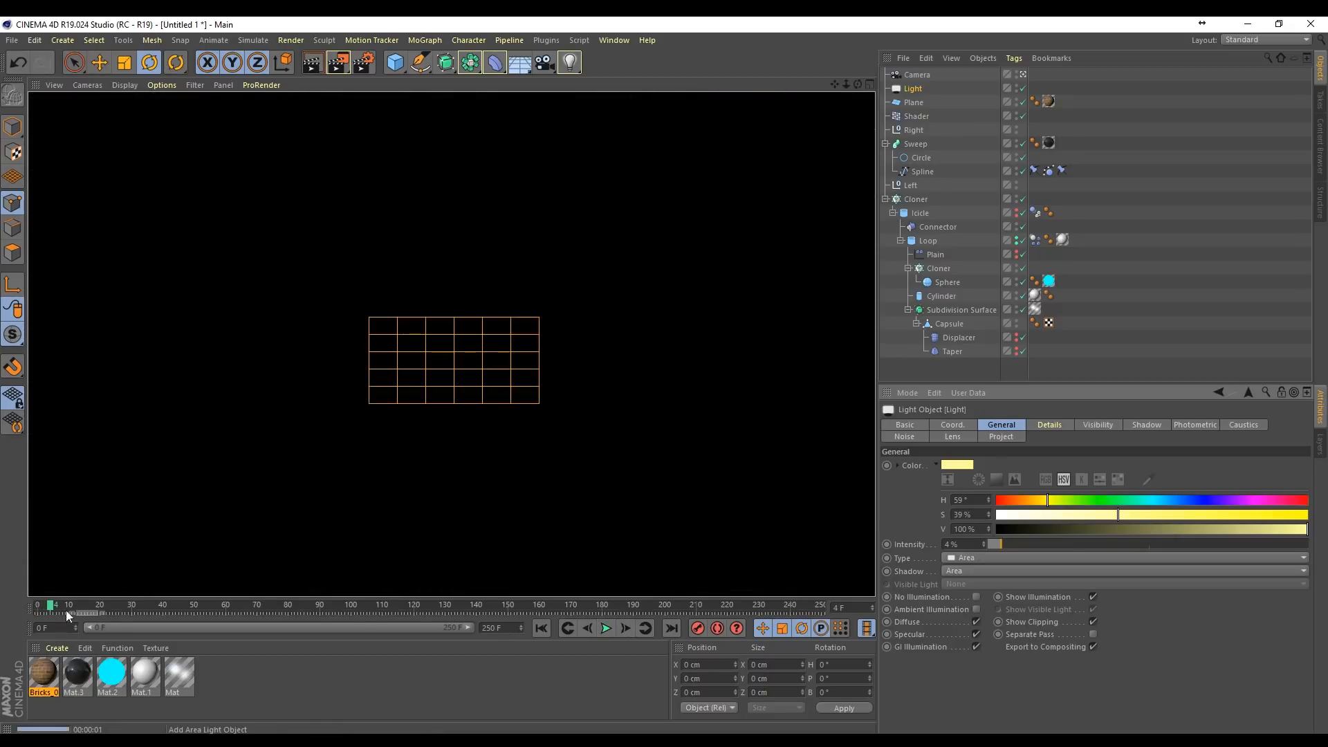
click(606, 628)
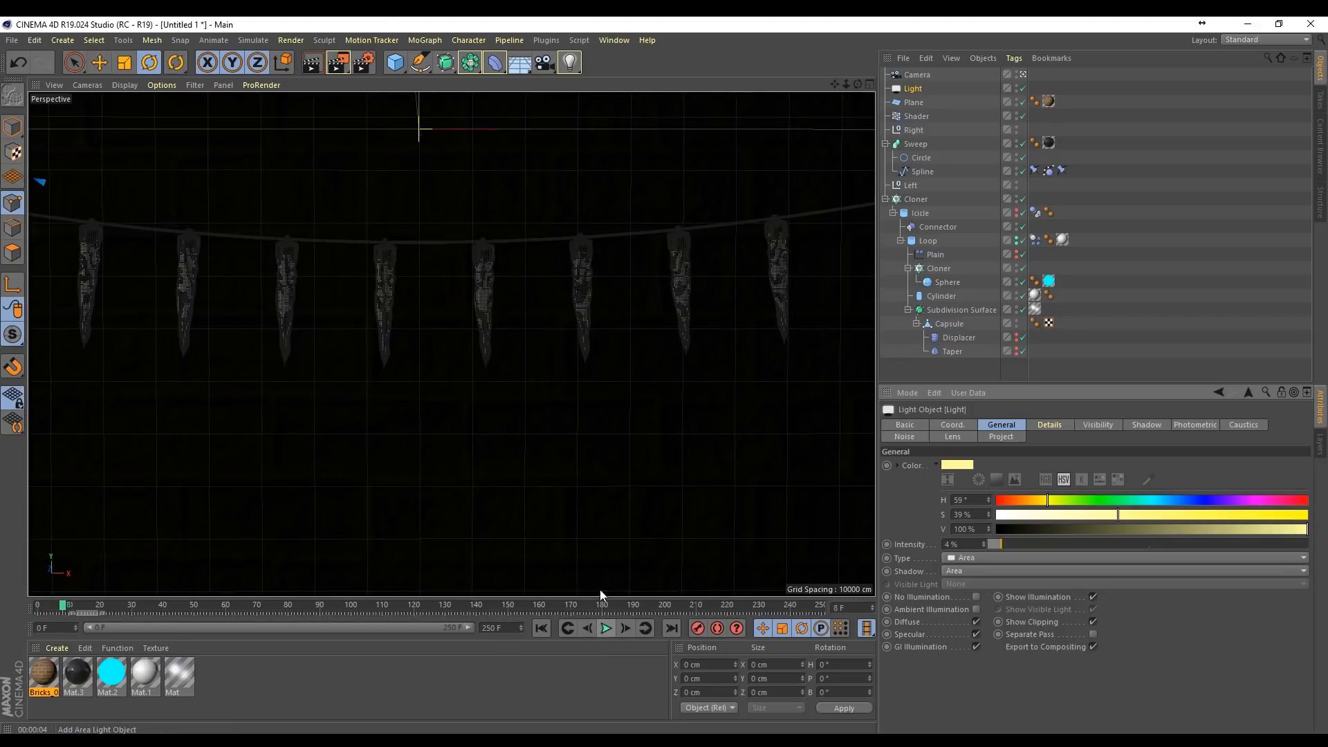
click(606, 628)
key(ctrl+r)
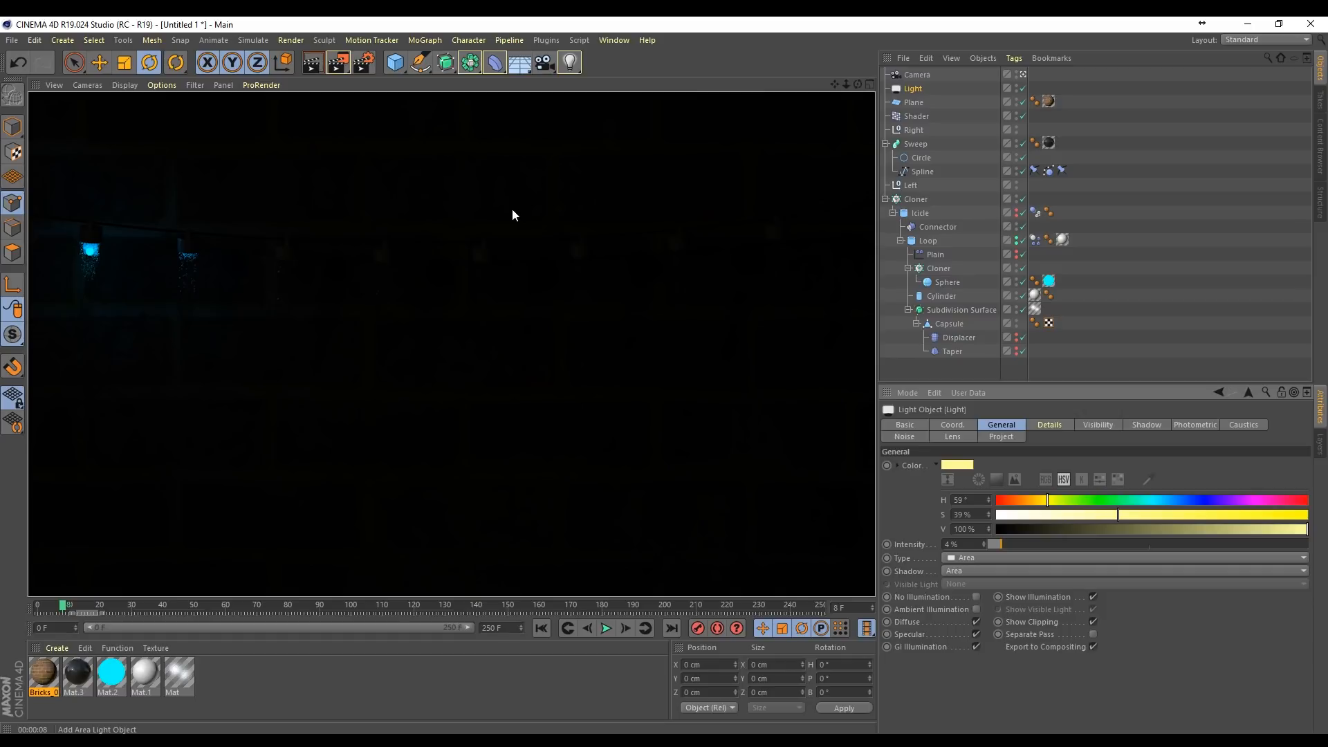
Step: Pull the camera slightly back from the icicle string in the Top view at frame 0 and record a keyframe
click(914, 75)
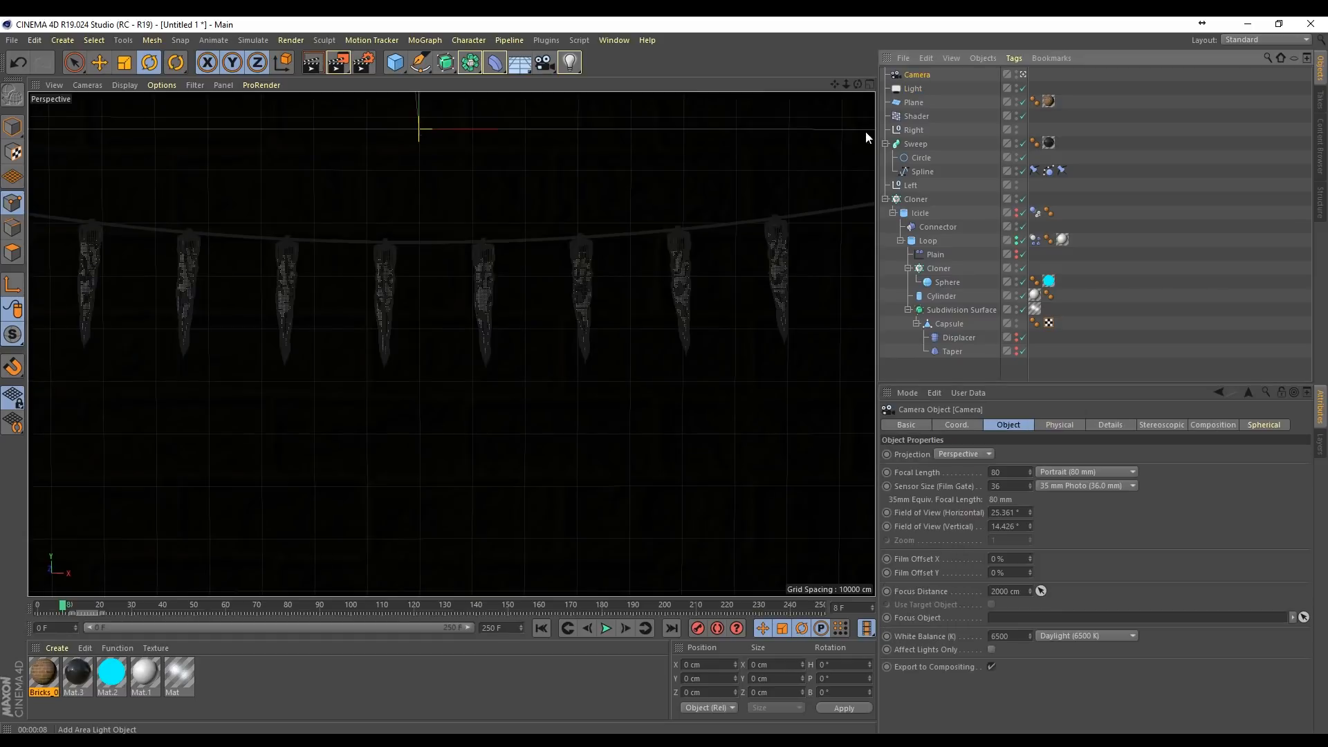
click(869, 83)
scroll(762, 263, down, 5)
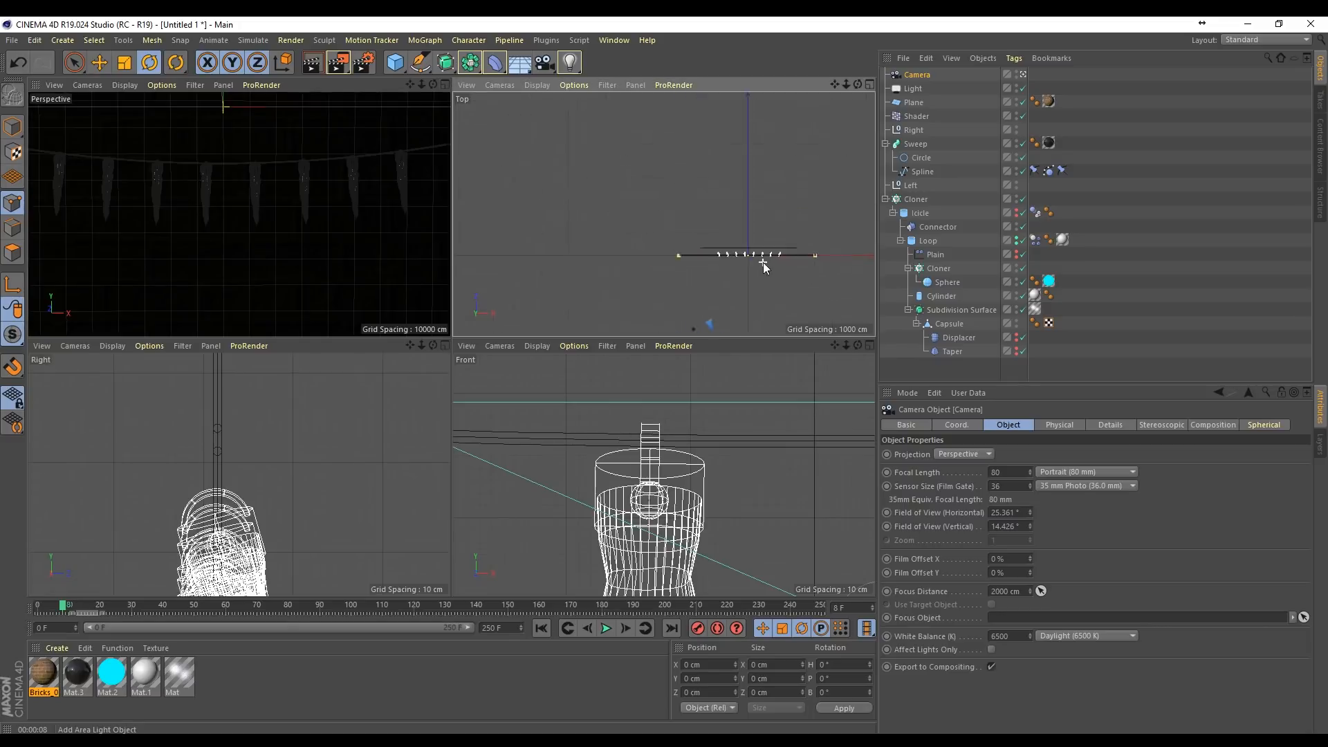
scroll(763, 263, down, 3)
drag(834, 85, 802, 7)
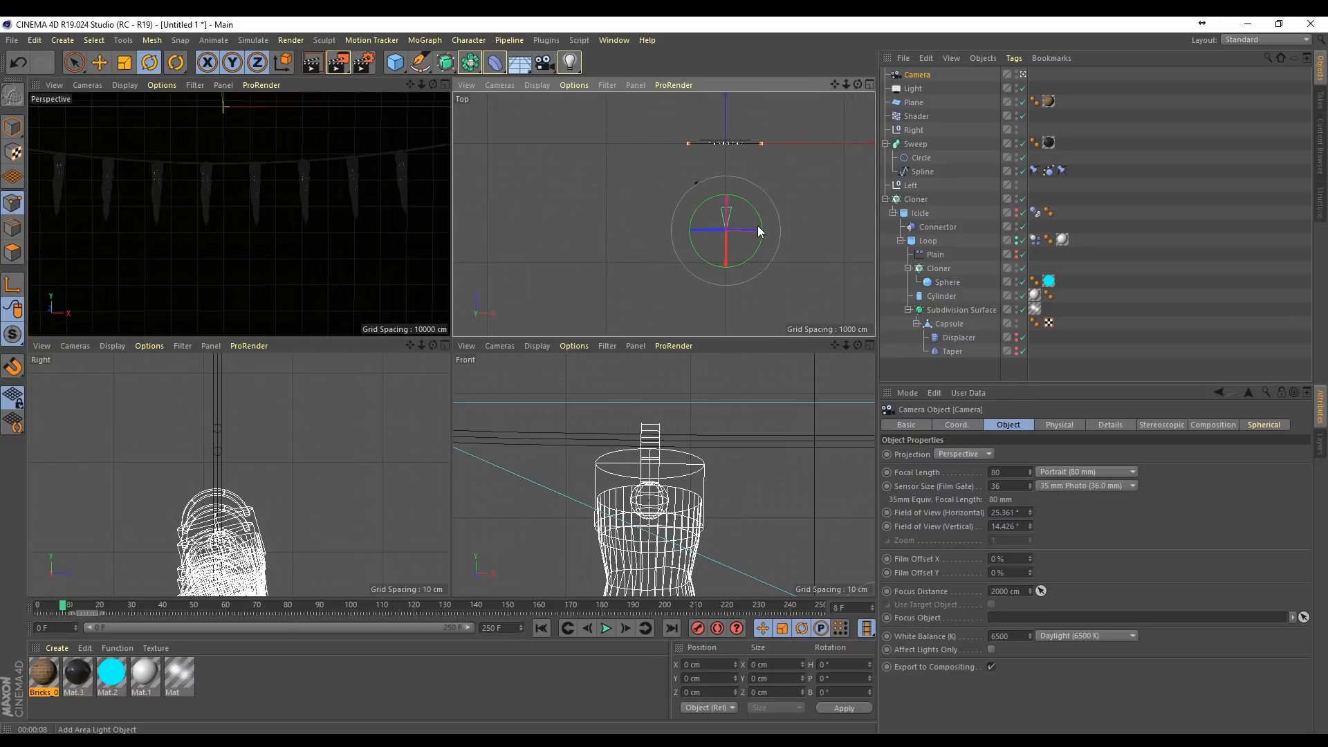
key(space)
scroll(745, 242, up, 5)
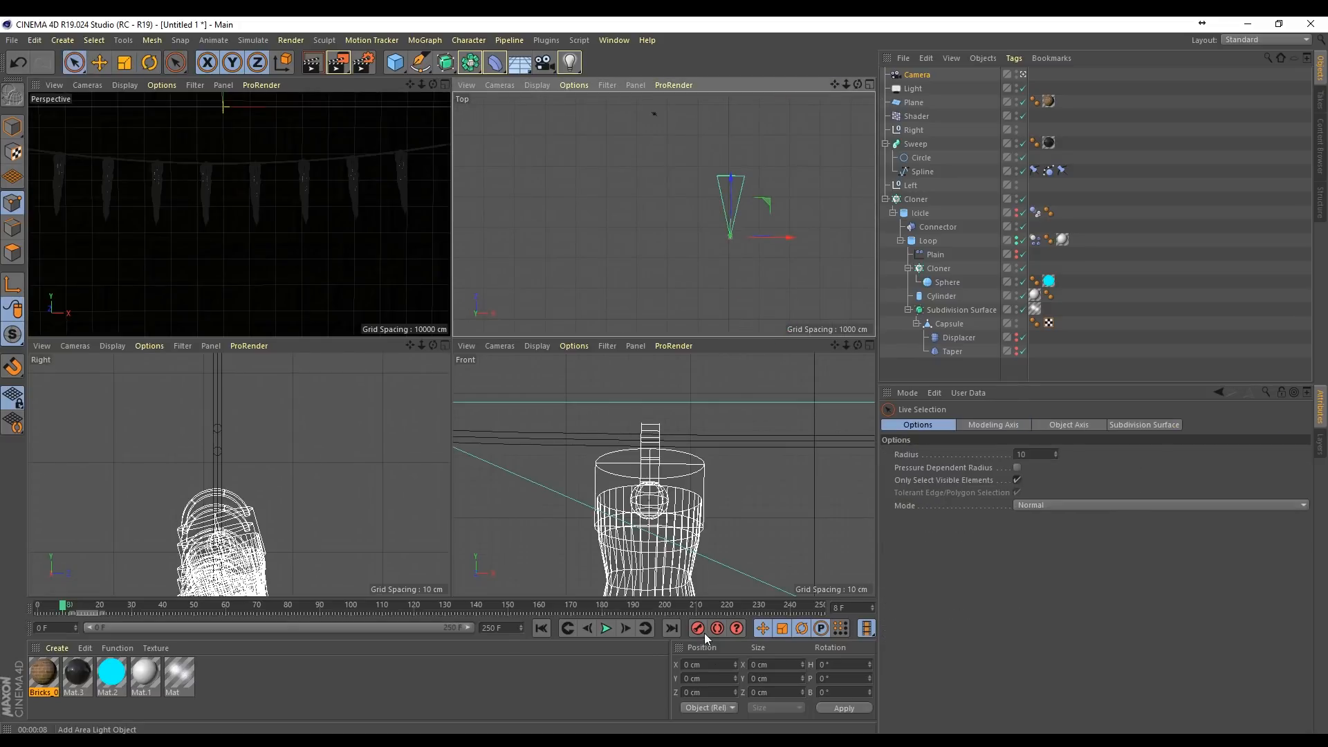
click(540, 629)
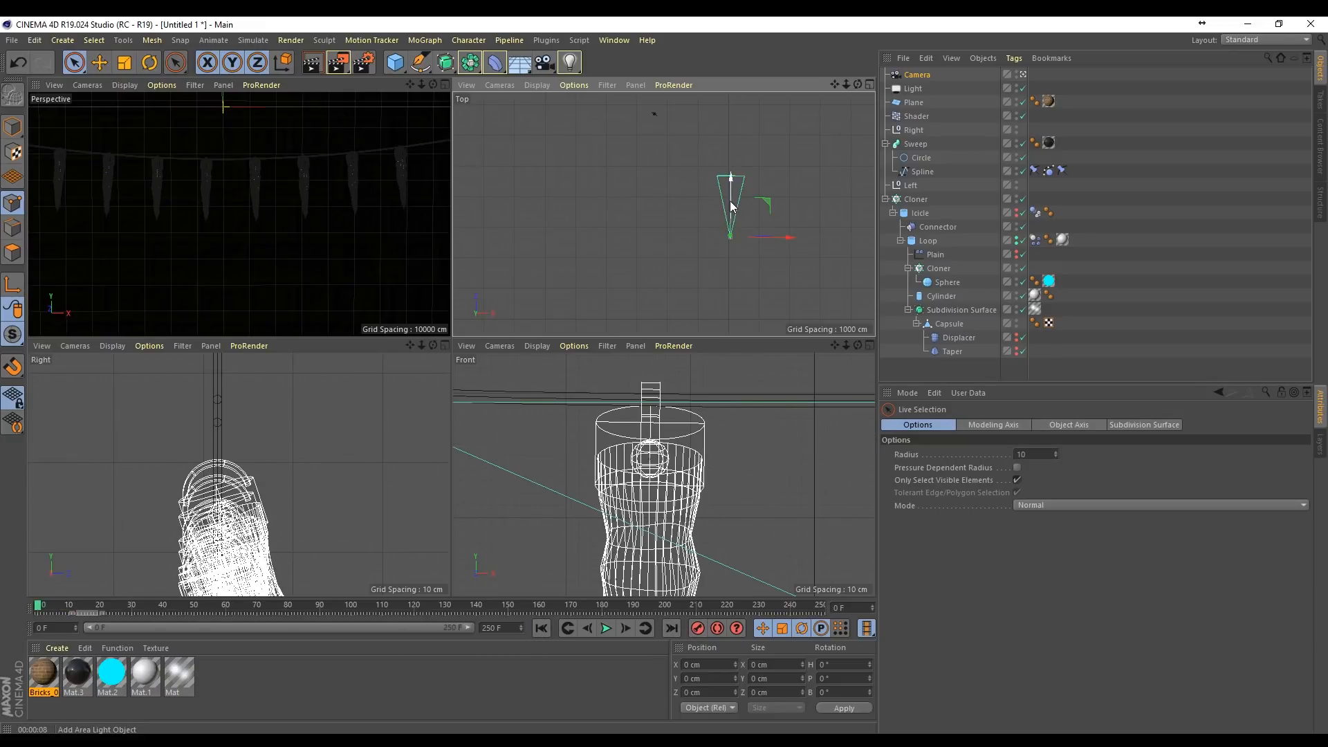
drag(730, 201, 729, 225)
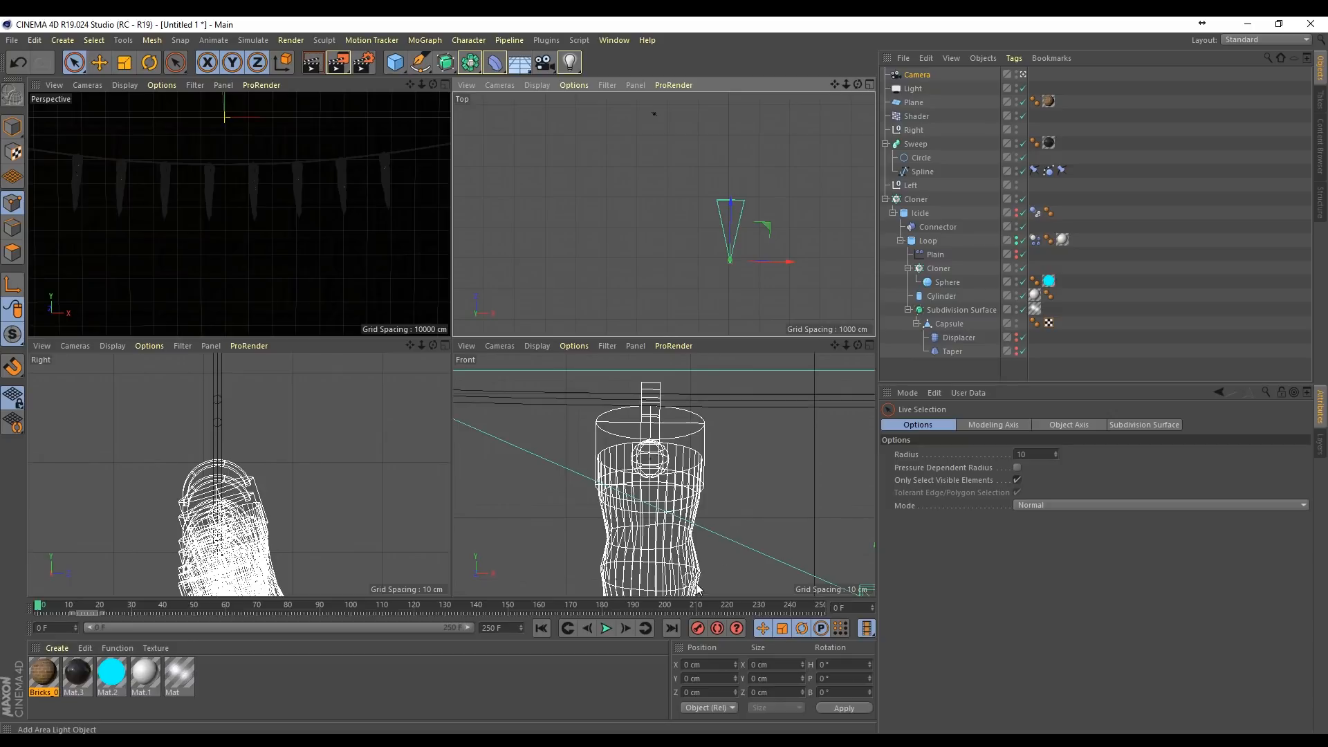
click(698, 628)
Step: At frame 250, move the camera closer to the icicle string and record a second keyframe
drag(772, 606, 822, 606)
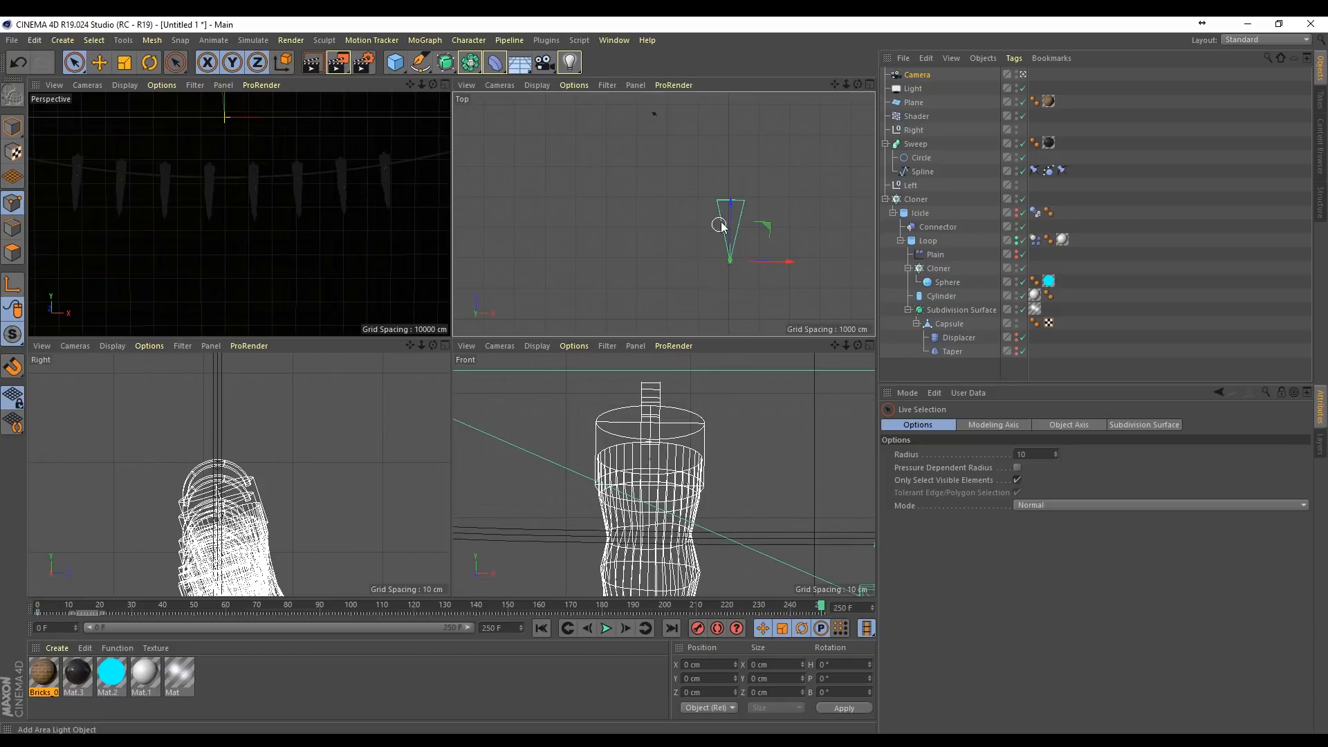
drag(720, 226, 729, 193)
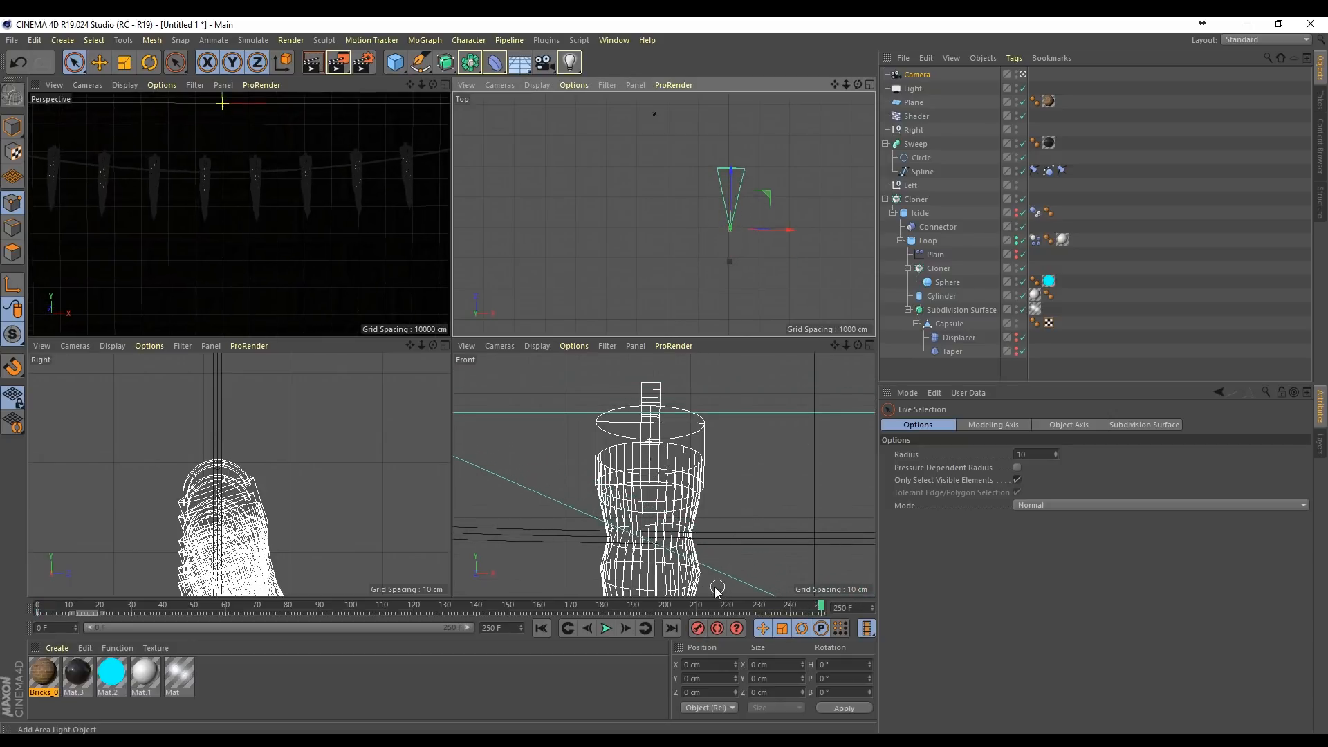
click(698, 628)
Step: Play the camera animation from the start and enlarge the Perspective view to watch it
click(541, 628)
click(606, 628)
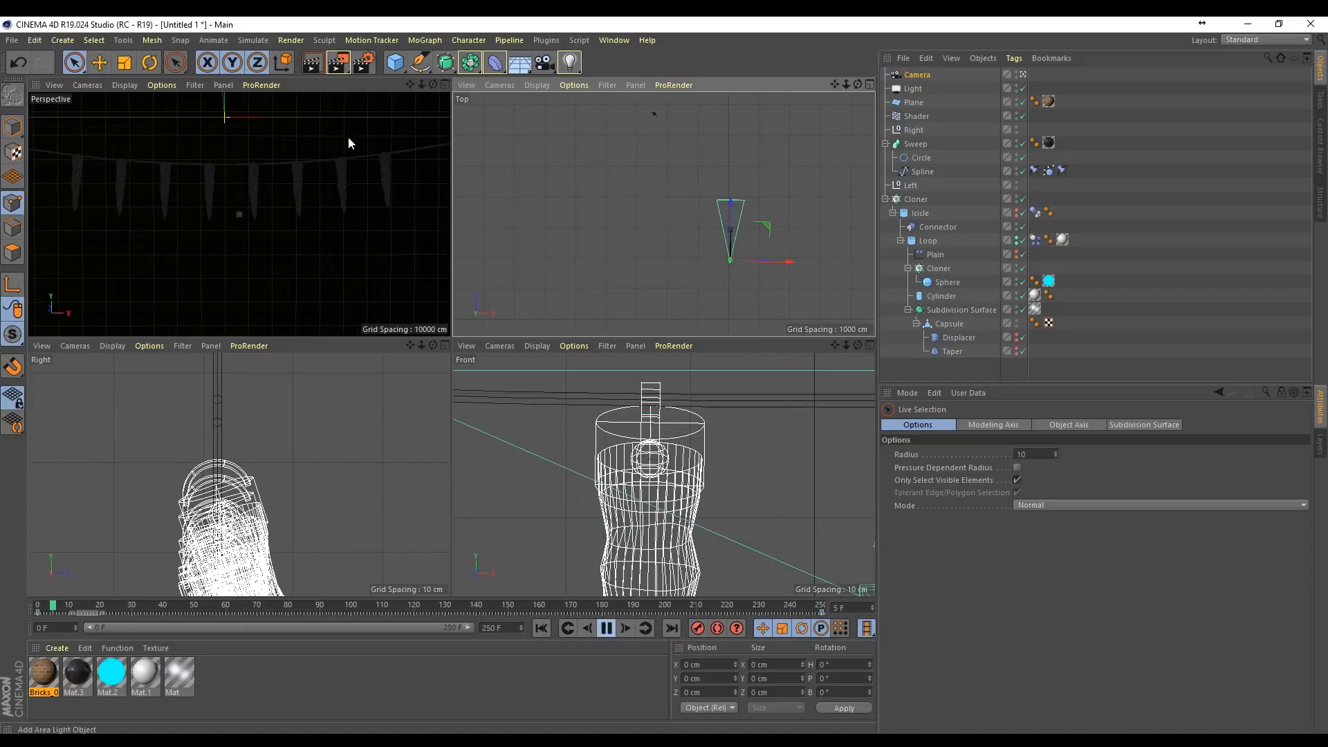
click(444, 84)
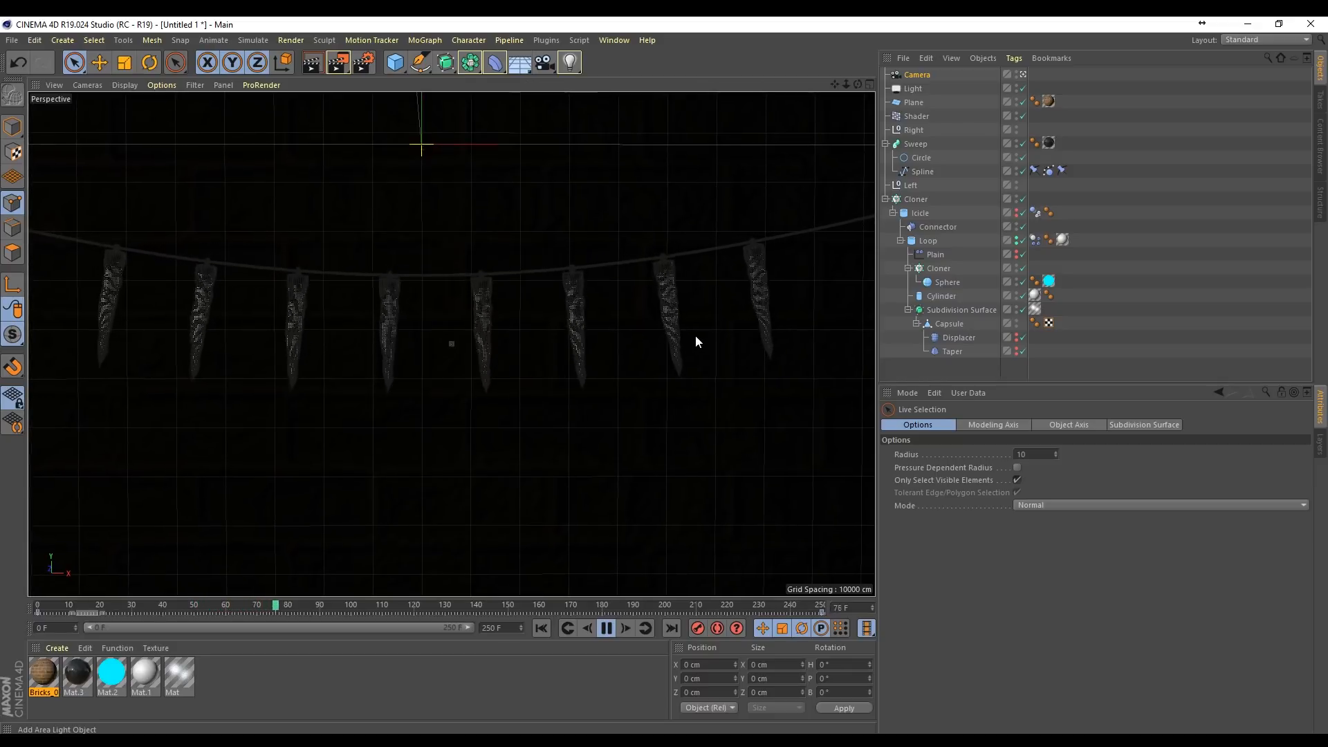
Step: Render the current view and play the finished video Icicle_Lights_01.mp4 full screen in VLC media player
click(313, 62)
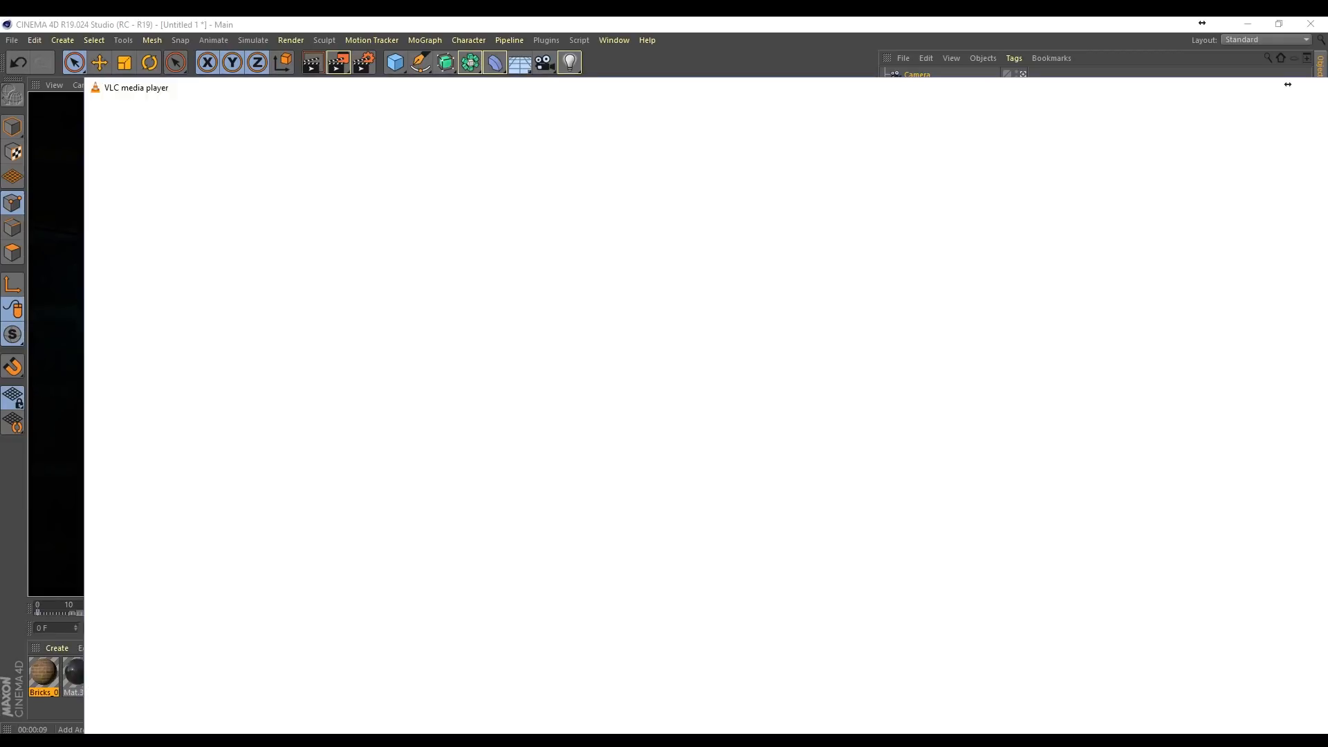
double_click(1056, 449)
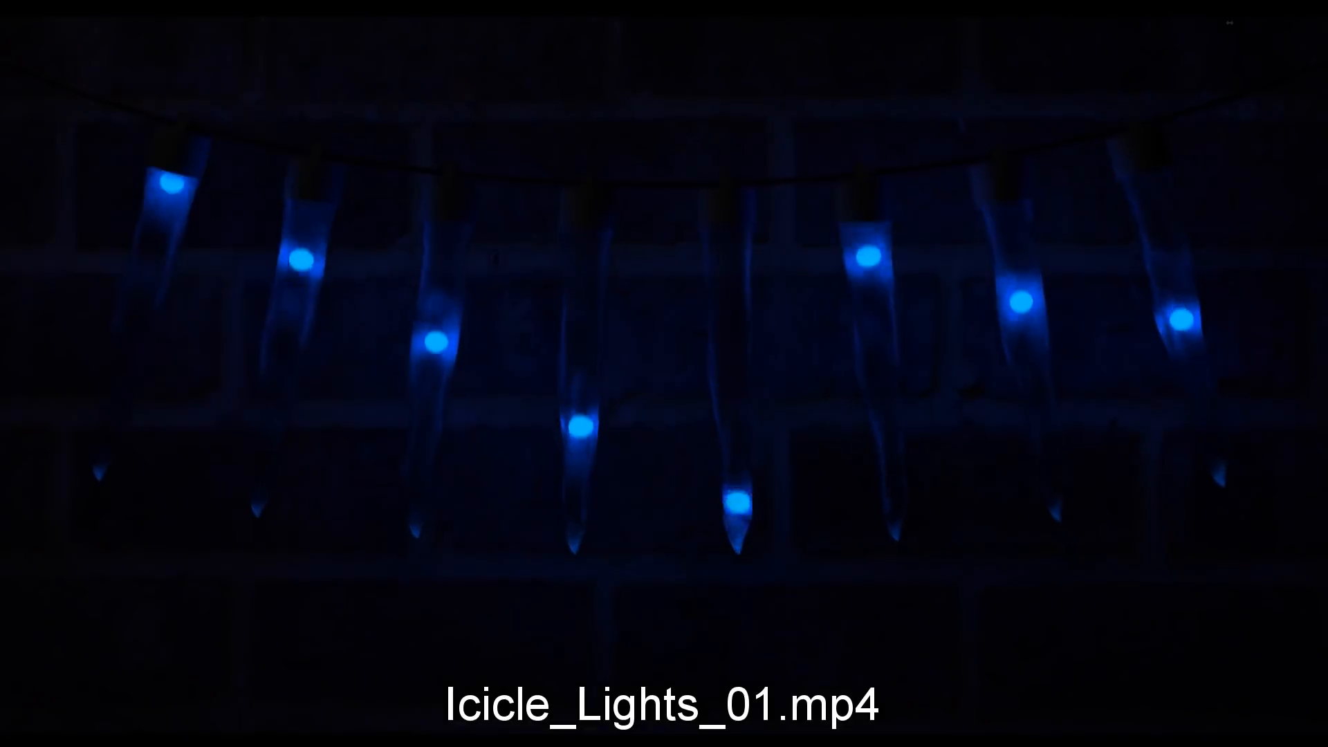